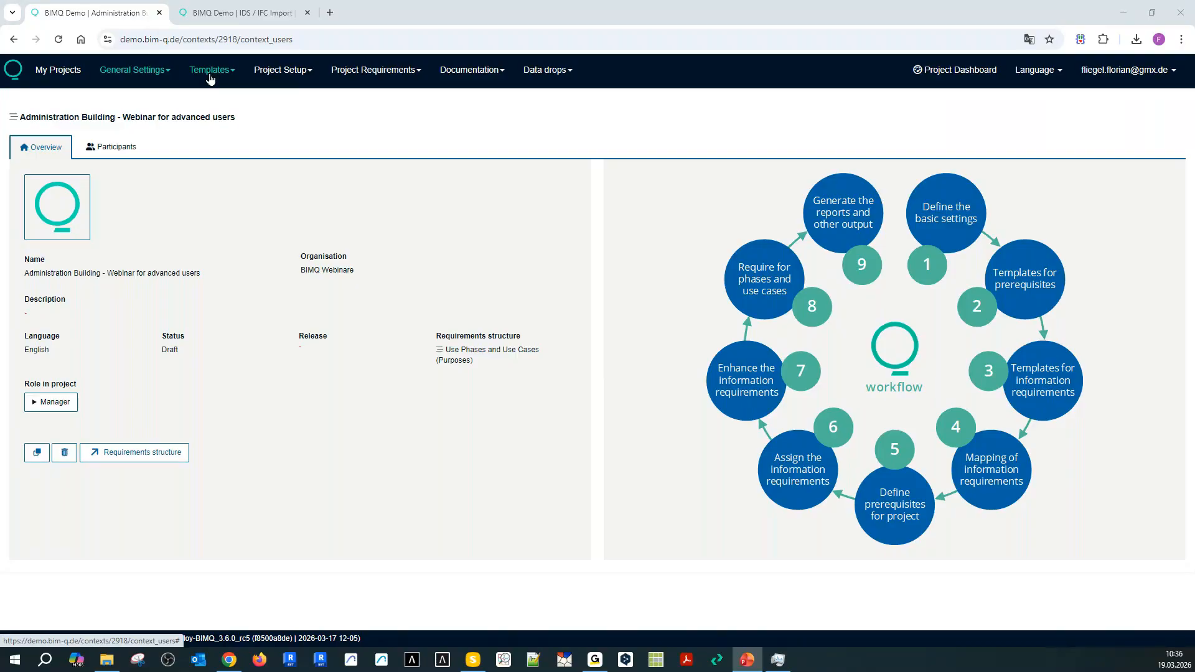
Open the Excel export settings for all component templates of the Administration Building project.
click(210, 78)
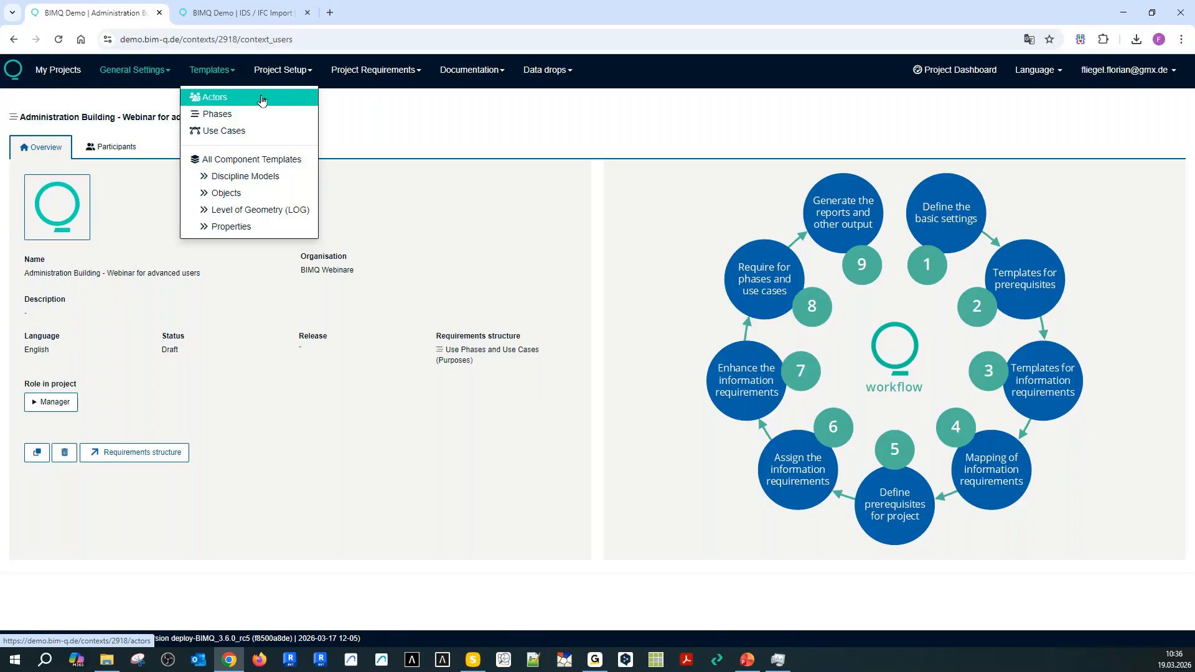
click(216, 163)
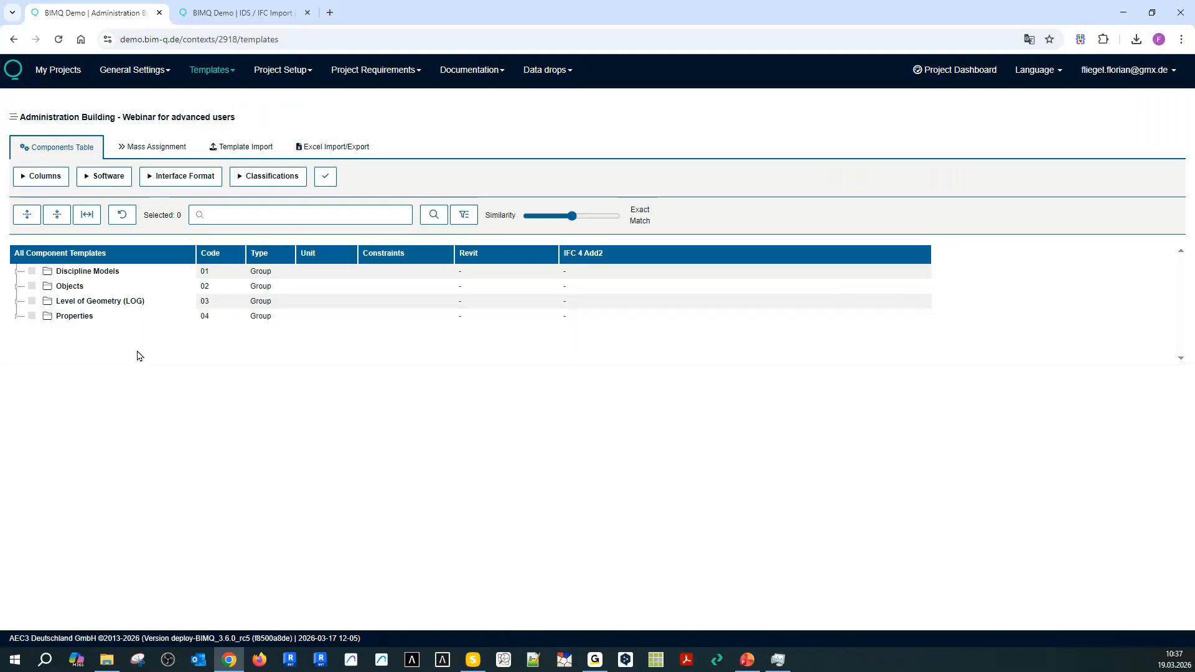
click(320, 154)
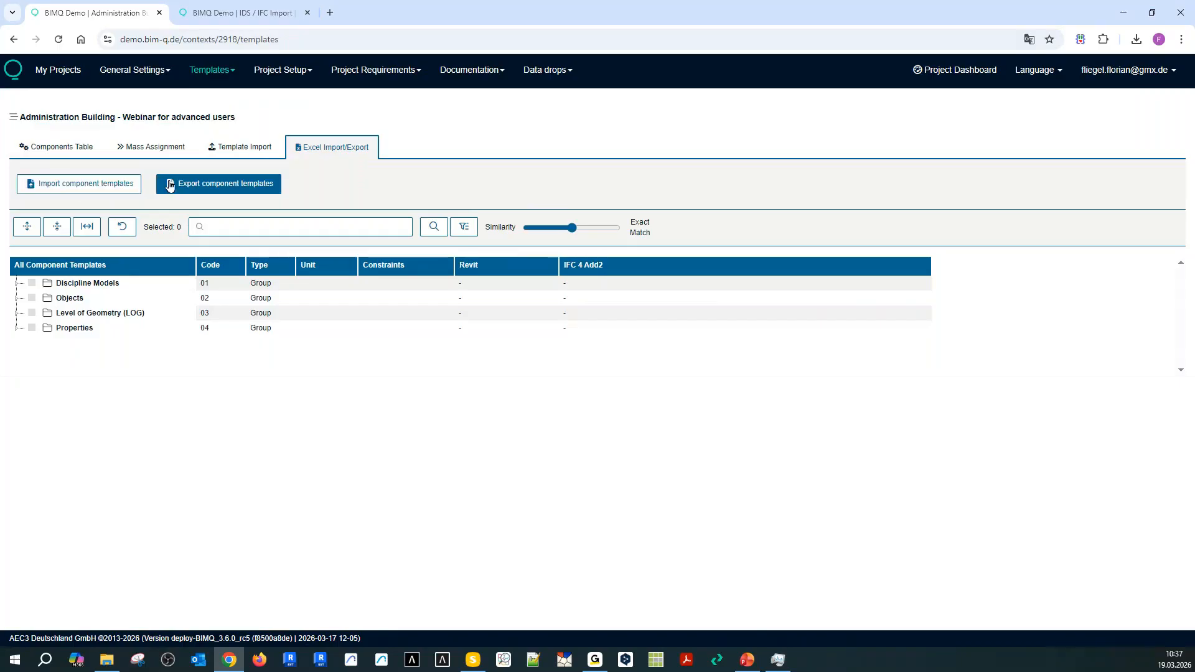
click(205, 185)
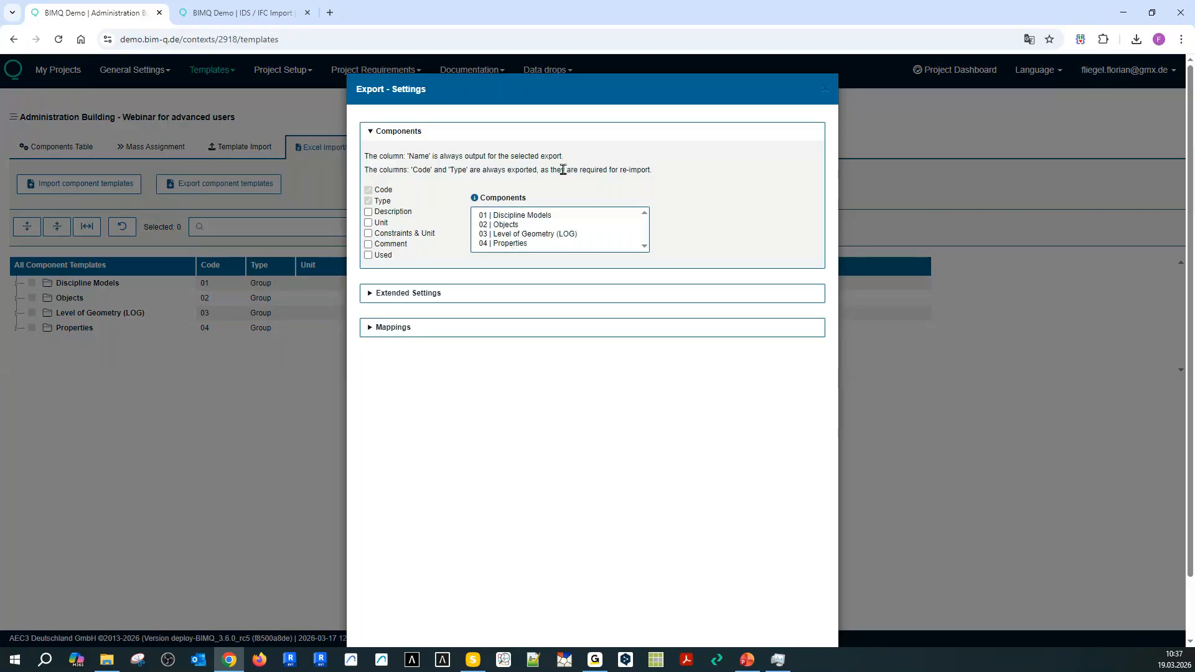
Choose Discipline Models, Objects and Properties as the components to export and include the Unit column.
click(502, 218)
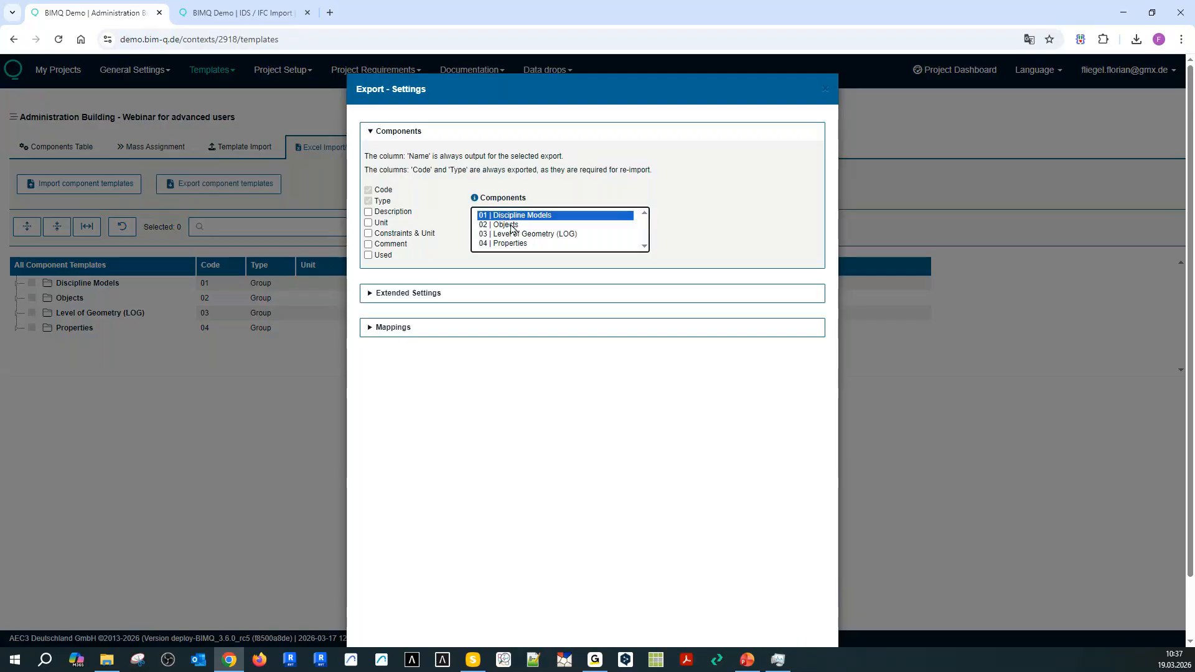
ctrl+click(509, 225)
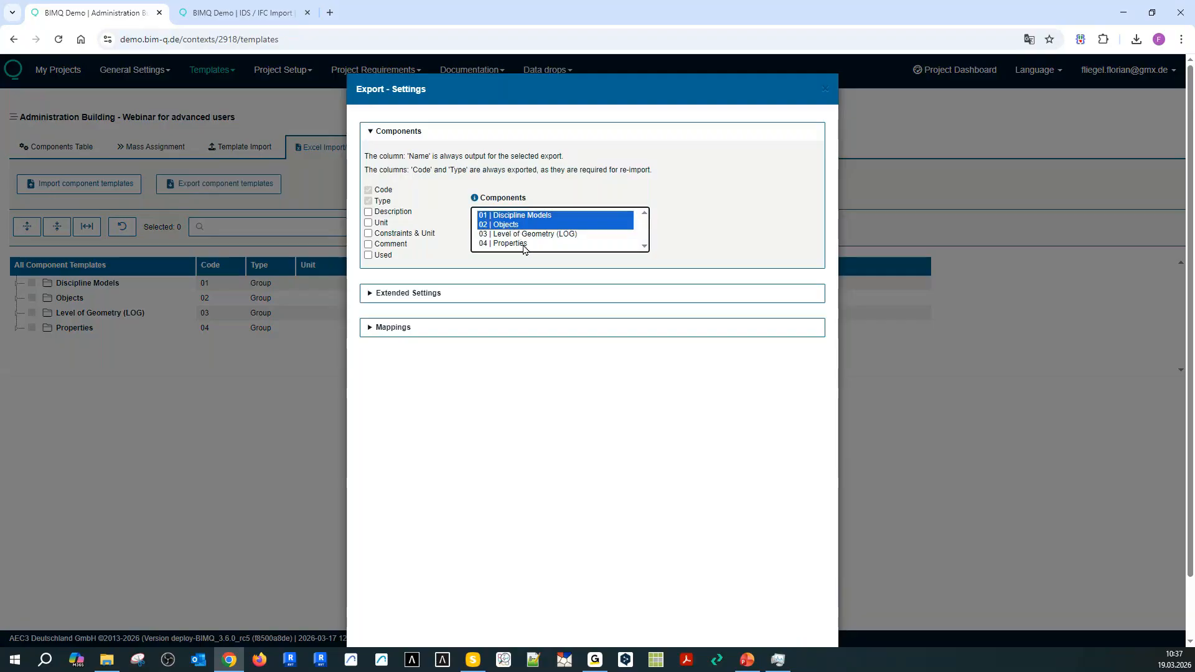
ctrl+click(528, 244)
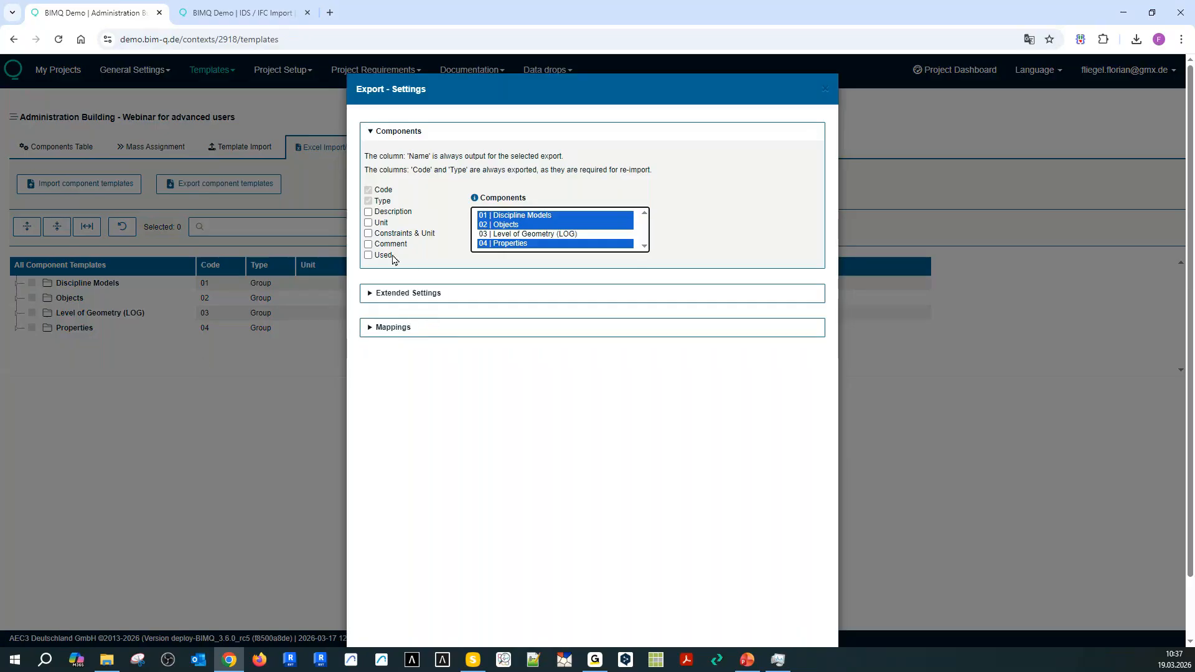
click(369, 223)
Add the Revit software and IFC 4 Add2 interface mappings to the export and run it.
click(381, 329)
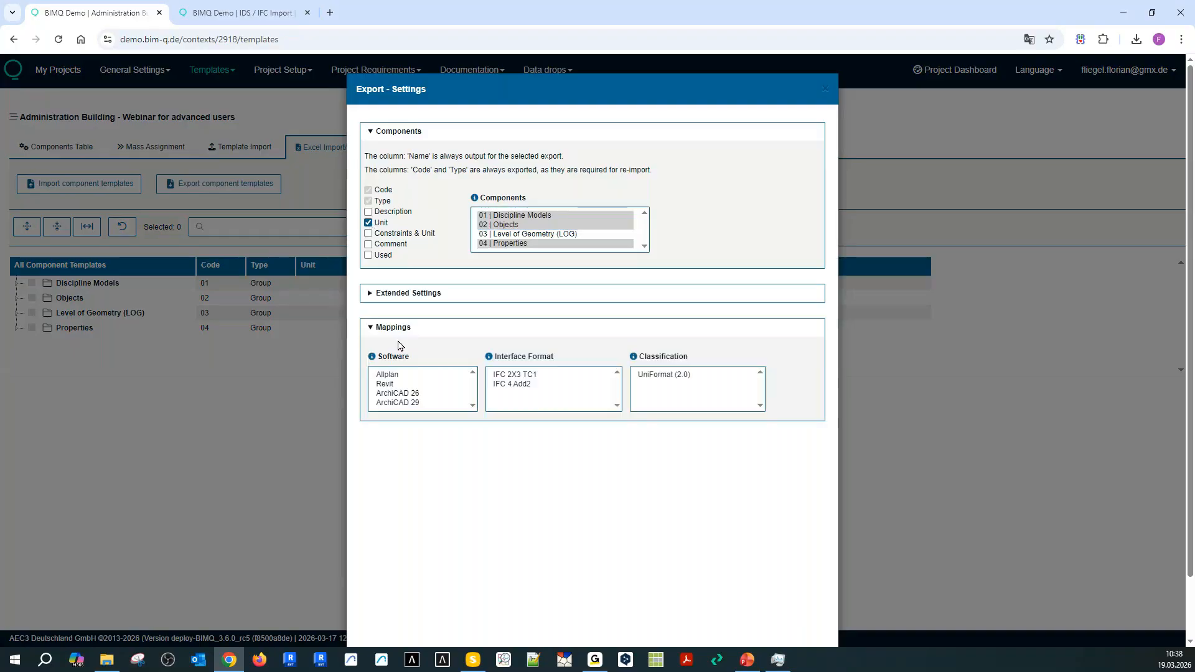
click(511, 384)
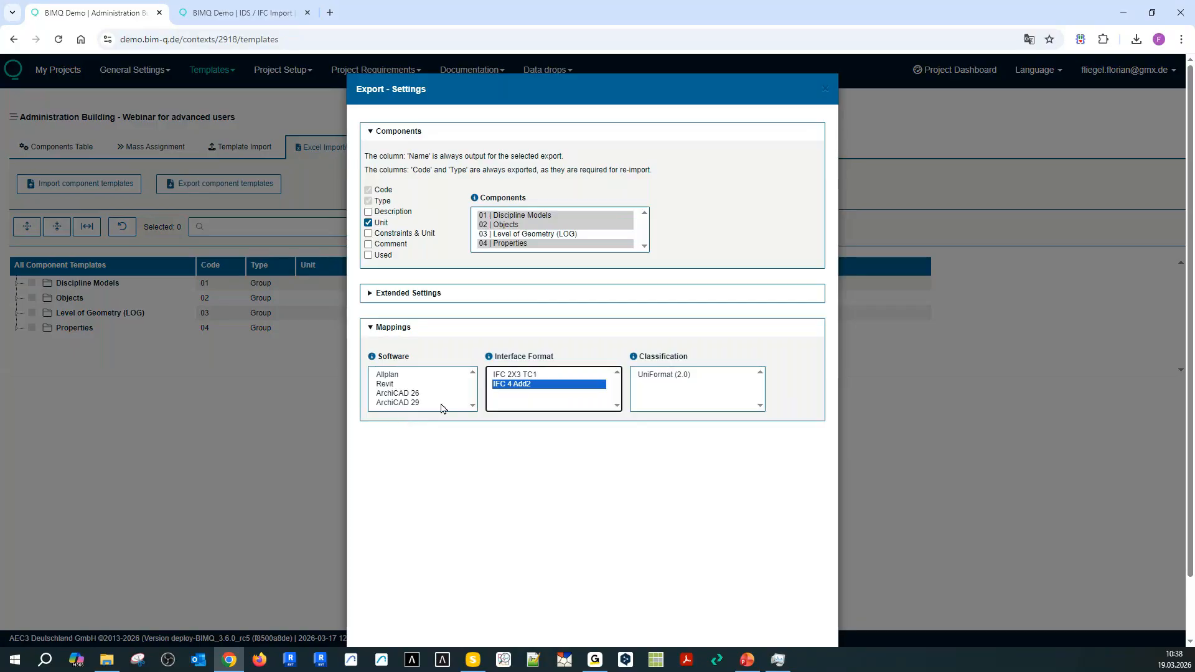
click(397, 385)
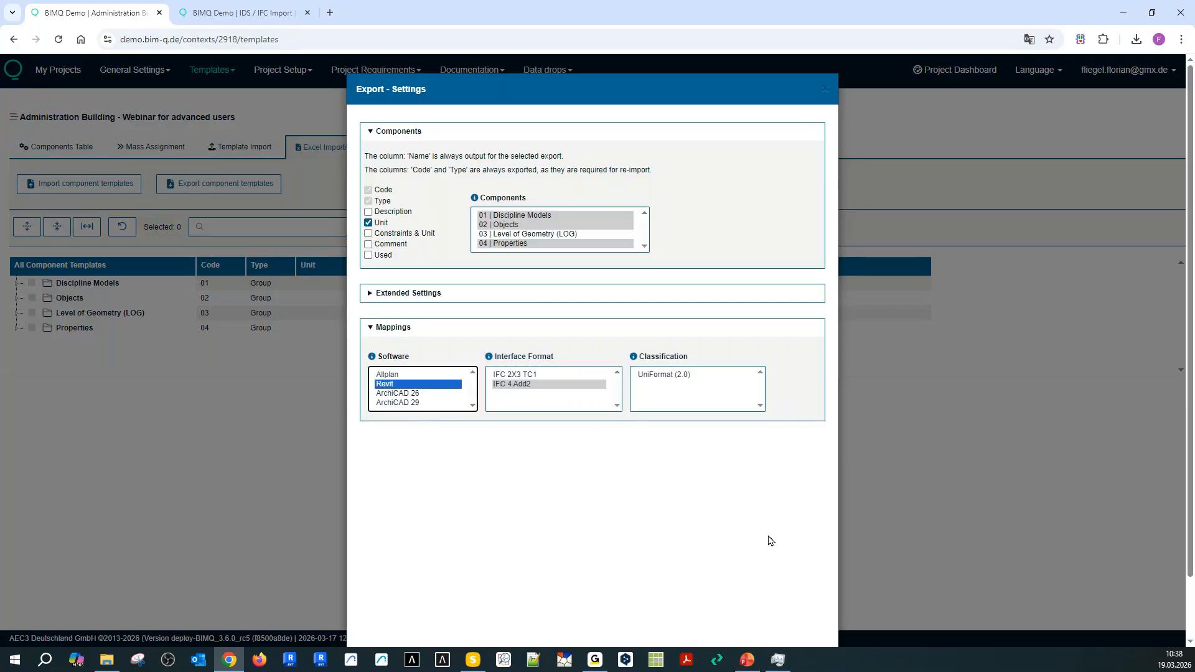
scroll(769, 540, down, 1)
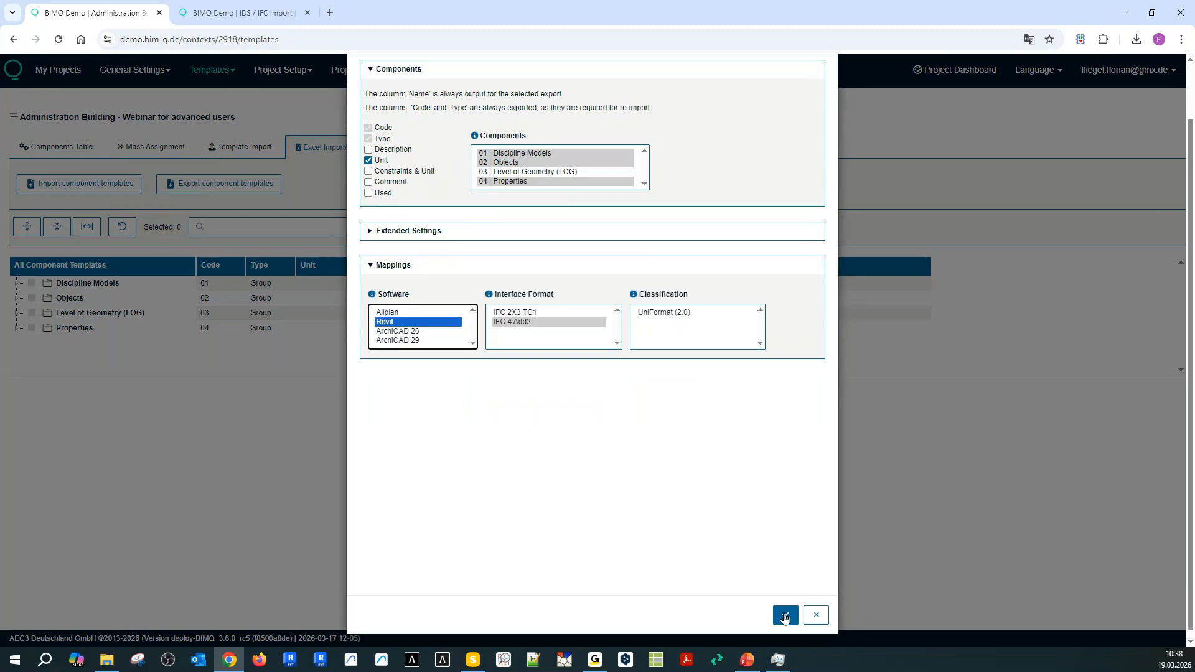
click(785, 616)
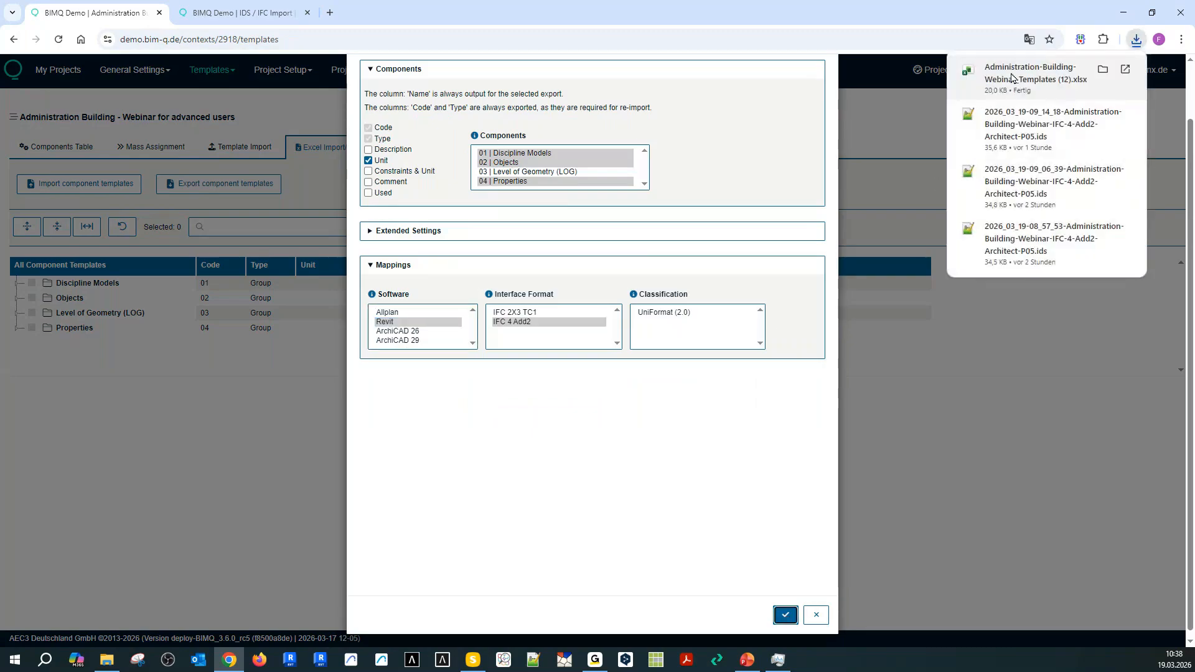
Open the exported templates workbook in Excel, enable editing and go to its Objects sheet.
click(1011, 78)
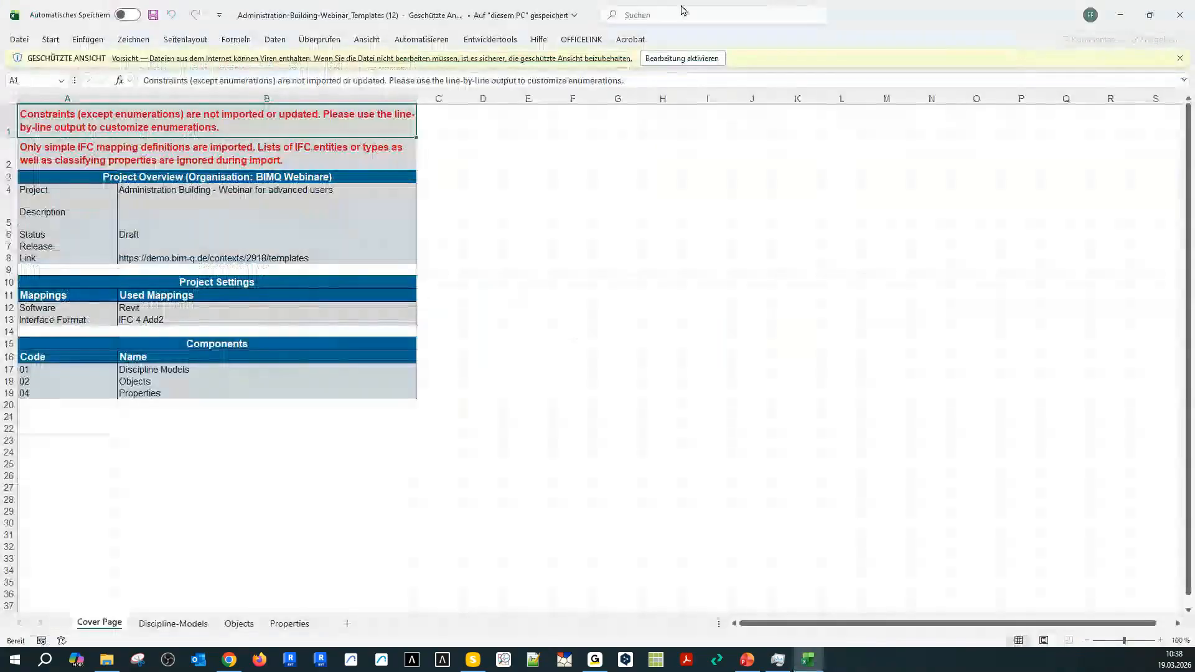
click(682, 58)
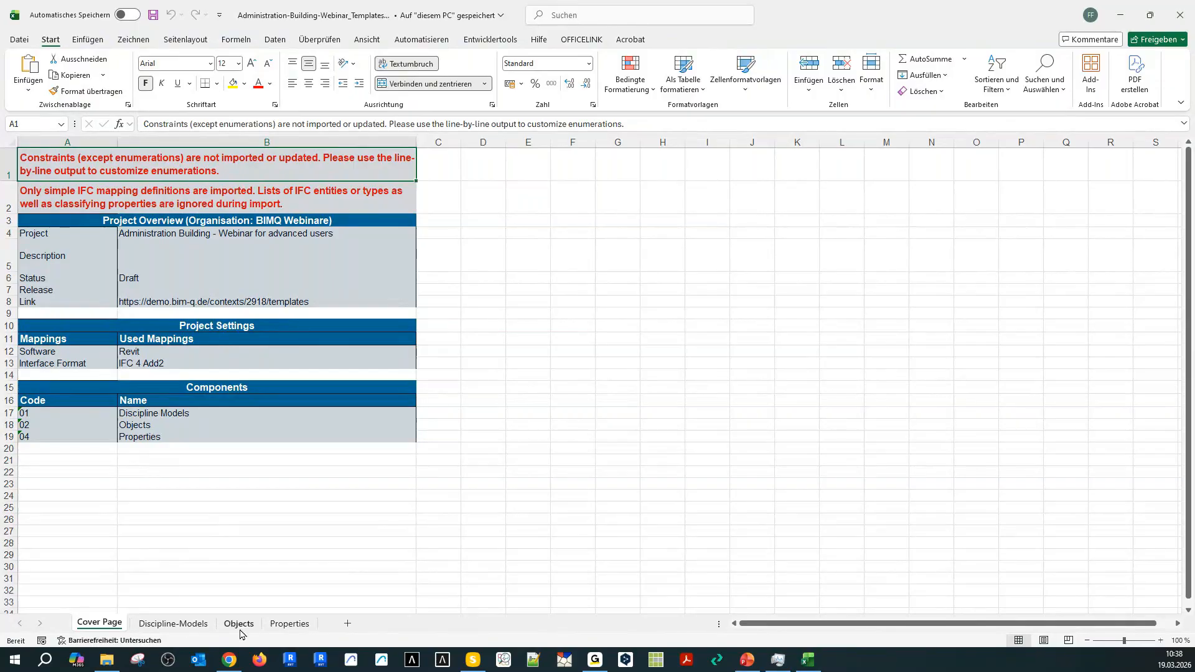
click(200, 628)
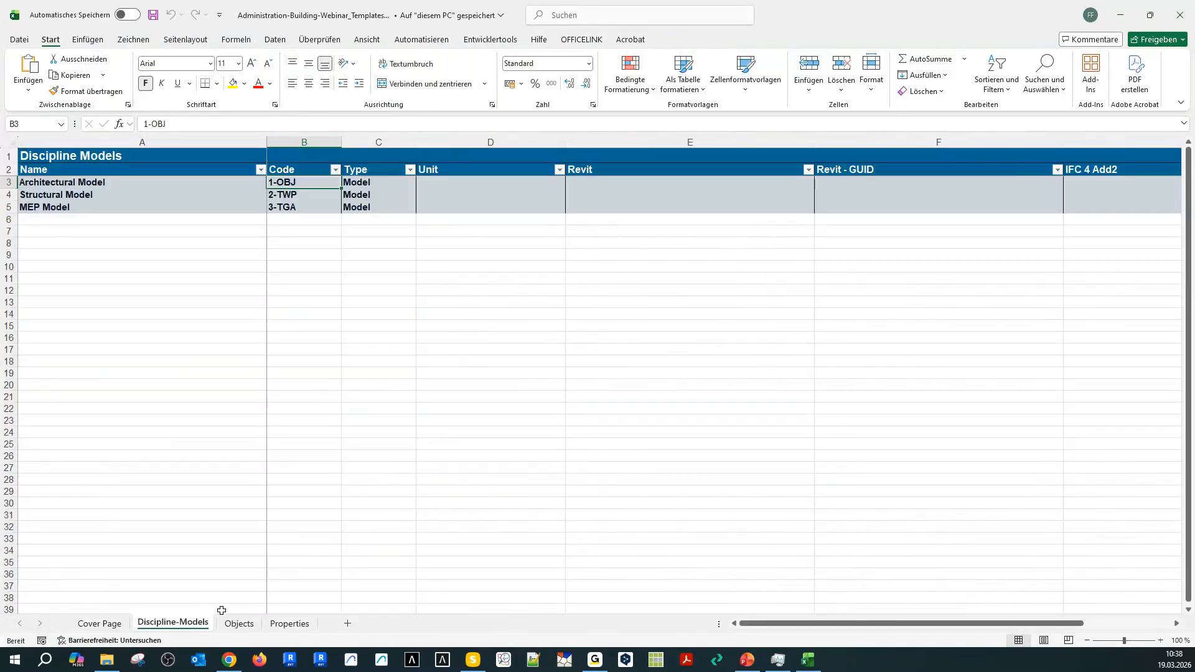
click(234, 630)
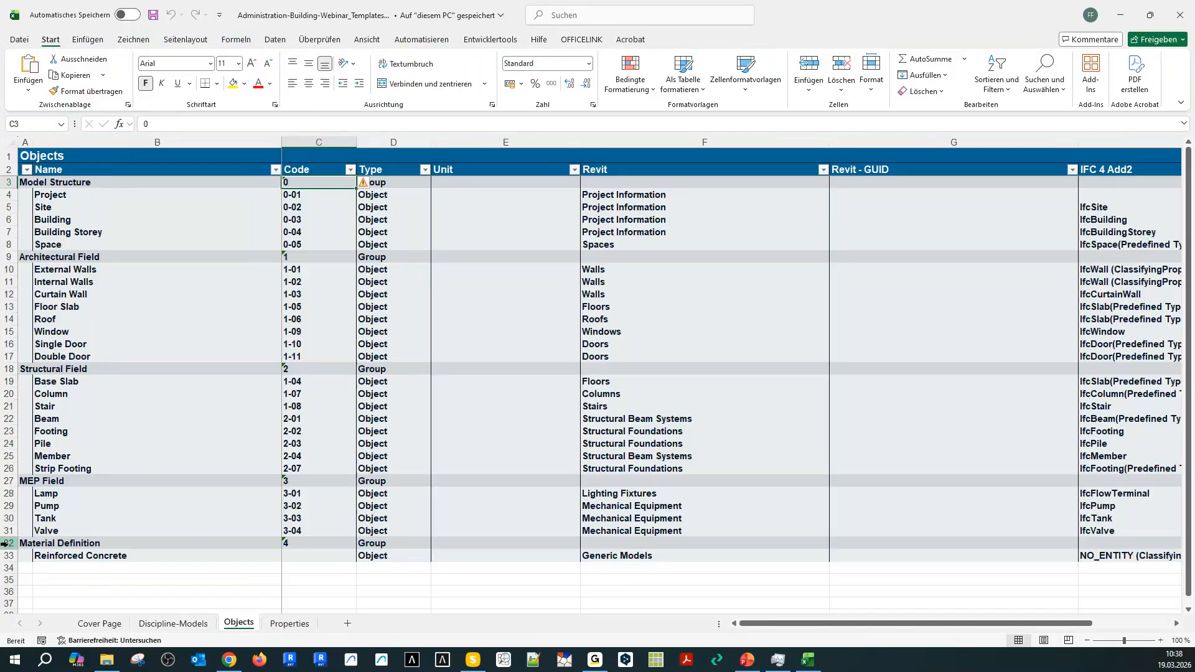
Insert three blank rows above the Material Definition group, at the end of the MEP Field group.
drag(5, 544, 5, 568)
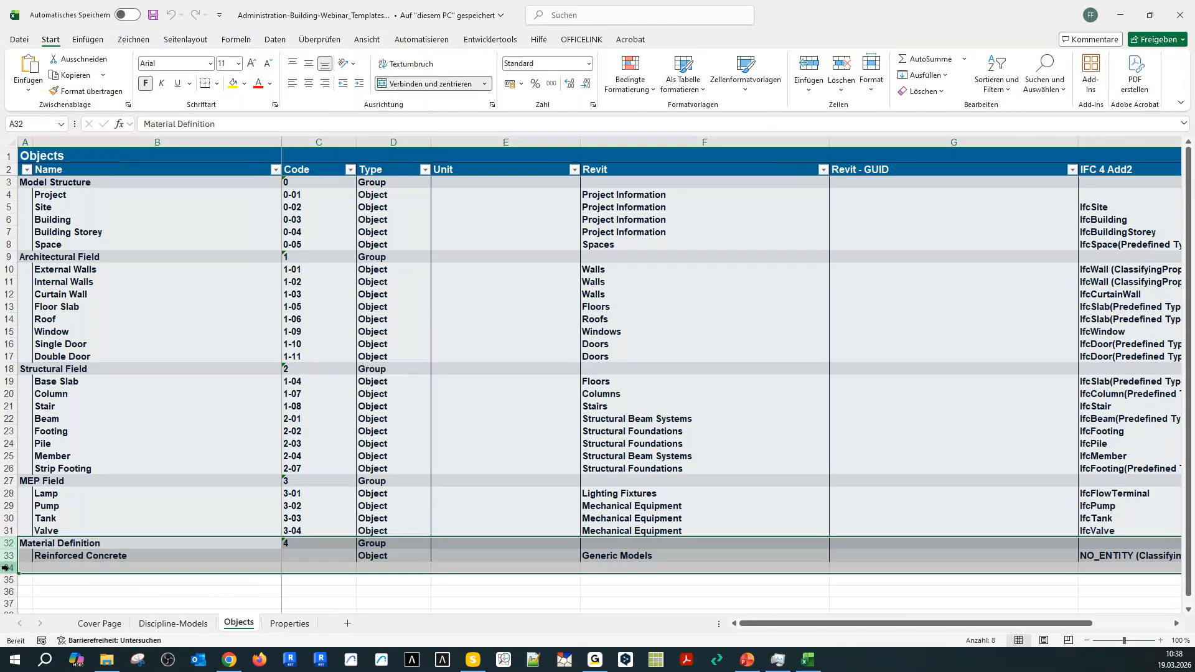
right_click(5, 555)
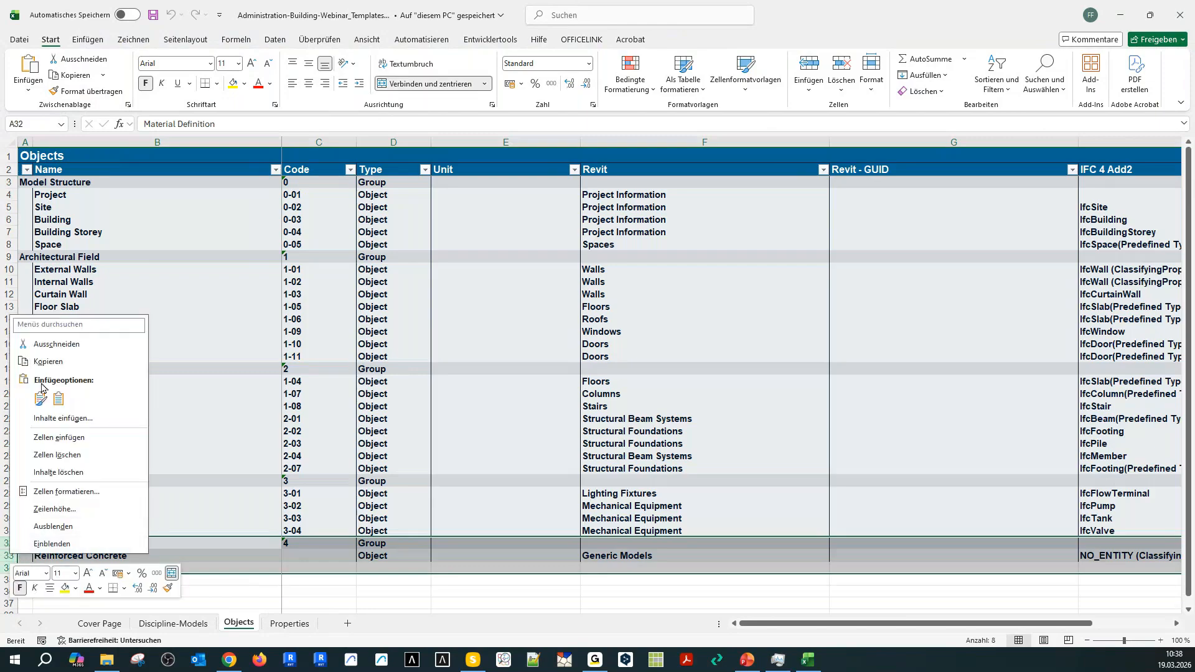
click(55, 435)
Name the three new MEP Field objects Sensor, Damper and Duct silencer.
click(41, 554)
click(41, 544)
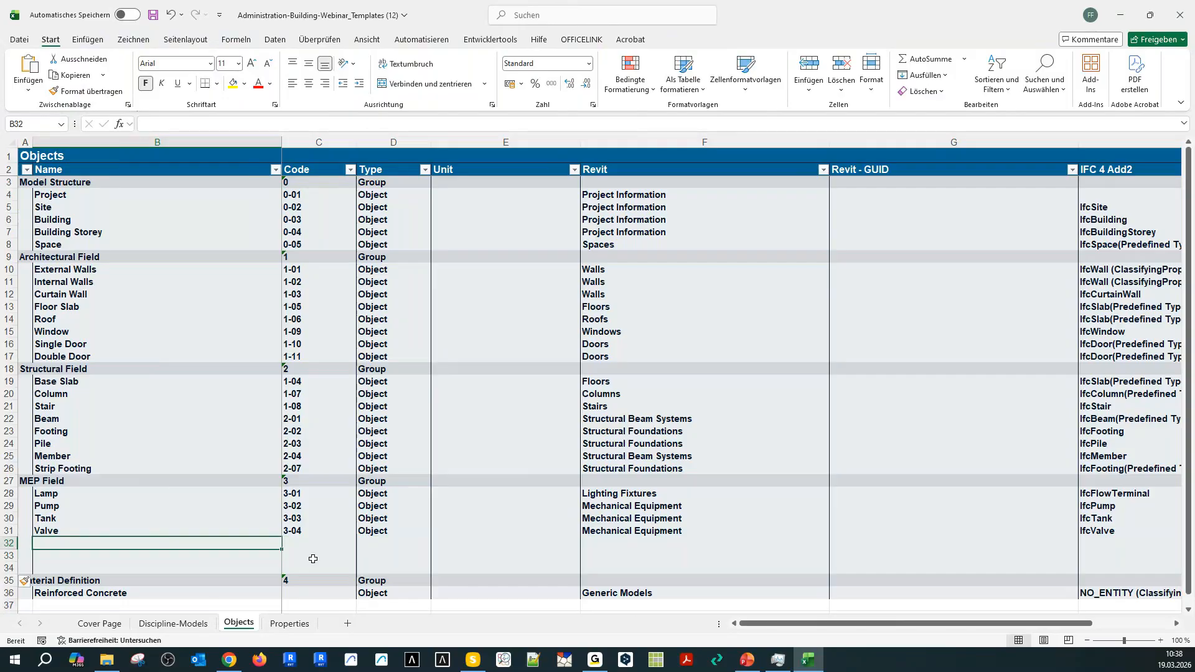
text(Sens)
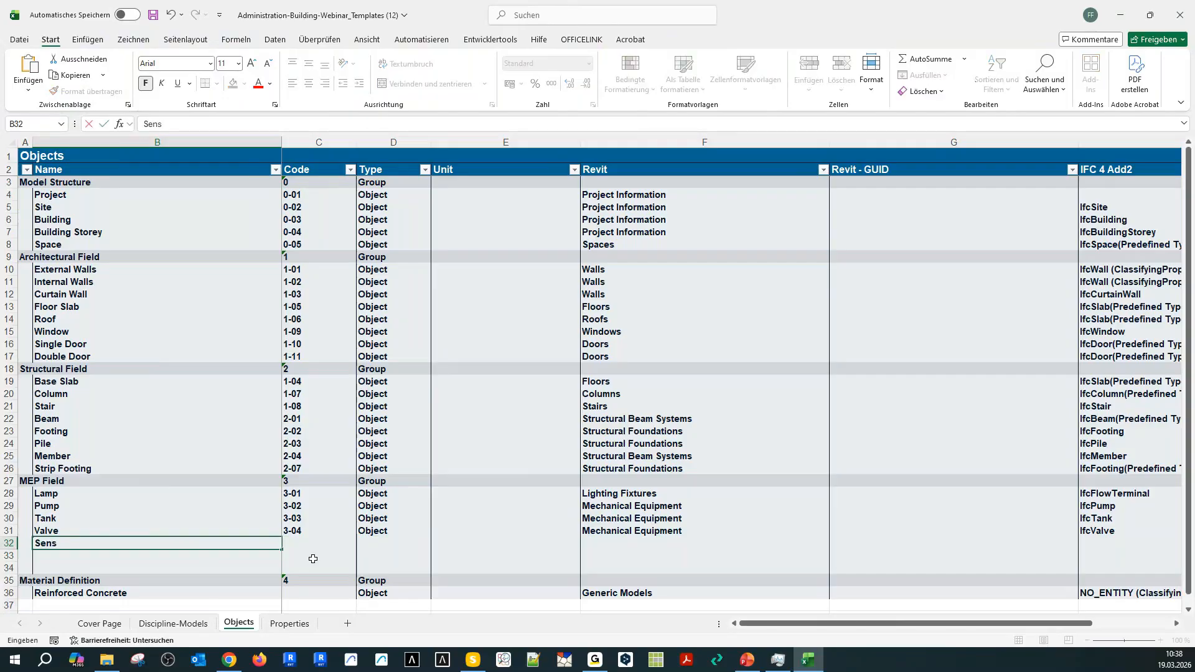
text(or)
key(Return)
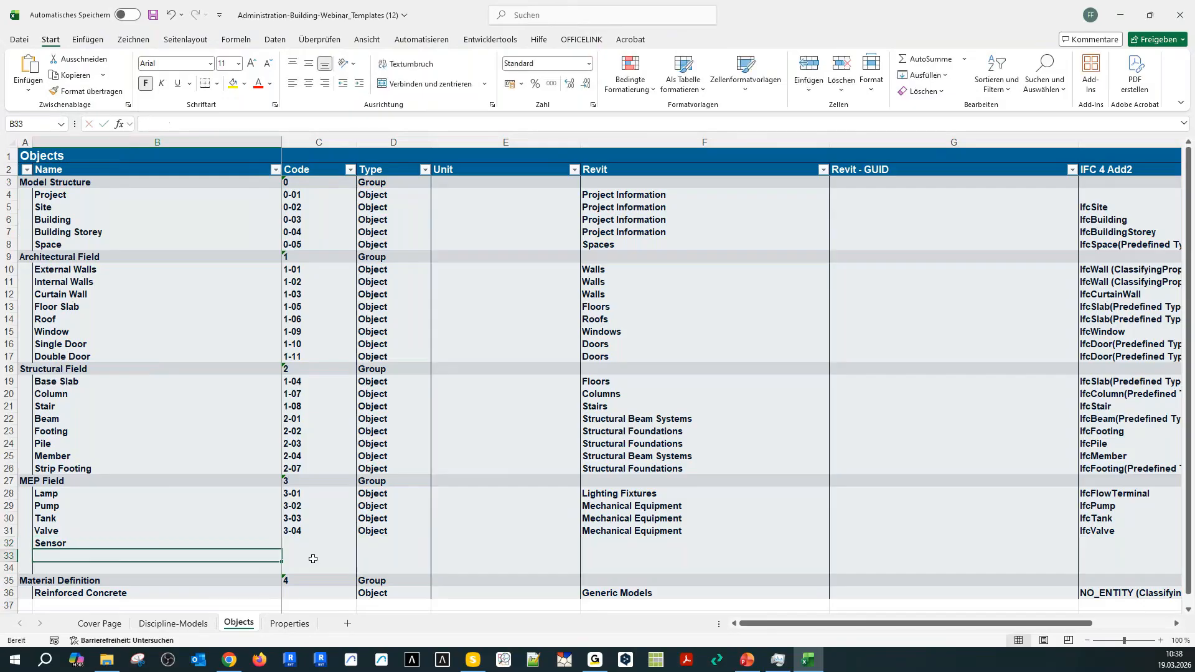
text(Damper)
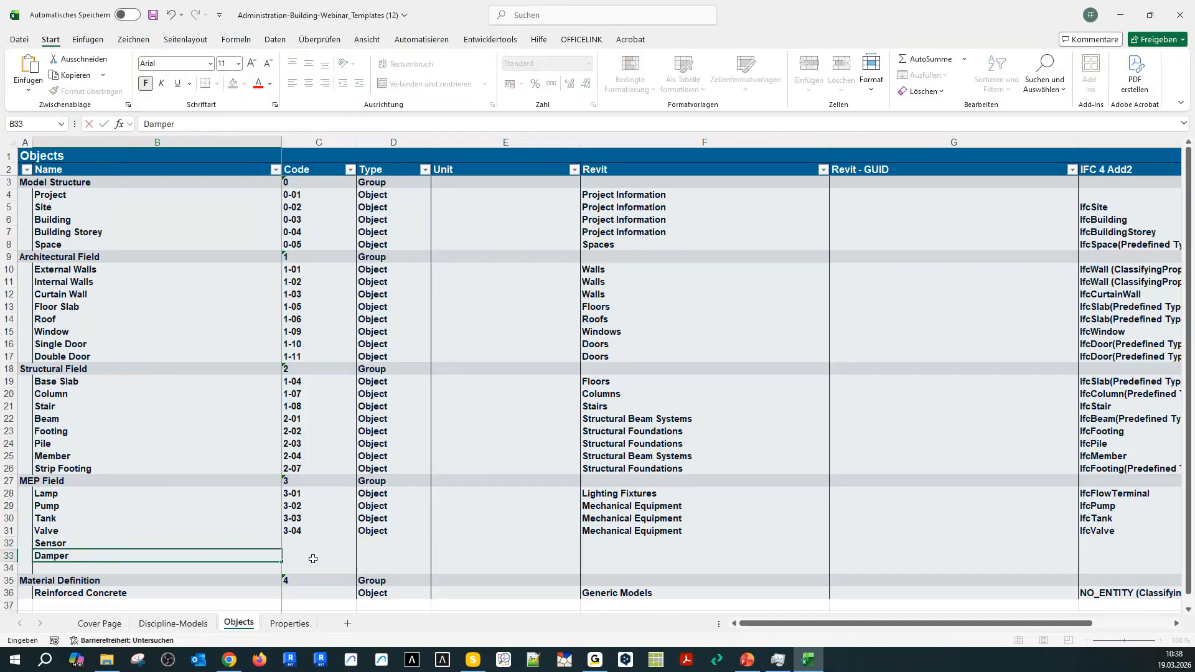
key(Return)
text(Duct)
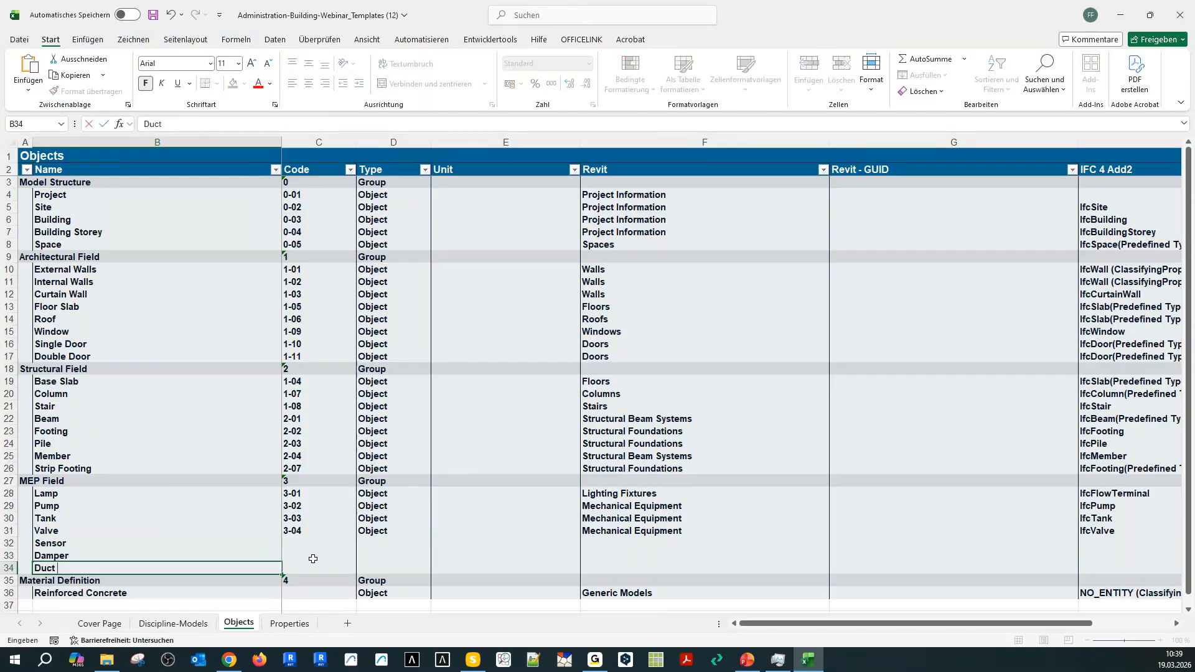
text( silencer)
Fill the type Object and the Revit mapping Mechanical Equipment from the Valve row down through the three new object rows.
click(390, 530)
drag(432, 537, 429, 571)
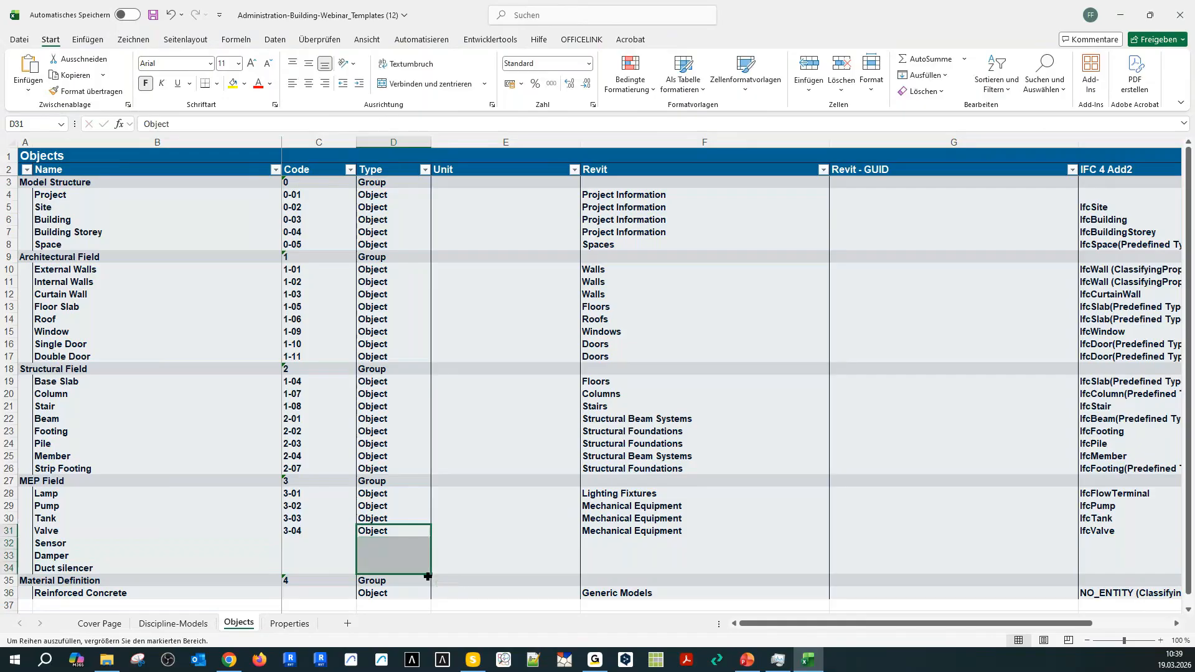
click(497, 554)
click(594, 542)
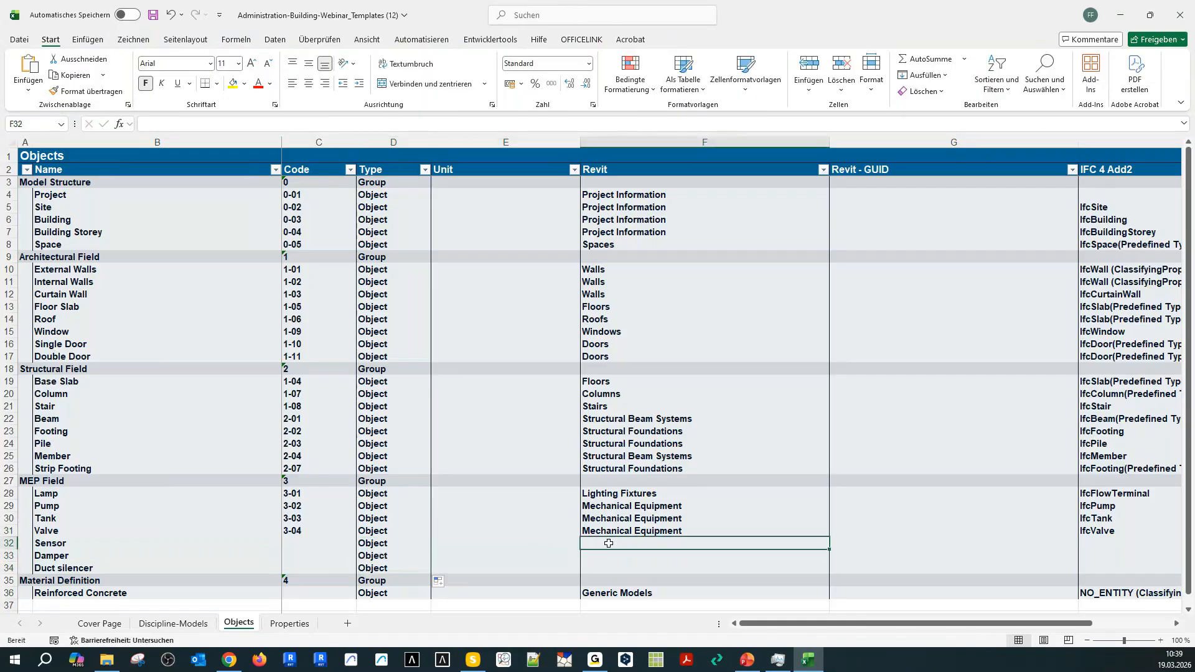
click(630, 529)
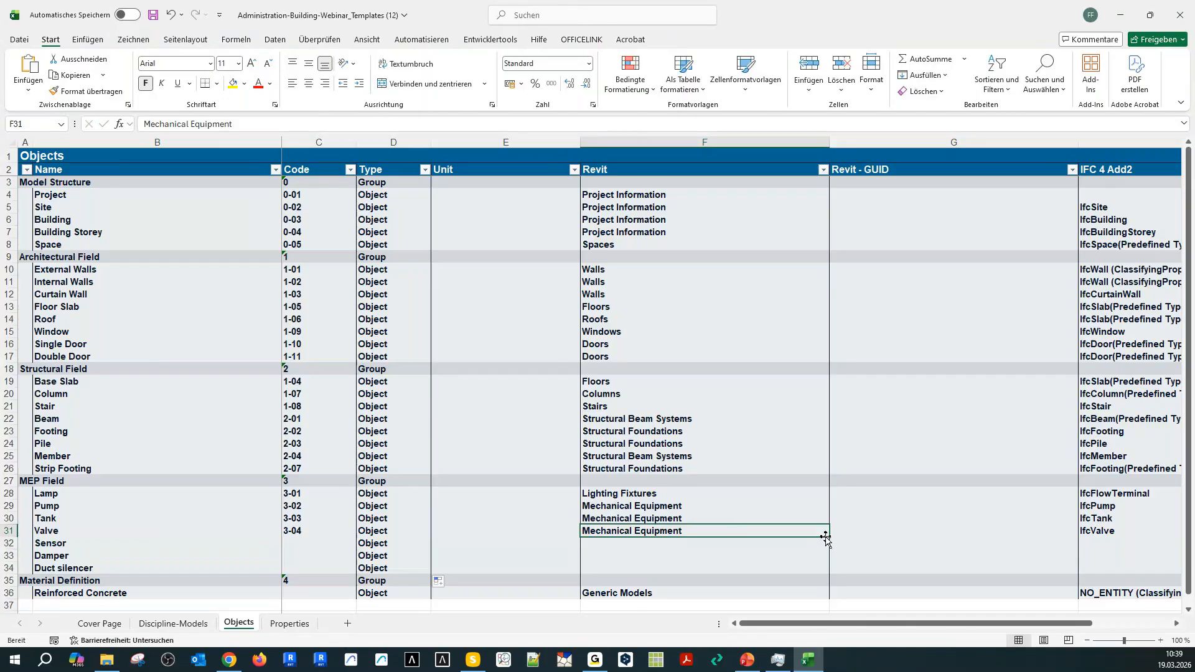
drag(828, 536, 826, 573)
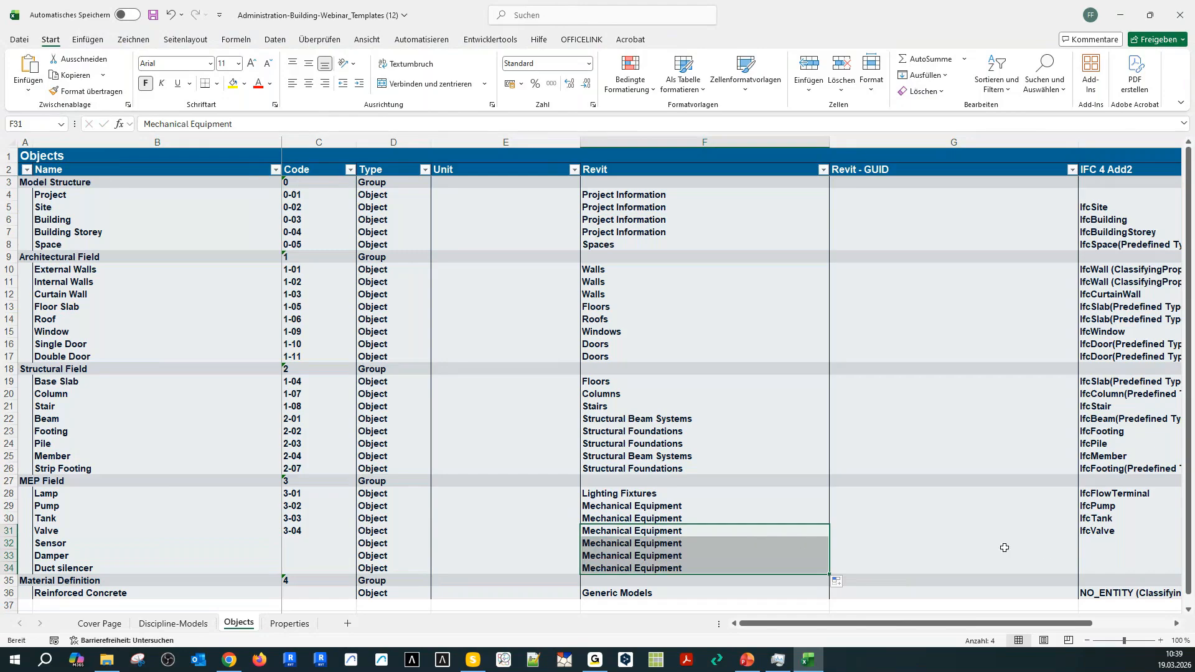
Enter the IFC 4 Add2 mappings IfsSensor, IfcDamper and IfcDuctSilence for the Sensor, Damper and Duct silencer rows.
click(1090, 543)
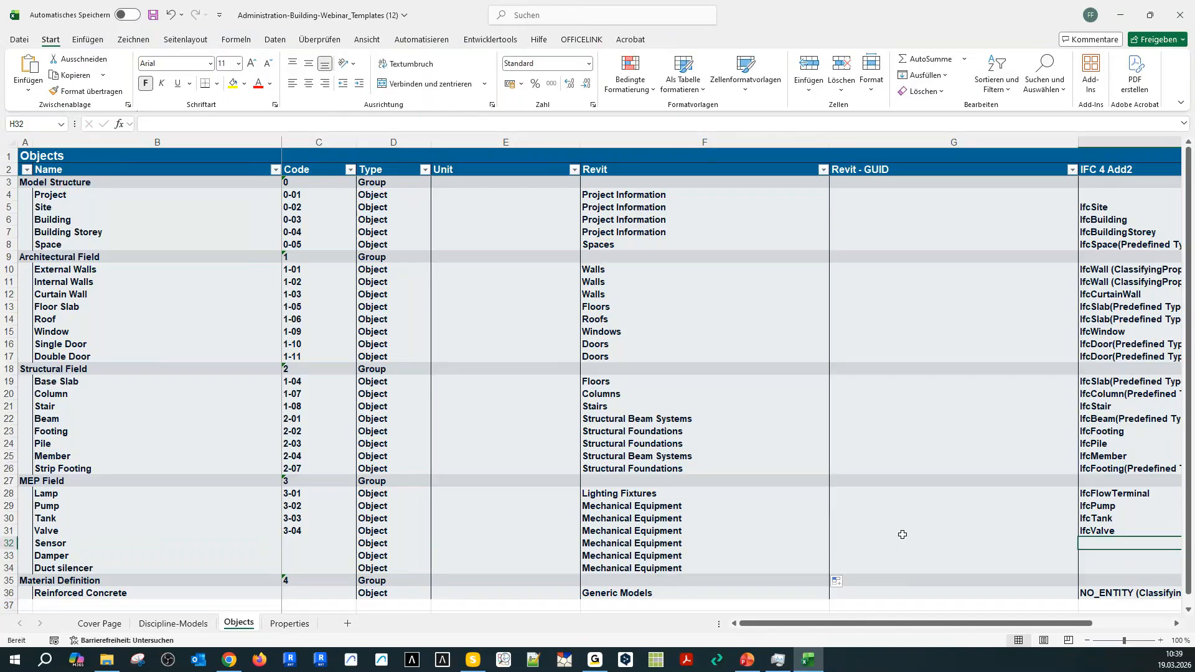
text(Ifs)
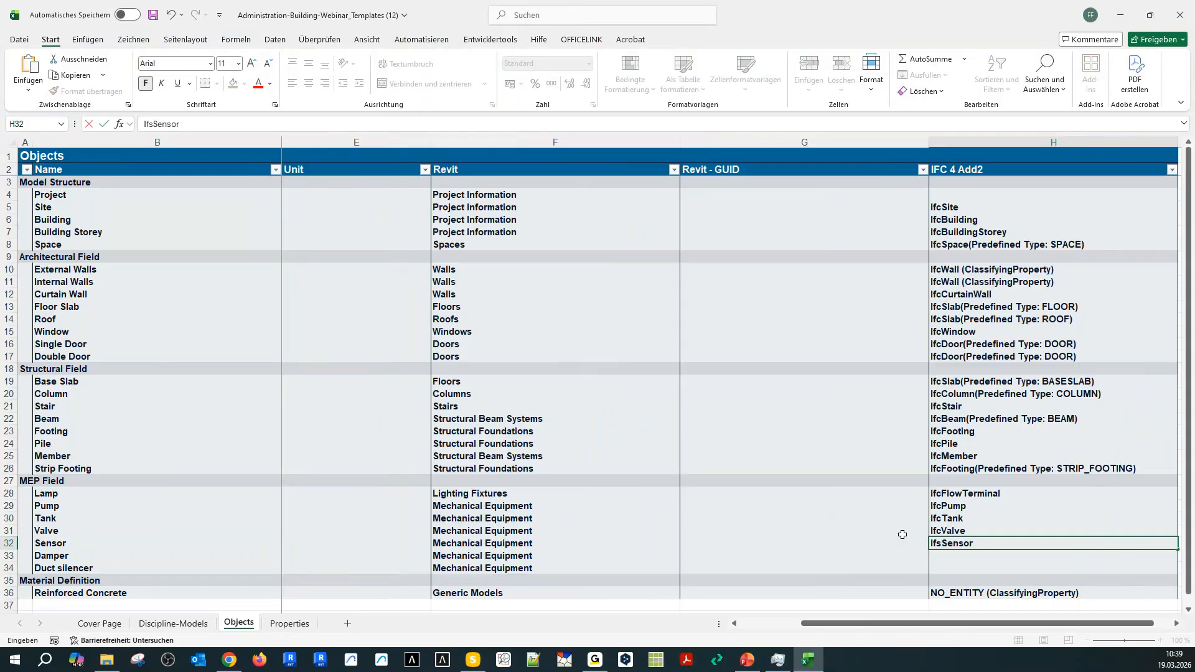
text(Sensor)
key(Return)
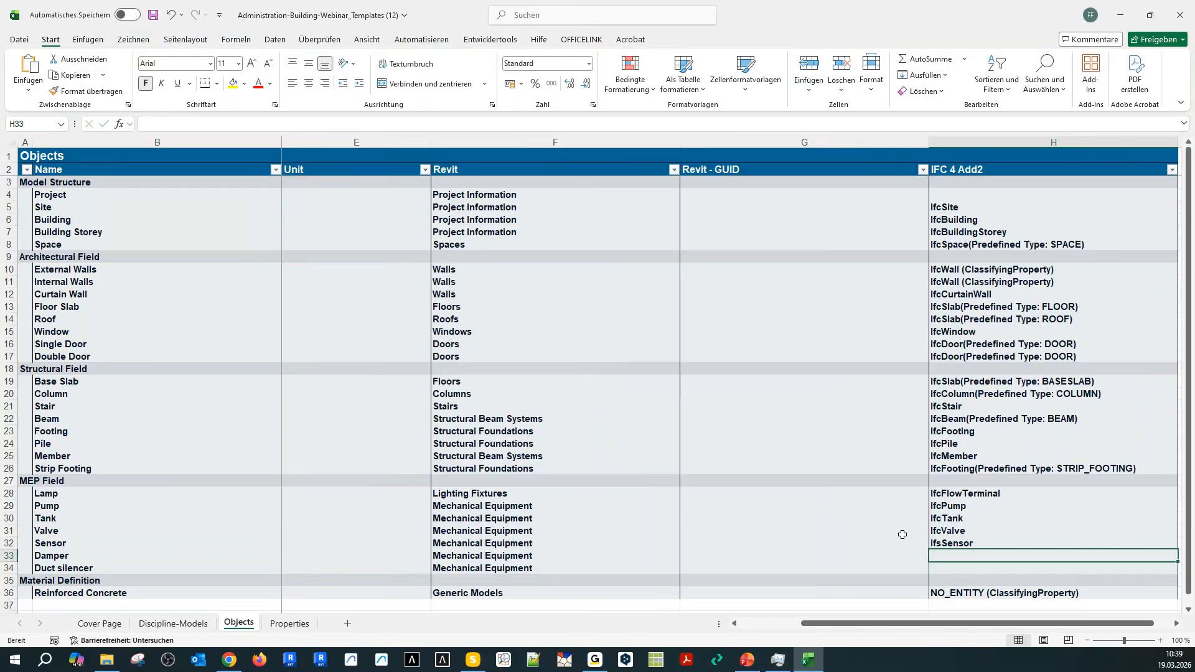
text(IfcD)
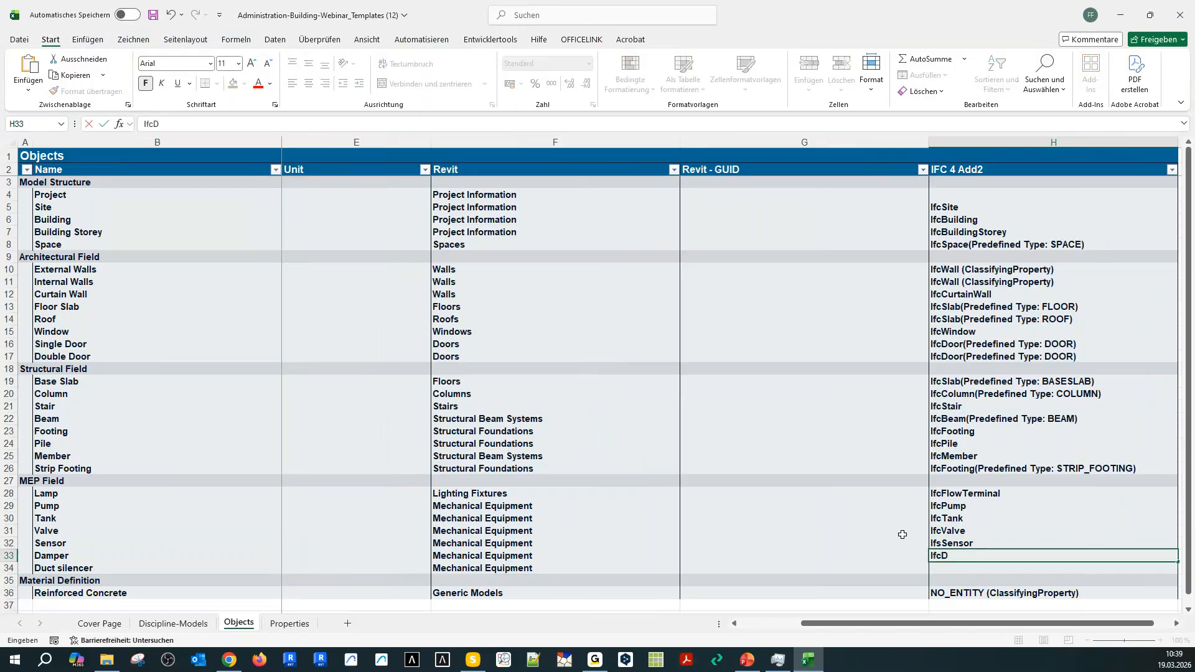
text(amper)
key(Return)
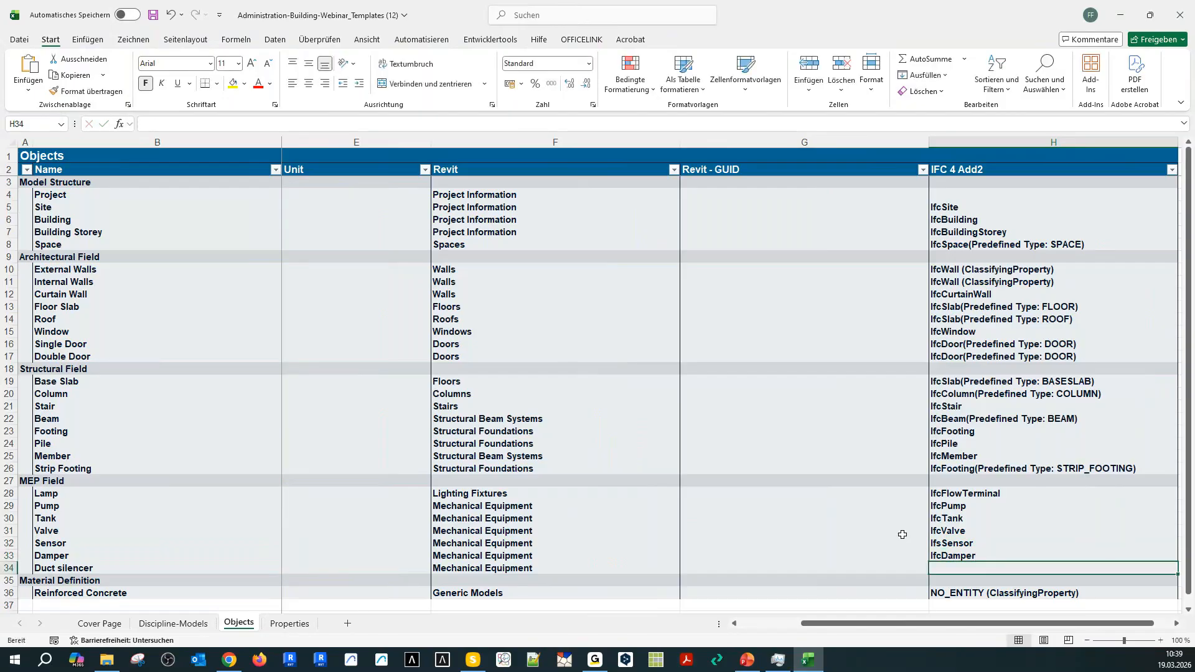
text(Ifc)
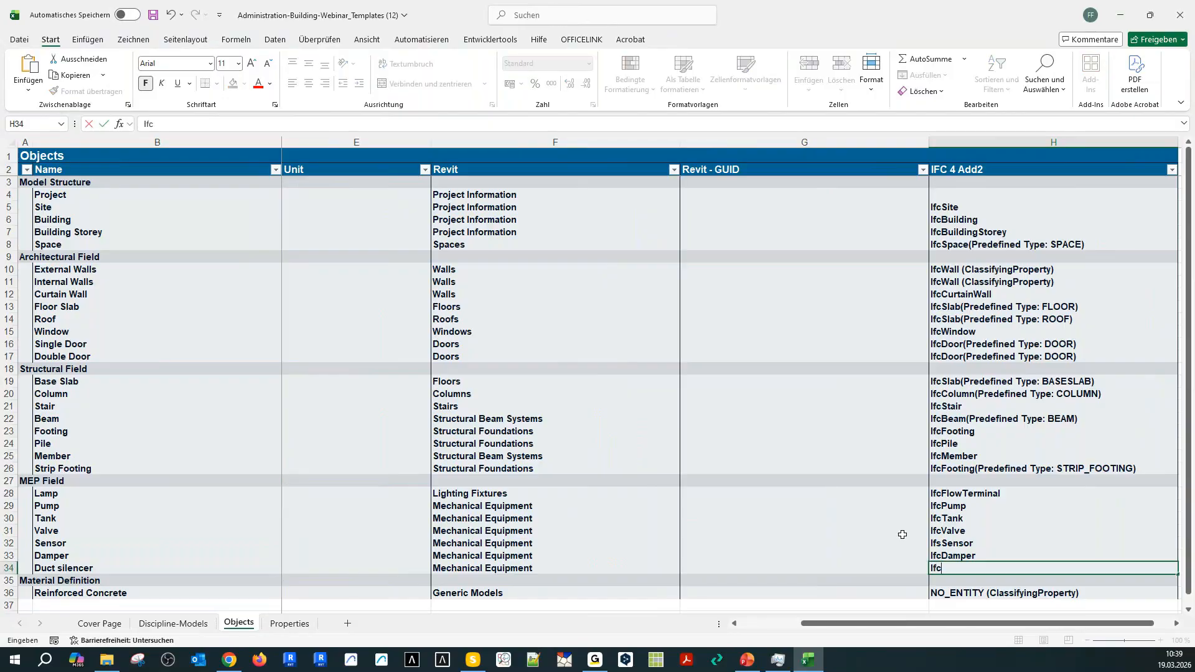
text(DuctSilence)
click(789, 536)
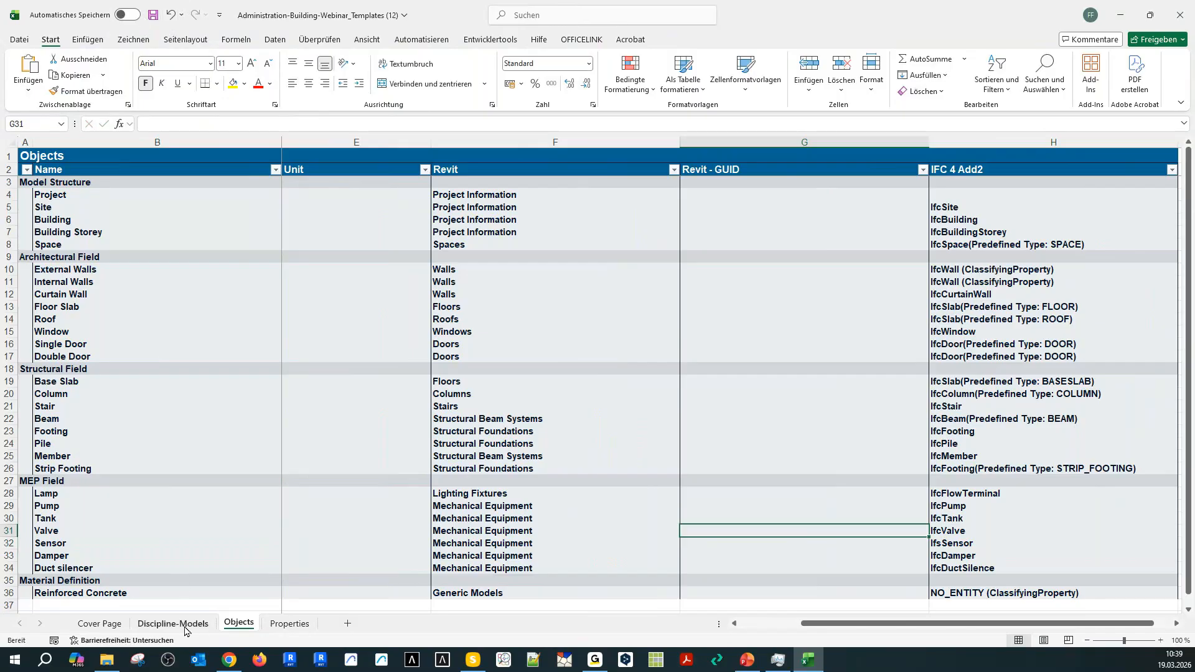
Review the property groups on the Properties sheet through its last rows and the object groups on the Objects sheet.
click(277, 631)
scroll(95, 499, down, 20)
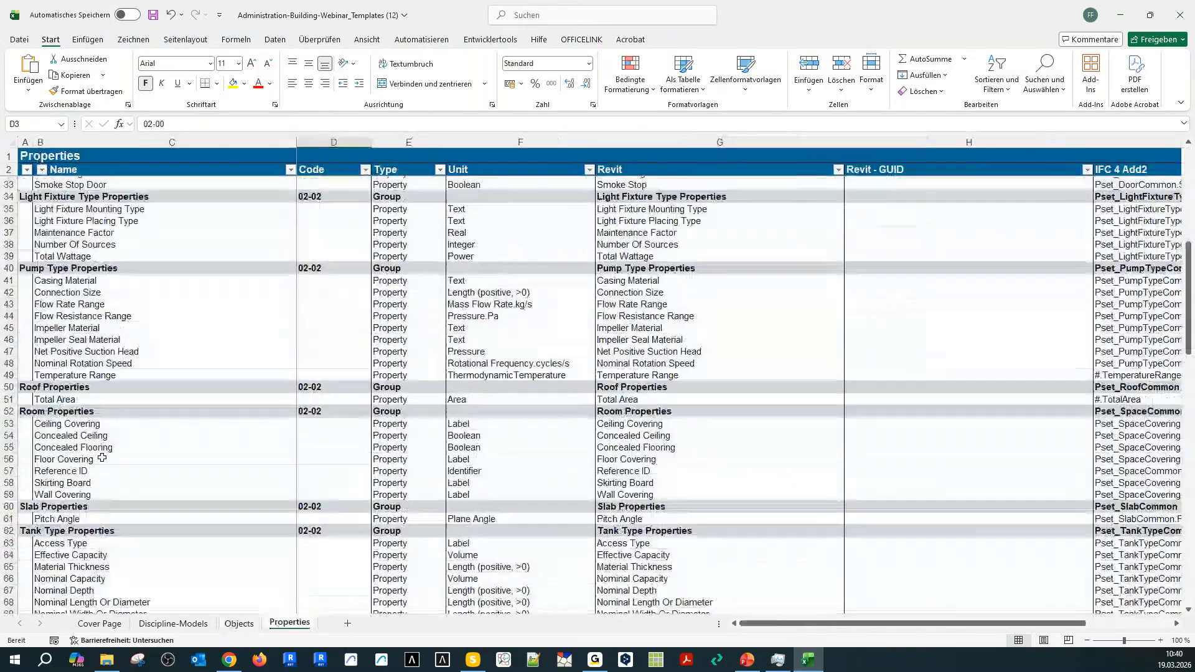
scroll(96, 499, down, 13)
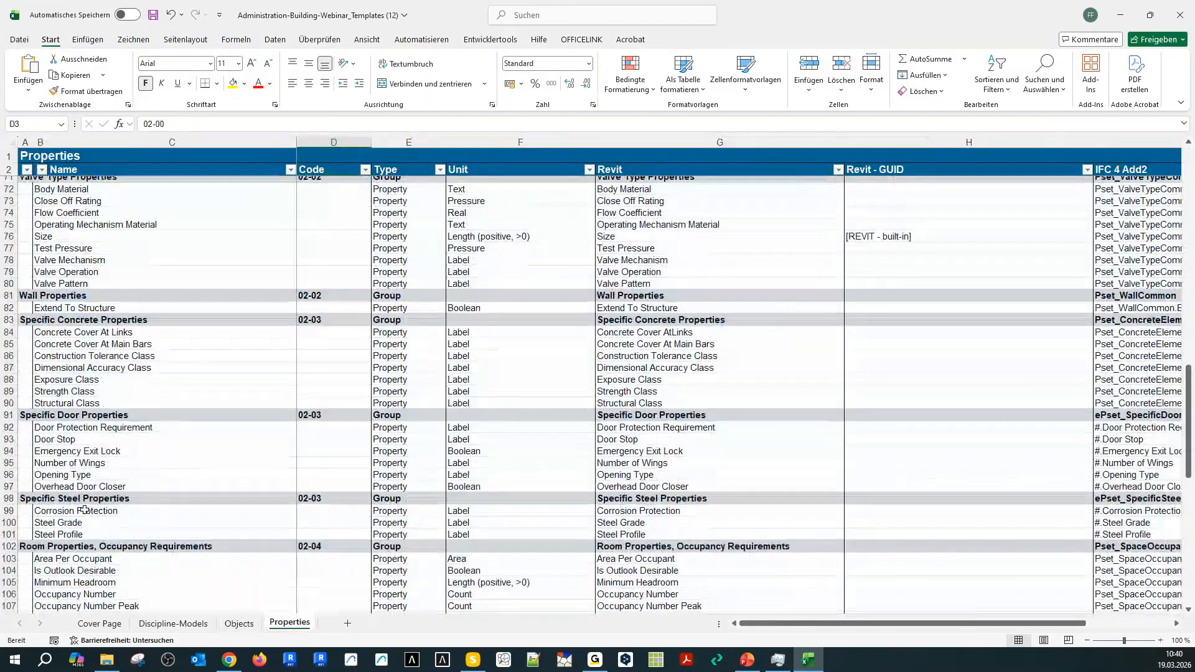
scroll(76, 507, down, 8)
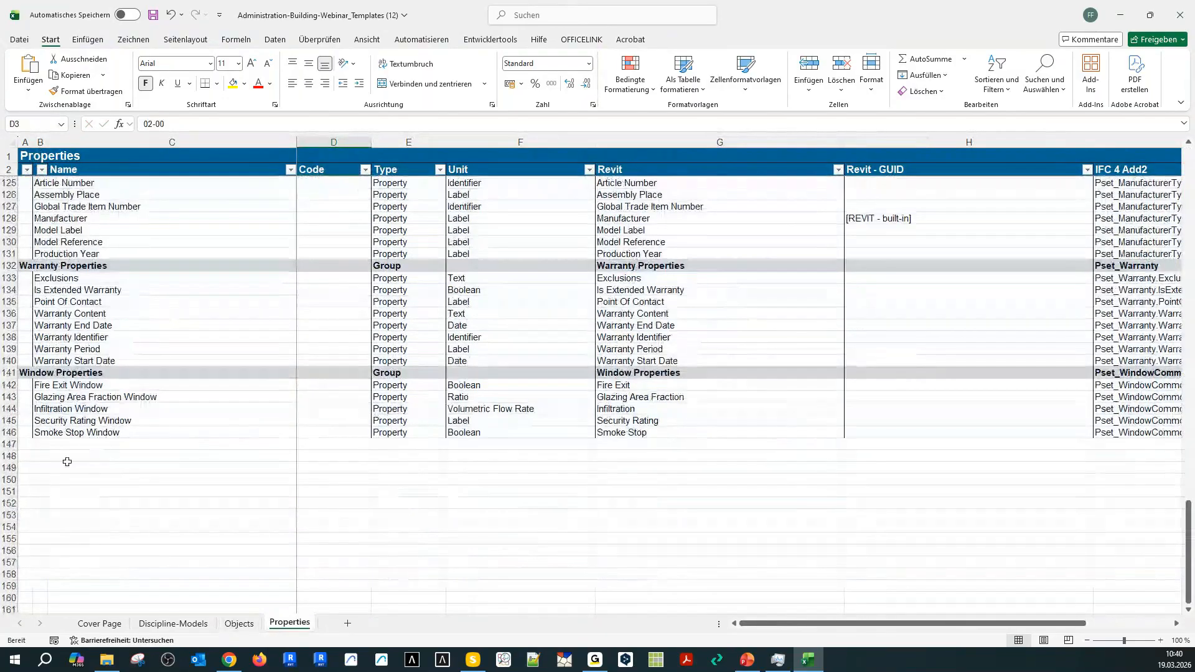
click(238, 624)
scroll(80, 521, down, 2)
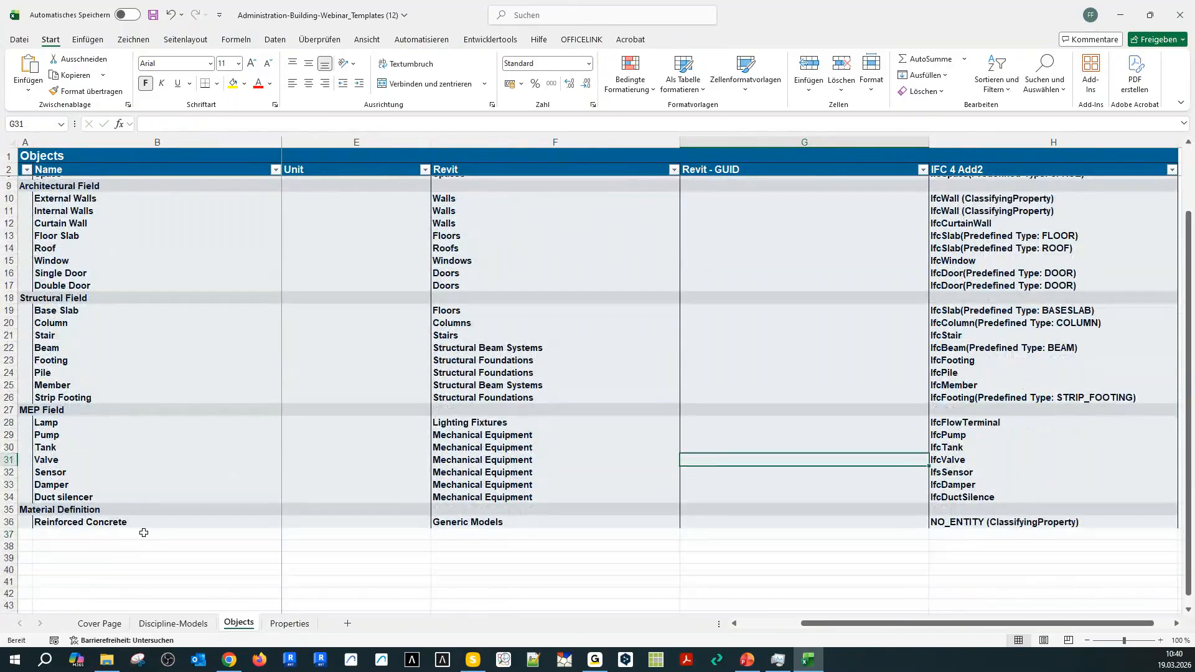
scroll(176, 554, up, 2)
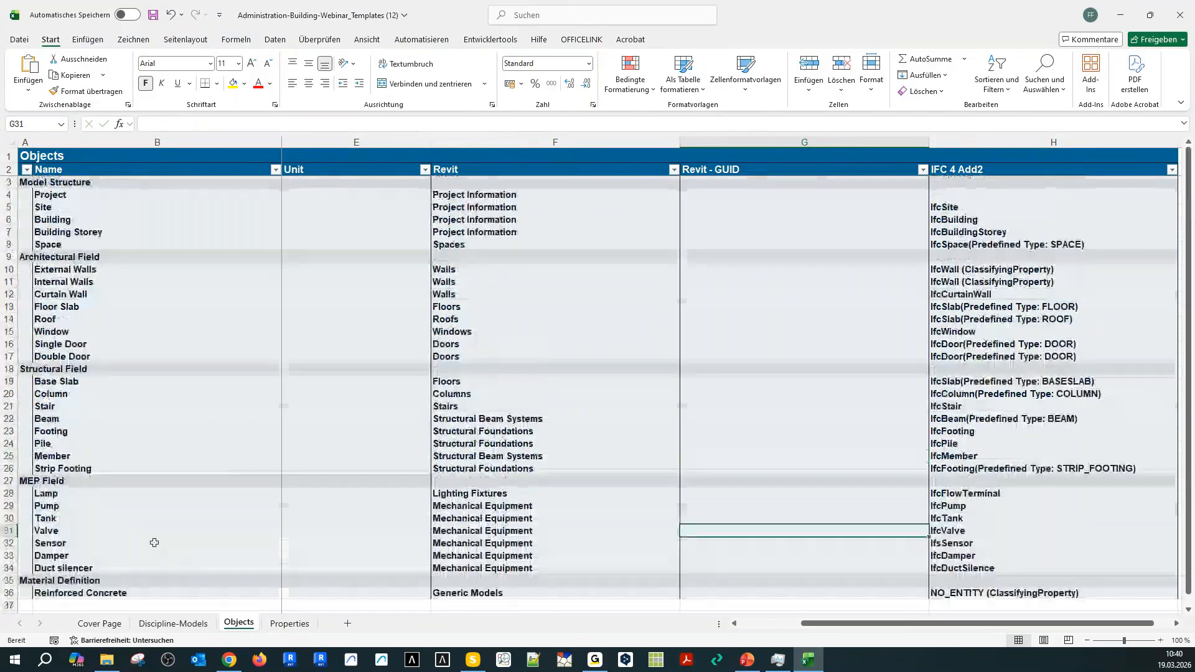
Save the workbook, switch to BIMQ in the browser and import Administration-Building-Webinar_Templates (12).xlsx as component templates.
click(152, 15)
click(1175, 8)
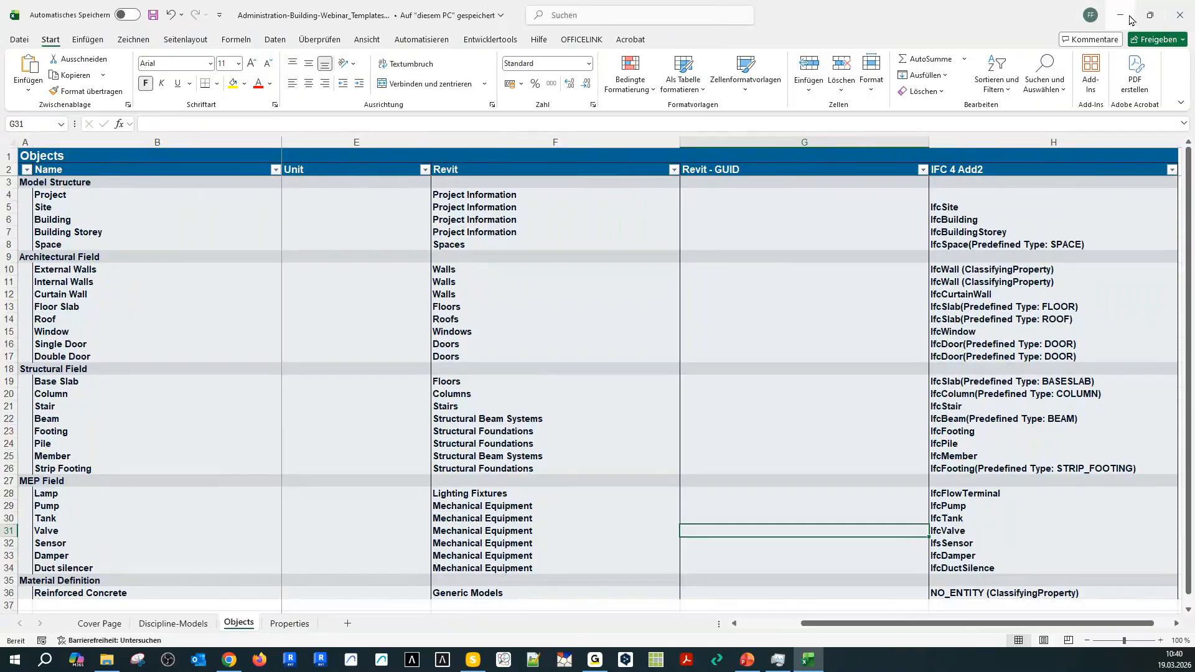
click(1034, 549)
click(55, 183)
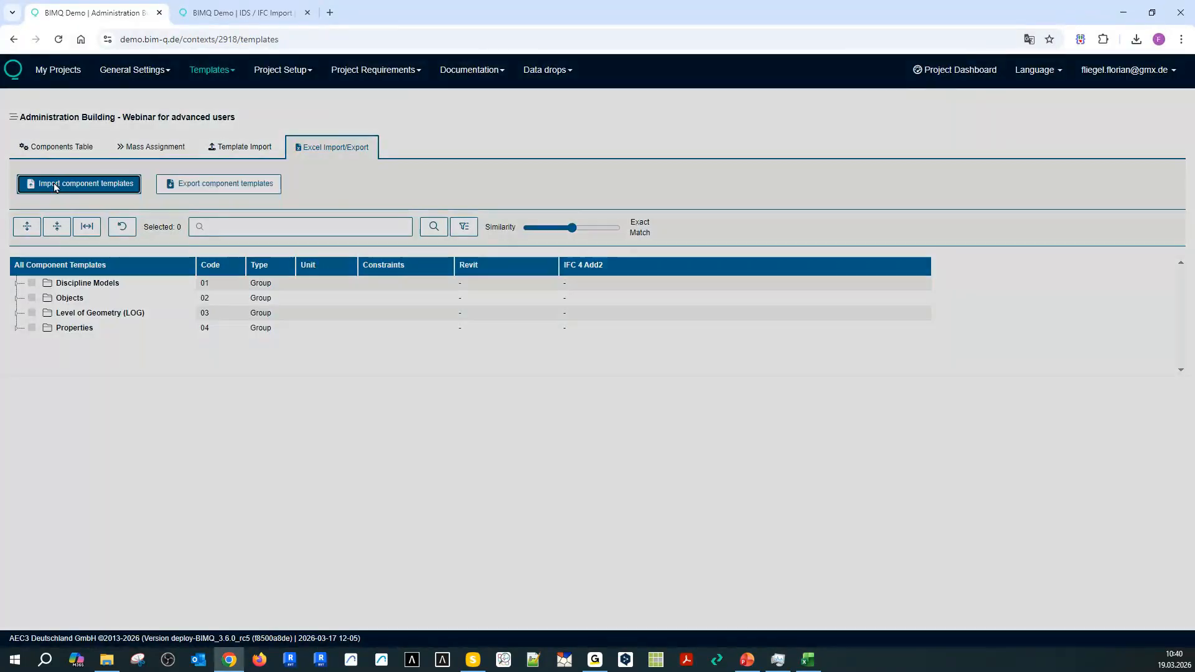
click(437, 402)
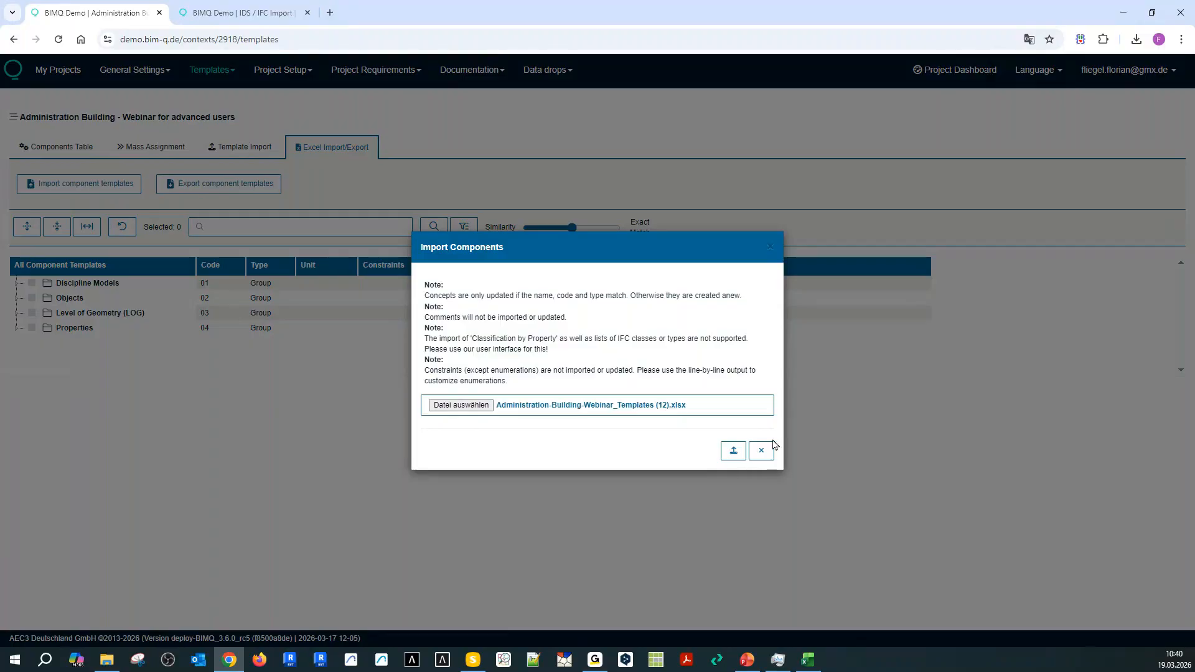
click(733, 450)
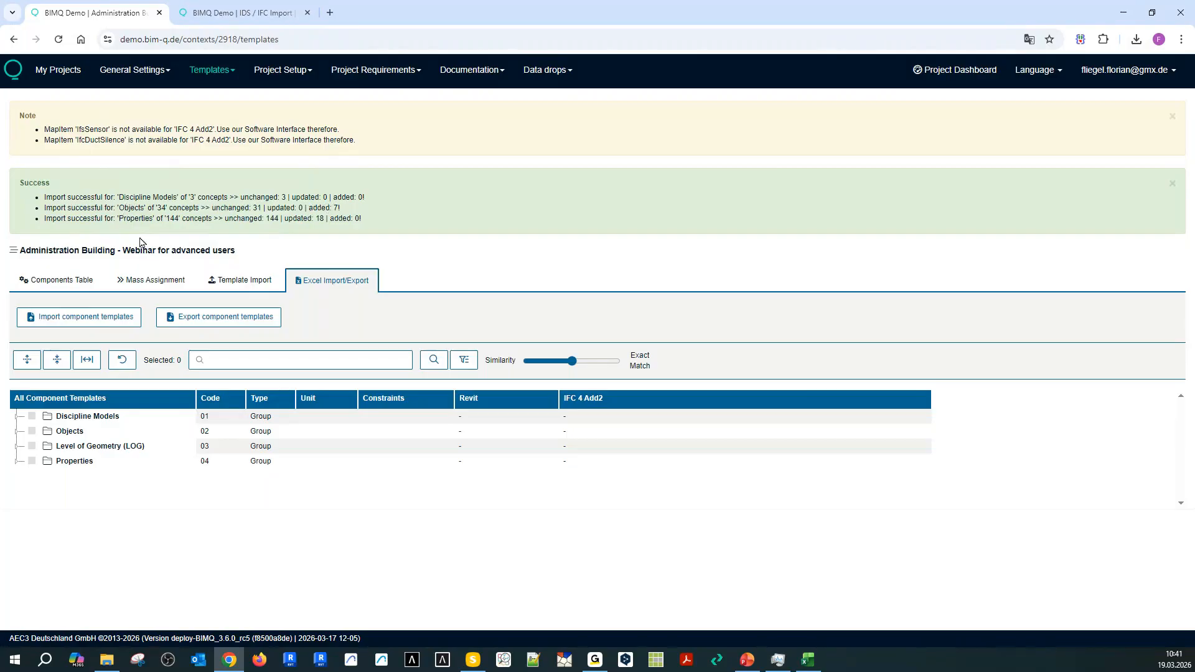
Dismiss the import notices and expand the Objects group down to the MEP Field objects.
click(18, 434)
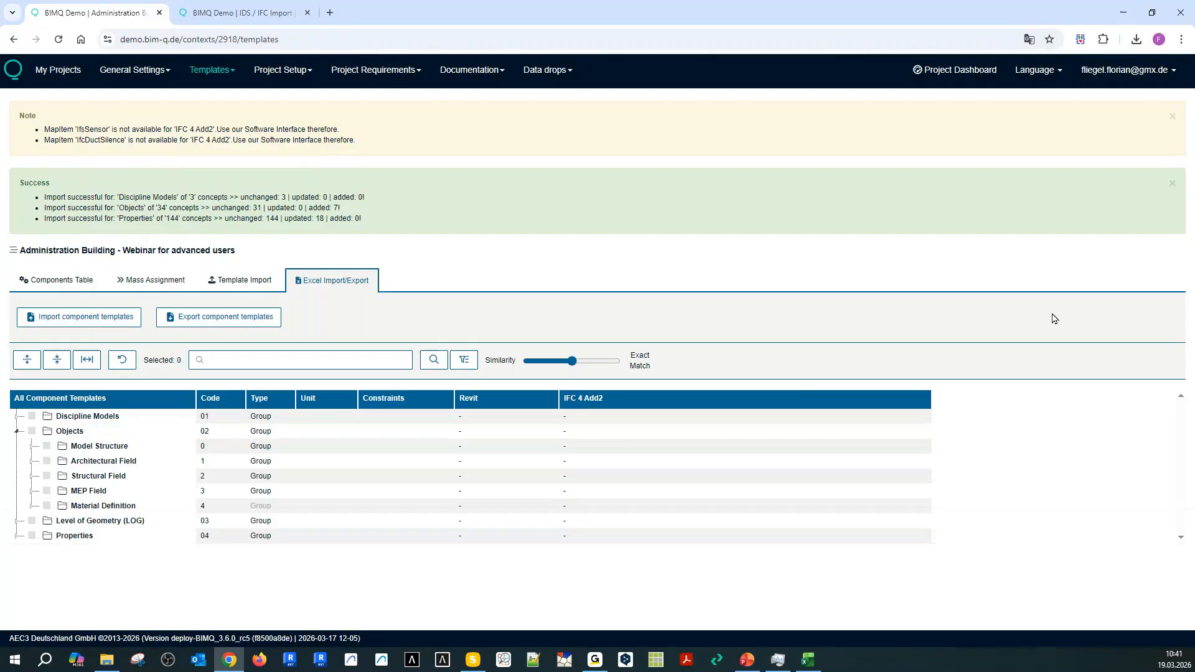
click(1171, 183)
click(1172, 116)
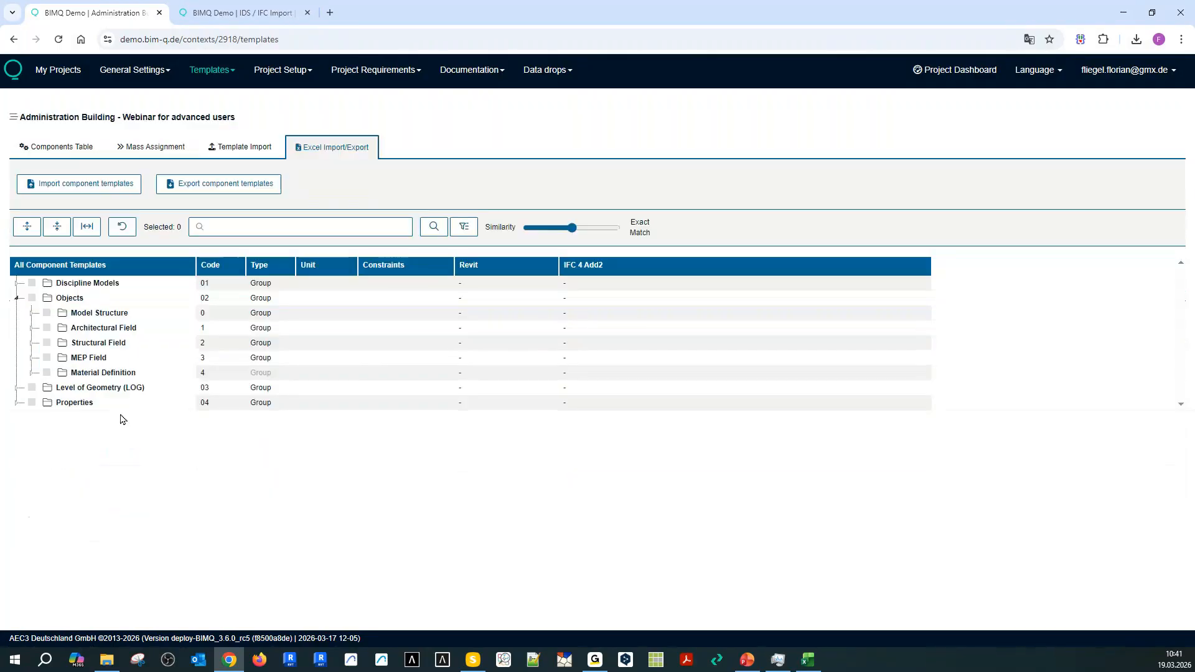
click(31, 358)
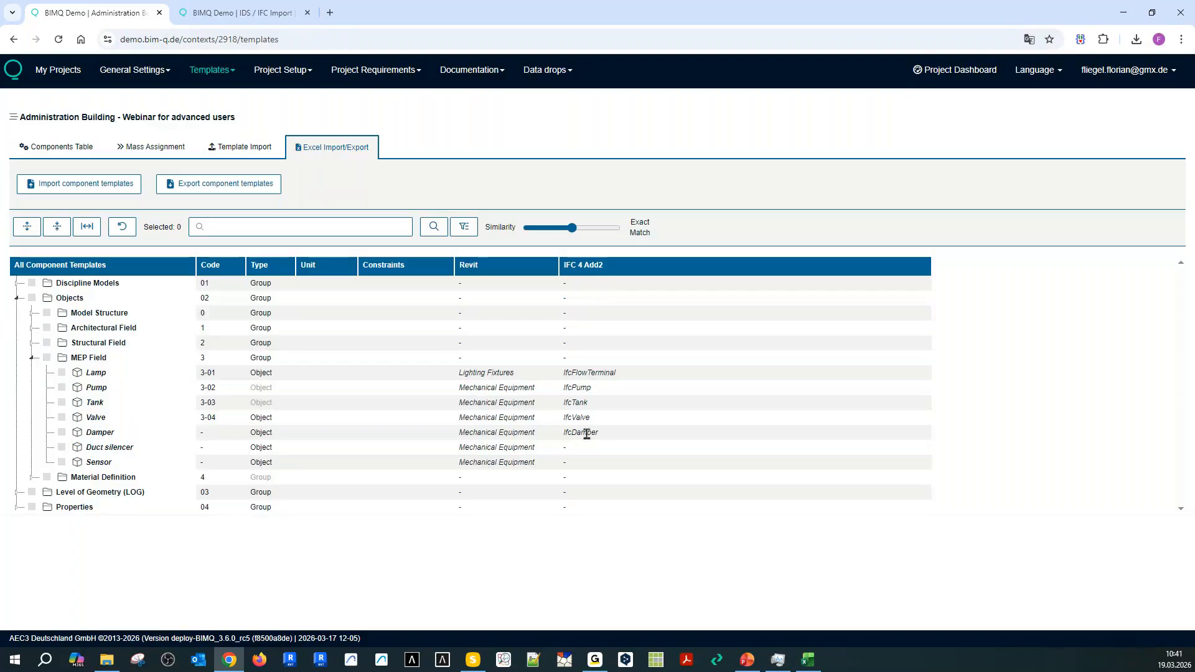
Select the Duct silencer and Sensor objects and map Duct silencer to the IFC 4 Add2 entity IfcDuctSilencer.
click(61, 451)
click(61, 463)
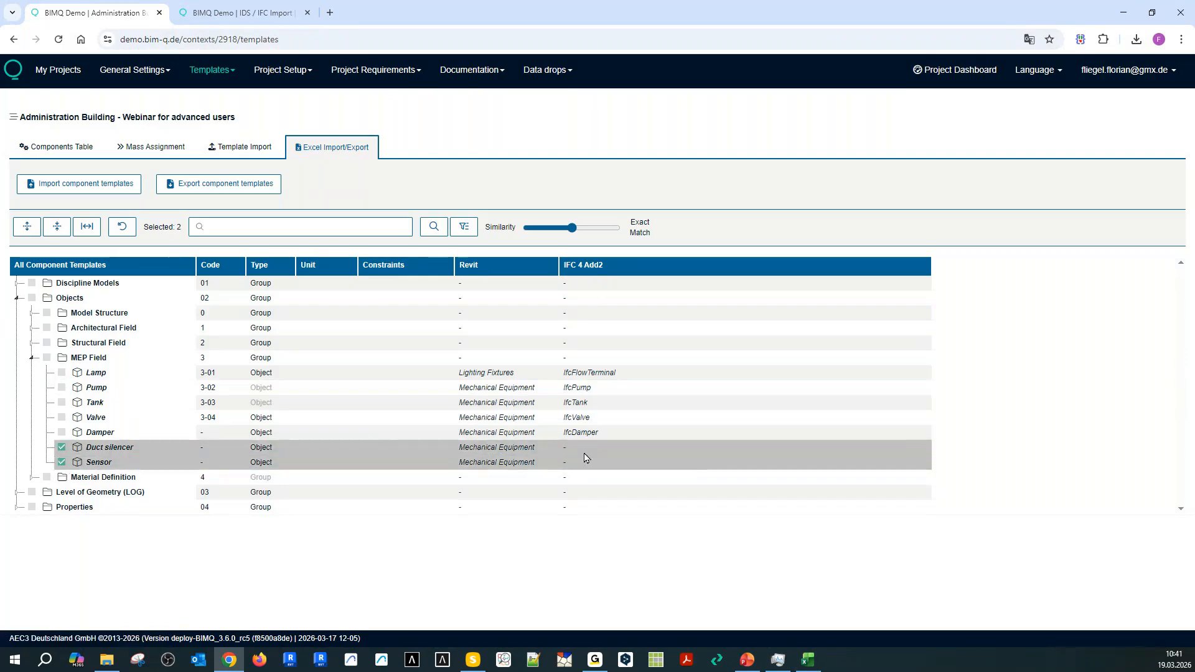
click(578, 454)
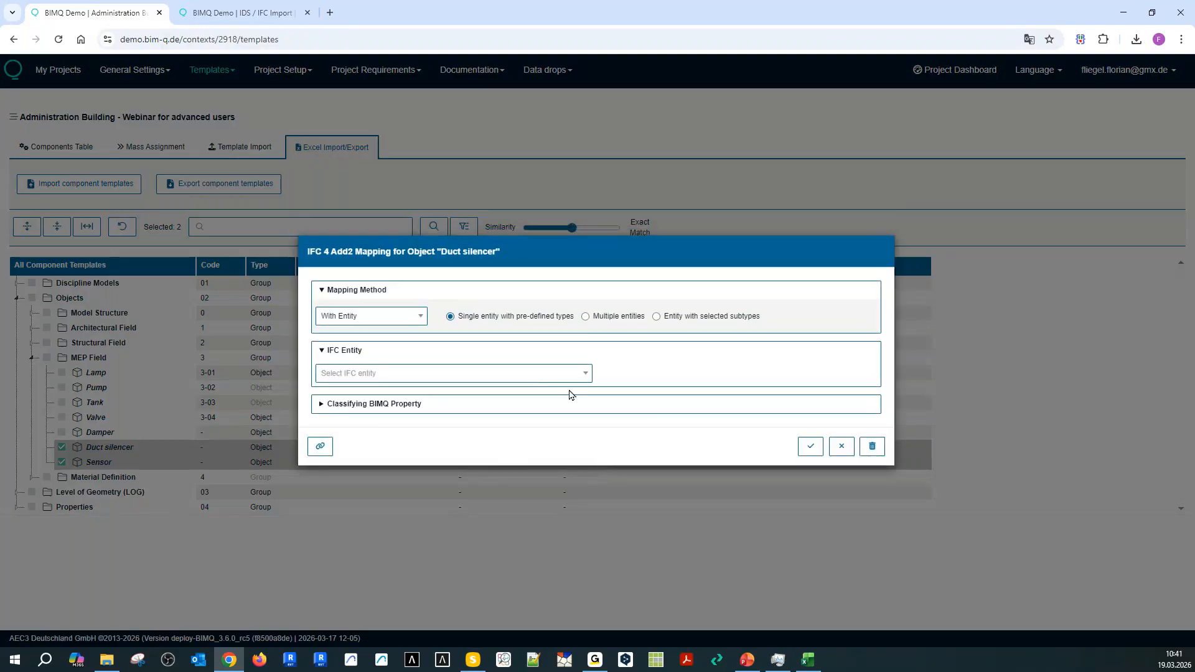
click(525, 373)
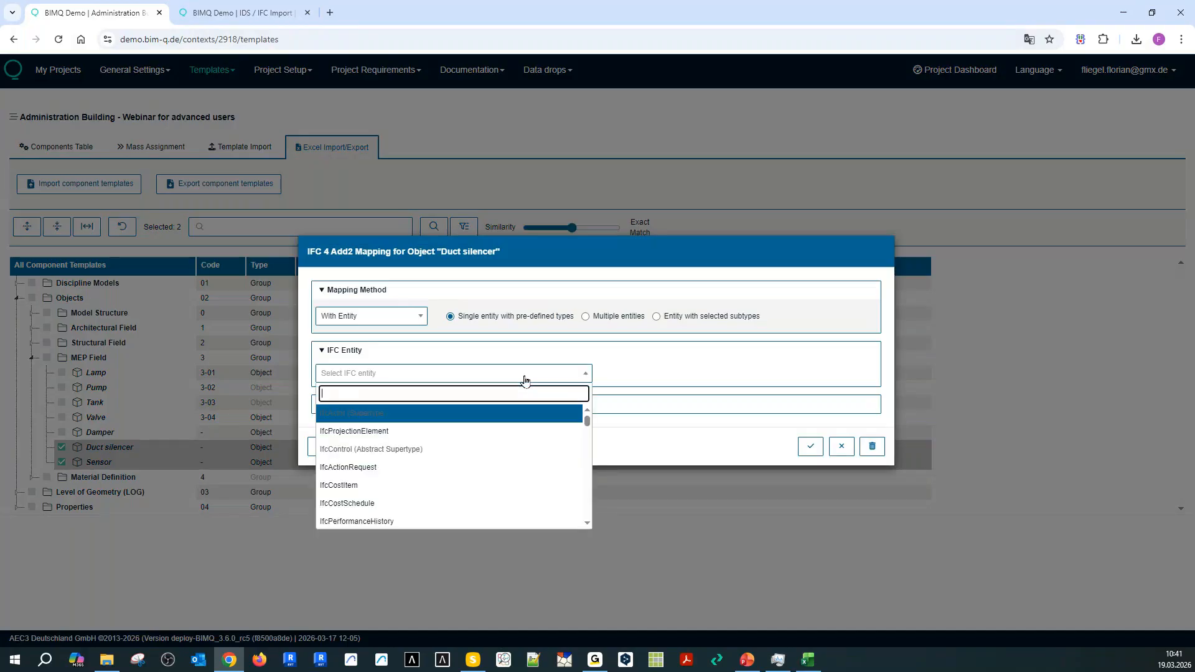
text(duct)
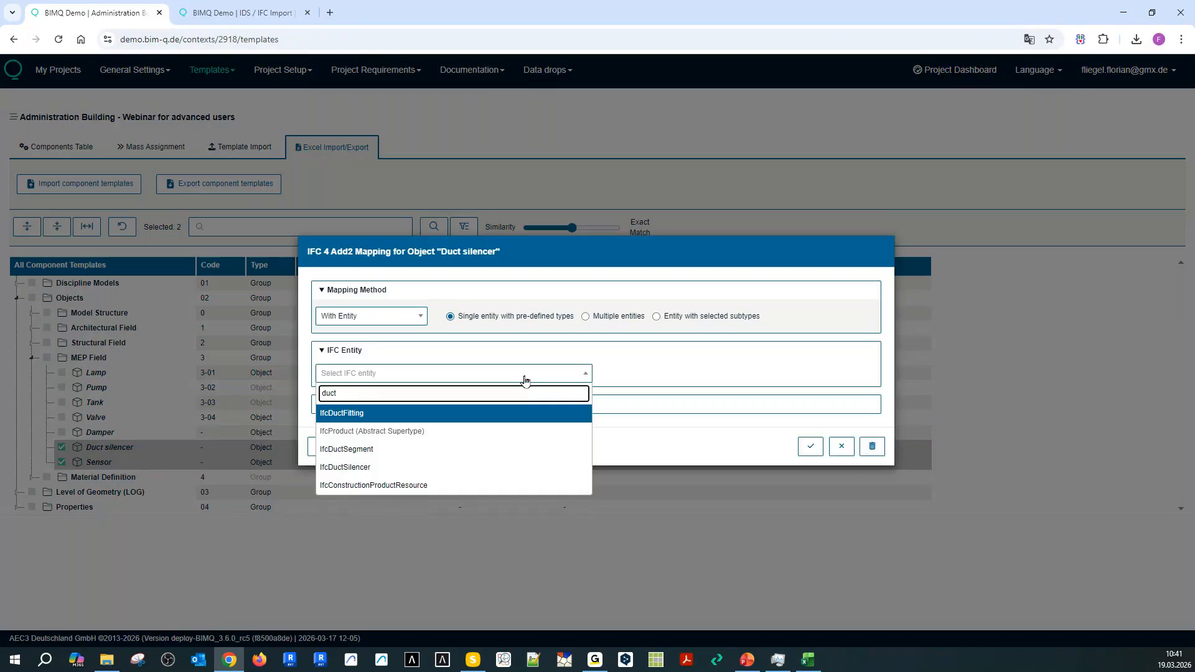
click(379, 467)
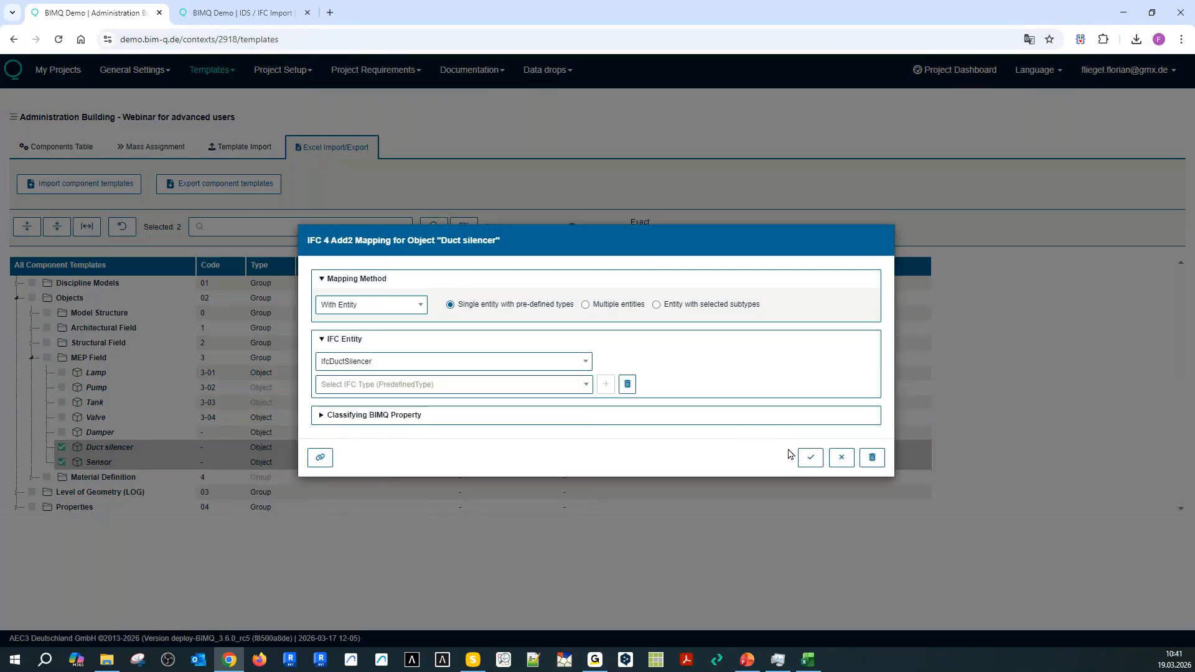
click(811, 457)
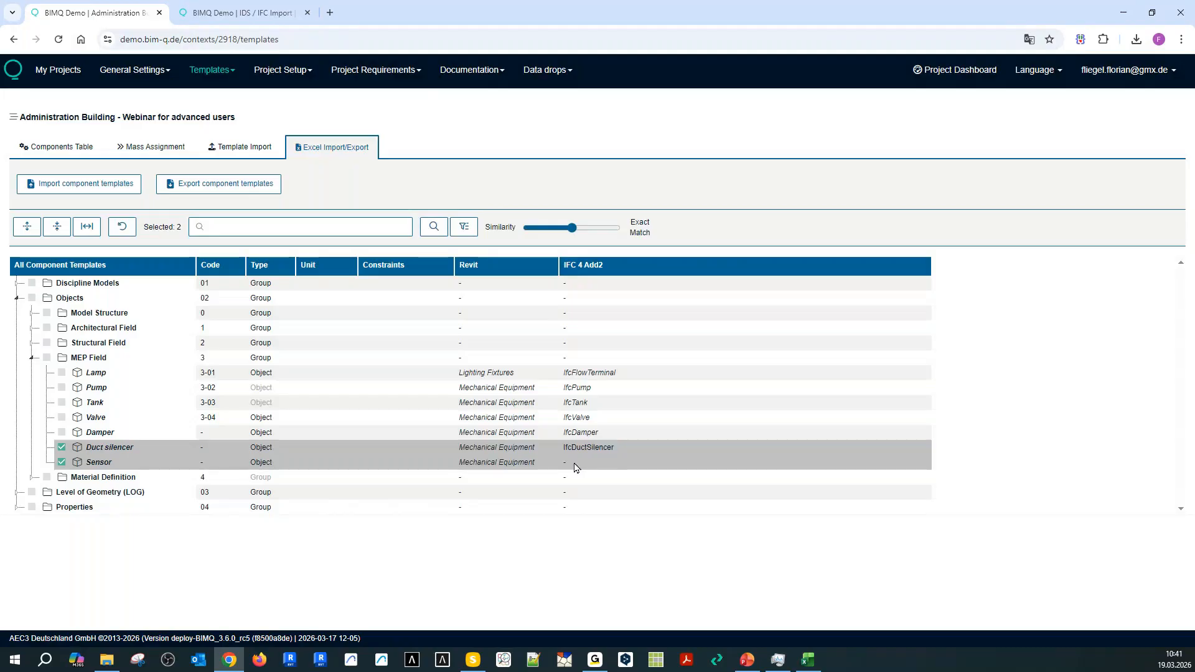
Map the Sensor object to the IFC 4 Add2 entity IfcSensor and deselect both objects.
click(576, 468)
click(474, 374)
text(sen)
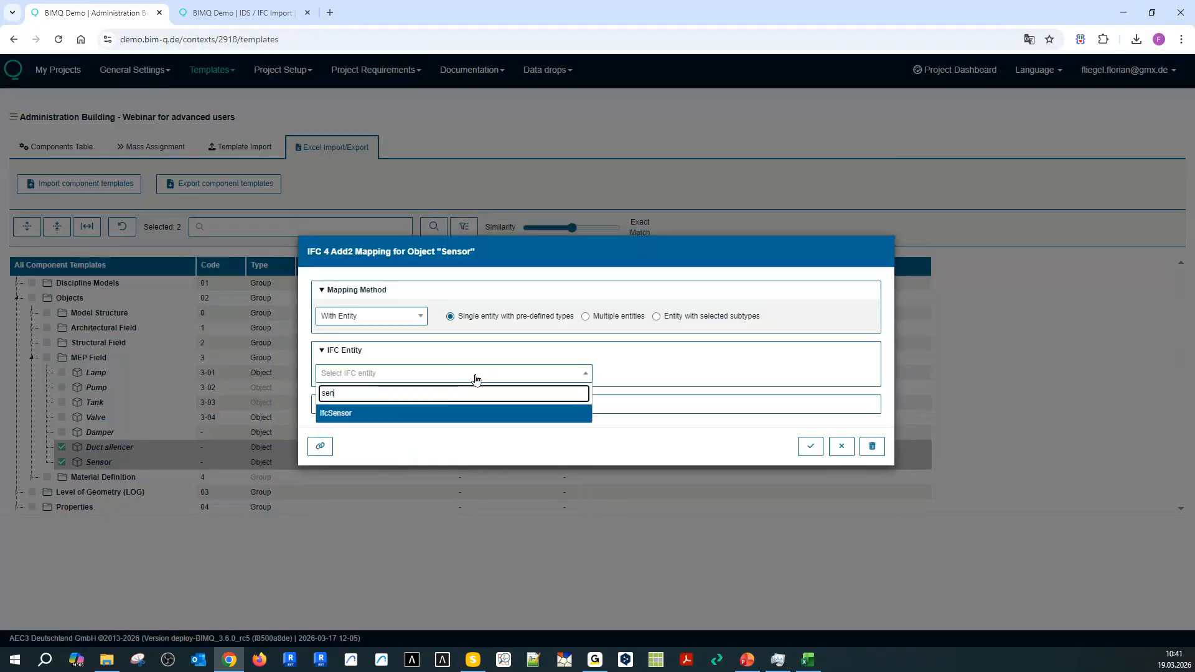
text(sor)
click(435, 414)
click(809, 457)
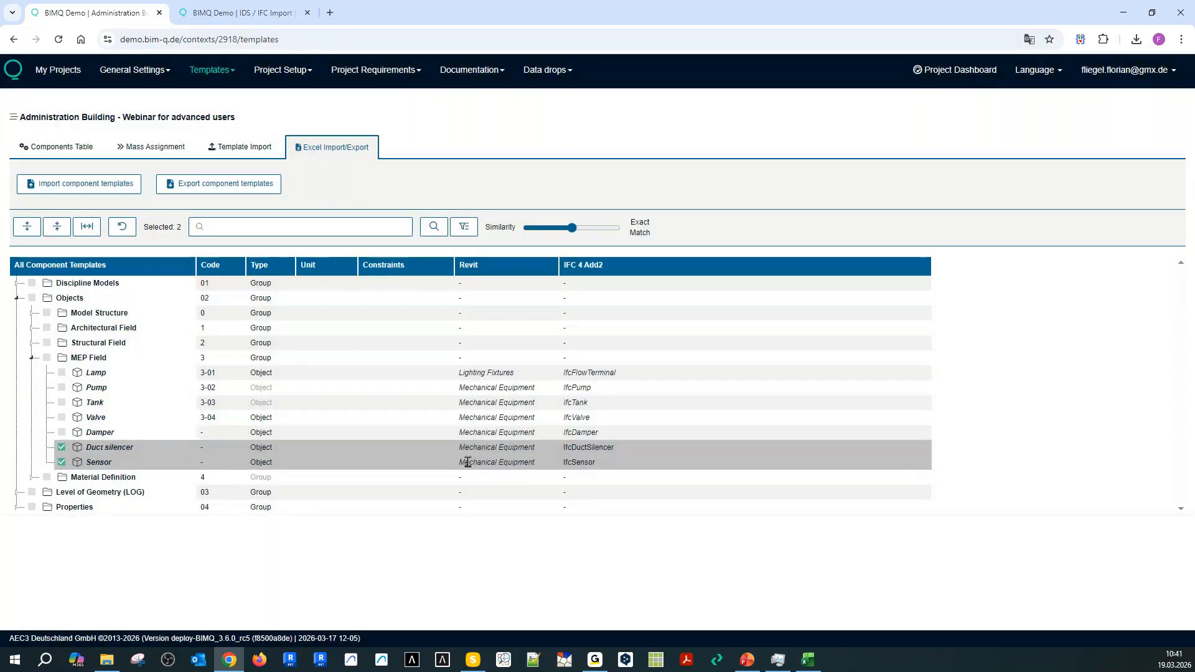
click(61, 447)
click(61, 462)
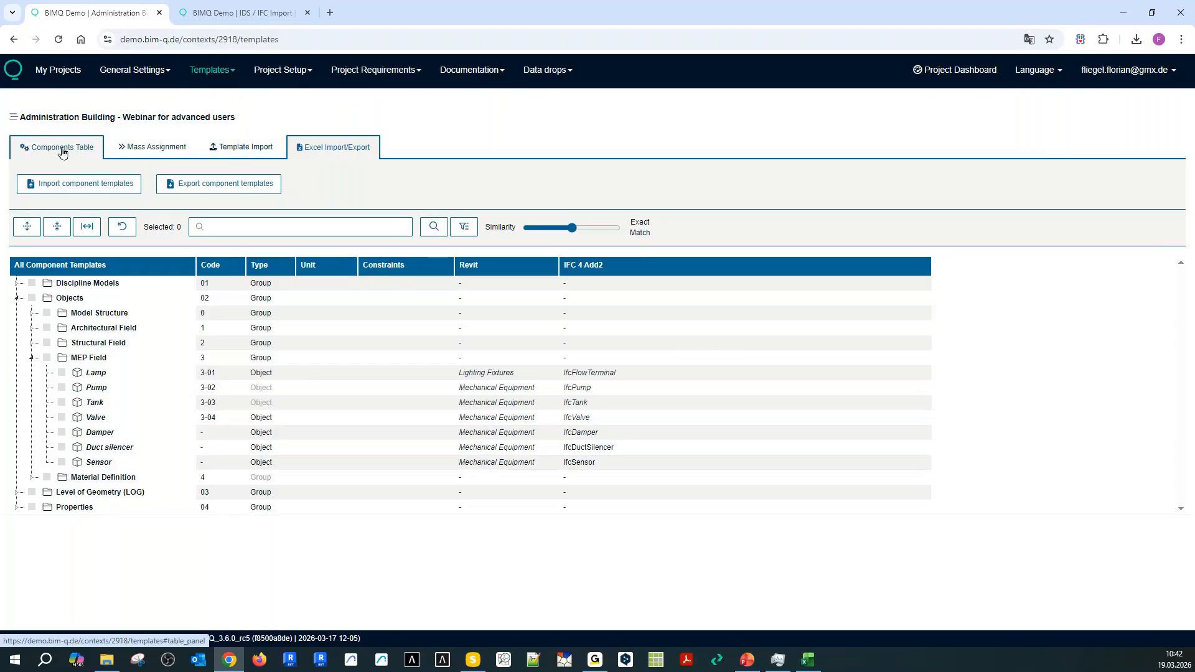
Load Catalog templates - English as the template import source and collapse its component tree.
click(238, 153)
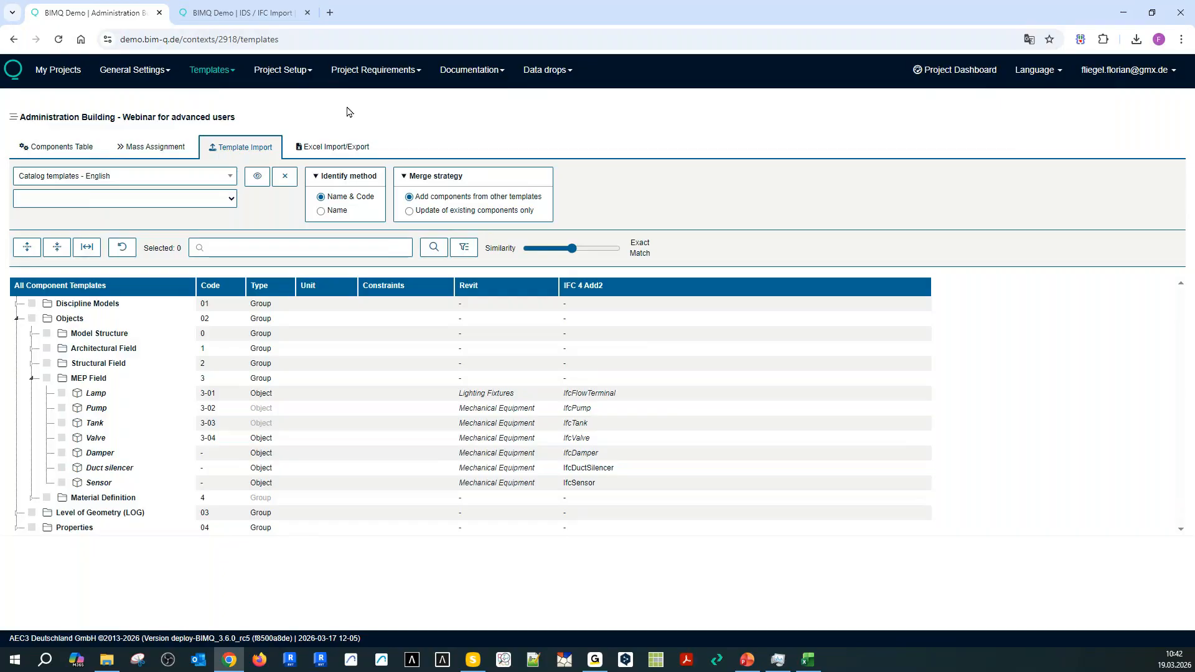
click(166, 177)
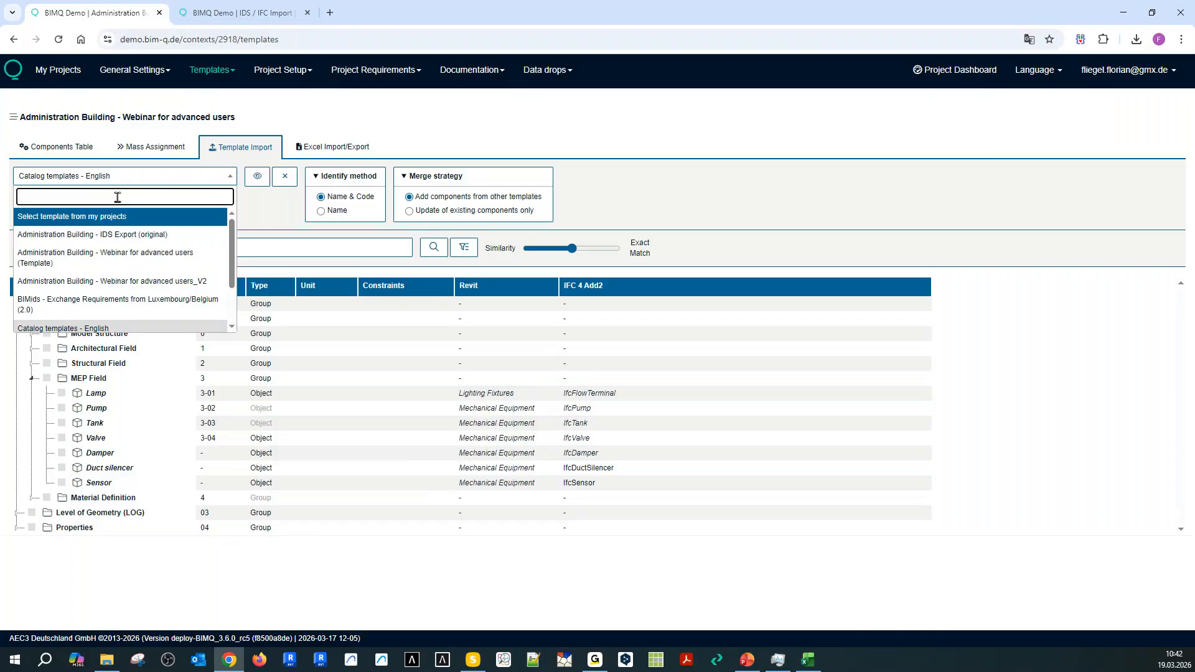
click(99, 177)
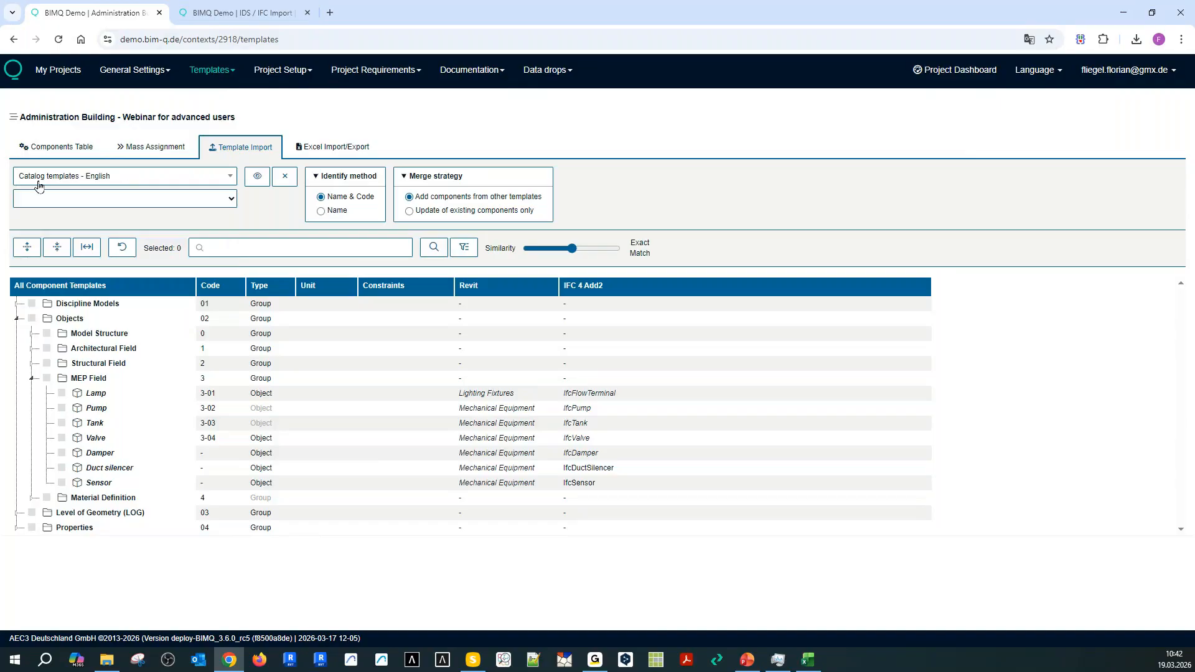
click(257, 176)
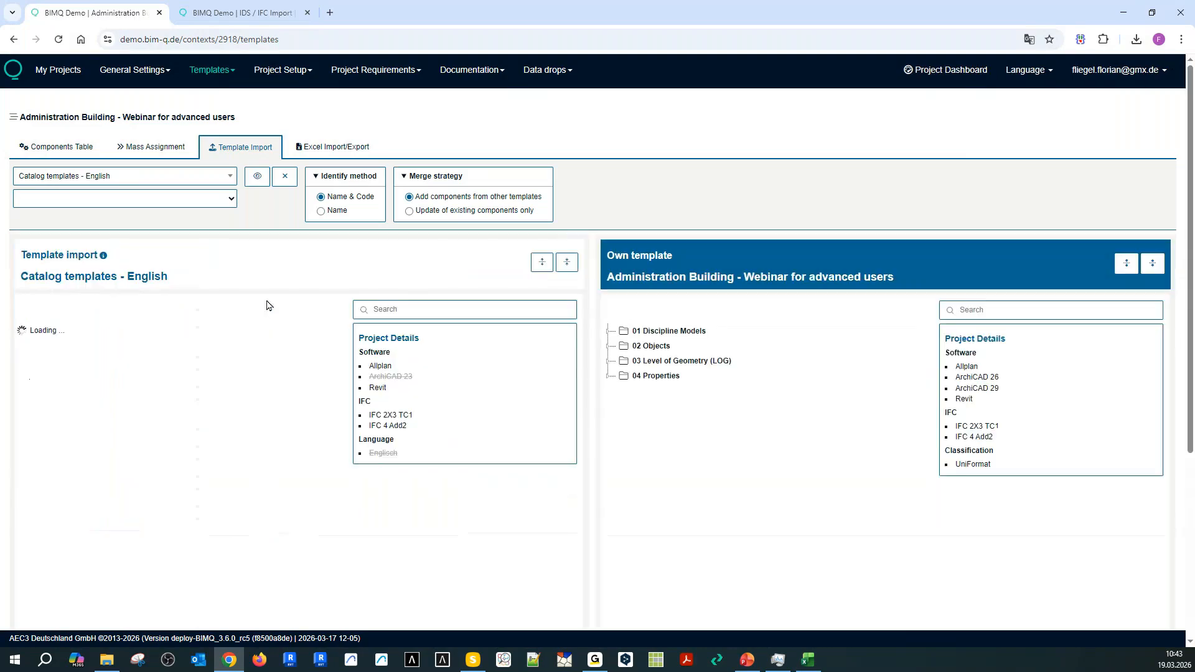
click(566, 262)
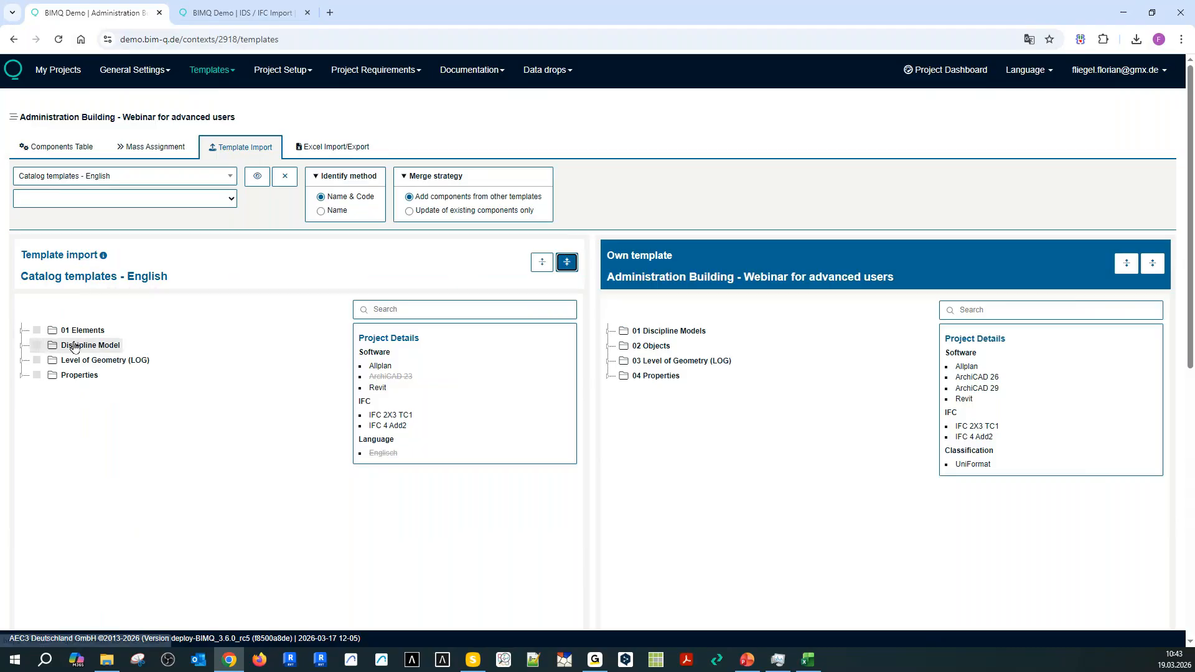
Expand the catalog's 01 Elements group through IFC-Elements down to the contents of 03 Distribution Element.
click(21, 330)
click(36, 345)
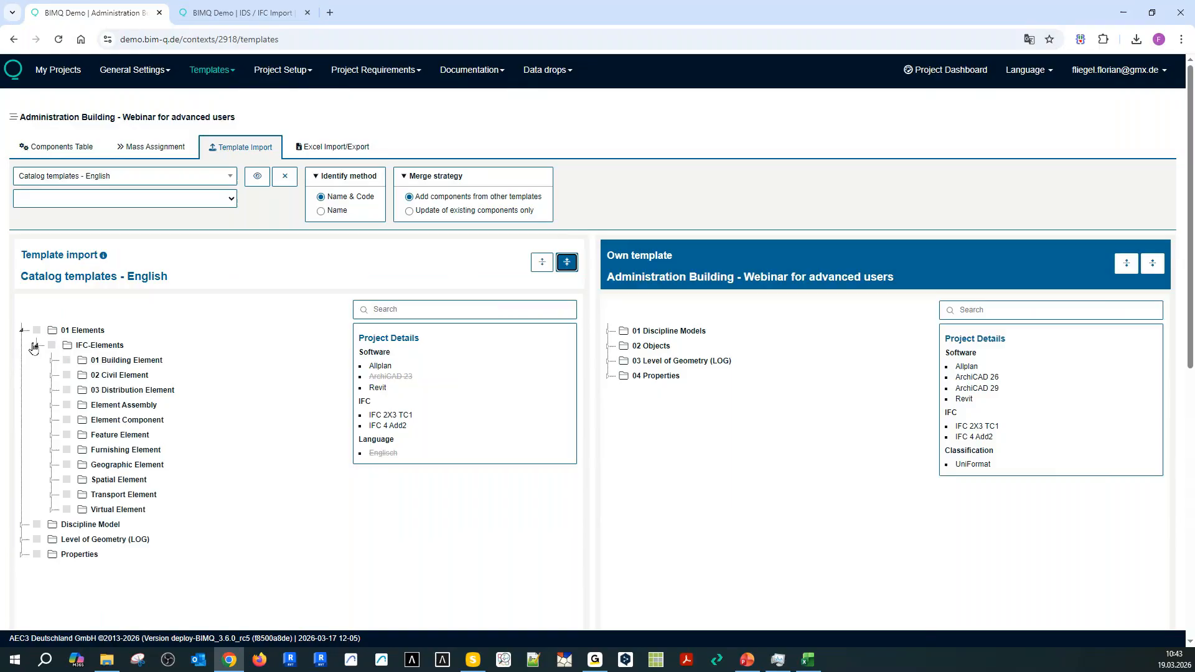
click(51, 389)
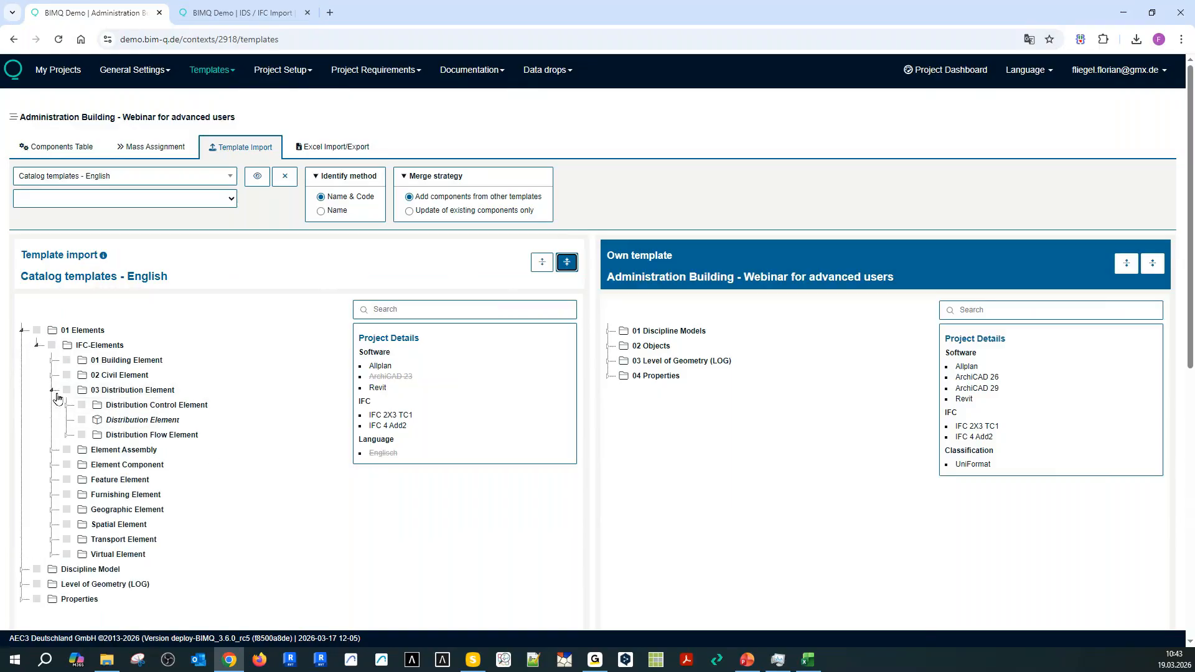
click(79, 406)
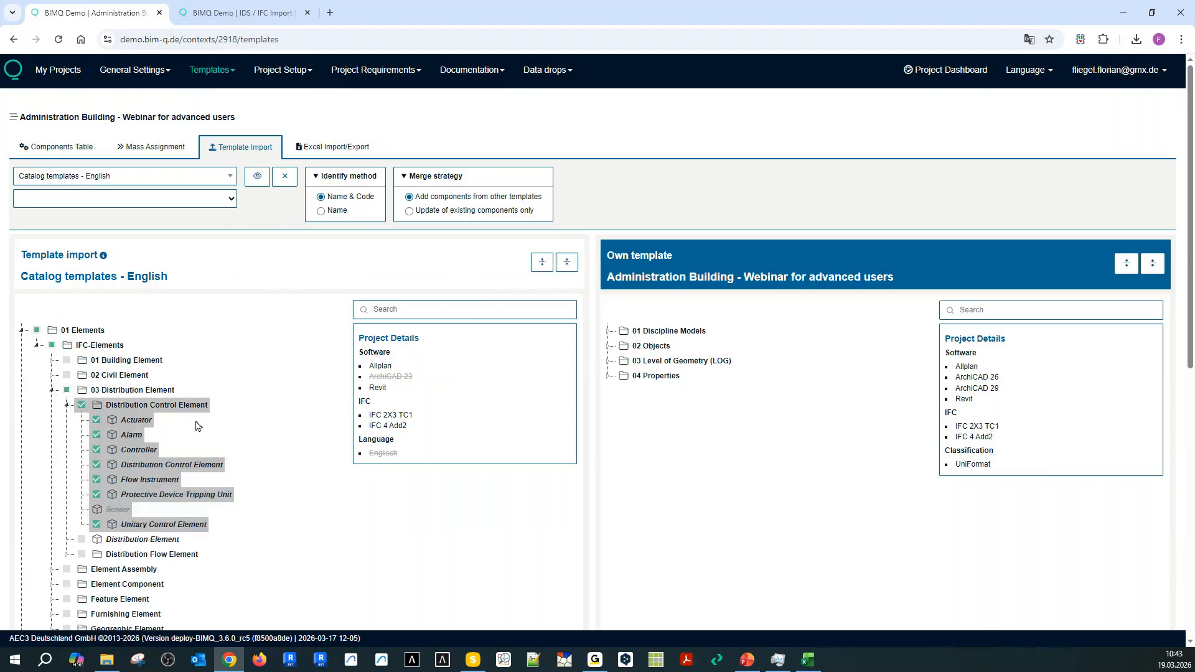
scroll(254, 565, down, 2)
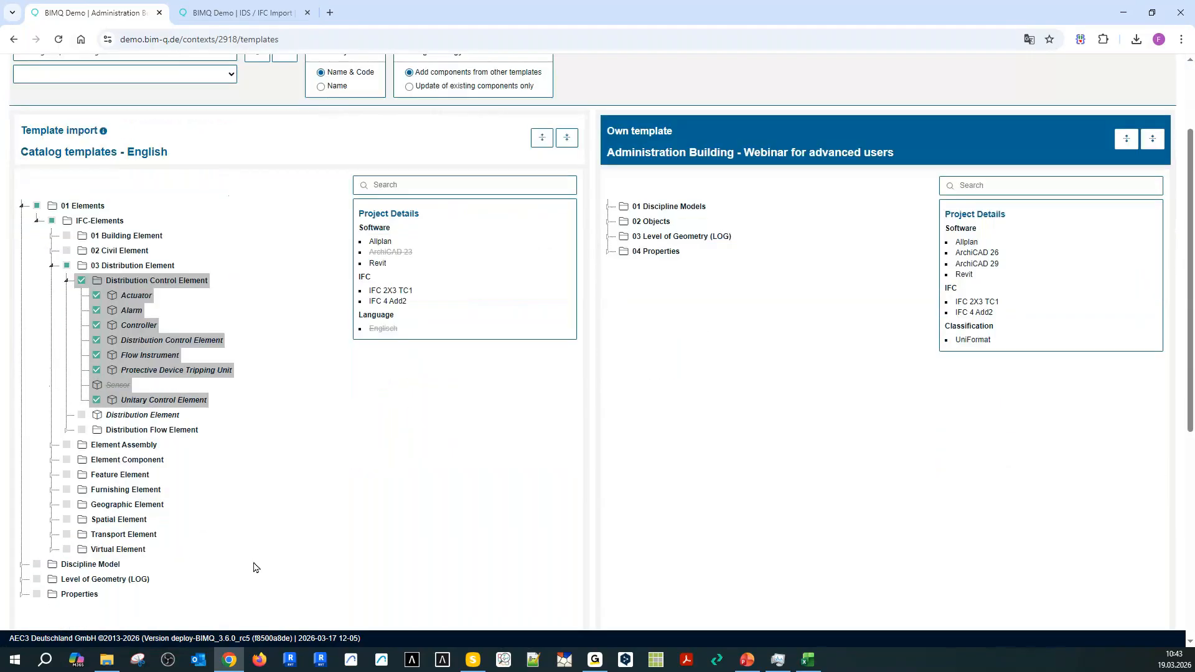
click(83, 282)
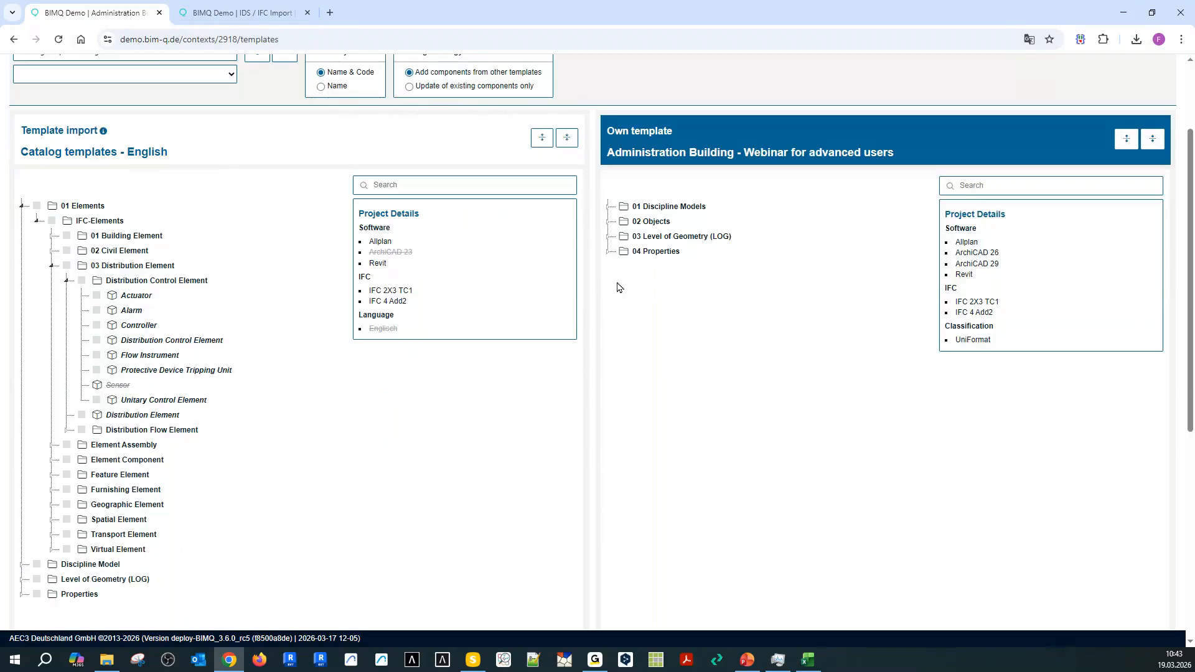
Check the objects under MEP Field in the own template, and collapse that group and the catalog's Distribution Control Element group.
click(606, 222)
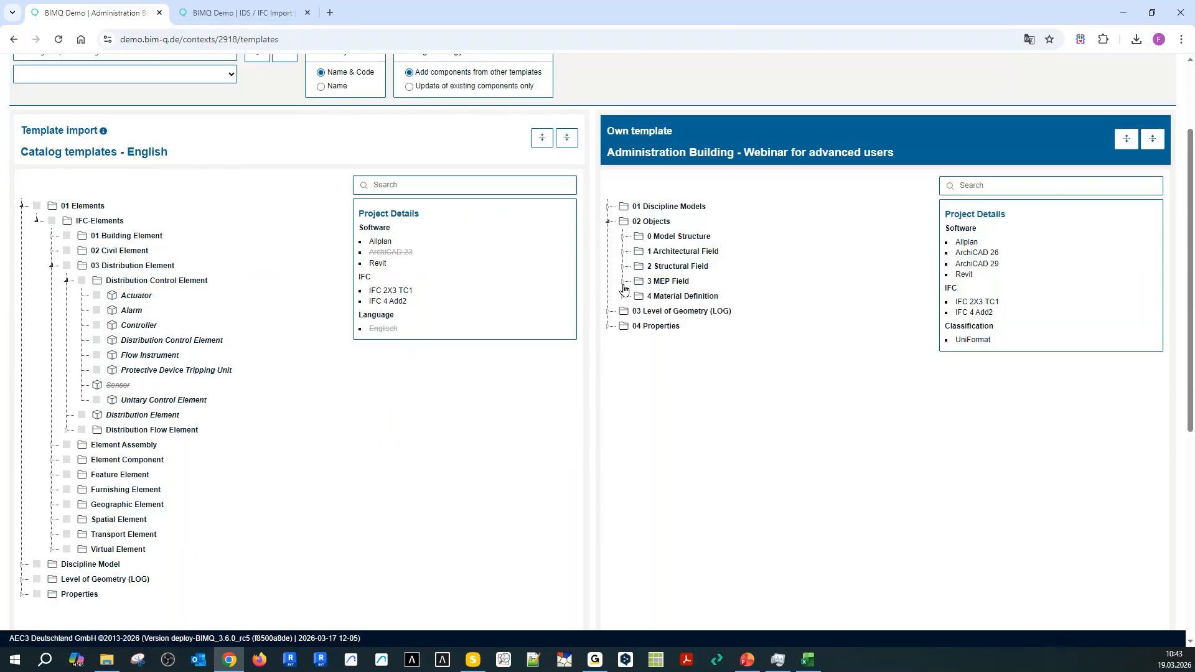
click(622, 284)
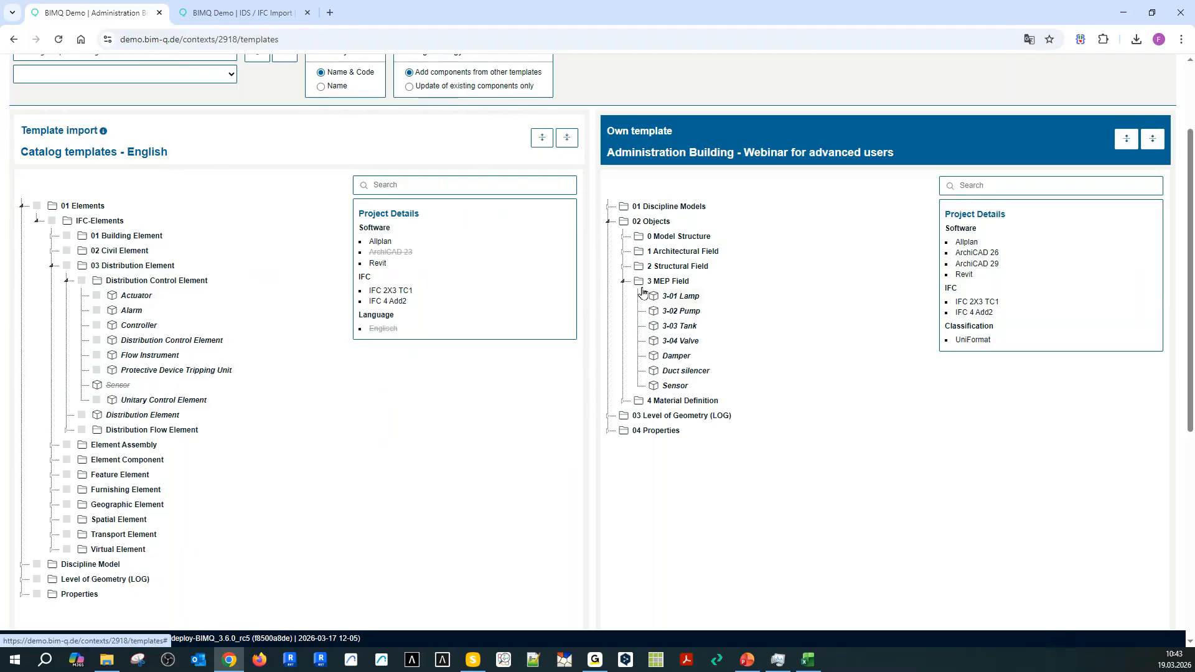
click(623, 283)
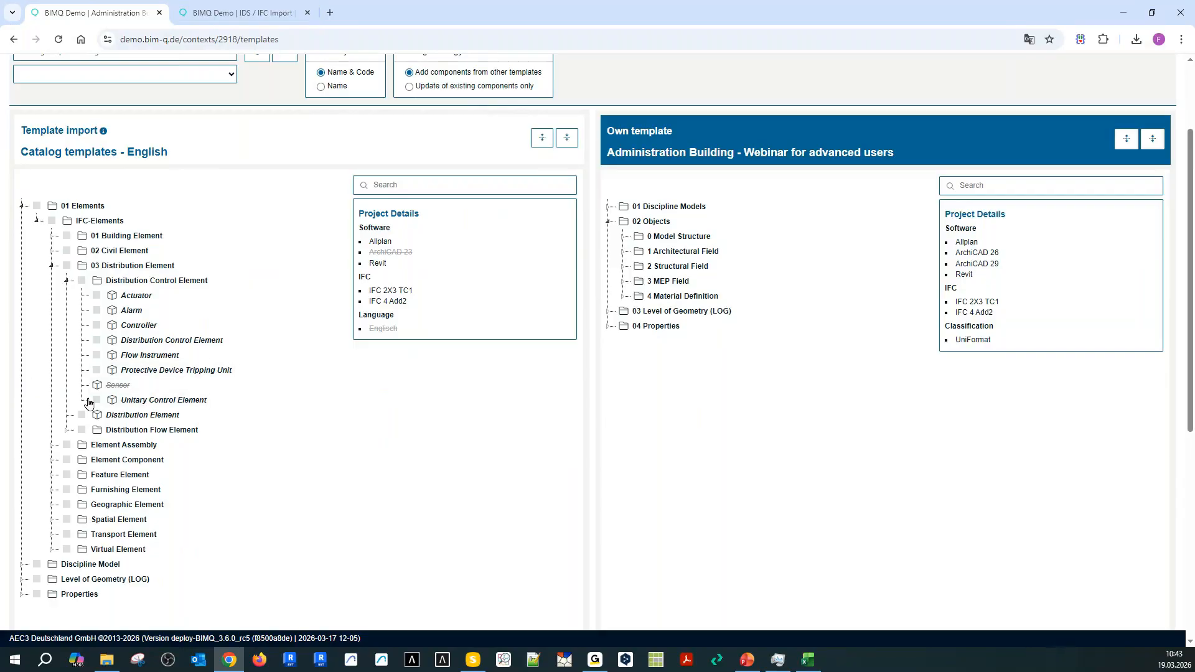
click(67, 282)
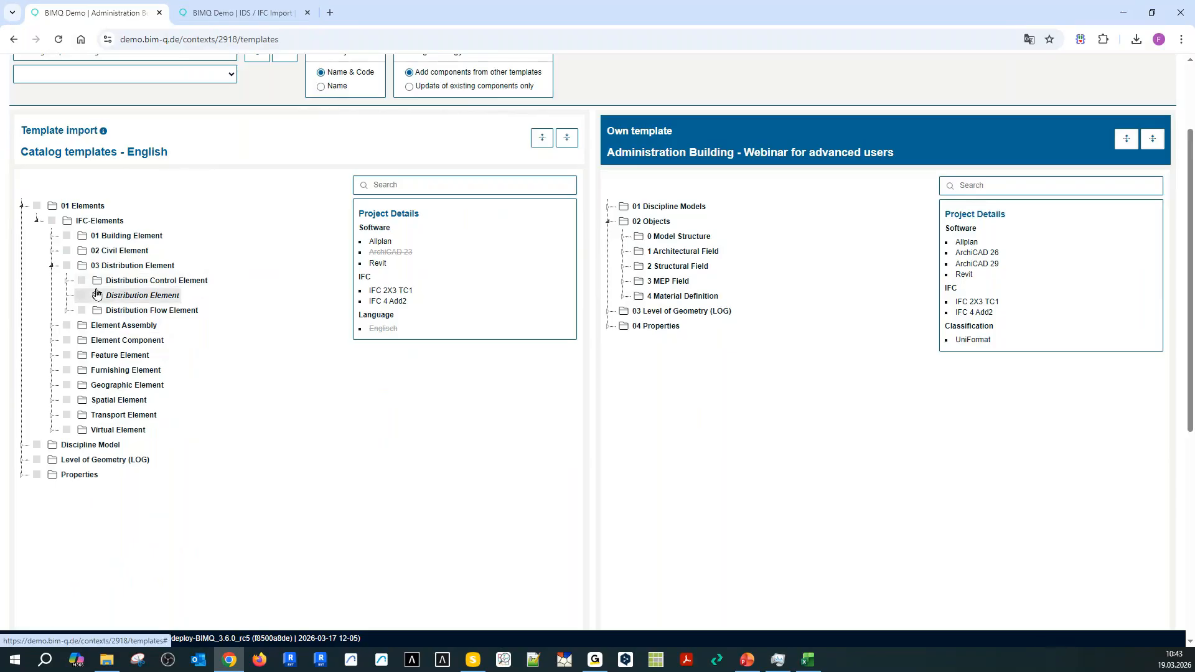
Import the catalog's complete Distribution Control Element group into 3 MEP Field of the own template and expand it there.
click(66, 280)
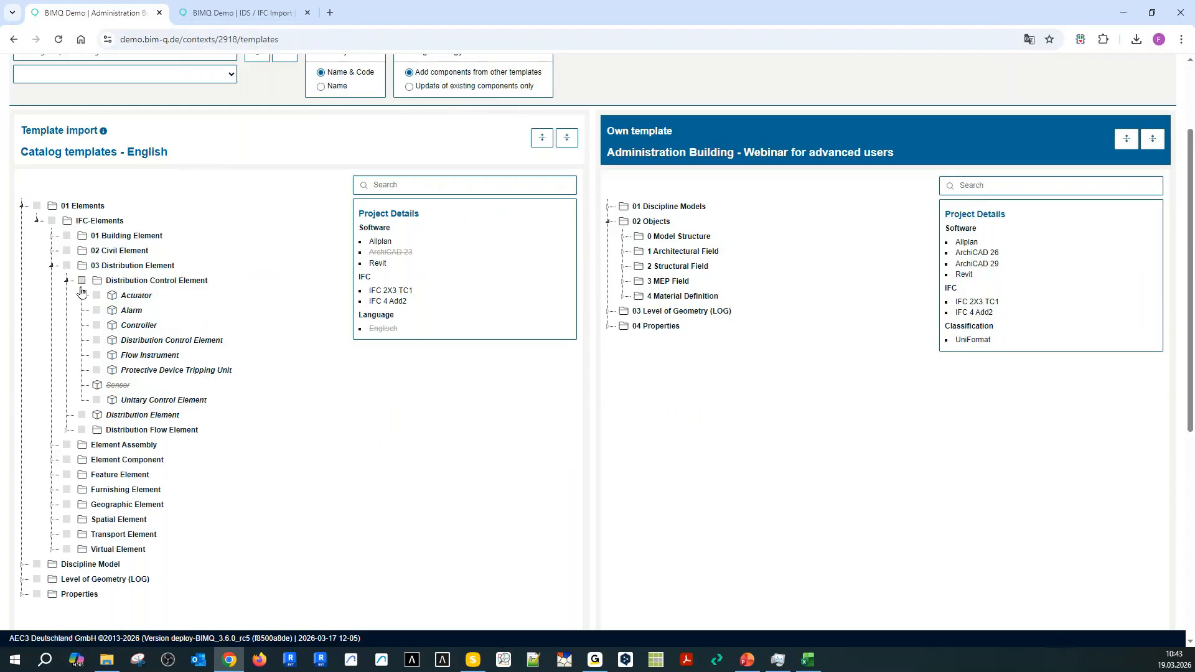
click(82, 281)
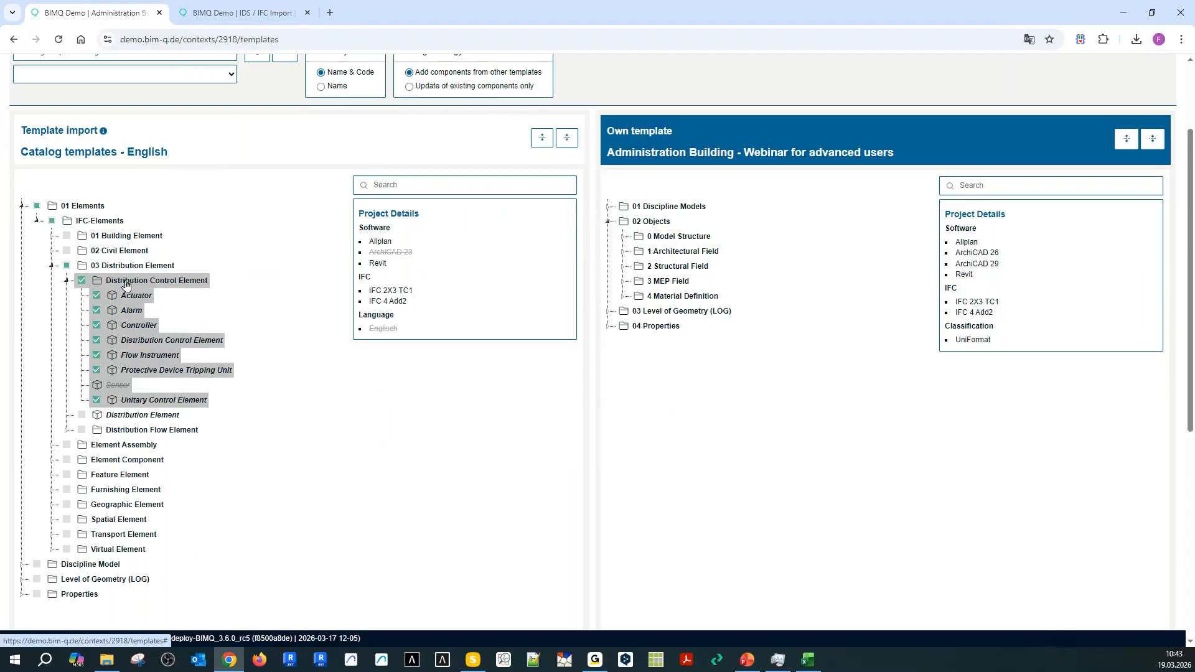
drag(125, 283, 678, 285)
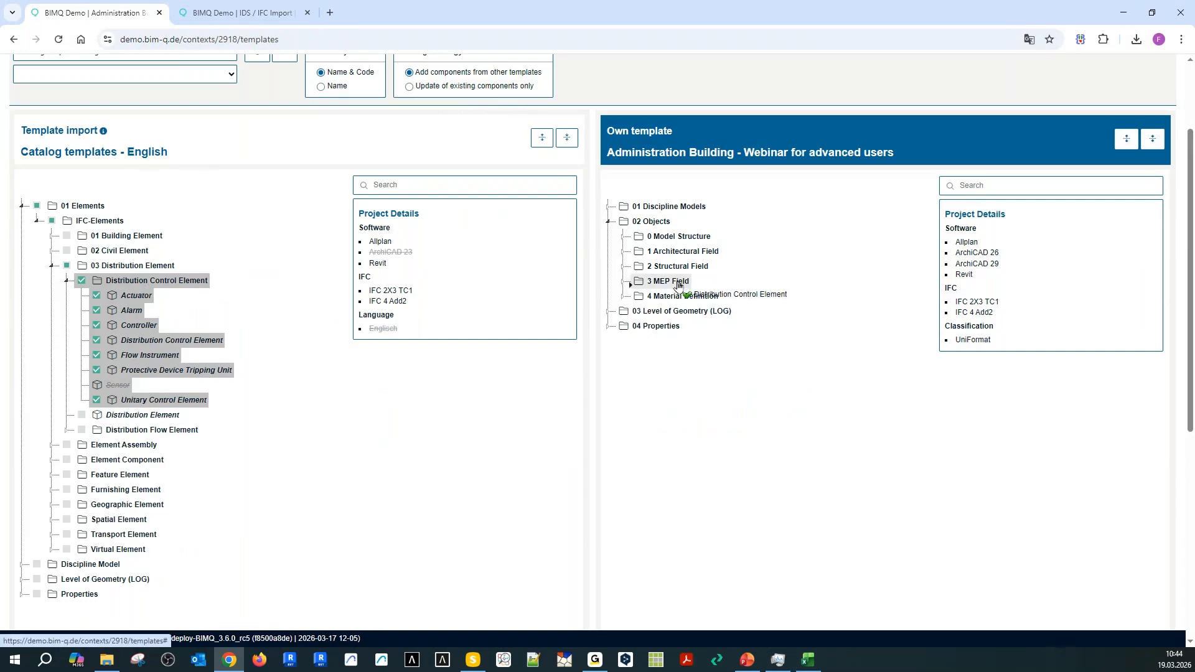
drag(678, 285, 678, 287)
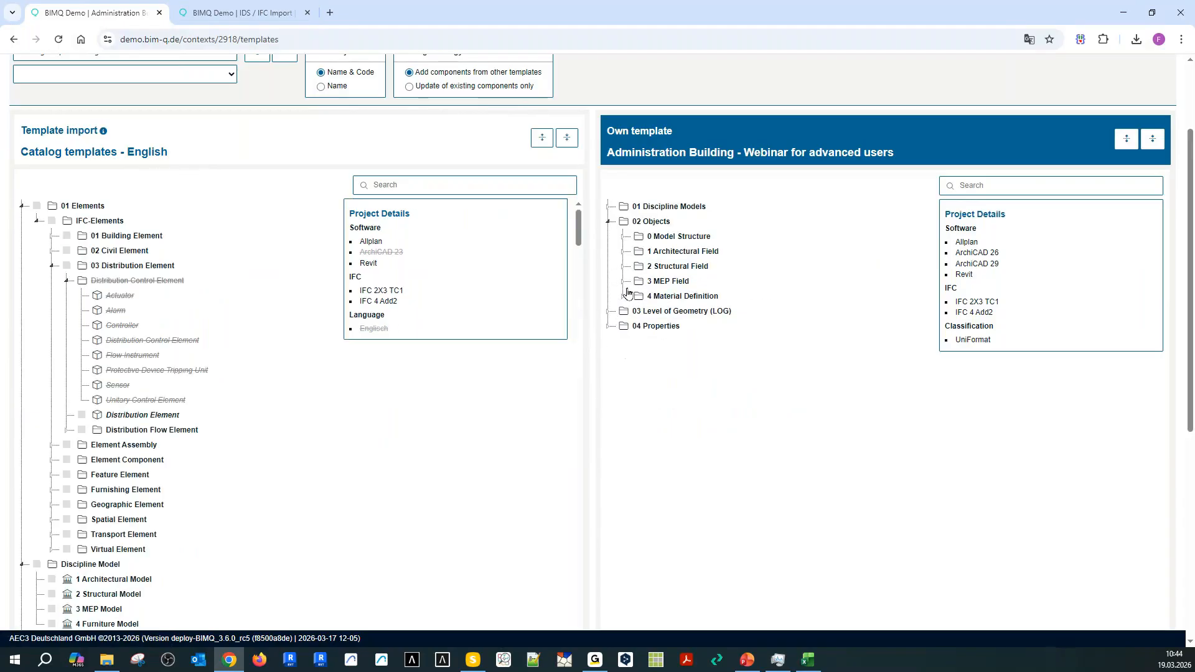
click(623, 281)
click(638, 371)
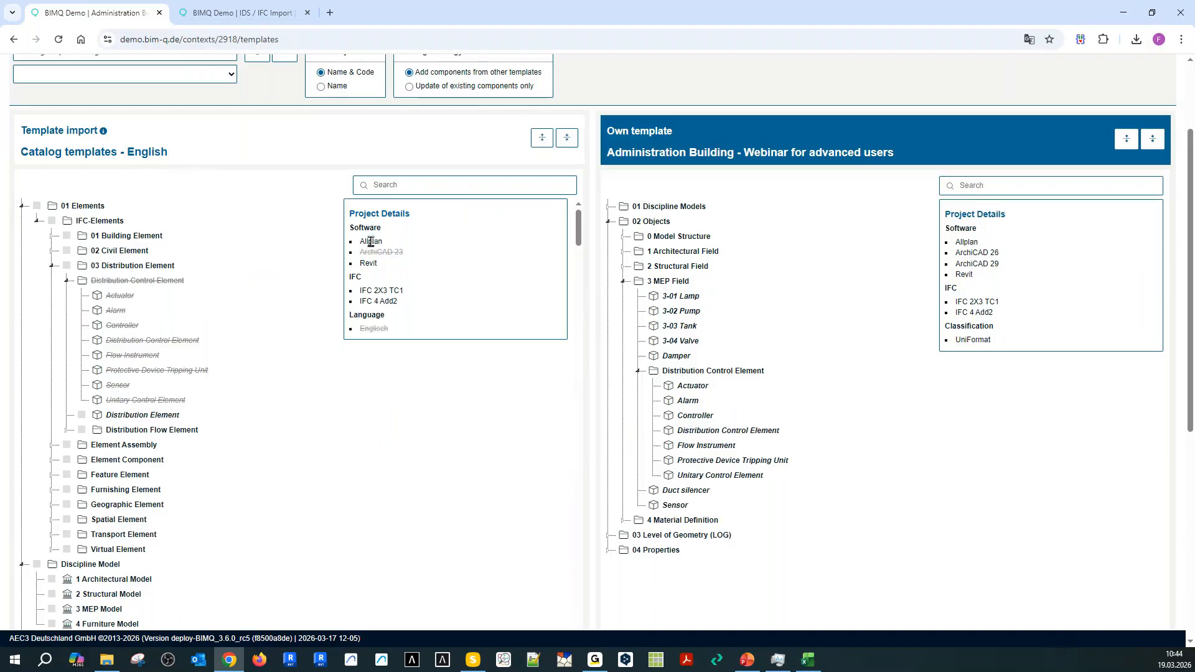
Collapse the catalog tree and select the property sets Pset_ActionRequest and Pset_ActorCommon under Properties.
click(52, 266)
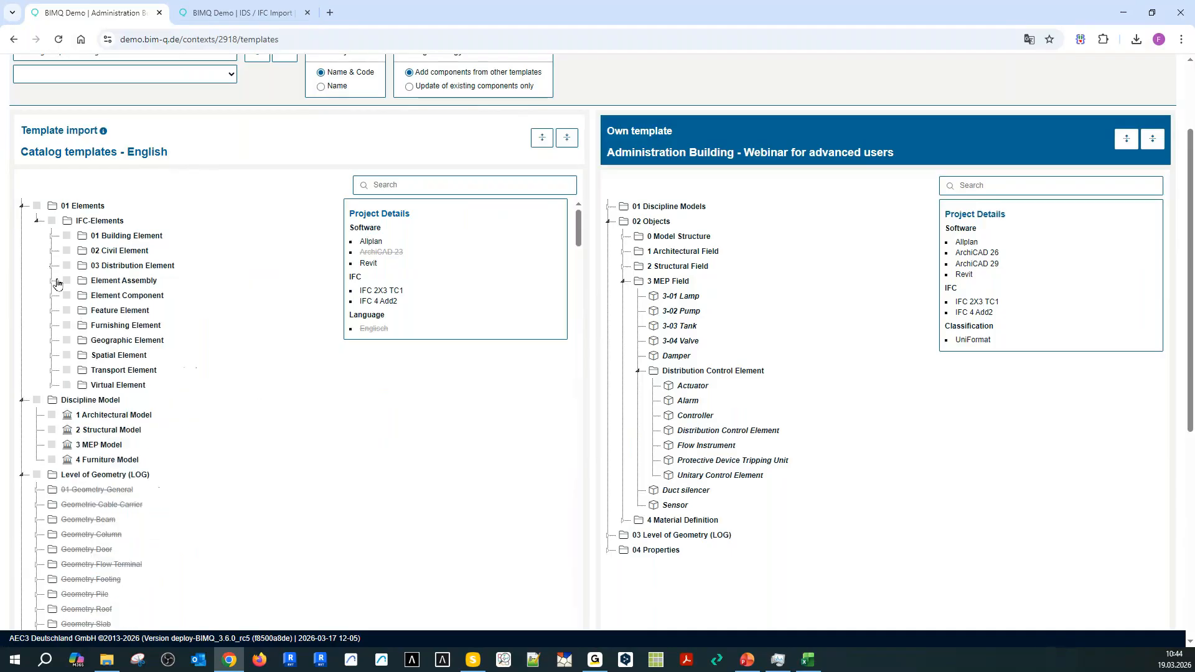
click(38, 221)
click(566, 138)
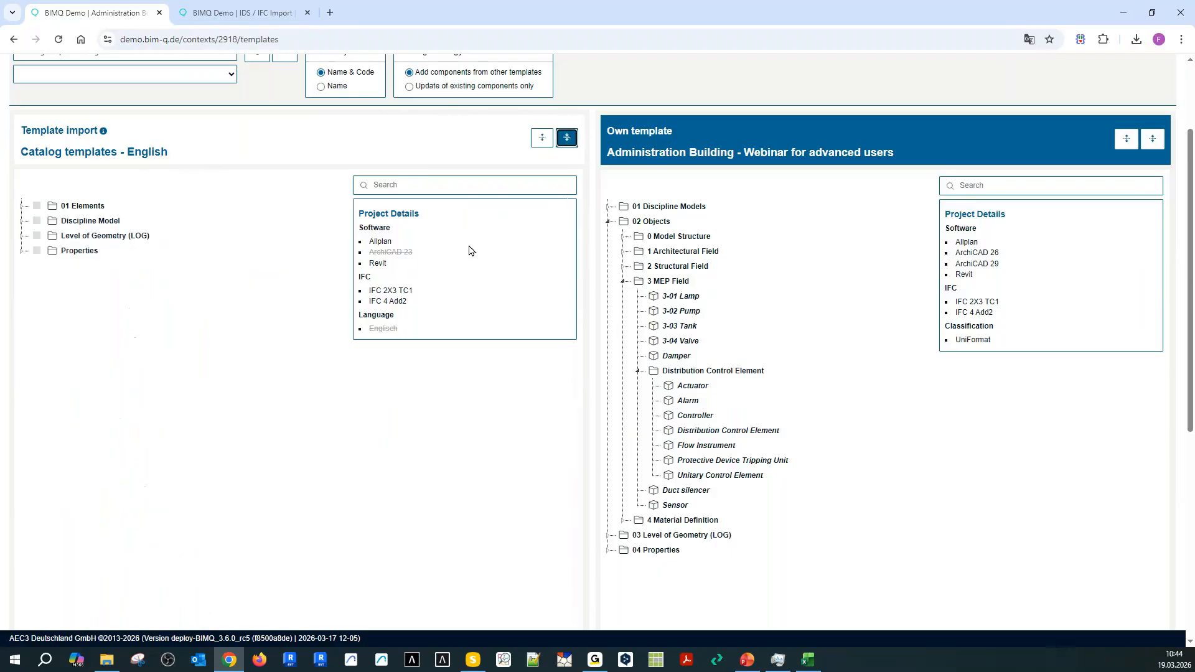
click(20, 251)
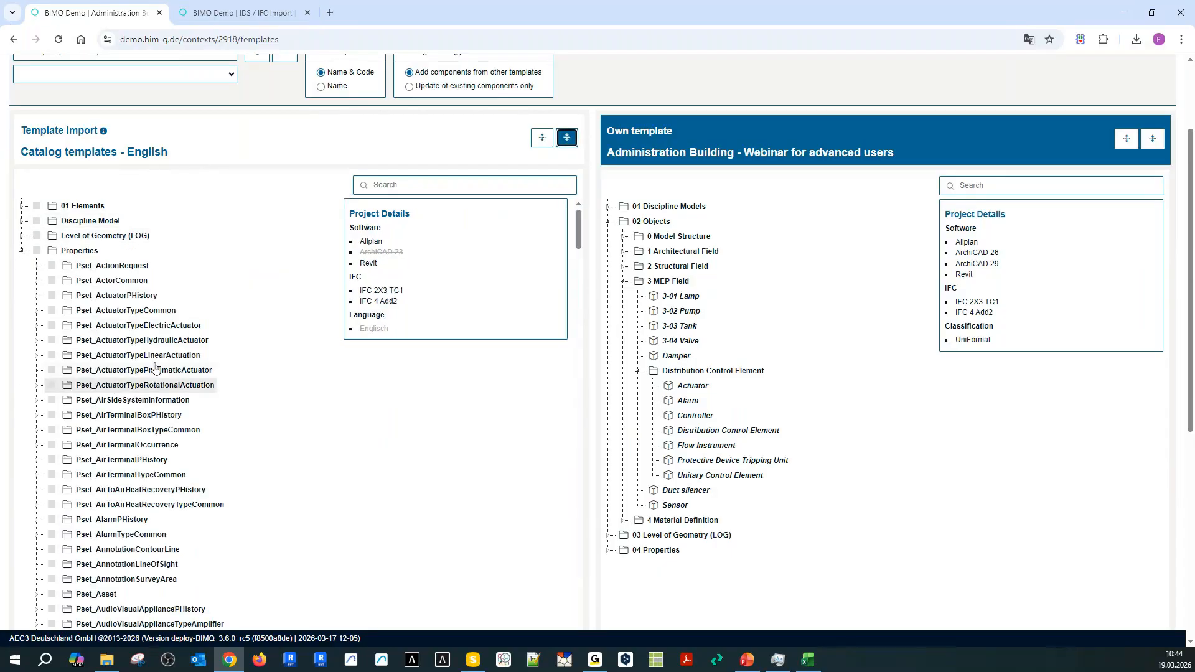
click(52, 266)
click(52, 280)
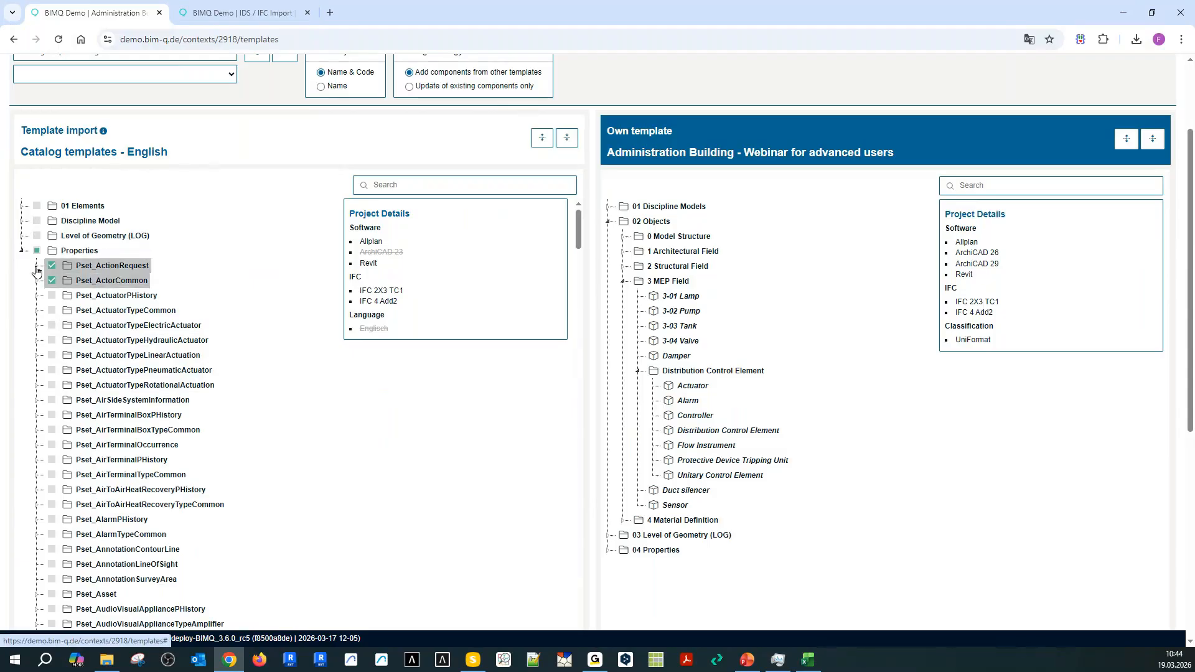
Check which properties Pset_ActionRequest and Pset_ActorCommon contain, and collapse both sets again.
click(36, 266)
click(36, 325)
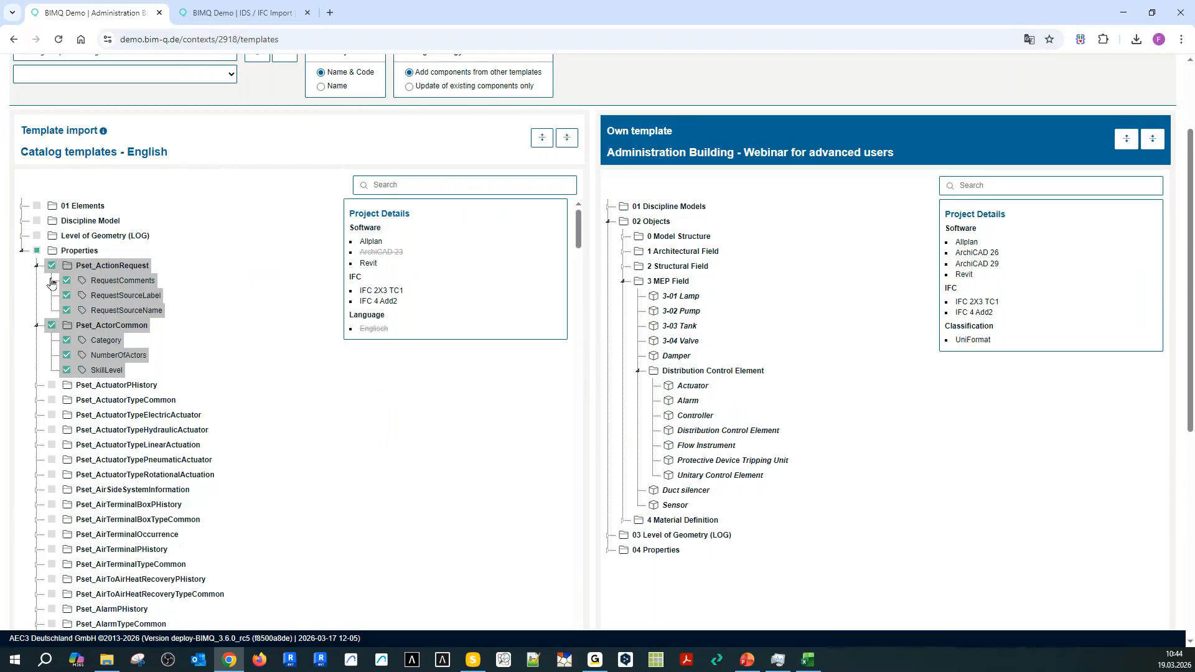
click(36, 266)
click(36, 280)
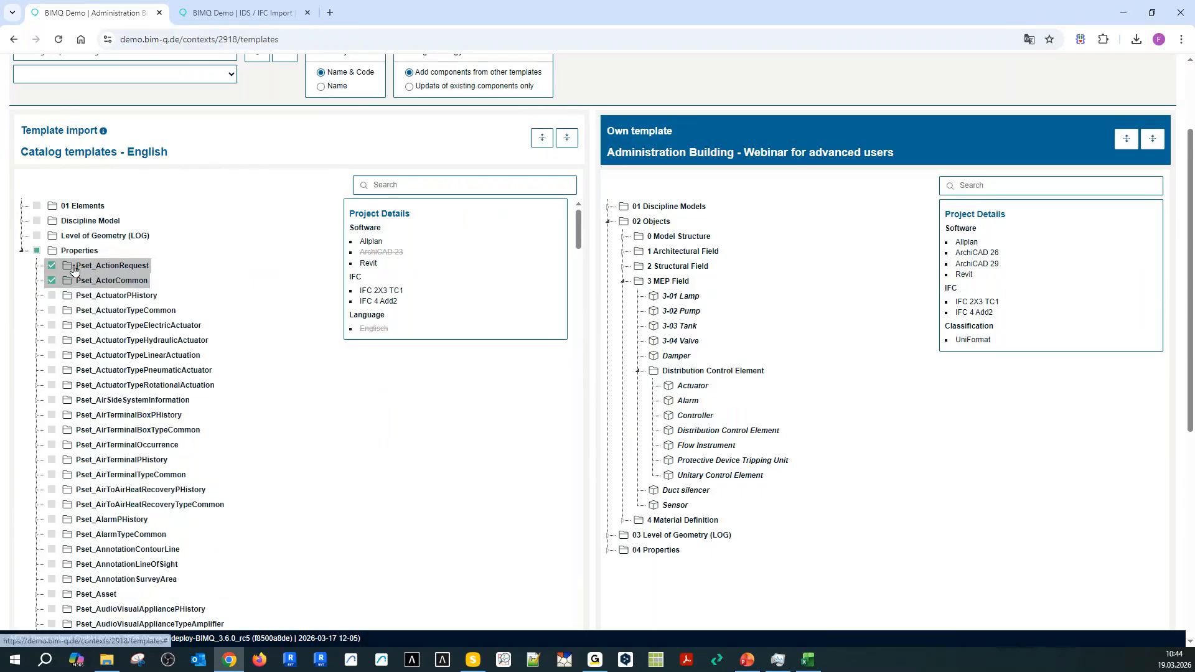
Import the two selected property sets into 04 Properties of the own template and expand that group to check them.
click(622, 281)
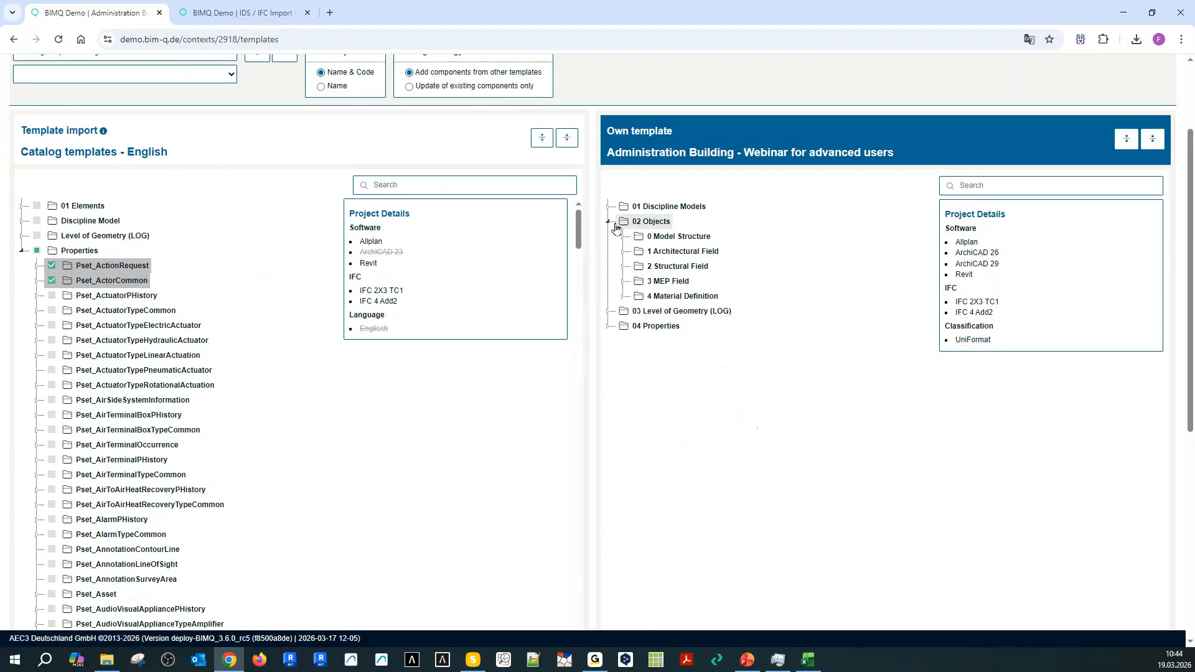
click(608, 221)
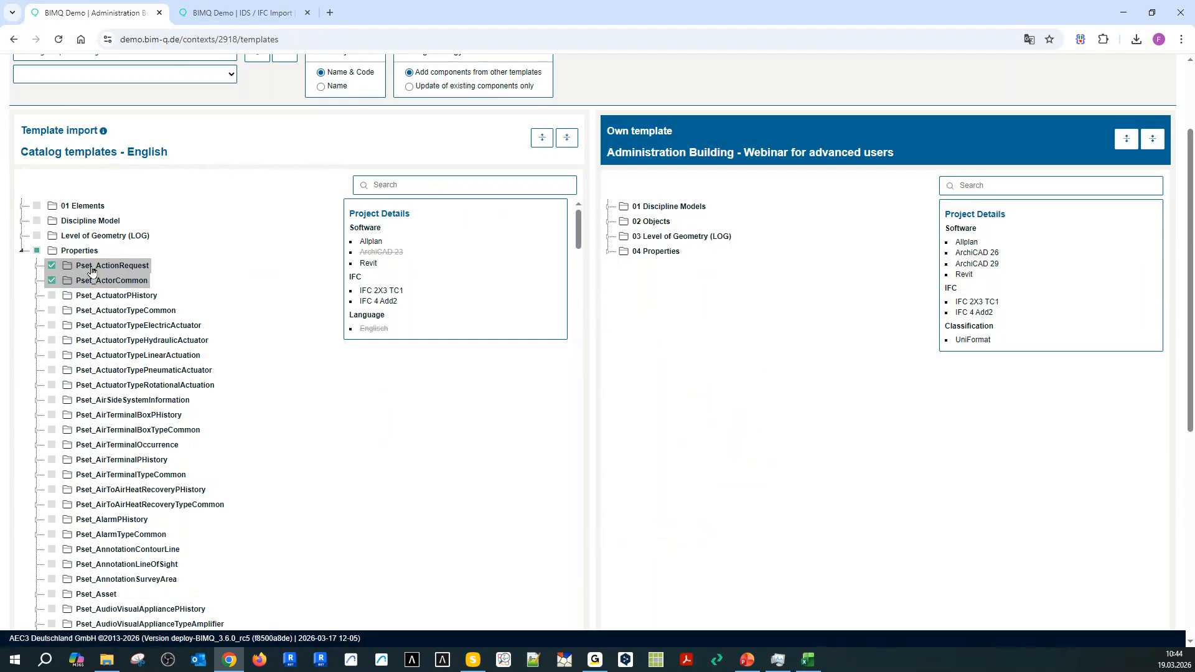
drag(91, 270, 630, 255)
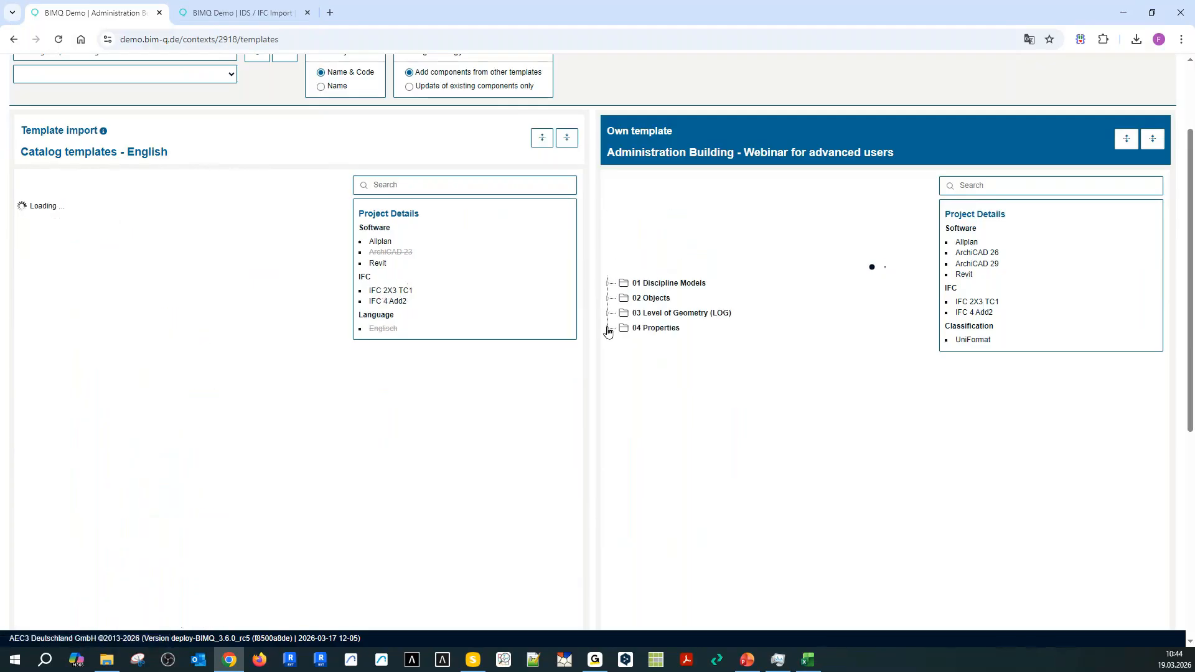
click(609, 329)
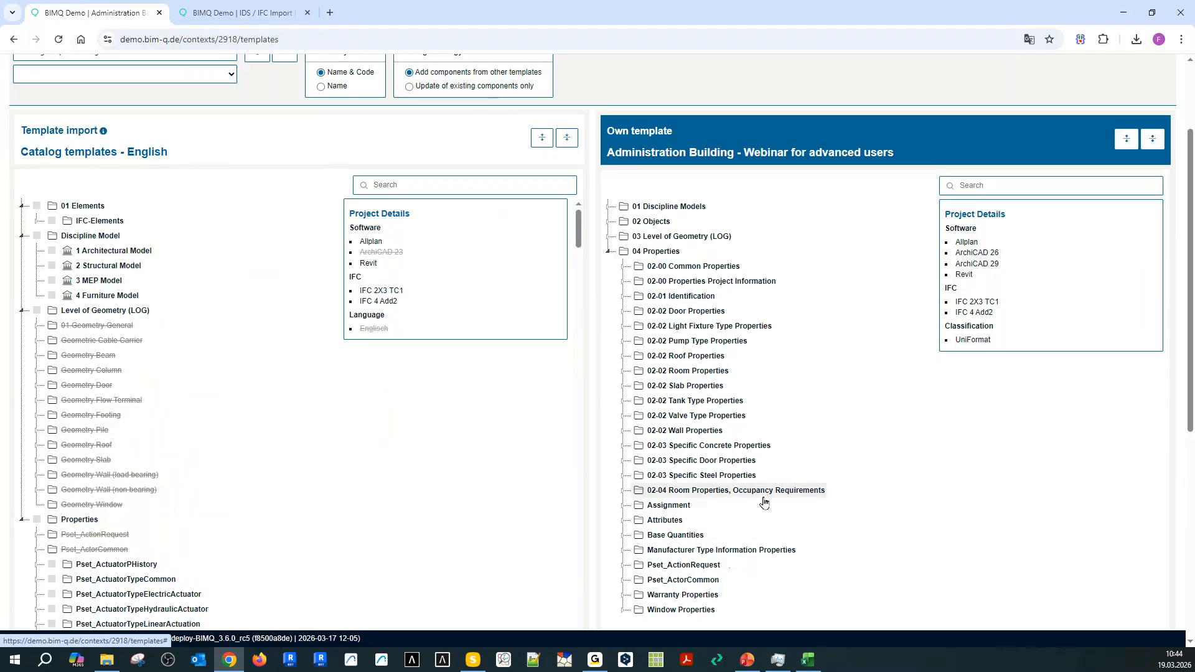
scroll(760, 511, down, 1)
scroll(760, 509, down, 3)
scroll(746, 439, up, 2)
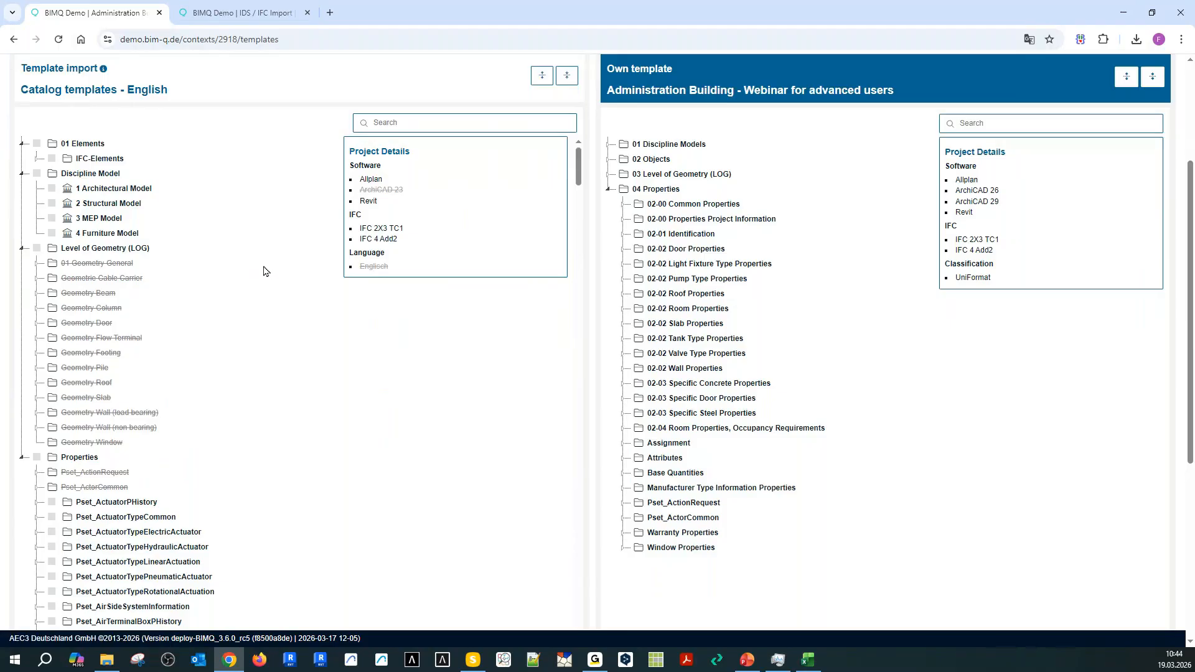
scroll(262, 268, up, 5)
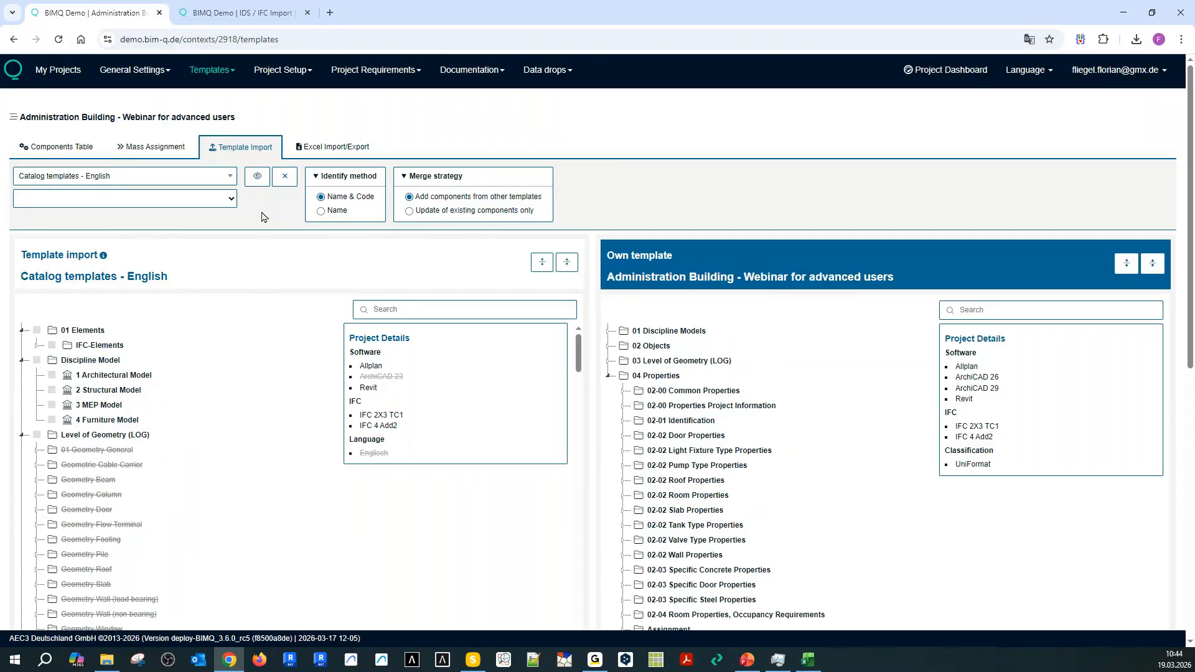
Open the Structural Model requirements and load BIMids - Exchange Requirements from Luxembourg/Belgium as the requirement import source.
click(354, 71)
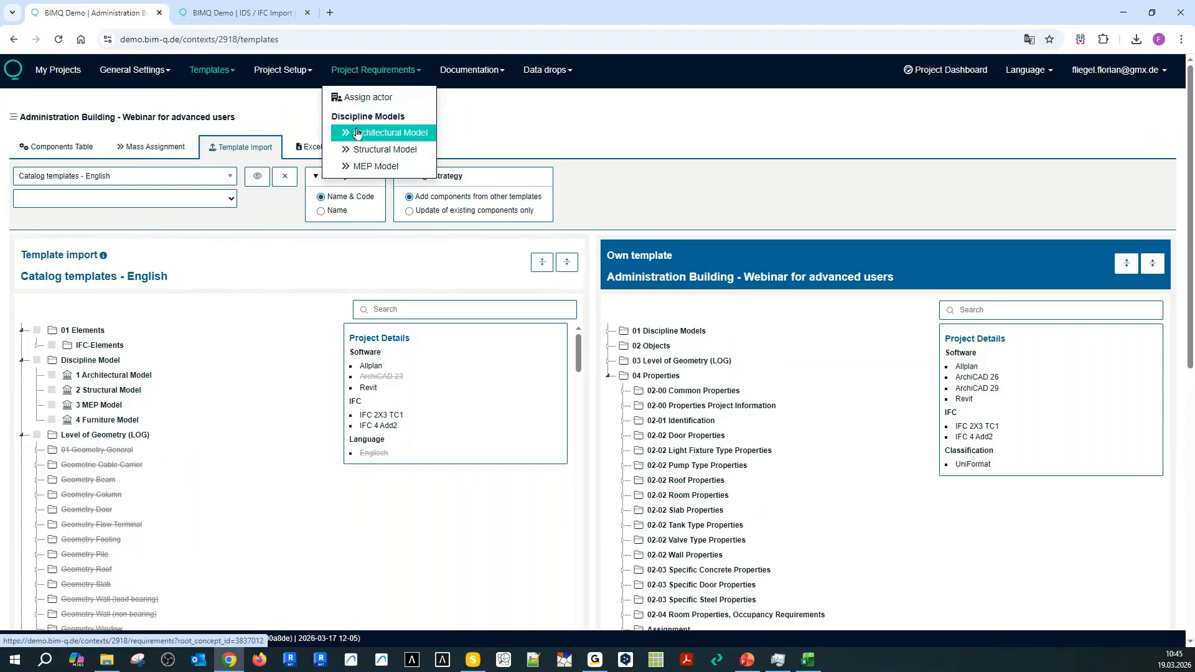
click(379, 150)
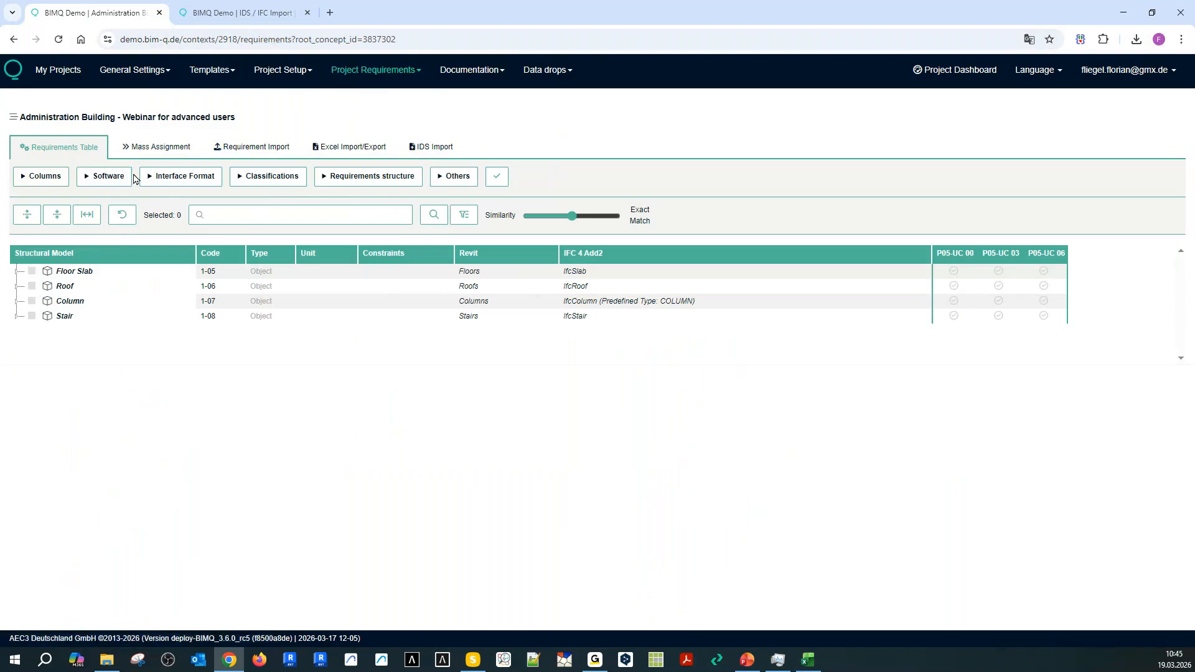
click(271, 151)
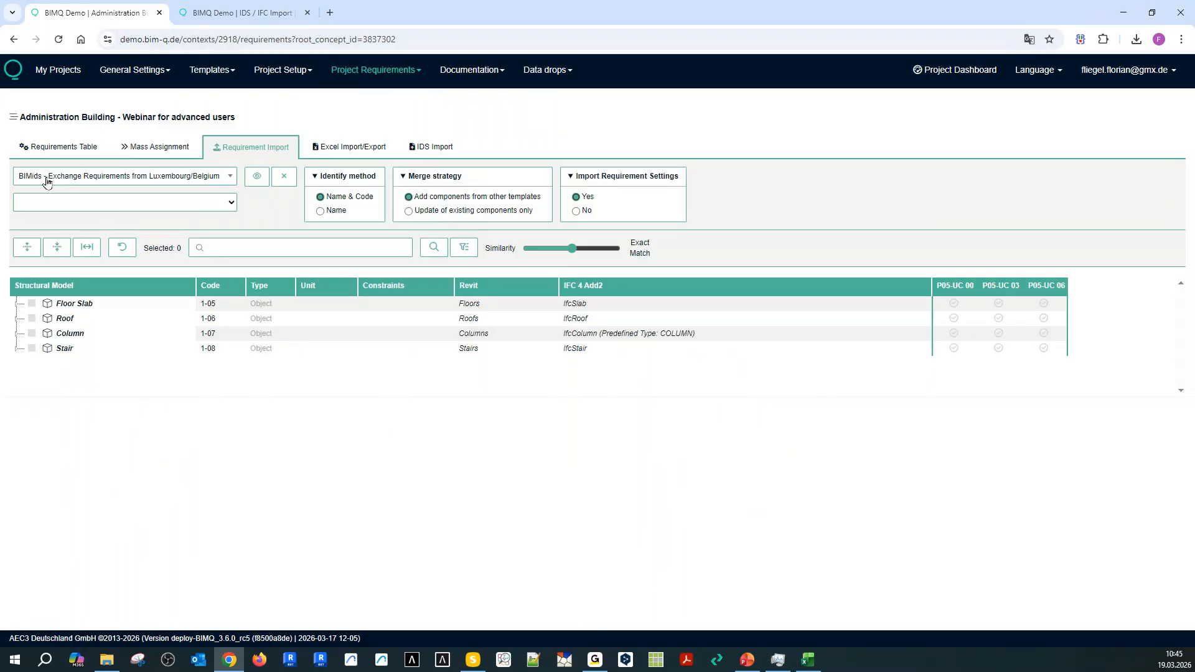
click(258, 176)
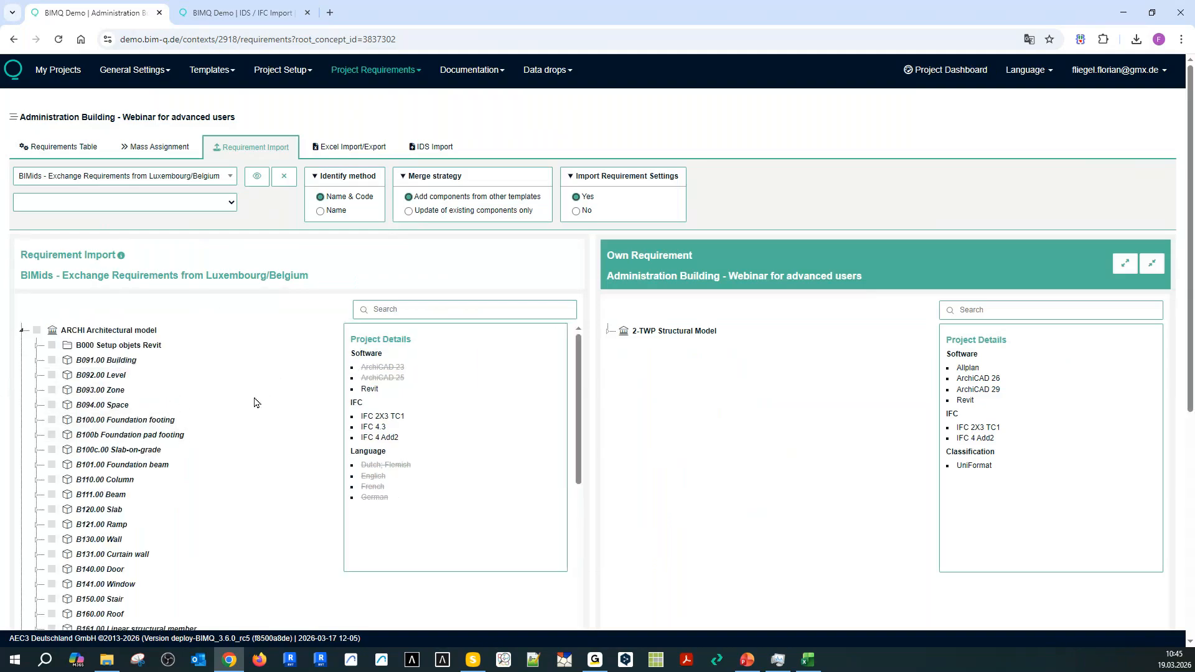
Collapse the source's ARCHI and MEP models and show the objects of the STRUCT Structural model.
scroll(260, 403, down, 1)
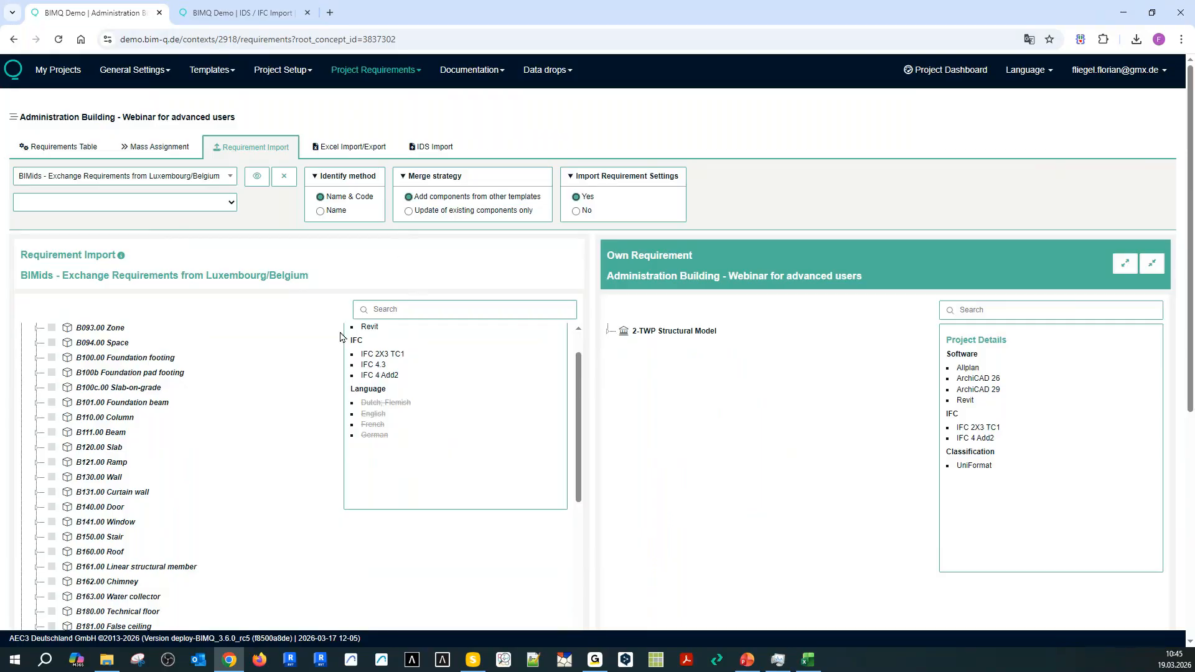
scroll(25, 355, up, 1)
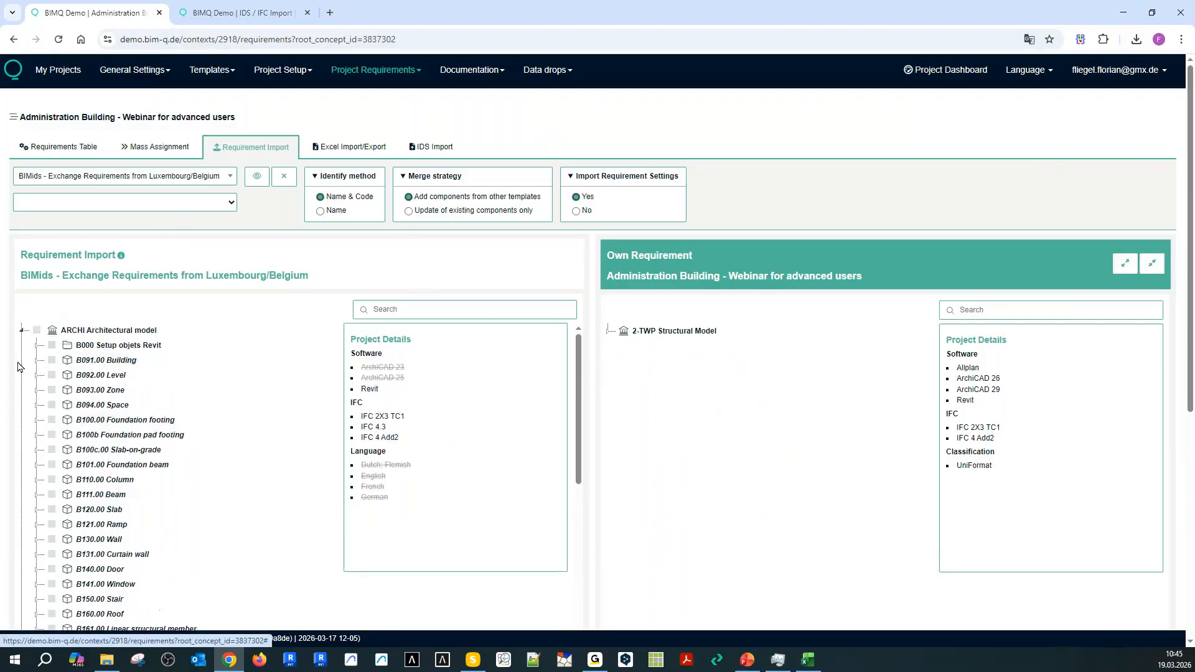
click(23, 330)
click(23, 345)
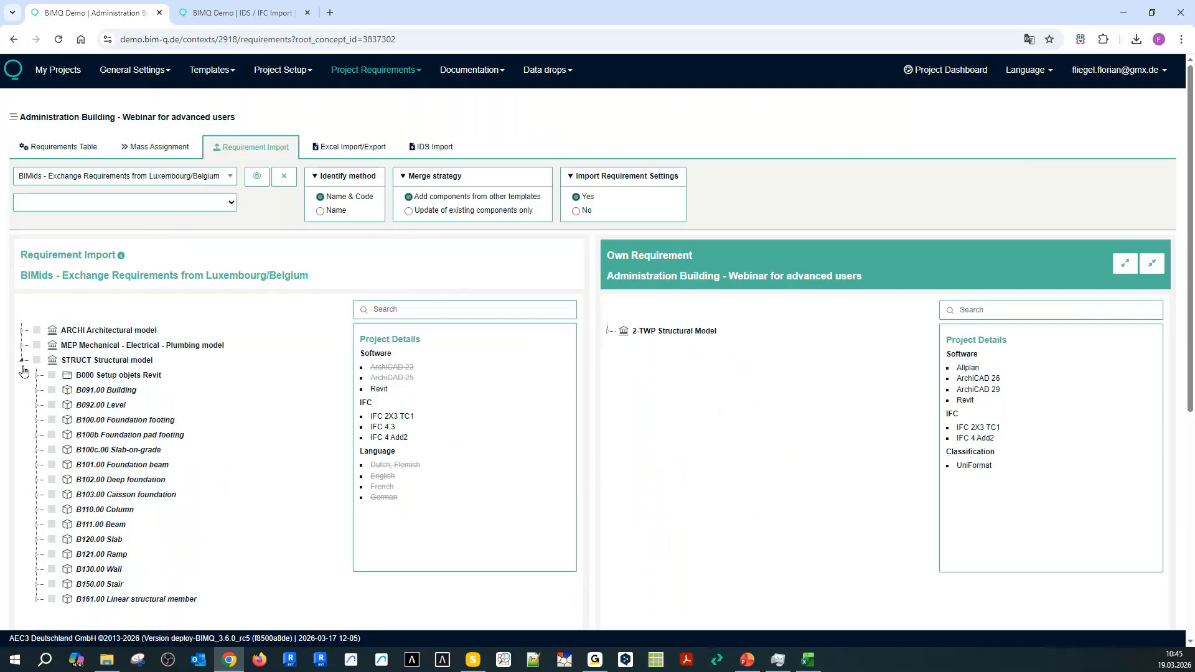
click(22, 361)
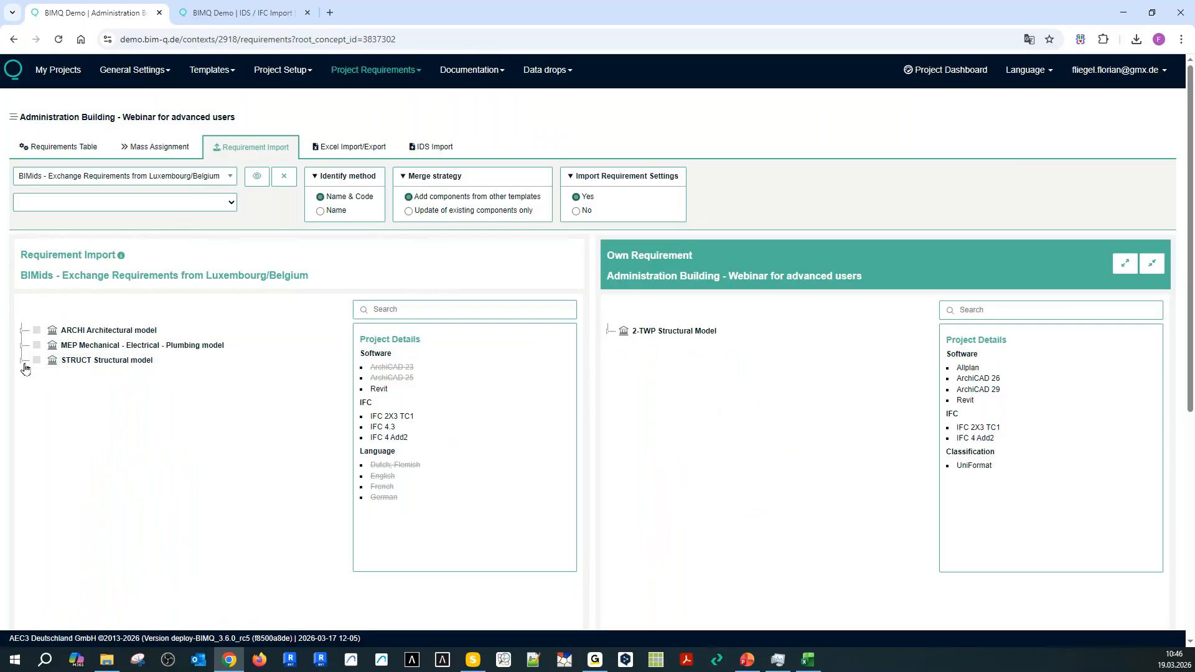
click(23, 366)
scroll(177, 503, down, 1)
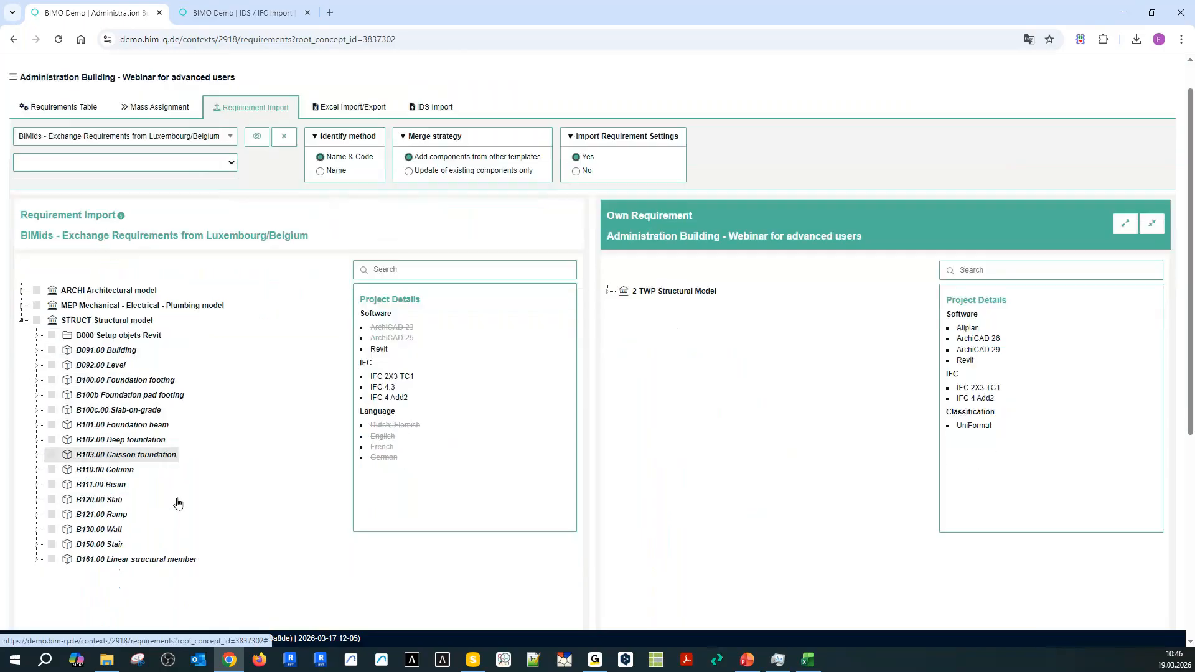
scroll(185, 536, down, 2)
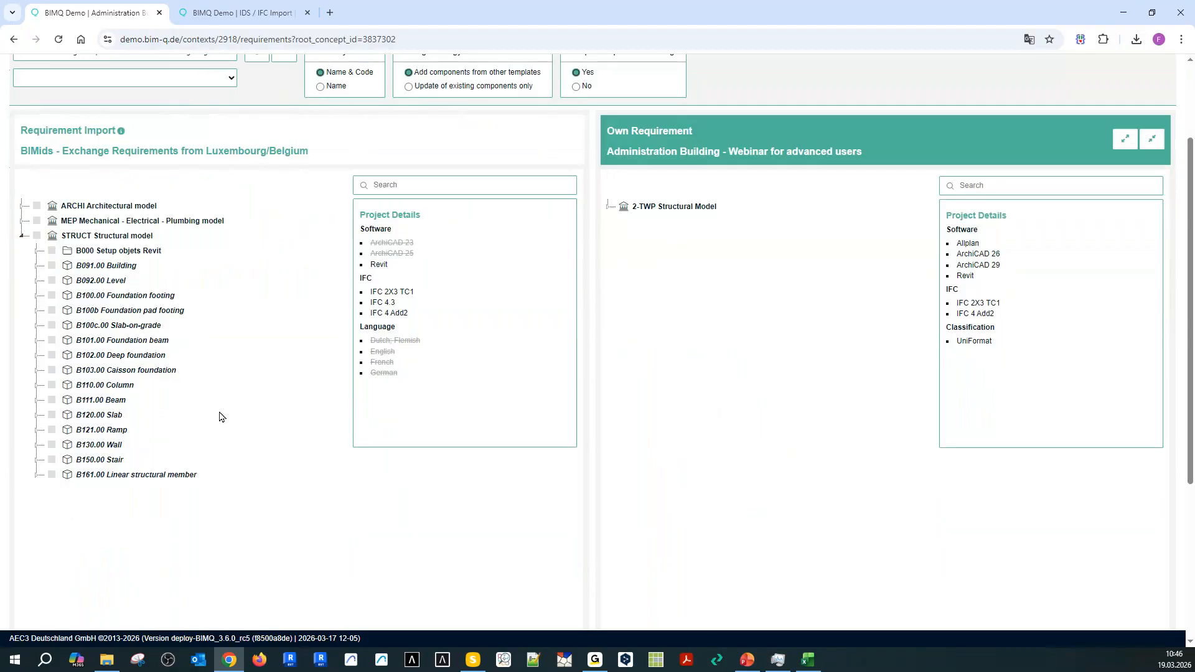
Import B101.00 Foundation beam with only its C01 Global geometry group into 2-TWP Structural Model and expand it there.
click(52, 341)
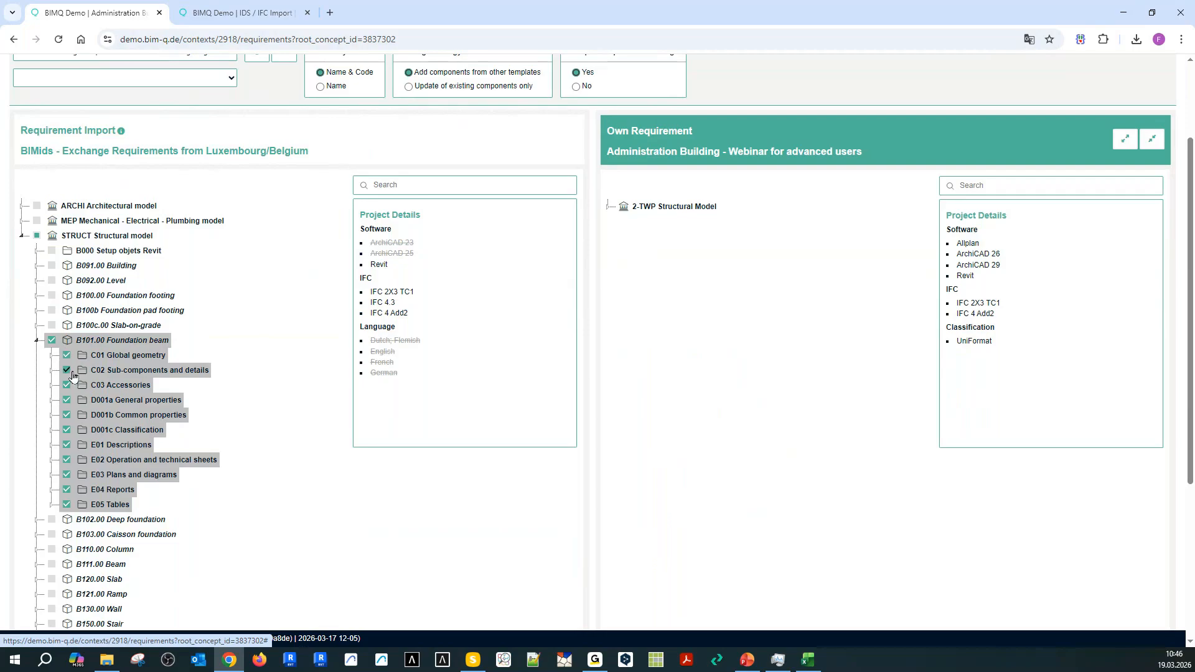
click(52, 341)
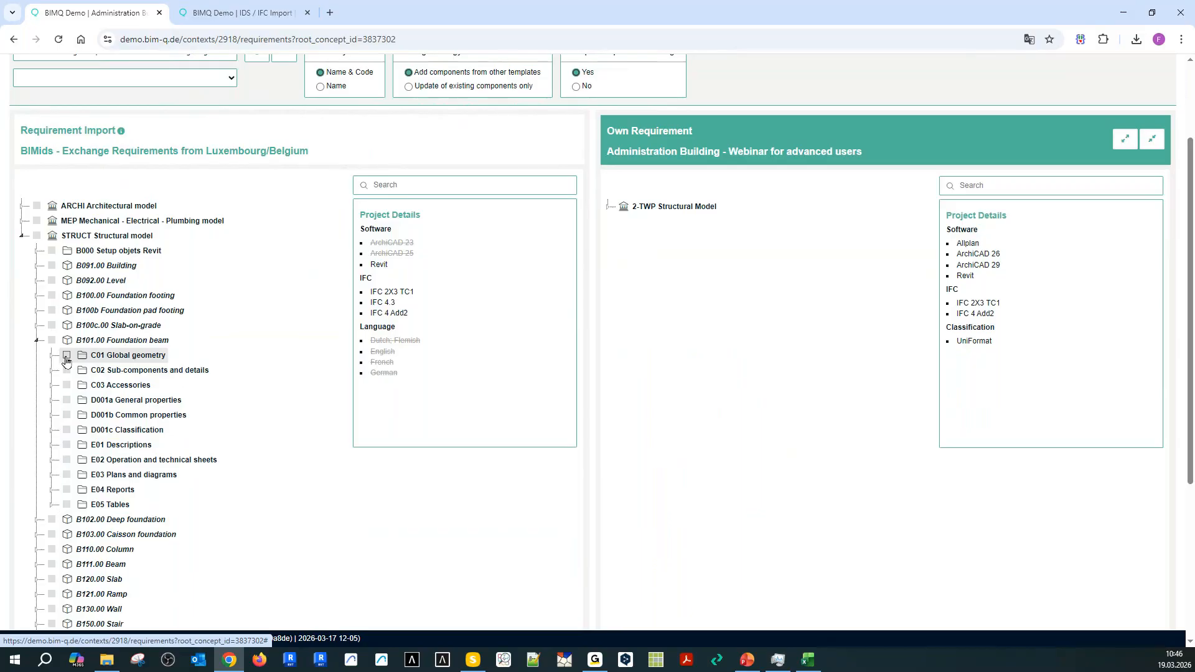
click(67, 356)
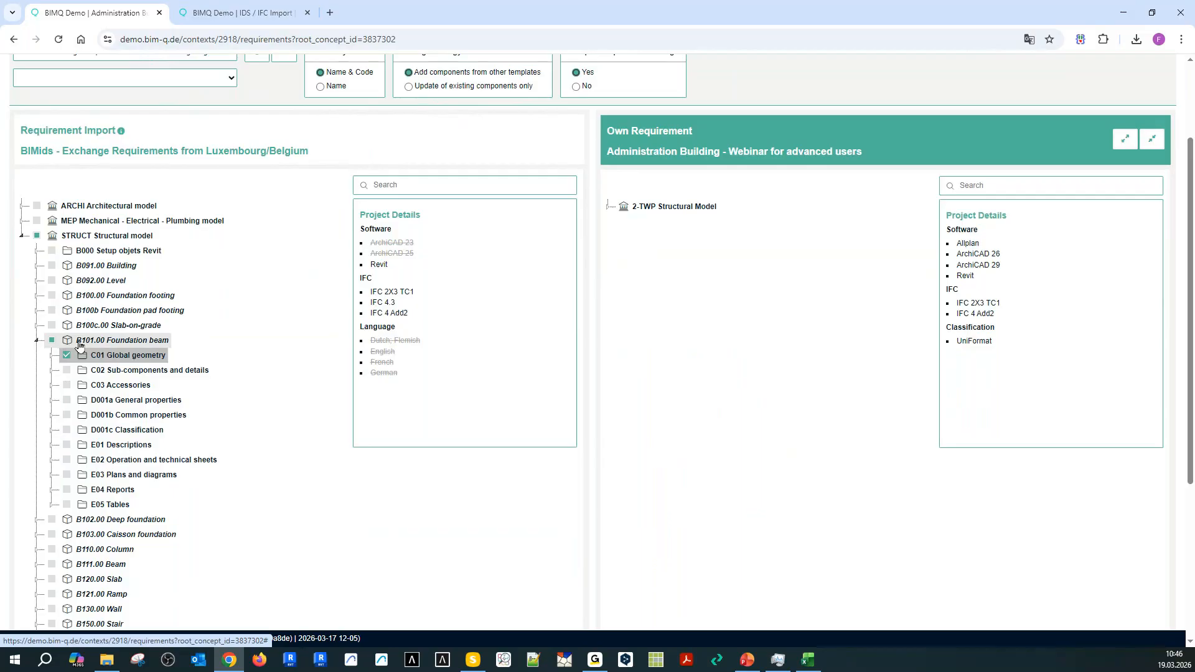
drag(79, 344, 622, 209)
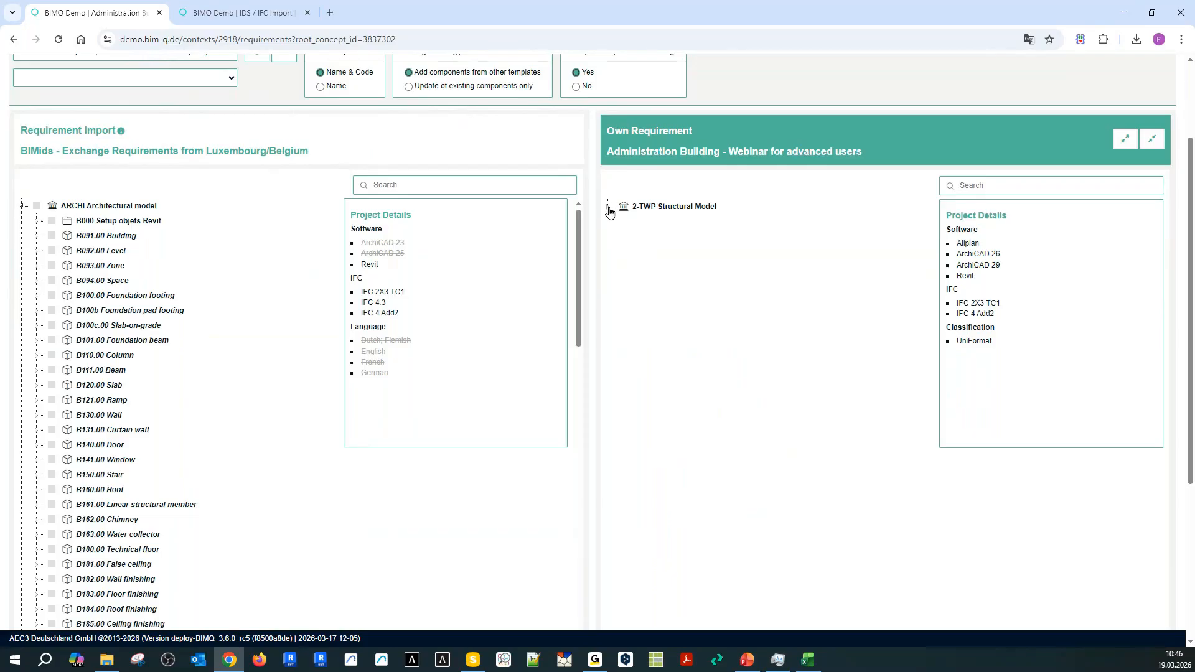
click(609, 208)
click(623, 284)
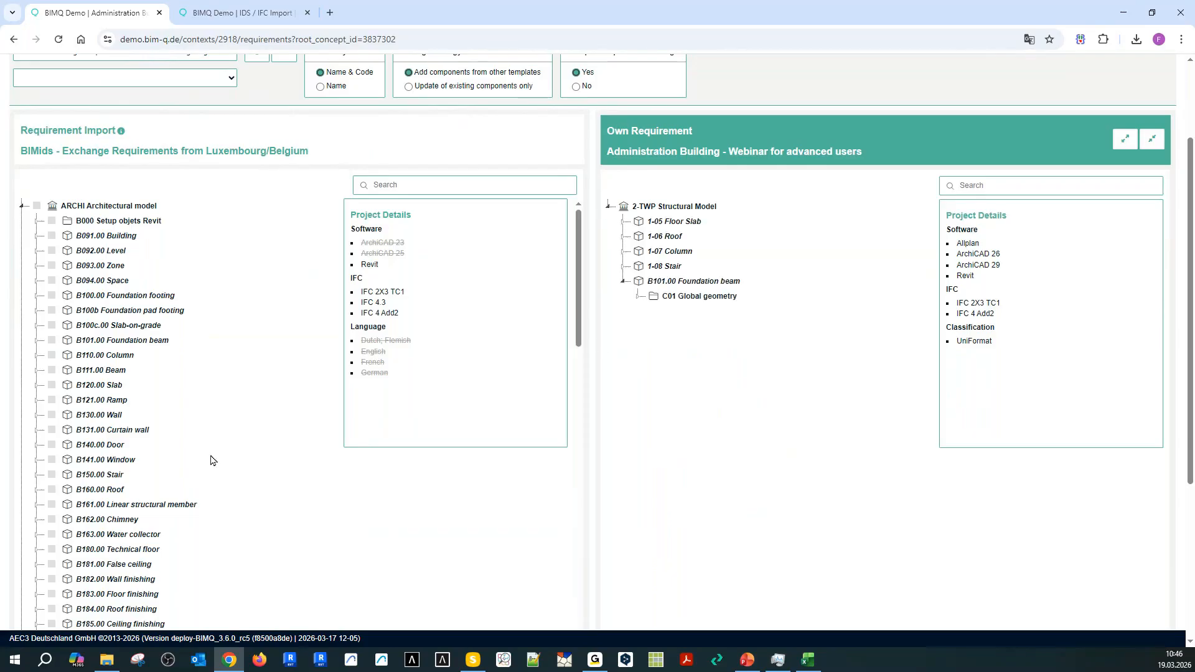
Collapse B101.00 Foundation beam under the source's STRUCT Structural model.
scroll(141, 499, down, 10)
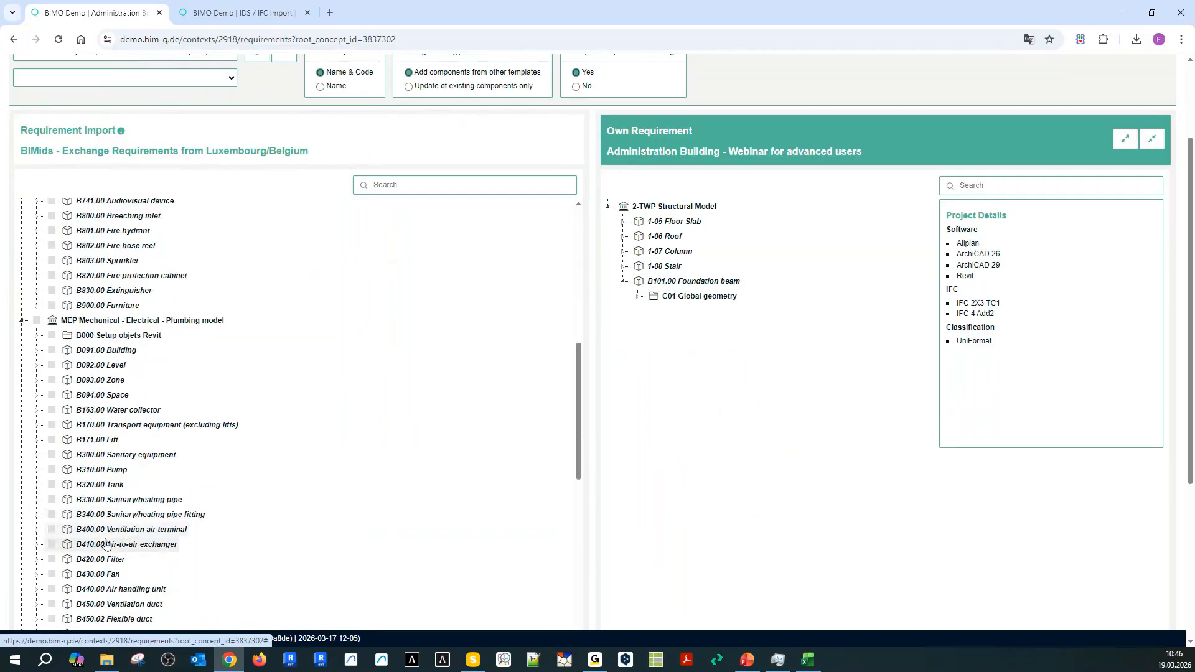
scroll(155, 466, down, 8)
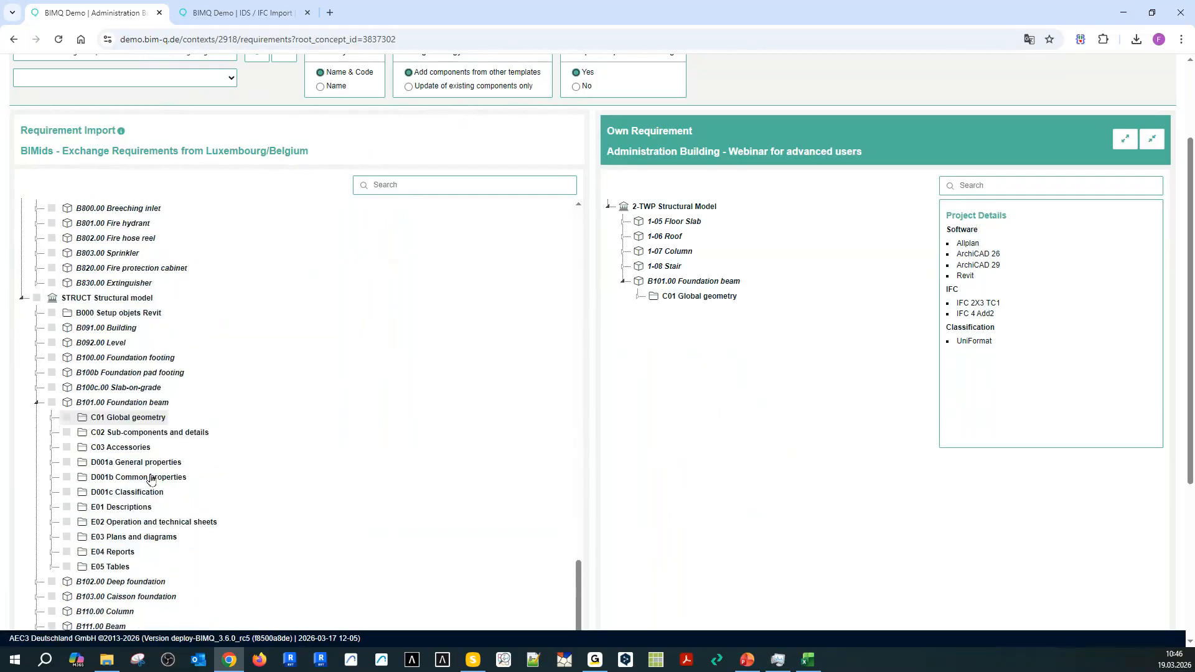
click(36, 403)
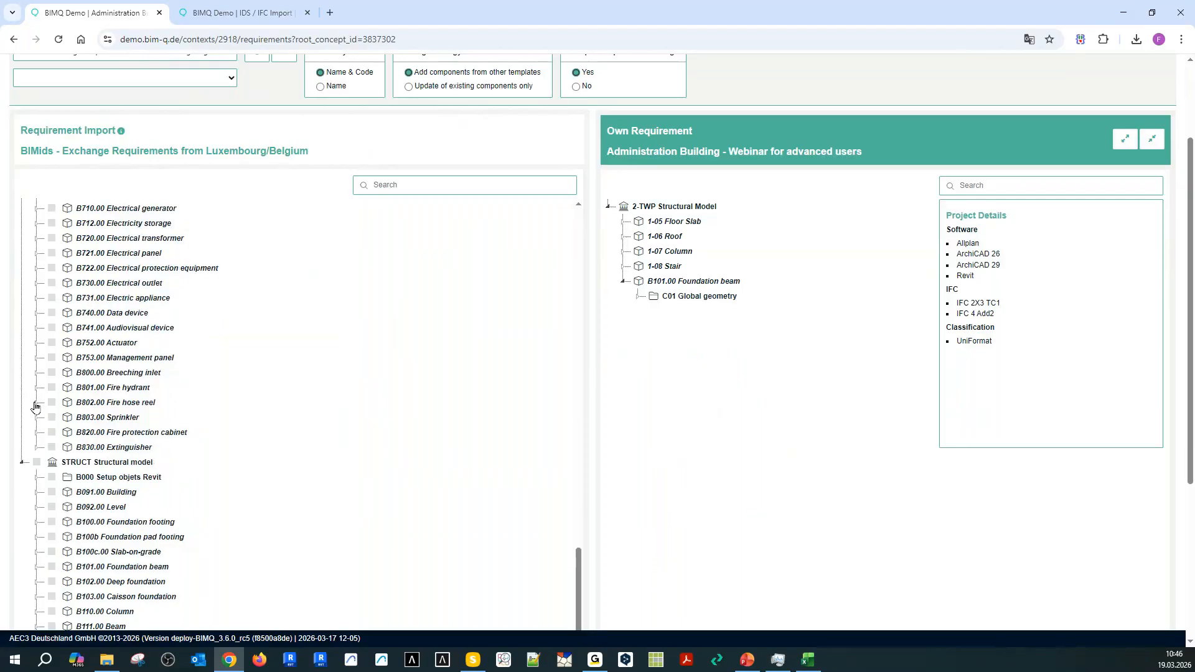
Import the C03 Accessories group from the source's structural B101.00 Foundation beam into B101.00 Foundation beam of 2-TWP Structural Model.
scroll(64, 494, down, 1)
scroll(64, 495, down, 2)
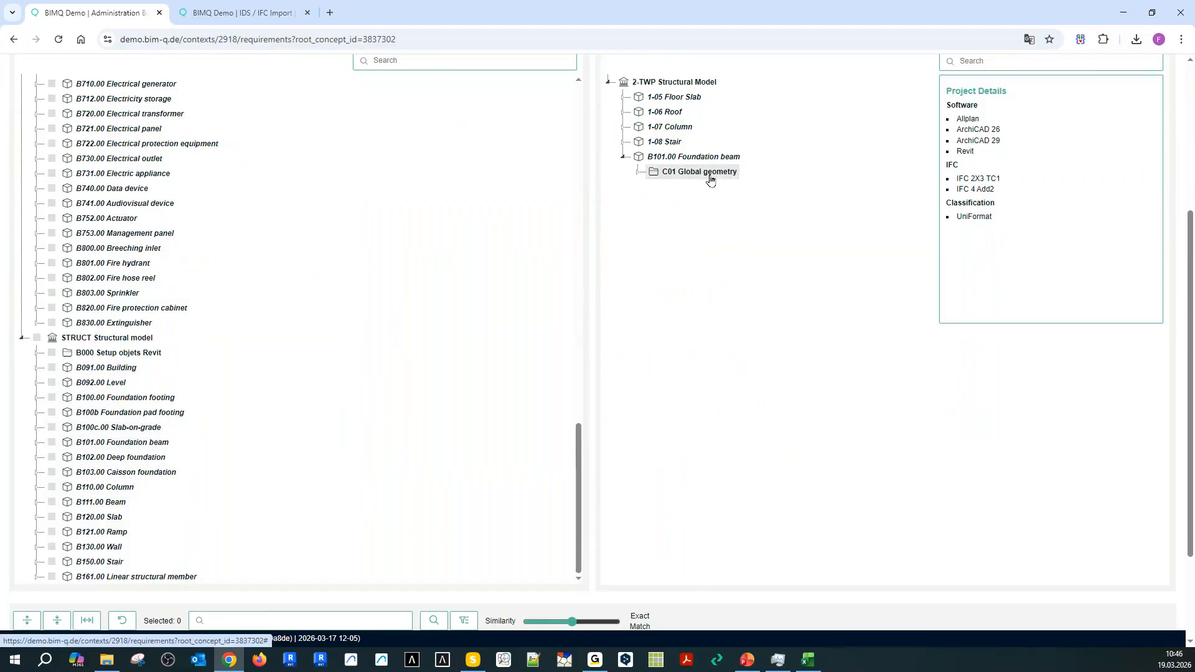
click(51, 441)
click(35, 442)
click(51, 442)
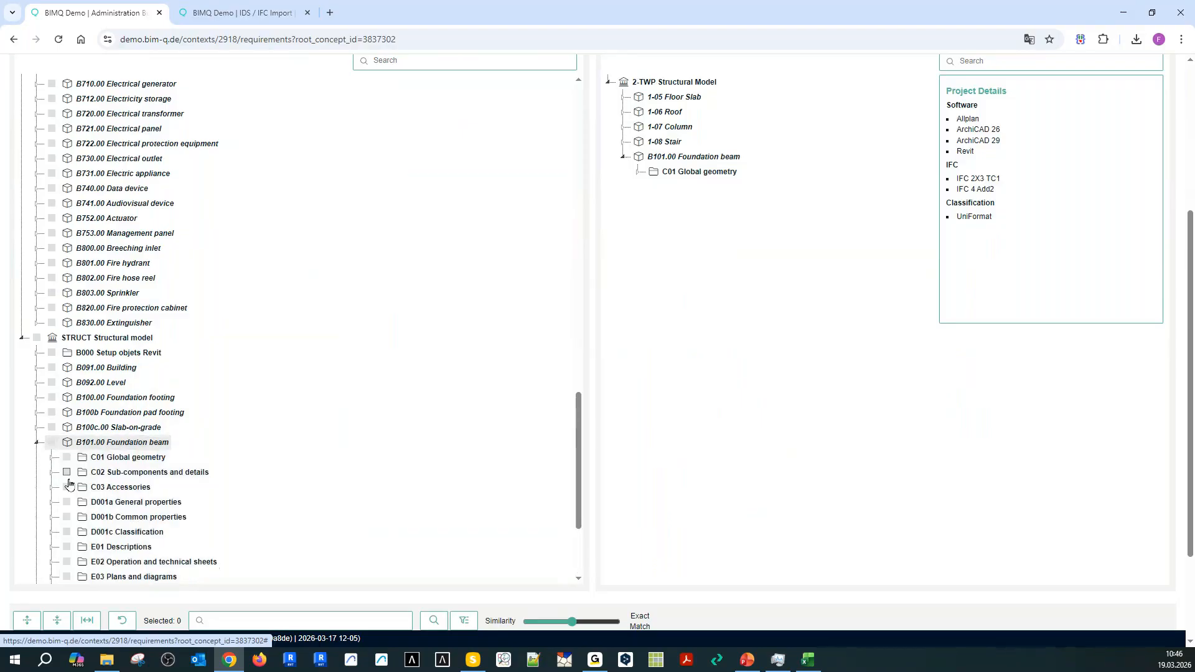
click(67, 486)
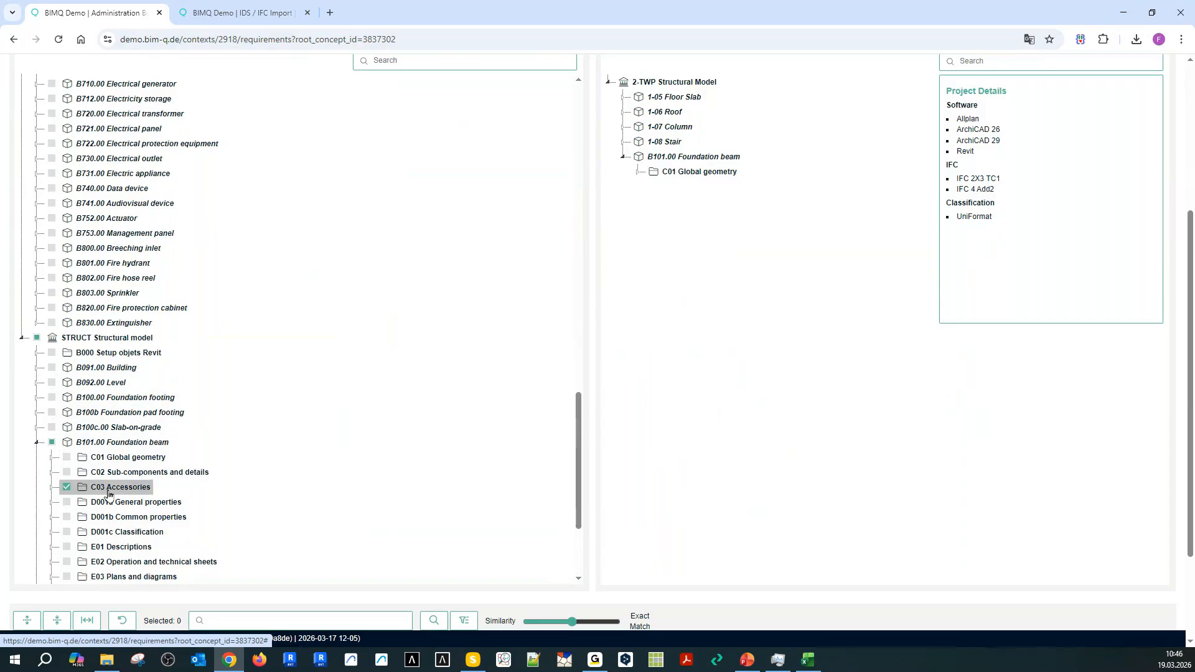
drag(102, 488, 701, 157)
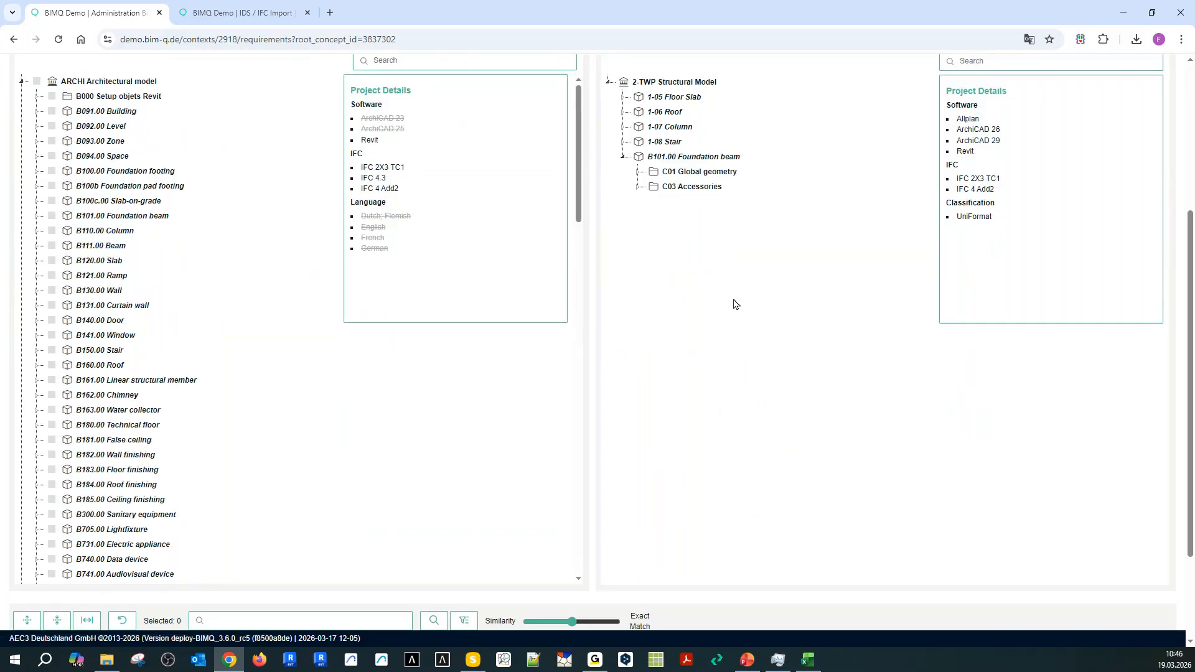
scroll(733, 303, up, 4)
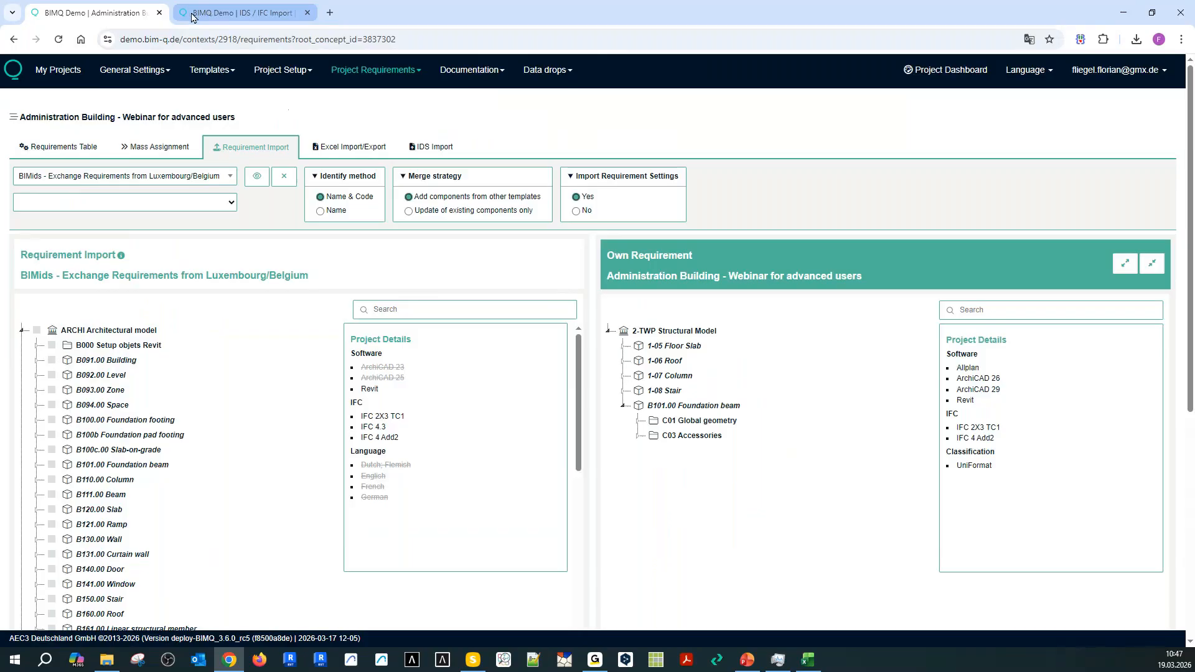
Switch to the IDS / IFC Import project and inspect the contents of IDS-Import and IFC-Import in the discipline model assignments.
click(240, 16)
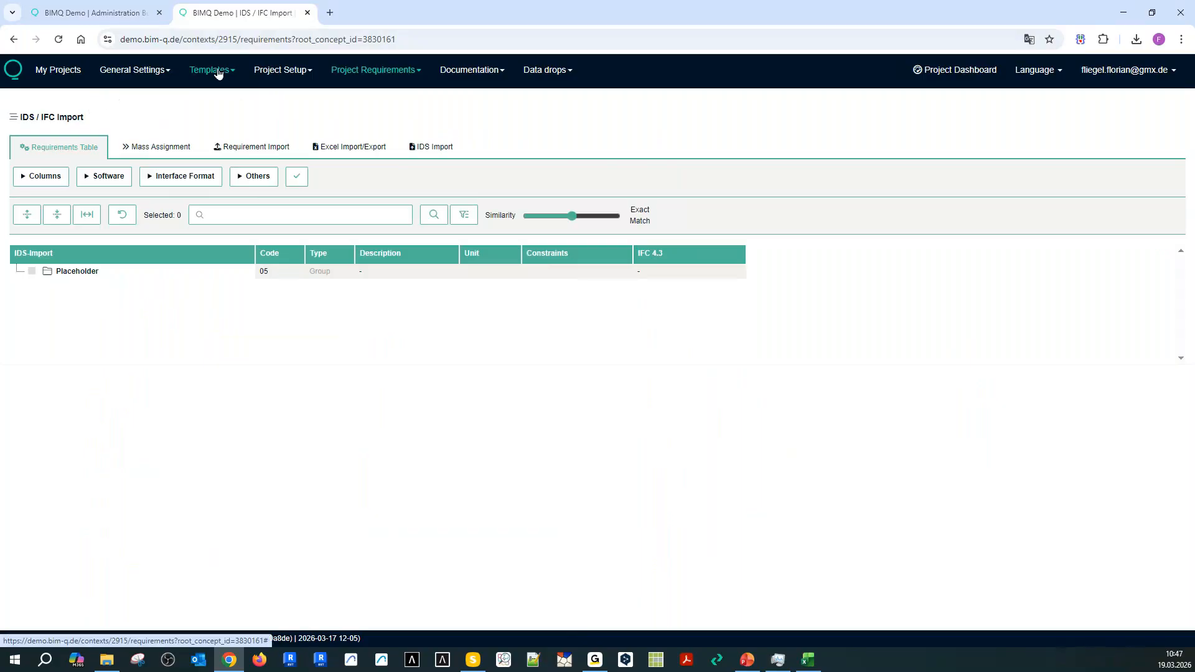
click(263, 71)
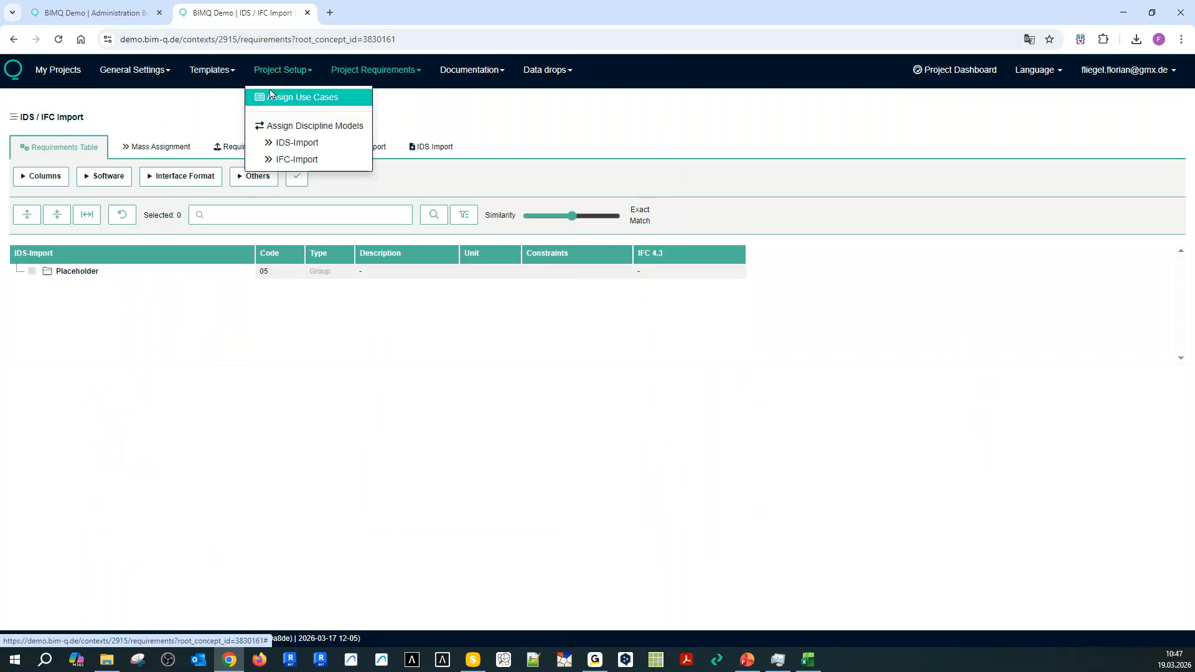
click(274, 126)
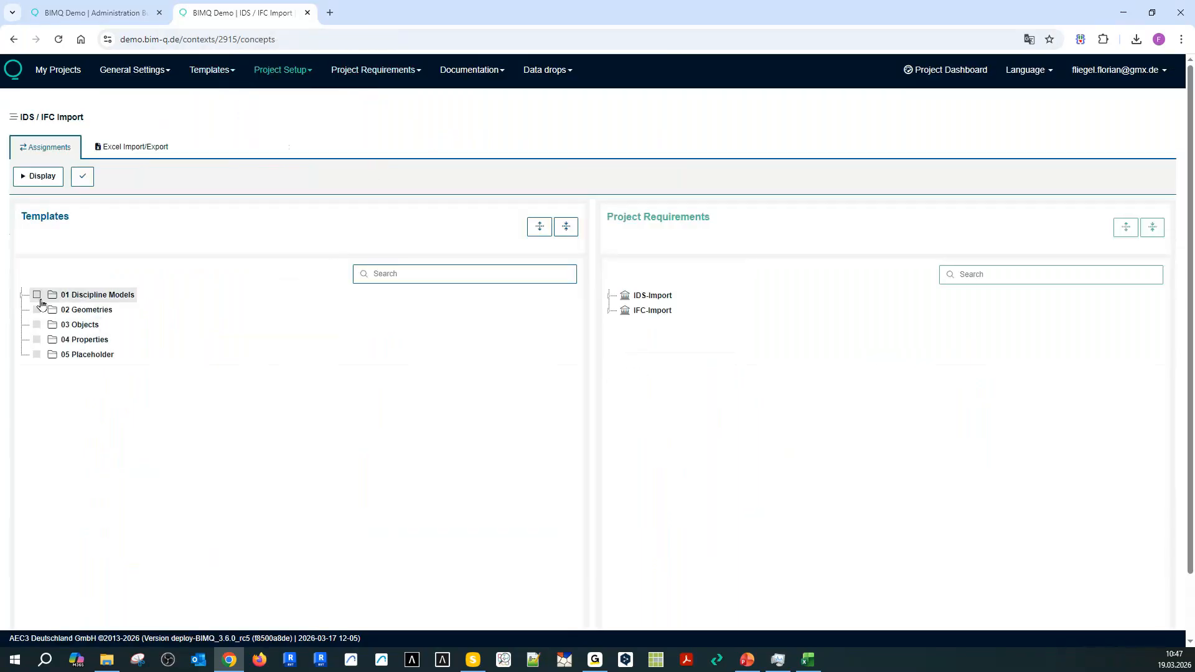
click(610, 296)
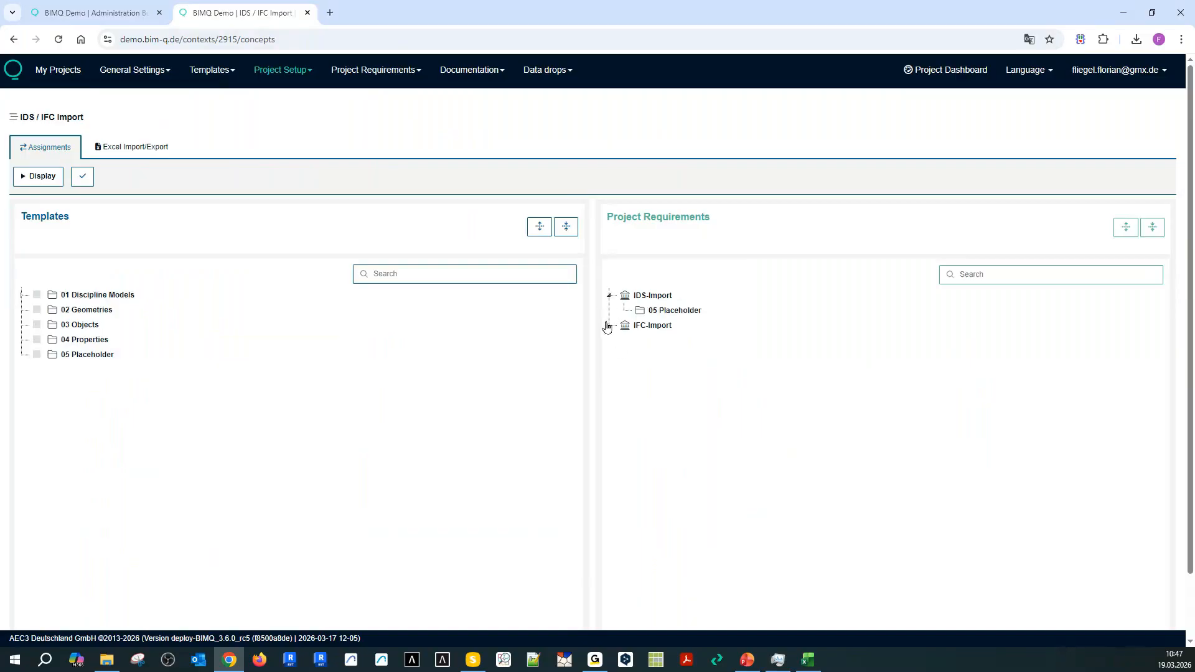
click(608, 325)
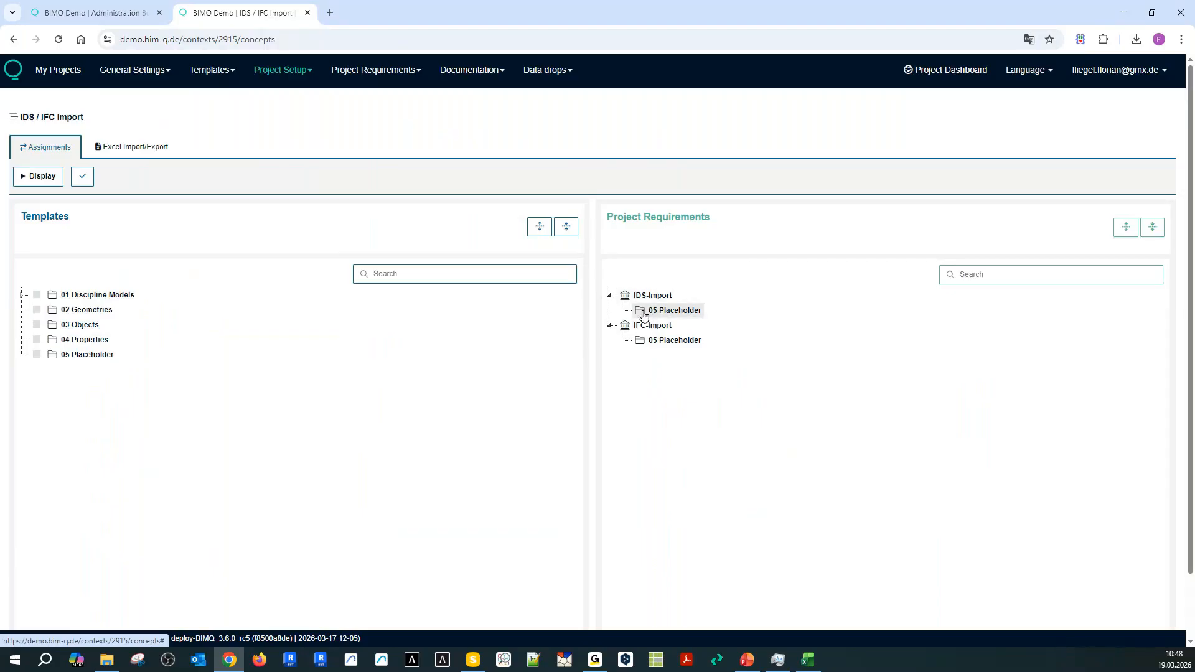
click(610, 296)
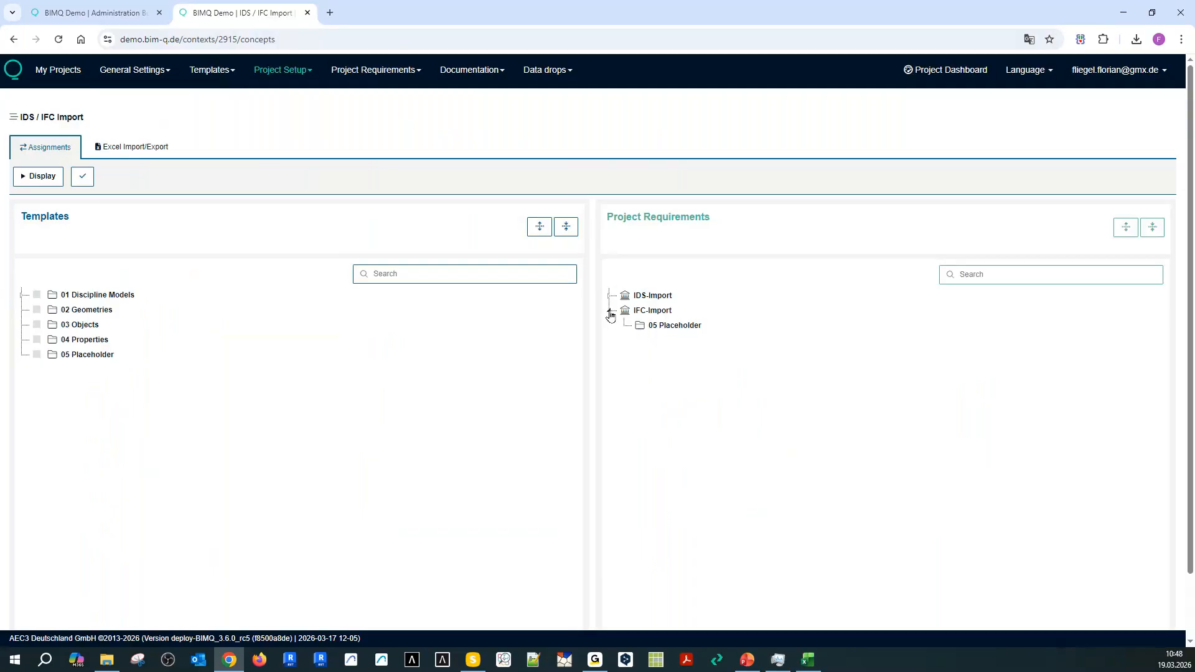
click(610, 311)
Open the project requirements of the IDS-Import discipline model and go to its IDS import functions.
click(373, 69)
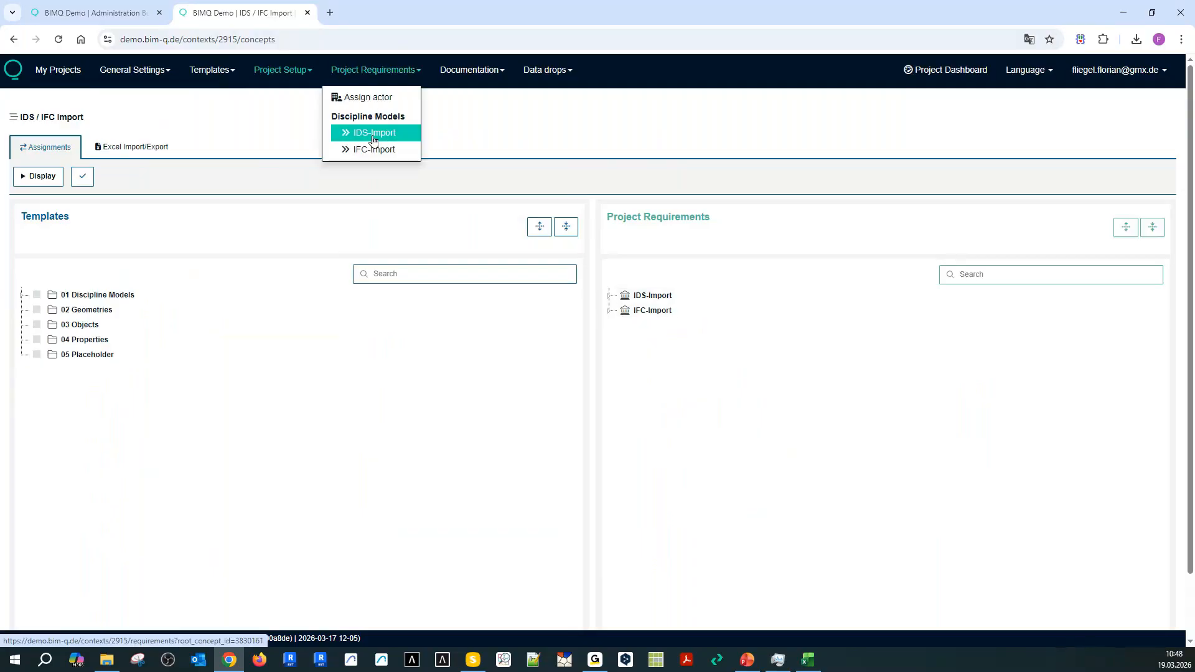
click(373, 133)
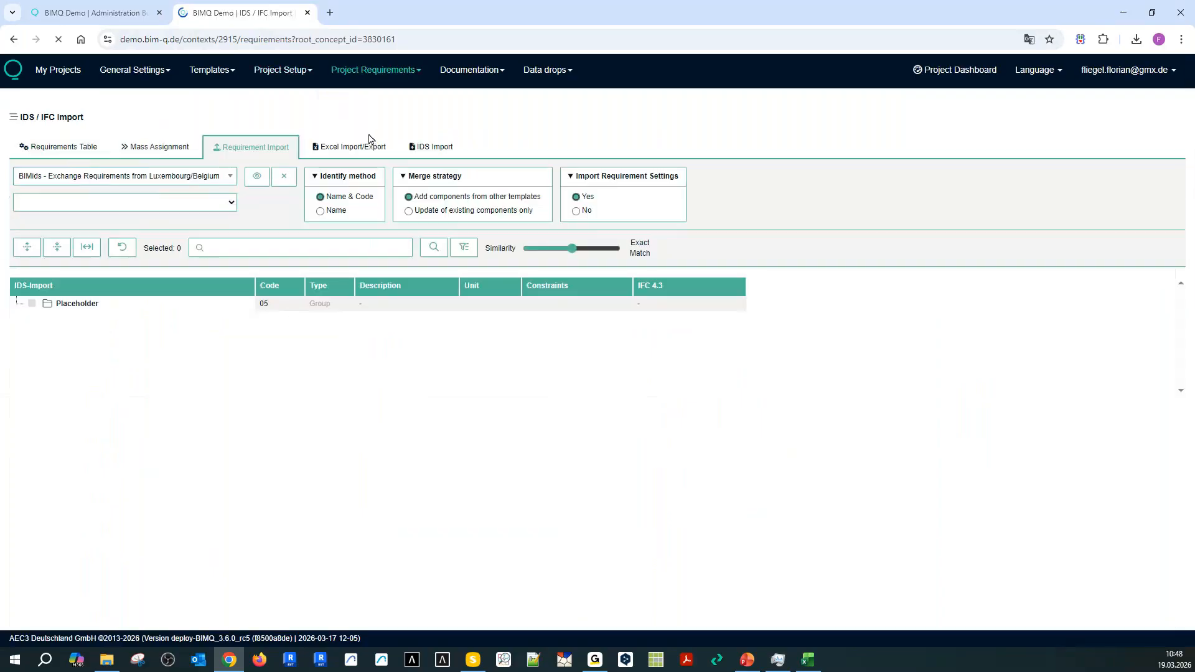
click(65, 147)
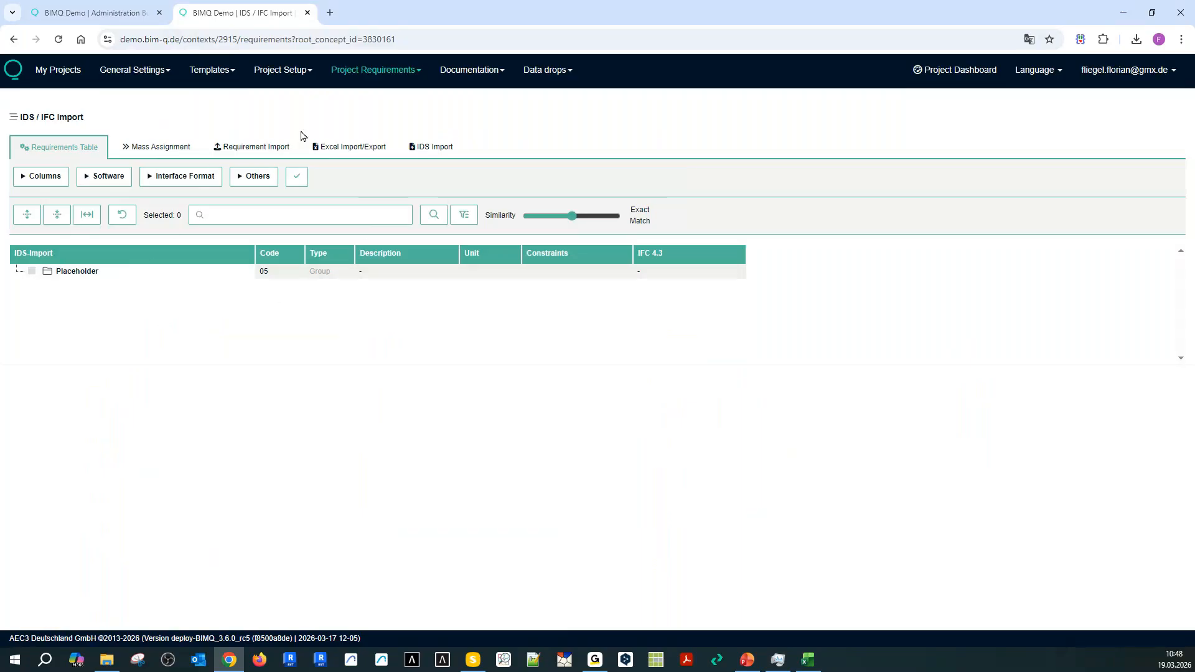
click(420, 152)
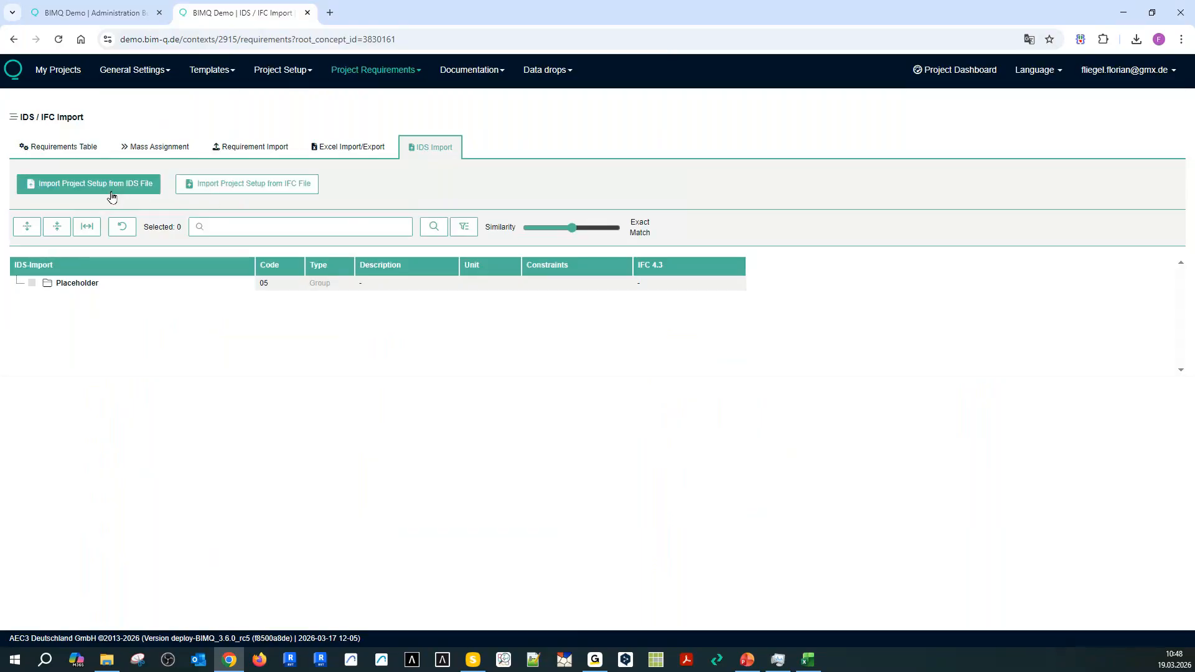
Import the project setup from the BIMids French IFC-4-3-Architect-10-ALL.ids file into IDS-Import and dismiss the import report.
click(76, 195)
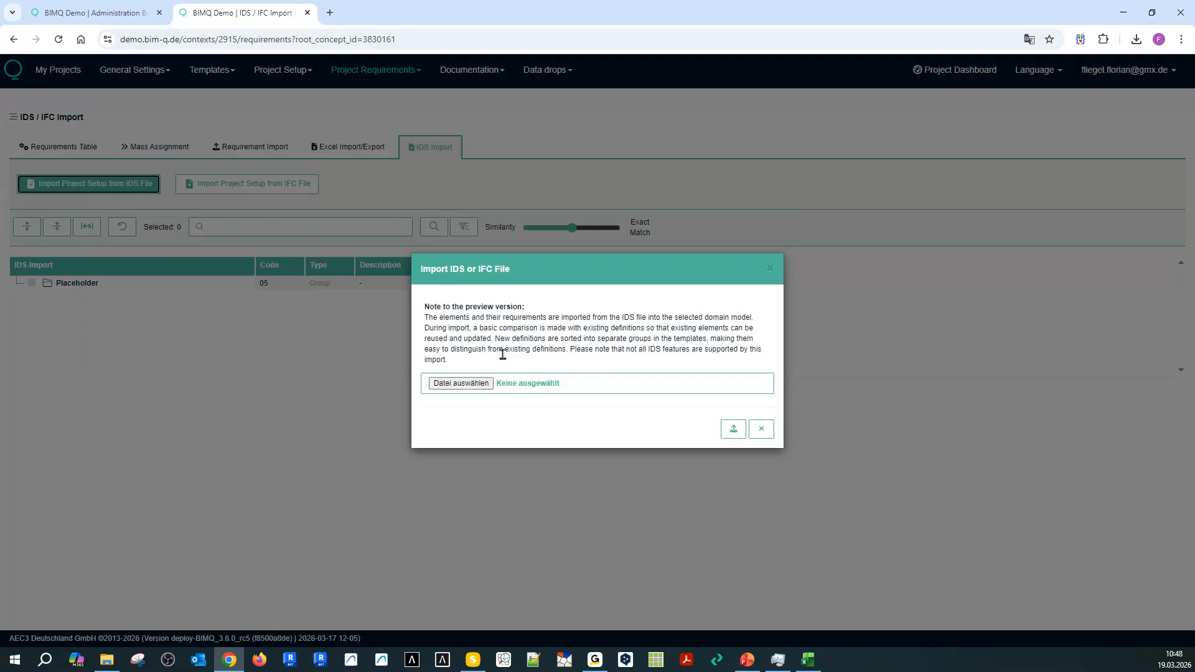
click(461, 384)
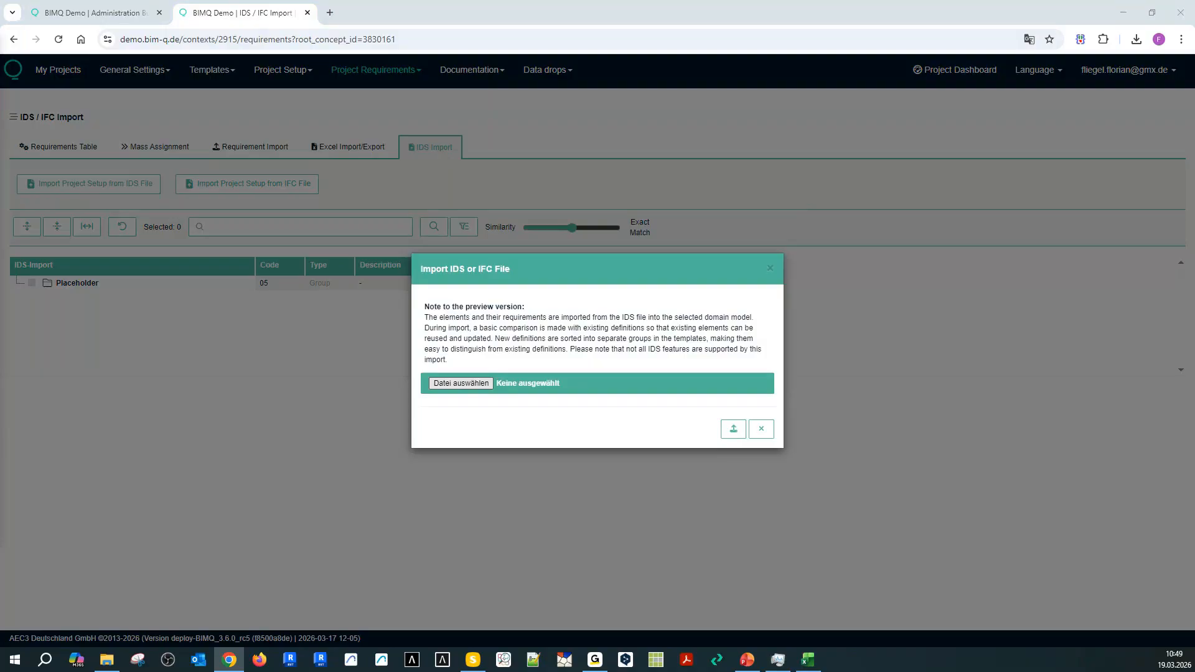
key(Return)
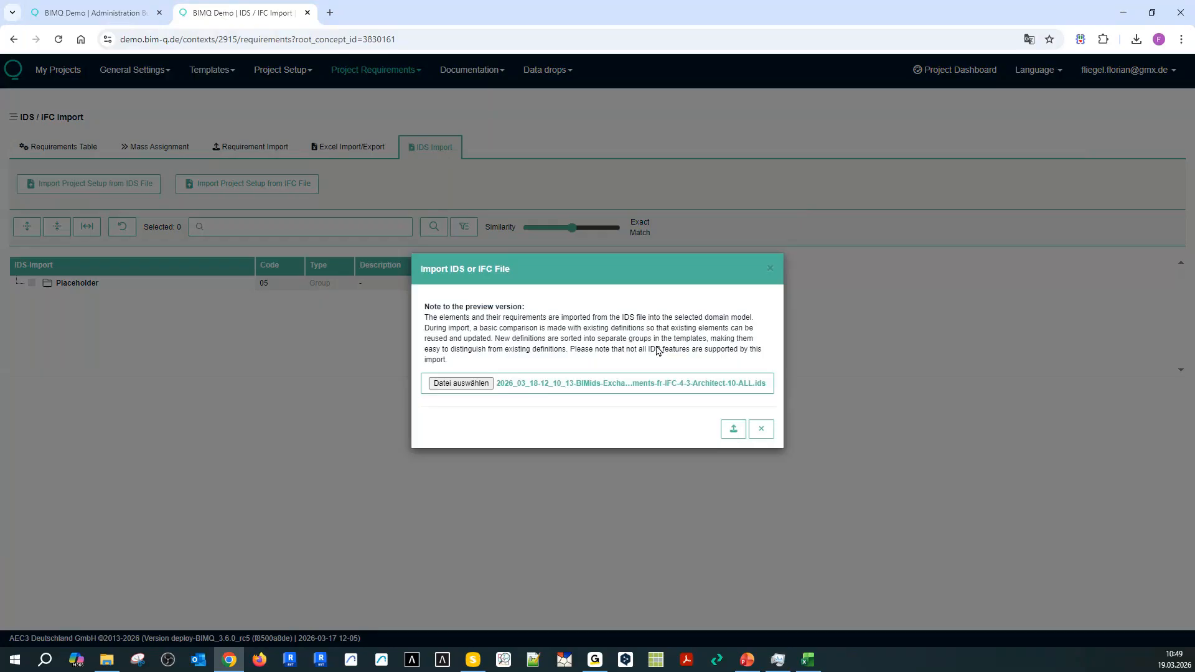
click(733, 428)
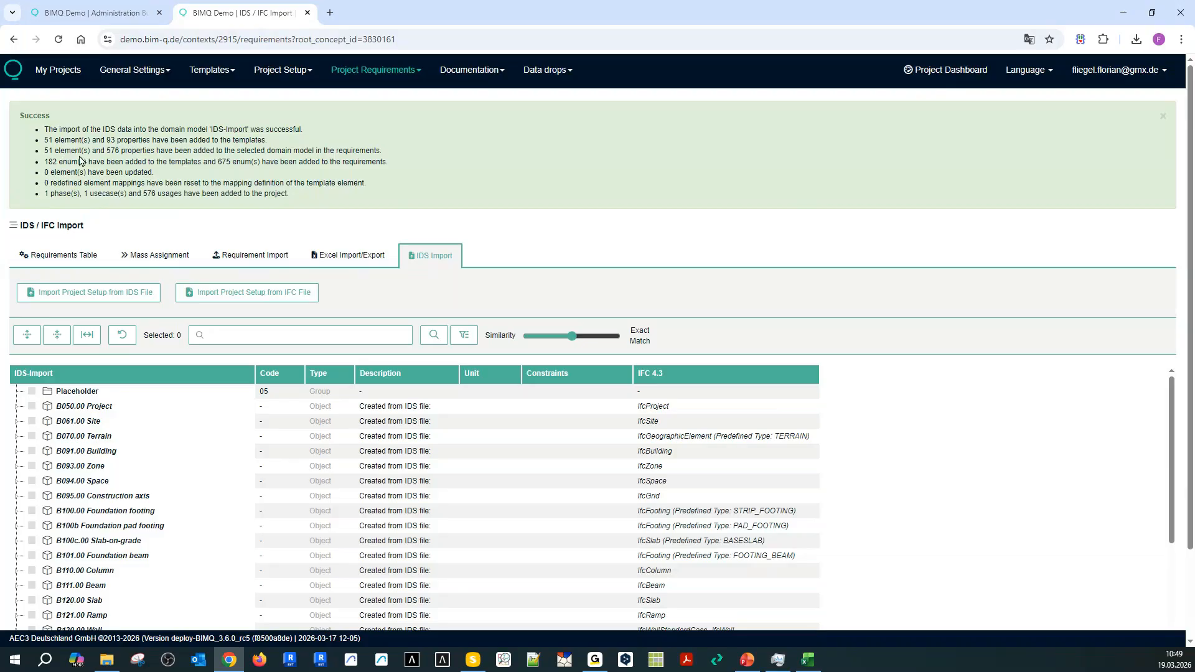
click(1163, 119)
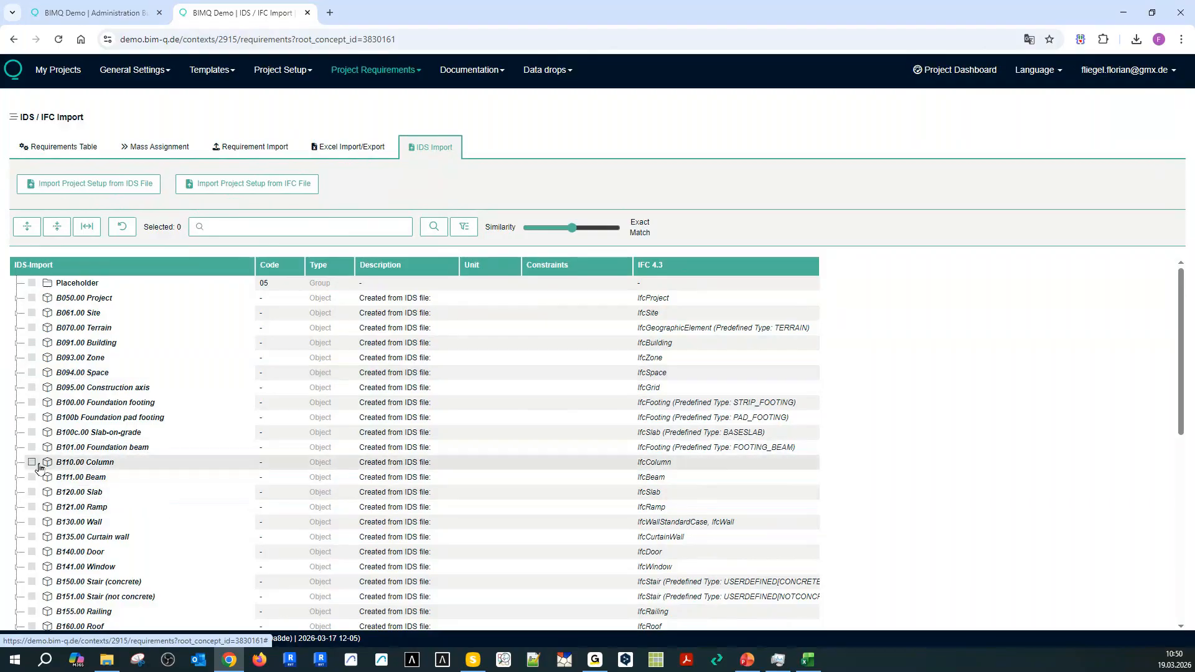
Expand the Property Facets of B110.00 Column and view the constraints of D12.1b-01 Privacy nature without changing them.
click(13, 464)
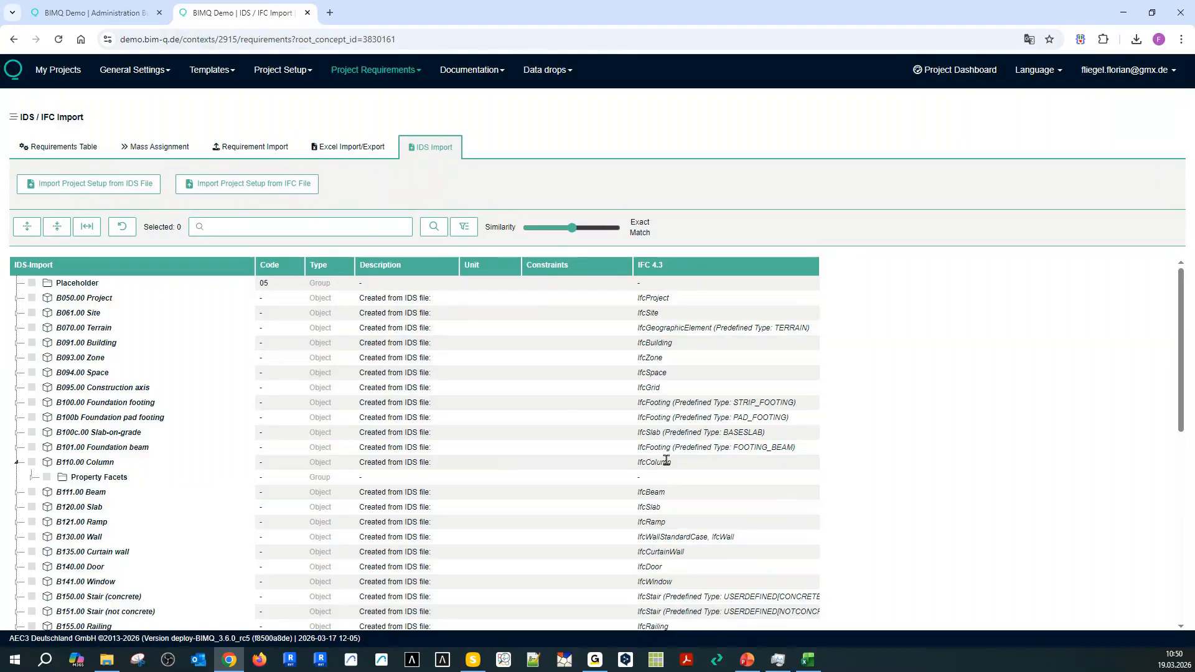
click(32, 477)
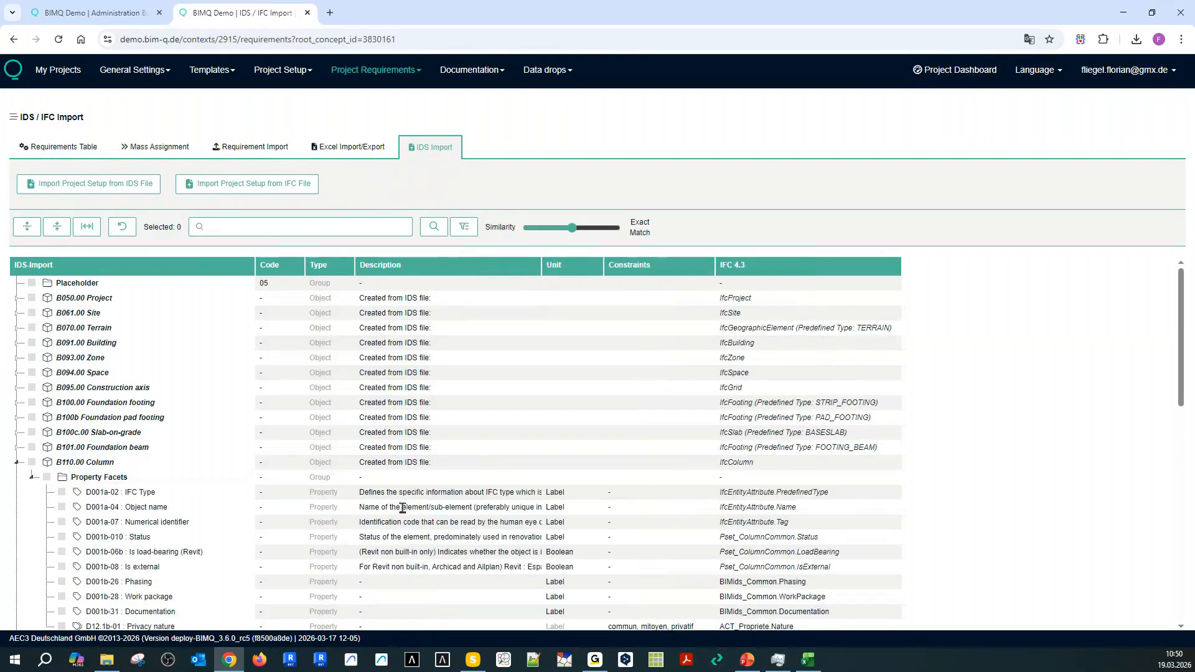
scroll(401, 505, down, 1)
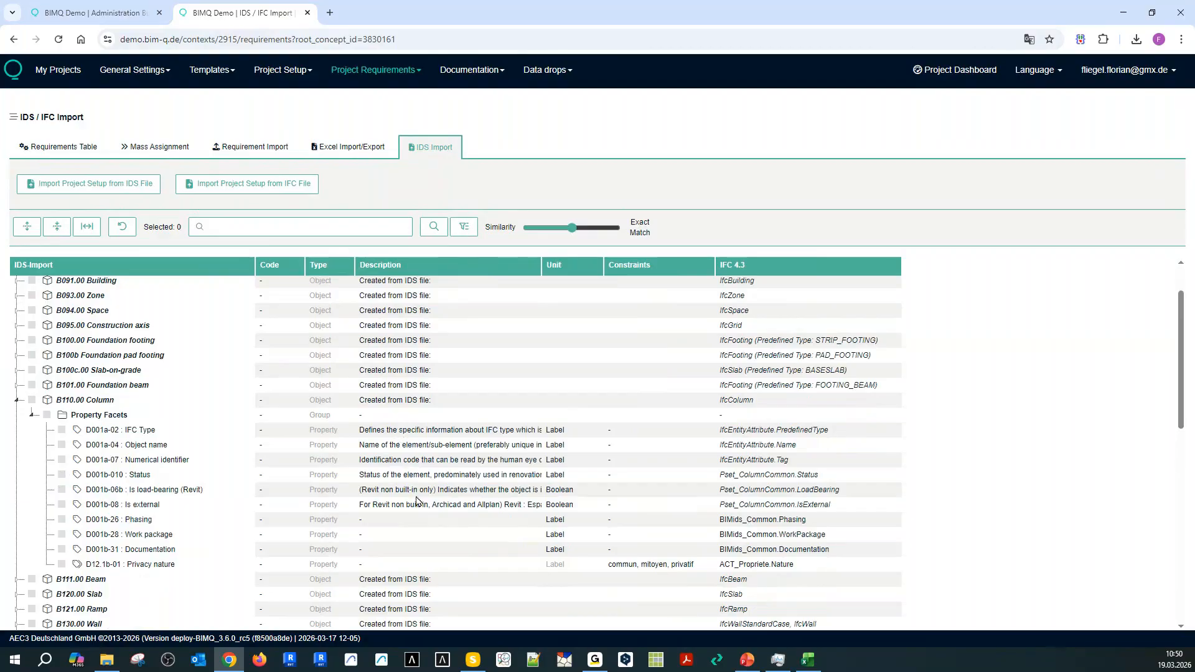
scroll(423, 514, down, 1)
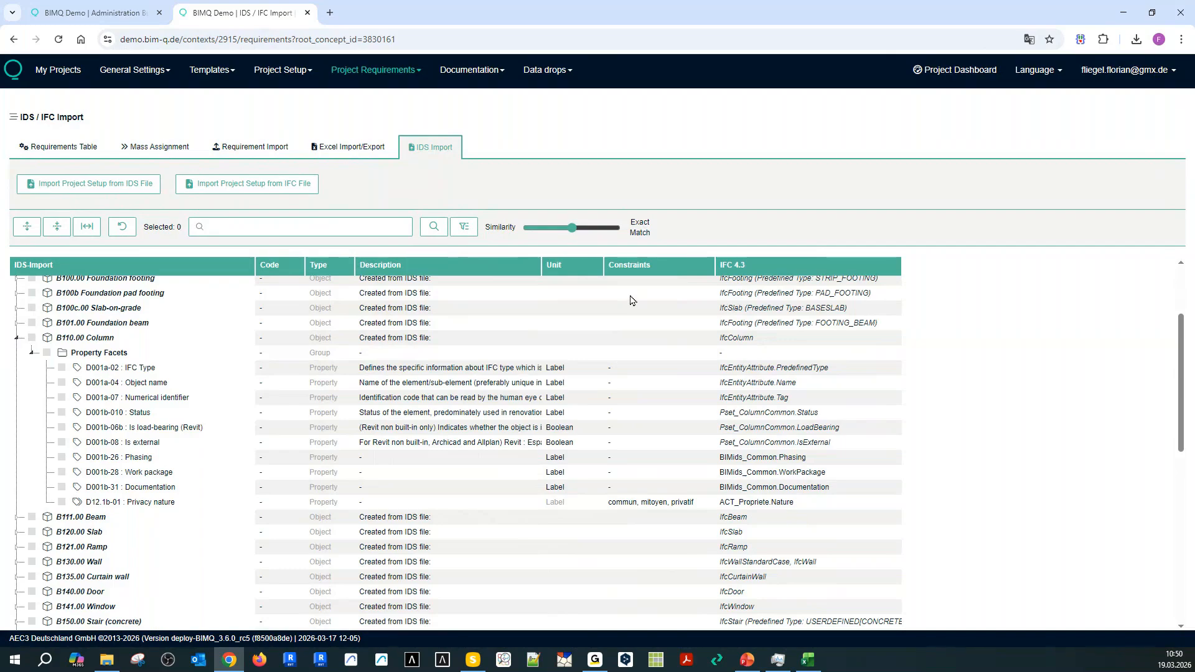
click(623, 506)
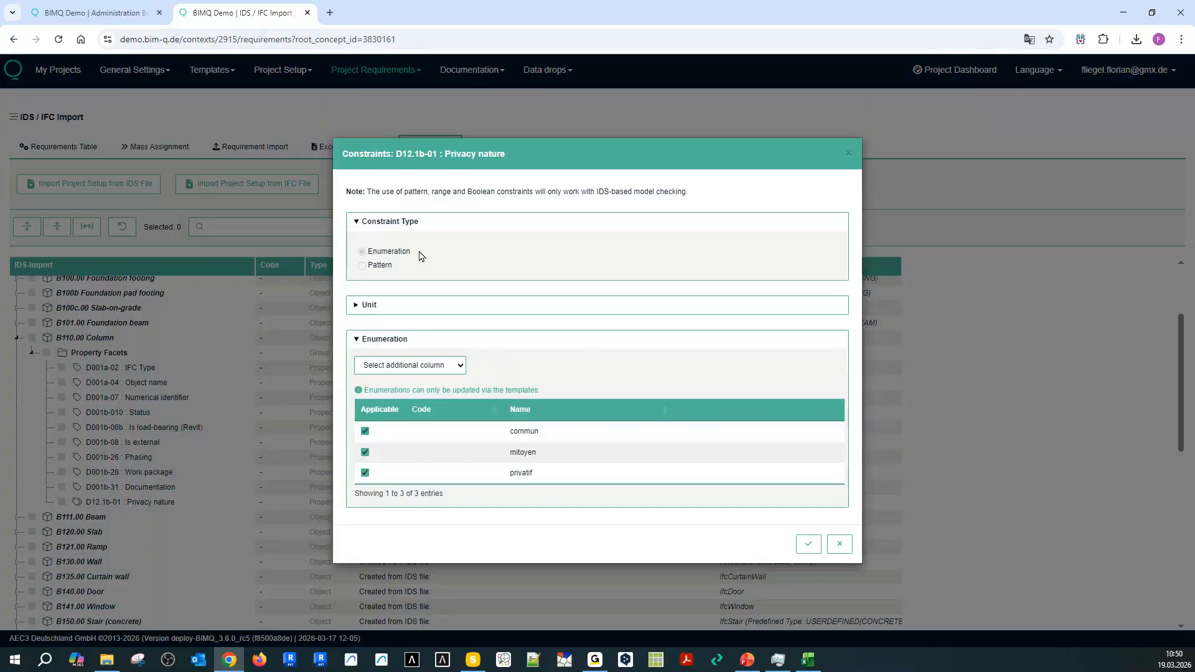
click(841, 545)
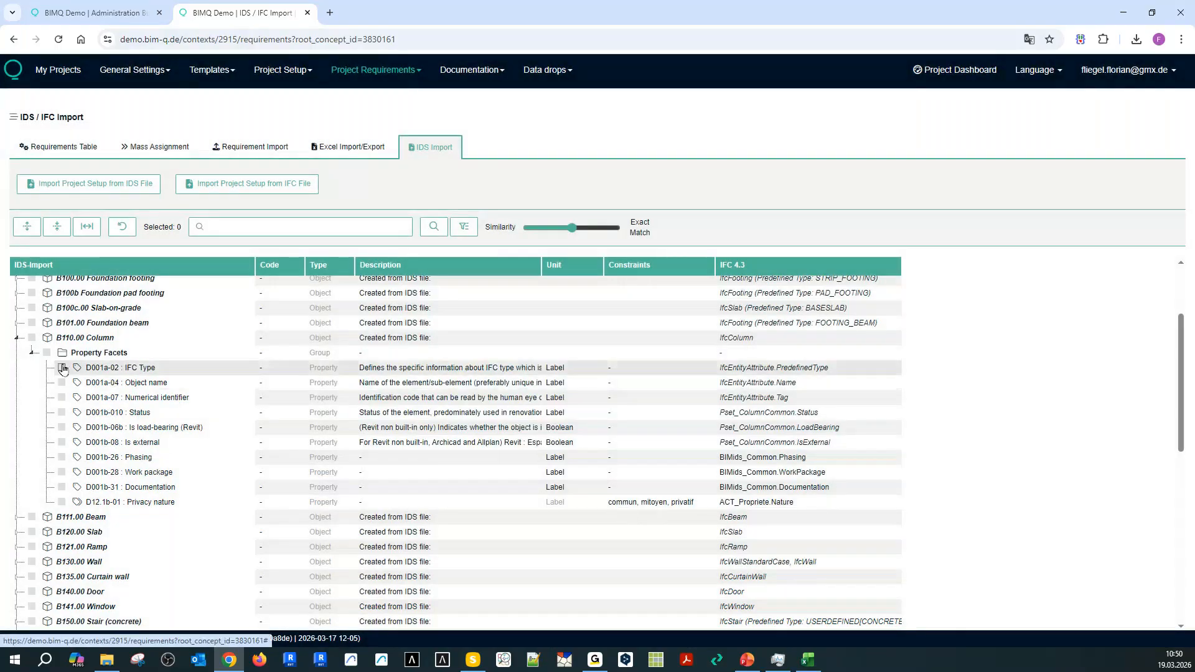
Review the column's IFC 4.3 mappings for Status, Phasing and Object name, then collapse B110.00 Column.
click(46, 352)
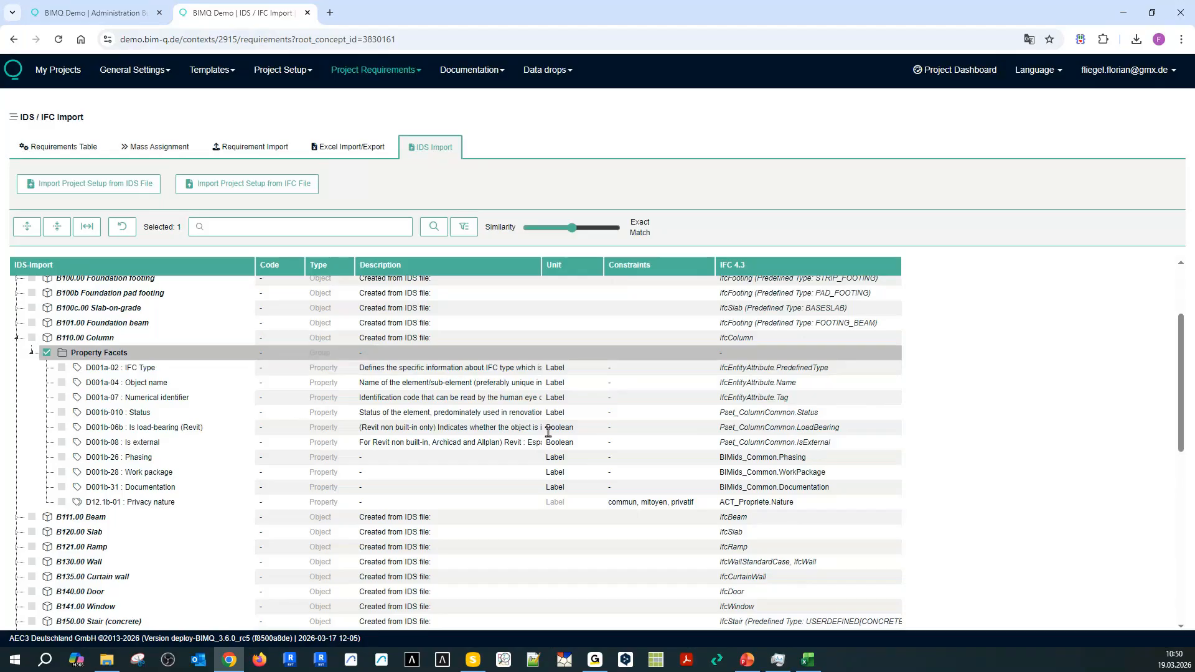
click(749, 412)
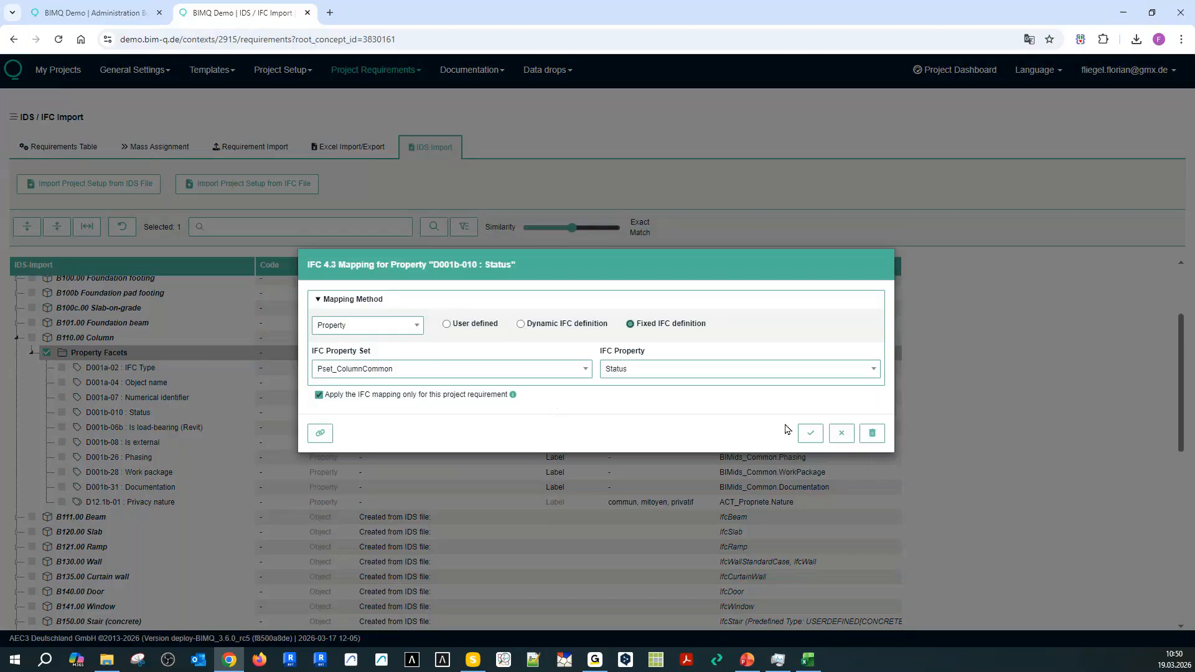
click(841, 433)
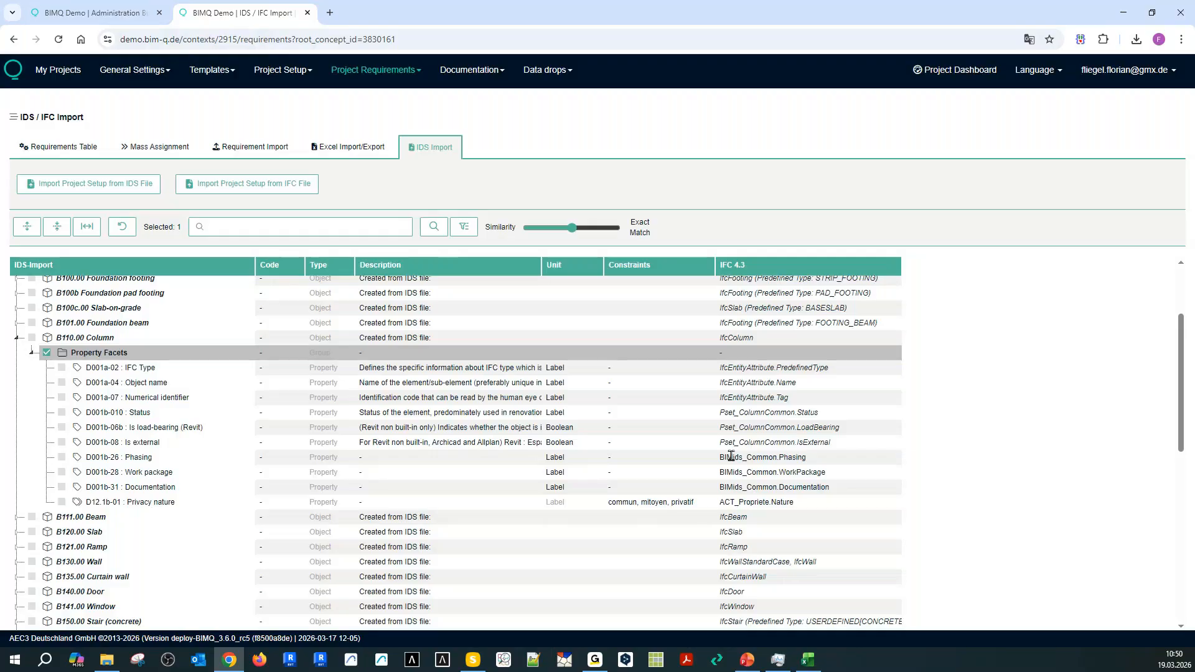
click(731, 456)
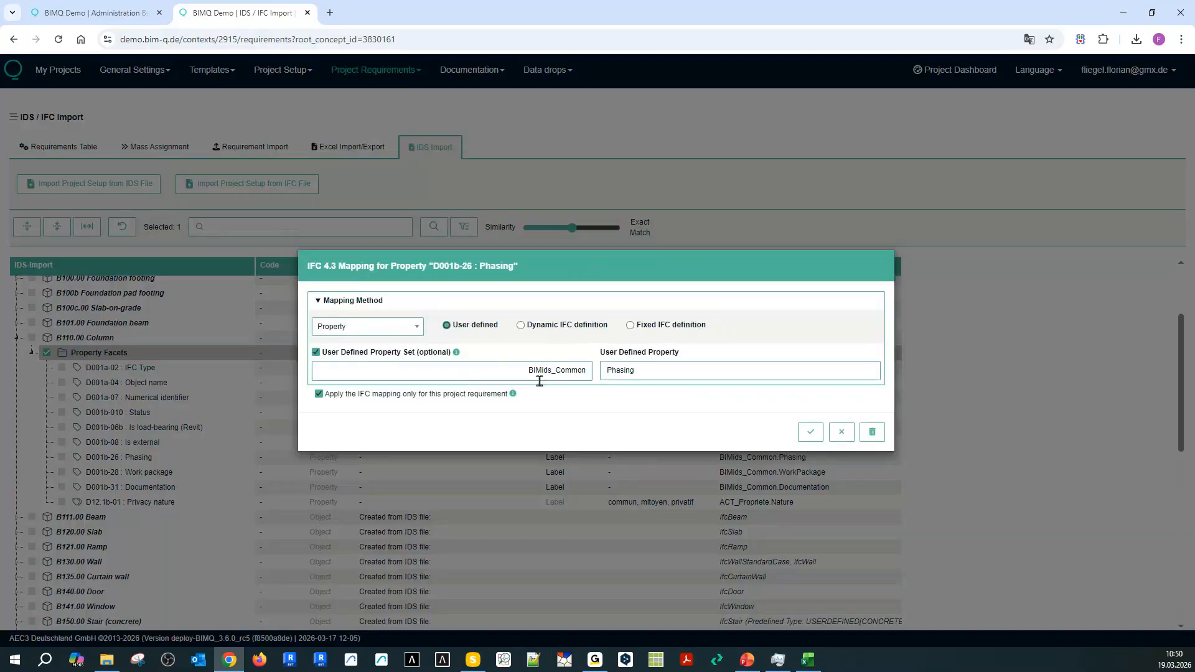
click(840, 432)
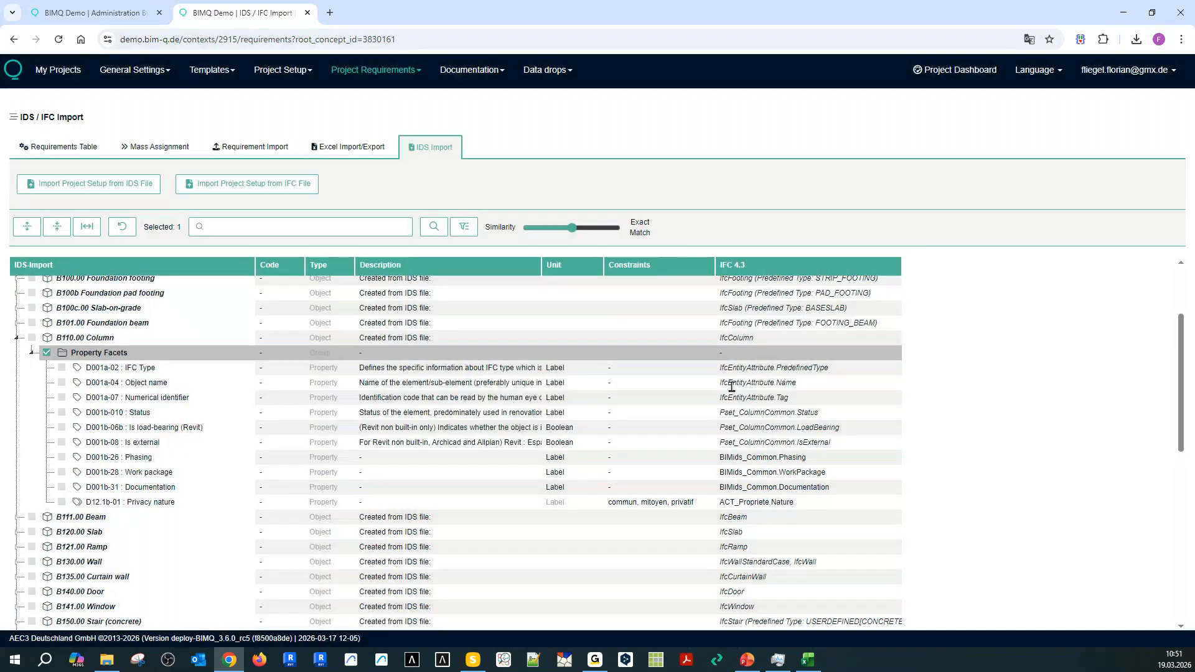
click(731, 384)
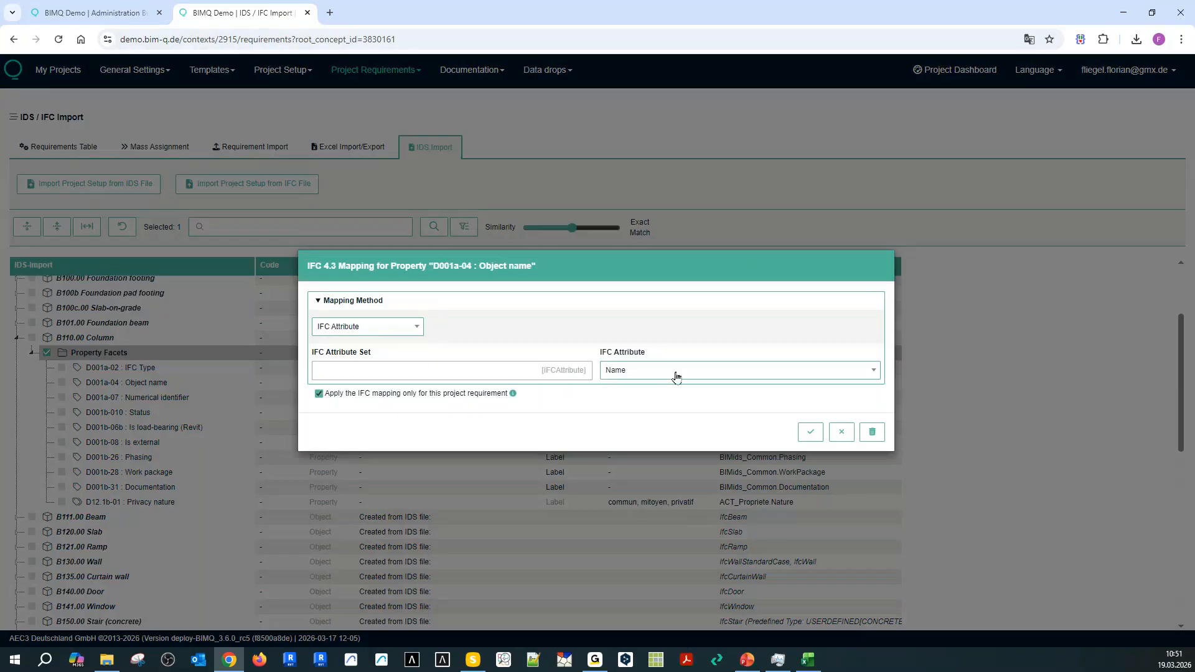
click(836, 436)
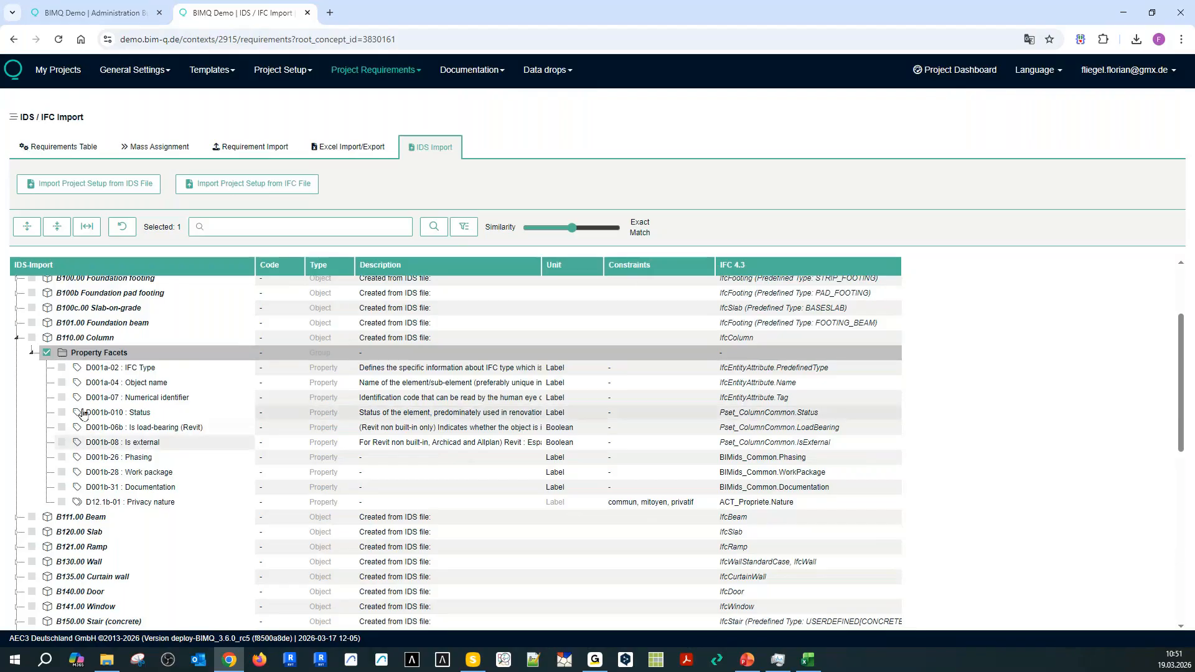
click(32, 353)
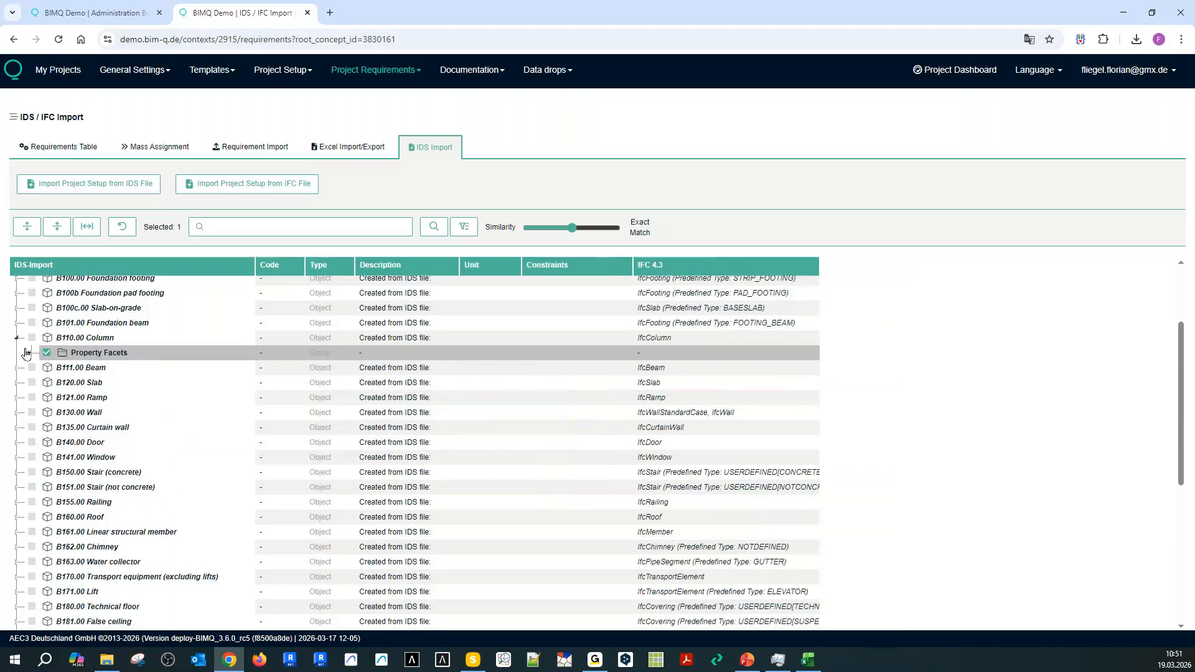
click(17, 338)
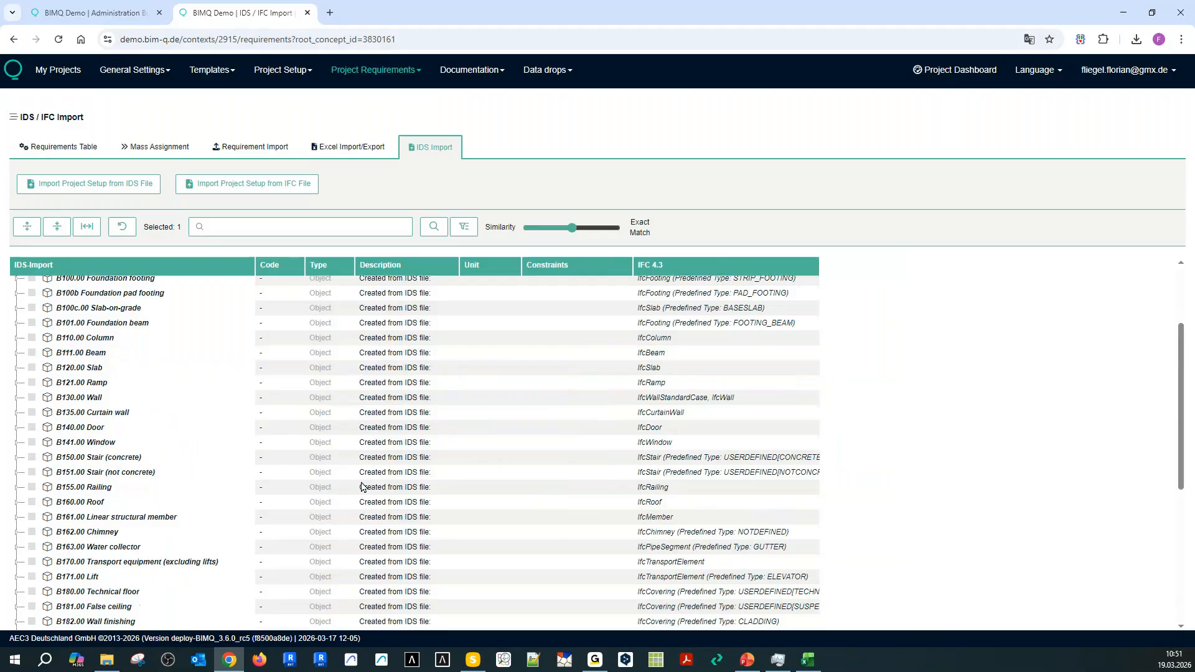
Open the project requirements of the IFC-Import discipline model.
scroll(363, 486, up, 2)
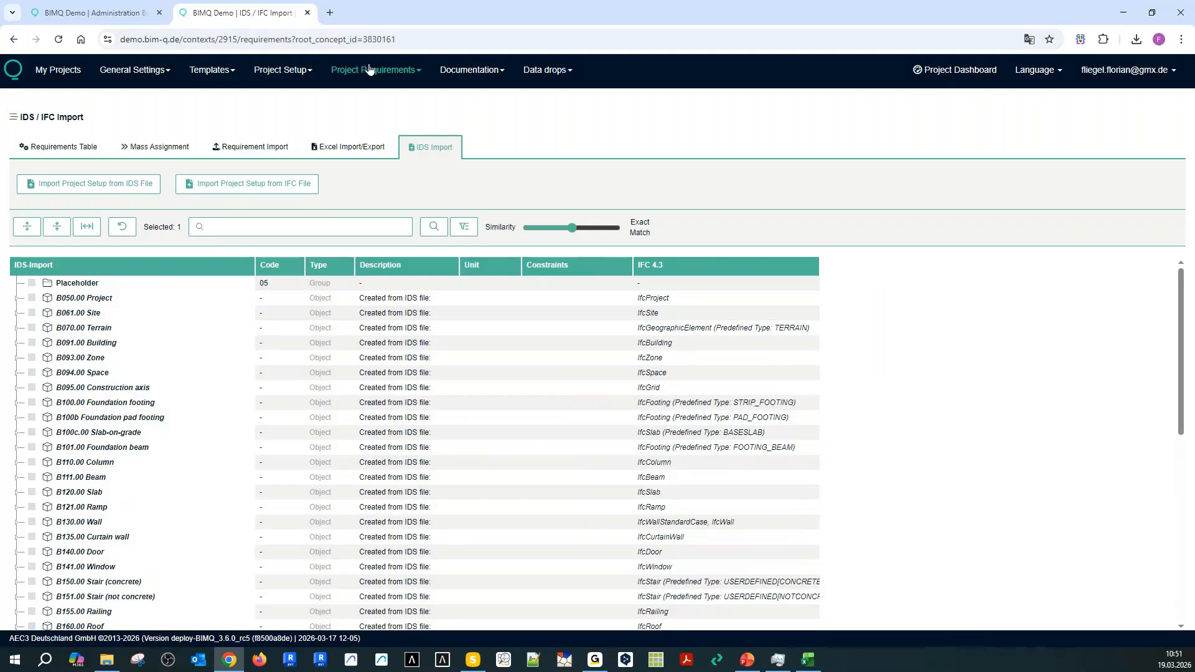
mouse_move(372, 70)
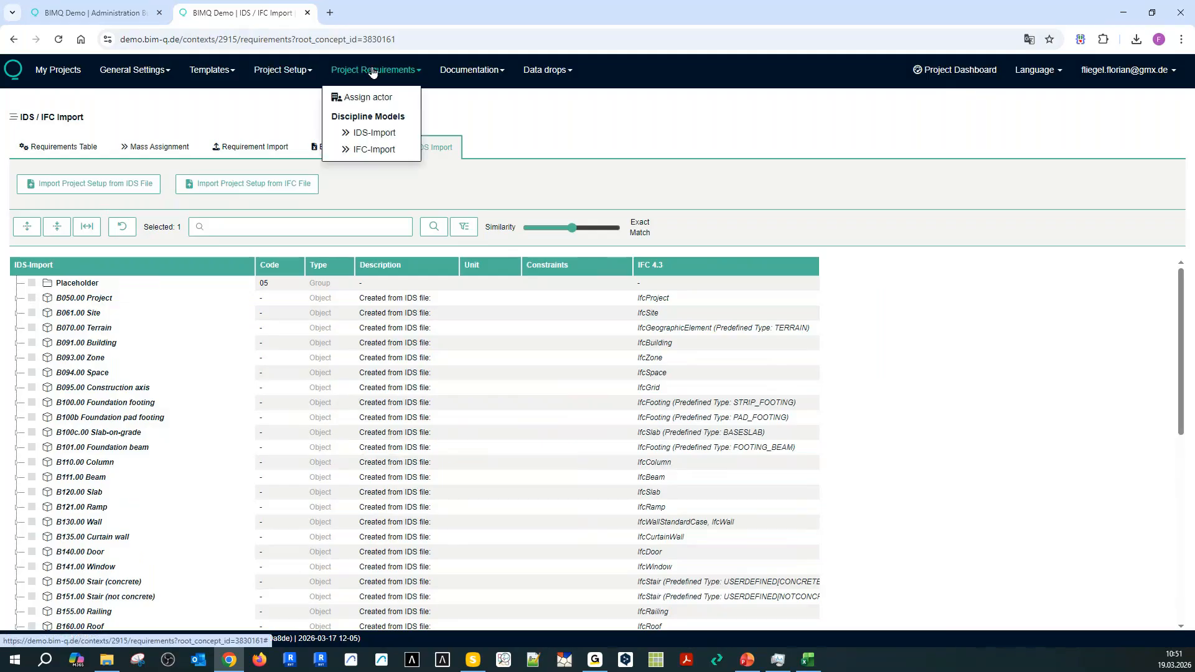
click(354, 150)
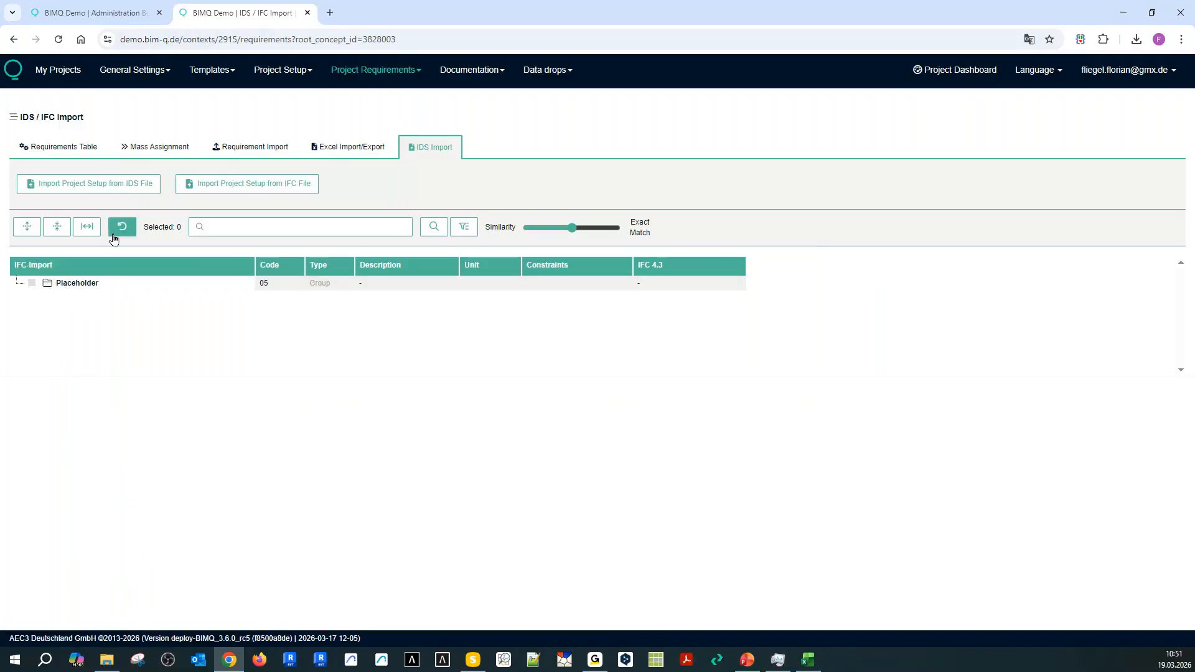
Import the project setup from the SVA_F2_ELT_SPG_3_3D_XXX_001.ifc file into the IFC-Import discipline model.
click(252, 184)
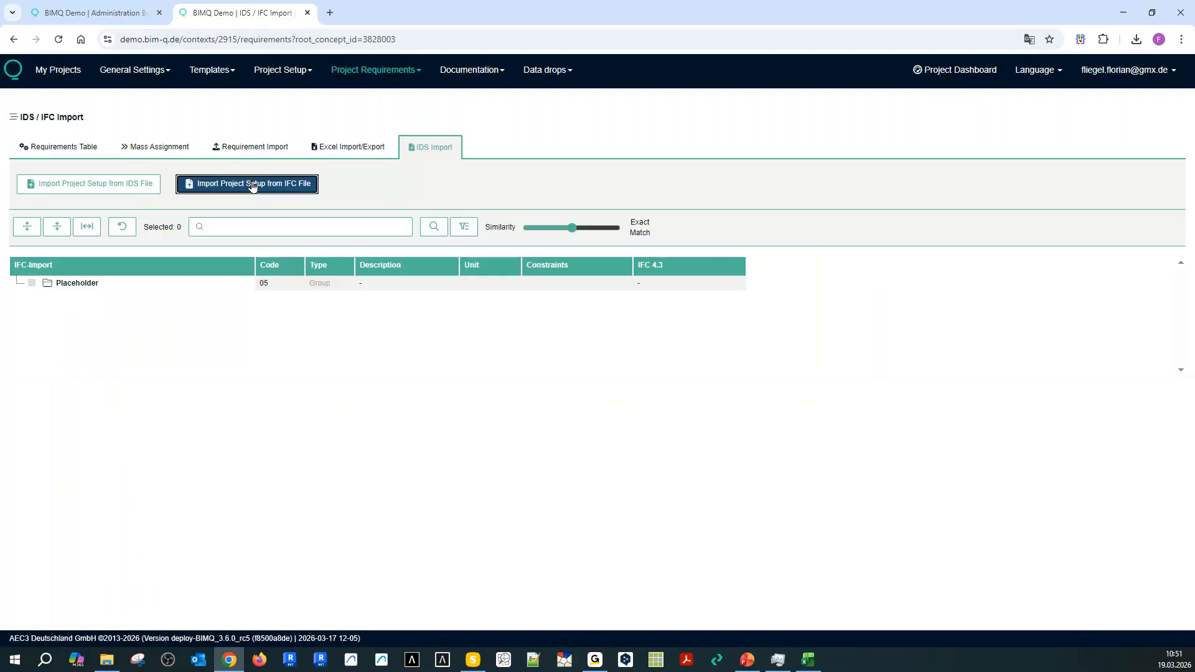
click(453, 384)
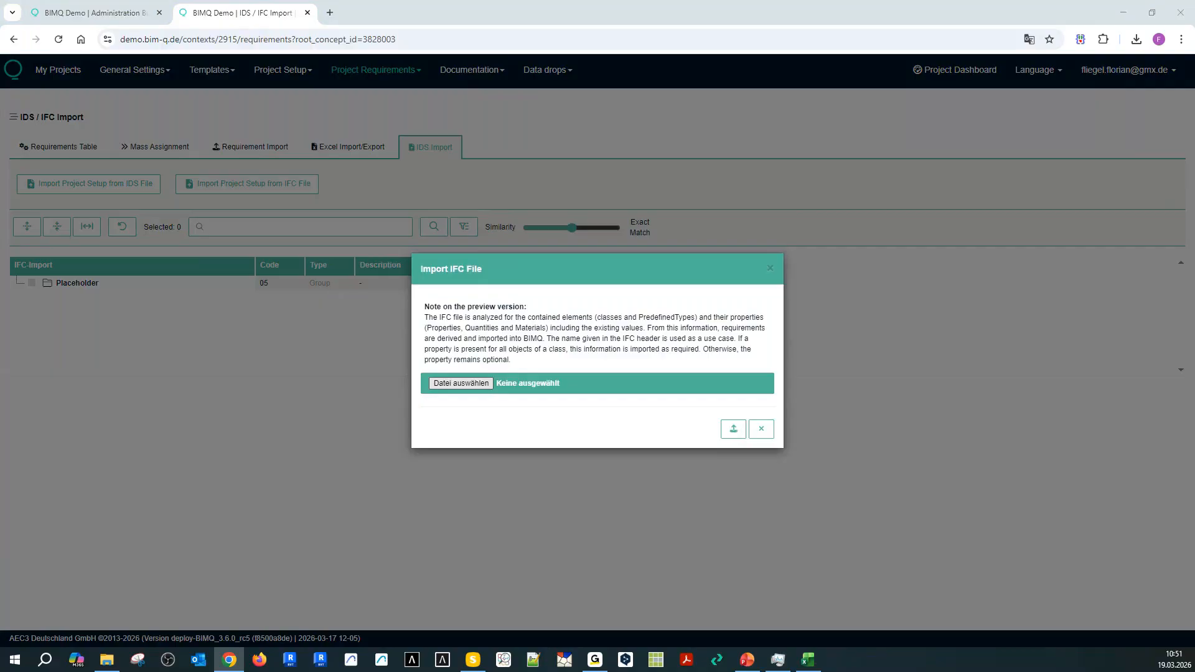
click(331, 515)
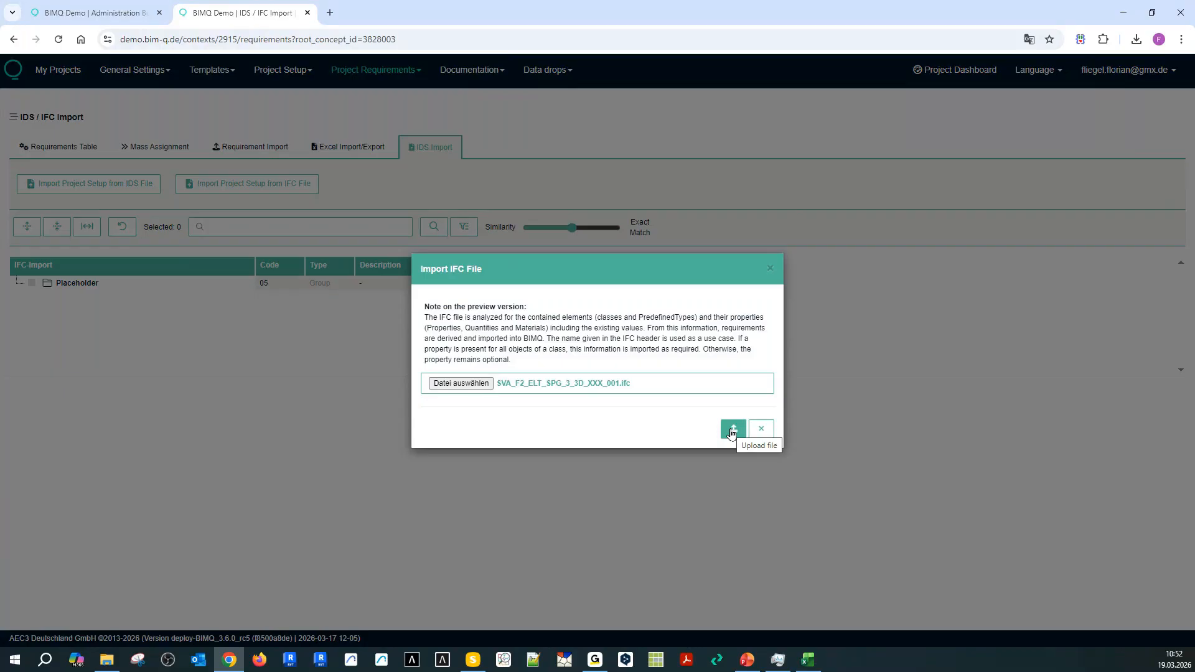
click(732, 429)
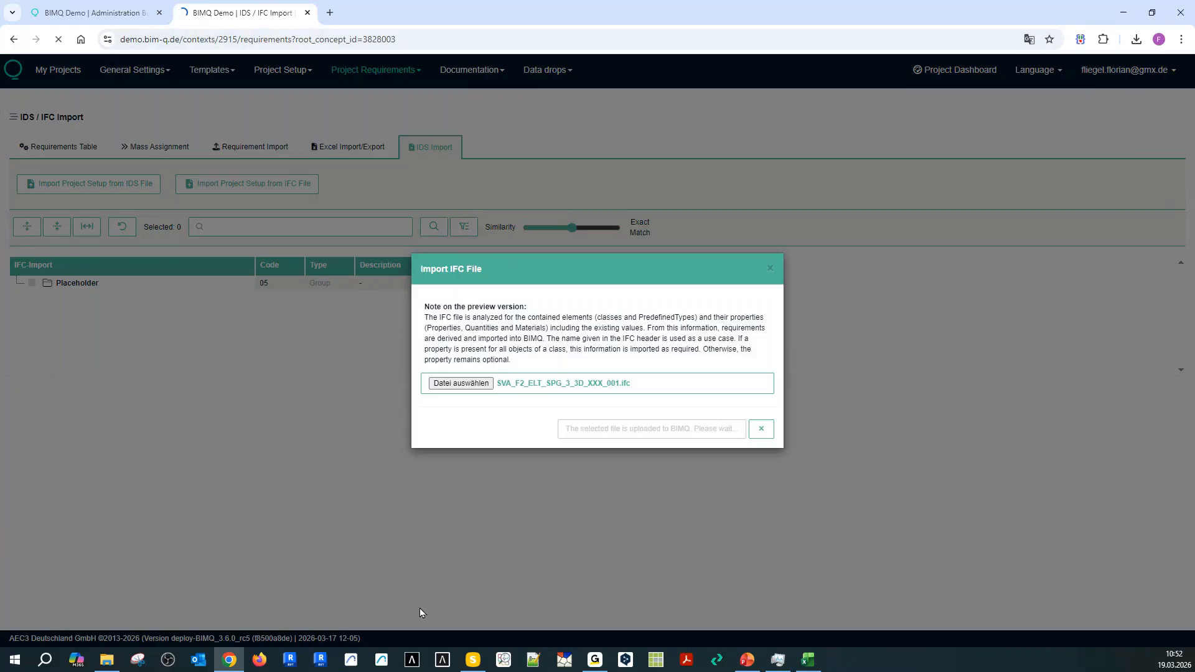
Switch to Solibri Office and examine the SVA_F2_ELT_SPG_3_3D_XXX_001 electrical model in 3D from several angles.
mouse_move(477, 667)
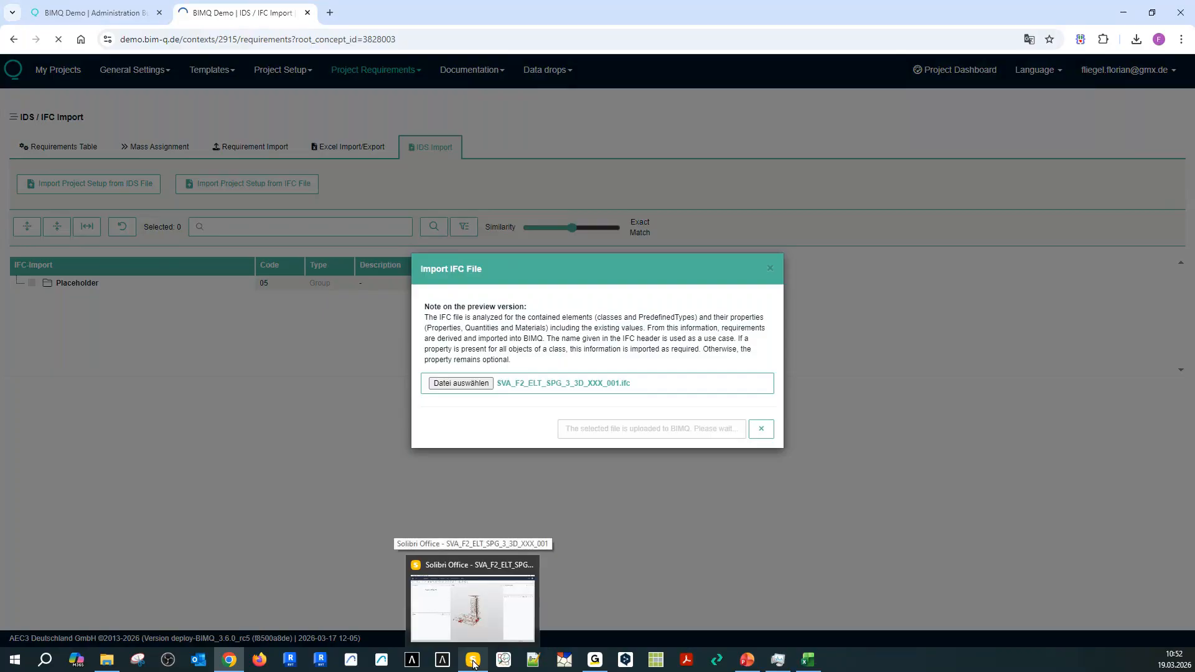
click(472, 661)
mouse_move(747, 387)
mouse_down()
mouse_move(779, 363)
mouse_move(750, 416)
mouse_move(756, 361)
mouse_up()
middle_drag(759, 389, 764, 479)
drag(760, 491, 699, 547)
middle_drag(711, 518, 745, 446)
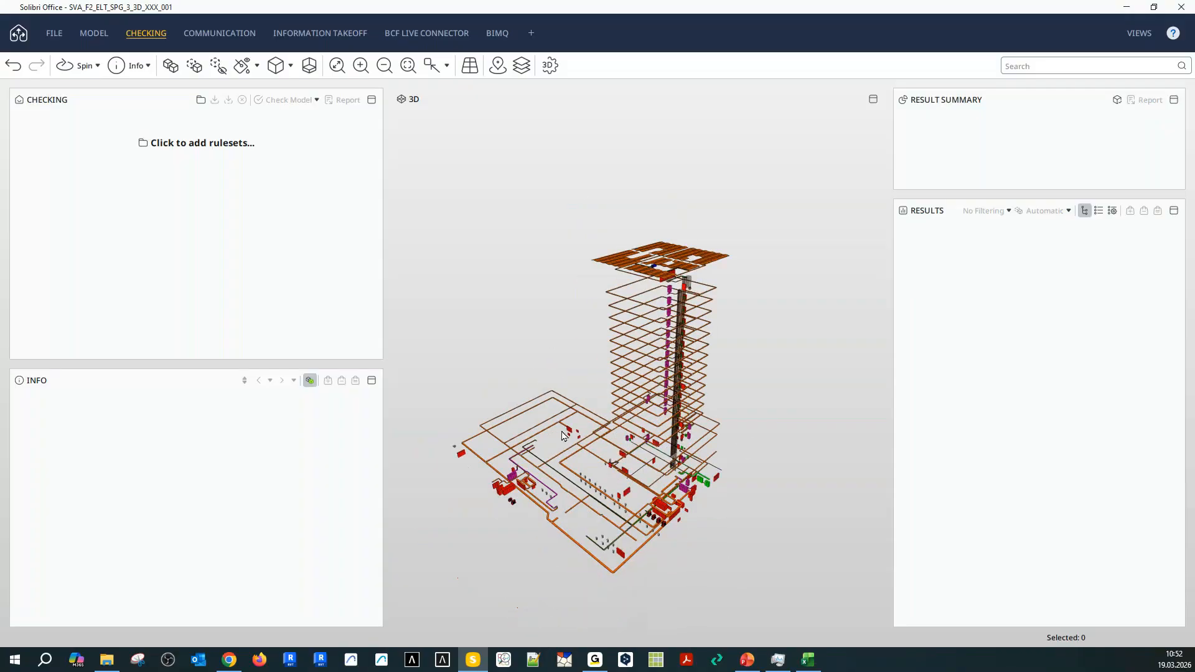
mouse_move(586, 352)
mouse_down()
mouse_move(763, 487)
mouse_move(777, 416)
mouse_up()
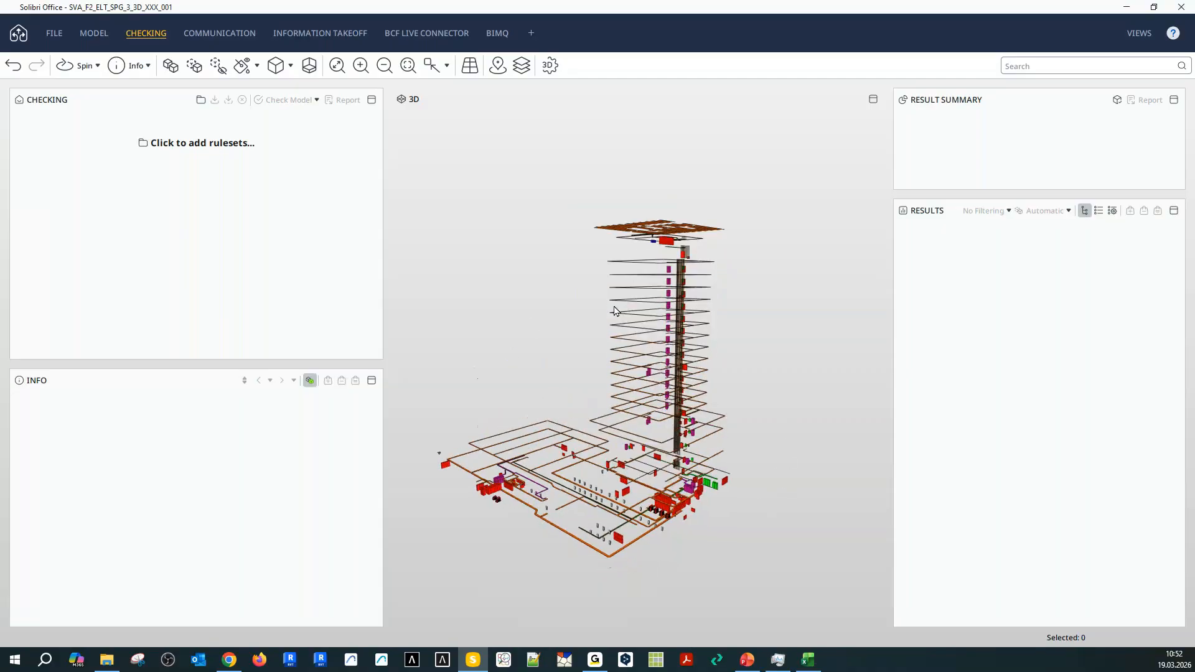
drag(730, 367, 745, 359)
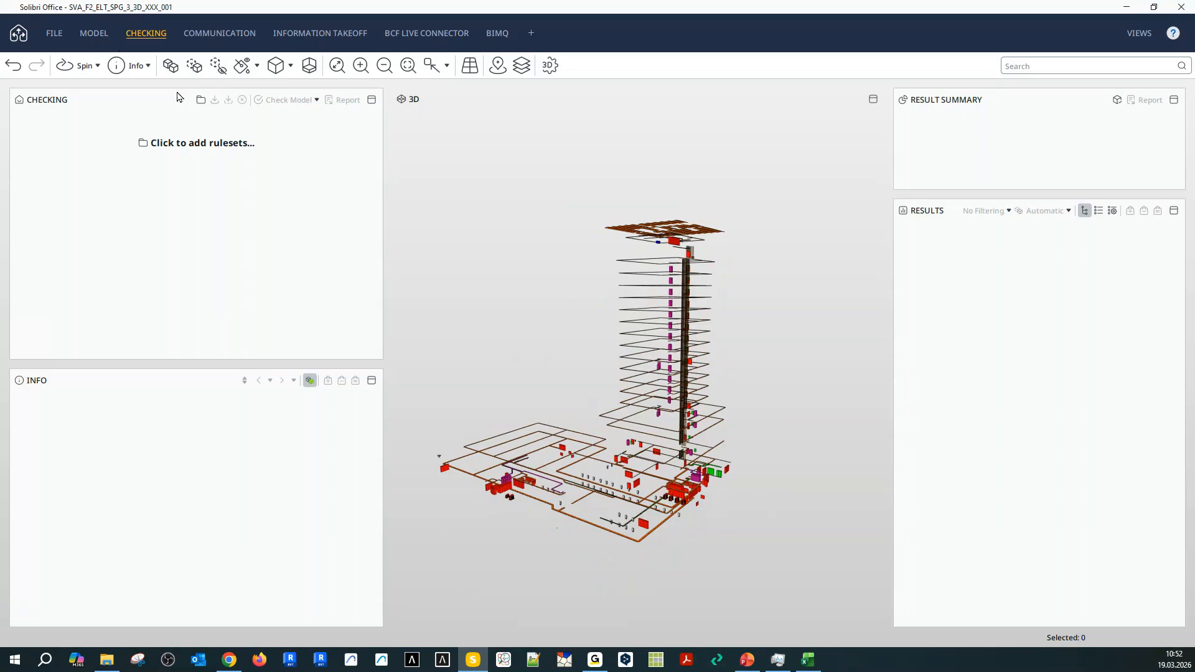
Group the model tree by component, isolate the IfcBuildingElementProxyType objects in 3D, and show all components again.
click(94, 33)
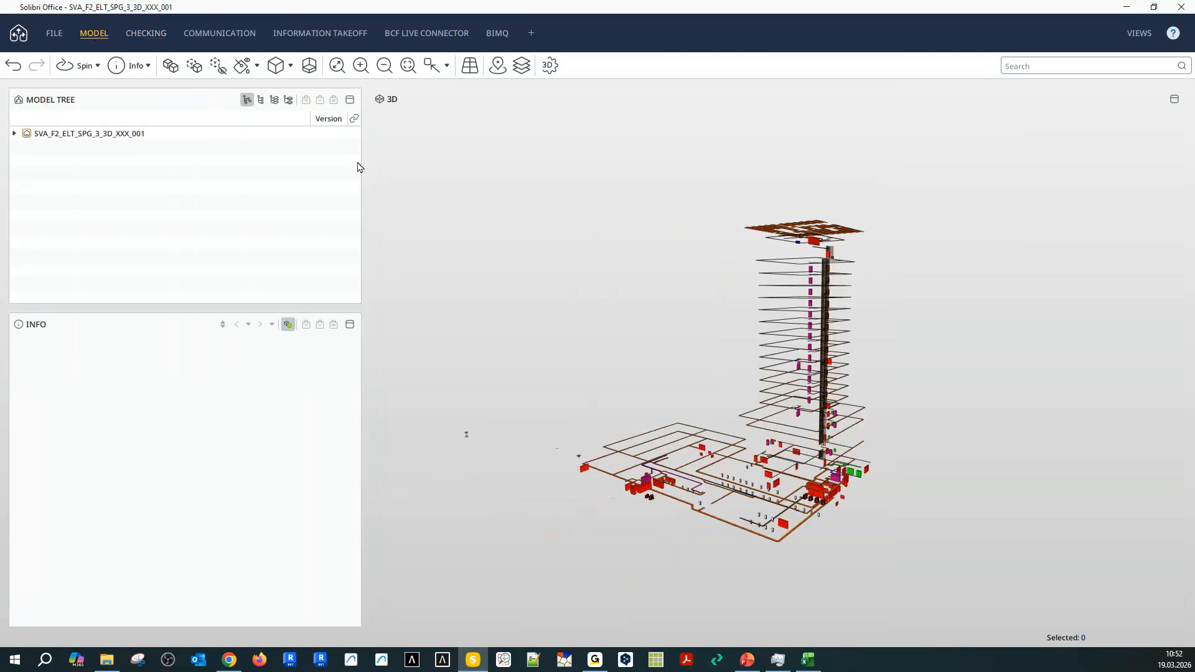
click(260, 100)
drag(968, 402, 948, 418)
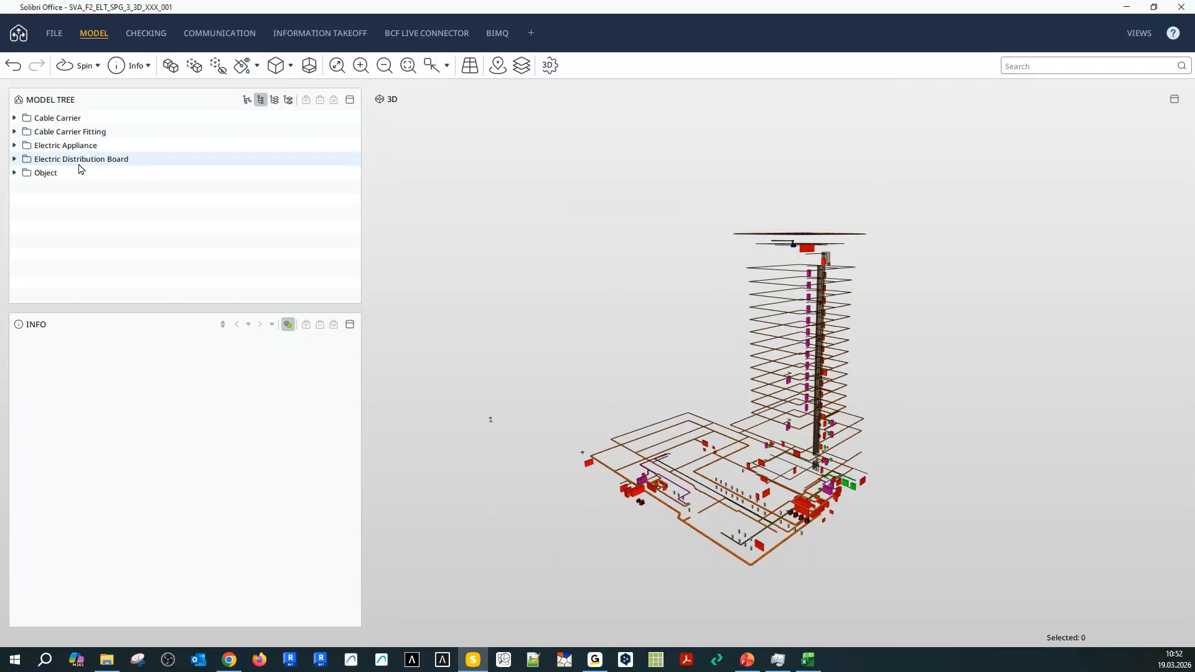
click(13, 174)
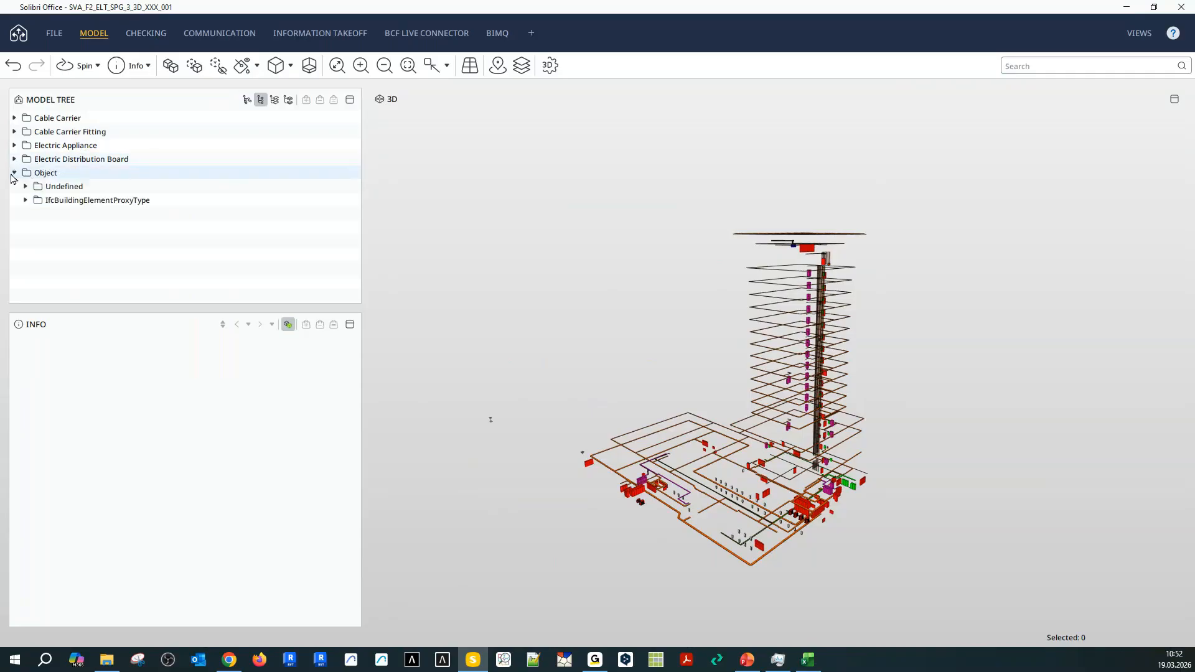
click(62, 201)
click(335, 100)
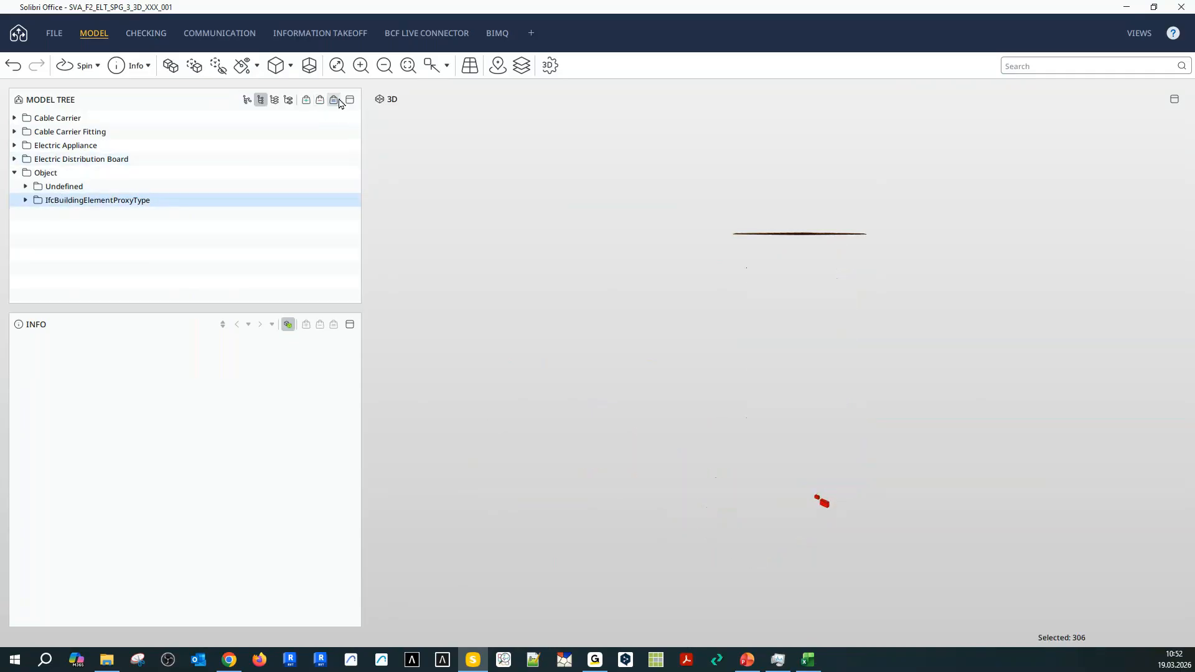
drag(791, 323, 734, 374)
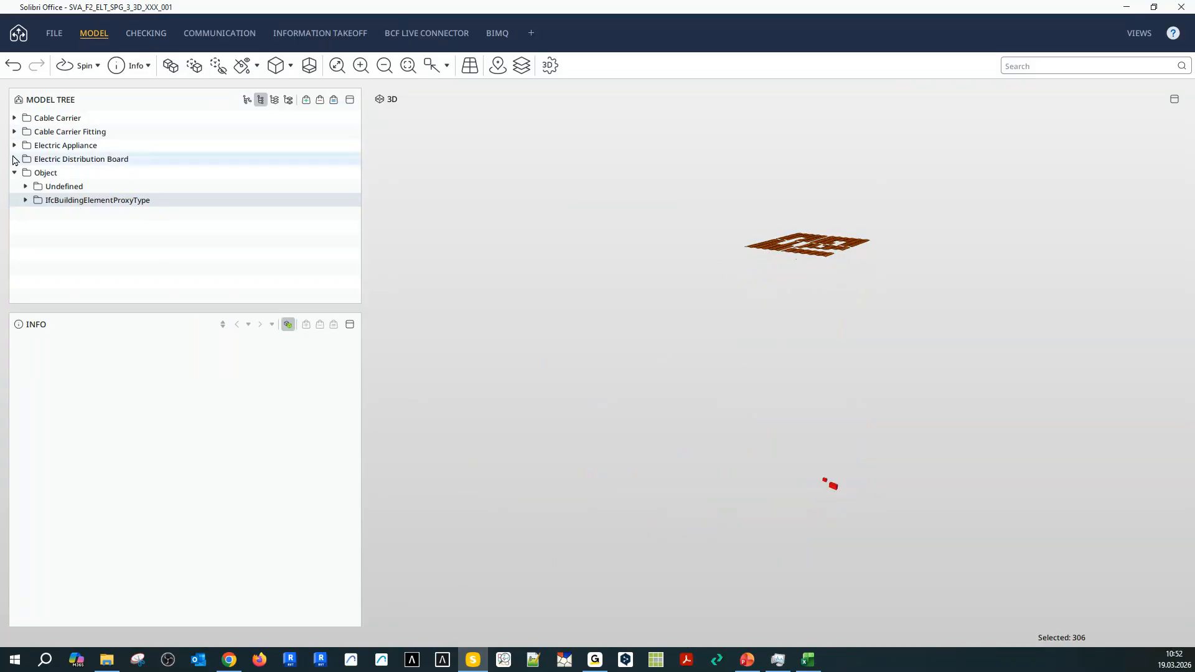
click(171, 65)
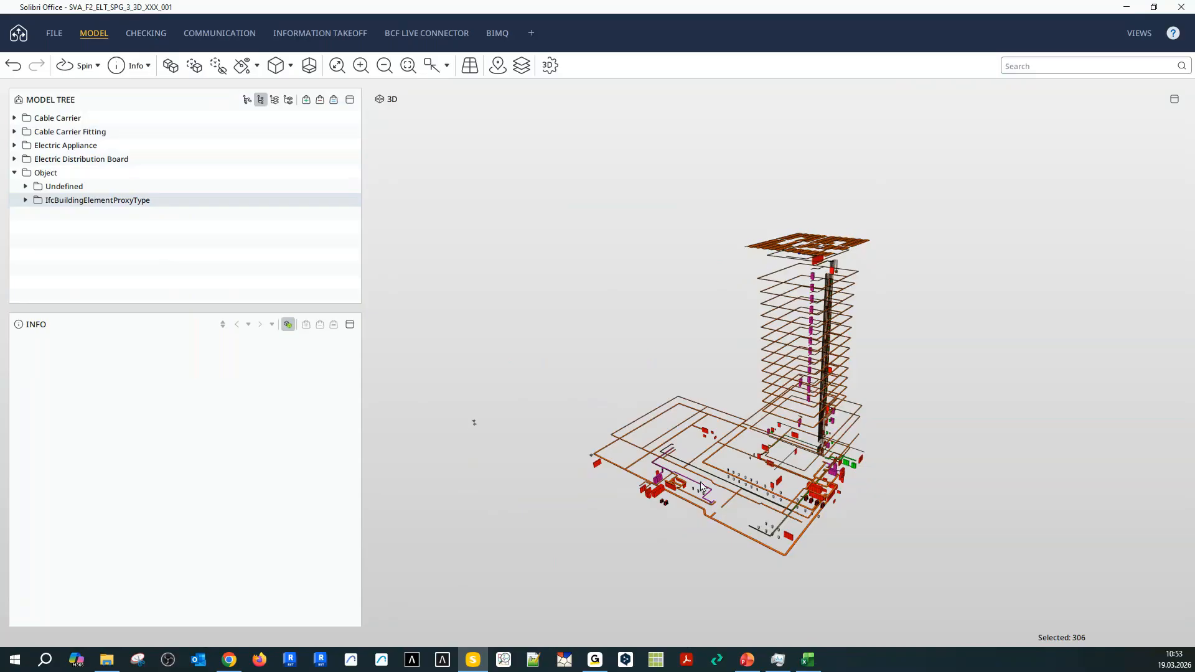
Select an electric distribution board in the 3D model and review its identification data, including its IFC entity and predefined type.
drag(701, 486, 819, 422)
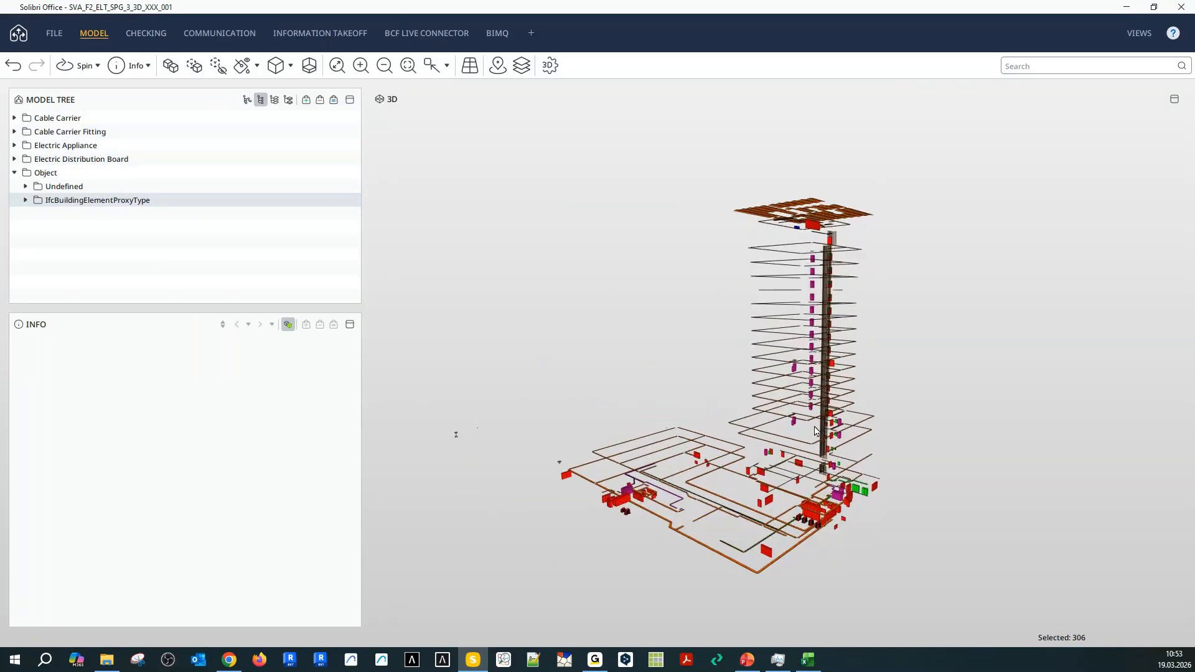
scroll(815, 431, up, 3)
drag(778, 518, 800, 500)
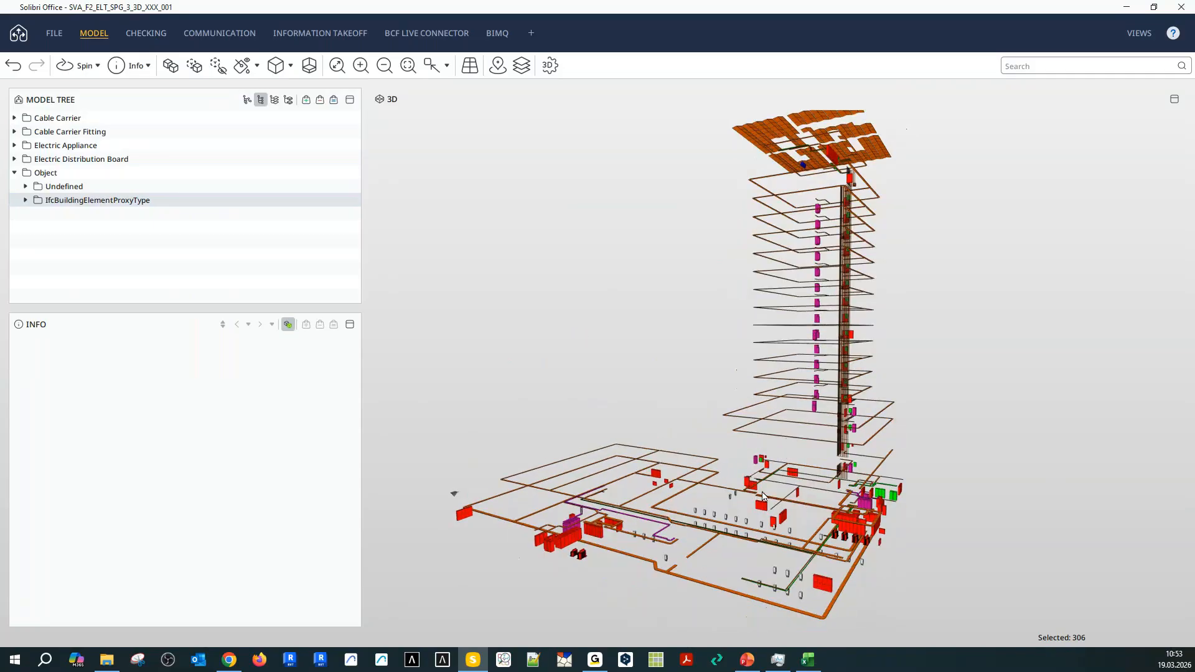
click(762, 496)
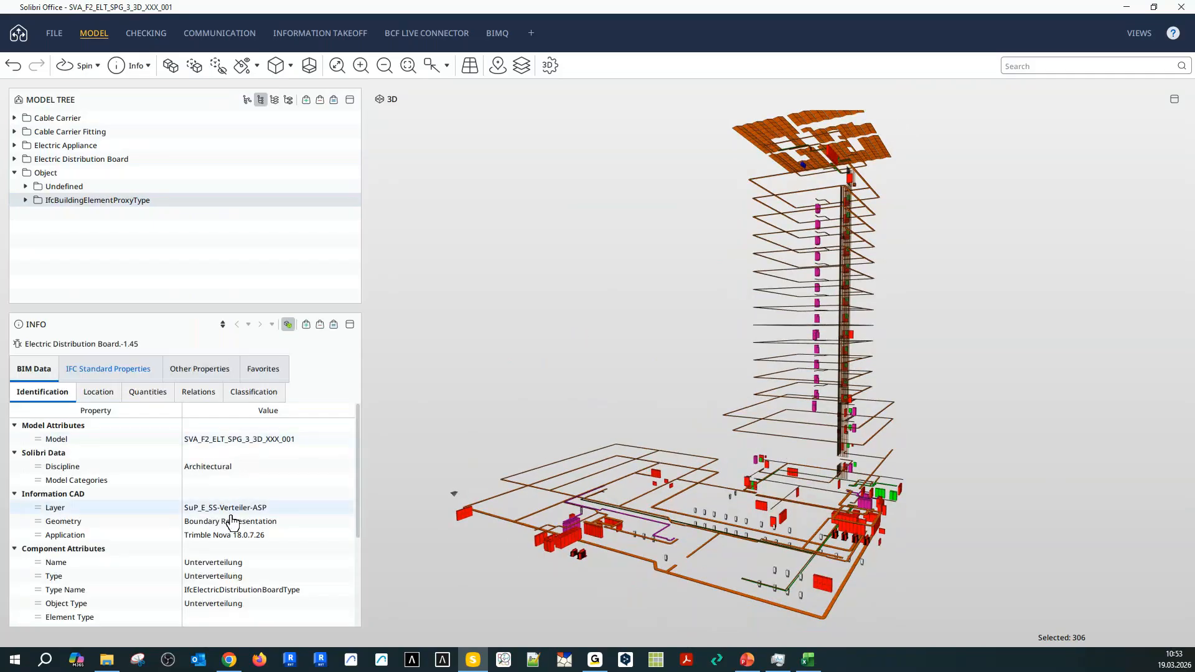
scroll(205, 560, down, 3)
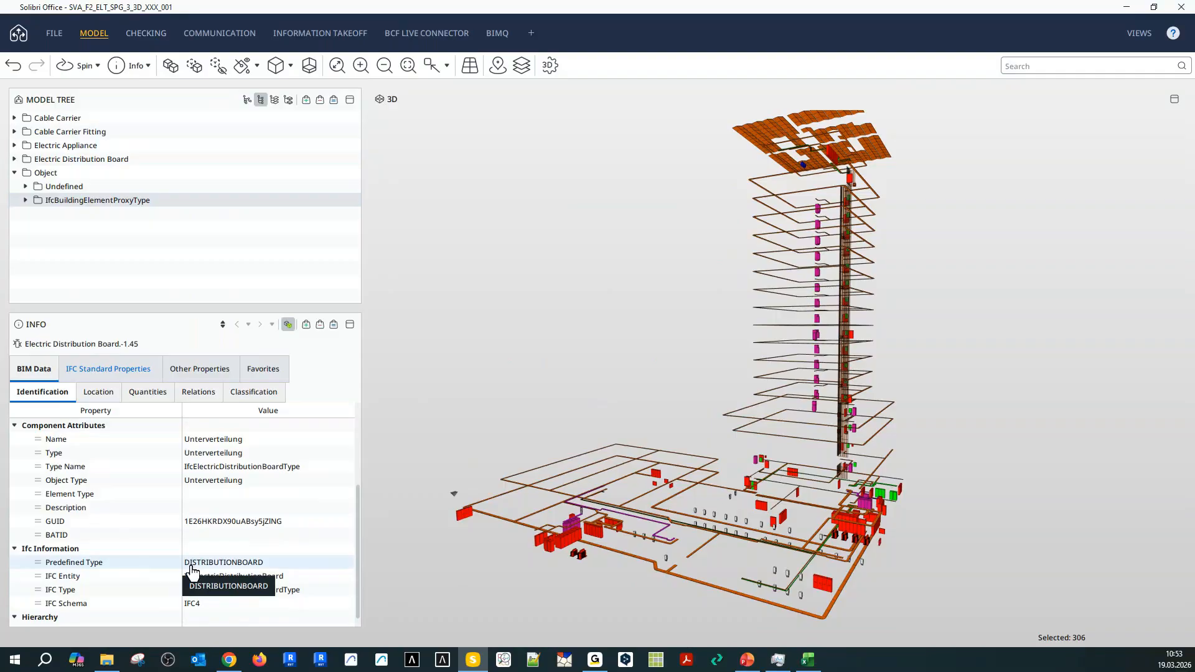
scroll(149, 448, up, 3)
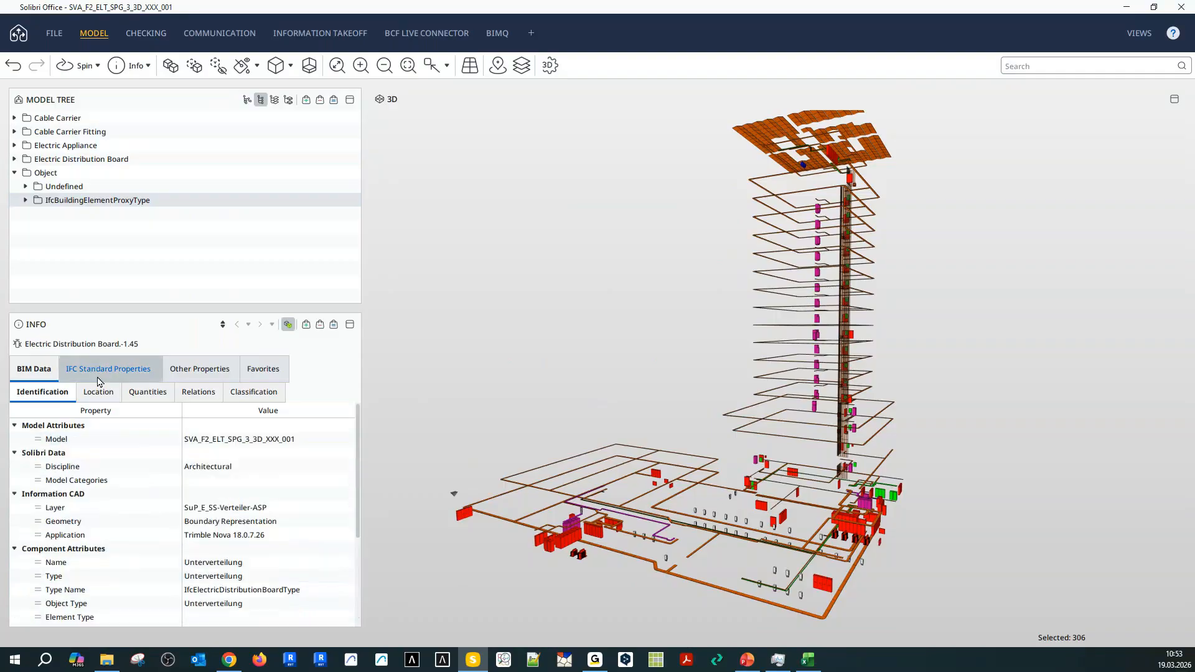
Review the distribution board's IFC standard properties and its custom Pset MEP properties.
click(100, 373)
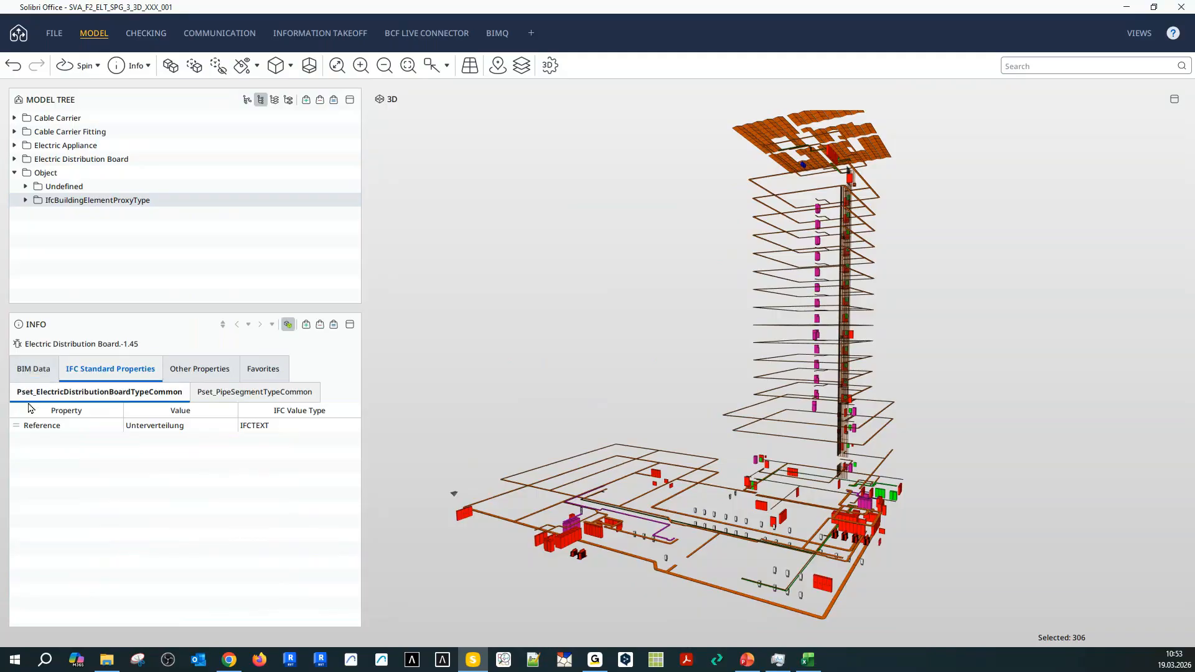
drag(661, 423, 647, 463)
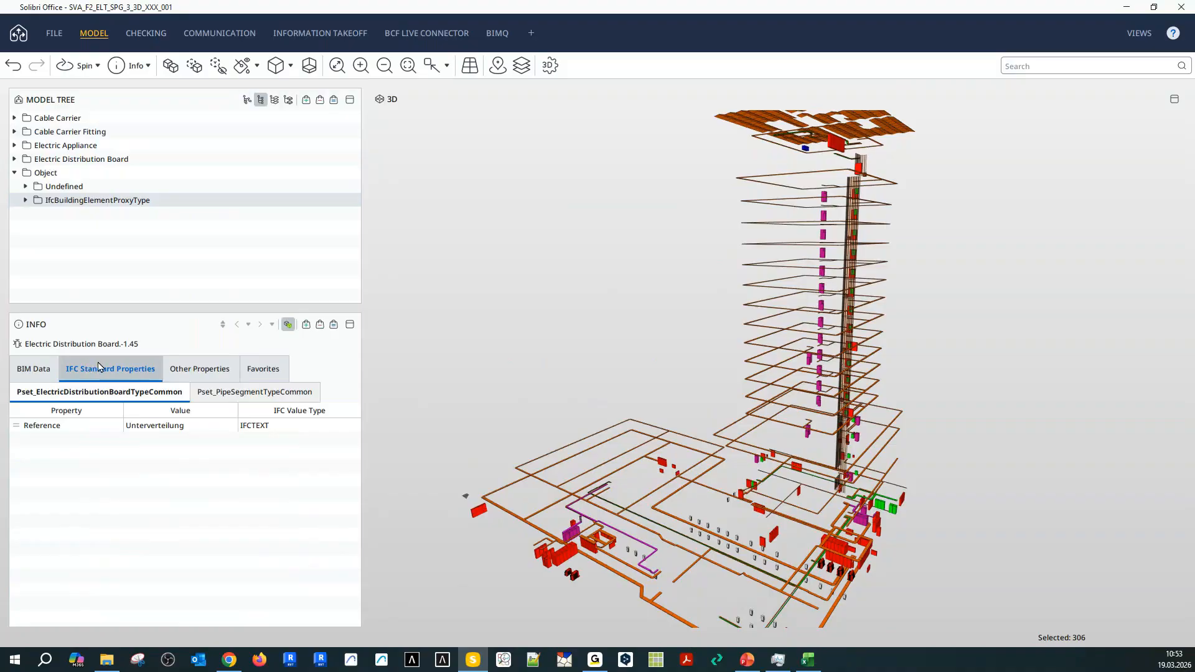
click(193, 368)
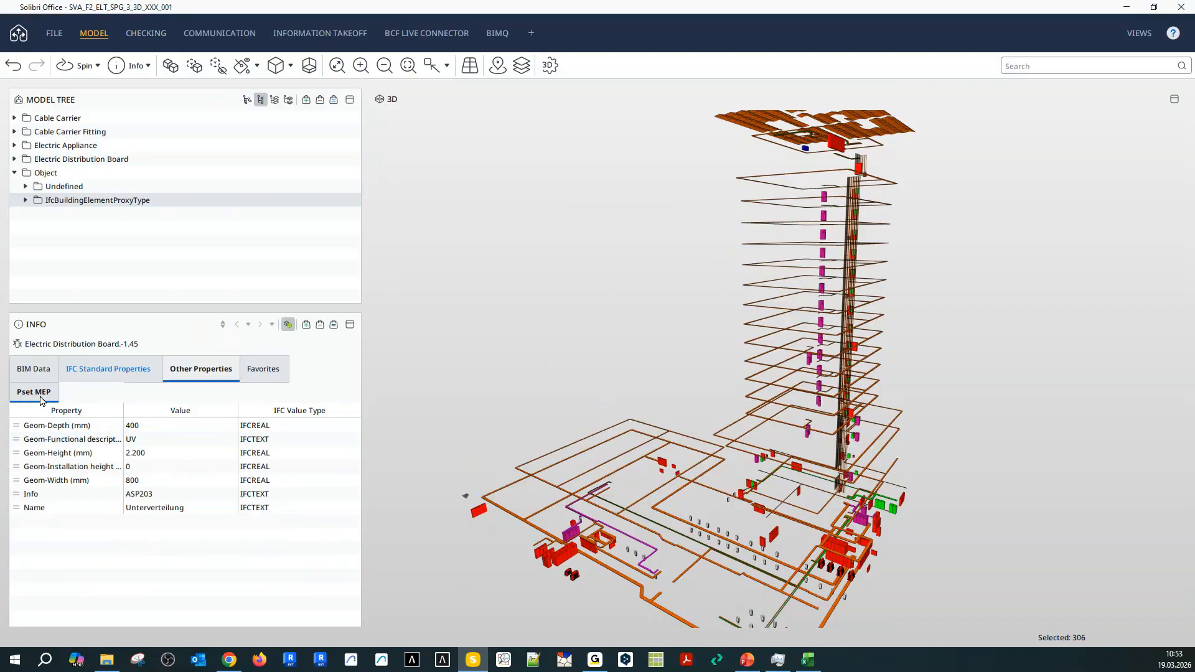
drag(585, 400, 651, 384)
Check the progress of the IFC import in BIMQ, and view the electrical model in Solibri again while waiting.
mouse_move(230, 664)
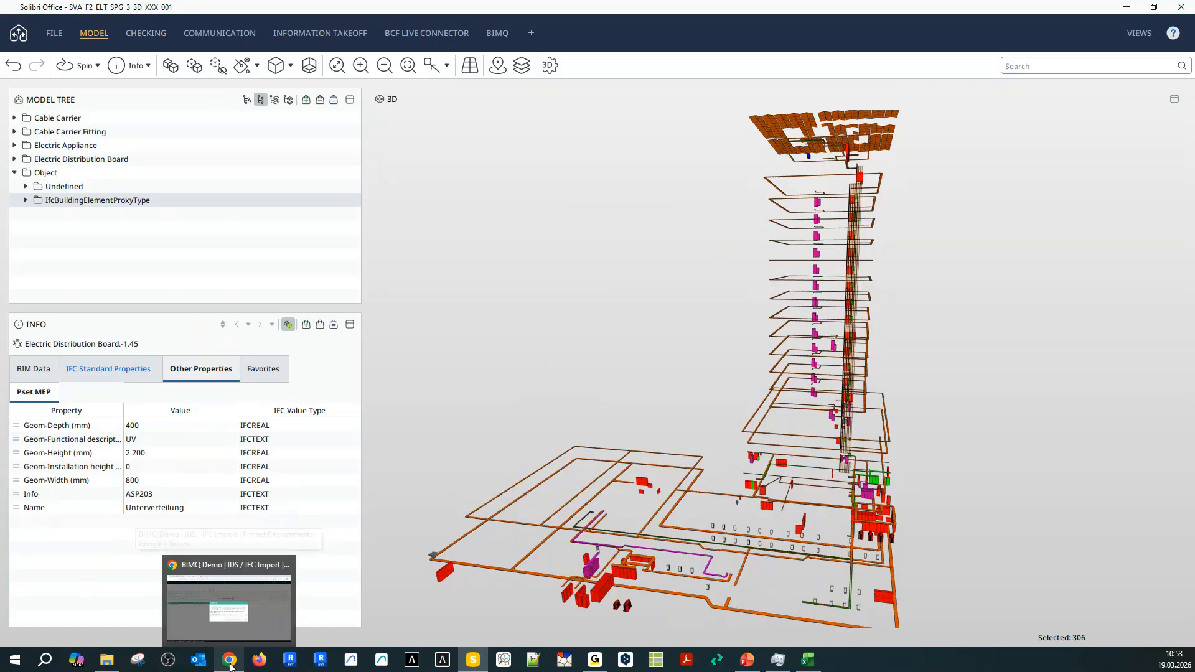
click(193, 594)
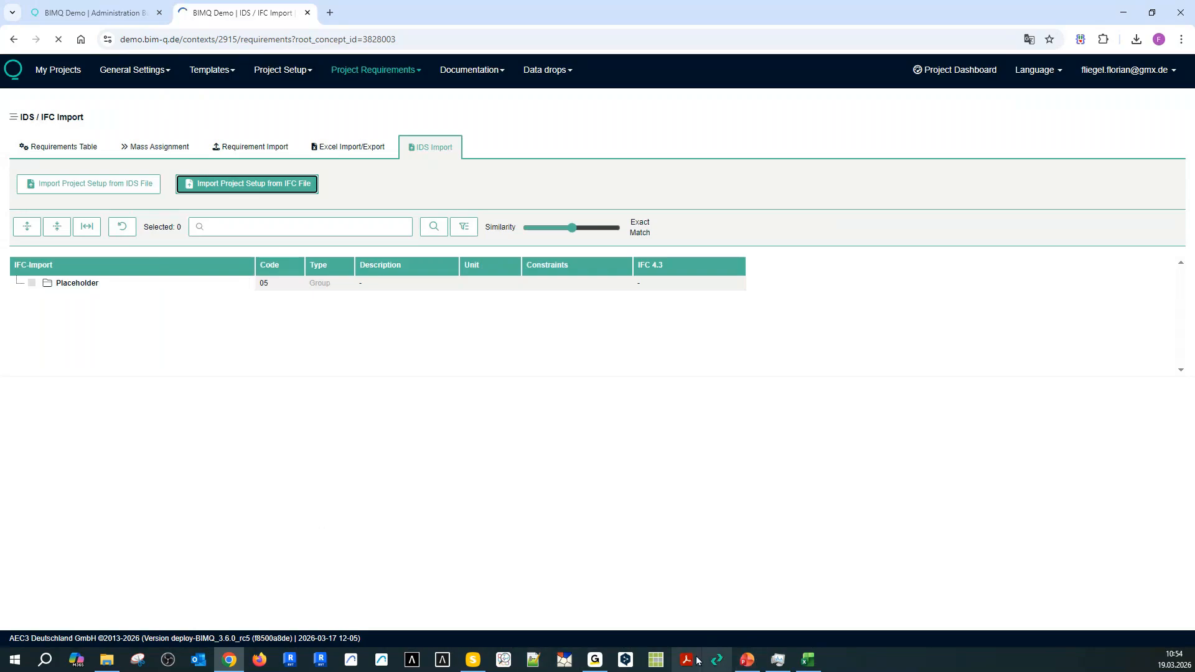
click(476, 664)
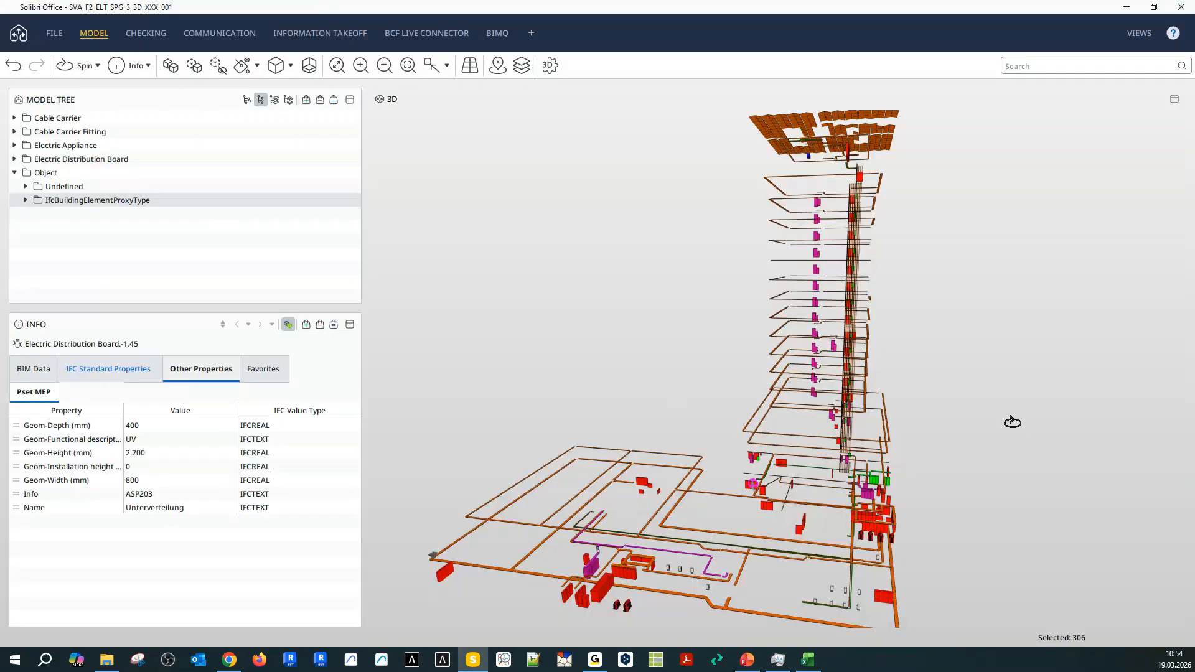
drag(1010, 421, 962, 494)
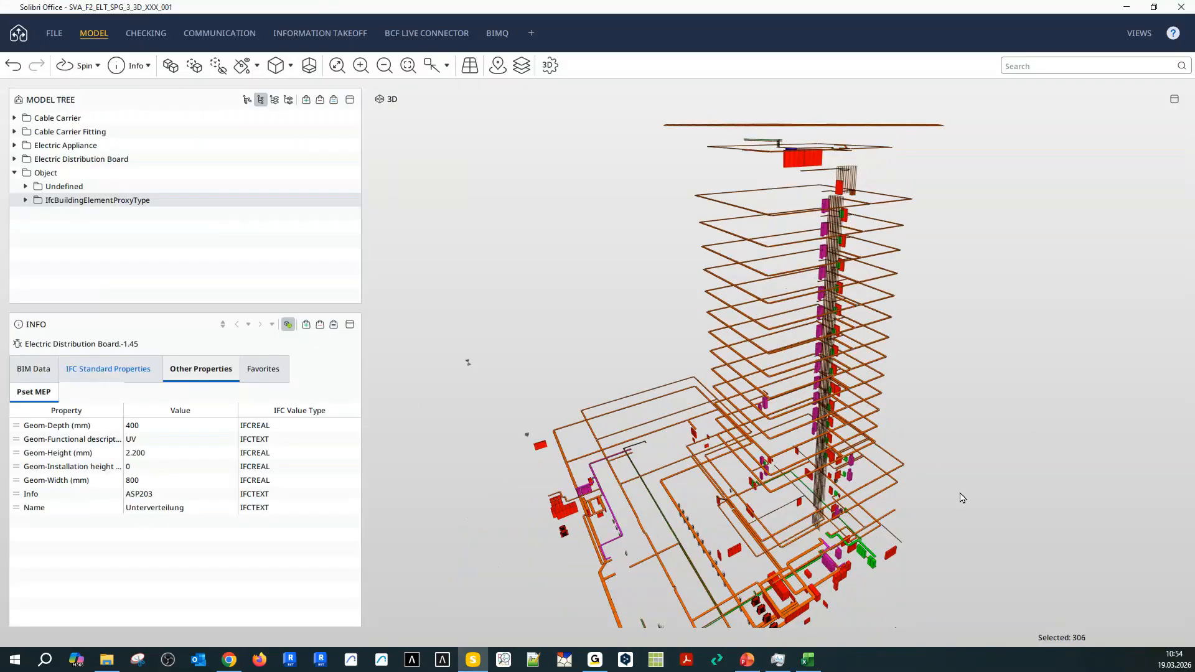
middle_drag(962, 493, 994, 422)
scroll(763, 485, down, 1)
drag(843, 573, 908, 529)
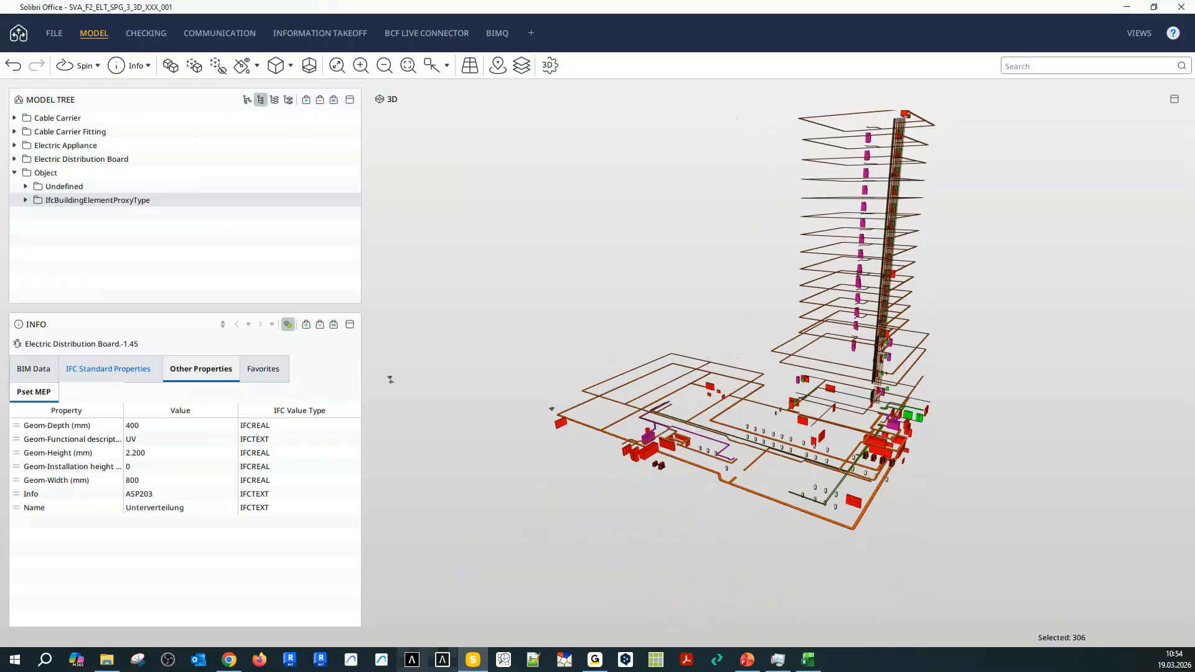
Return to BIMQ in the browser and dismiss the IFC import report.
click(227, 662)
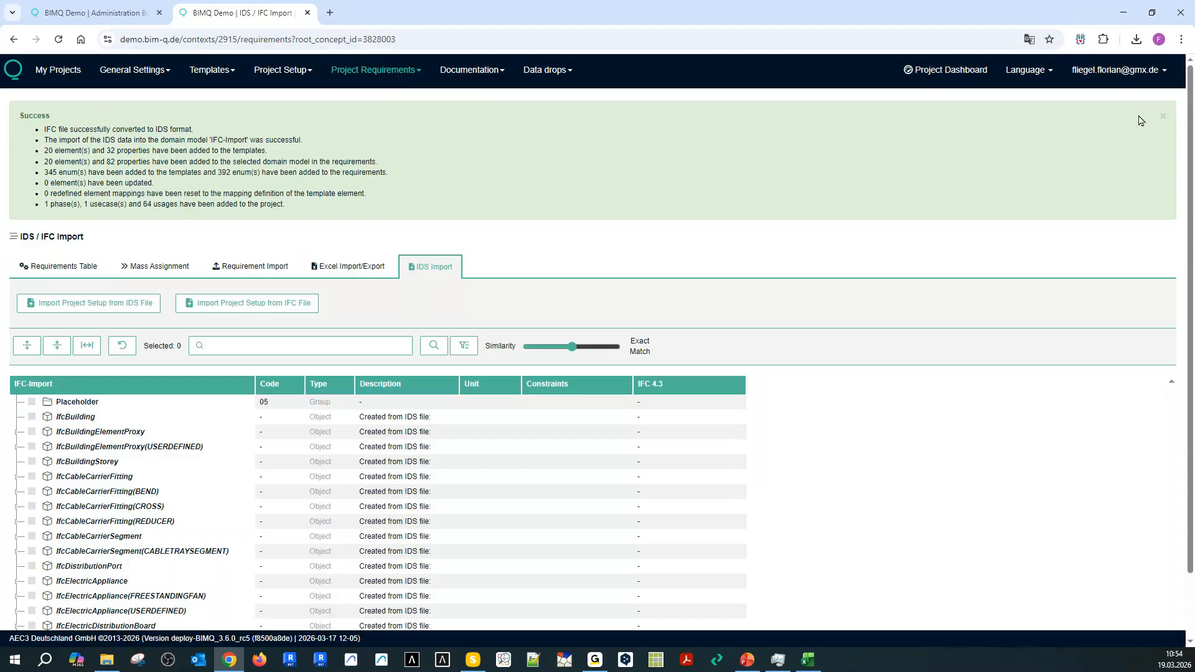
click(1163, 117)
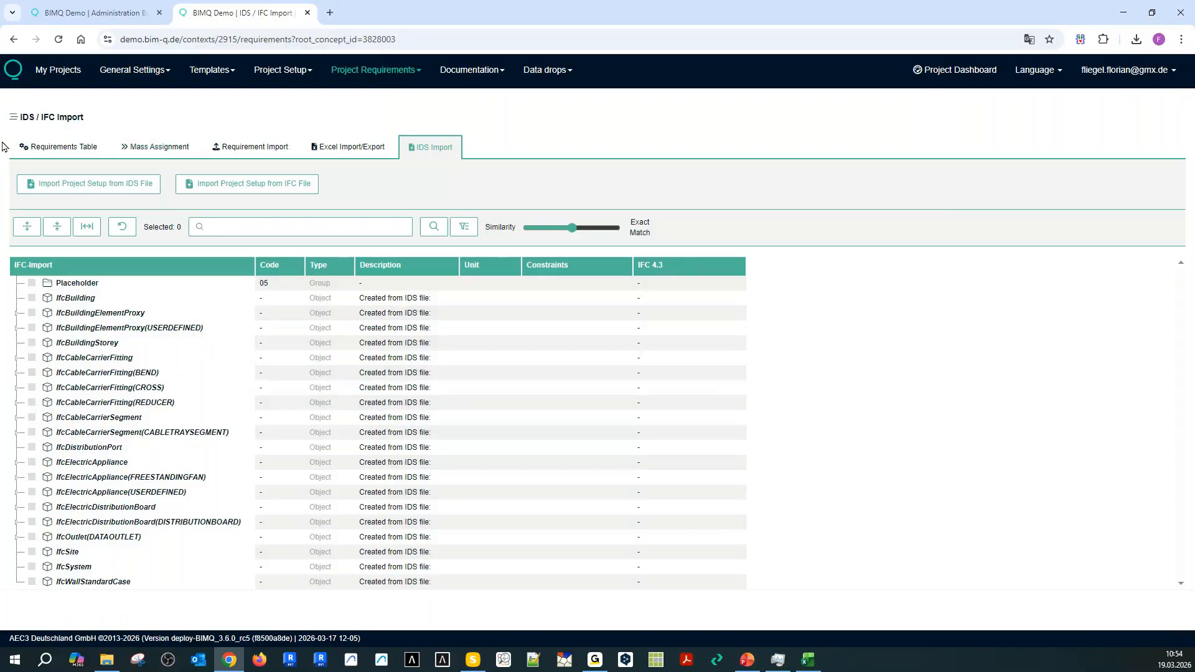
Show the IFC 4 Add2 mappings instead of IFC 4.3 in the requirements table and widen the Constraints column.
click(33, 151)
click(181, 176)
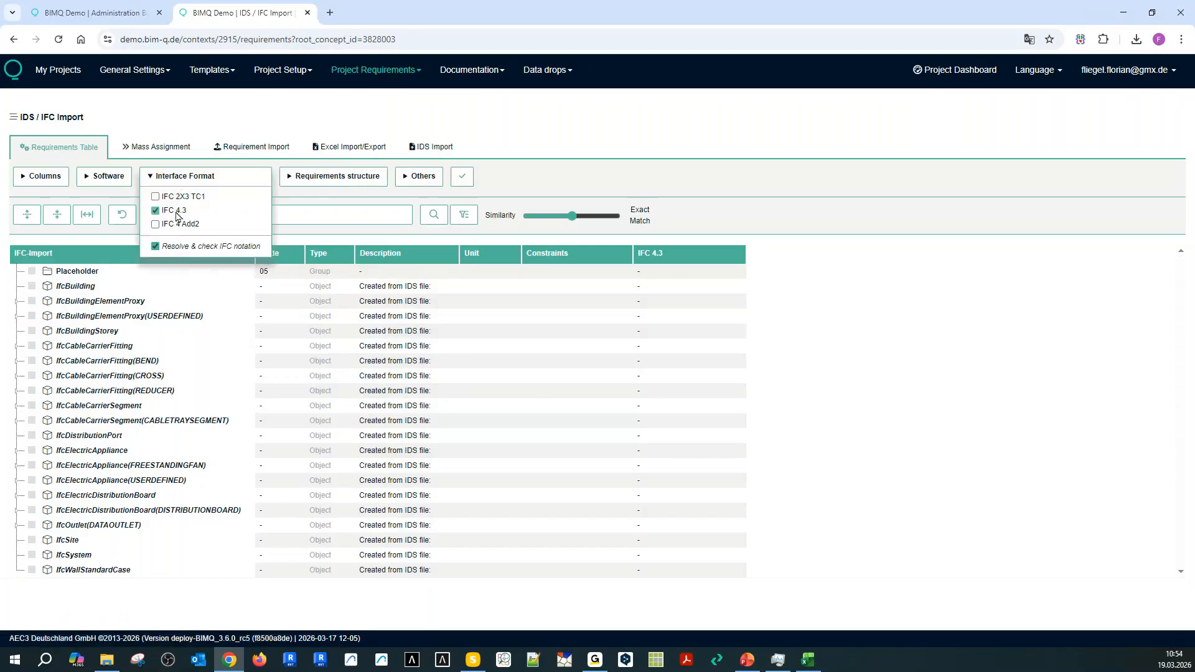
click(155, 224)
click(156, 210)
click(461, 179)
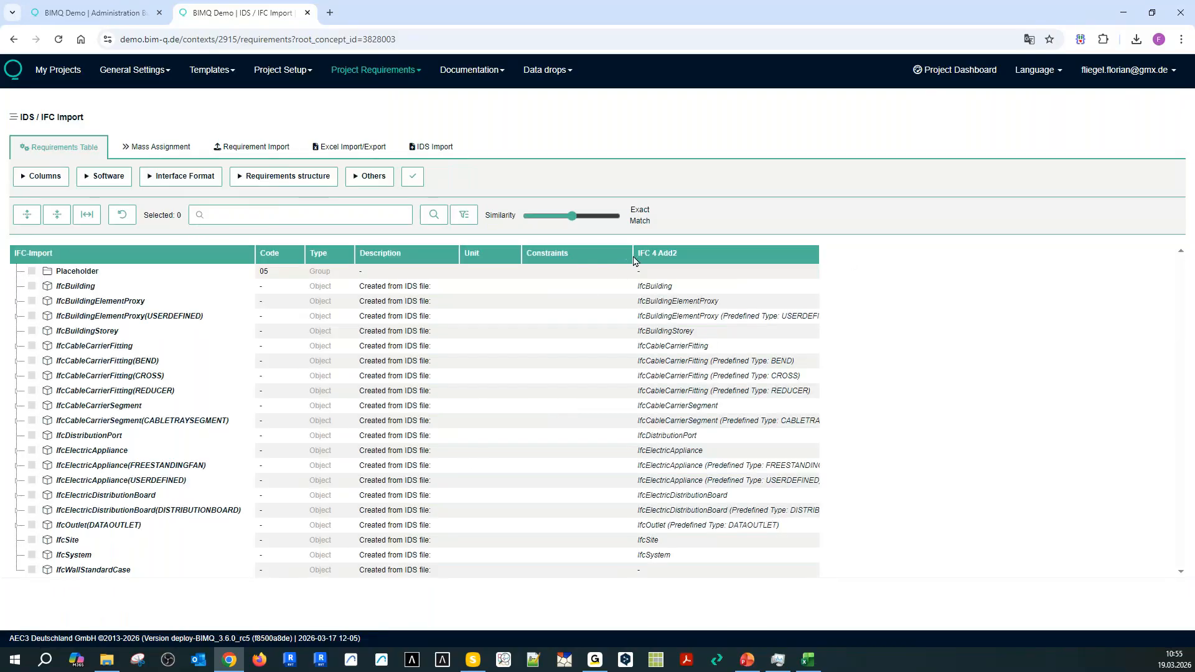
drag(631, 255, 669, 257)
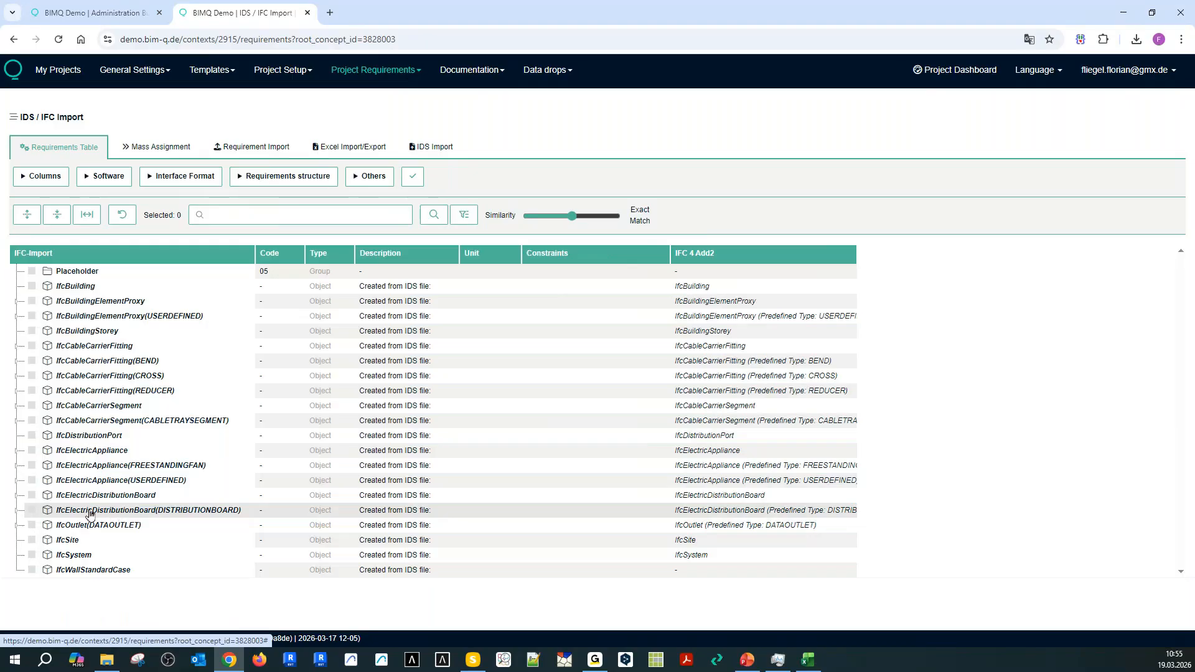
Examine the property facets, constraints and IFC mappings imported for IfcElectricDistributionBoard(DISTRIBUTIONBOARD).
click(13, 511)
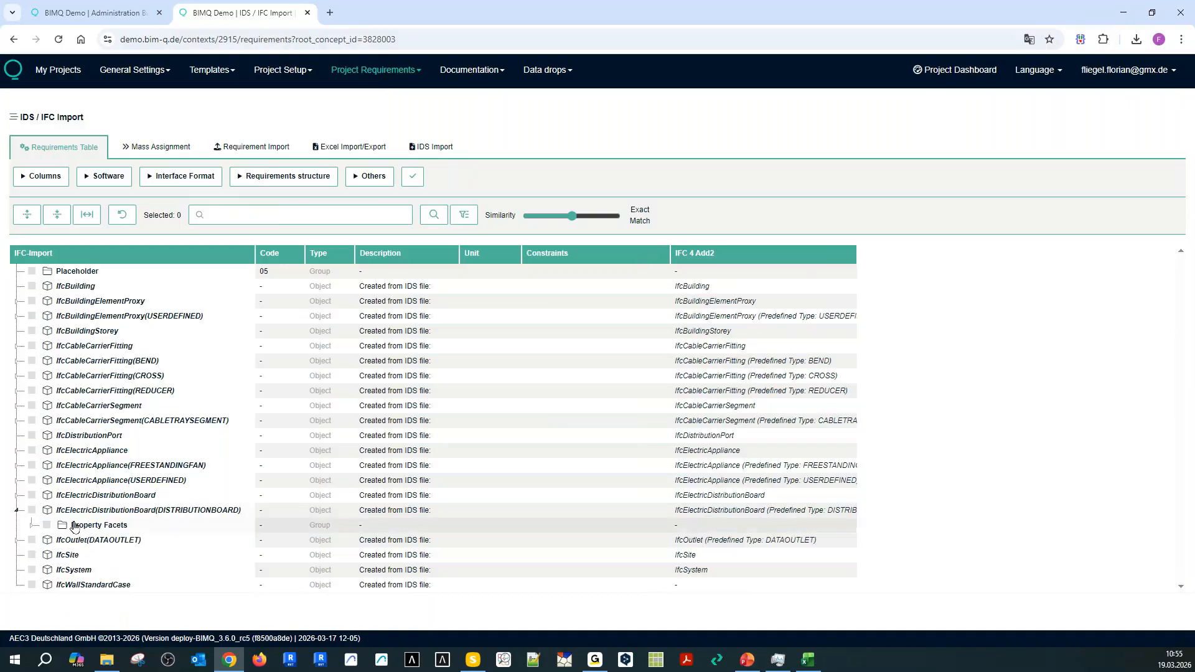
click(30, 525)
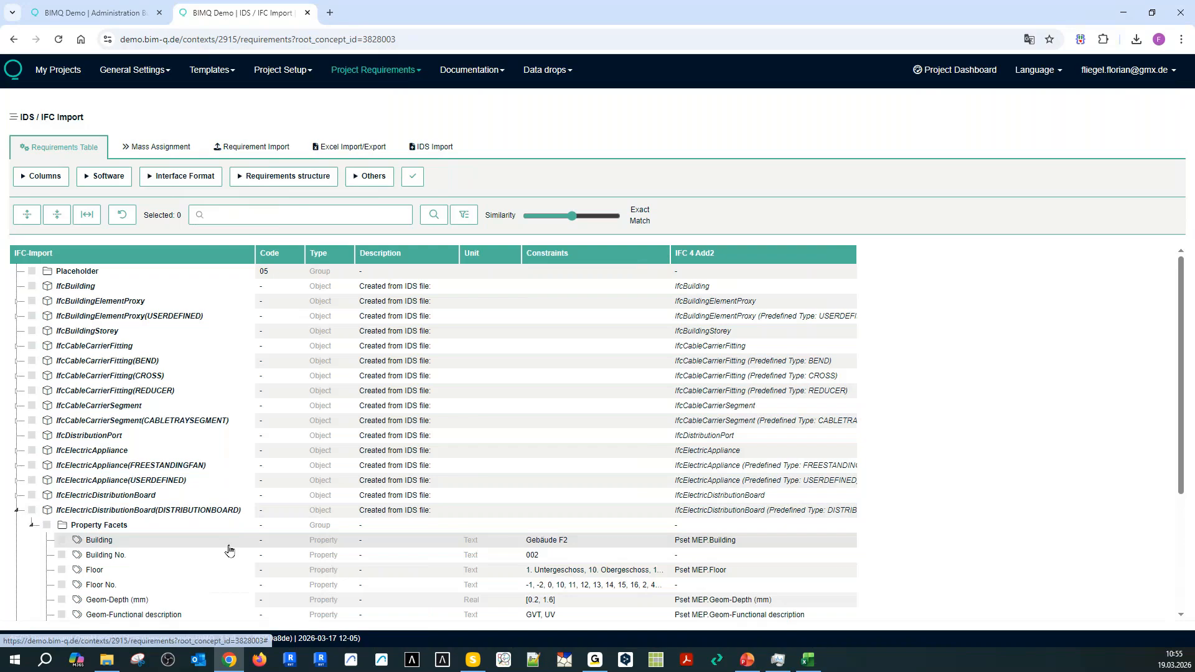
scroll(229, 550, down, 3)
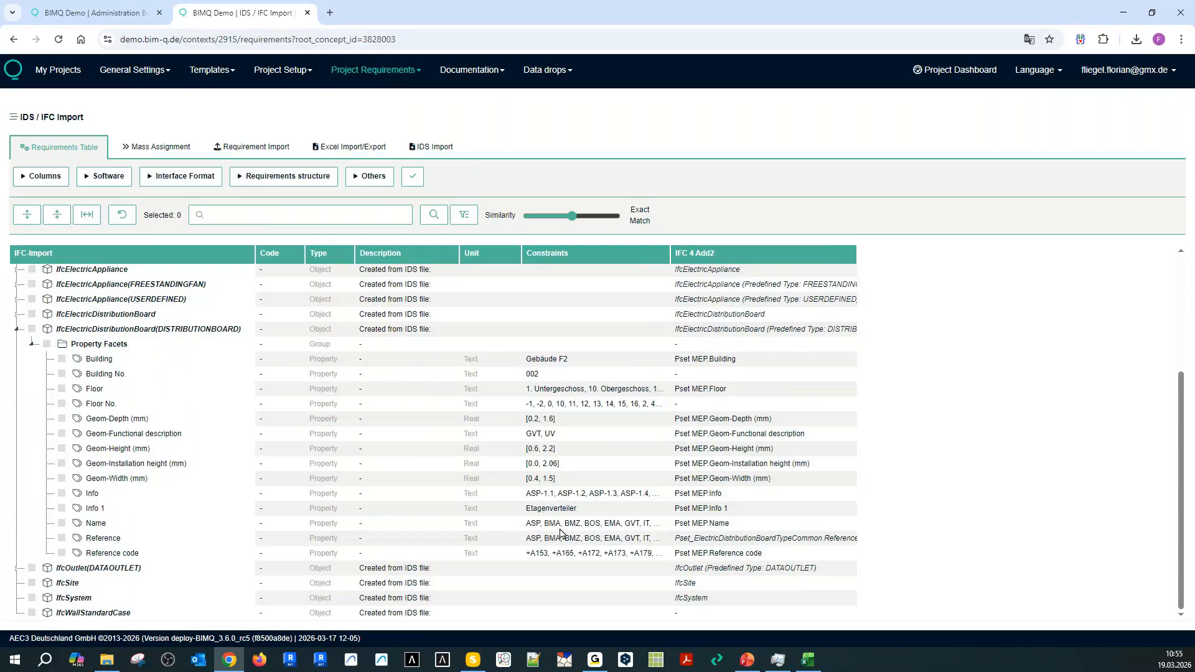
click(543, 447)
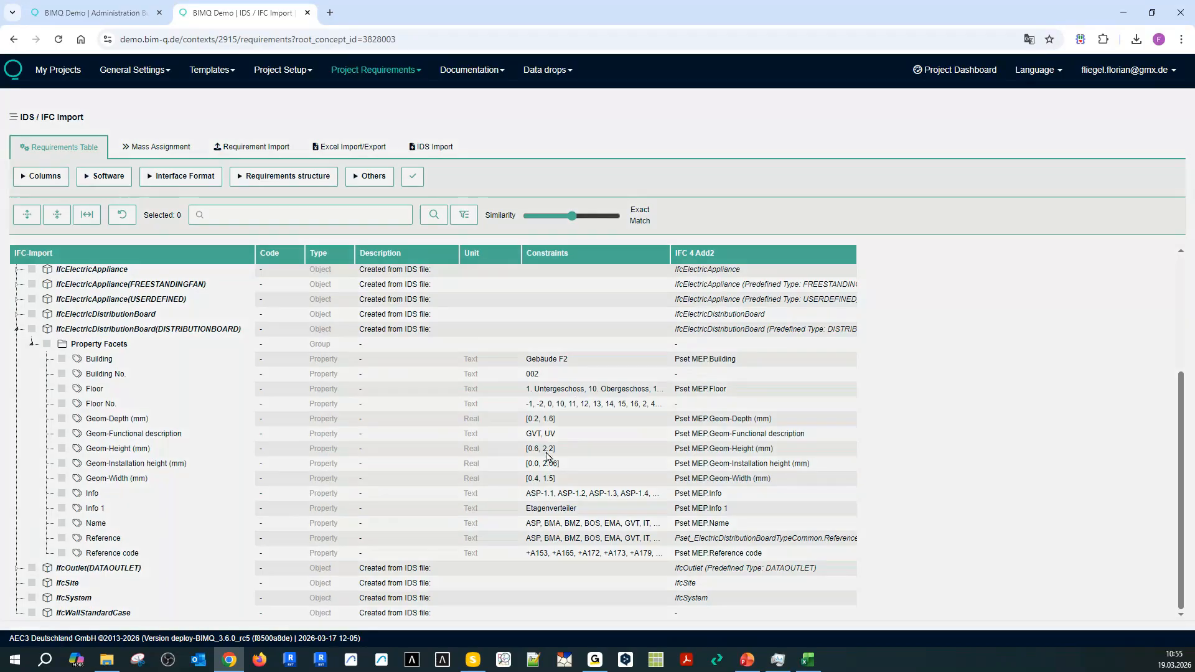
click(839, 521)
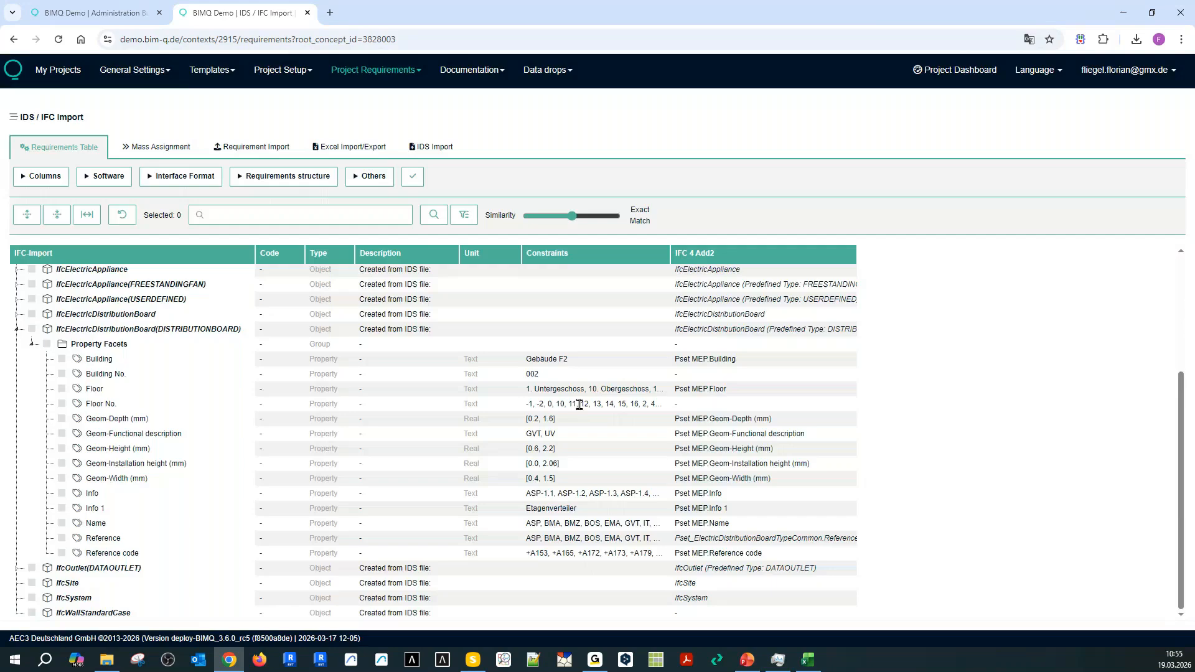
Review the enumeration constraints of the distribution board's Floor No. property, and collapse its property facets.
click(578, 404)
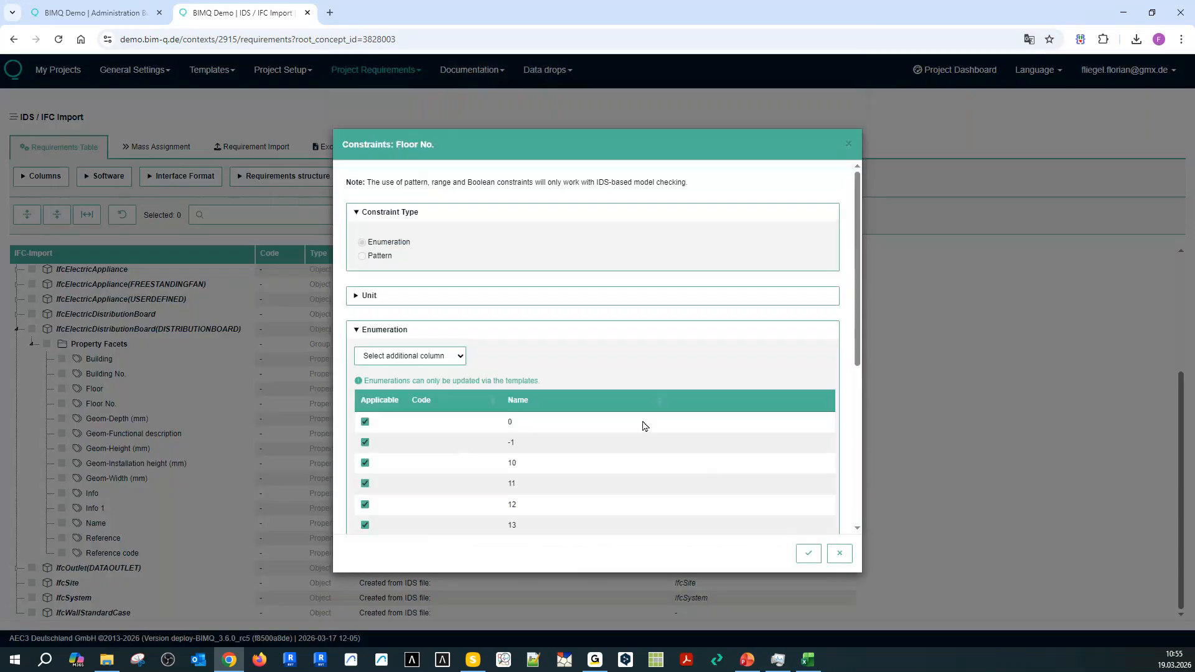
click(839, 553)
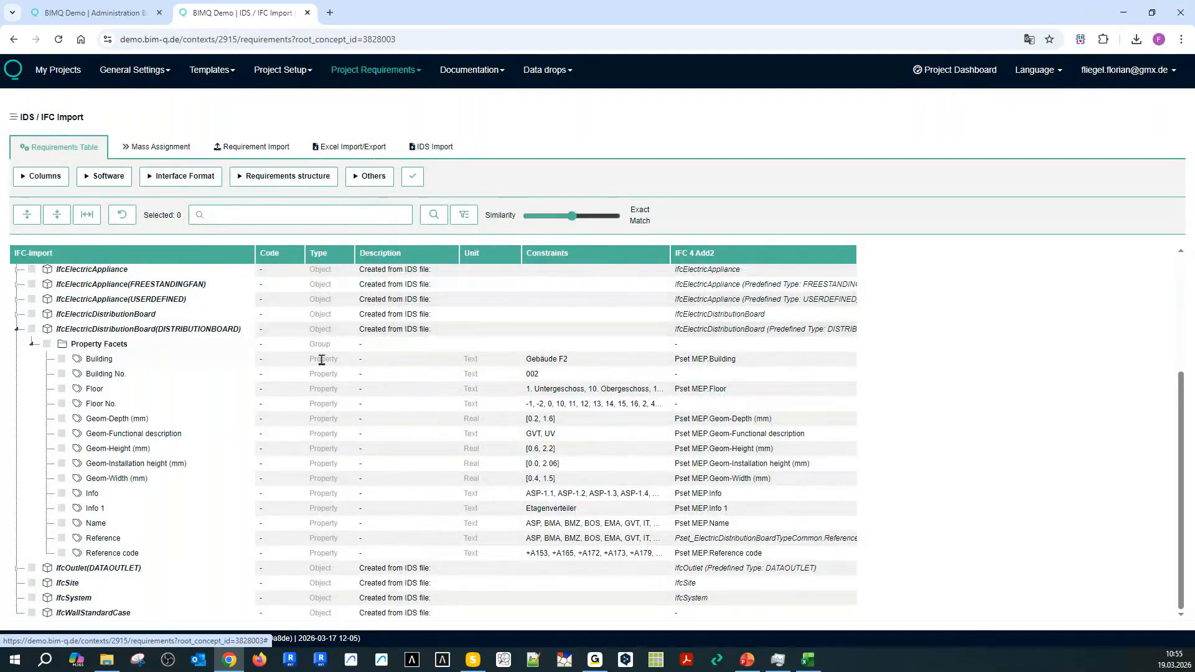
click(31, 343)
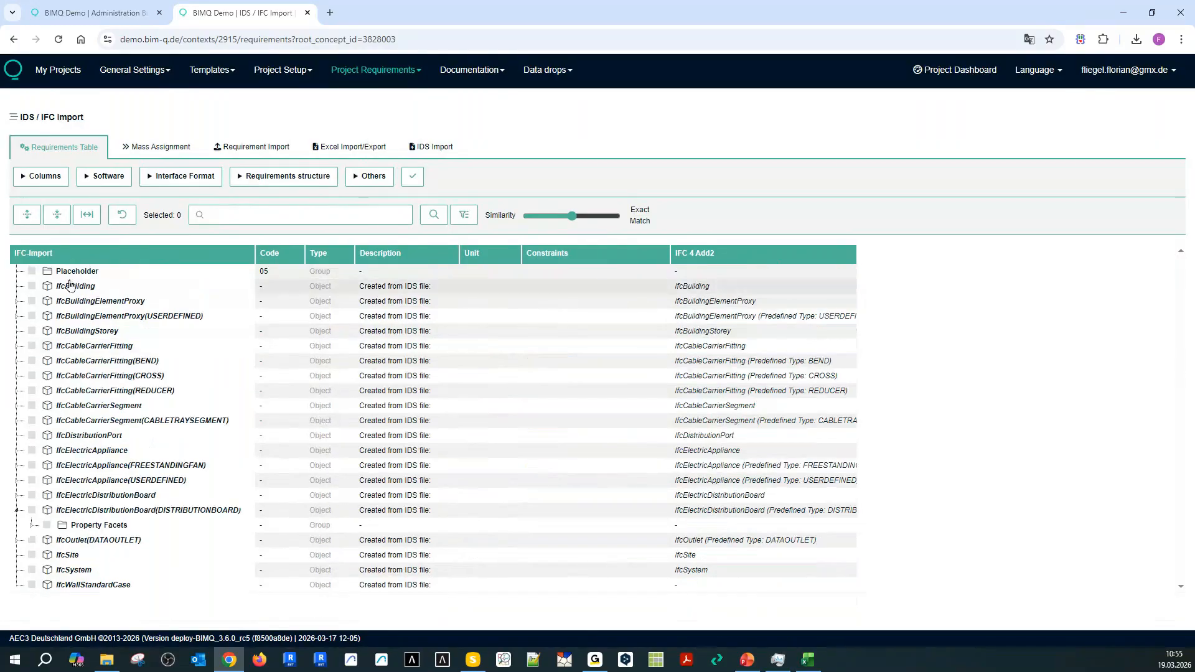
Switch to the Administration Building project and show the requirements table of its architectural model.
click(87, 12)
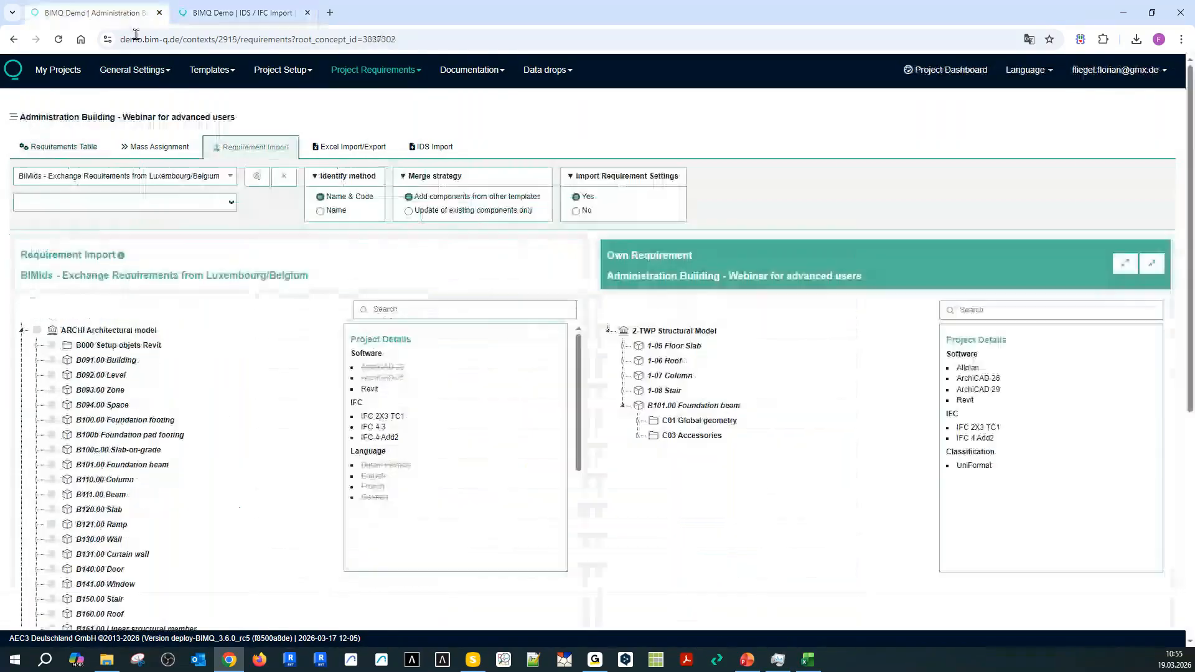
click(385, 70)
click(398, 129)
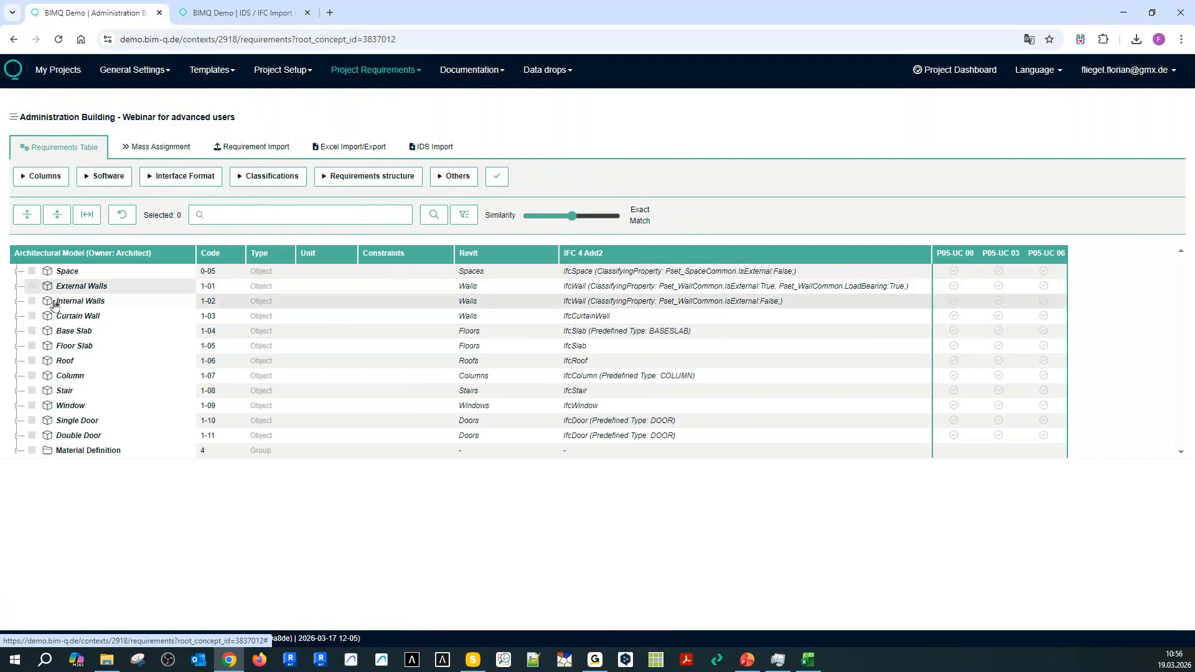
Compare the IFC 4 Add2 mappings and classifying properties of External Walls and Internal Walls, leaving both objects deselected.
click(32, 286)
click(32, 301)
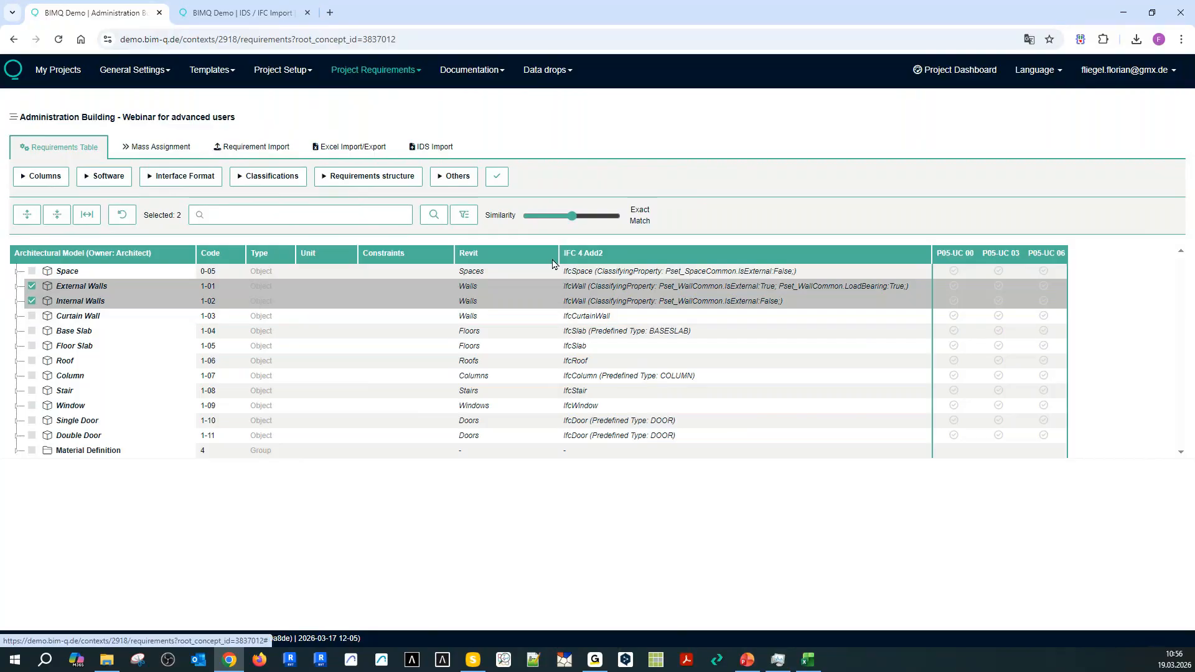
click(578, 286)
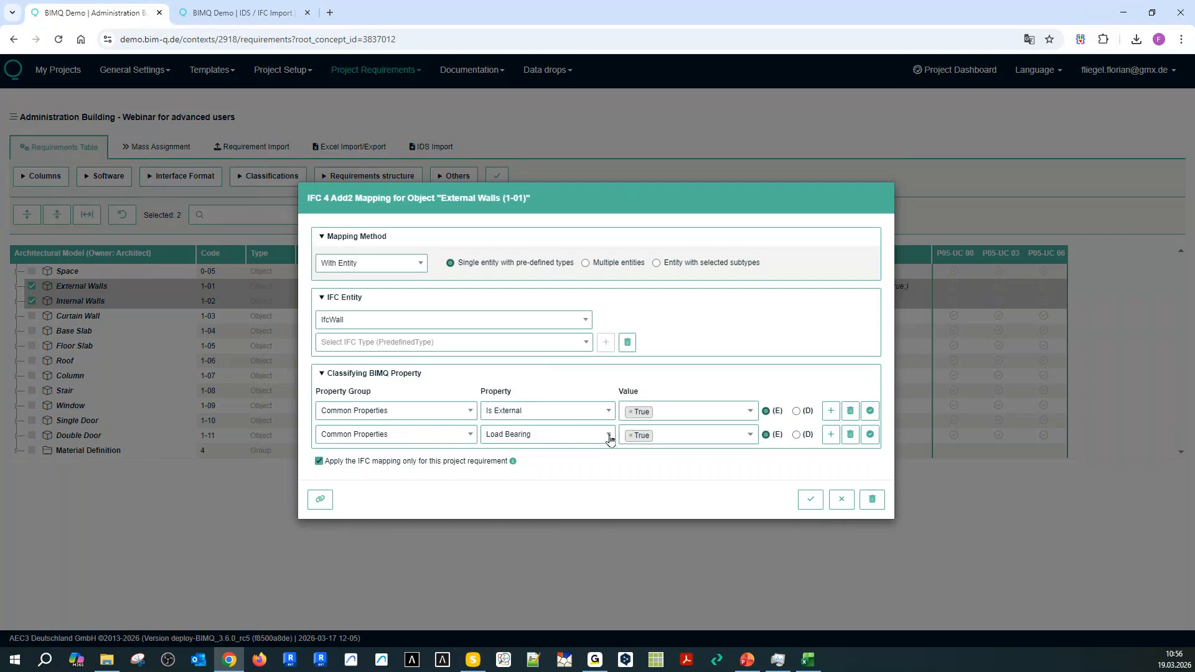
click(845, 503)
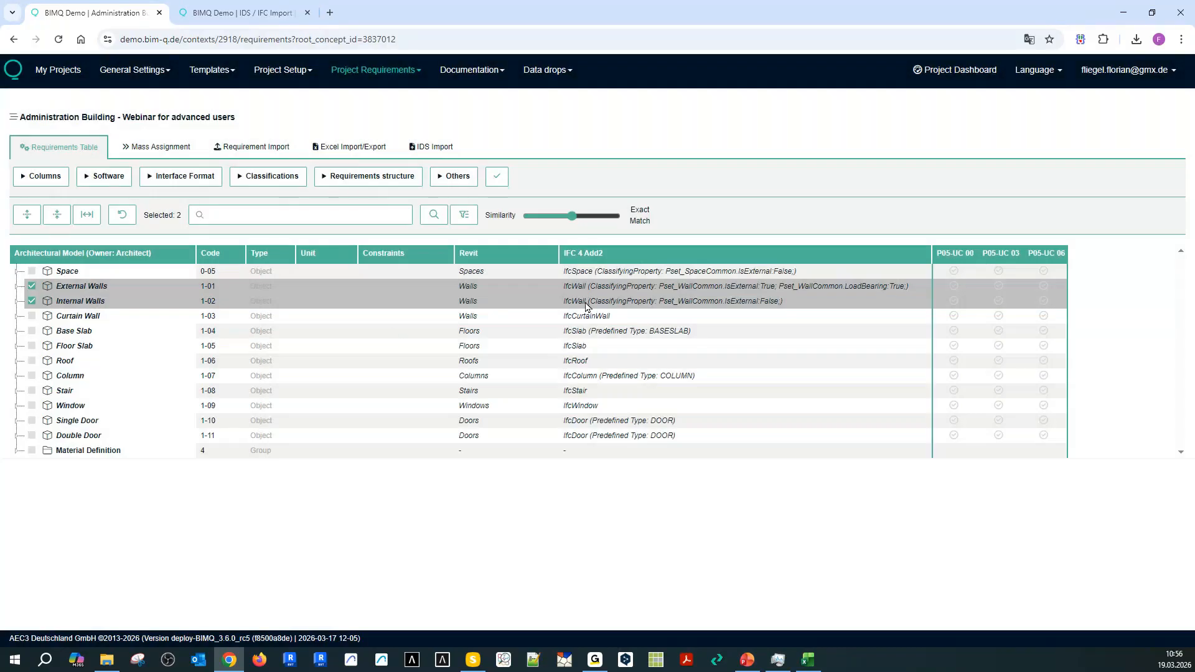
click(585, 305)
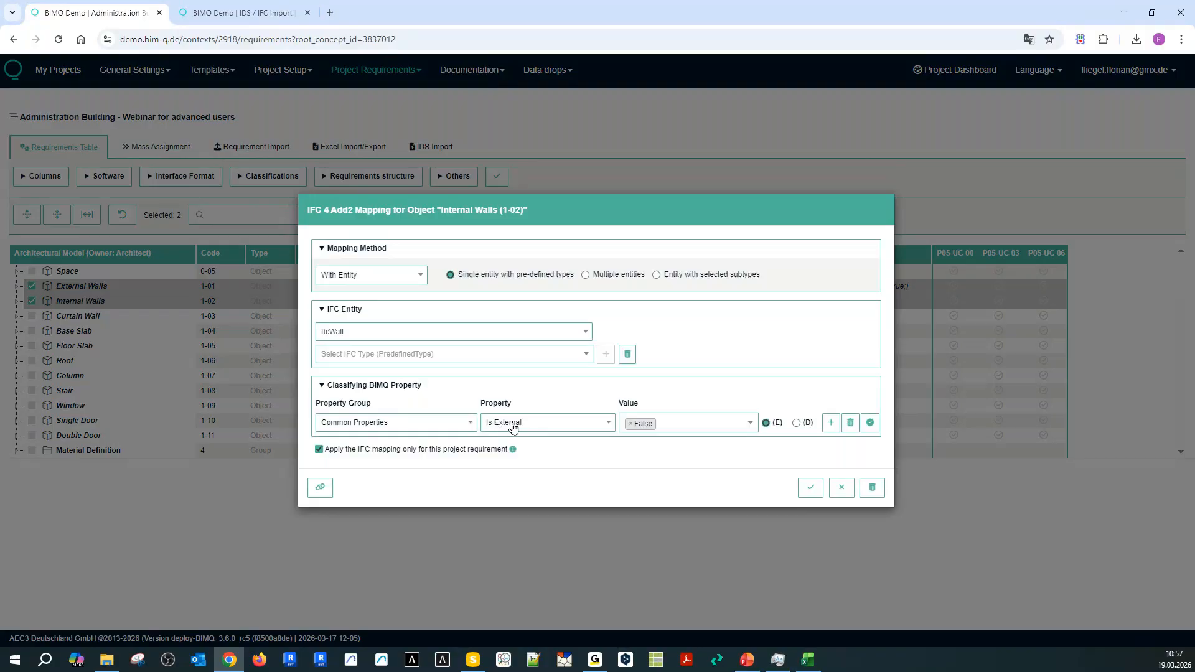
click(840, 492)
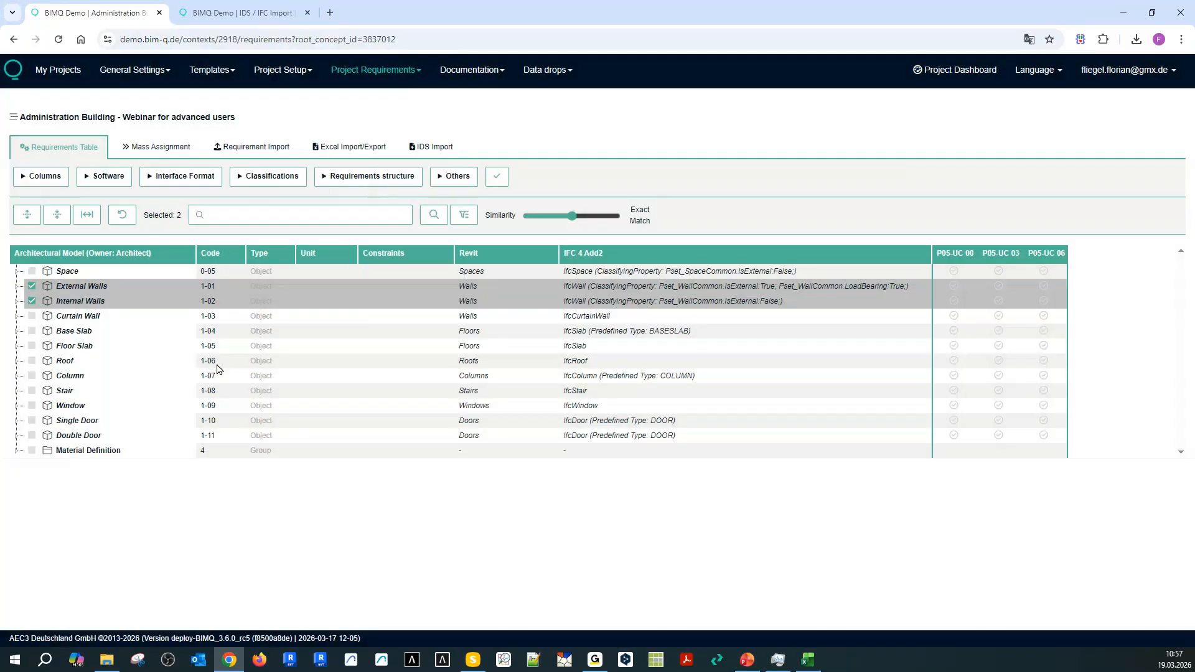
click(33, 302)
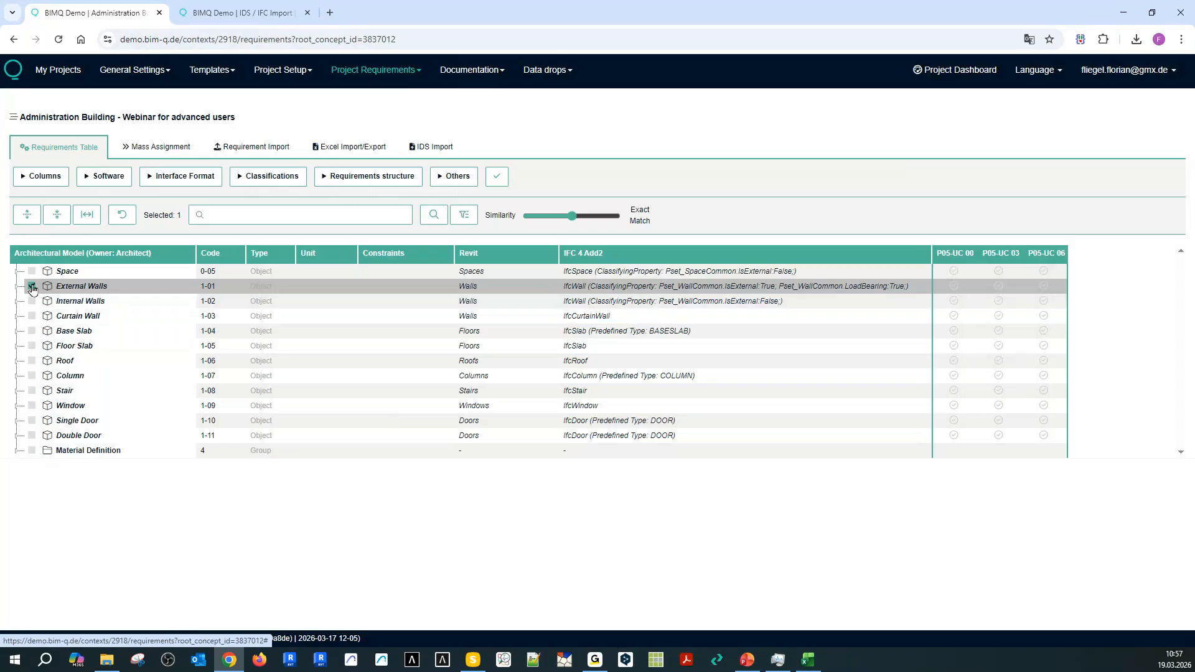
click(32, 286)
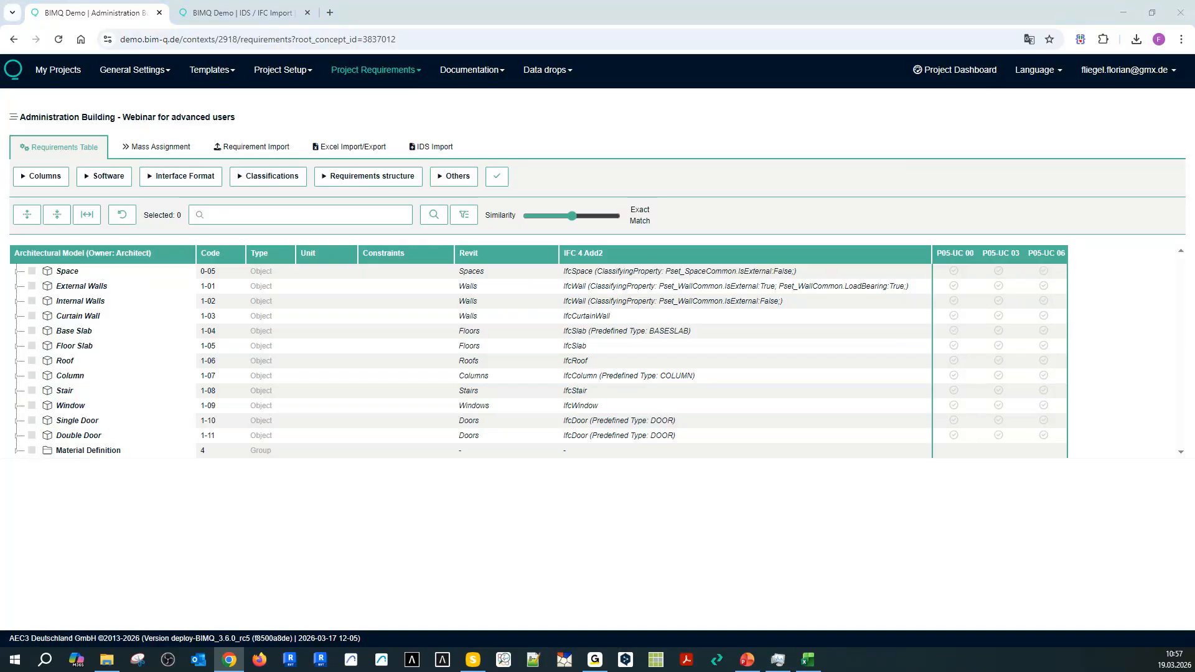
click(62, 474)
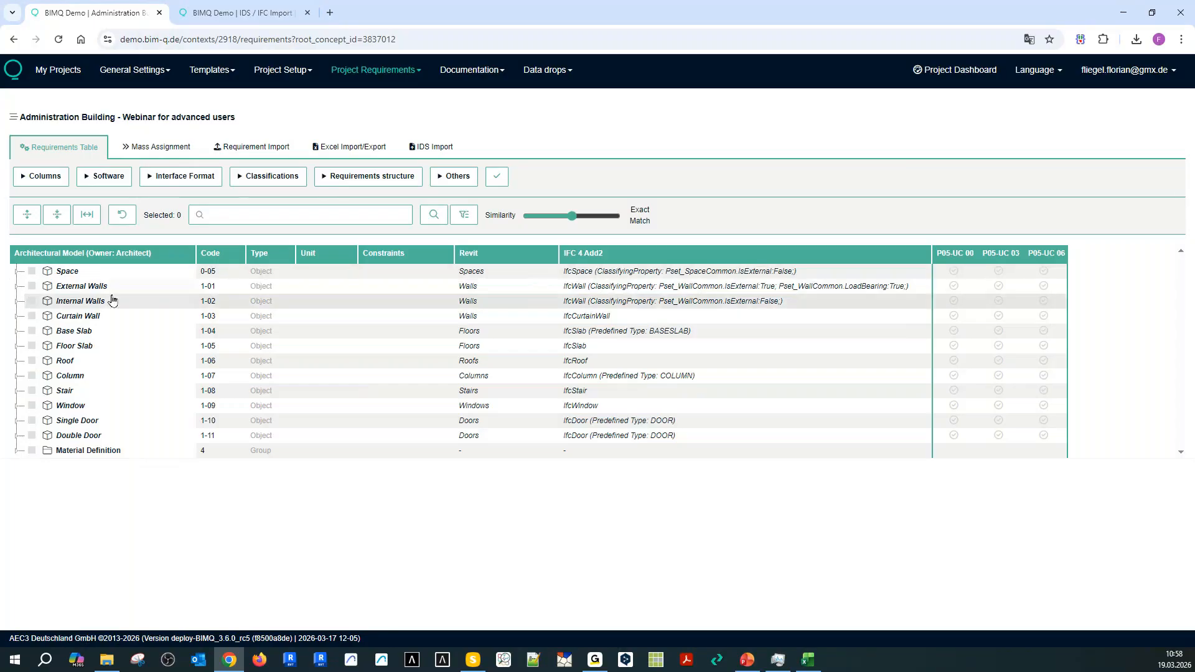
Review the Space object's Identification and Base Quantities properties, including the value range constraint of Net Floor Area.
click(15, 272)
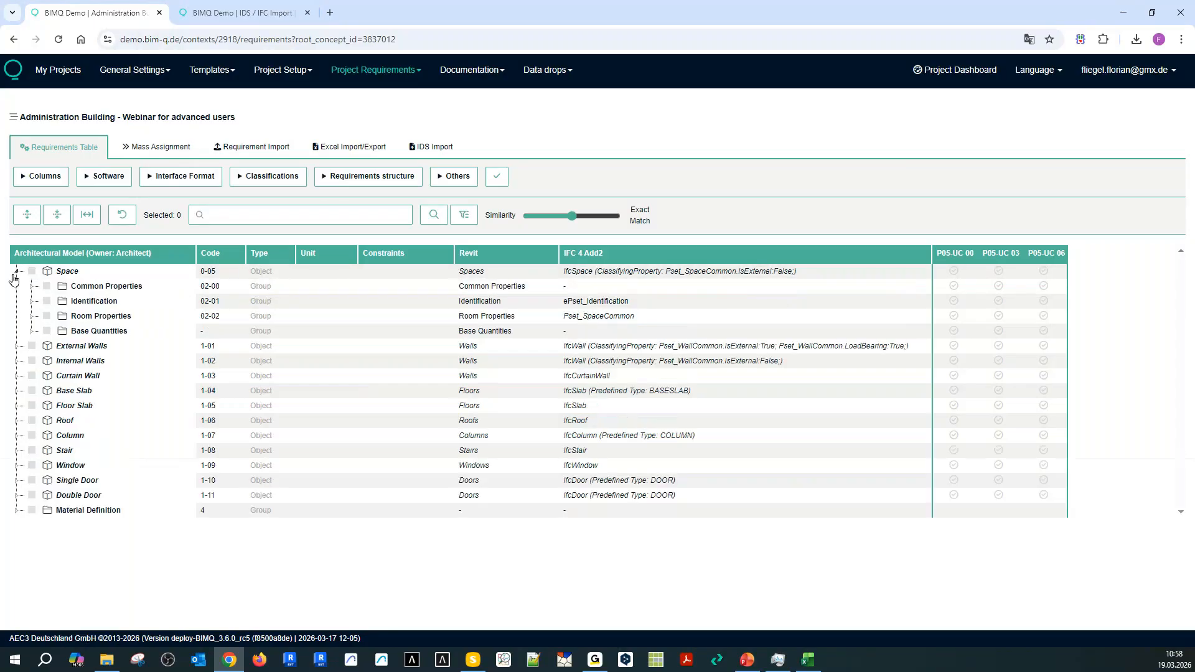
click(31, 302)
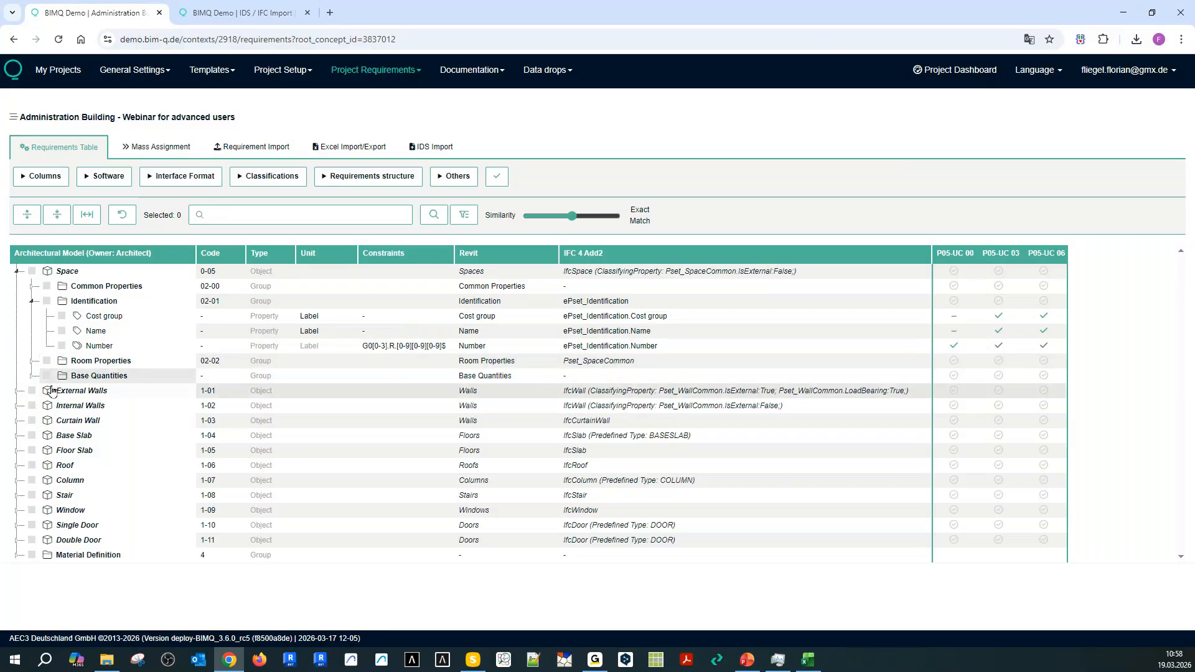
click(31, 376)
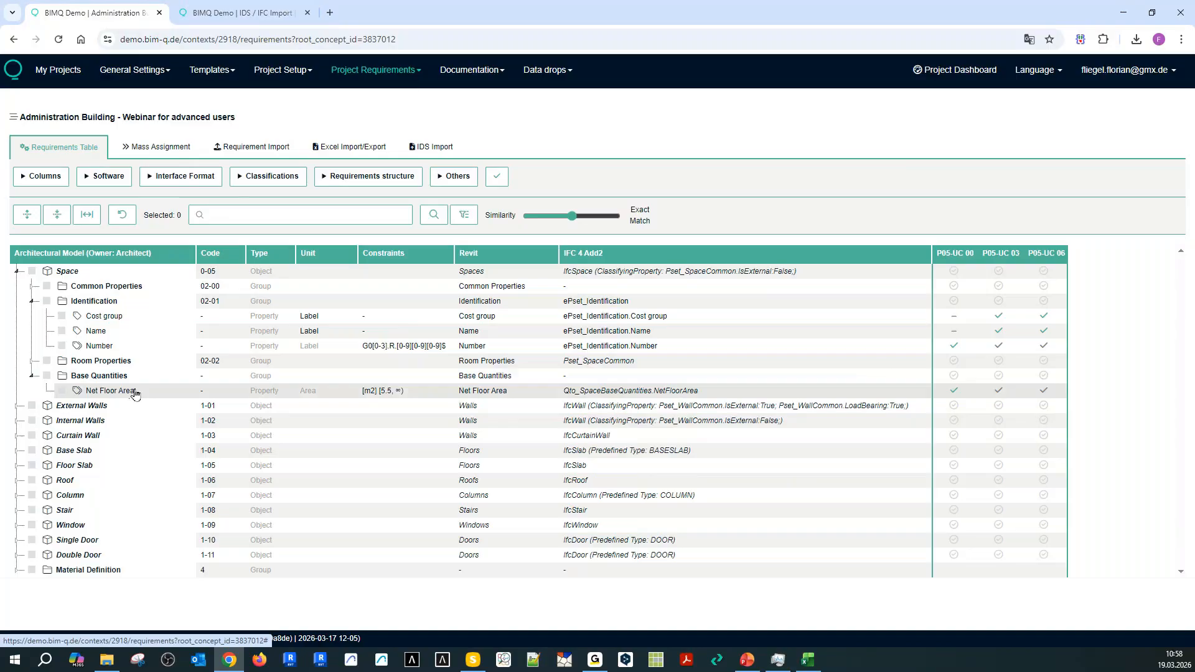
click(392, 392)
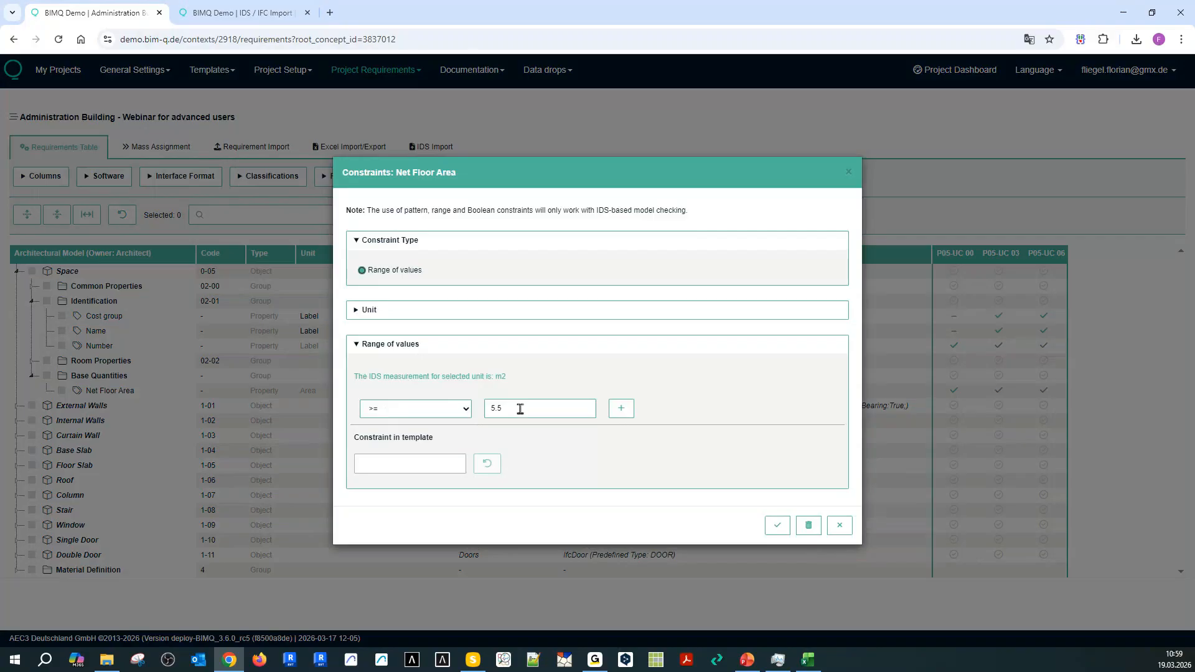
click(780, 527)
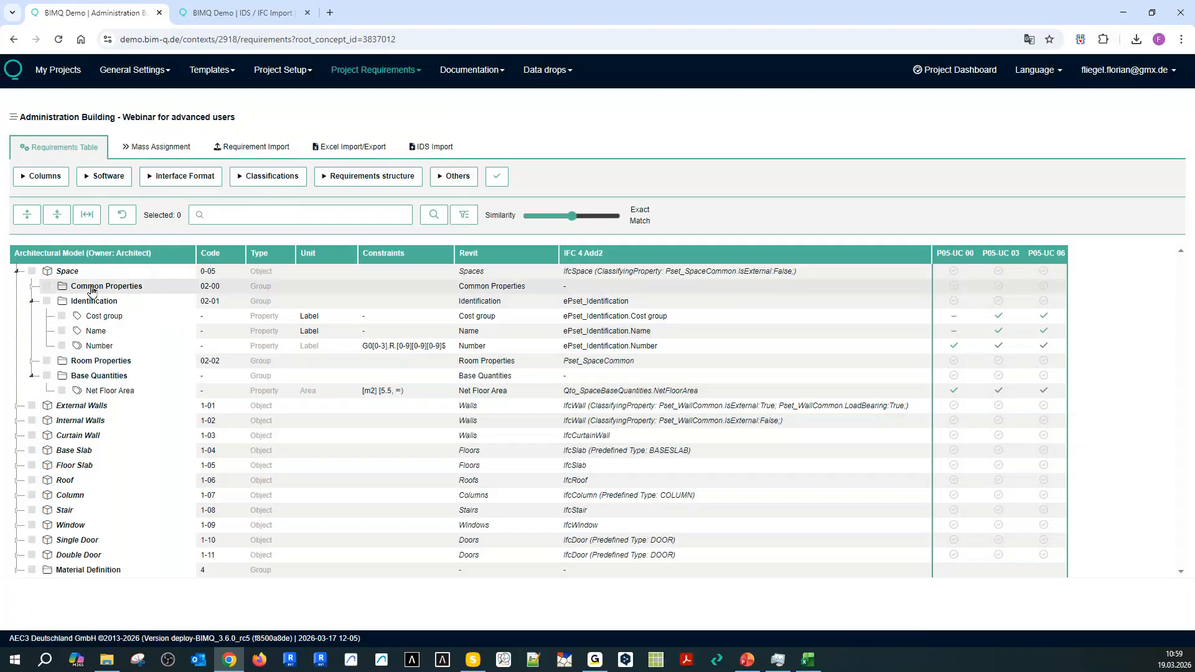
Review the Common Properties of External Walls, including the value range constraint of the selected Thermal Transmittance property.
click(14, 405)
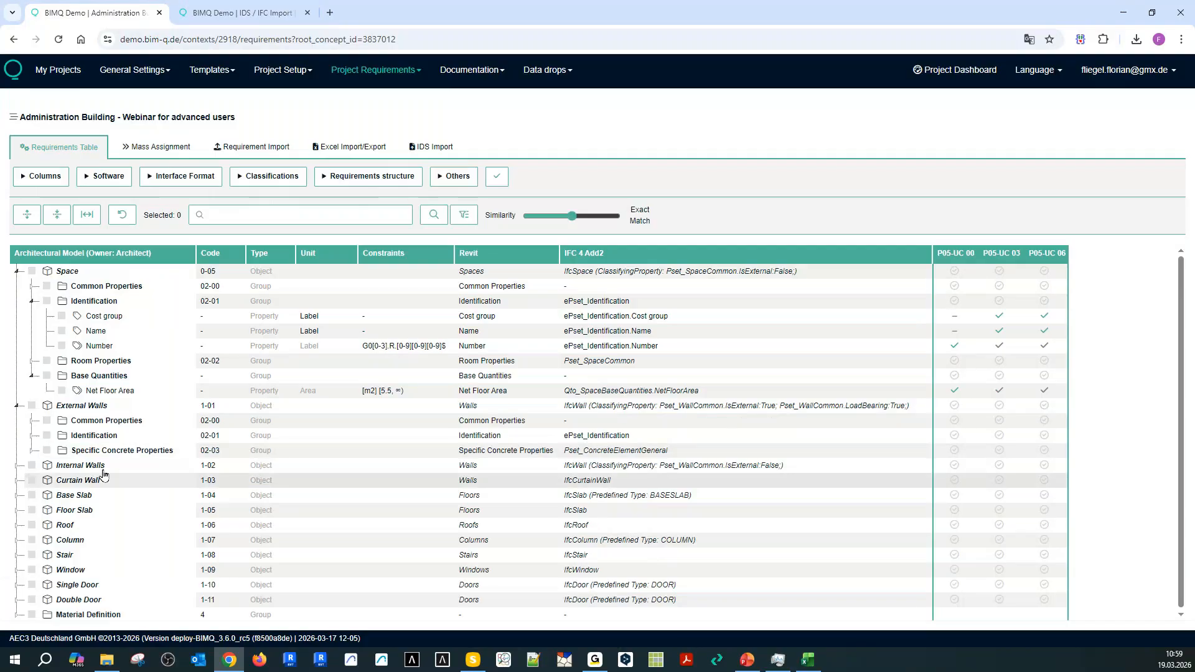
click(16, 271)
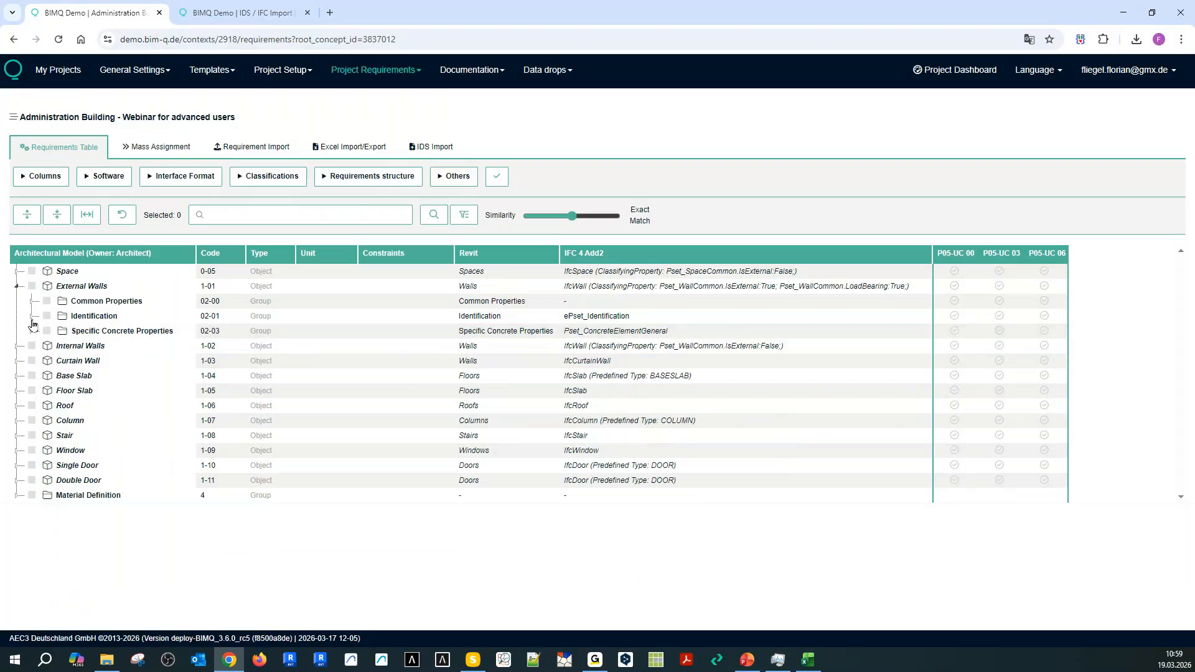
click(29, 301)
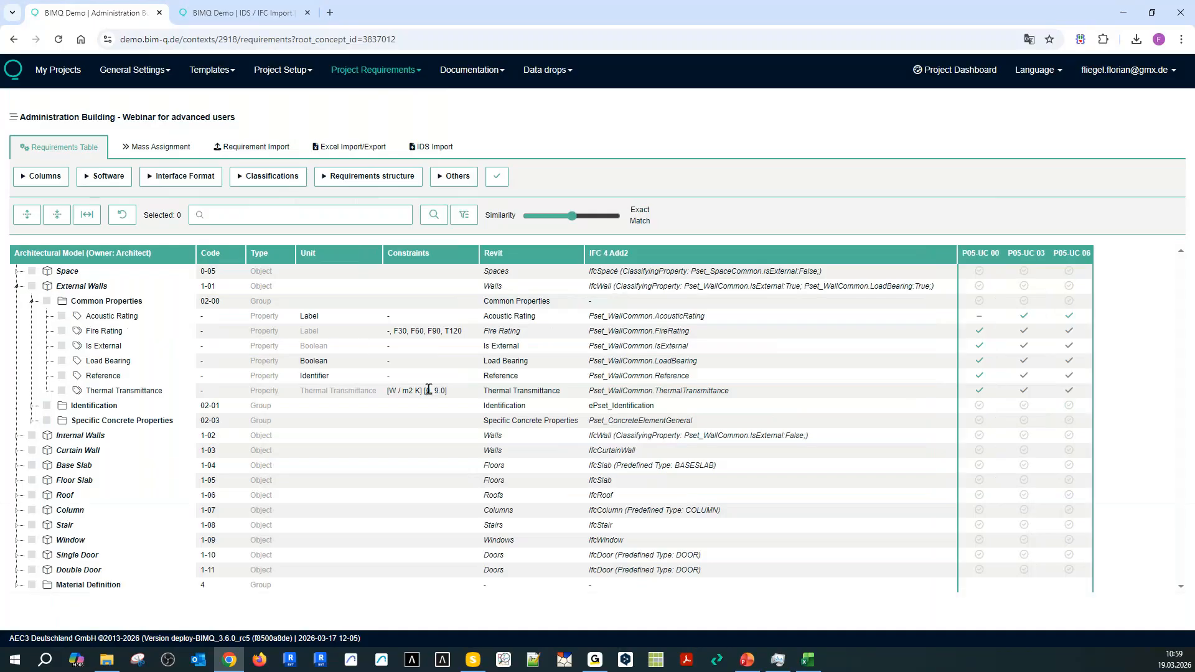
click(61, 390)
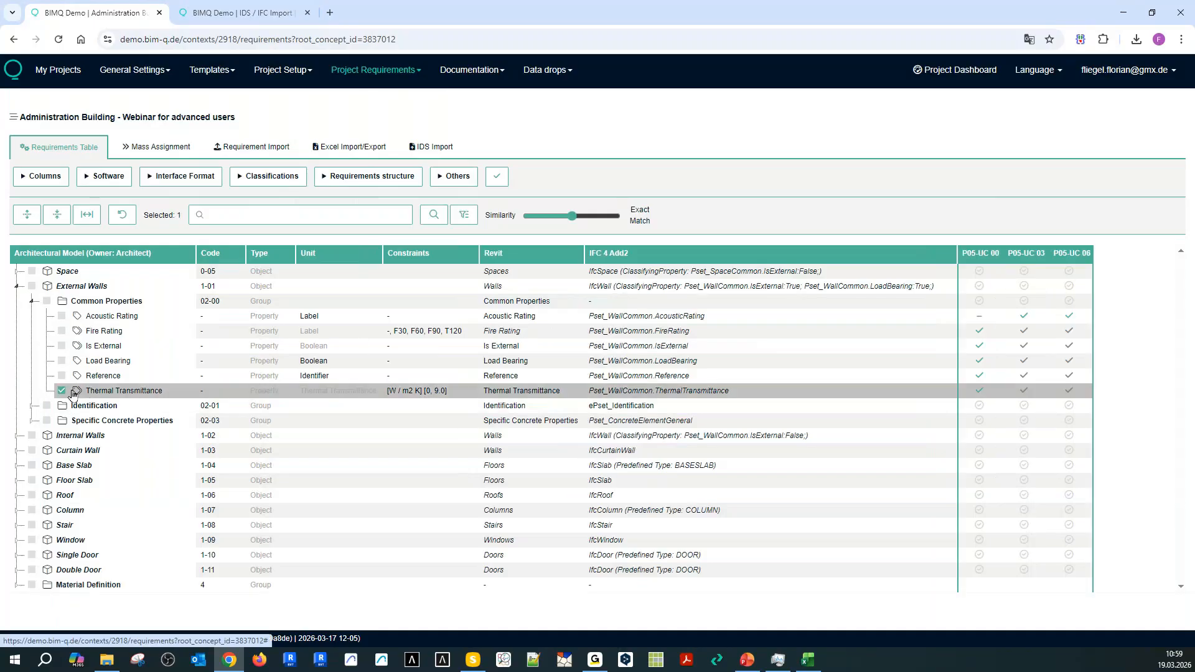
double_click(436, 392)
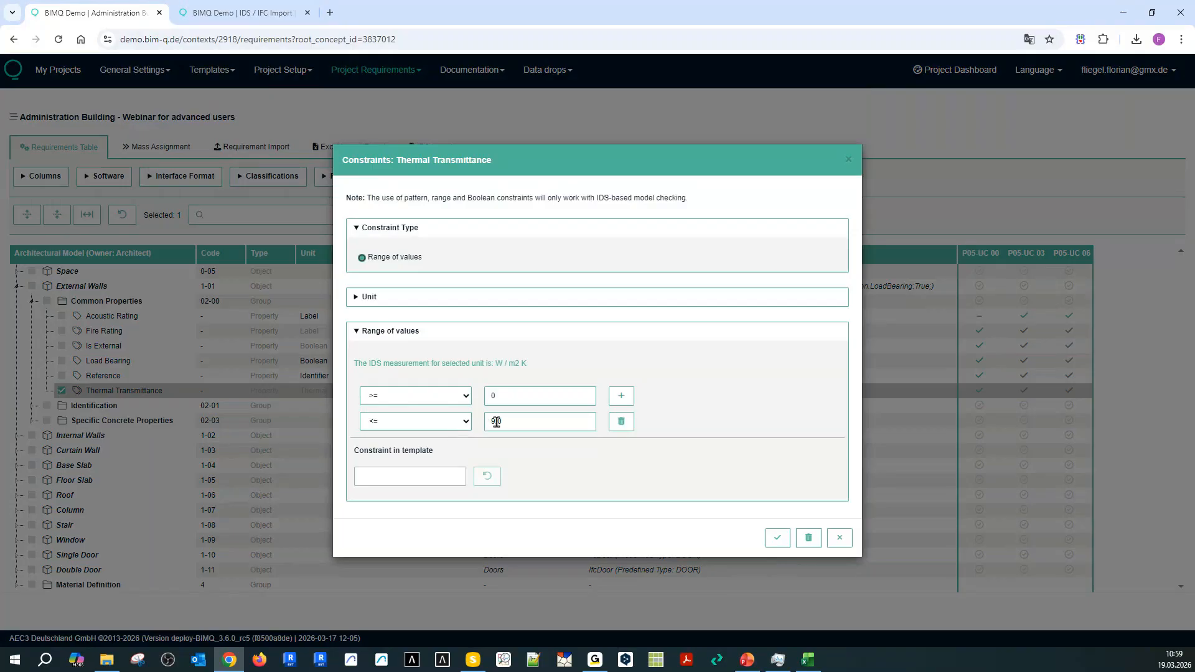
click(775, 538)
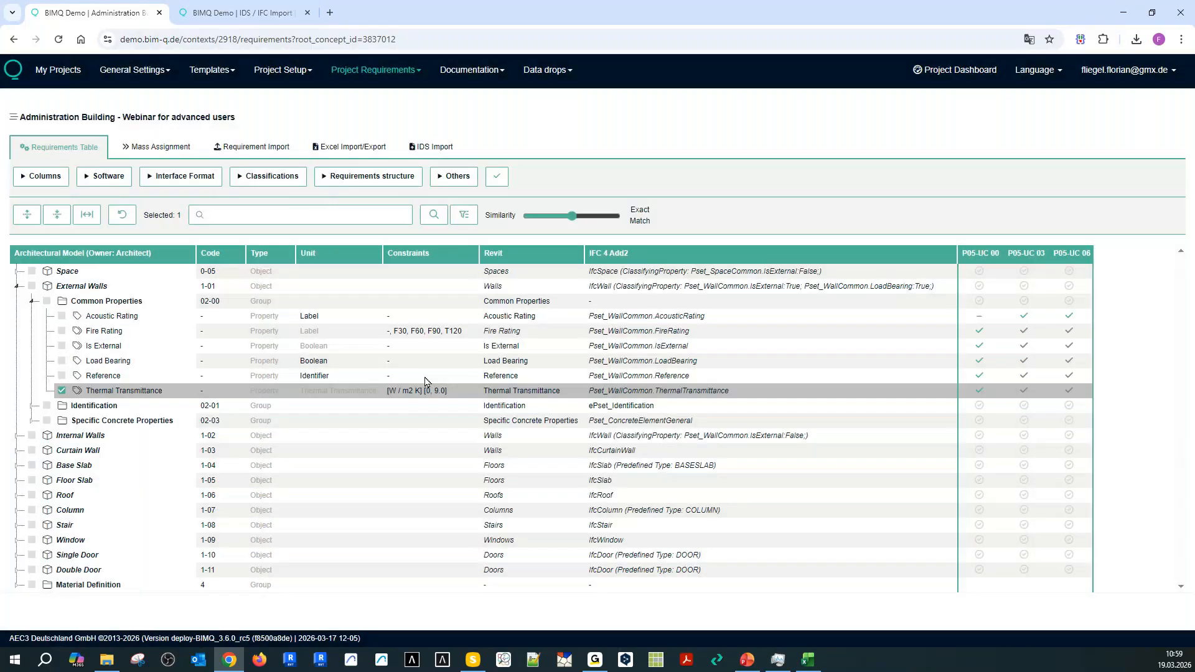
mouse_move(329, 389)
click(17, 285)
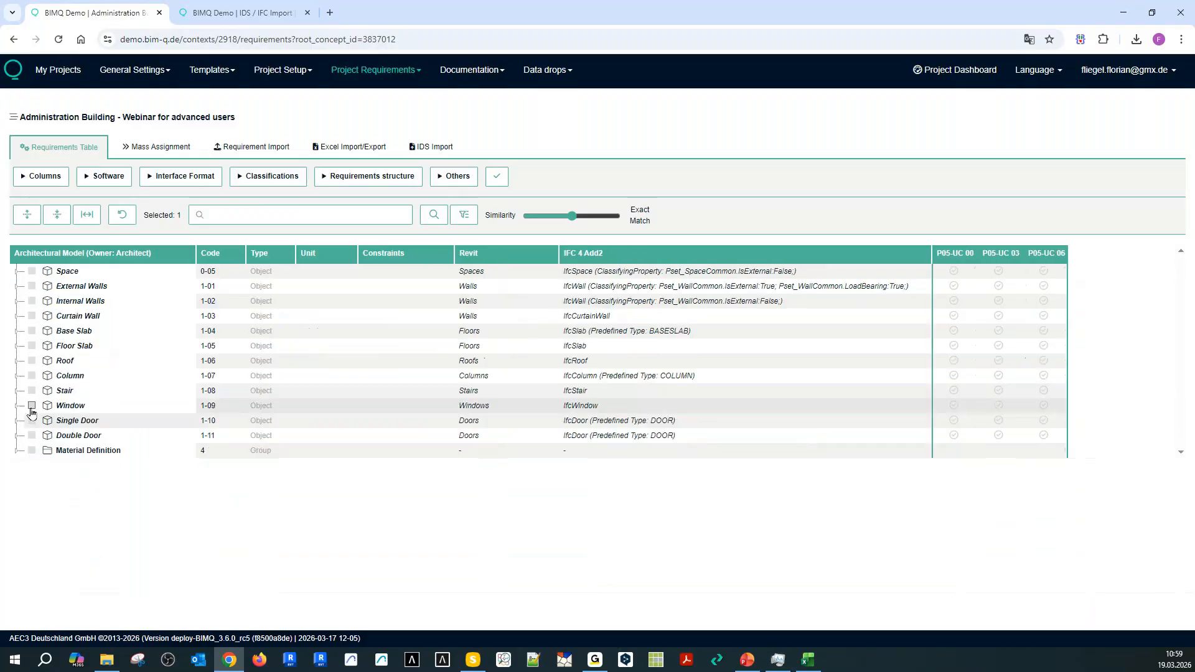
Examine the constraints and mappings in the Base Slab's Common Properties, and collapse the object again.
click(17, 330)
click(32, 347)
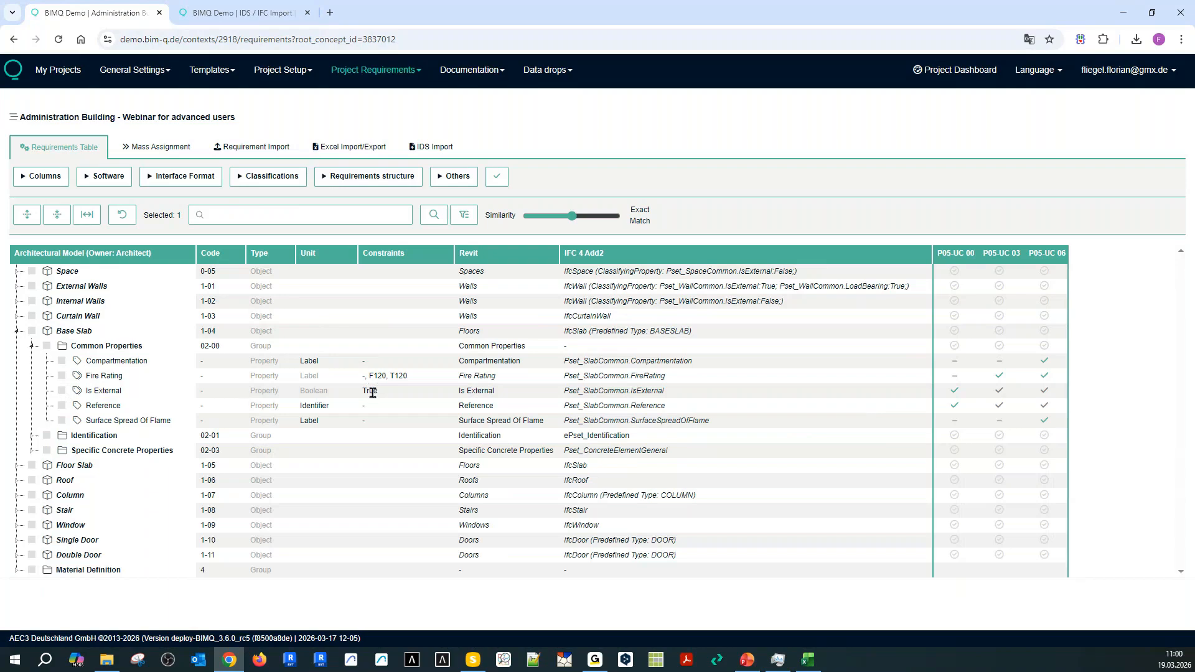
click(31, 345)
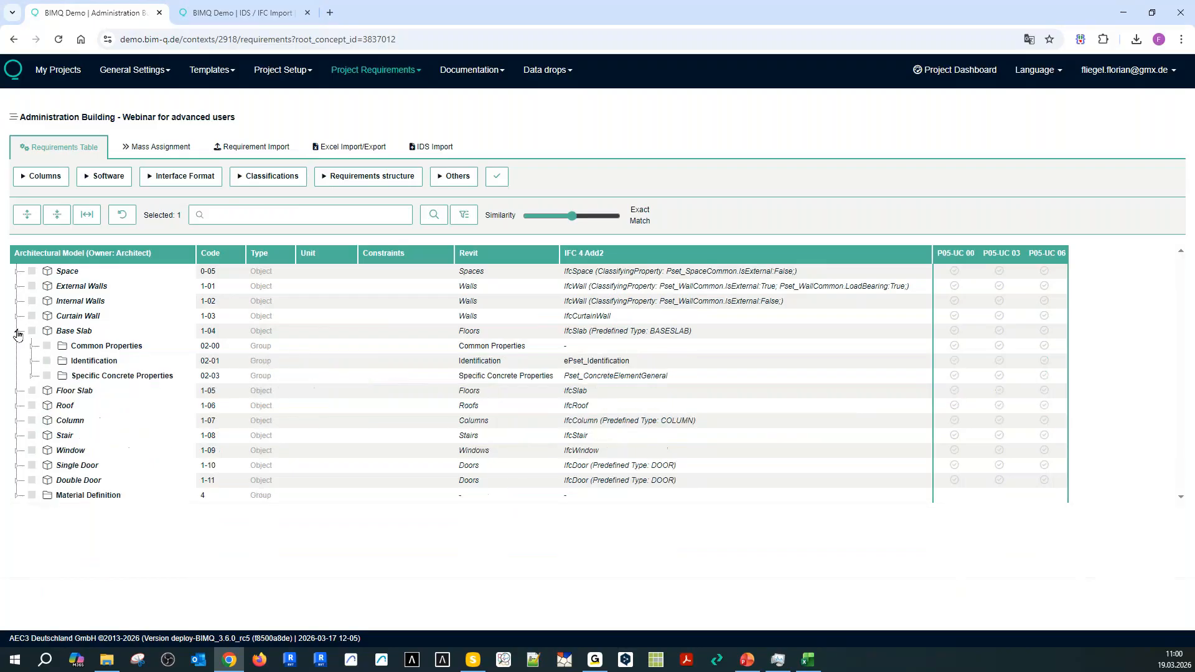
click(17, 330)
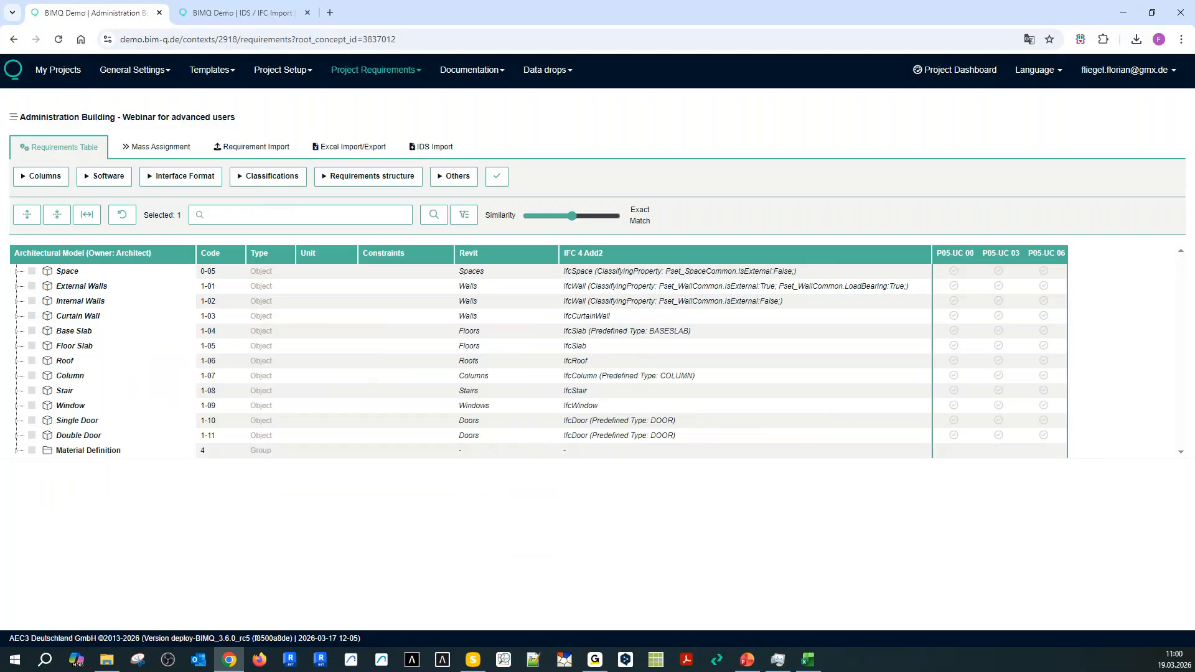
Expand the Roof's Assignment group to review its classification and material mappings.
click(17, 360)
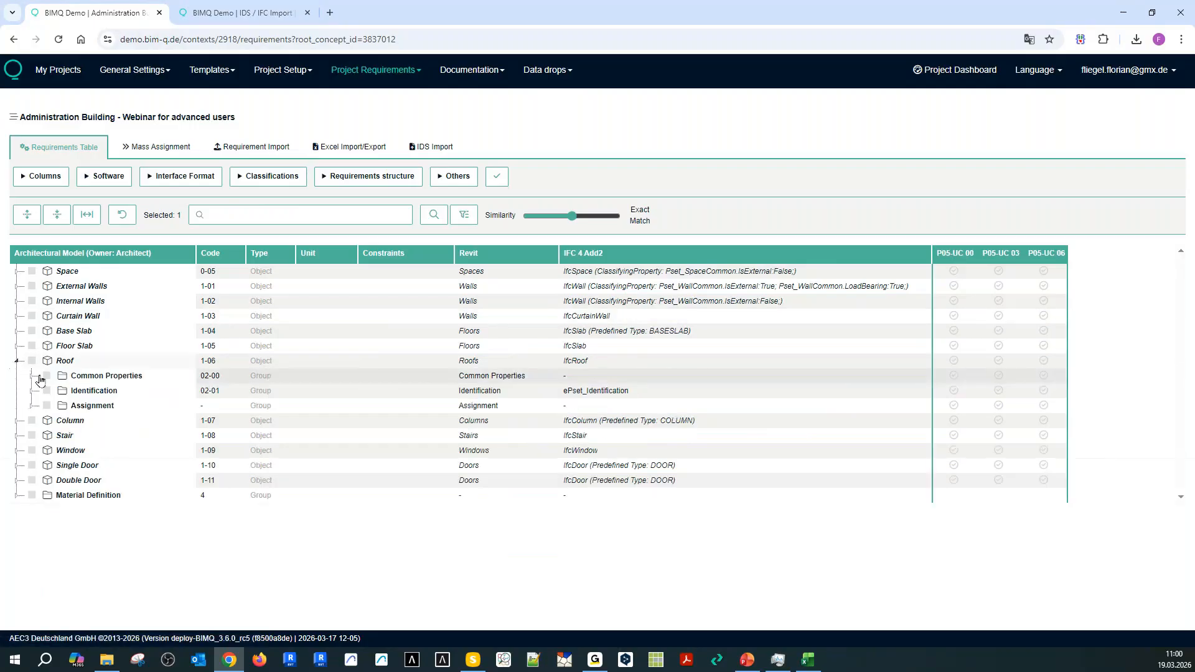
click(33, 406)
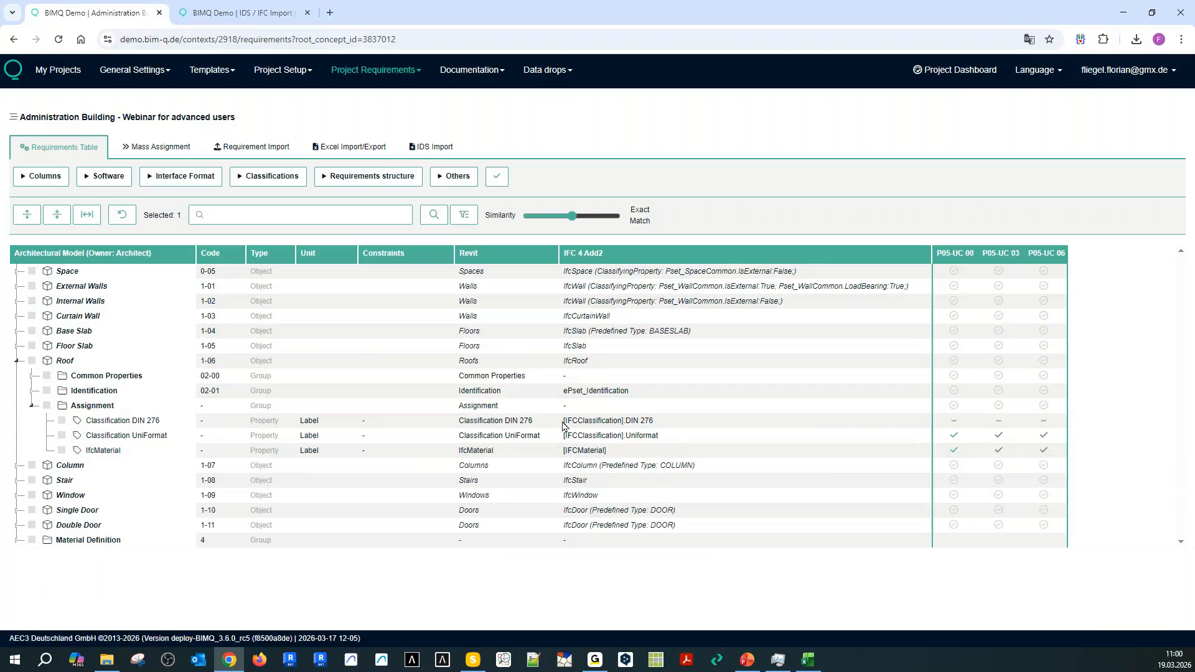
Review the IFC 4 Add2 mappings of the Roof's Classification DIN 276 and Classification UniFormat properties.
click(588, 424)
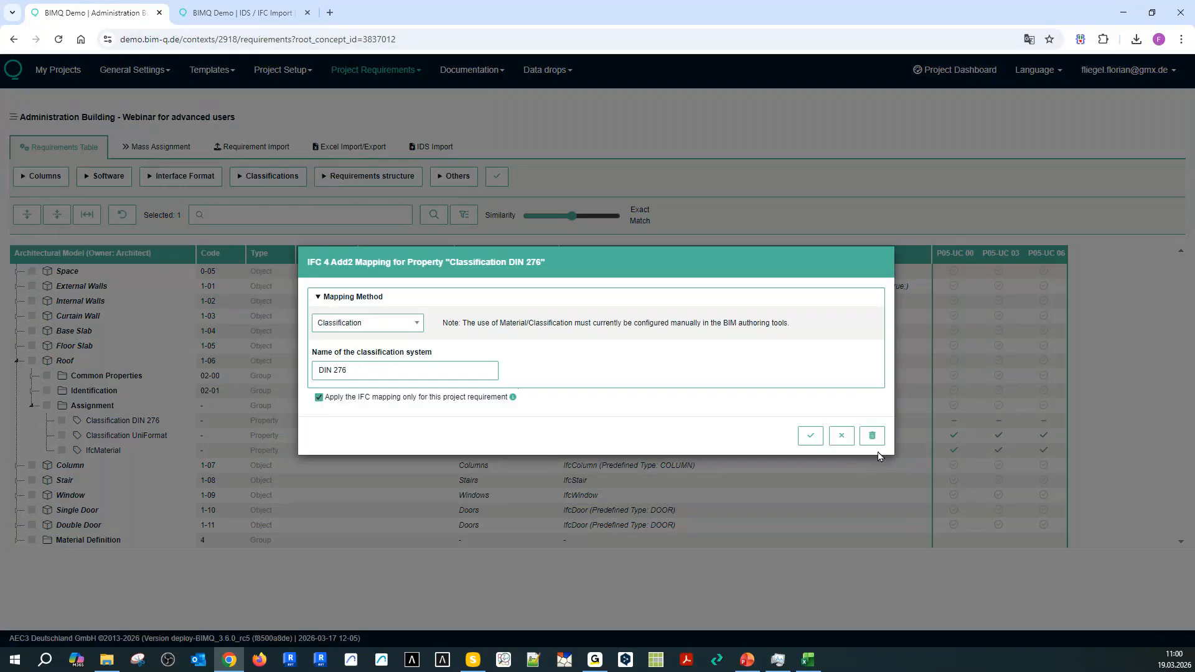
click(842, 434)
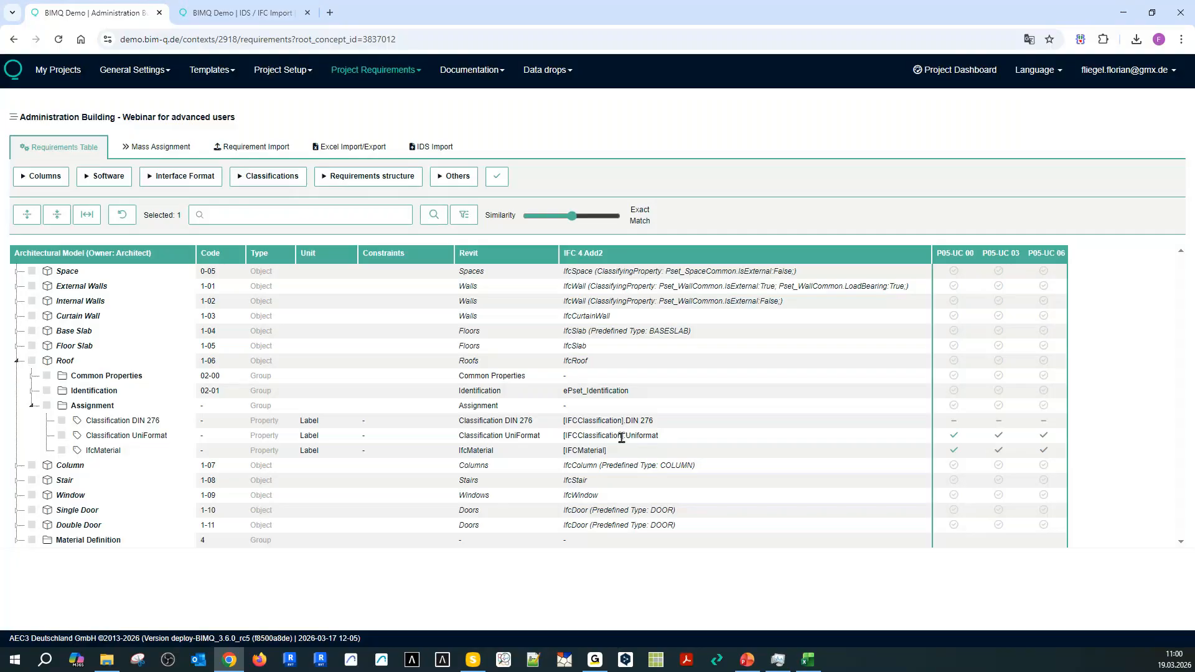
click(623, 438)
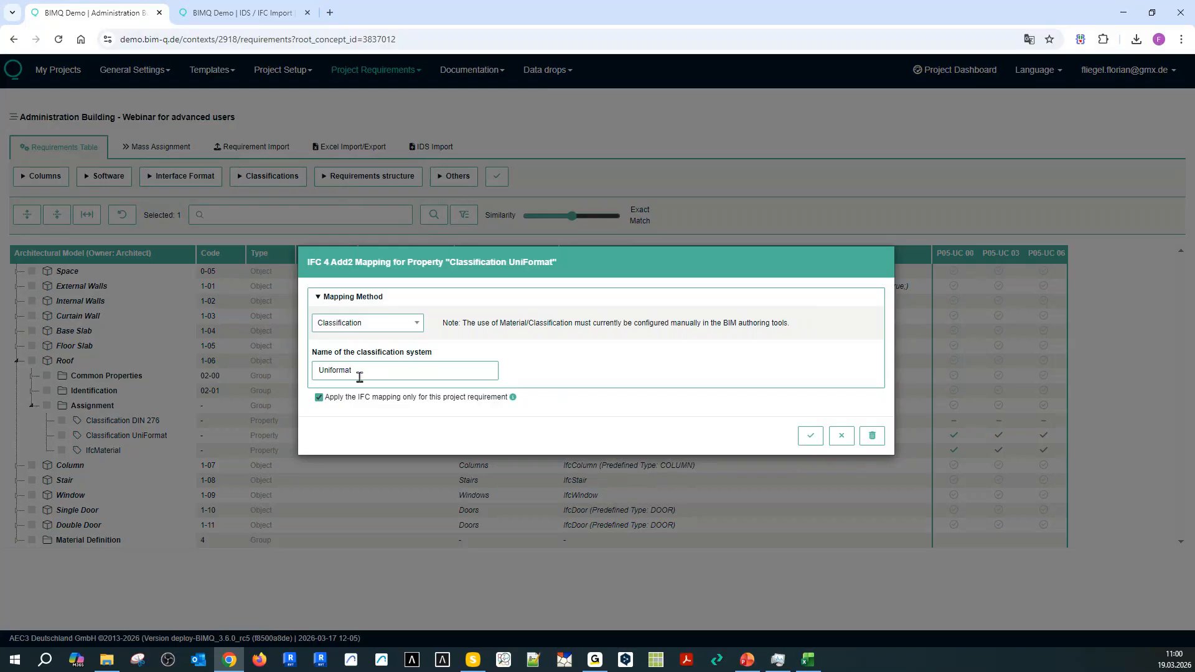
click(841, 436)
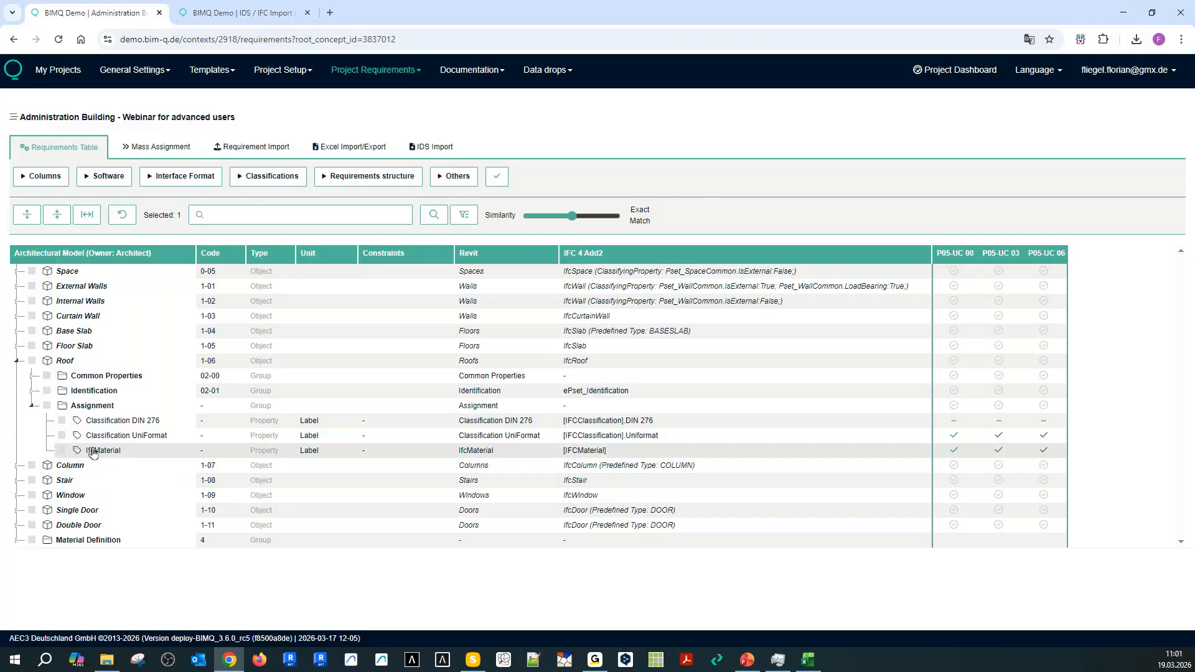
Select the Roof's IfcMaterial property and collapse the Roof object.
click(61, 450)
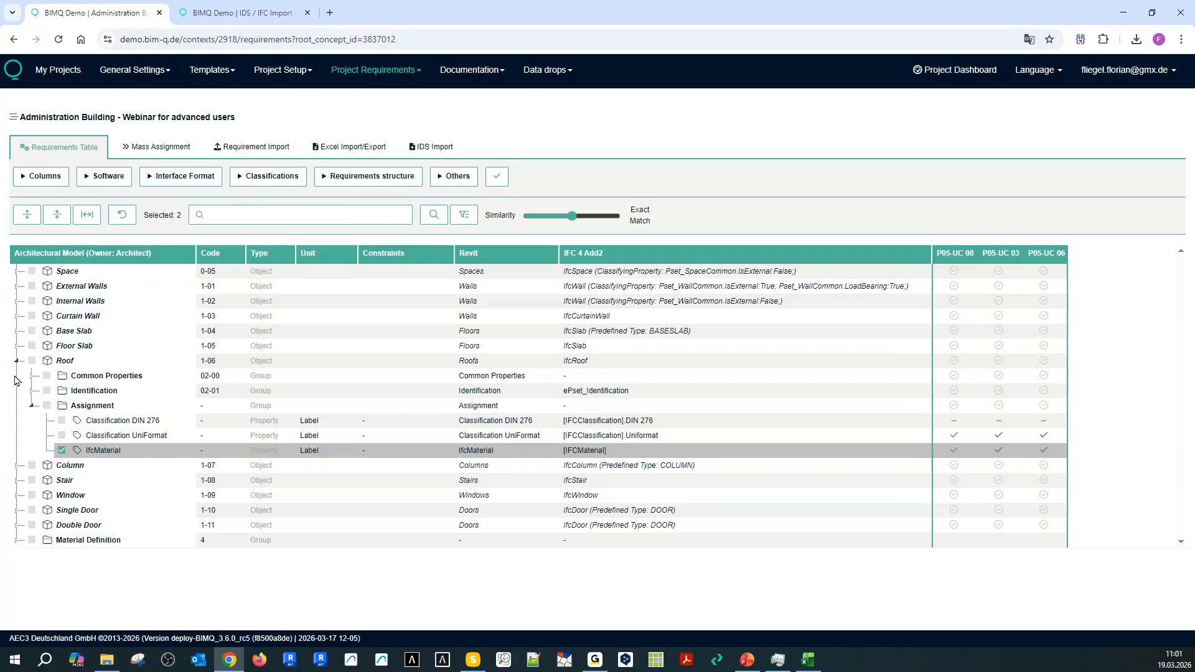
click(31, 405)
click(16, 361)
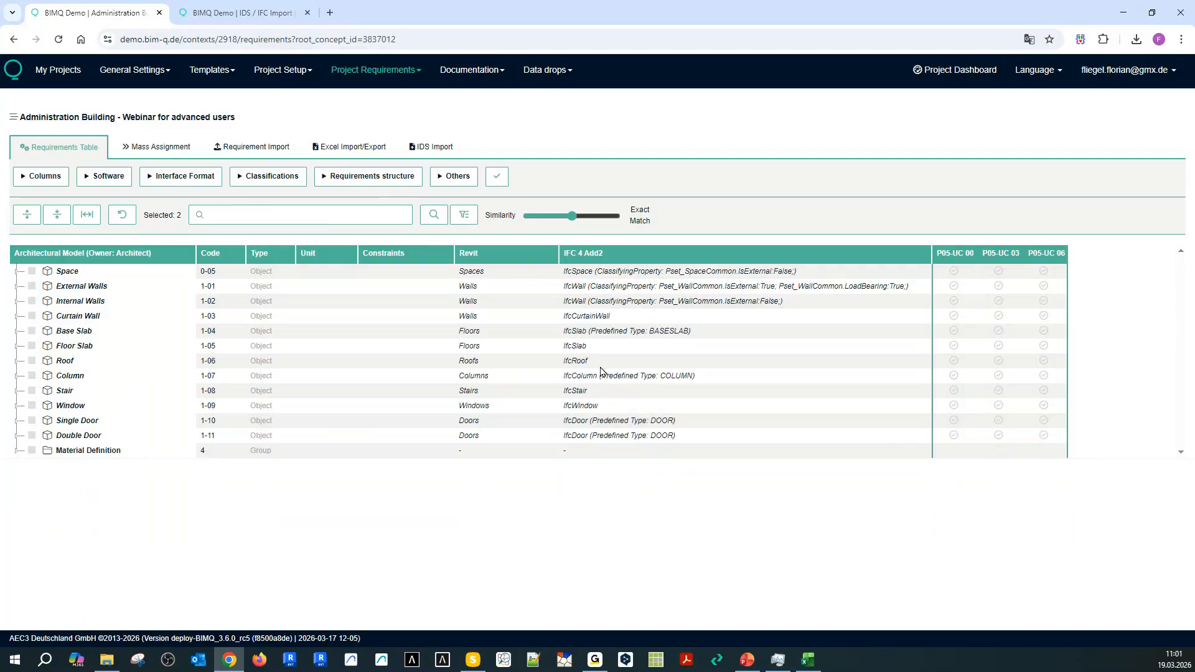
Deselect Thermal Transmittance under External Walls and review the available mapping methods for the Acoustic Rating property without changing them.
click(16, 288)
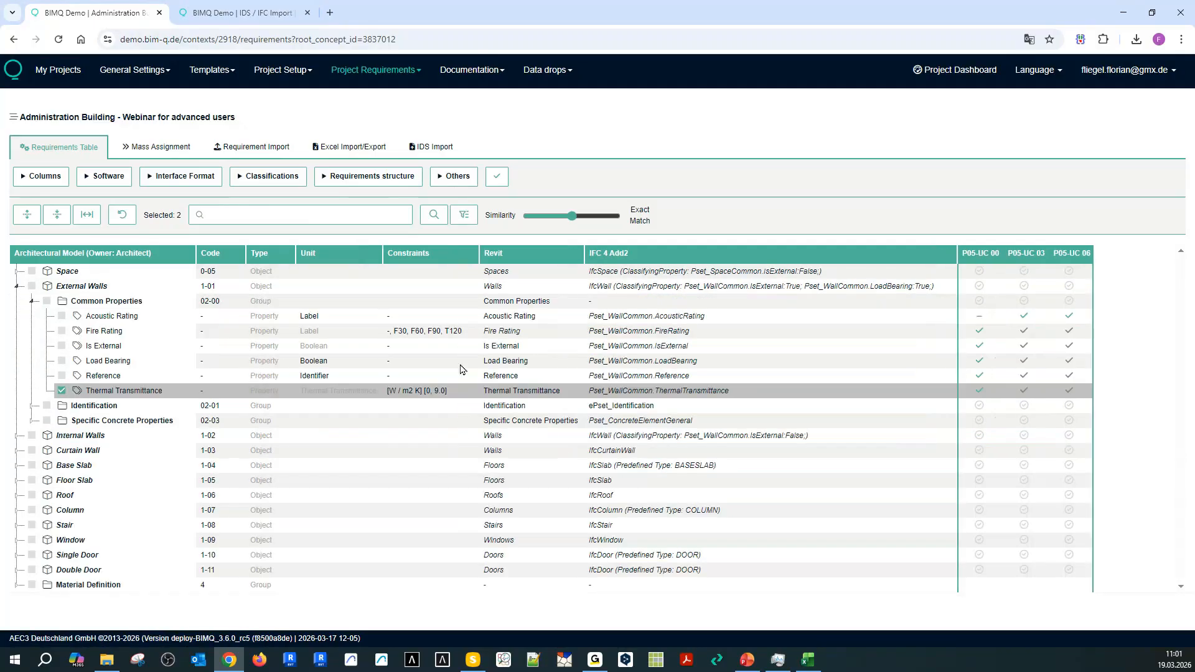
click(61, 391)
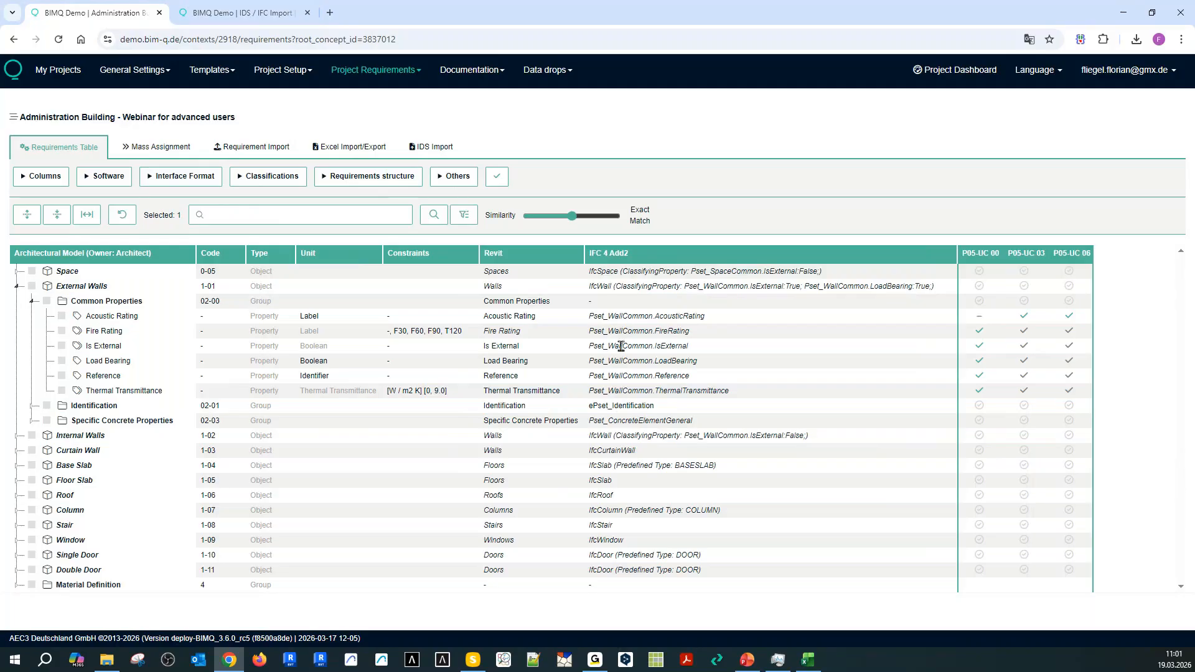
click(648, 316)
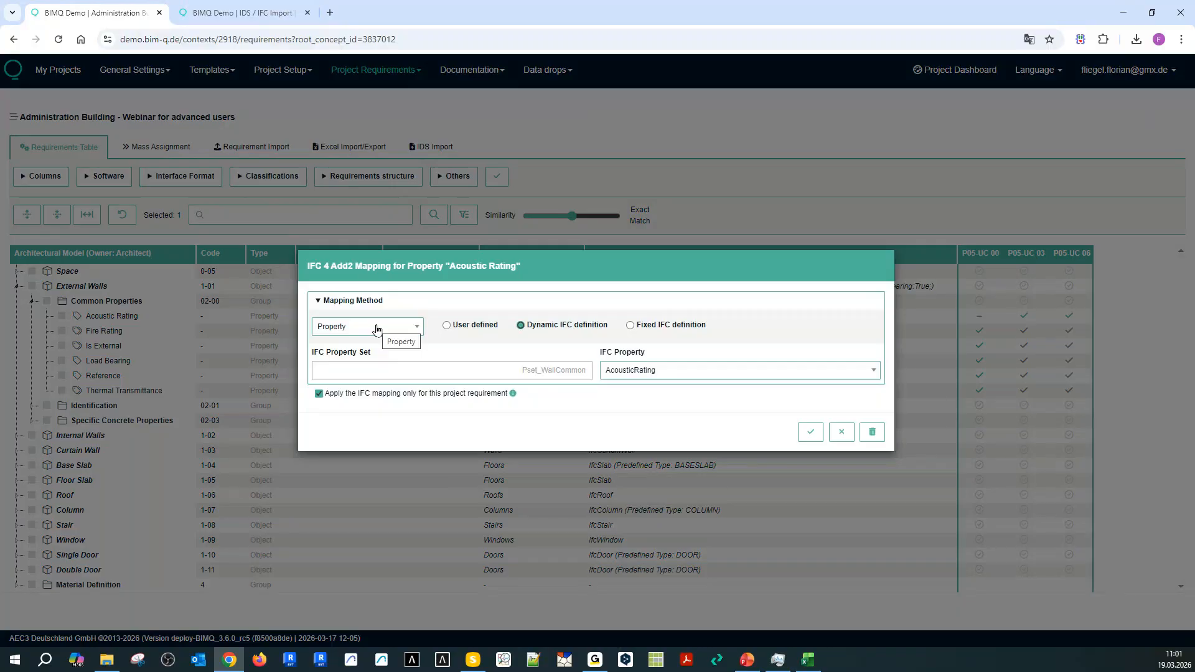
click(377, 328)
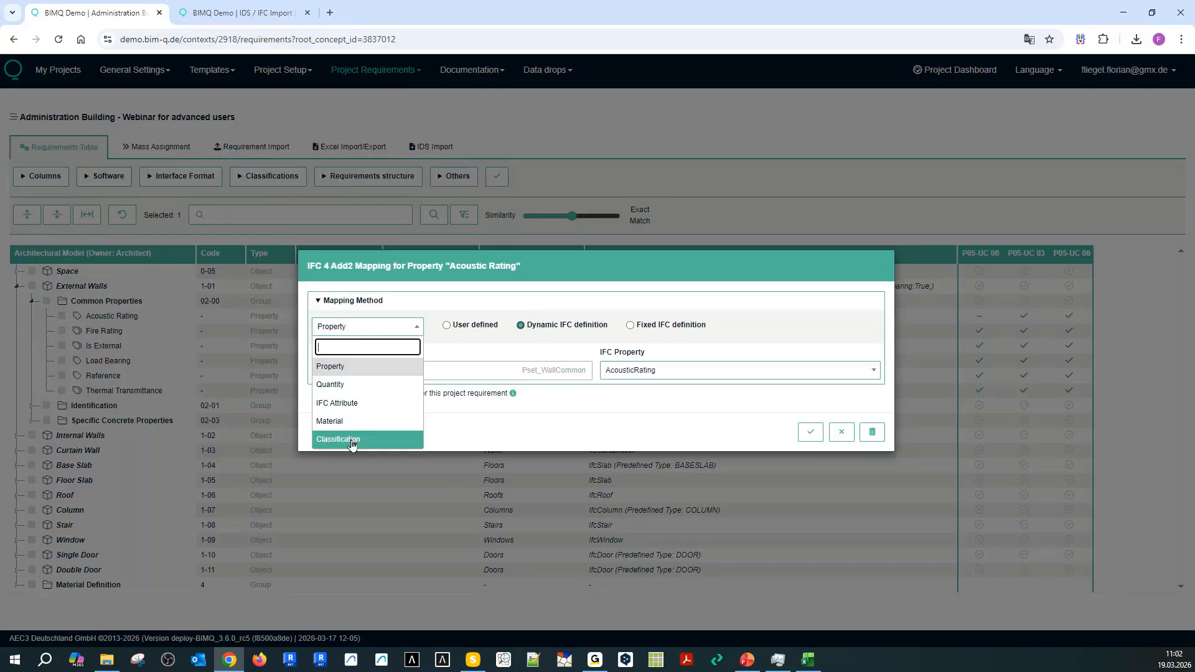
click(509, 431)
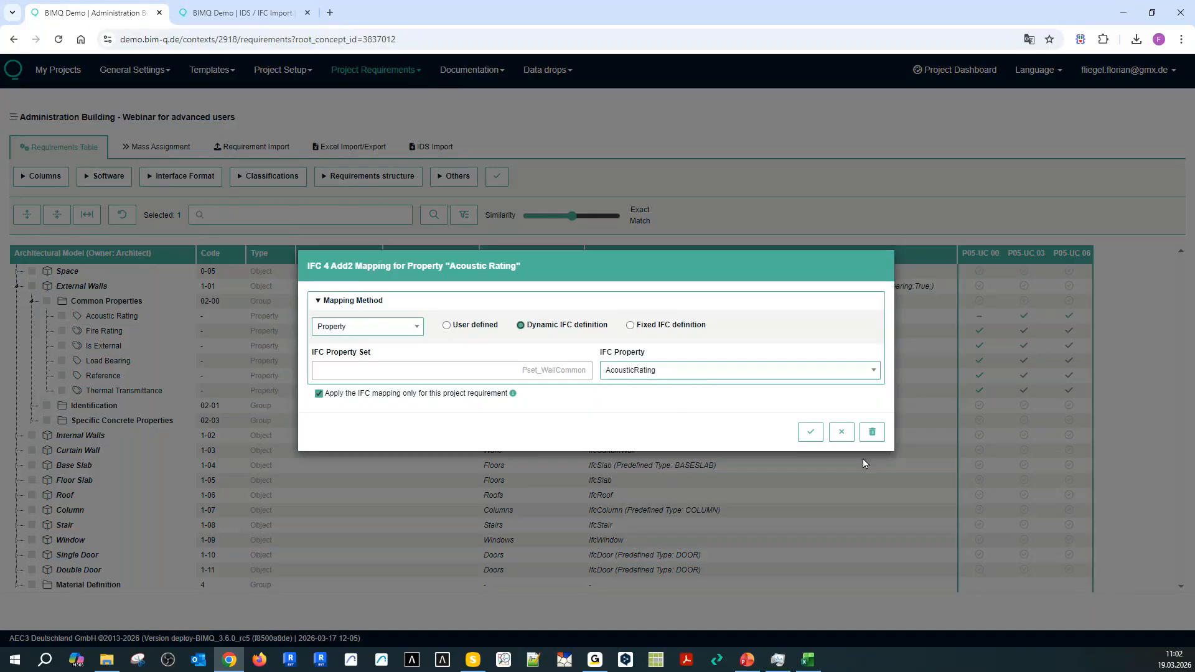
click(837, 438)
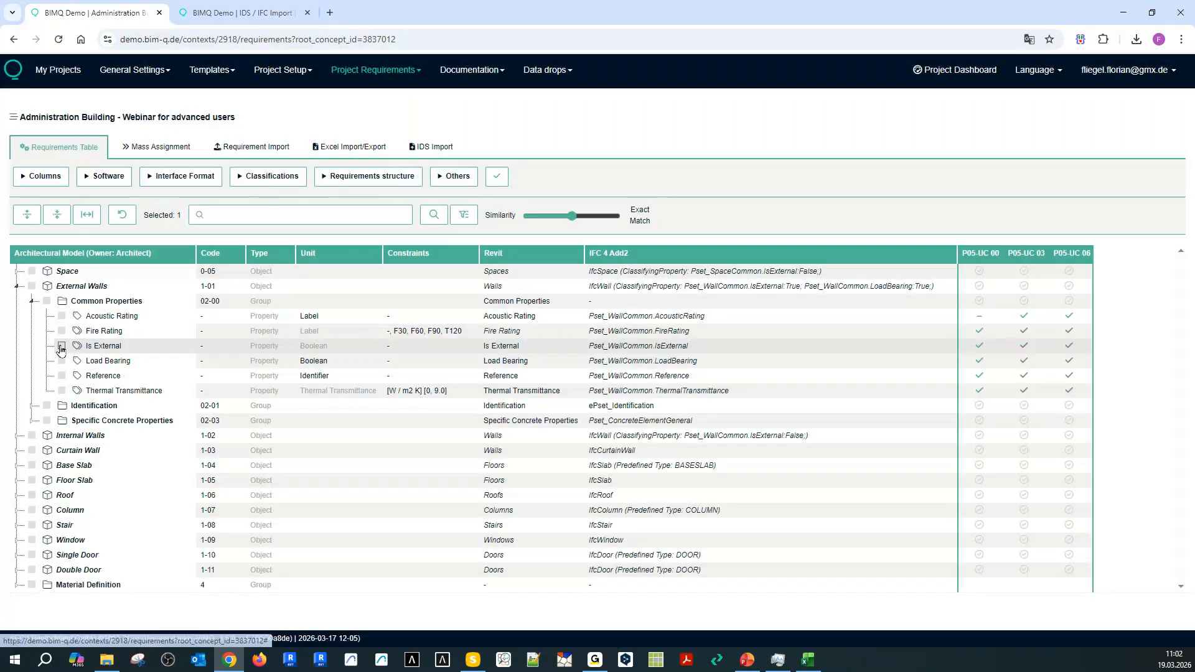
Select the Is External property of External Walls and review its dynamic IFC mapping.
click(321, 347)
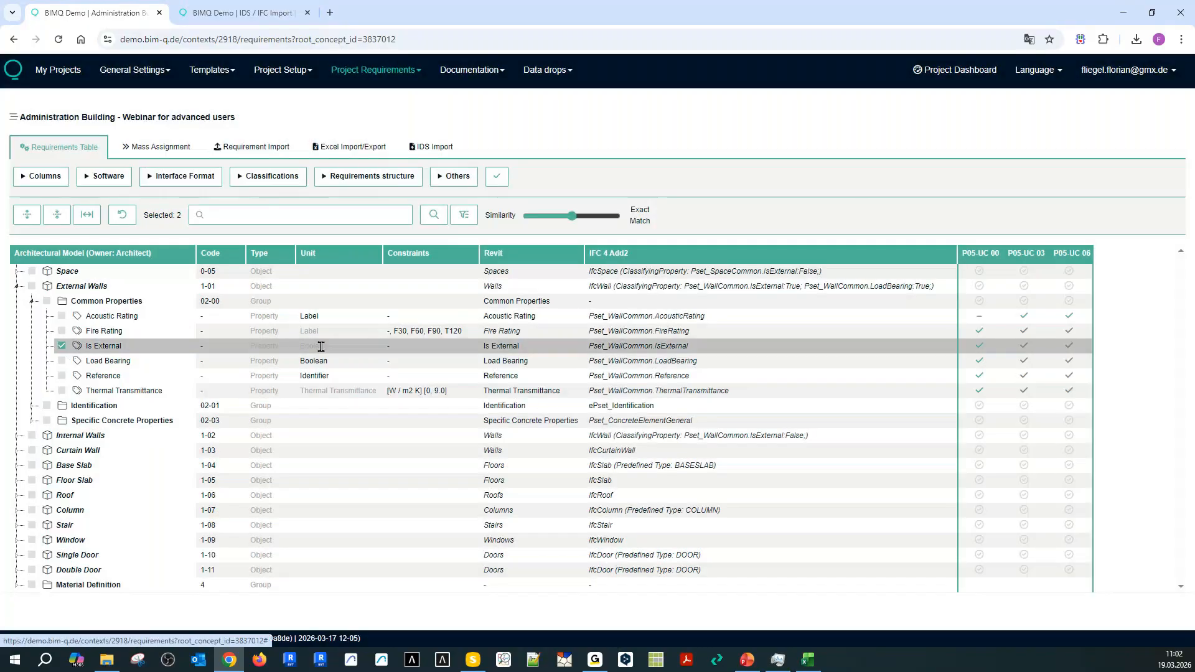
click(614, 345)
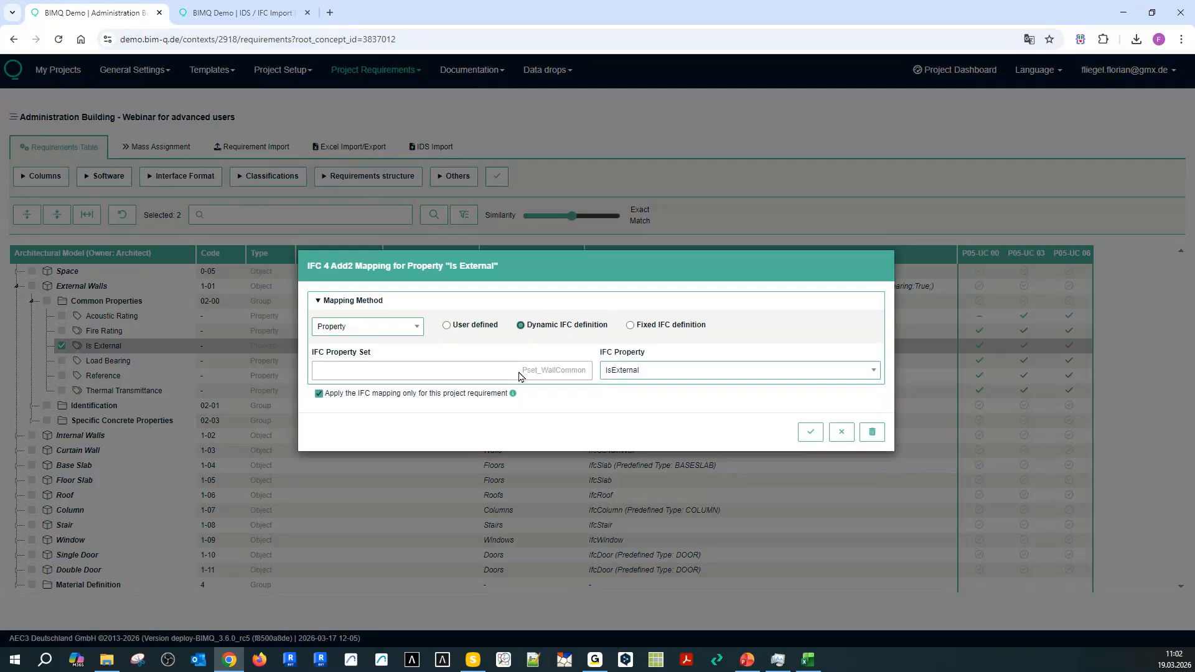
click(840, 432)
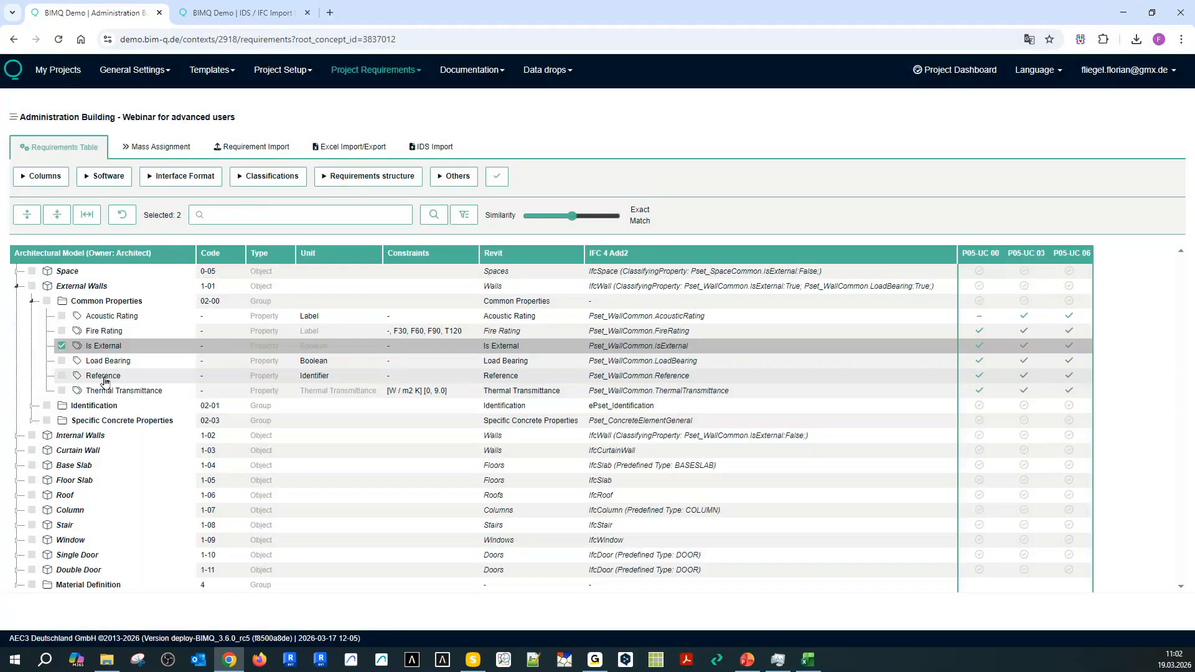
Expand the Floor Slab's Common Properties, select Fire Rating, and review its dynamic IFC mapping.
click(17, 479)
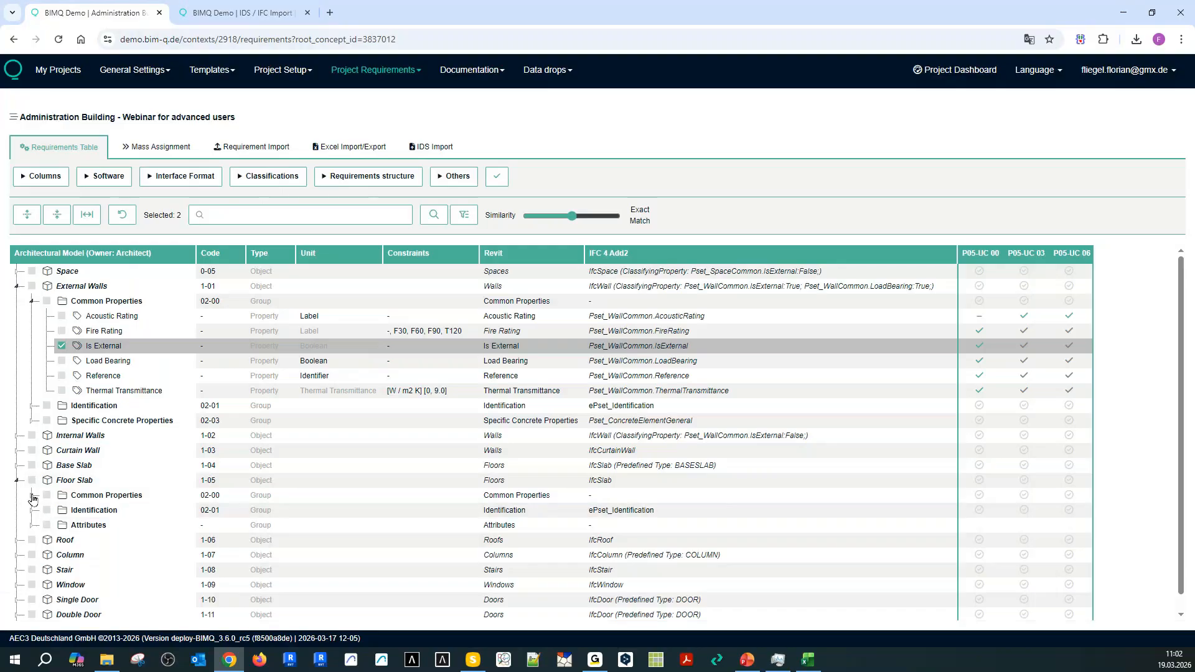
click(33, 496)
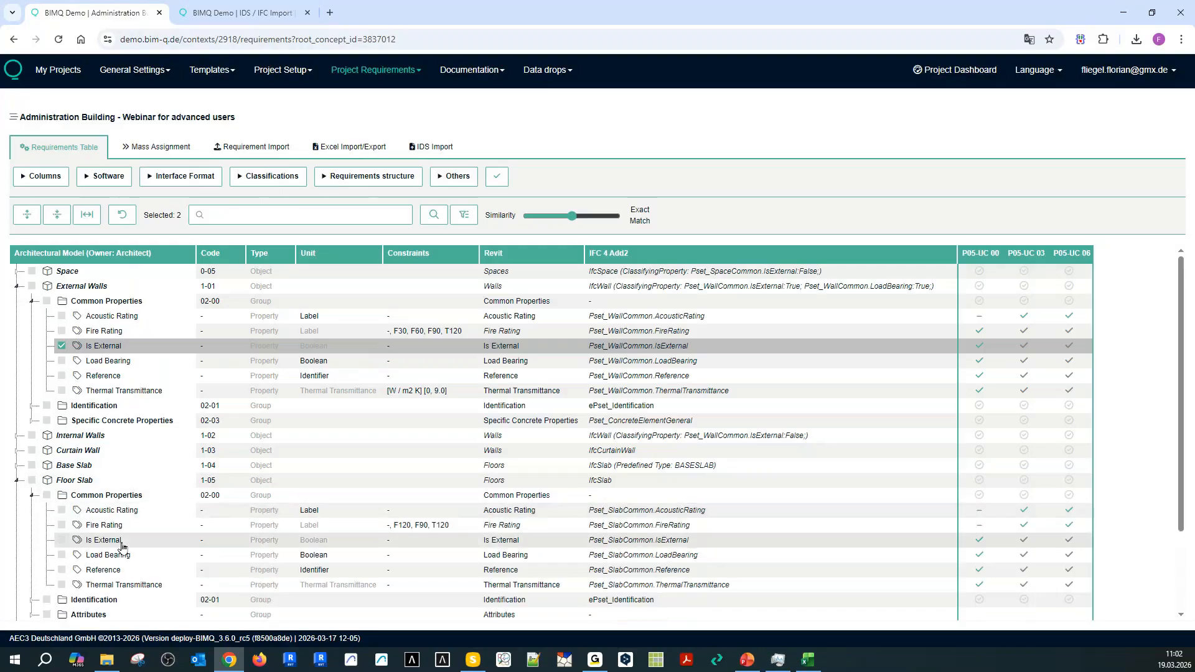
click(62, 525)
click(612, 526)
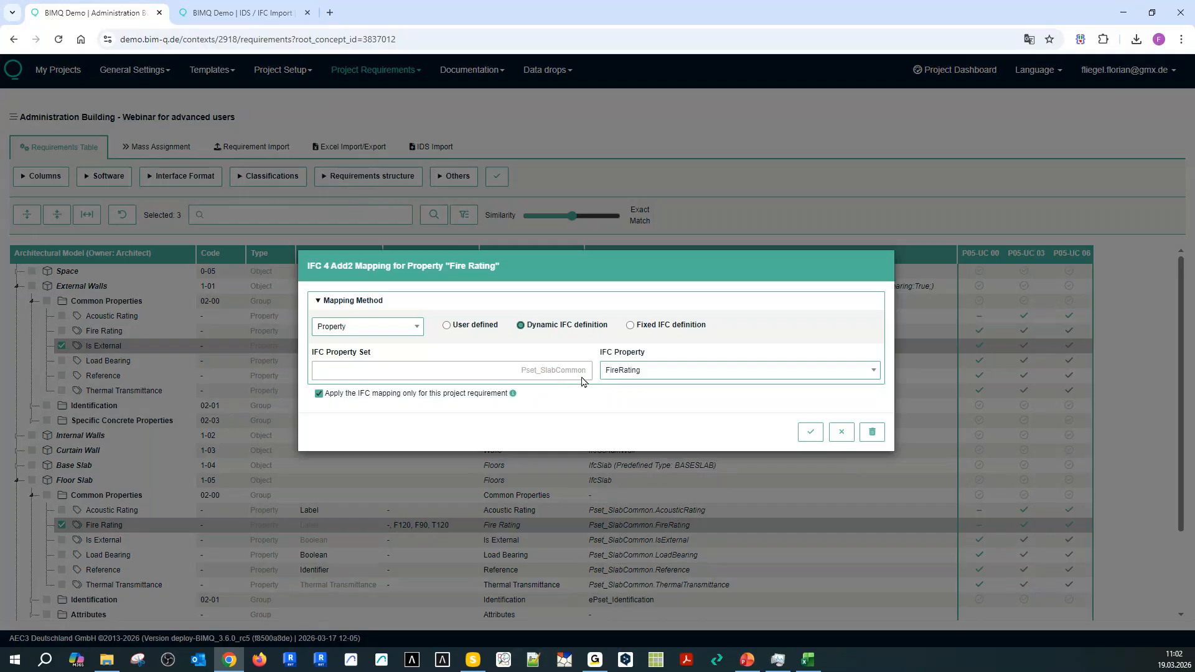
click(841, 432)
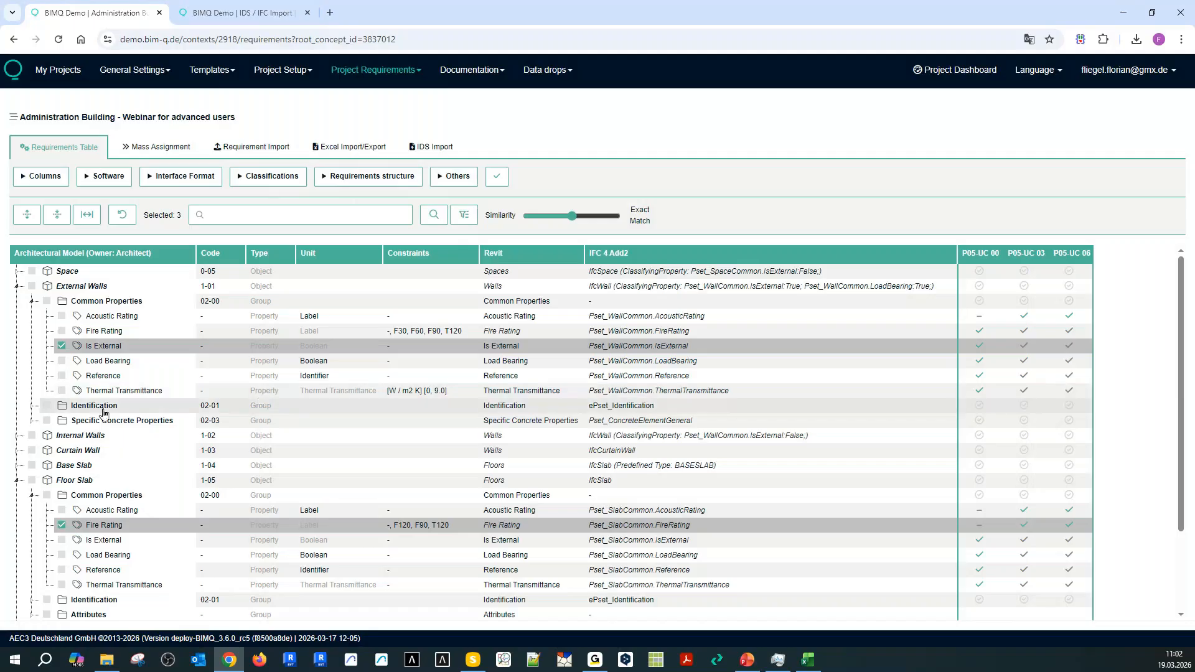
Expand the Specific Concrete Properties of External Walls and review the fixed IFC mapping of Concrete Cover At Main Bars.
click(28, 421)
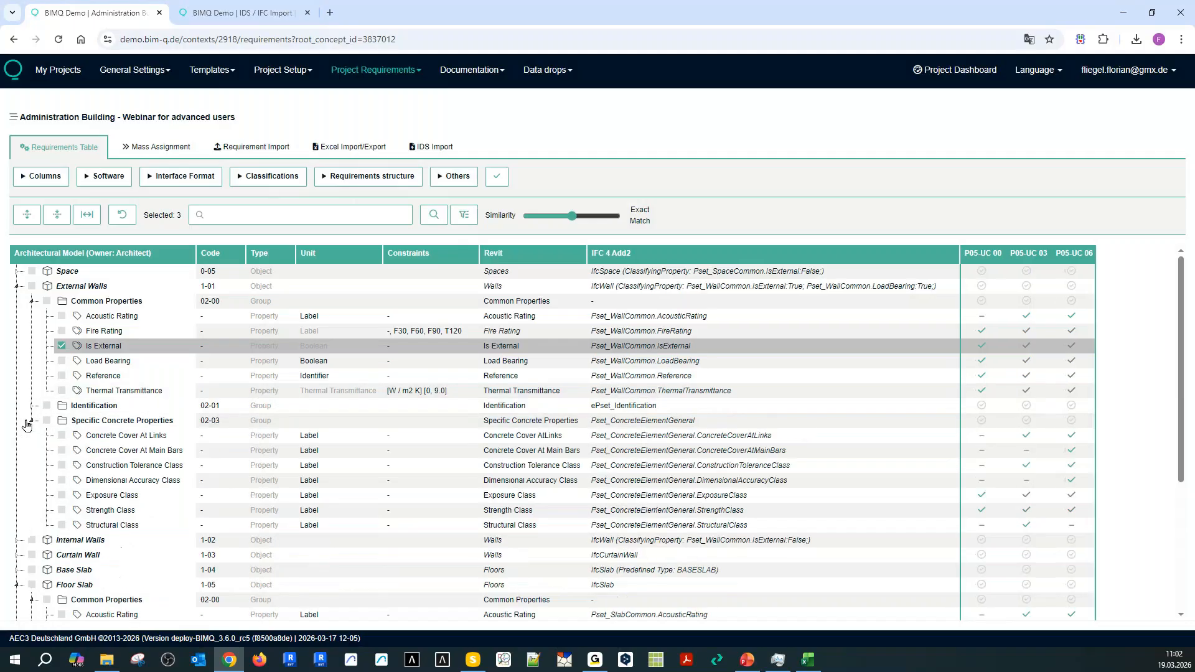
click(706, 451)
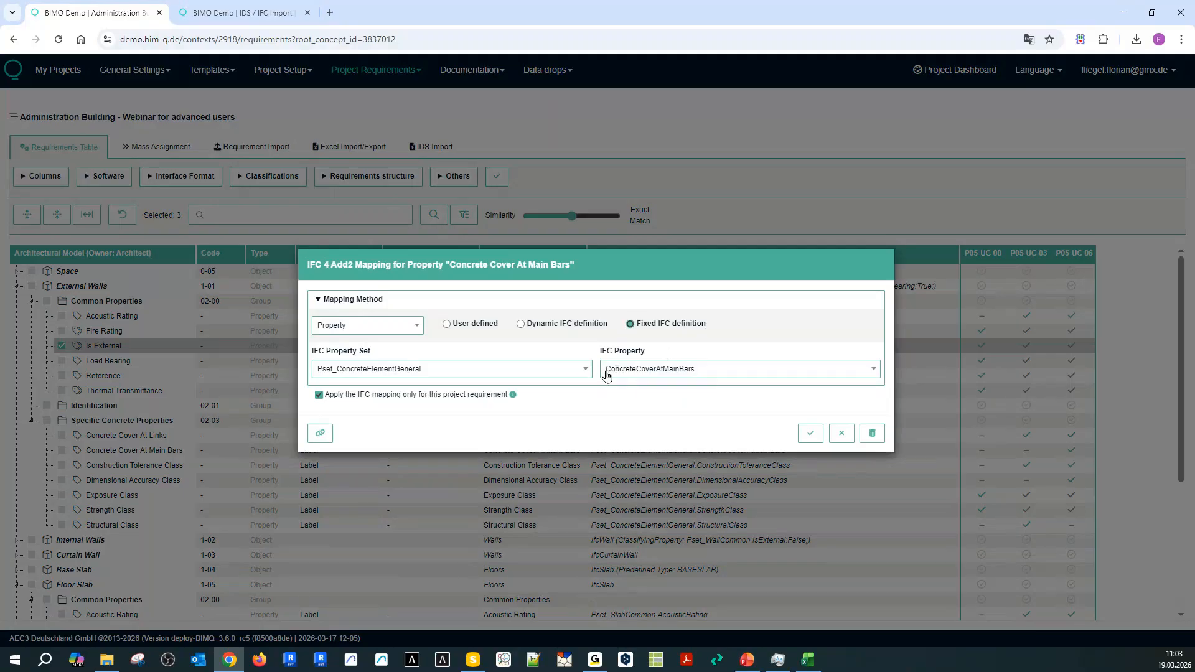
click(840, 433)
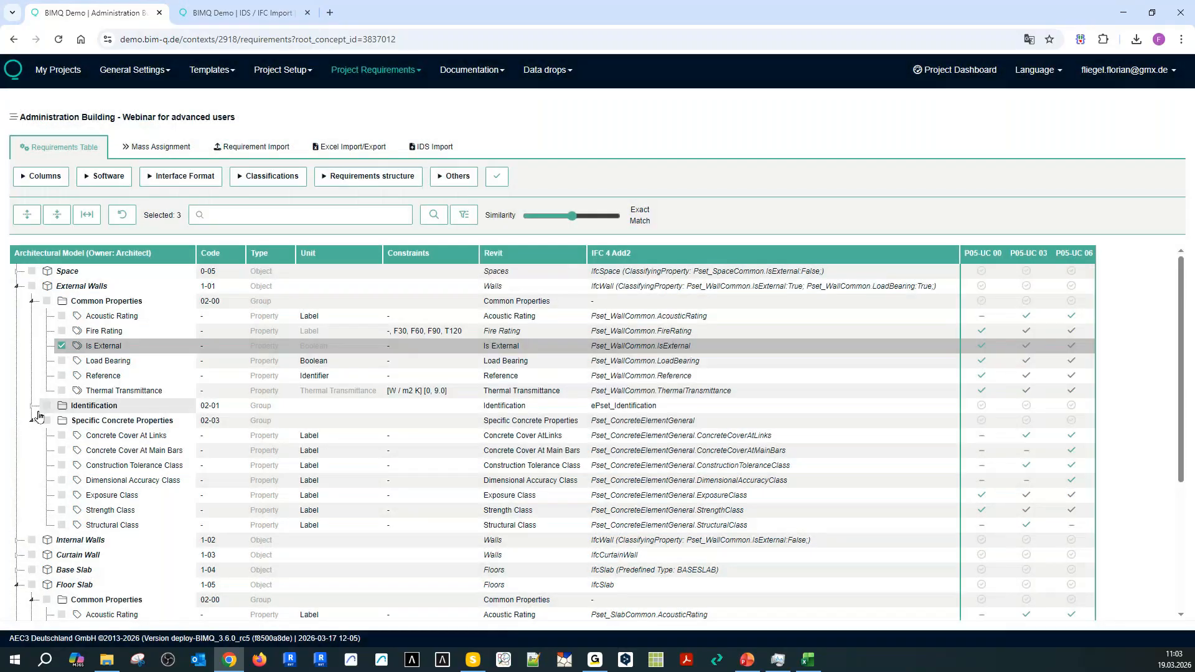
Review the user-defined mapping of Cost group in the External Walls' Identification group, and collapse External Walls and Floor Slab.
click(31, 408)
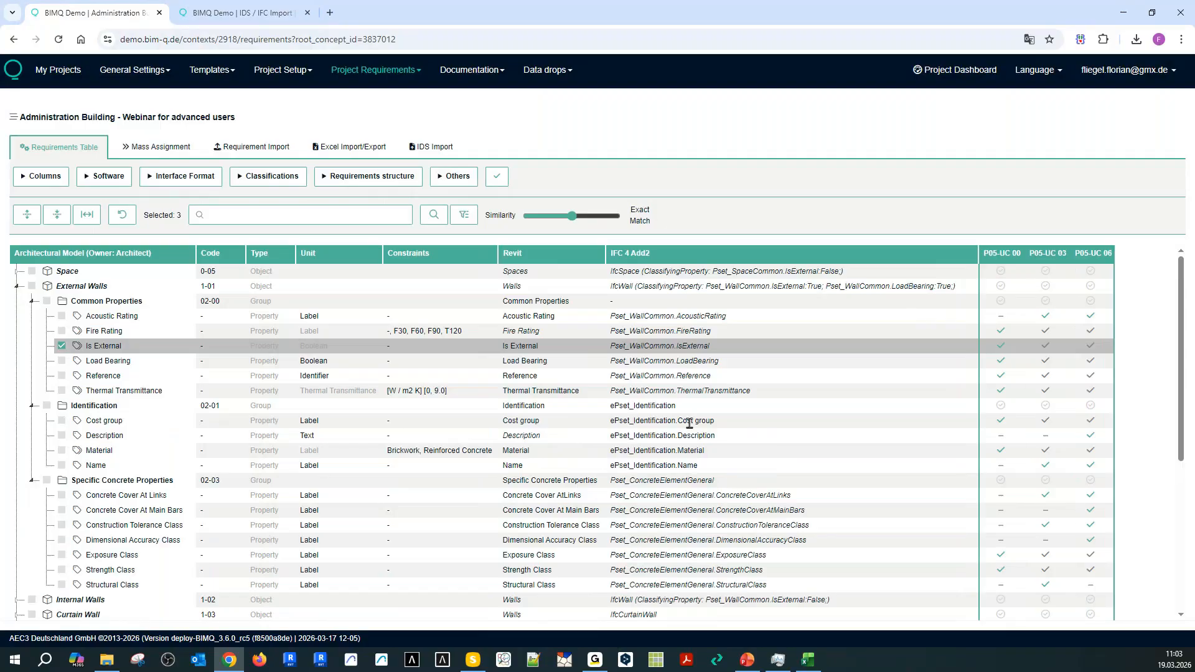
click(689, 423)
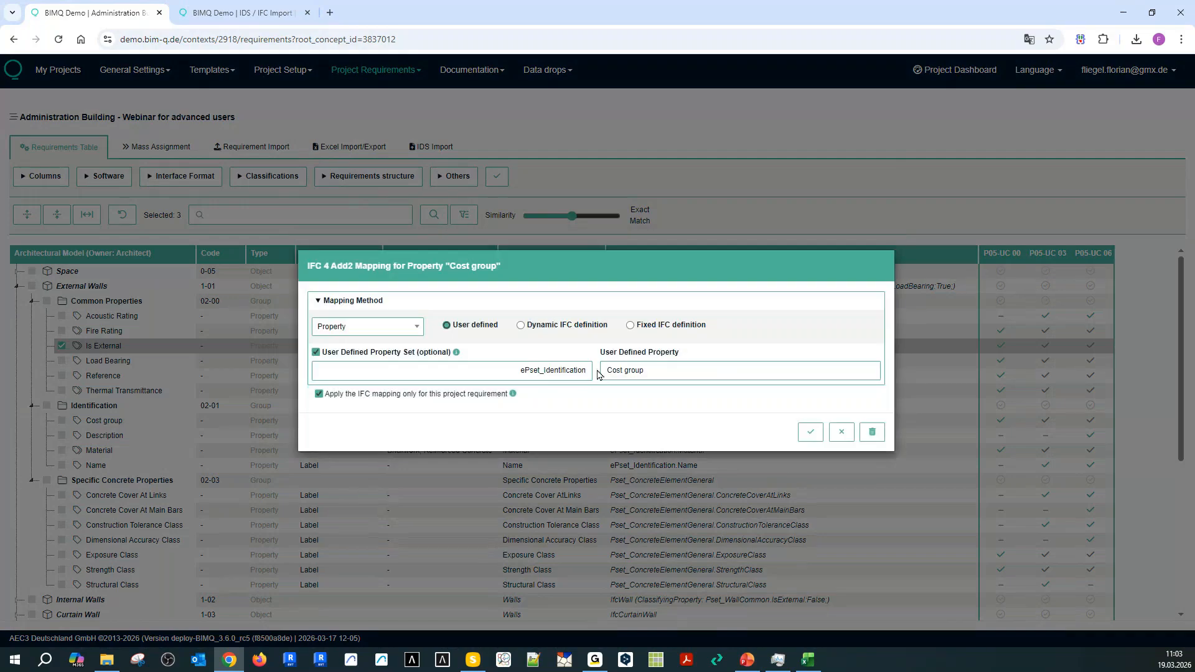
click(843, 434)
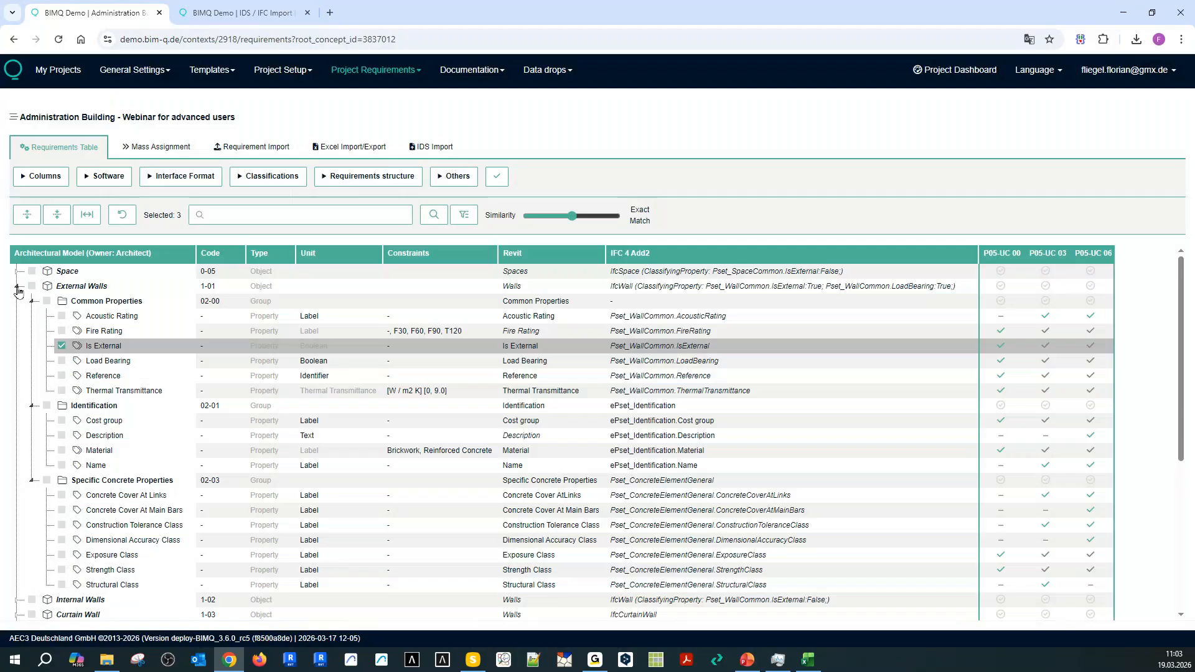
click(17, 287)
click(17, 346)
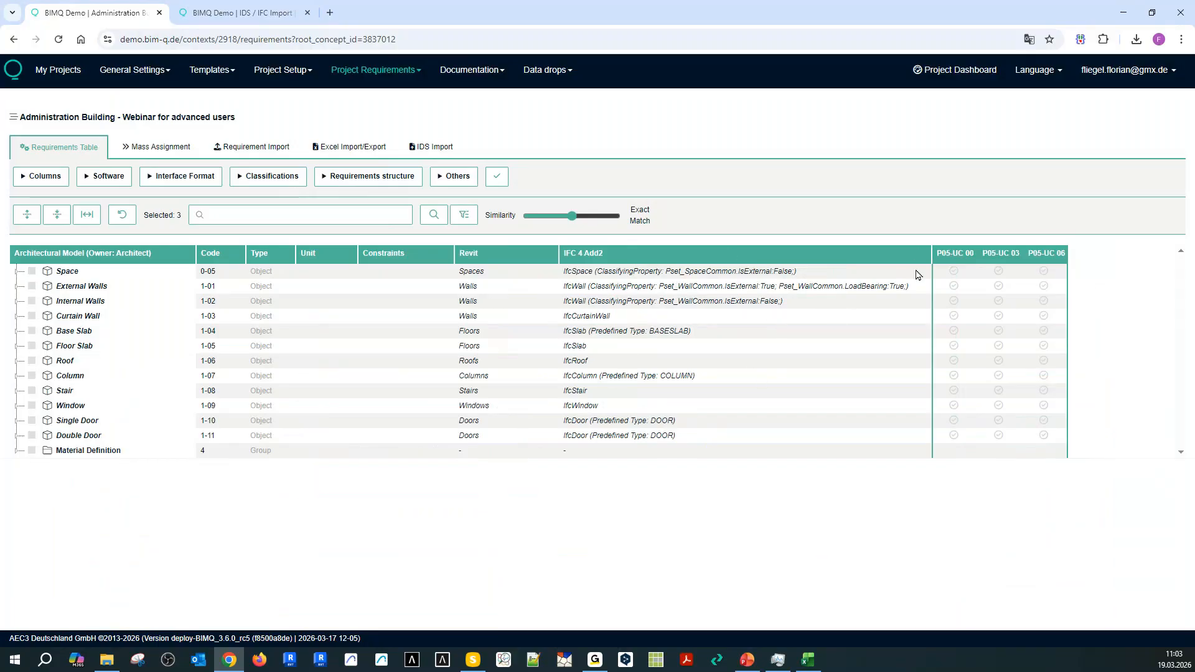
Configure IDS (1.0.0) checking rules for IFC 4 Add2, the Architectural Model and Coordination Phase (P05) with all use cases.
click(471, 74)
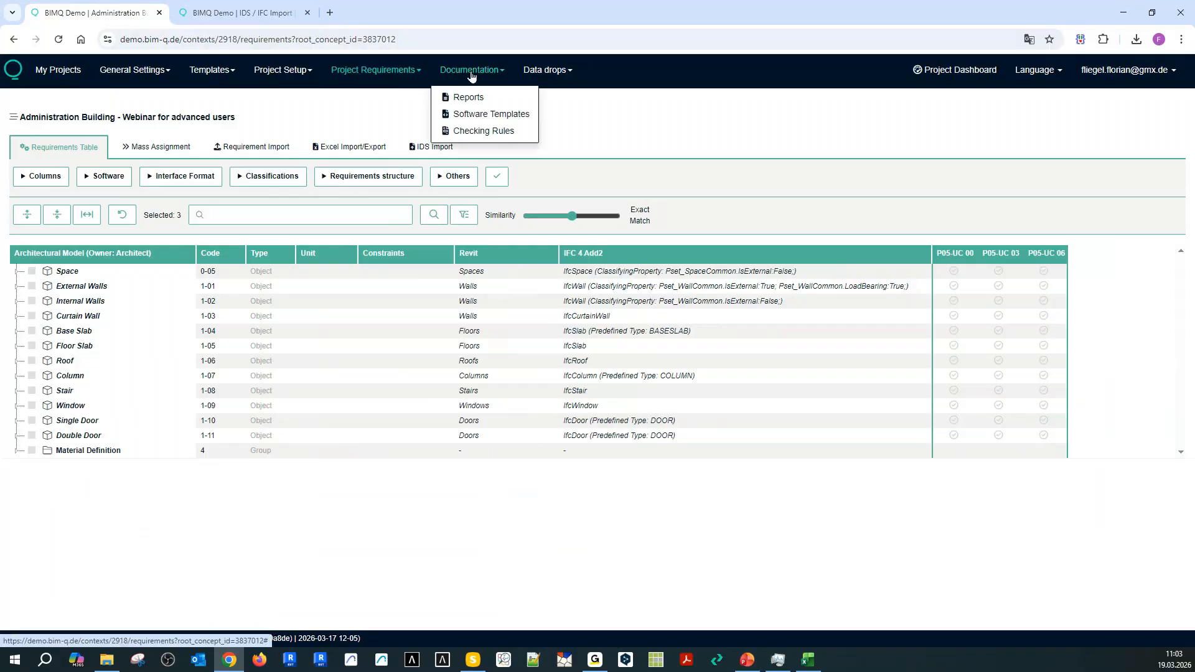
click(484, 132)
click(79, 239)
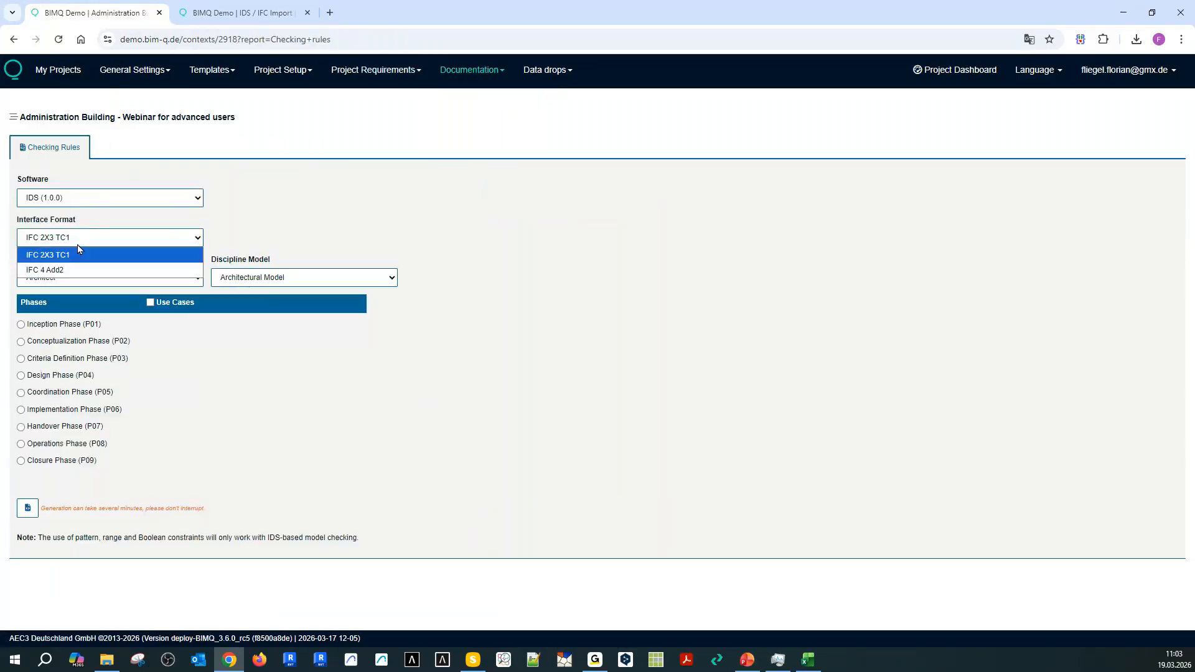
click(56, 269)
click(21, 392)
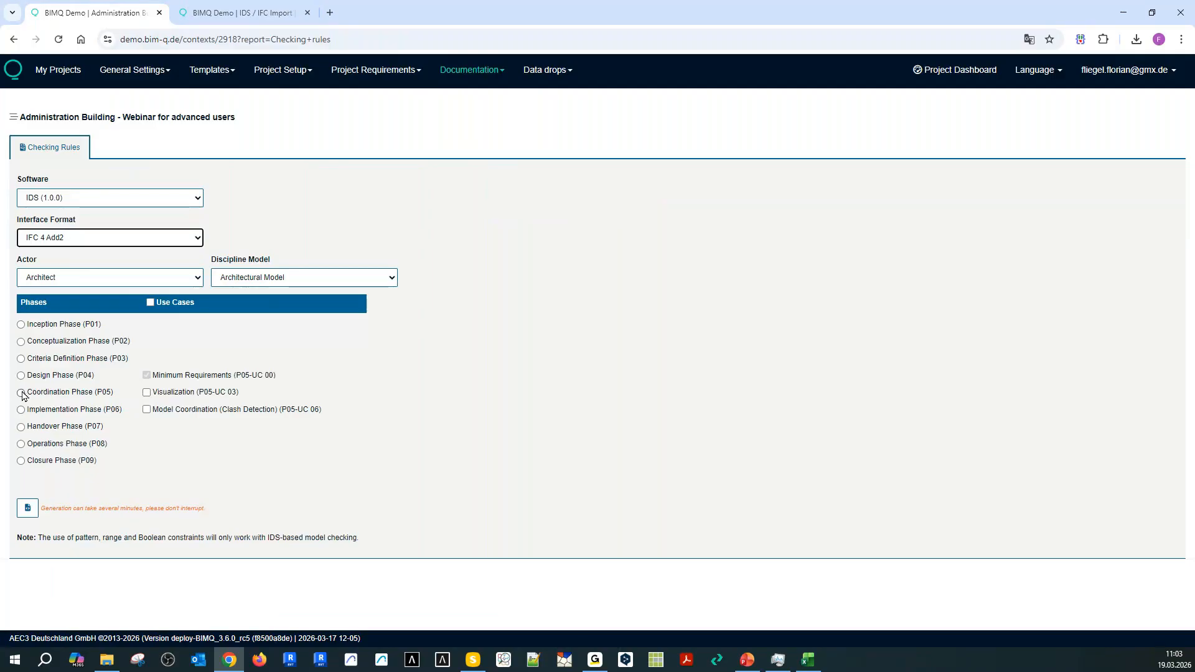
click(22, 393)
click(149, 303)
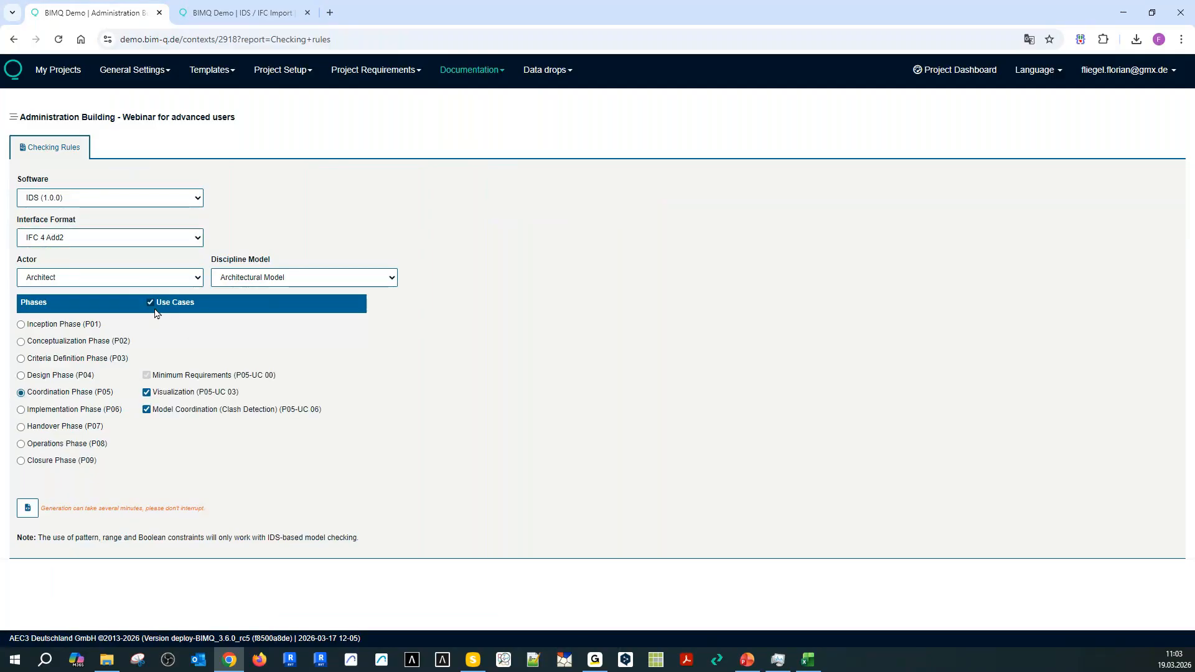
Generate the IDS checking rules file and show the recent downloads.
click(27, 507)
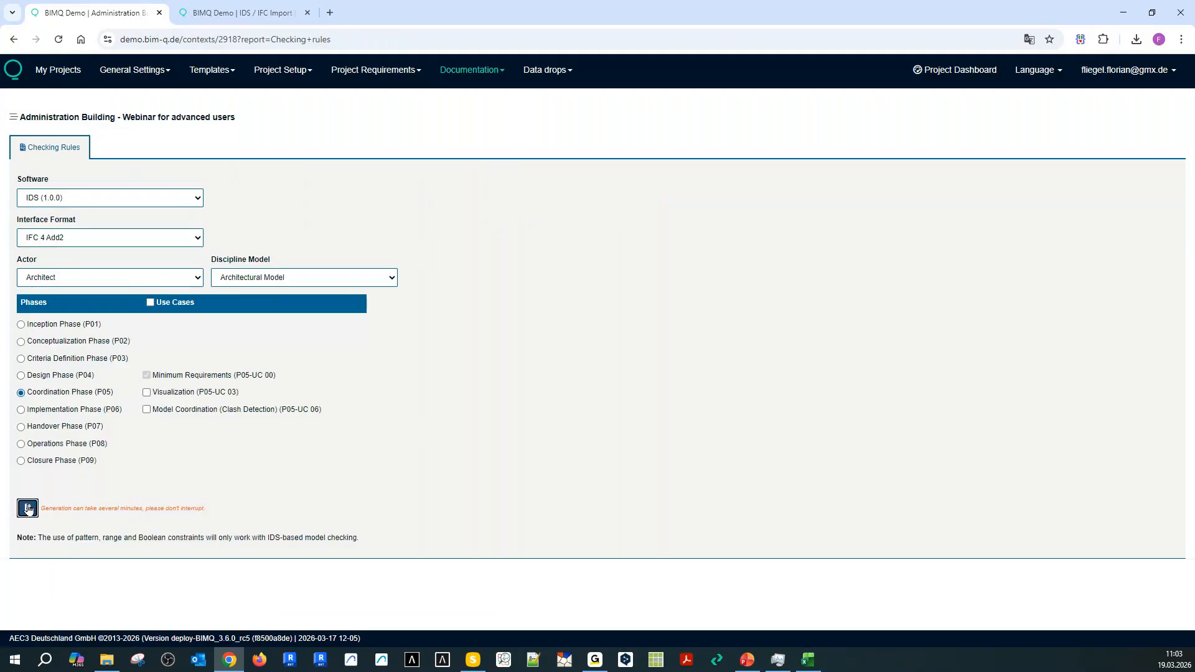
click(629, 128)
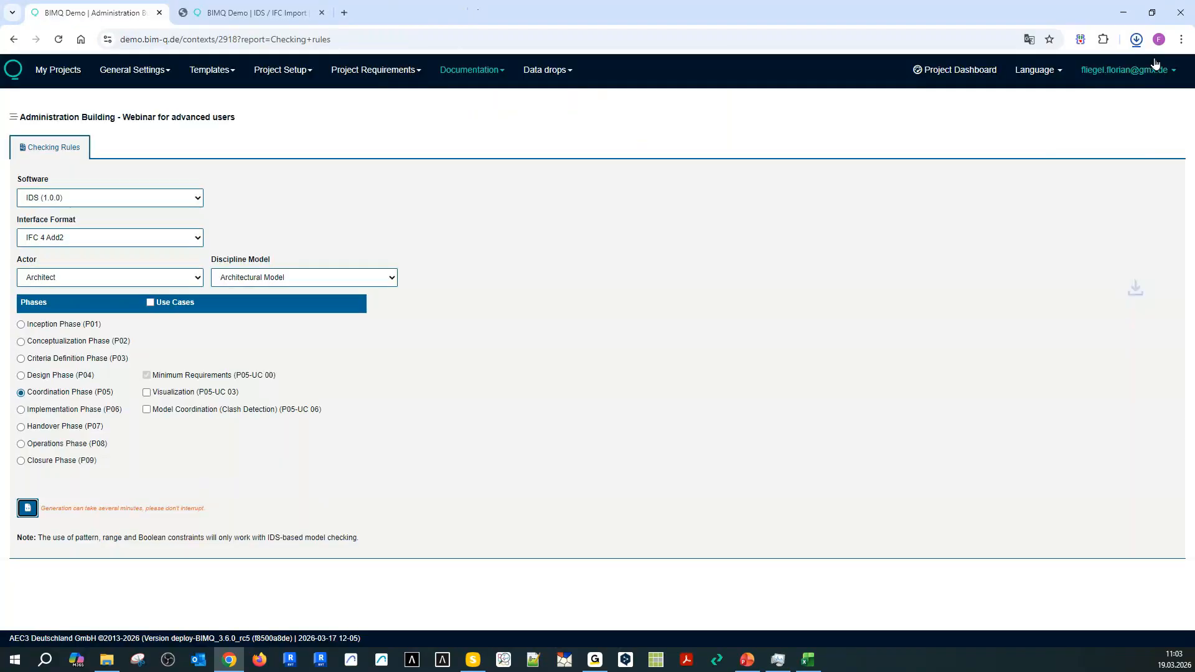
click(1136, 39)
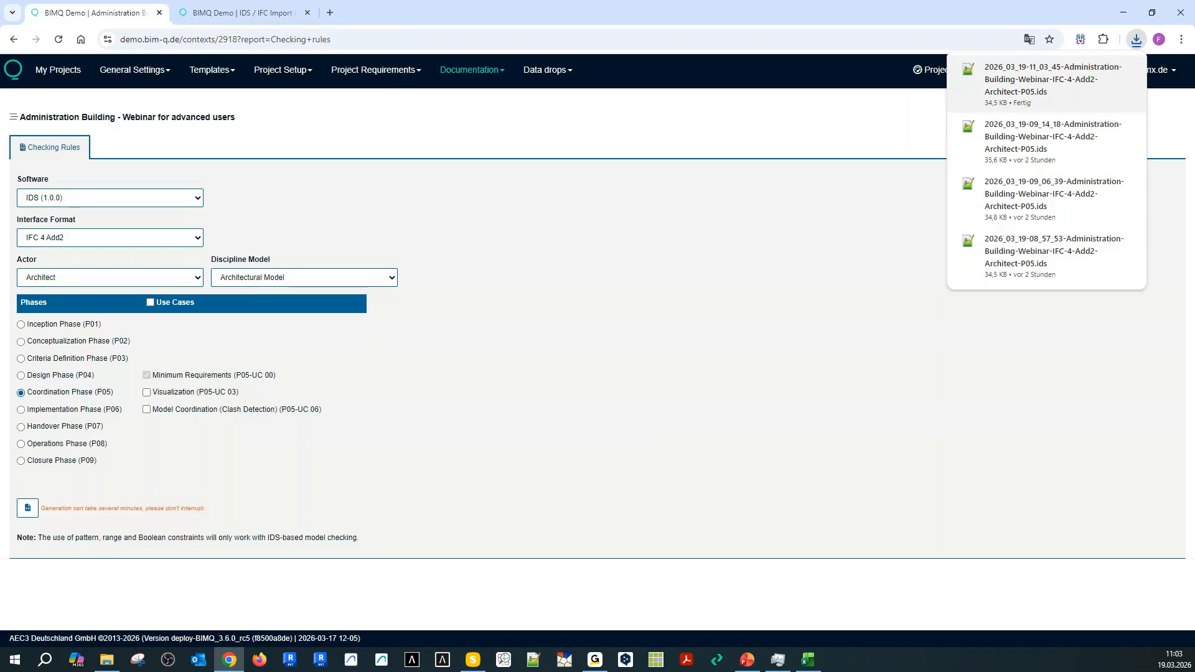
Switch to Solibri and remove the SVA_F2_ELT_SPG_3_3D_XXX_001 model without saving it.
click(473, 659)
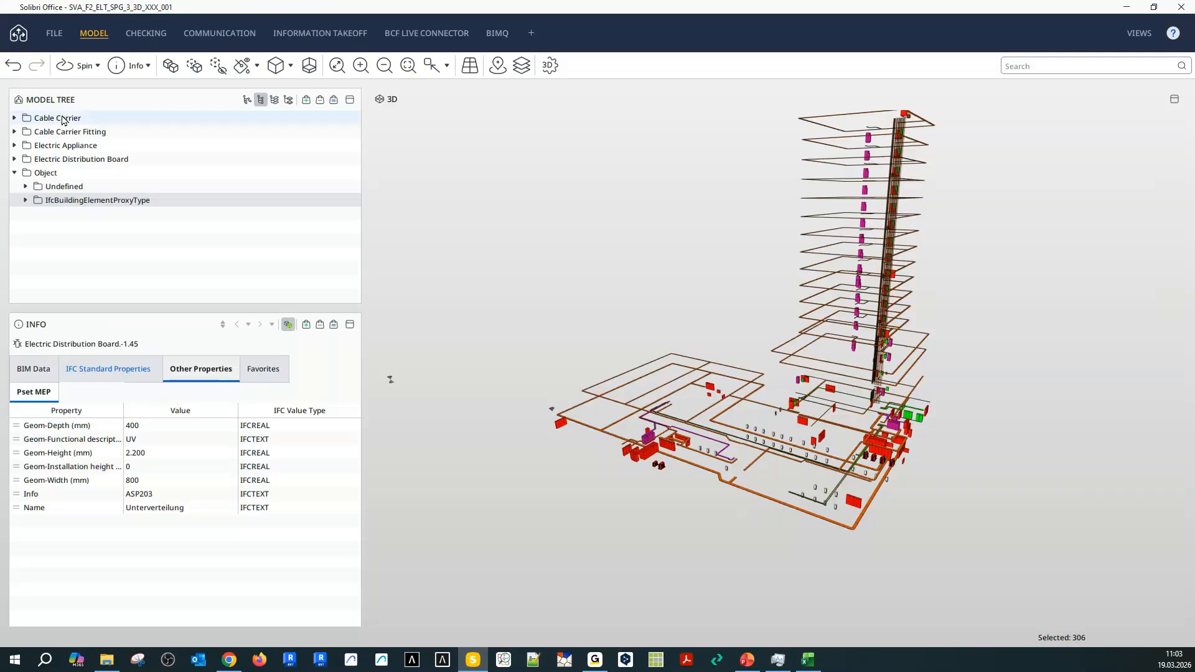
click(247, 99)
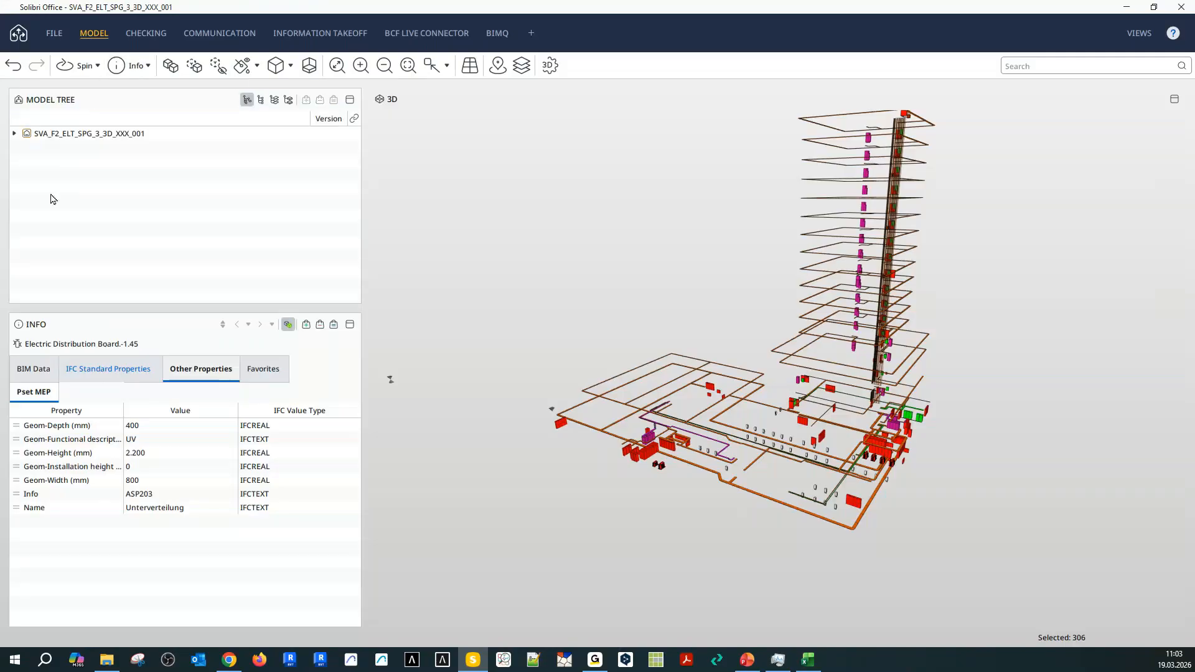
click(42, 133)
right_click(42, 132)
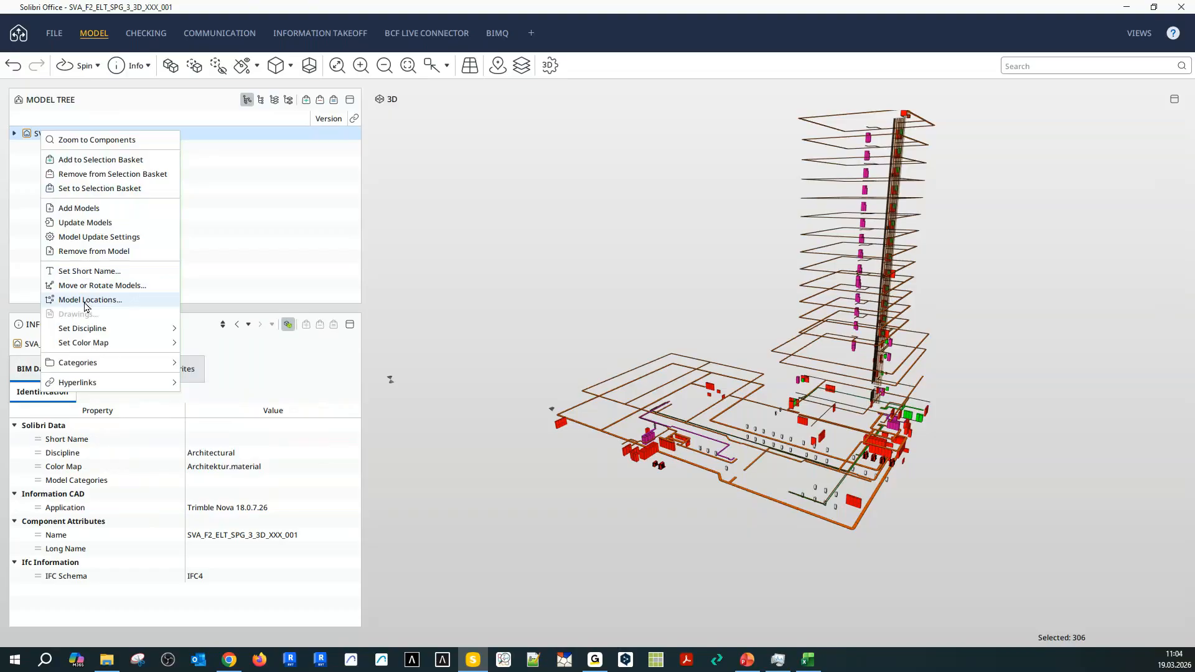
click(112, 251)
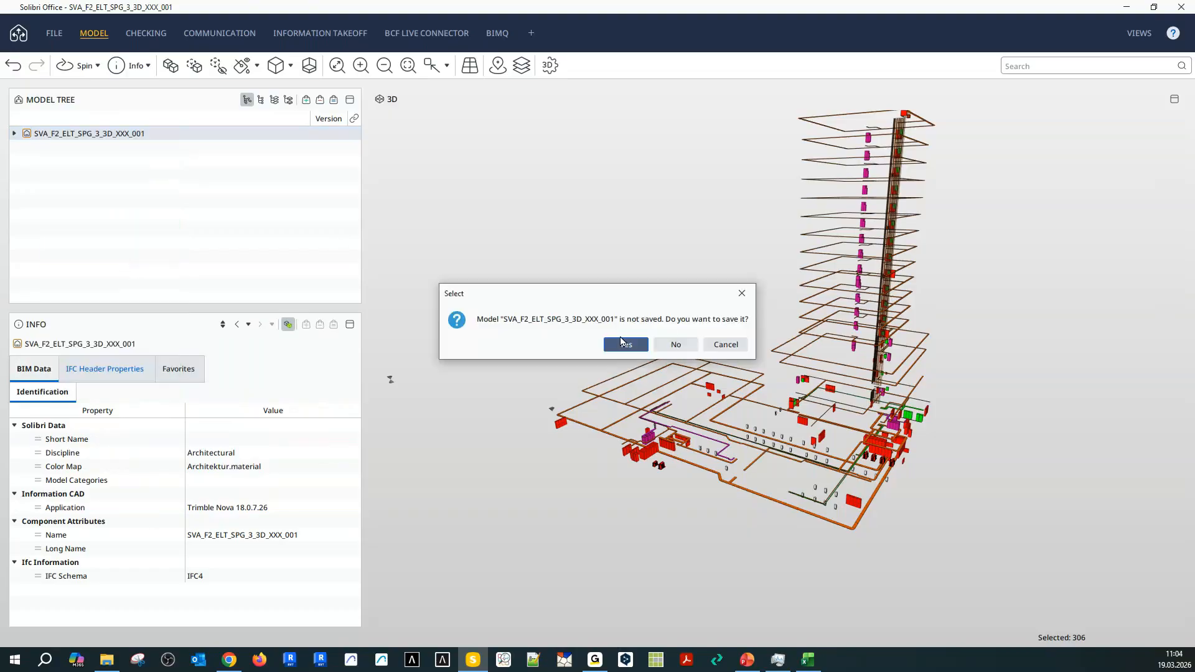
click(676, 344)
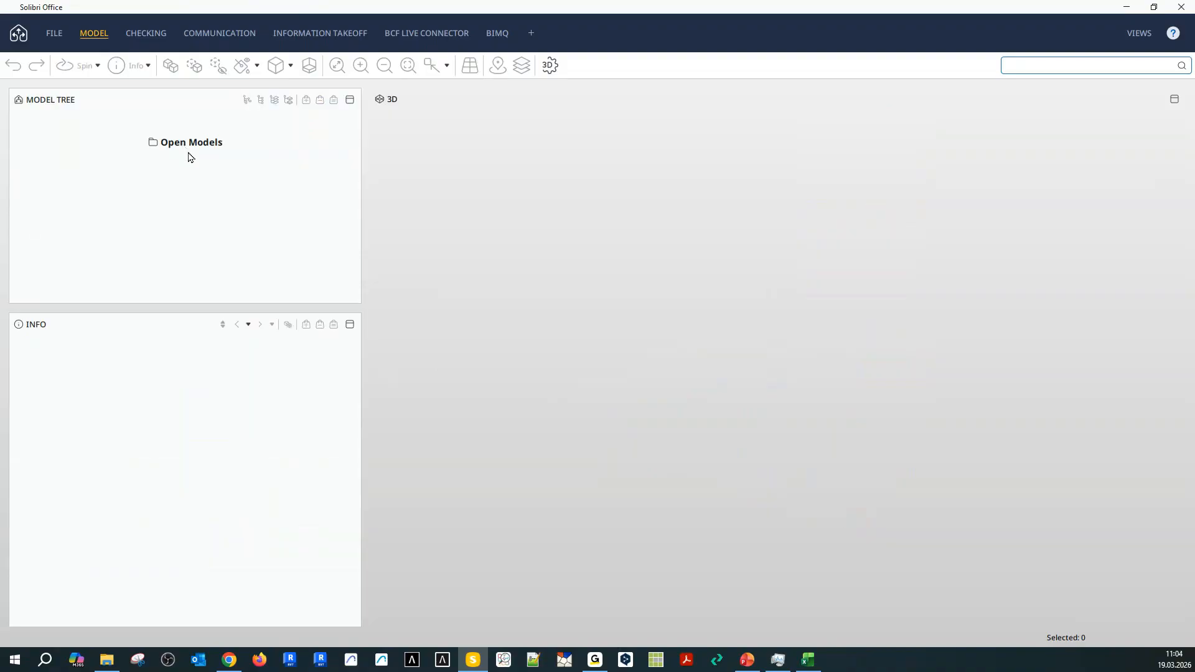
Open Administration Building_V1.0_en.ifc from the 2026 folder with the Architectural discipline.
click(188, 150)
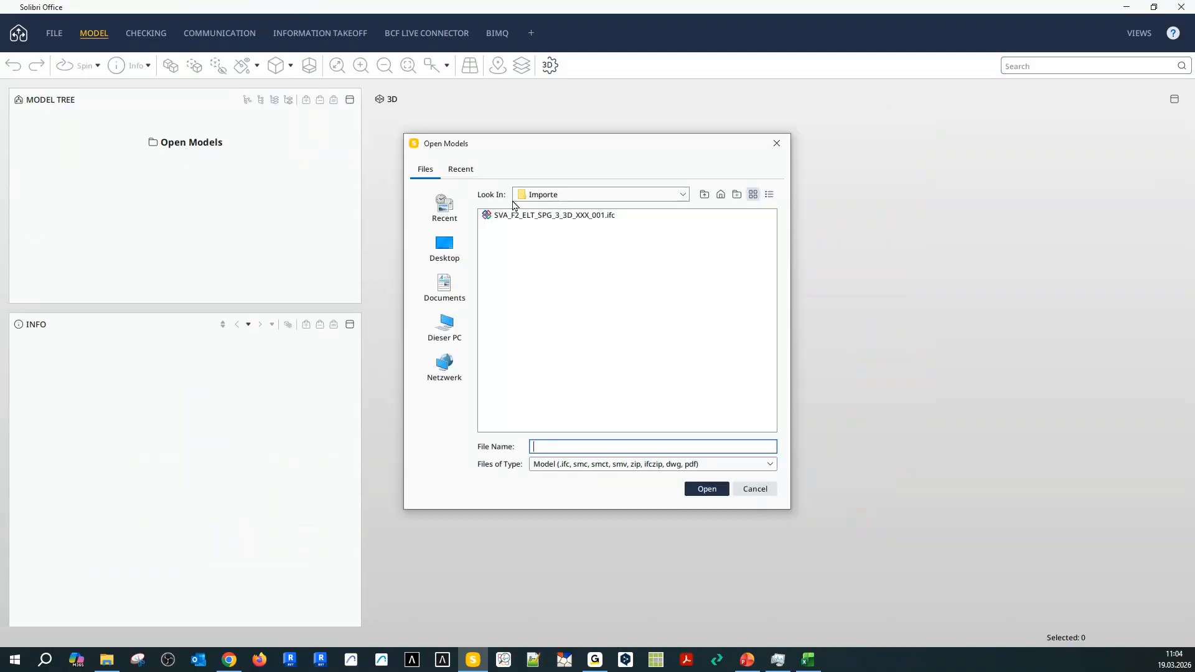
click(562, 197)
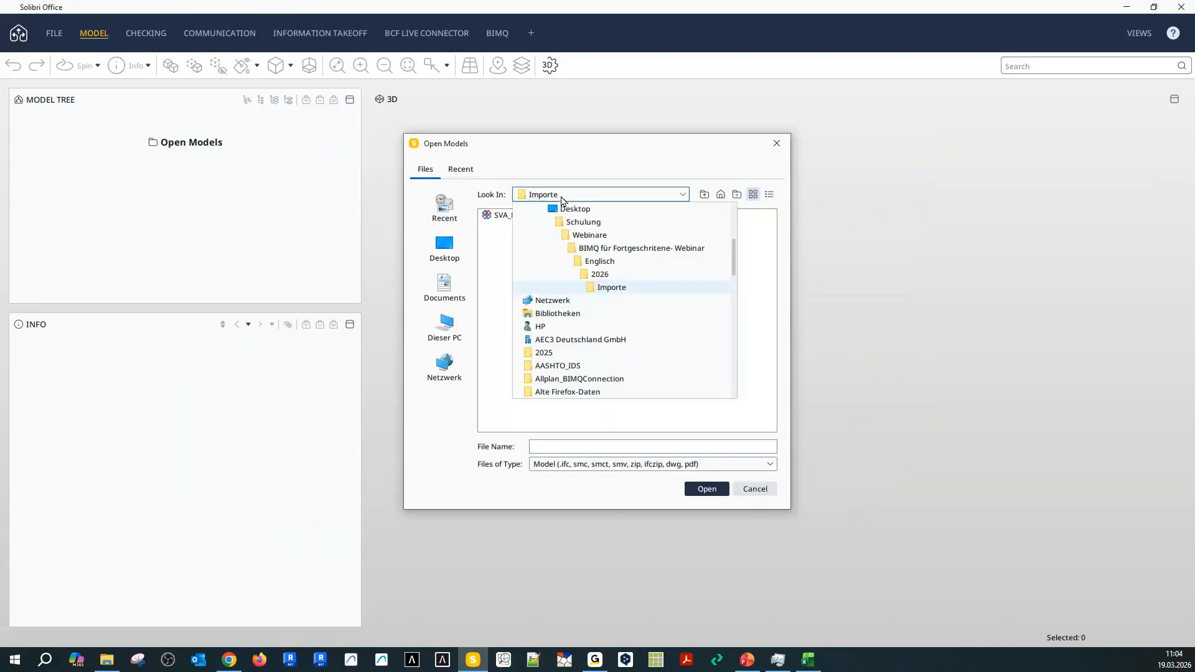
click(600, 274)
click(513, 229)
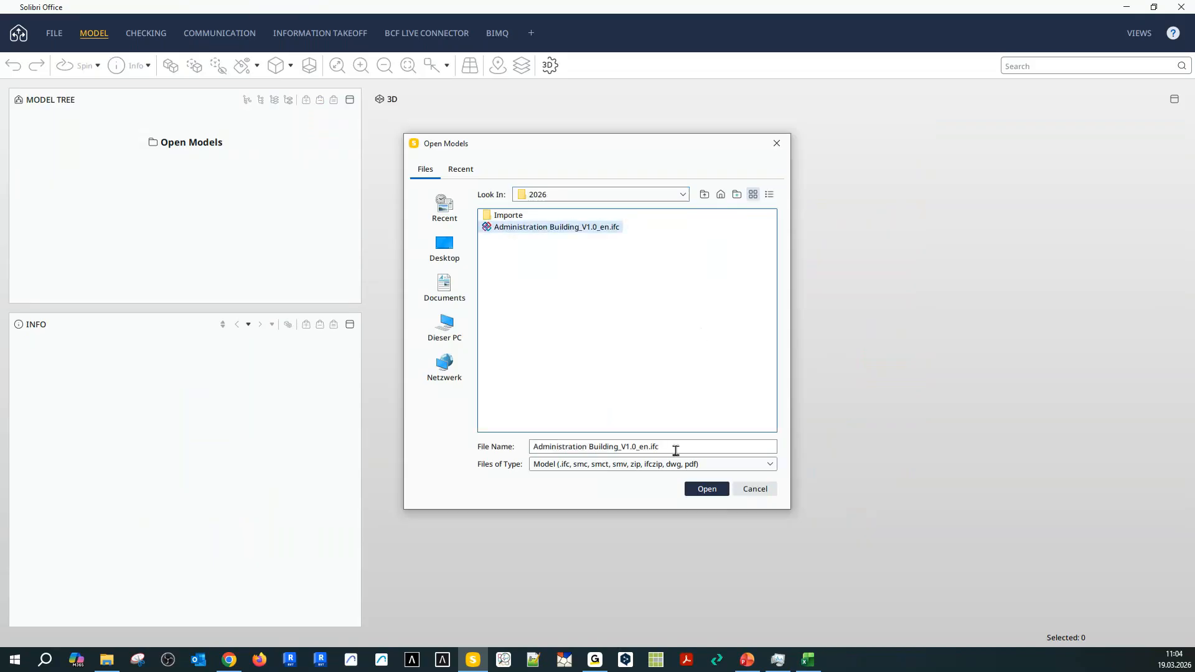
click(702, 490)
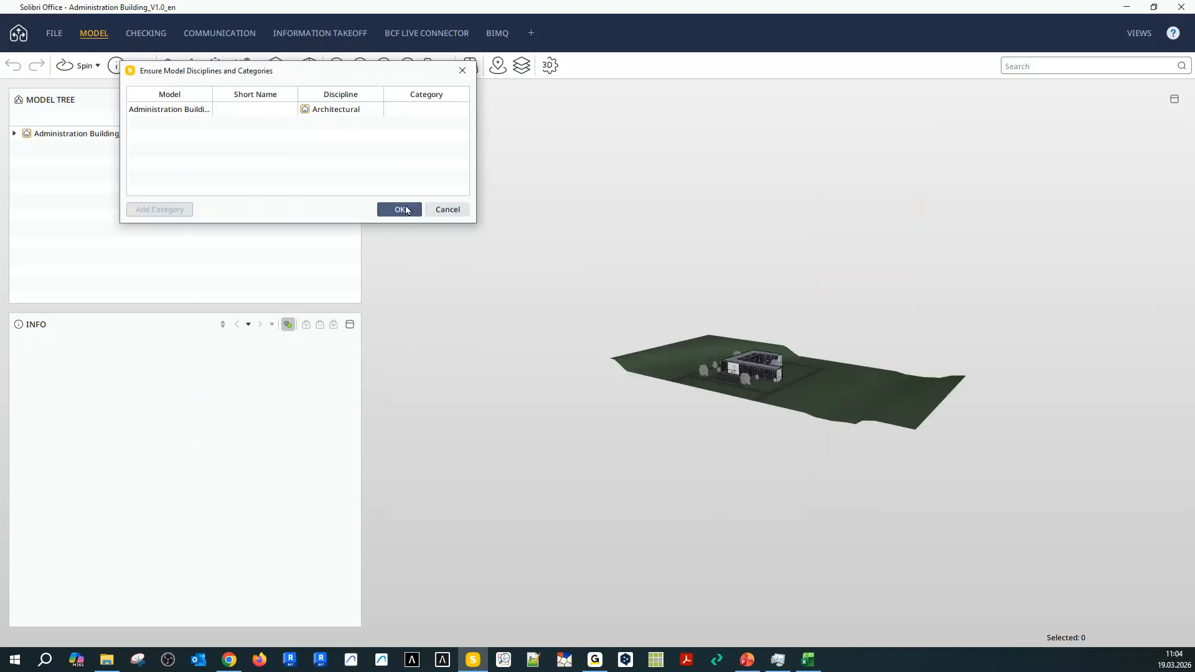
click(399, 209)
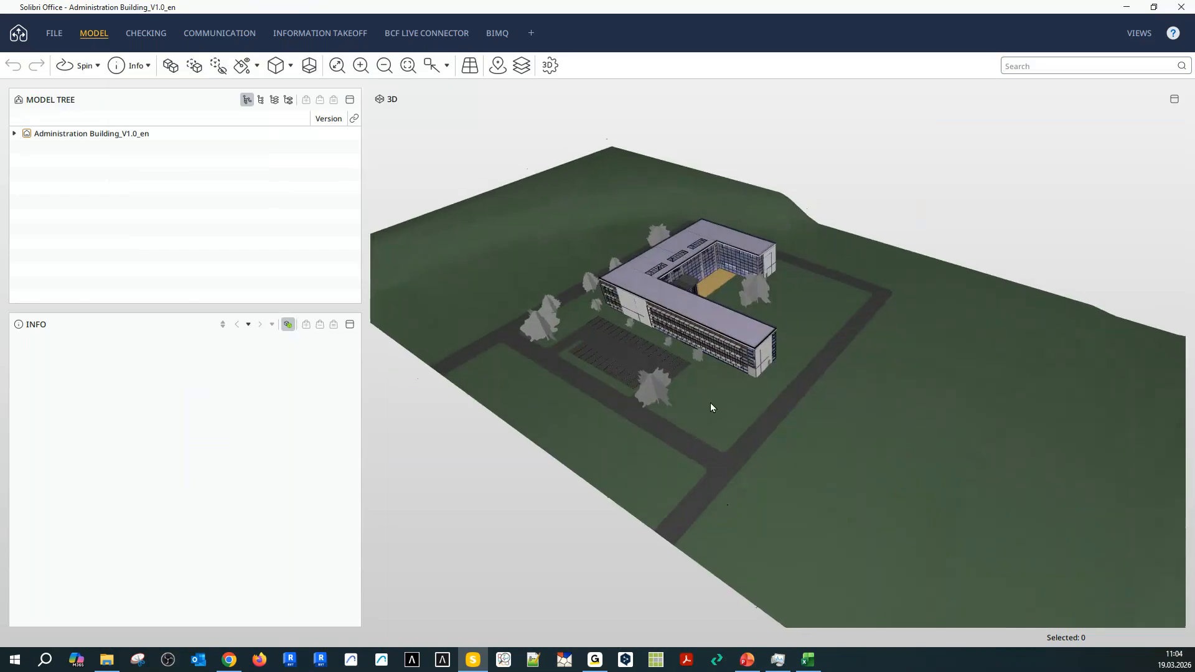
Examine the administration building and its site in 3D from several angles and up close.
drag(711, 445, 750, 390)
middle_drag(752, 392, 681, 412)
scroll(670, 414, up, 2)
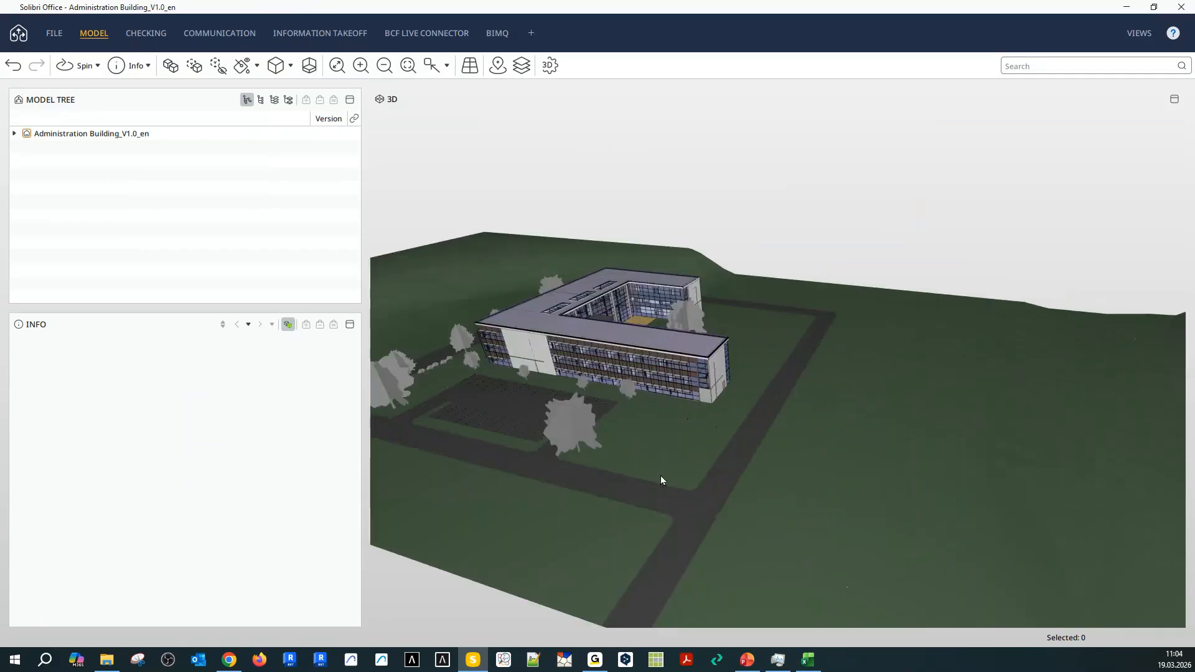
drag(659, 475, 638, 447)
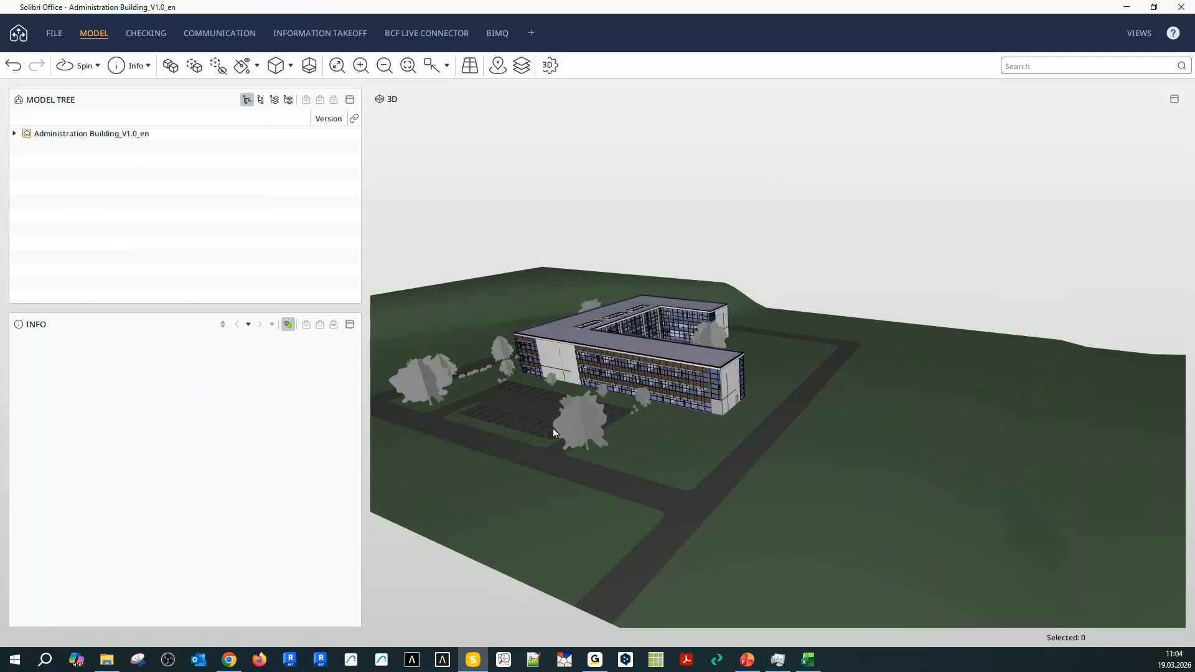
mouse_move(571, 421)
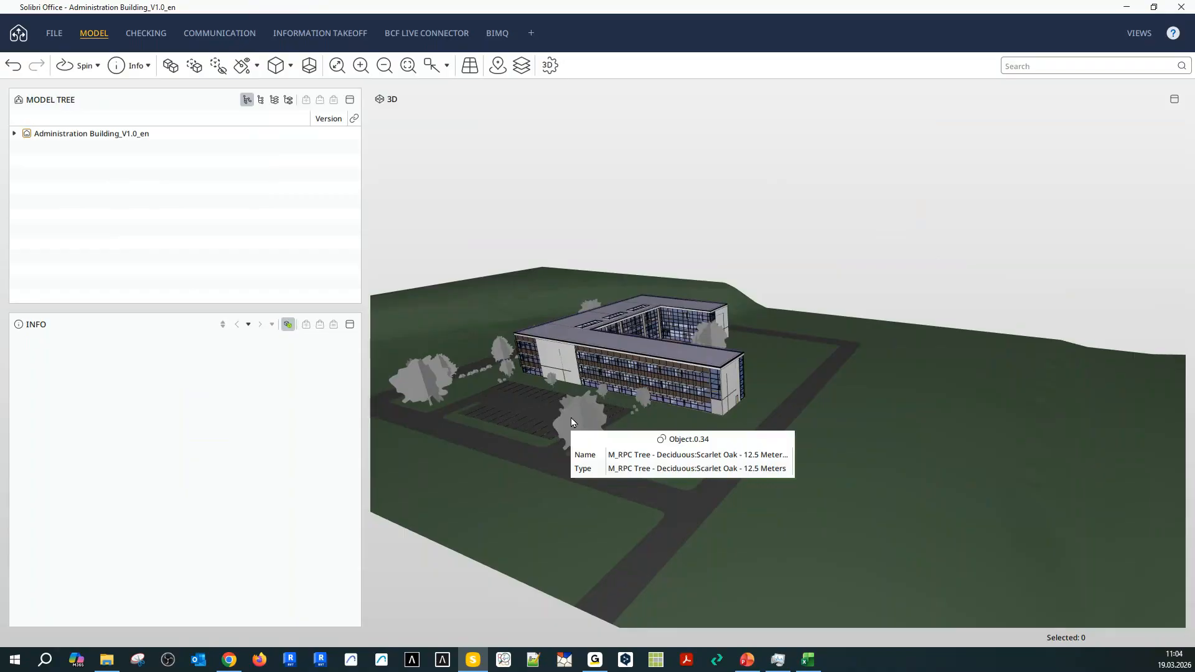
drag(659, 434, 603, 434)
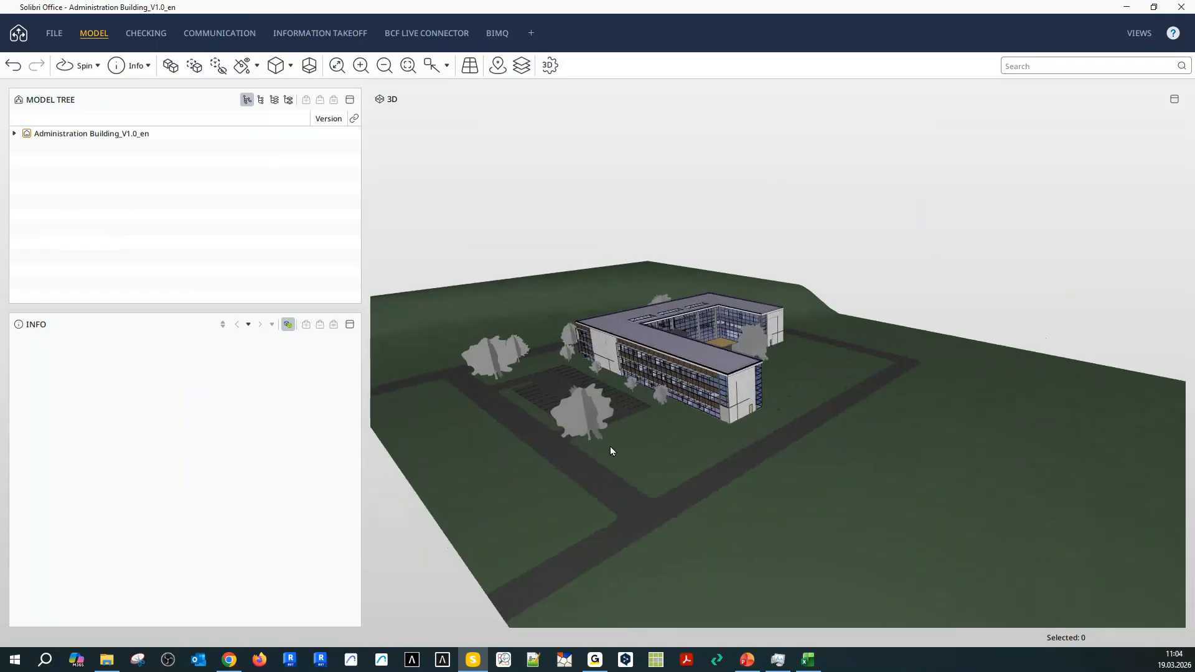
scroll(610, 443, up, 1)
scroll(613, 425, up, 3)
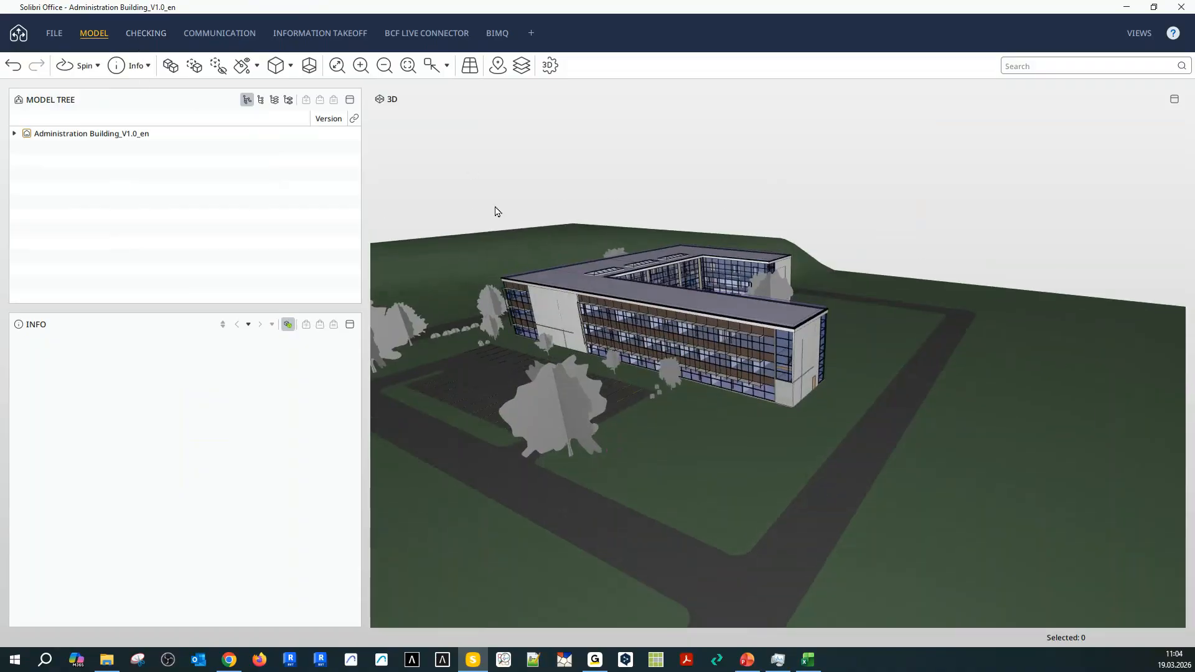
Add the exported IDS checking rules as a ruleset and check the model against them.
click(142, 35)
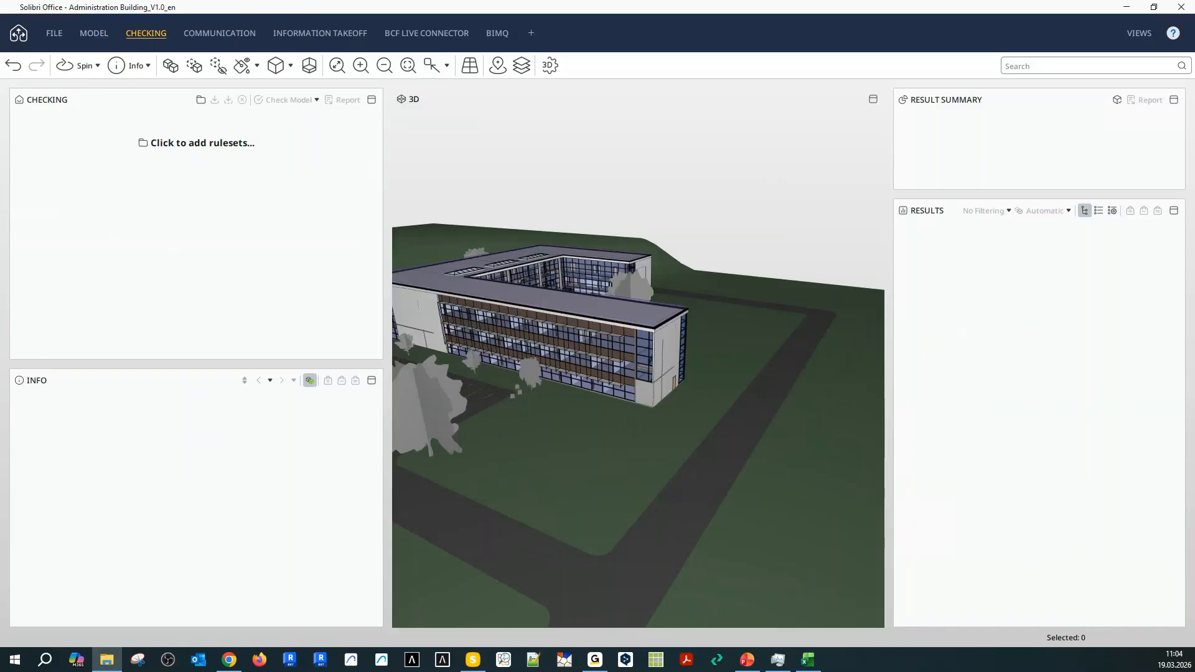
drag(1, 243, 200, 211)
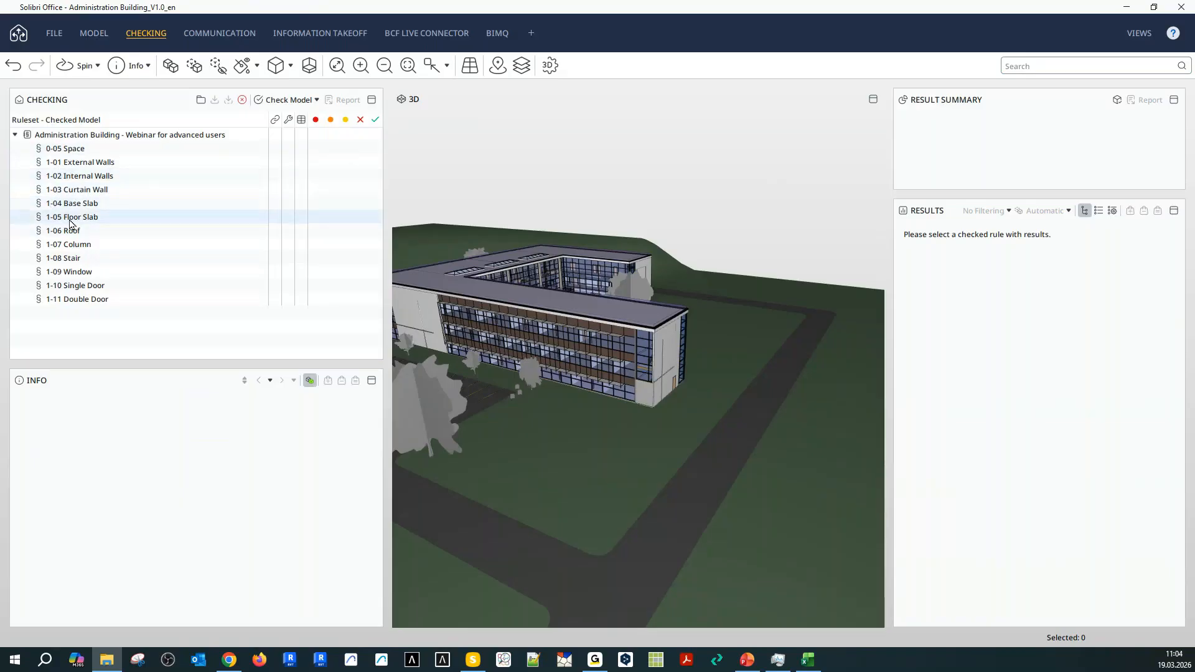
click(264, 101)
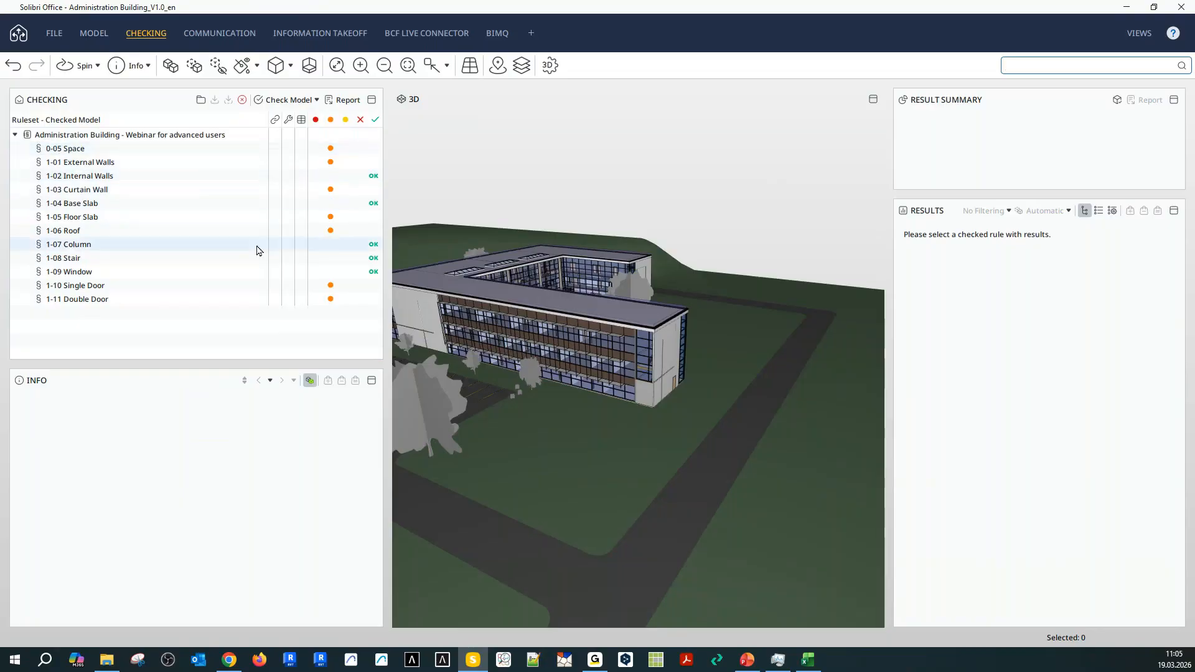
Expand the 0-05 Space results and inspect the Net Floor Area issue's description and location in 3D.
click(73, 150)
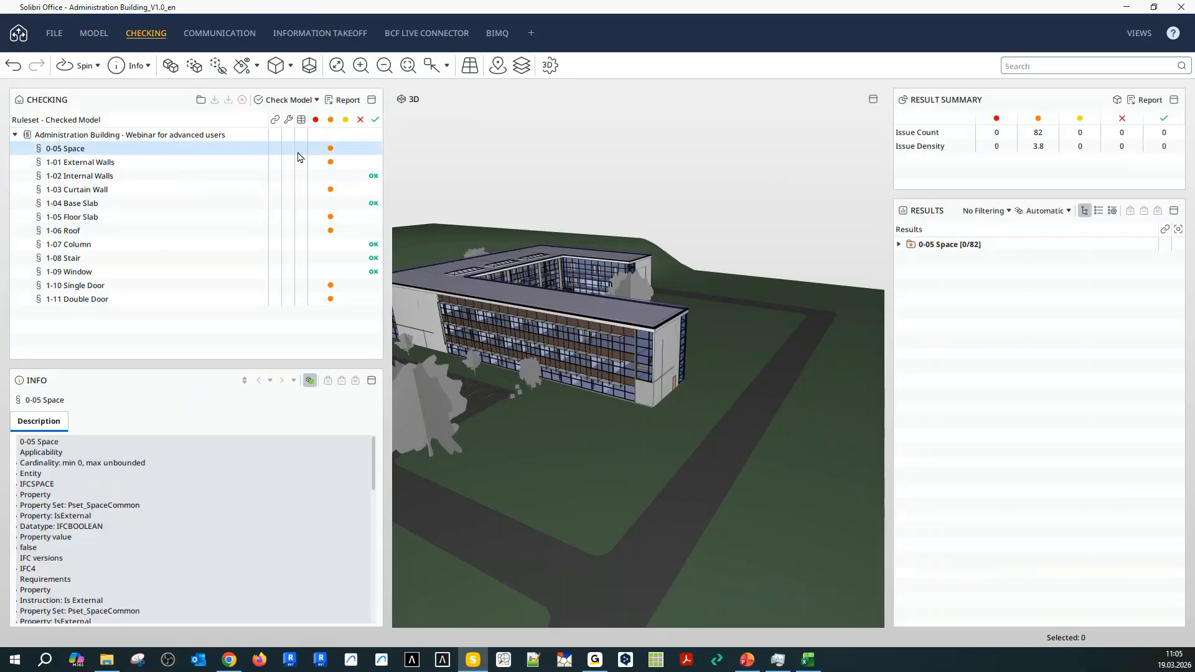
click(898, 244)
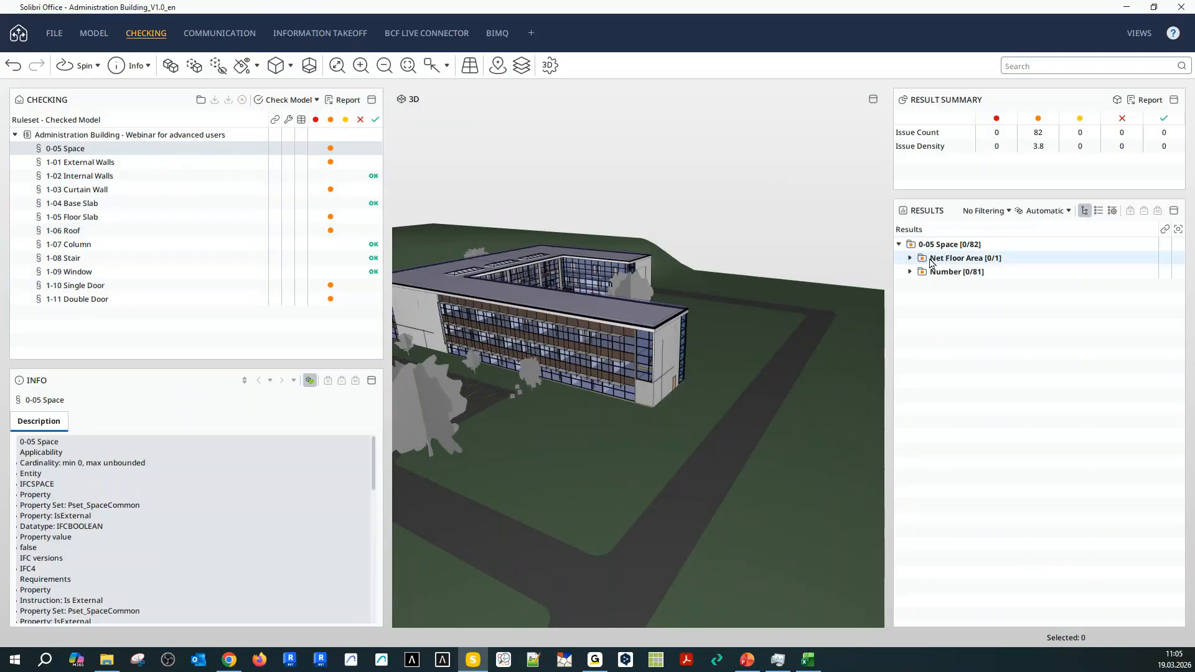
click(910, 258)
click(909, 271)
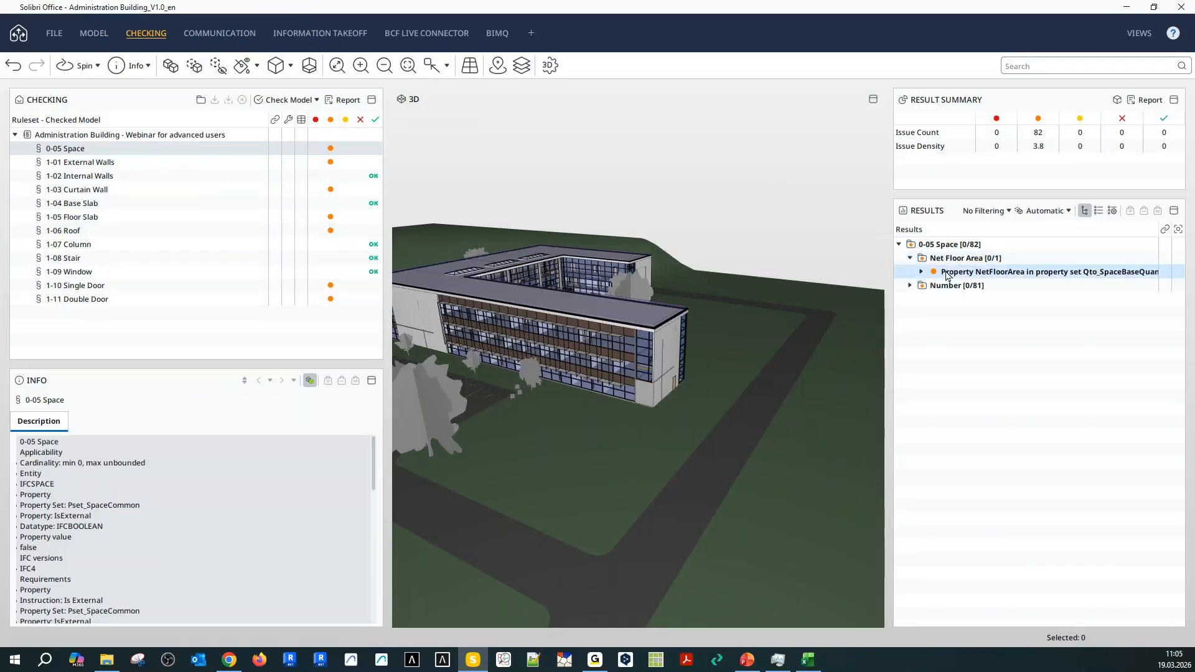
drag(633, 330, 676, 325)
middle_drag(601, 331, 669, 395)
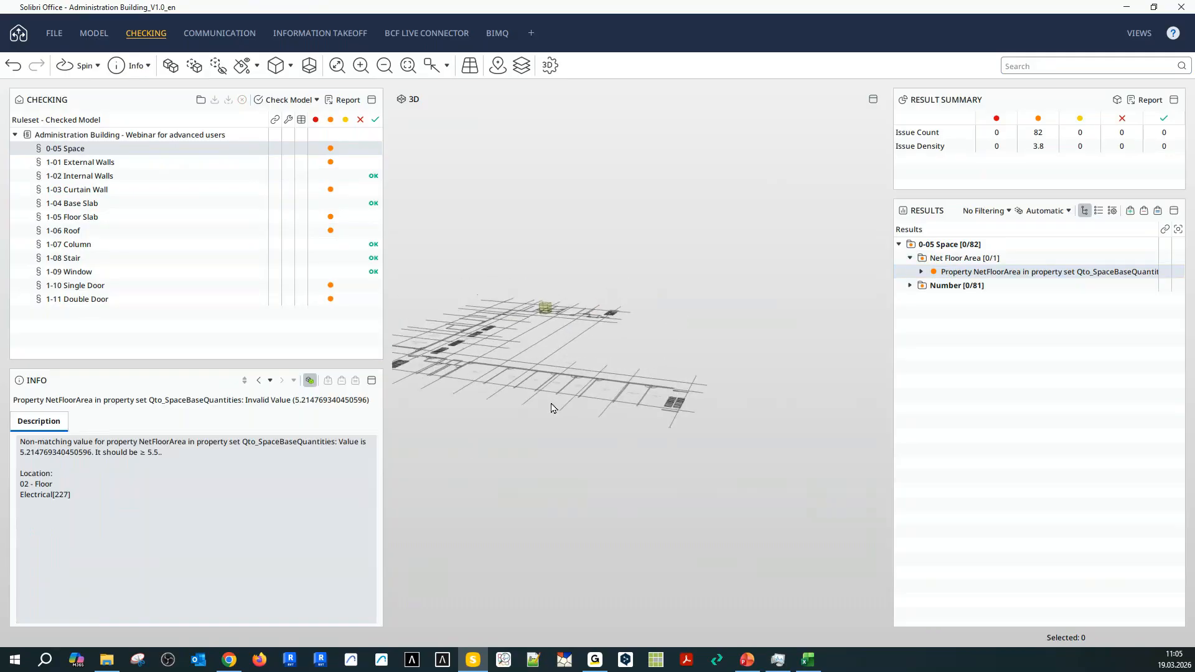
scroll(538, 330, up, 3)
drag(635, 361, 626, 373)
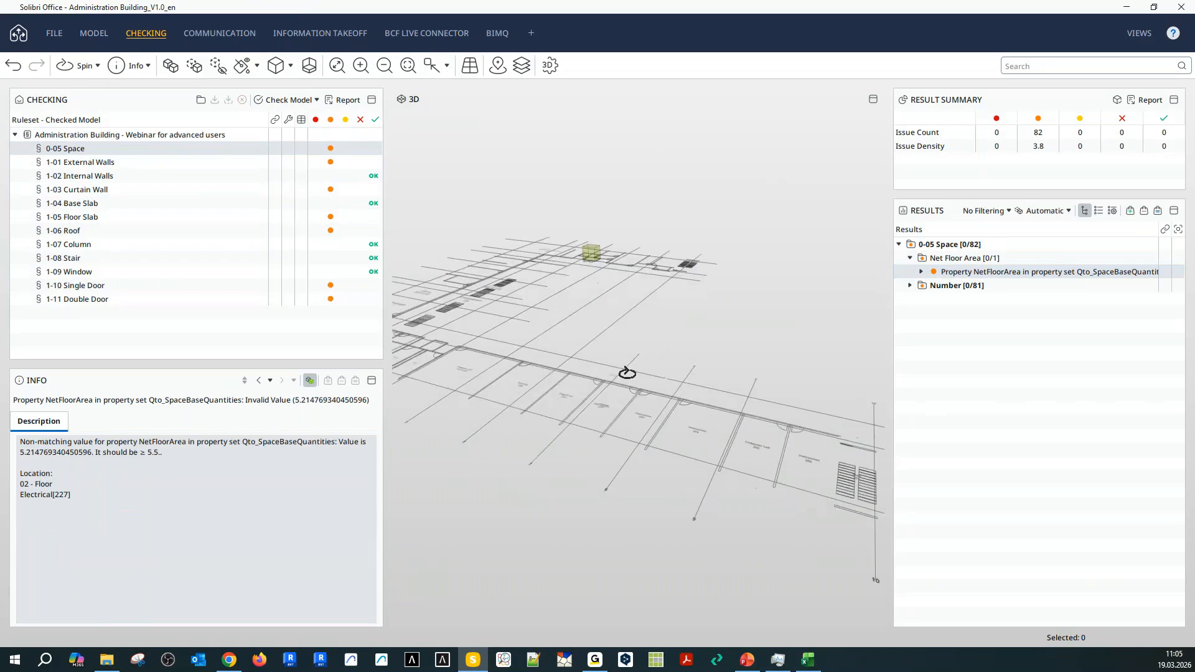
scroll(614, 342, up, 1)
middle_drag(614, 343, 631, 381)
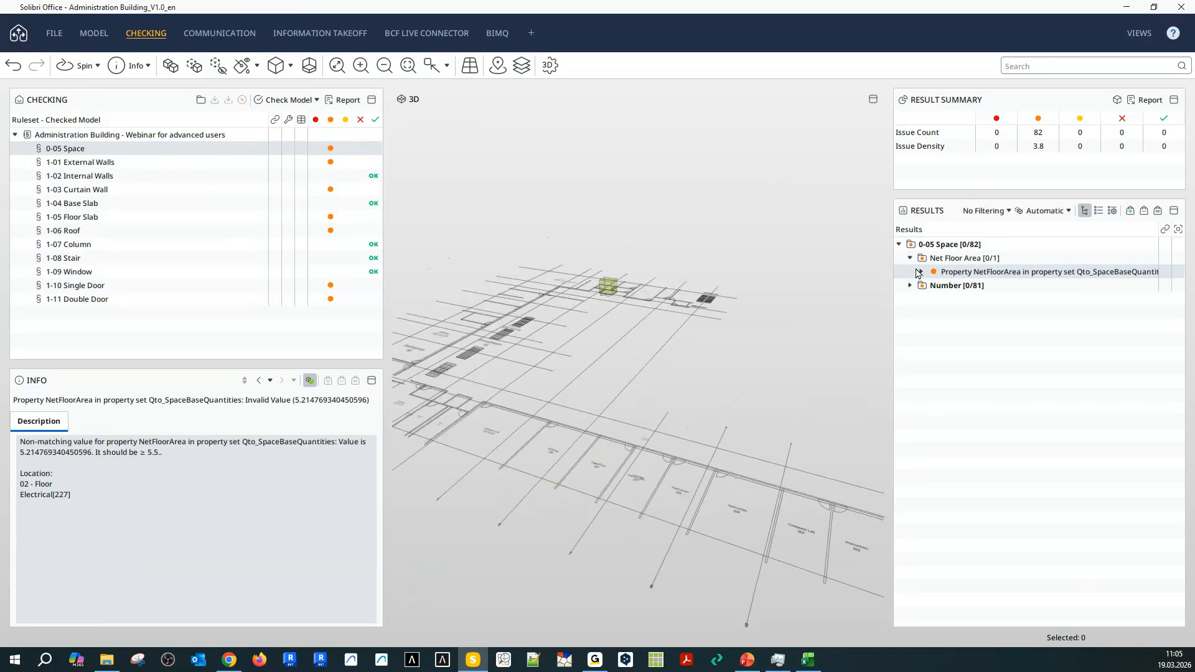
Select the Electrical space in the Net Floor Area issue and review its IFC standard quantities and position.
click(918, 272)
click(950, 287)
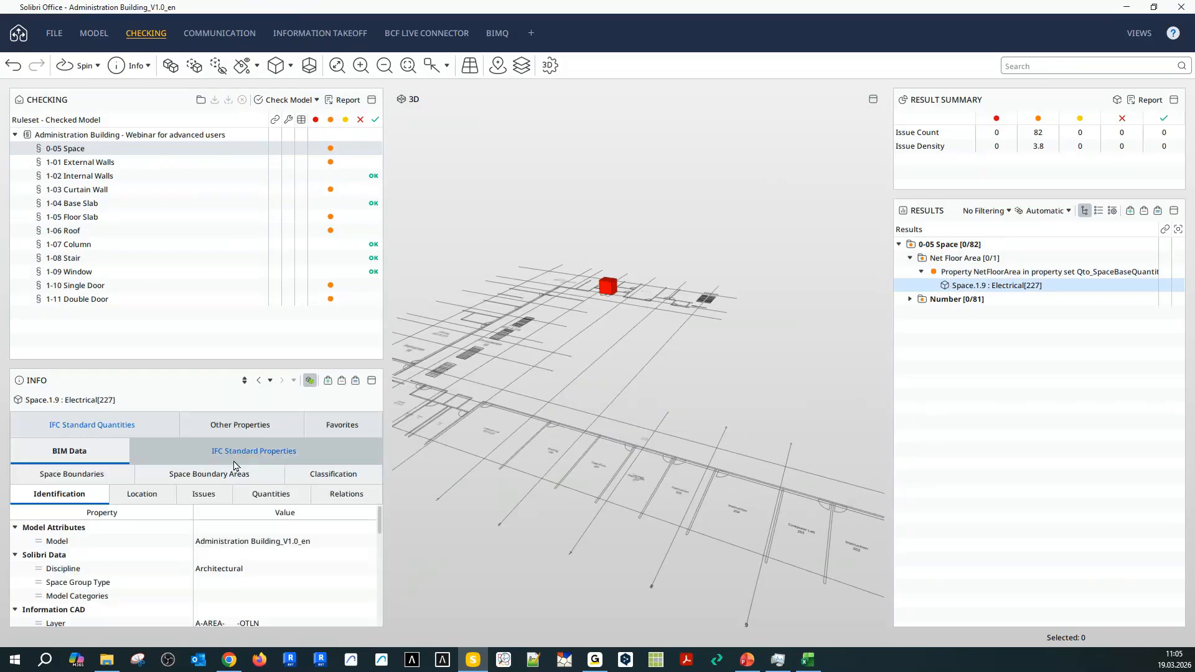
click(102, 427)
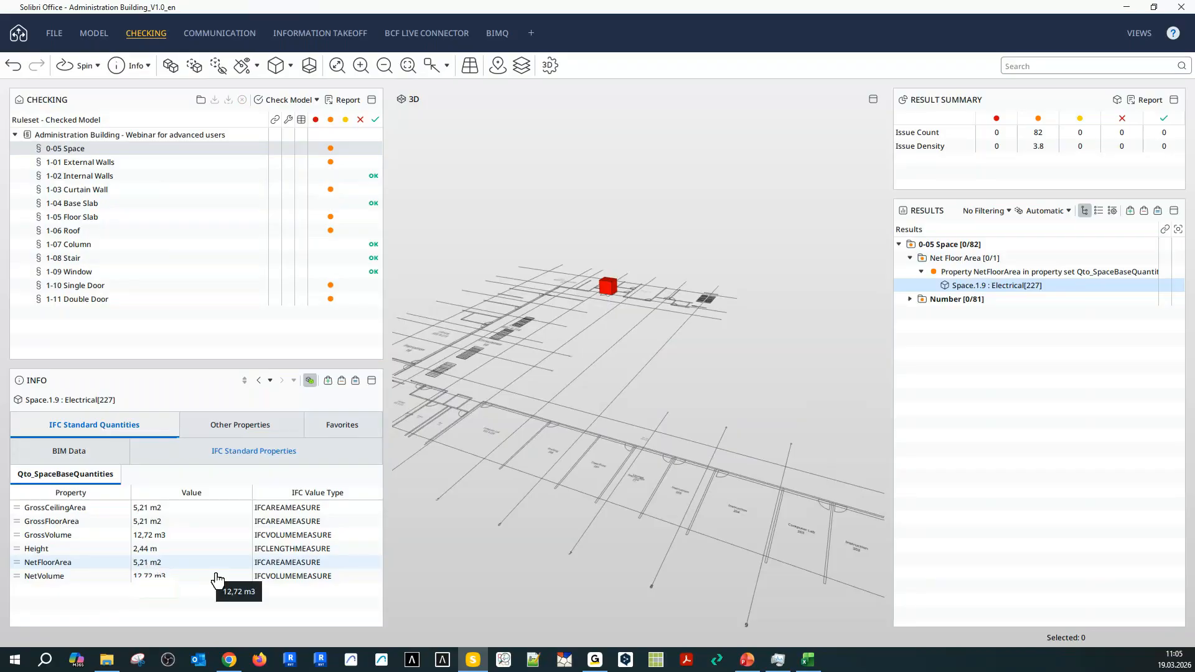
drag(597, 414, 642, 469)
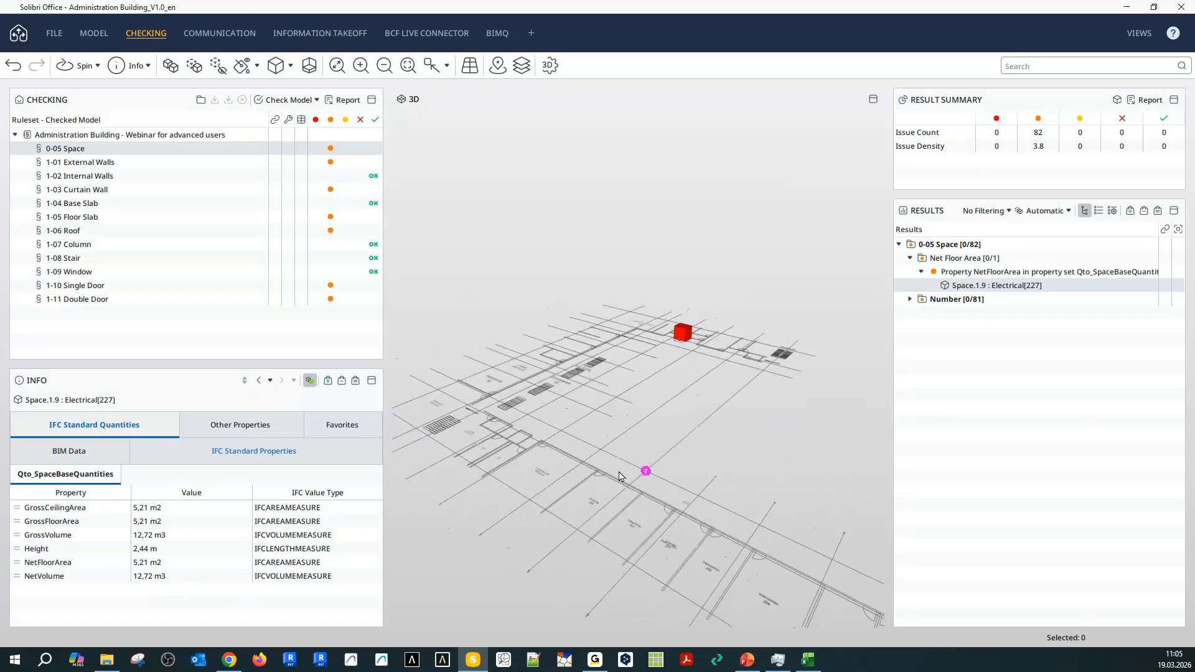
drag(641, 386, 648, 445)
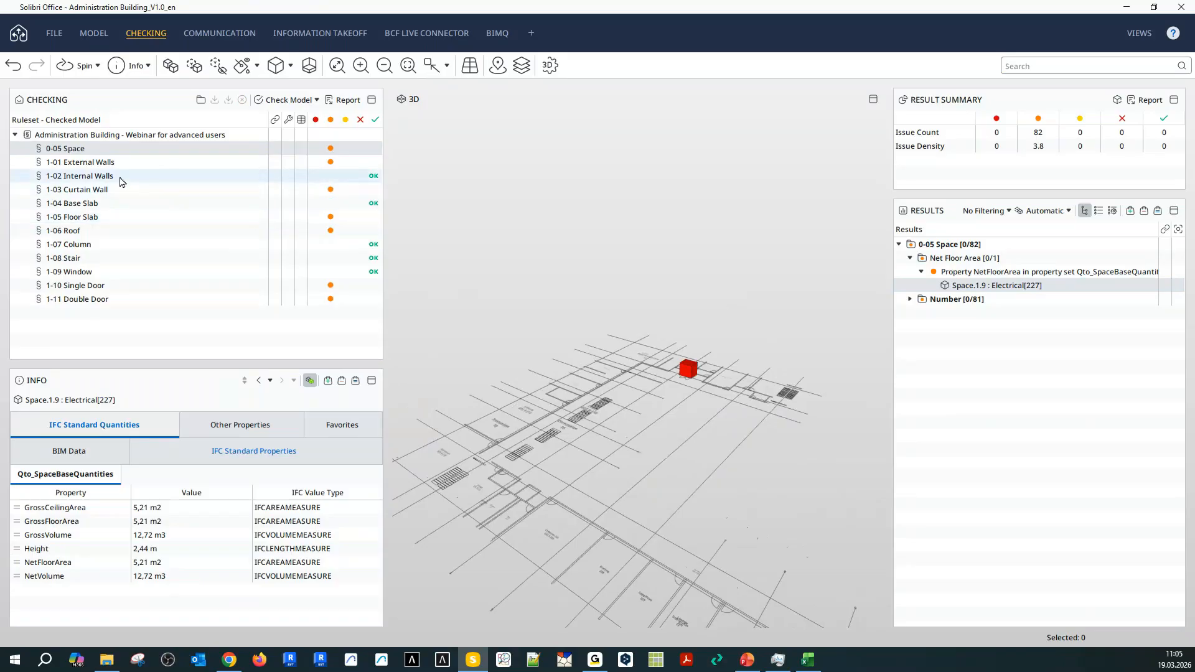
Collapse the Net Floor Area results, expand the Number issues of 0-05 Space, and inspect the affected spaces in 3D.
click(910, 258)
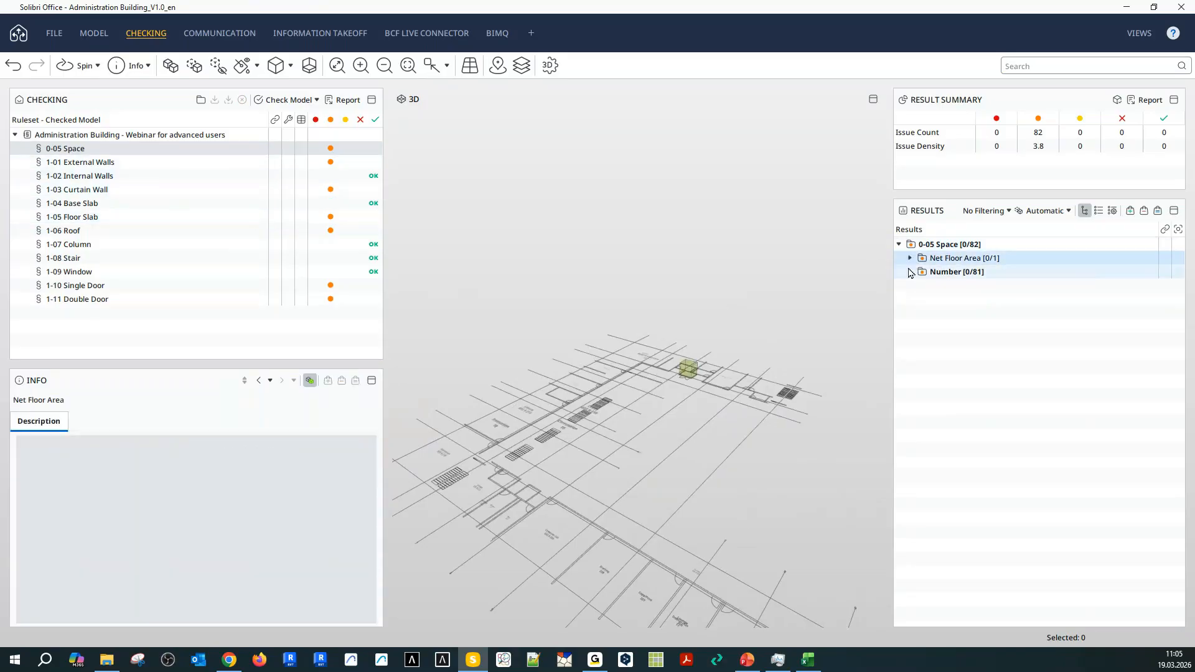
click(919, 275)
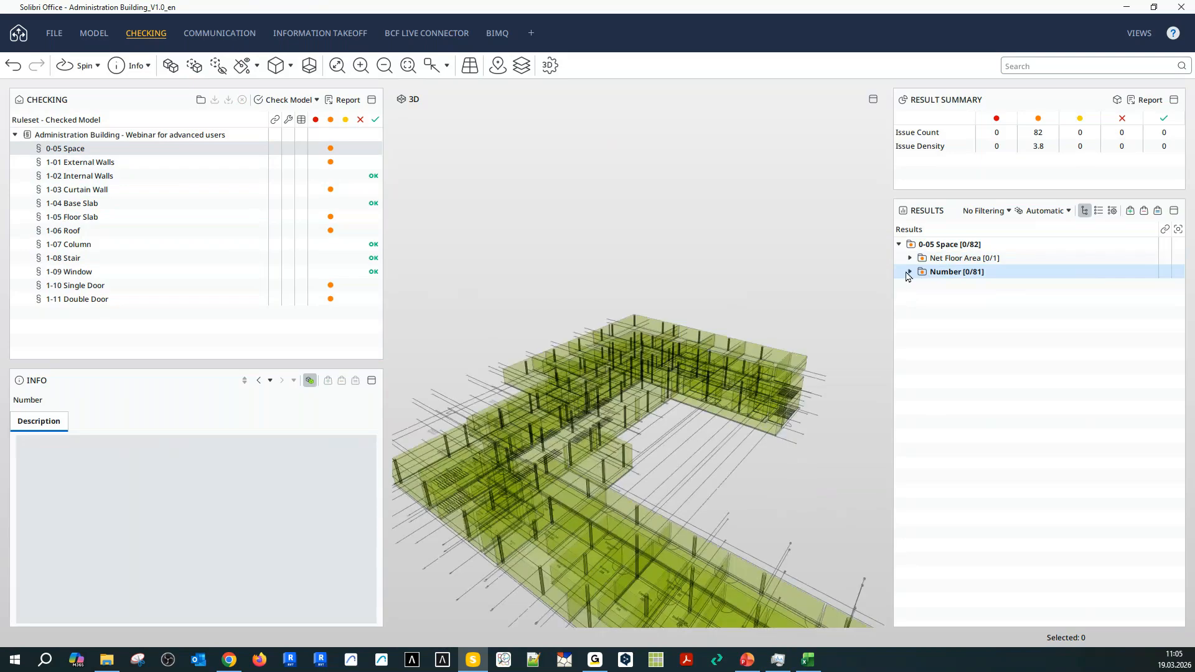
mouse_move(771, 507)
mouse_down()
mouse_move(821, 448)
mouse_move(592, 595)
mouse_move(710, 519)
mouse_up()
click(909, 272)
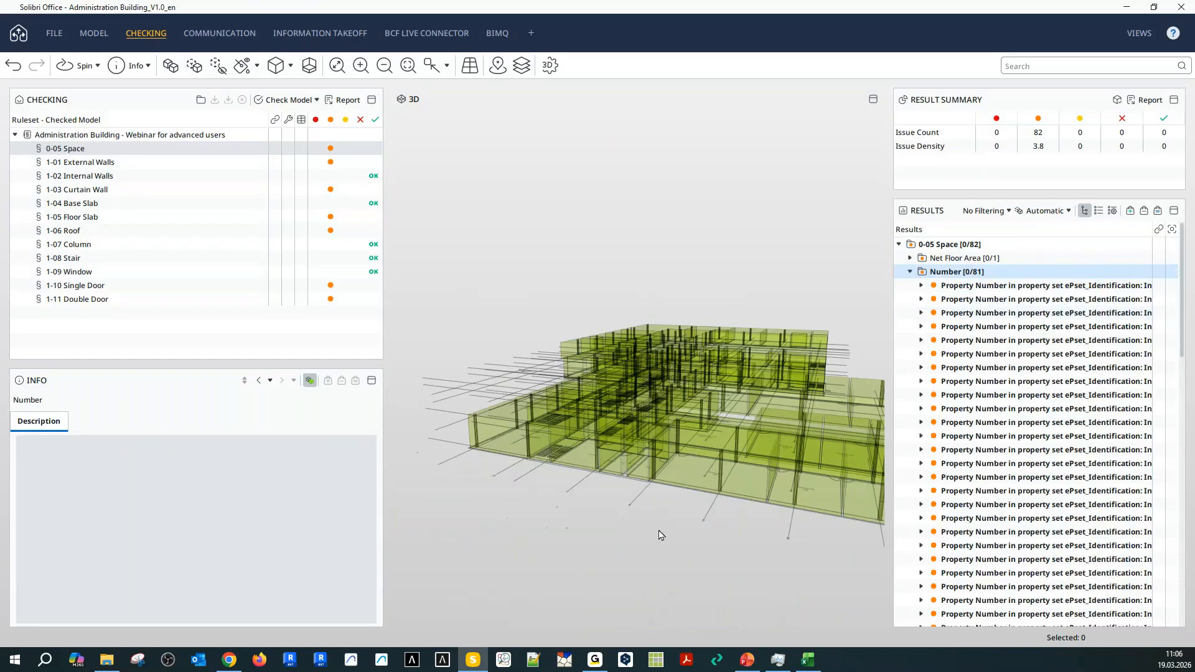
drag(630, 603, 579, 600)
mouse_move(507, 542)
mouse_down()
mouse_move(520, 560)
mouse_move(567, 359)
mouse_up()
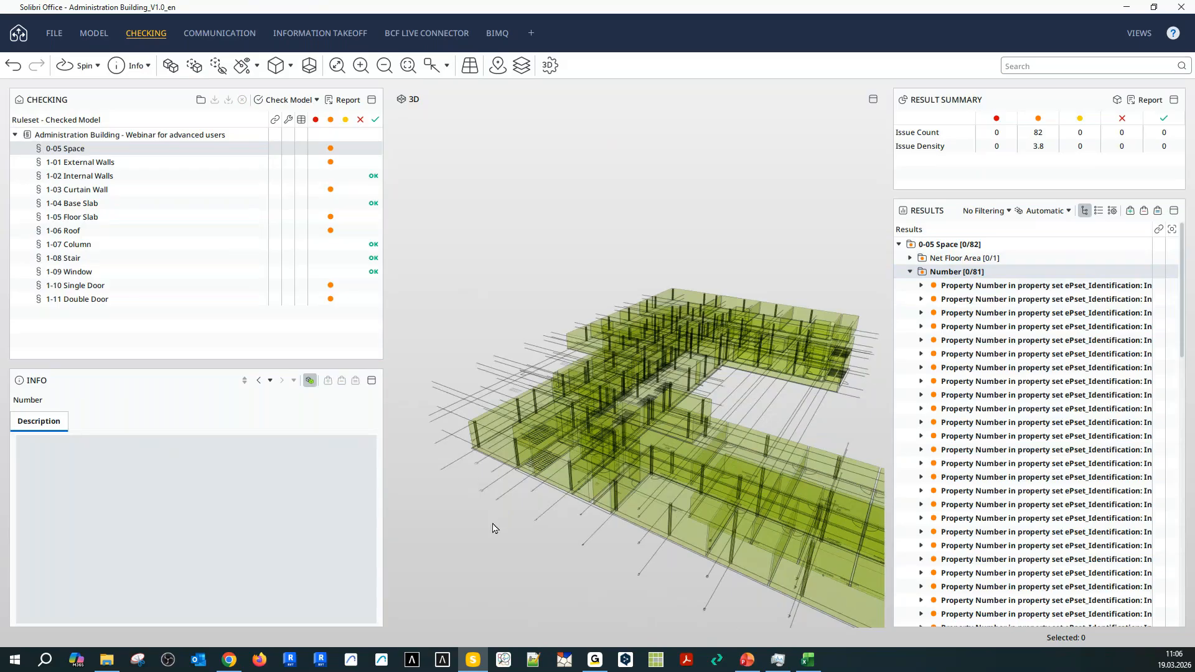
drag(503, 543, 517, 536)
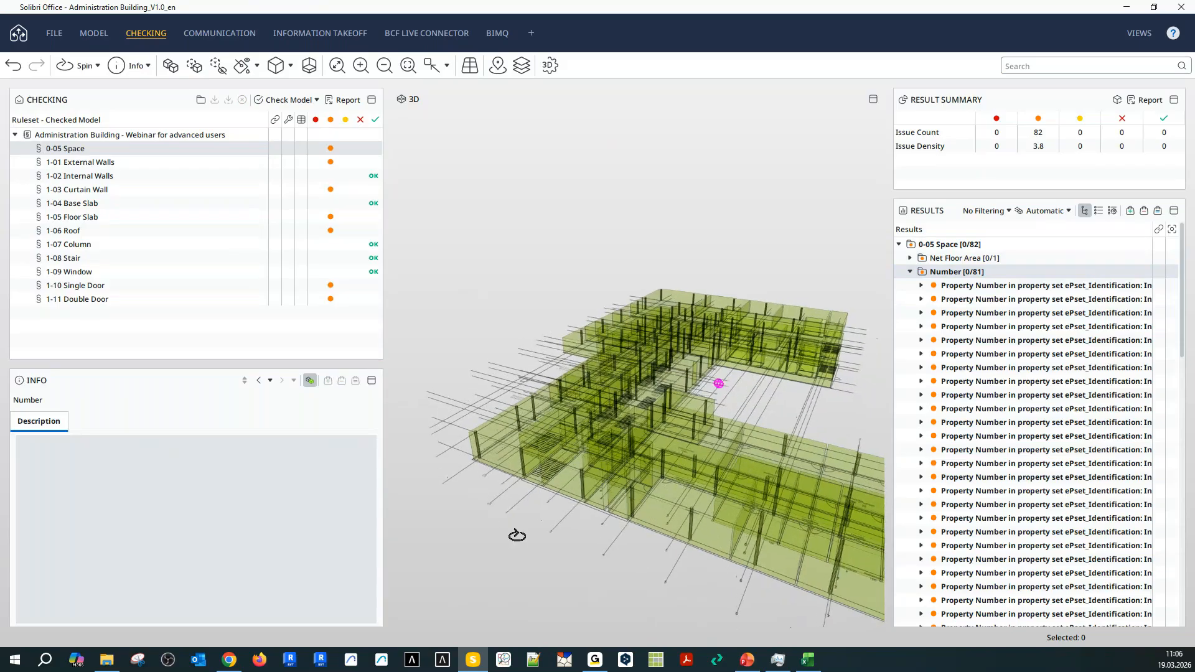
List the checked components of 0-05 Space that passed and review the first Corridor space's ePset_Identification properties.
click(1117, 99)
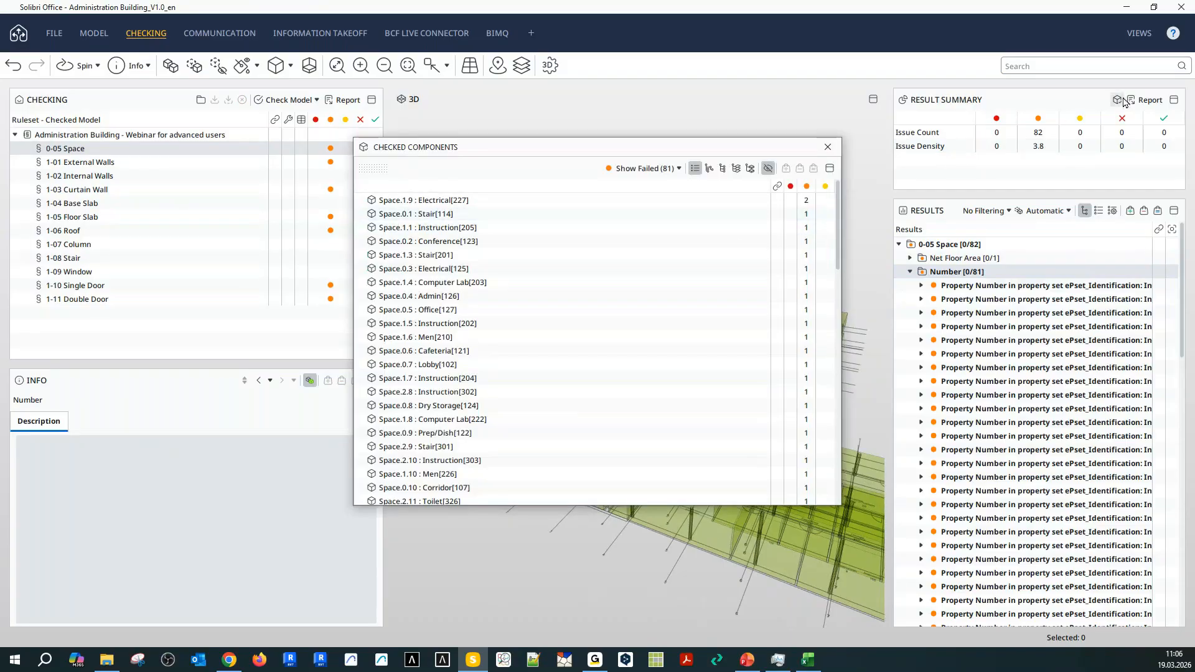
click(669, 169)
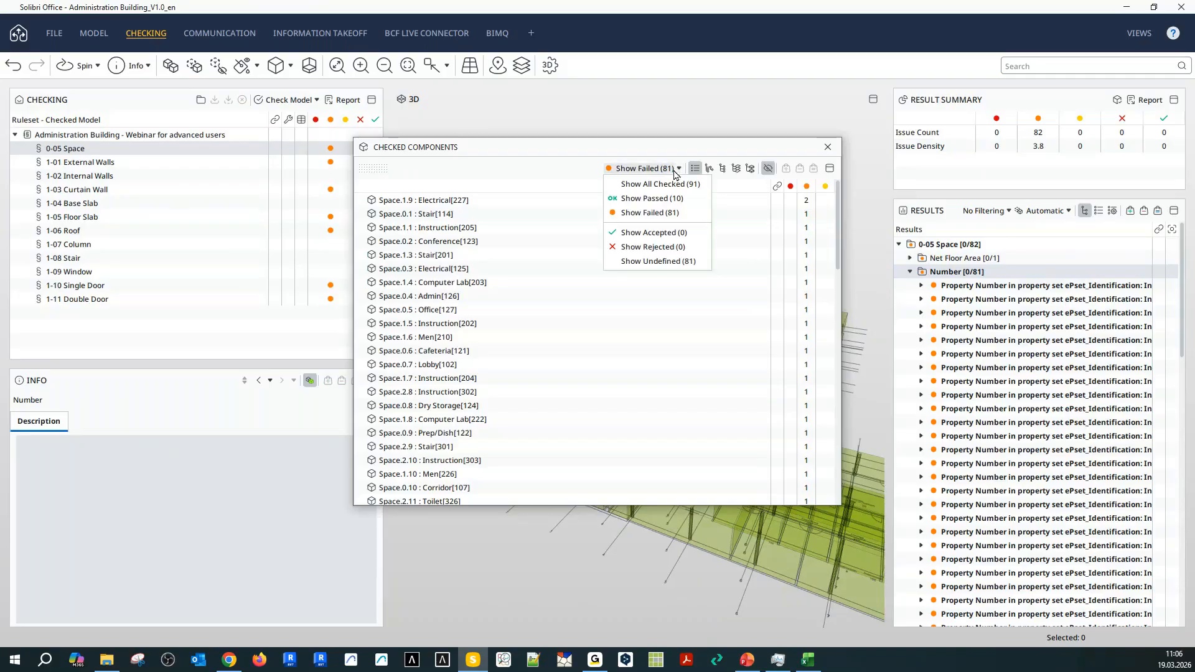
click(651, 199)
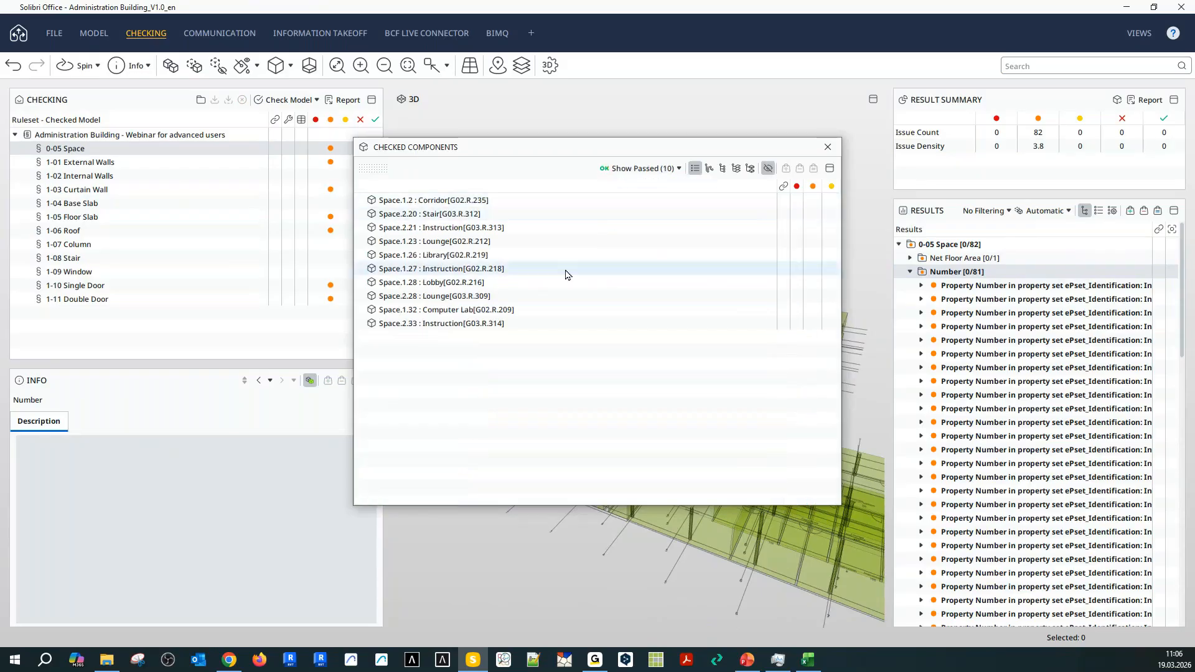
click(406, 204)
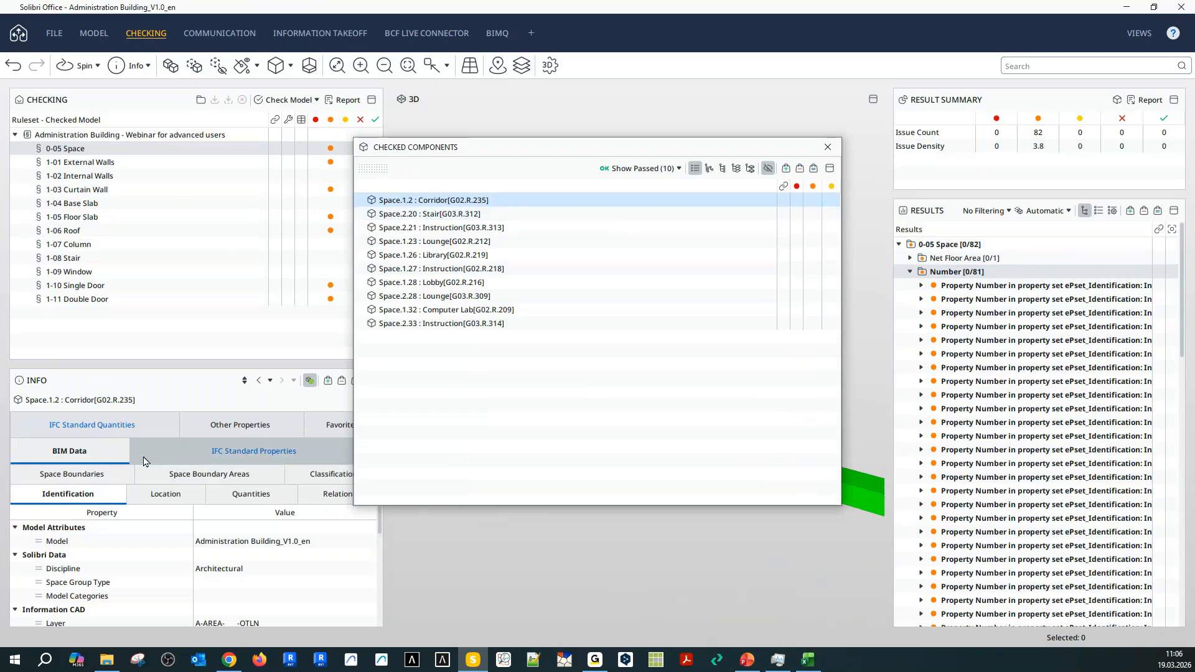
click(276, 425)
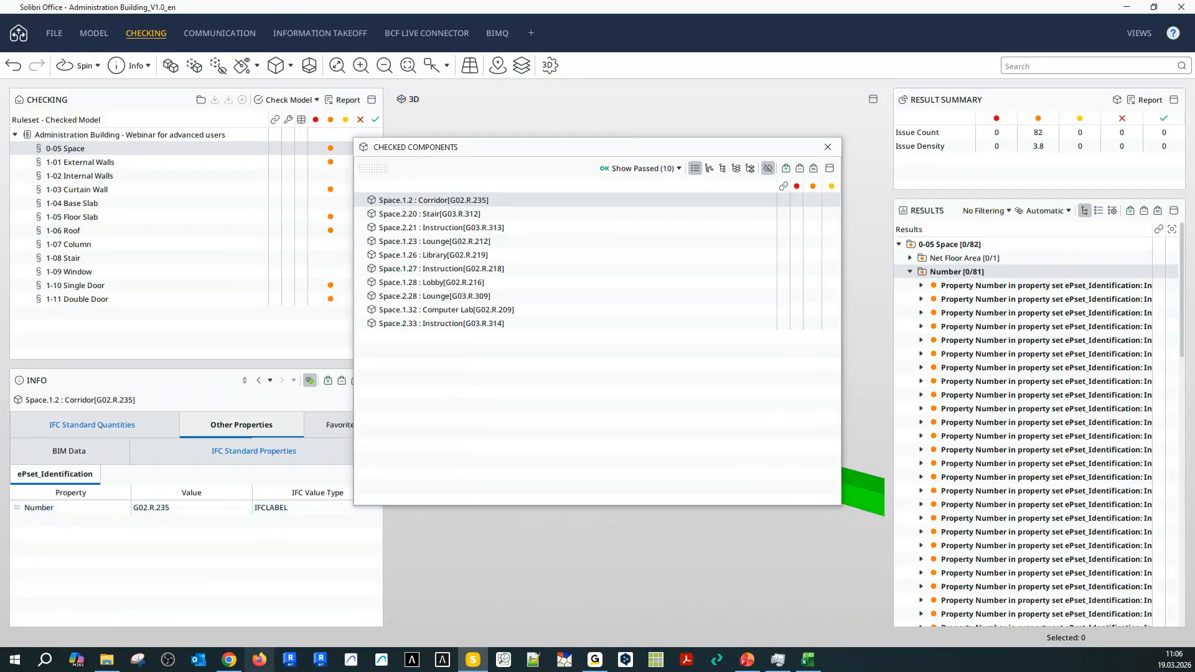
Switch to BIMQ in Chrome, examine the Number constraint under Space in the Architectural Model requirements, and return to Solibri.
click(229, 659)
click(399, 72)
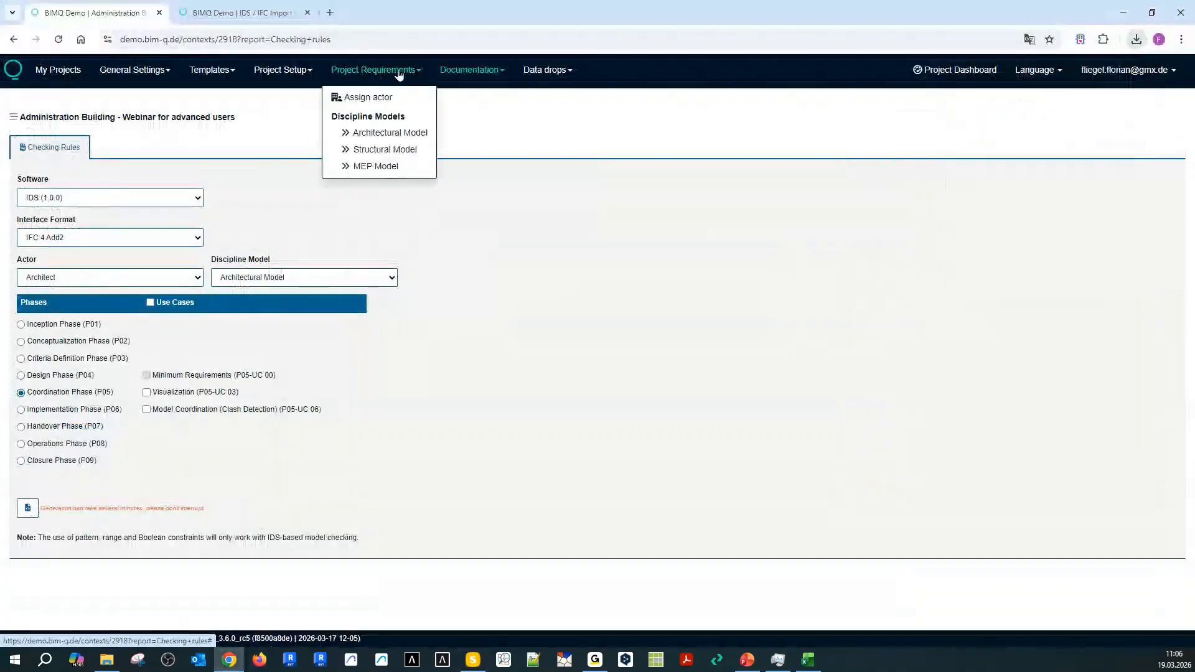
click(389, 132)
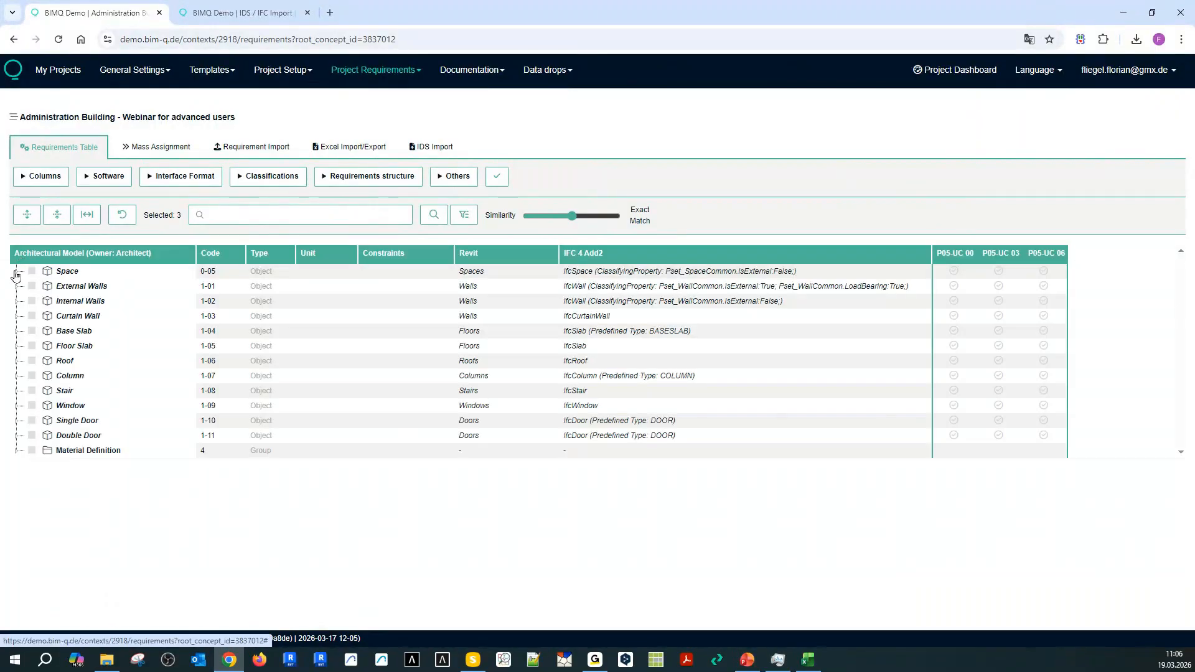
click(15, 273)
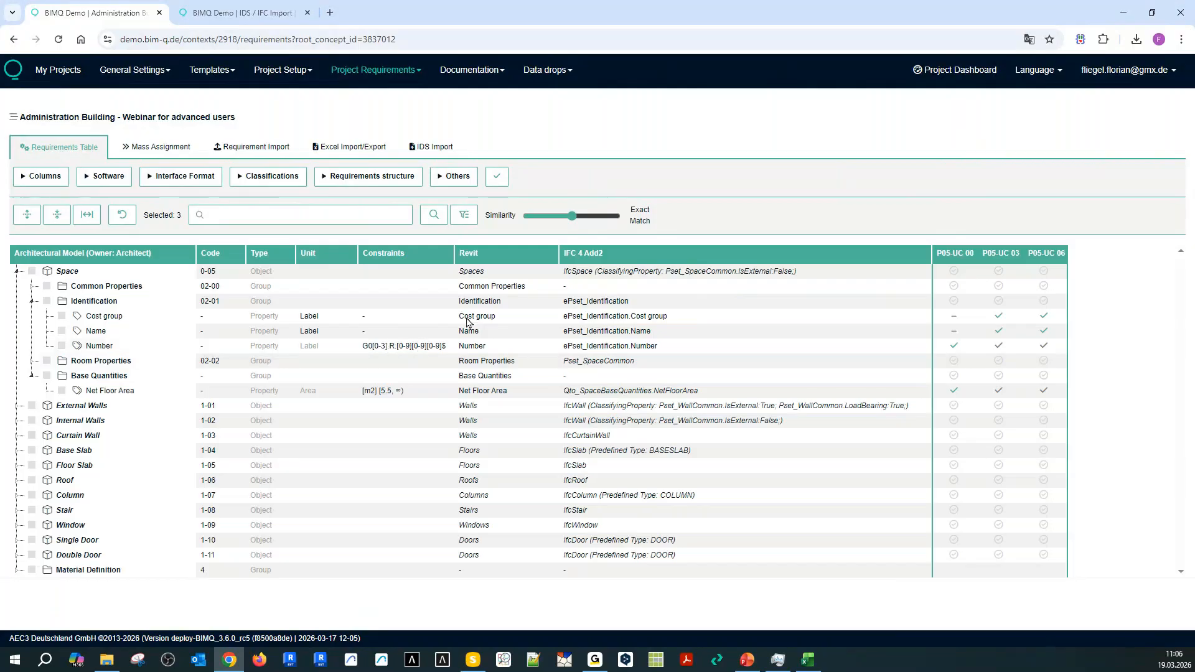
click(473, 659)
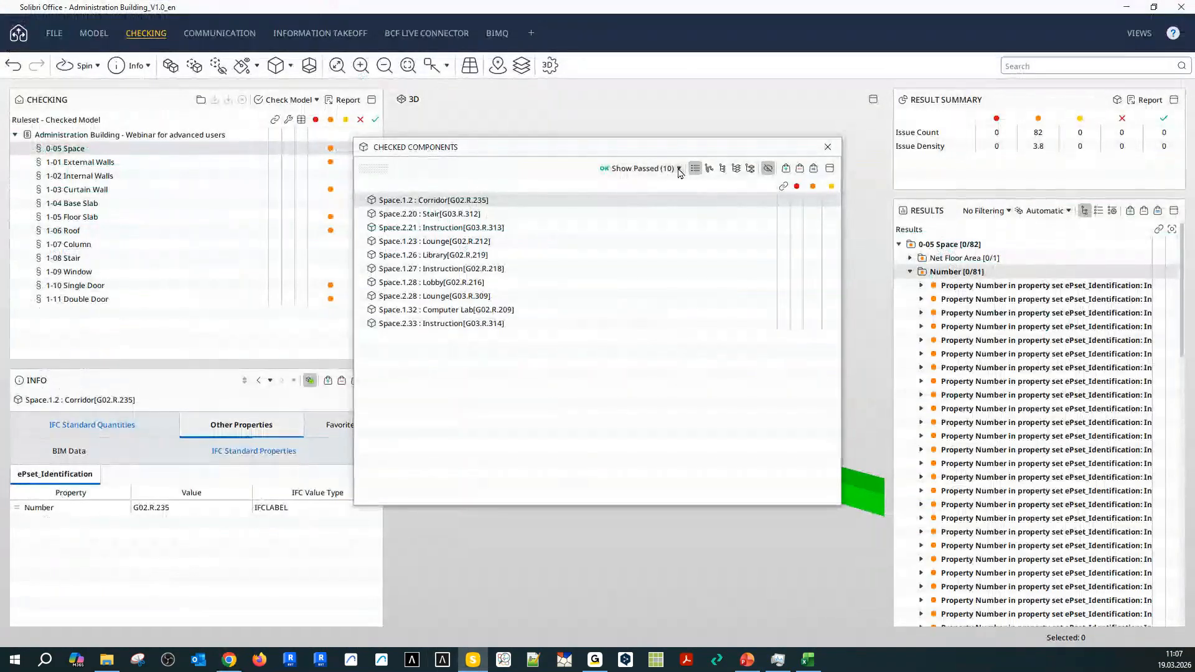
Filter the checked components to the failed ones and inspect the ePset_Identification Number of several failed spaces.
click(679, 170)
click(647, 212)
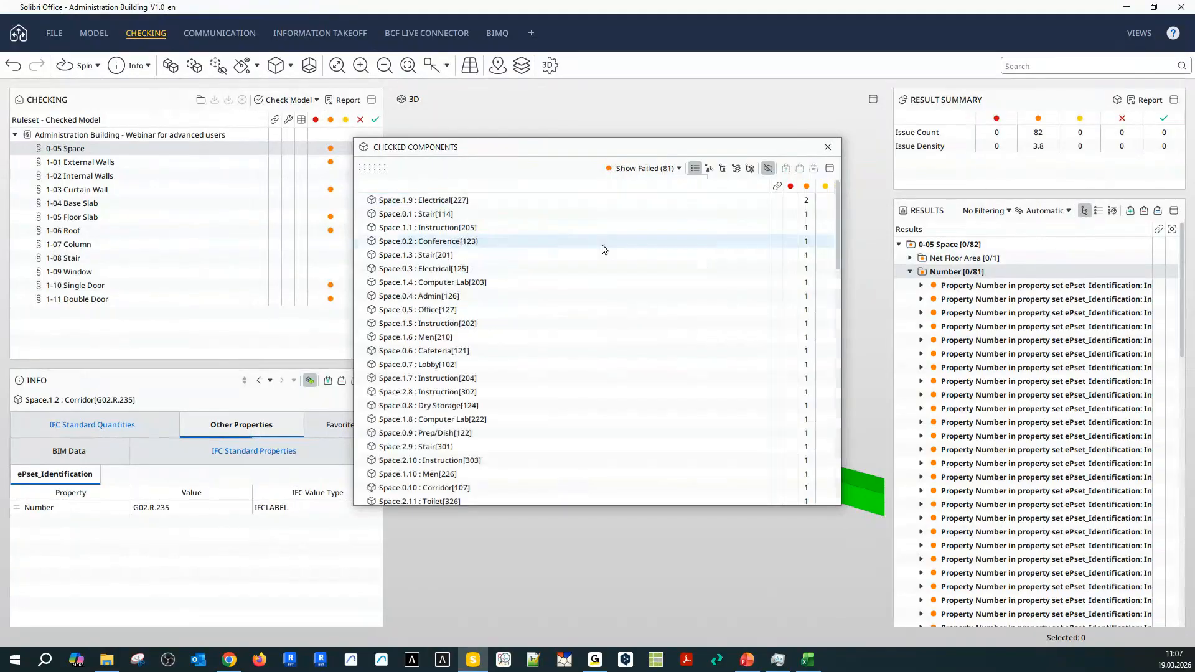
click(443, 233)
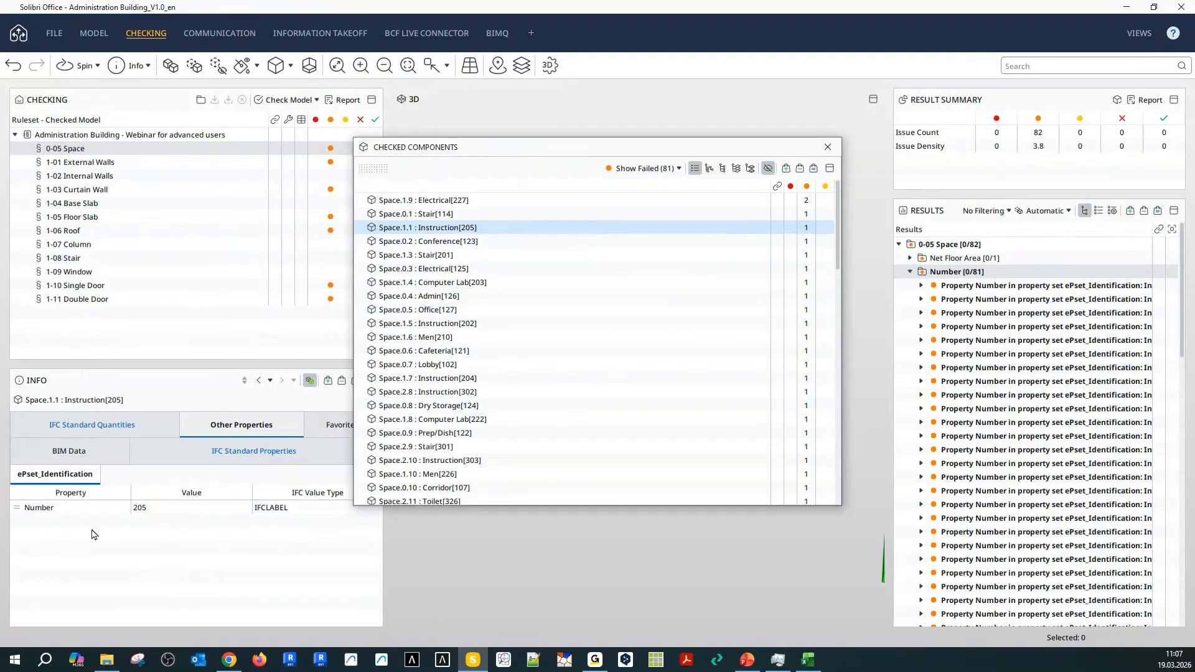
click(429, 392)
click(428, 365)
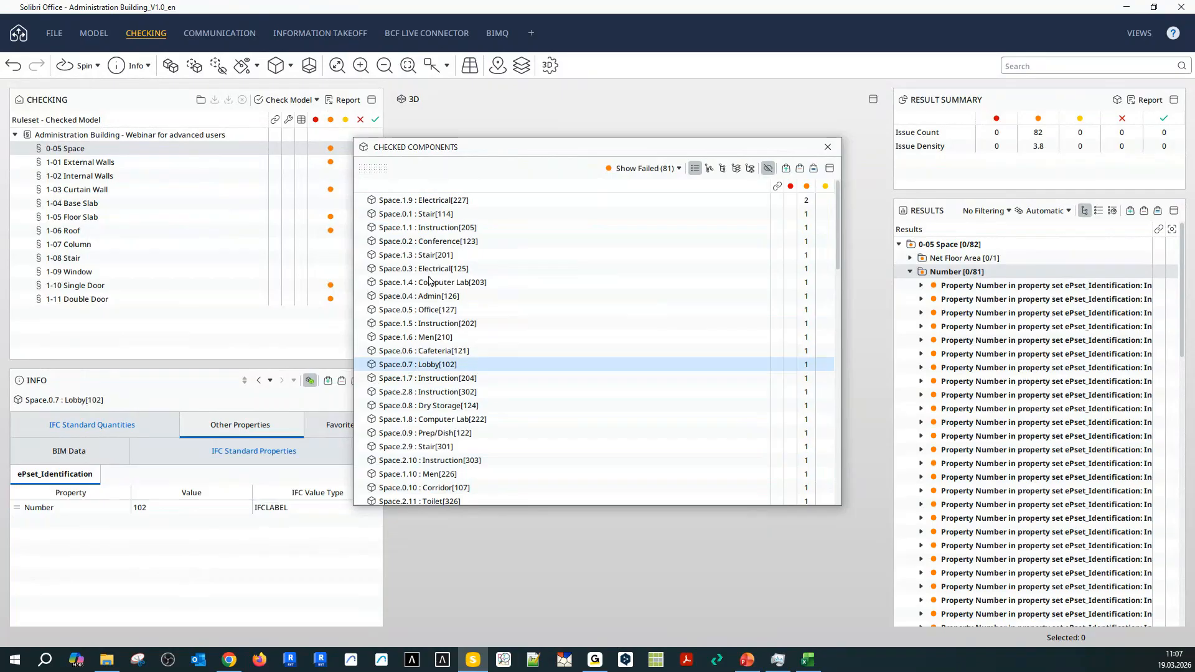
click(553, 282)
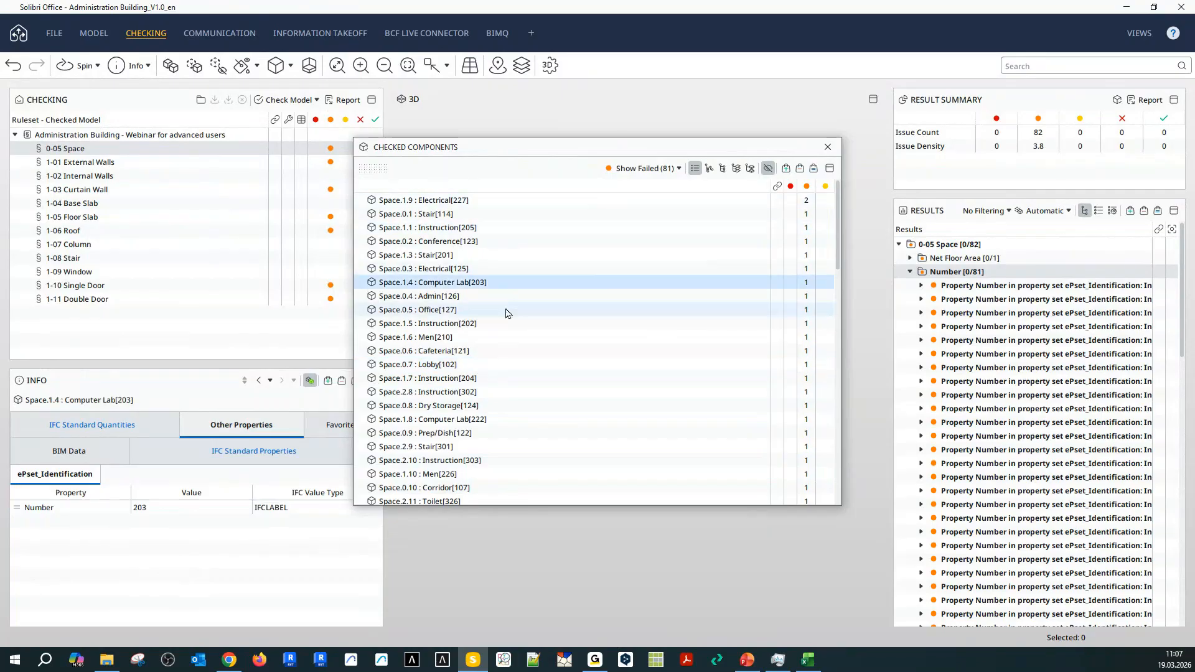
Review the descriptions of several invalid Number issues under 0-05 Space and close the checked components list.
click(1008, 367)
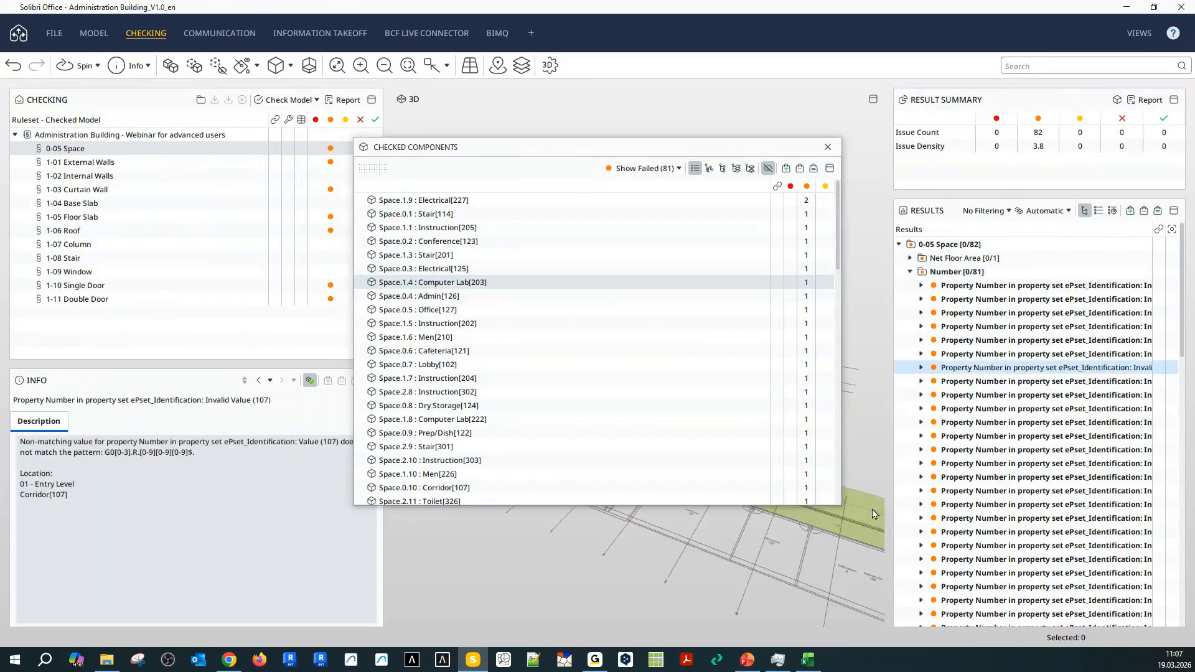
key(Up)
key(Up)
key(Up)
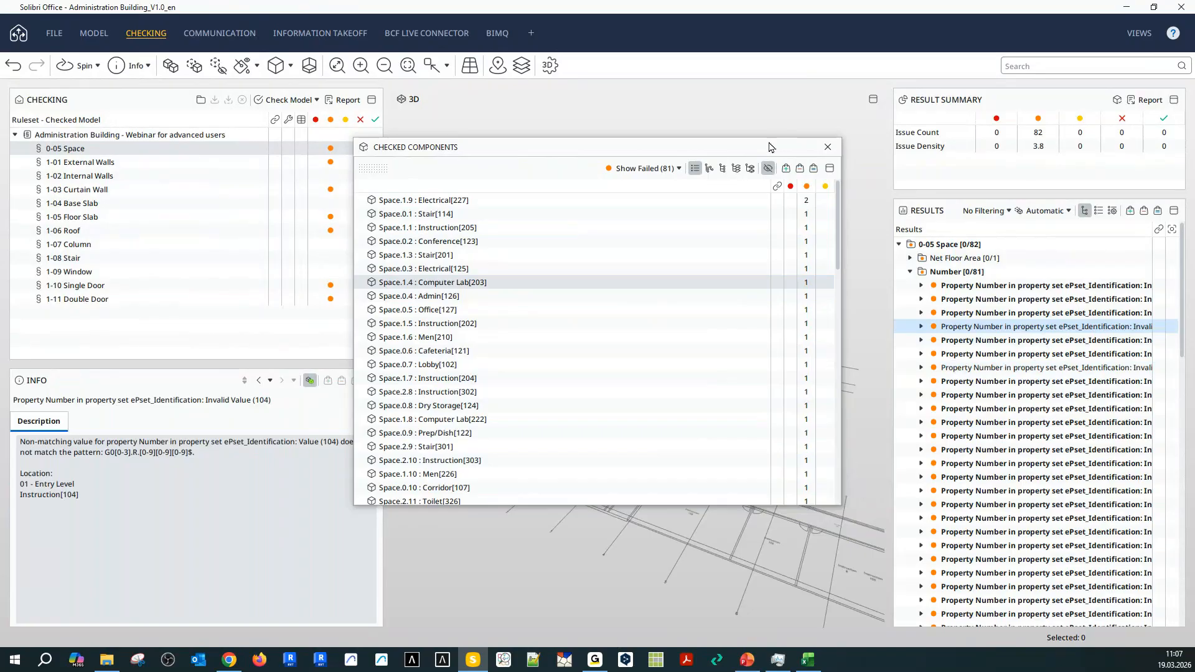
click(827, 147)
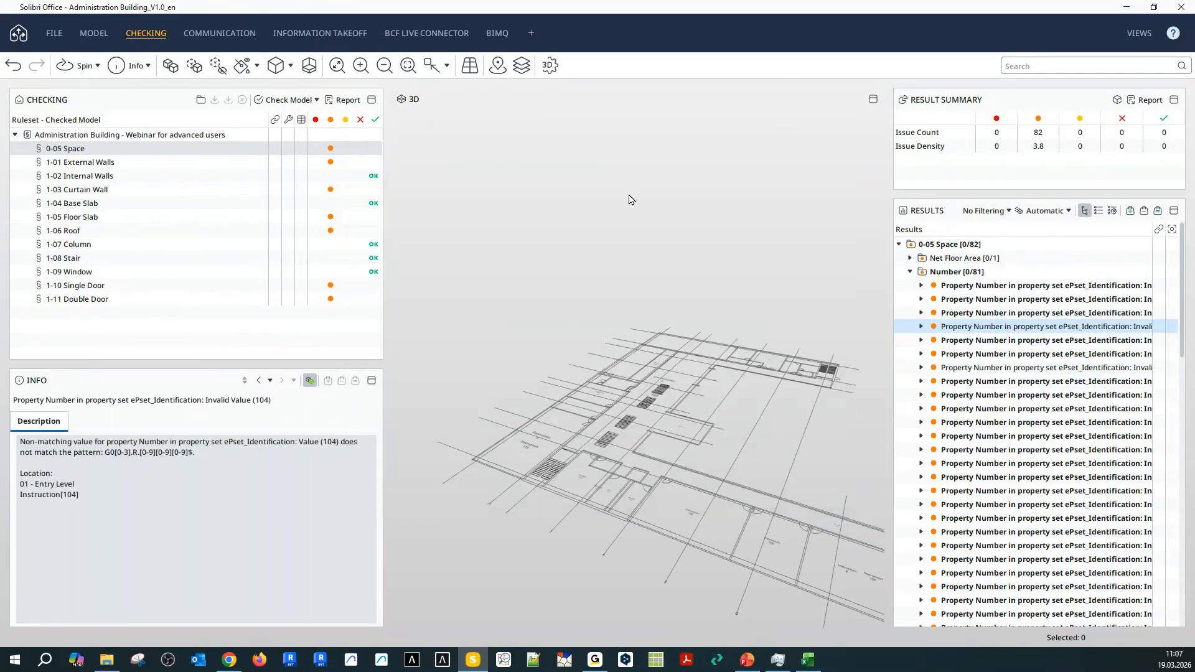
Examine the Thermal Transmittance issue of the 1-01 External Walls rule and show the affected wall in 3D.
click(85, 164)
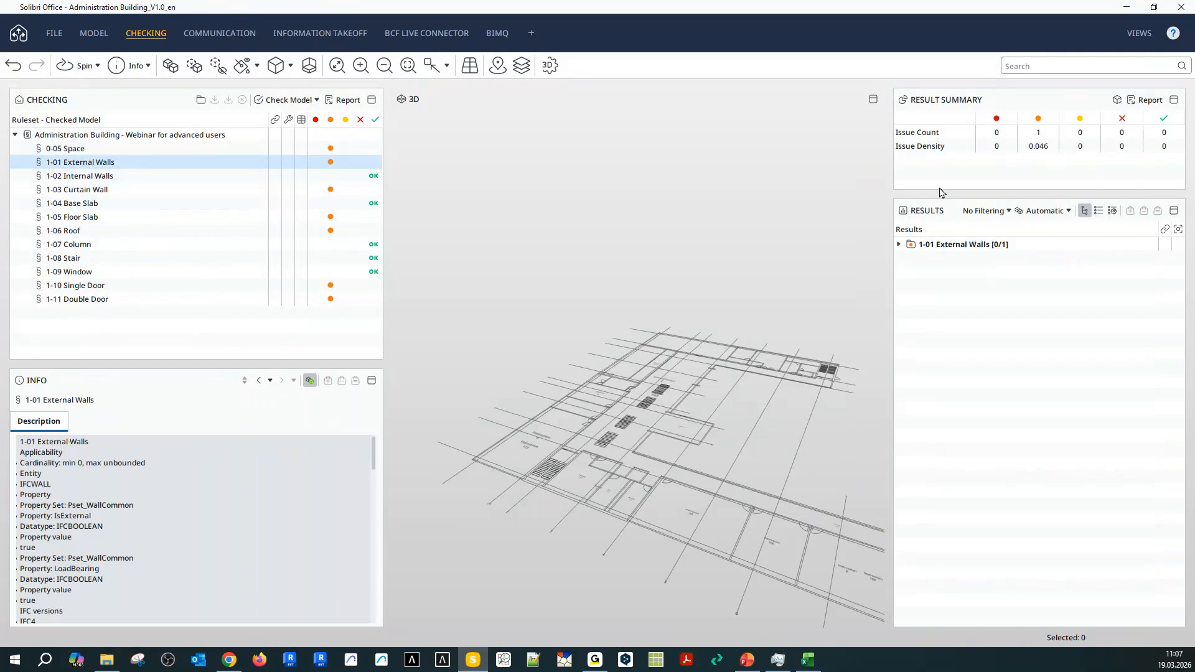
click(898, 244)
click(910, 257)
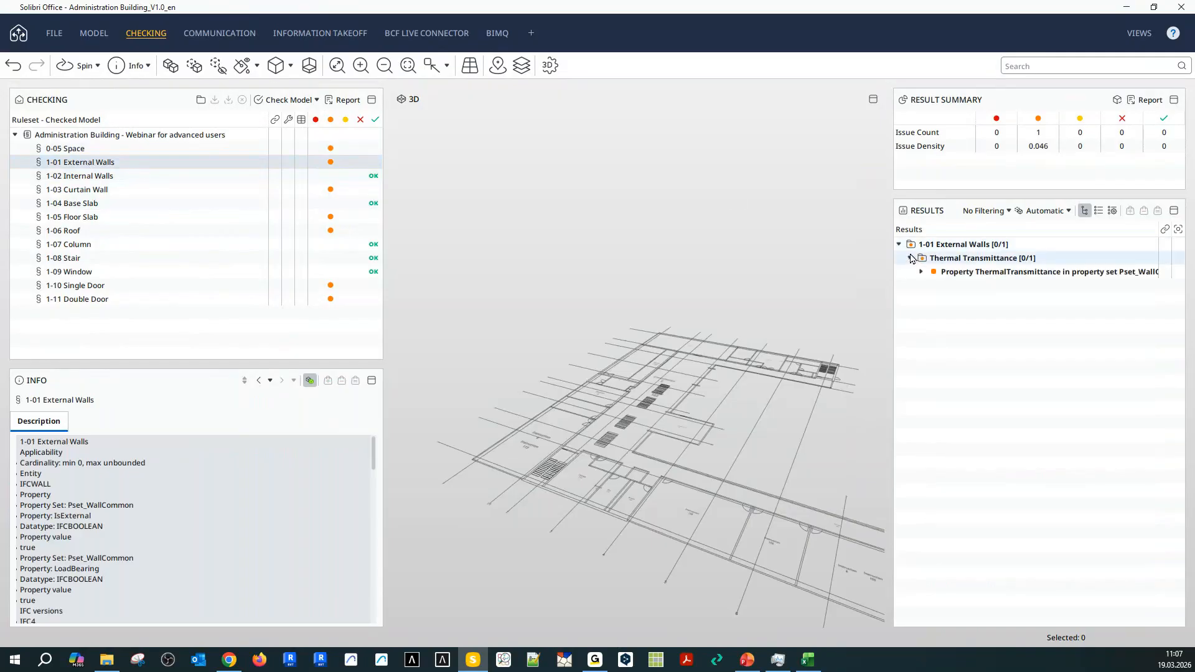
click(933, 272)
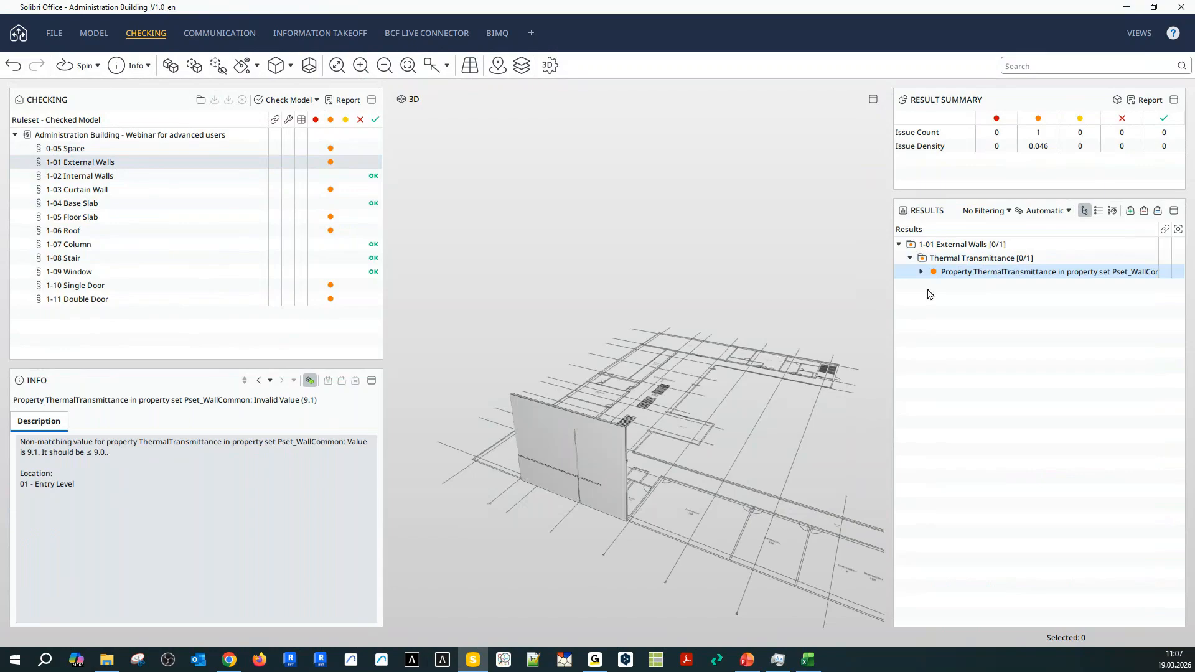
click(920, 273)
click(958, 286)
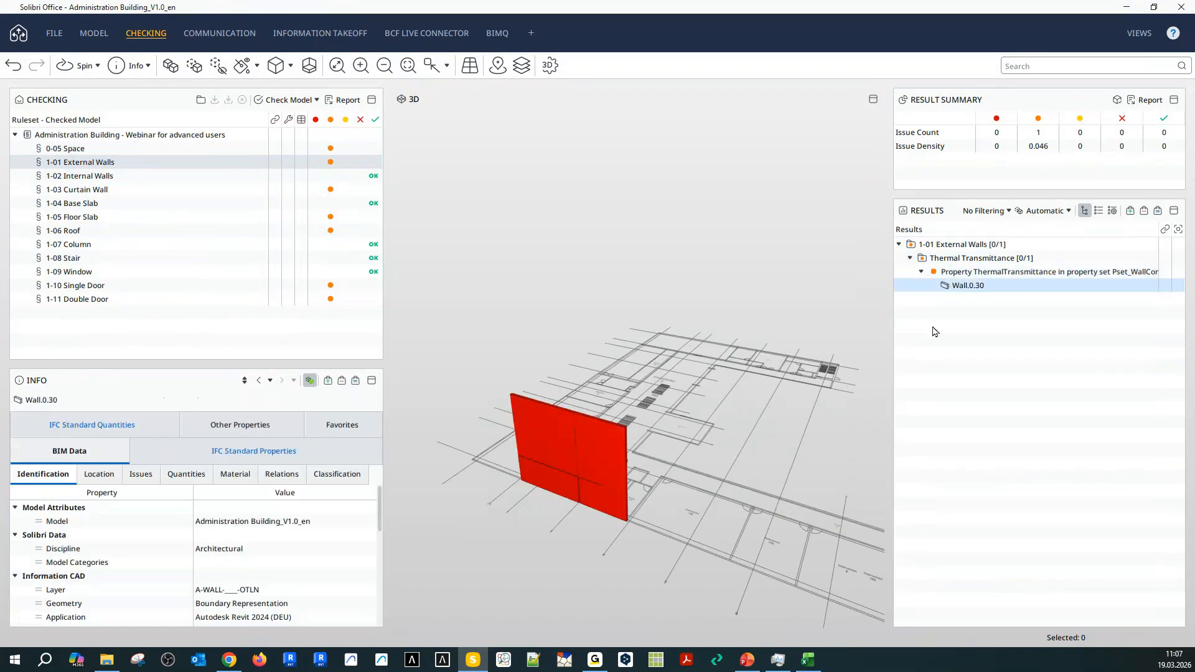
click(961, 272)
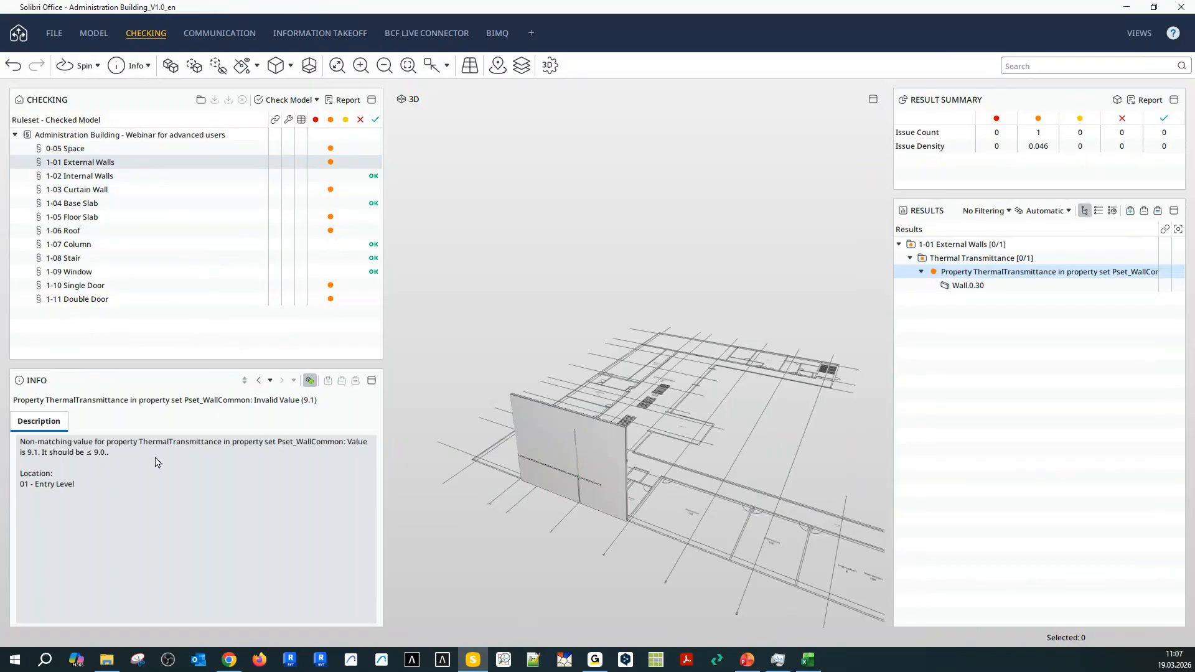
Inspect the affected external wall's IFC standard properties in Pset_WallCommon.
click(547, 449)
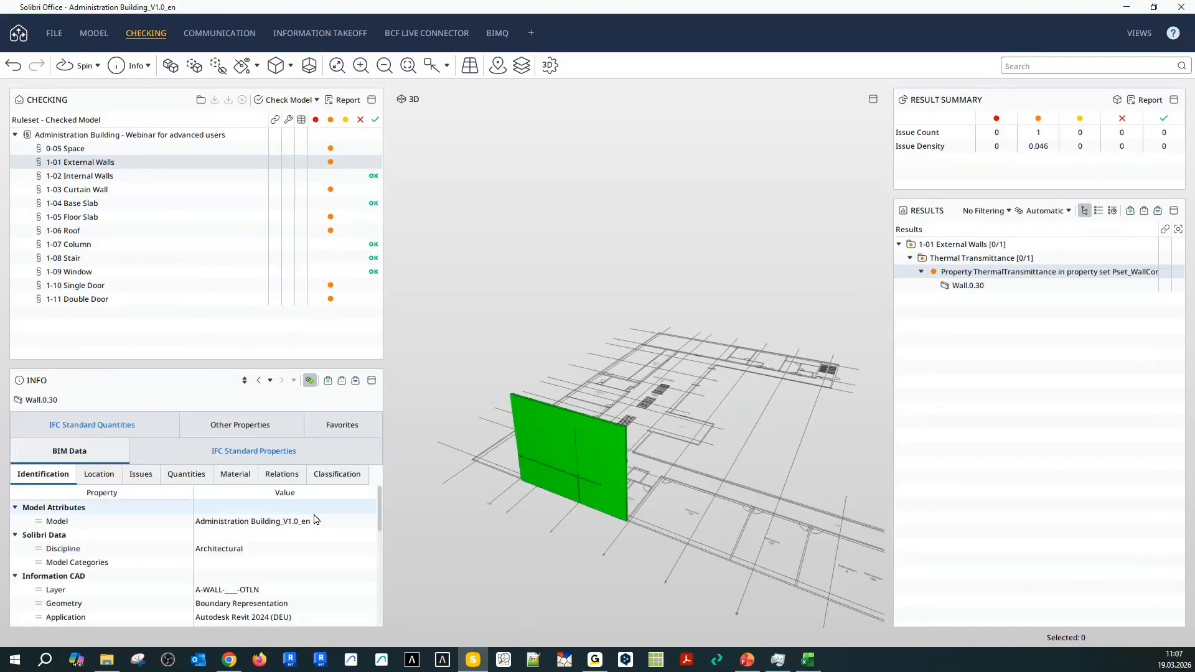
click(207, 456)
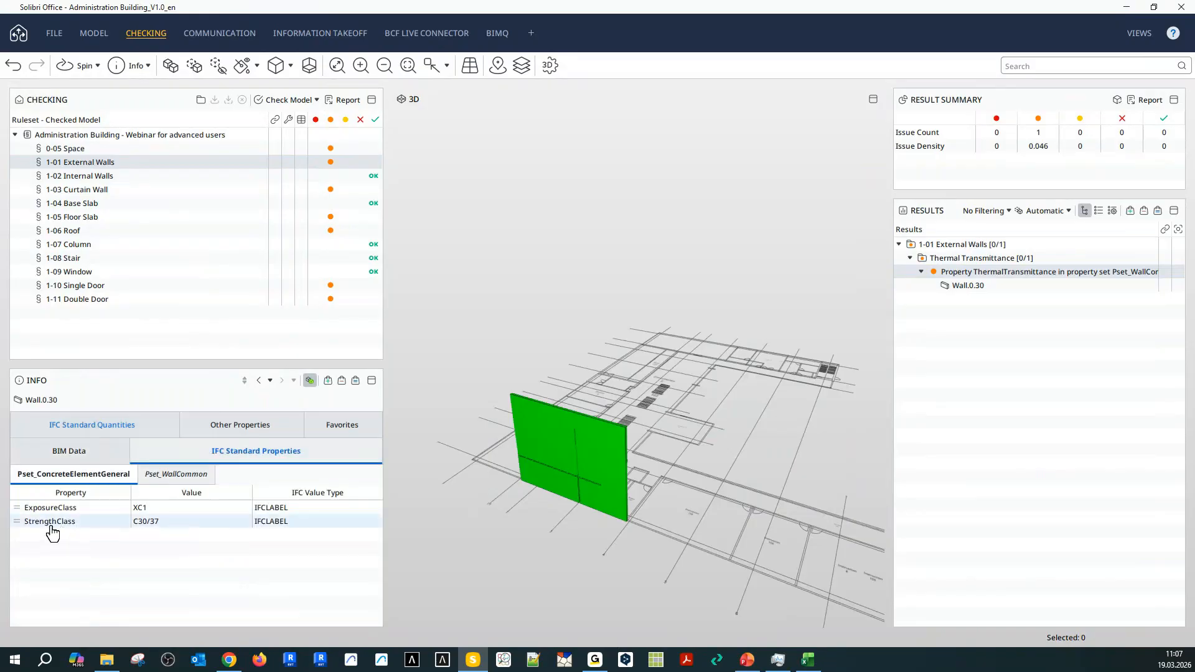
click(172, 476)
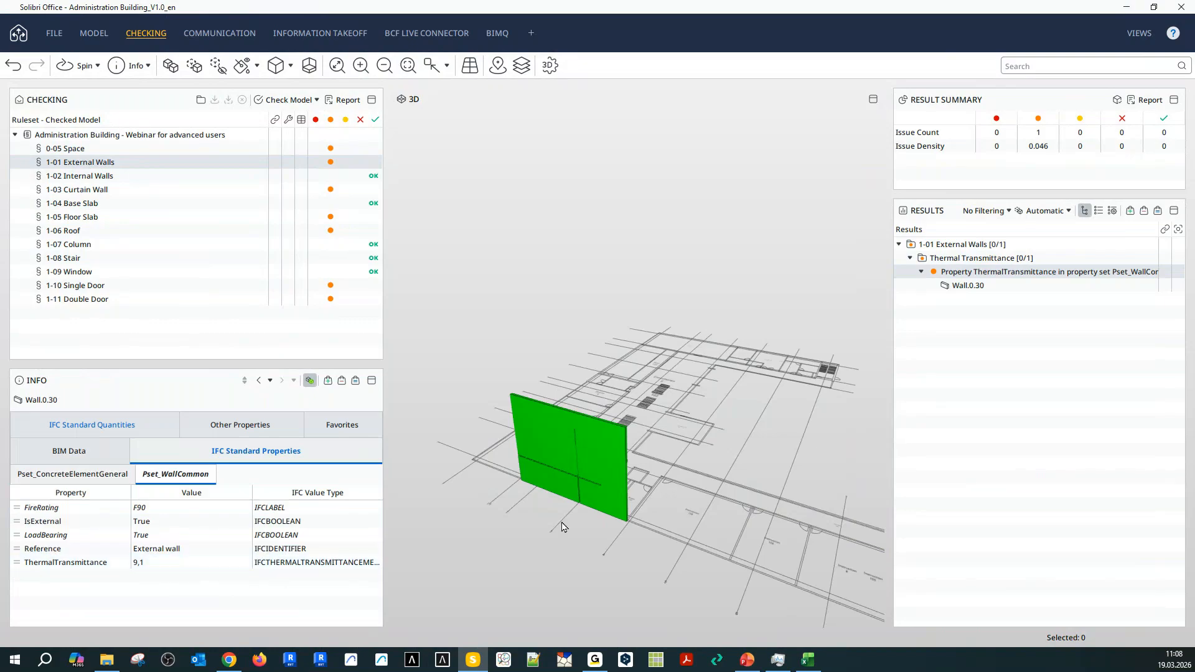
drag(619, 517, 624, 465)
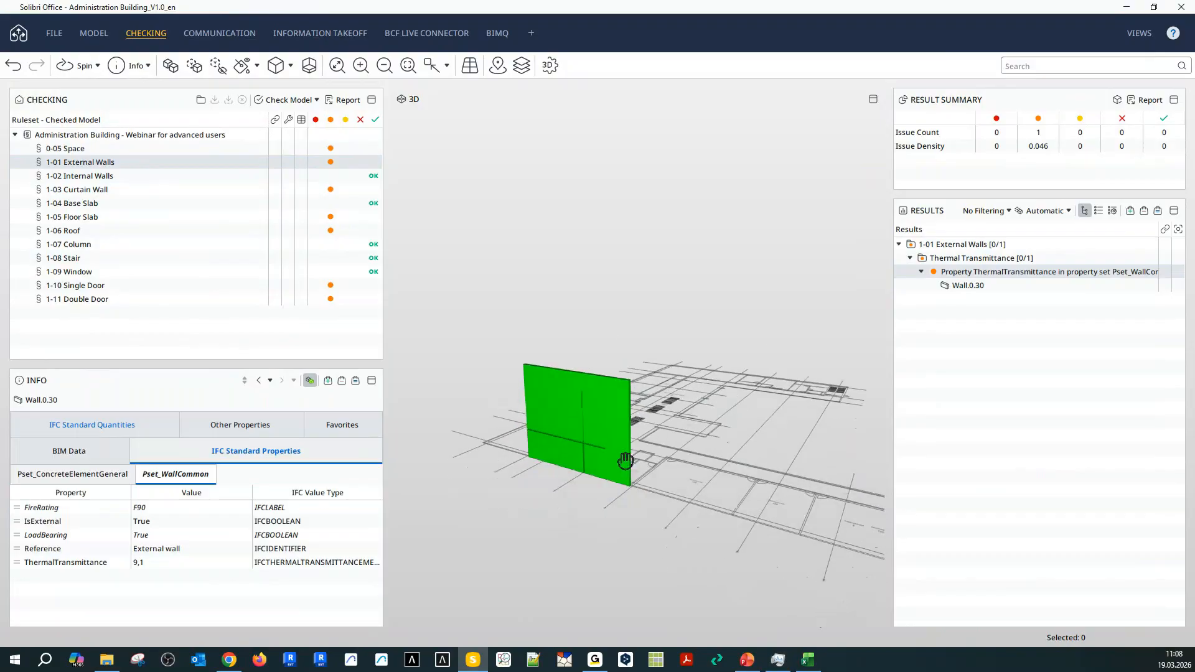
Check the 1-02 Internal Walls result and list the curtain walls affected by the 1-03 rule's Is Extended Warranty issue.
click(87, 176)
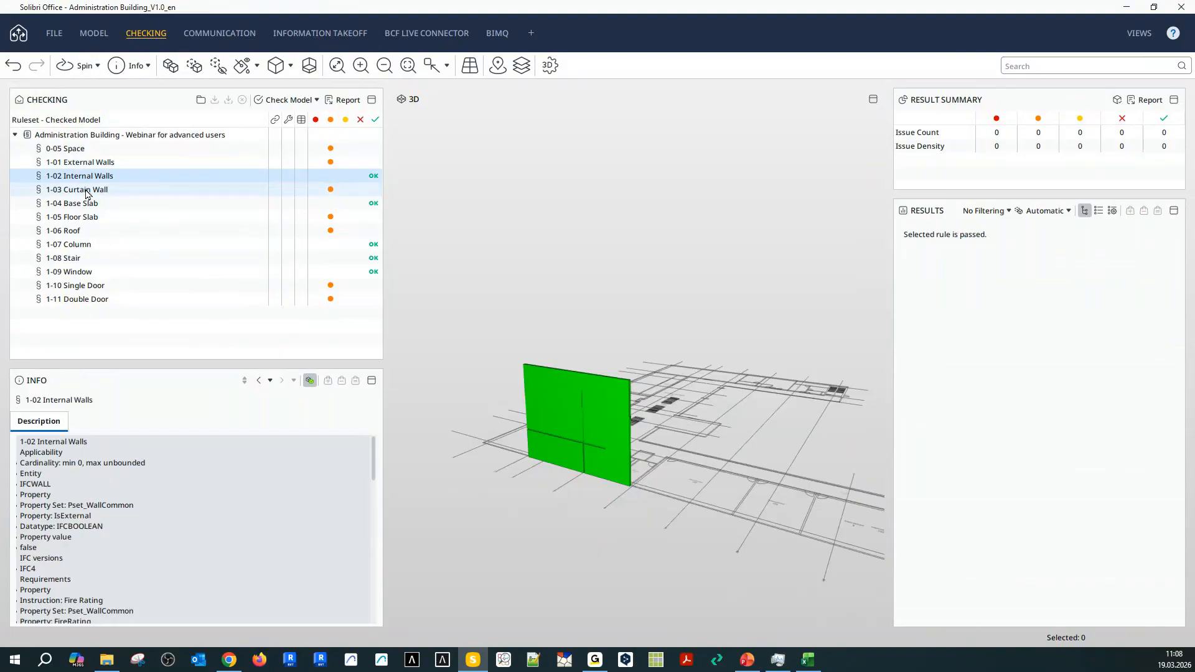
click(87, 191)
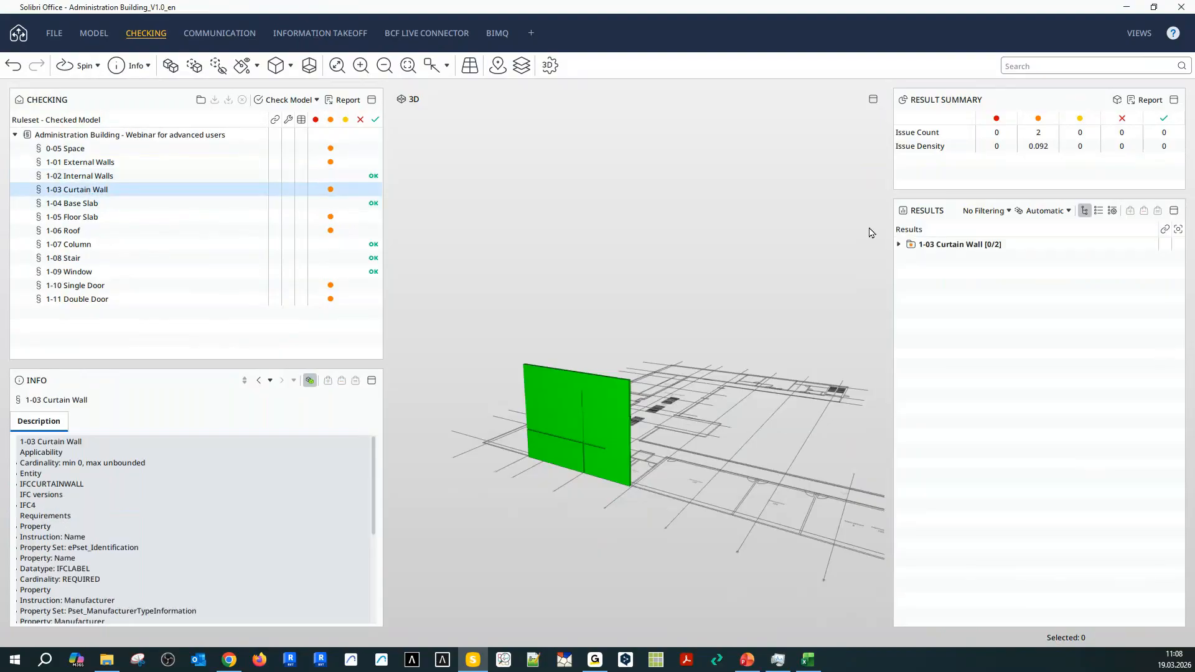
click(898, 244)
click(910, 258)
click(983, 273)
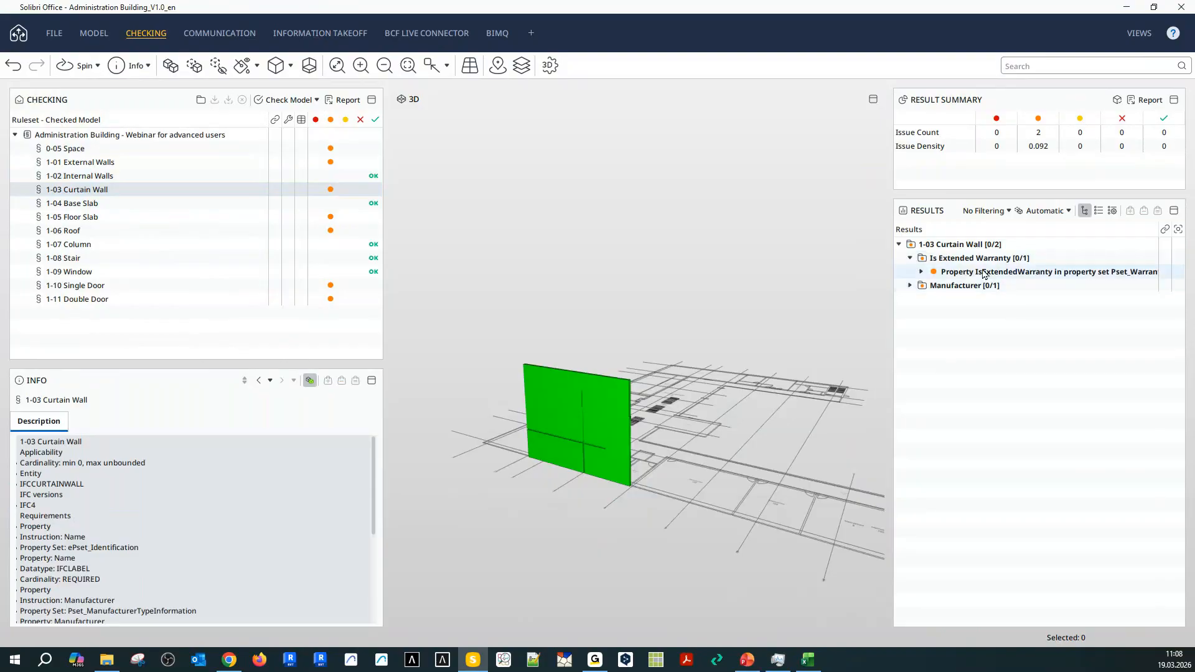
click(921, 272)
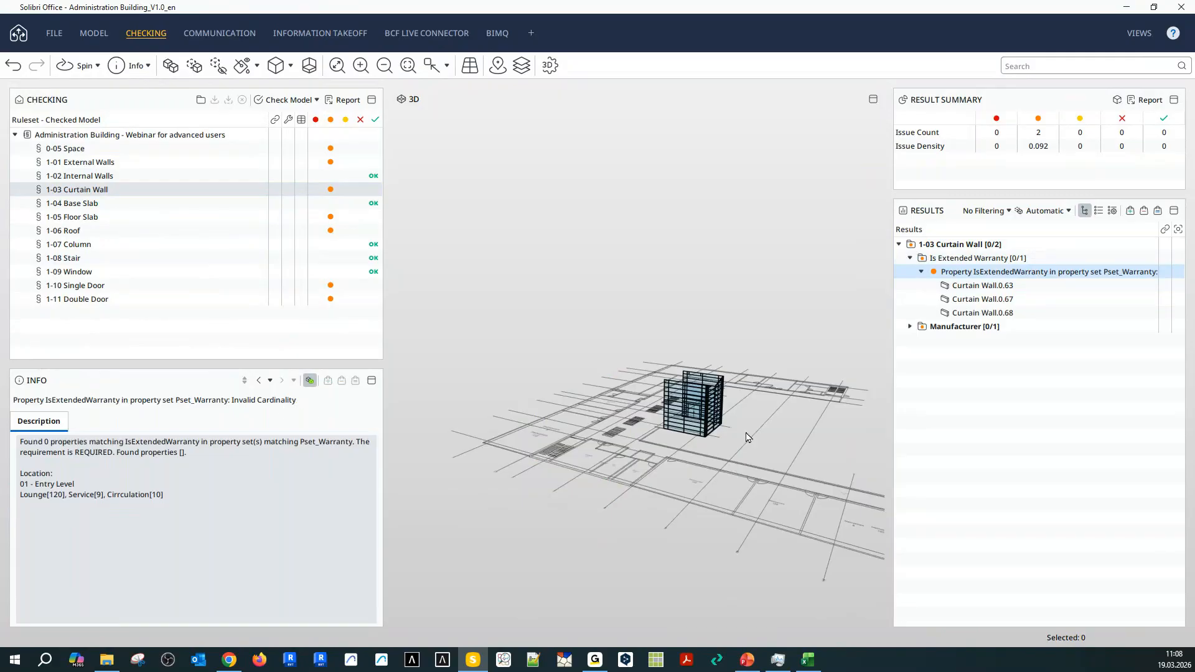
Inspect Curtain Wall.0.63 in 3D, reread the IsExtendedWarranty issue description, and expand the Manufacturer issue category.
scroll(671, 420, up, 1)
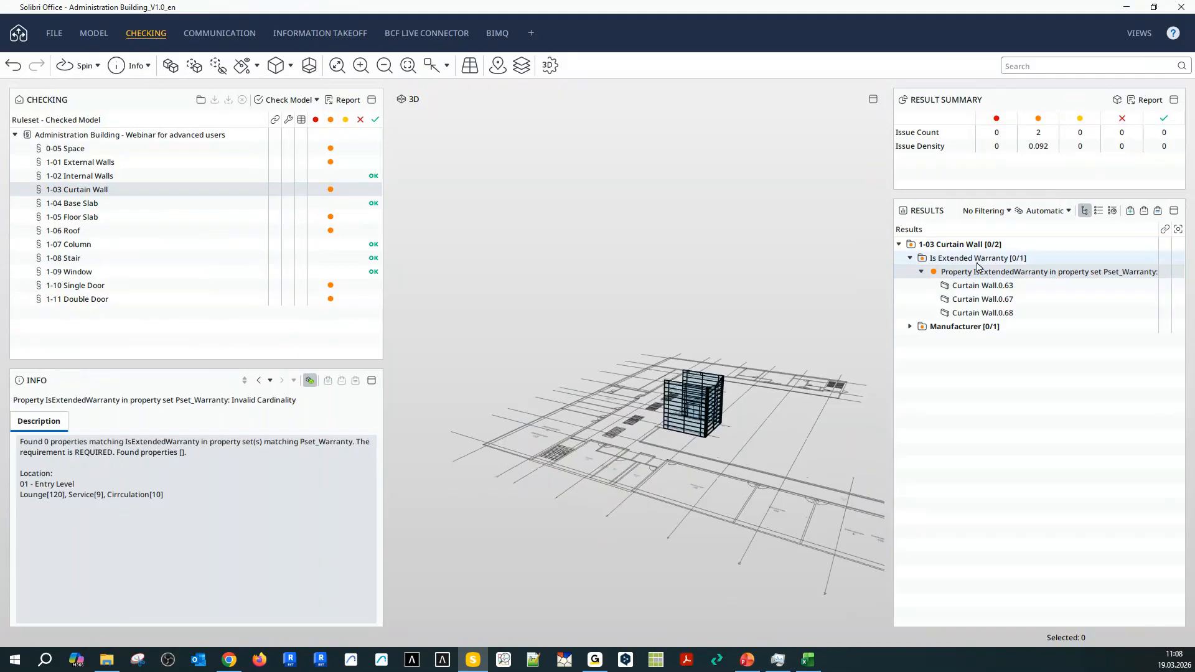
click(681, 399)
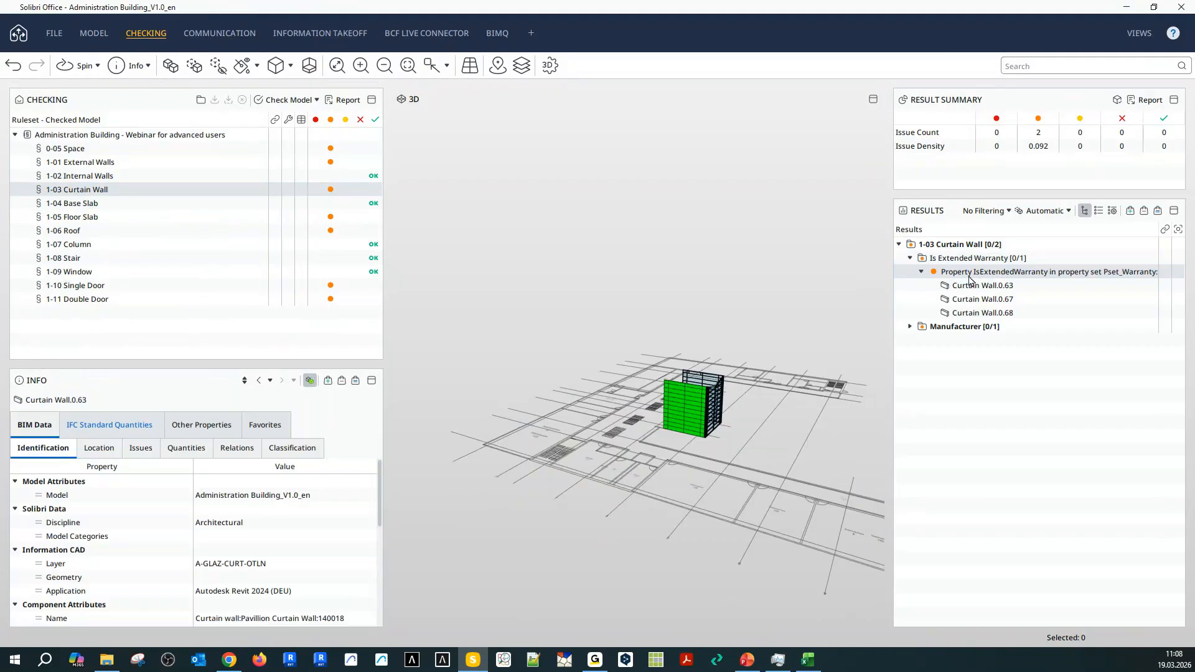
click(921, 273)
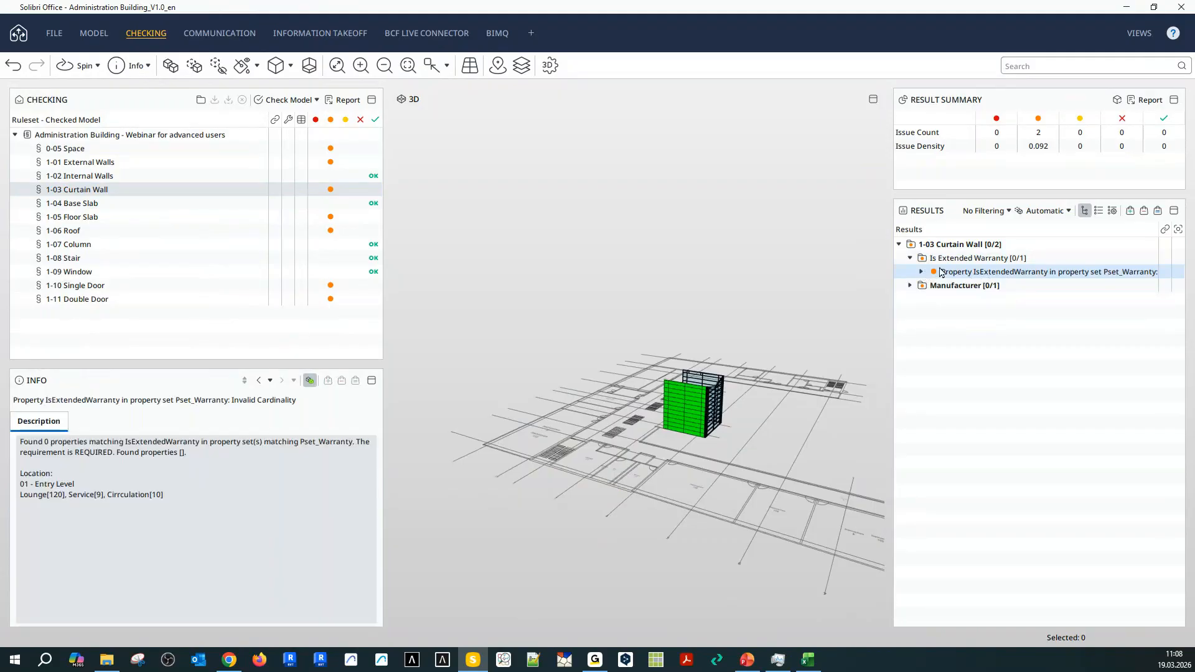
click(909, 286)
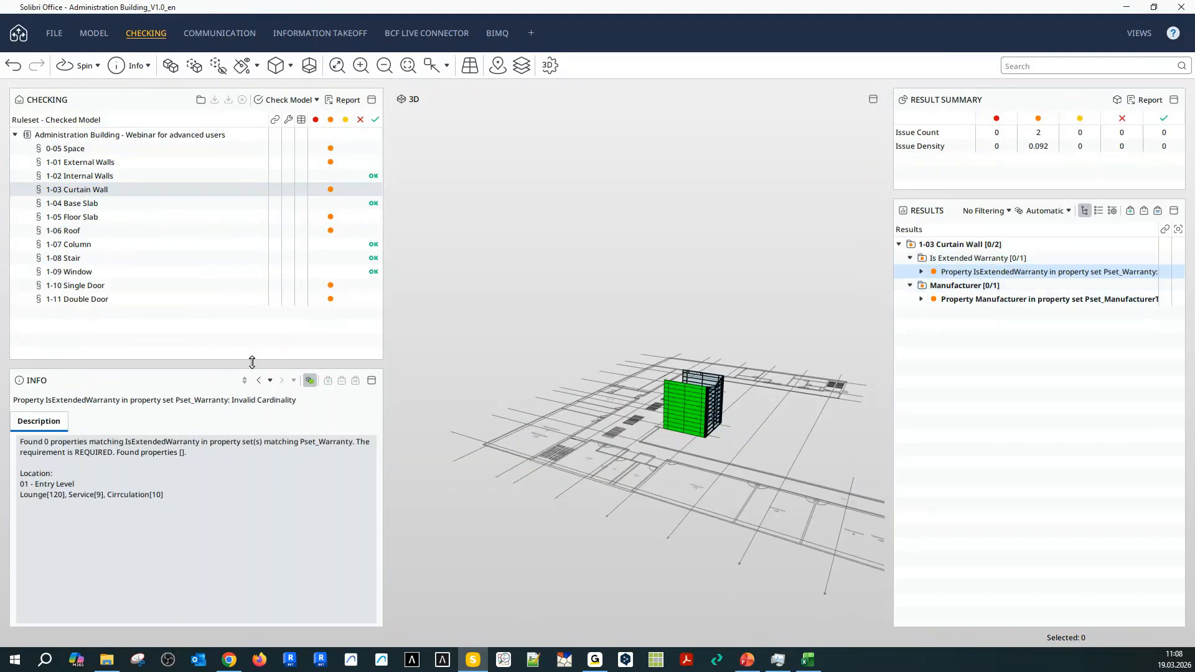
Check the 1-04 Base Slab result and examine all components with 1-05 Floor Slab issues in the 3D view.
click(70, 204)
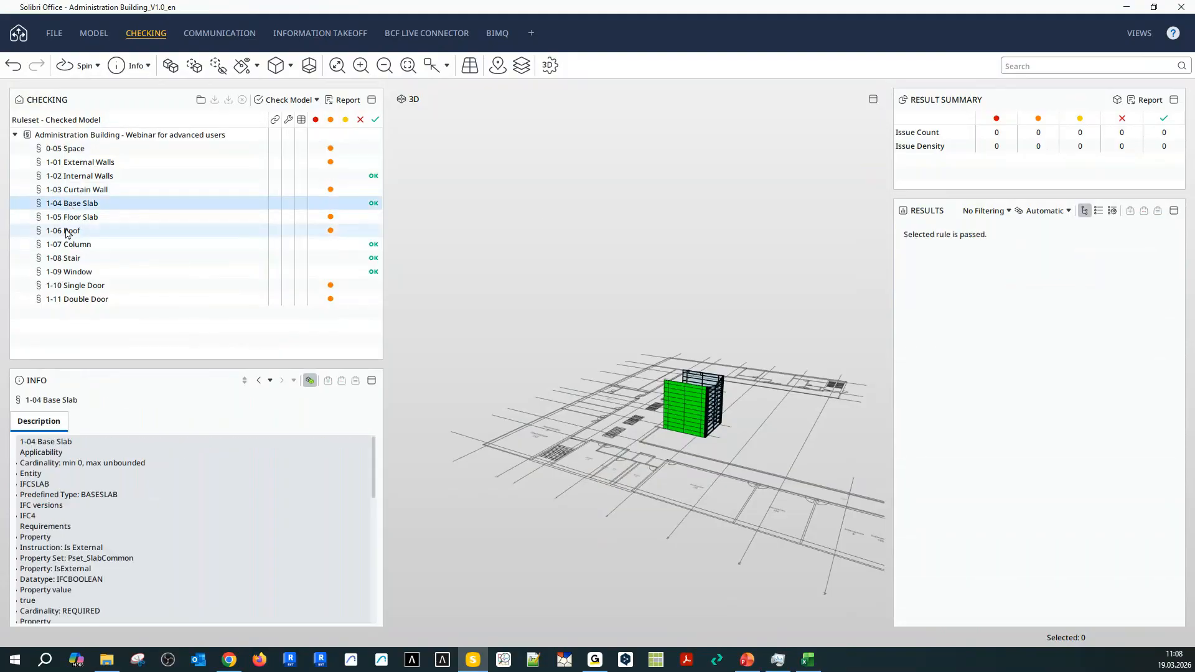
click(69, 219)
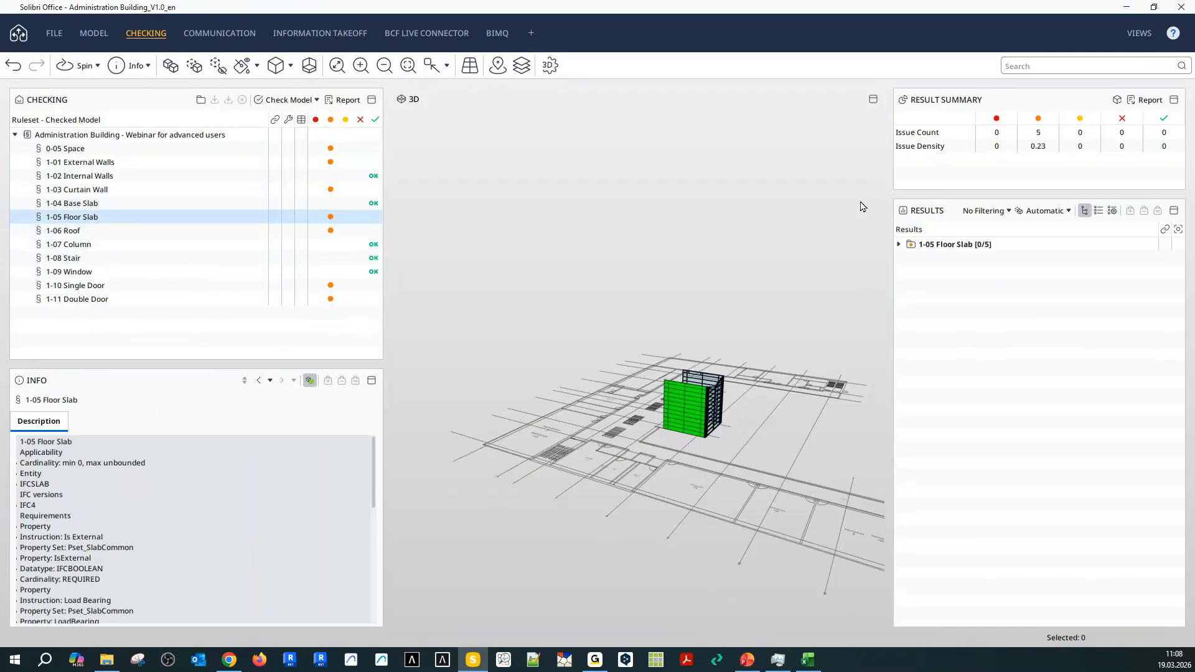
click(898, 244)
click(944, 247)
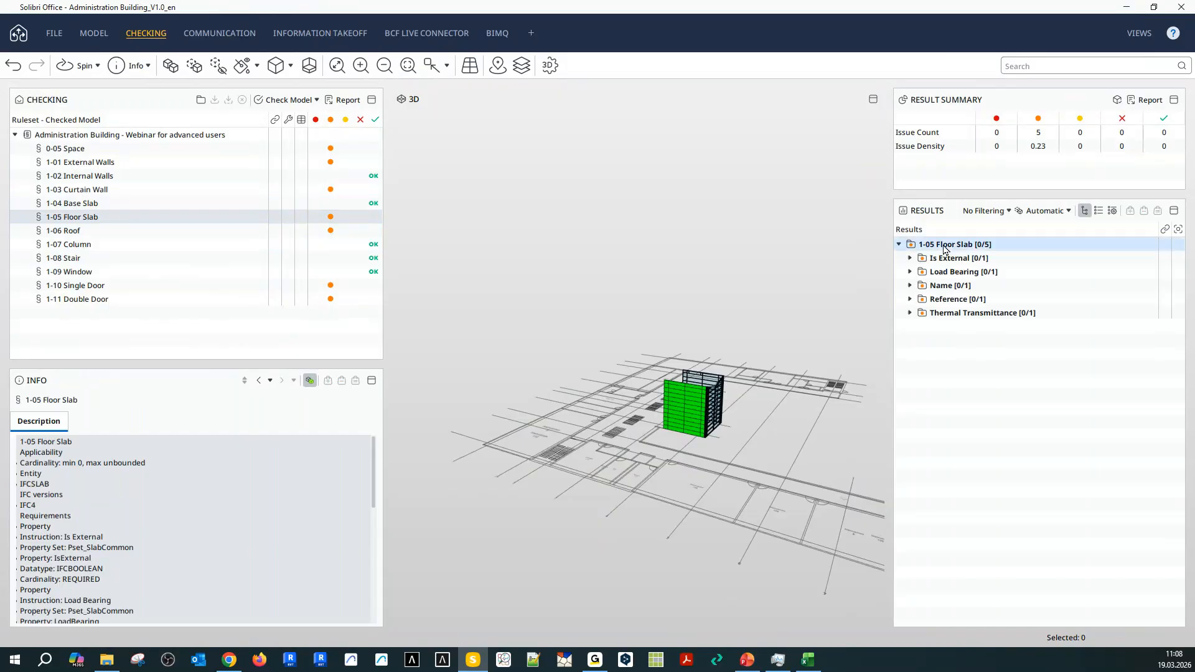
drag(669, 552, 594, 547)
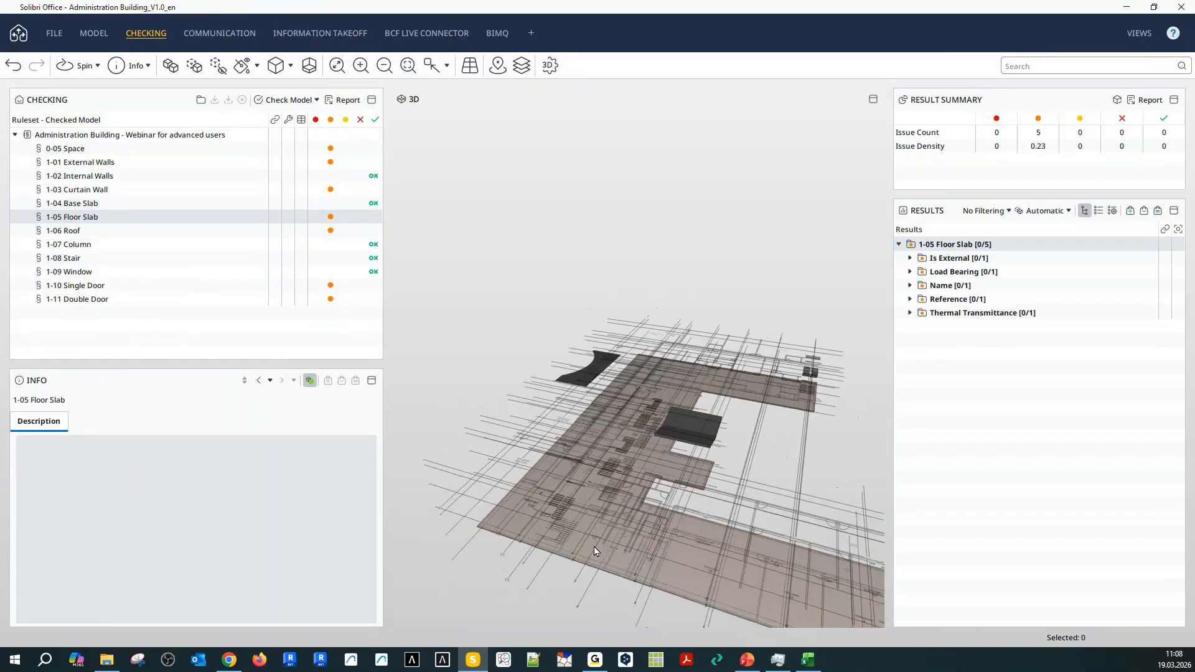
drag(688, 512, 644, 496)
scroll(585, 397, up, 5)
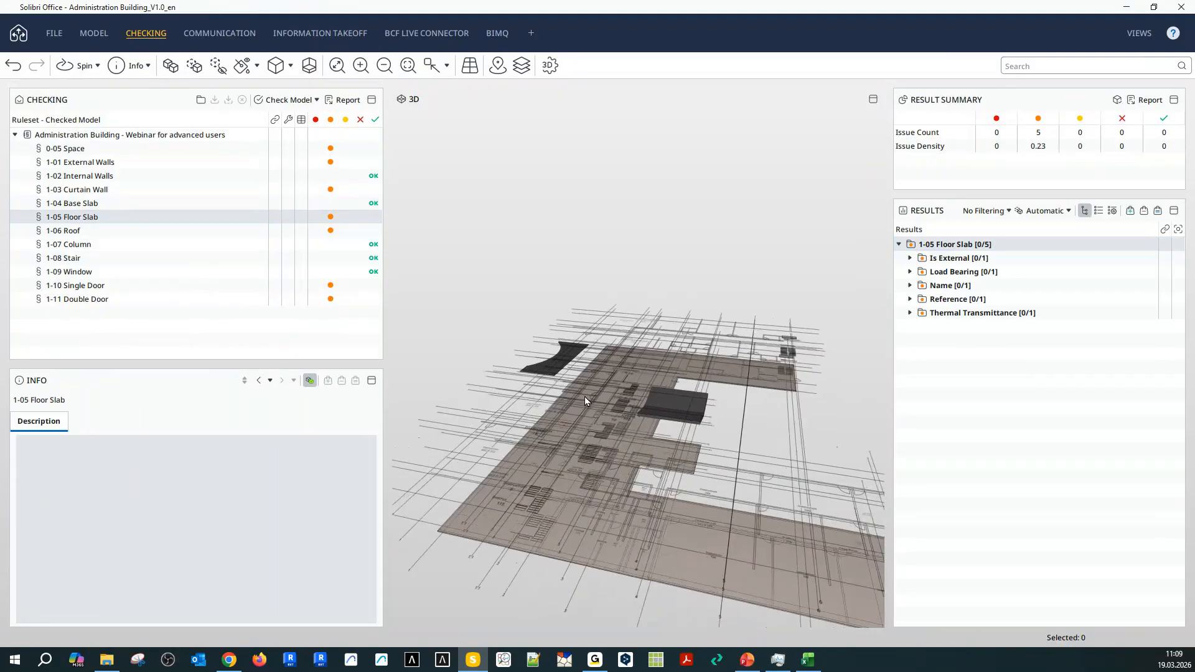
drag(581, 454, 571, 347)
List the components behind the floor slab rule's Reference and Thermal Transmittance issues and inspect the IFC information of Roof.1.1.1.
click(910, 299)
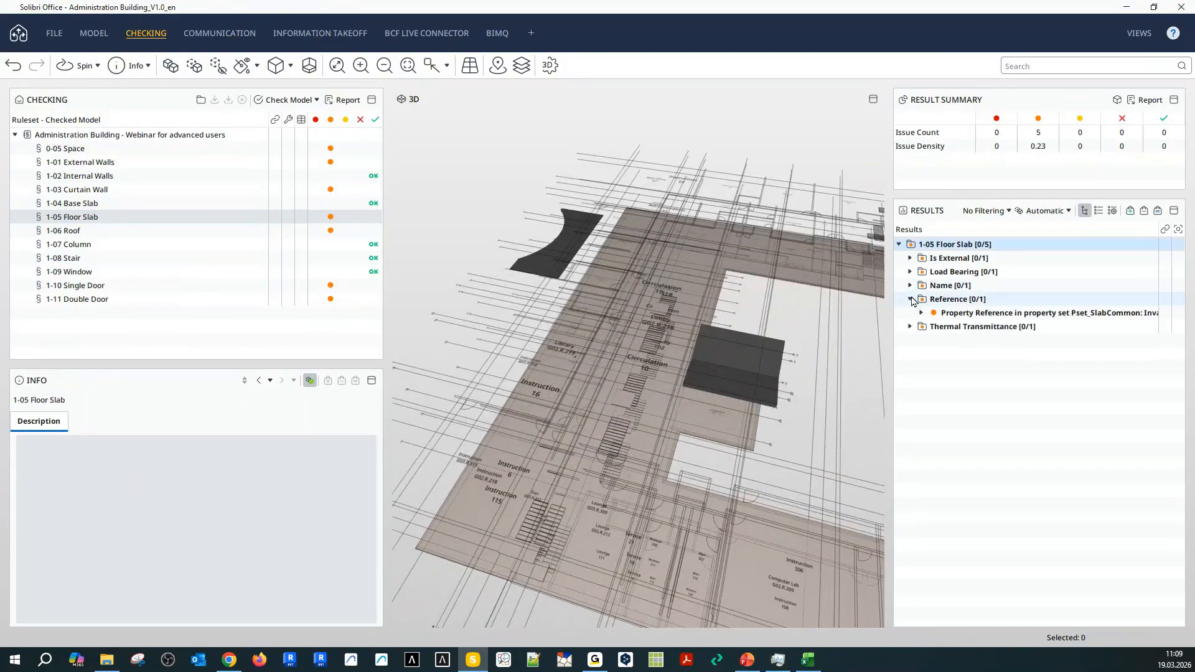
click(921, 313)
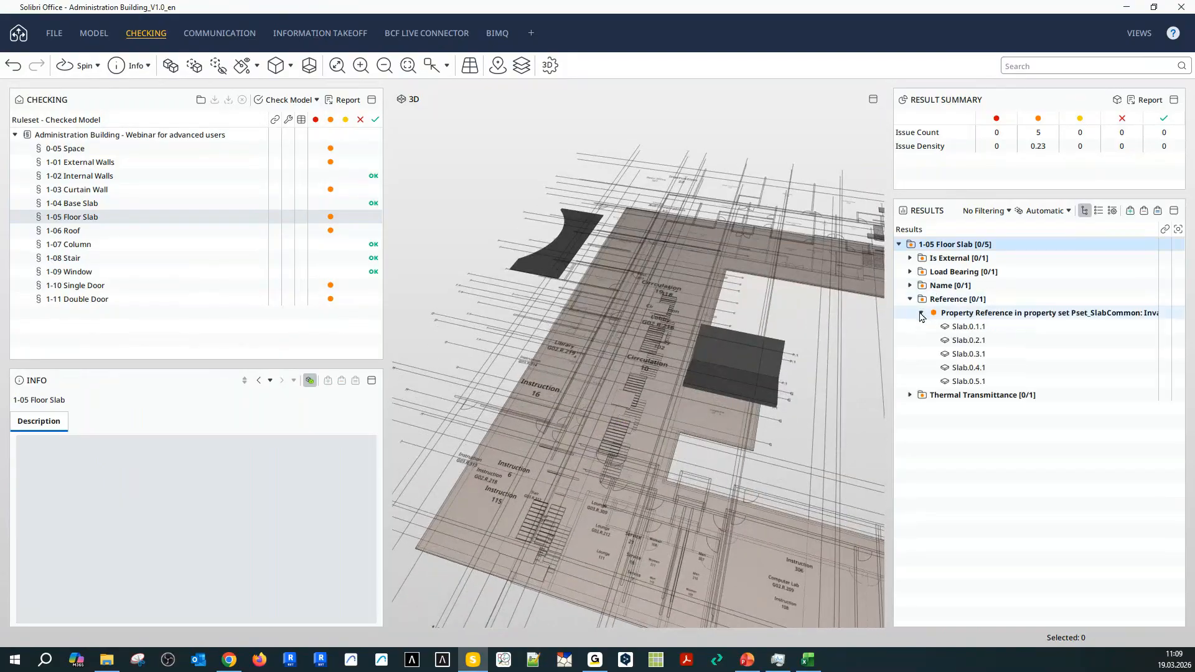
click(907, 395)
click(909, 396)
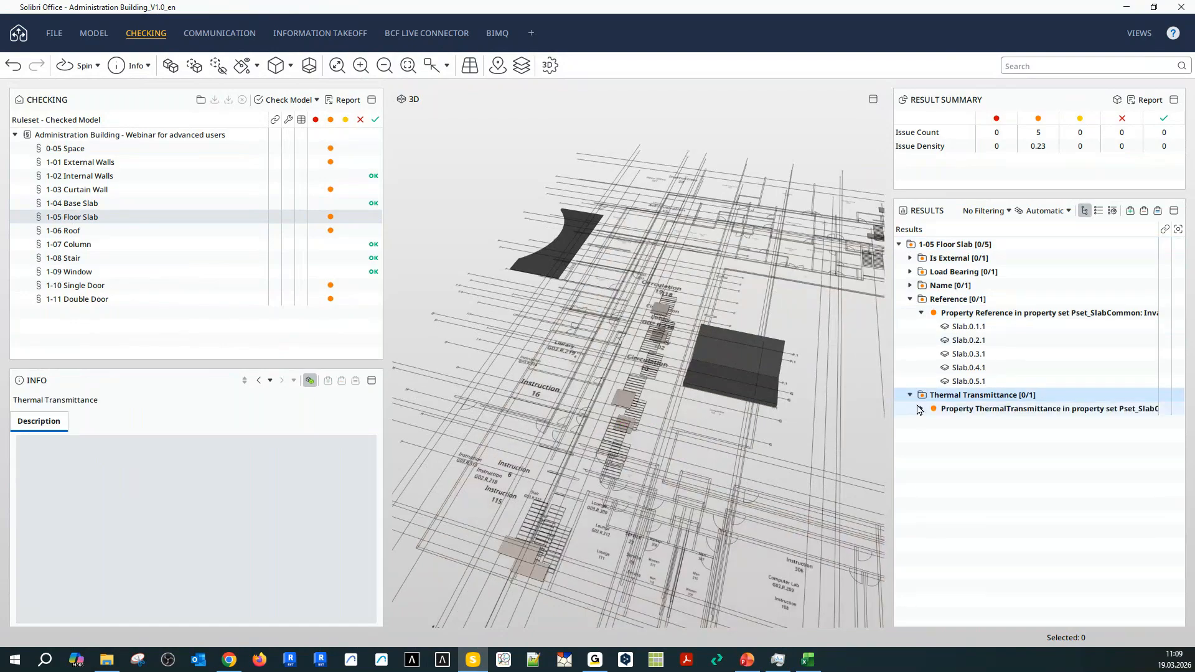
click(921, 409)
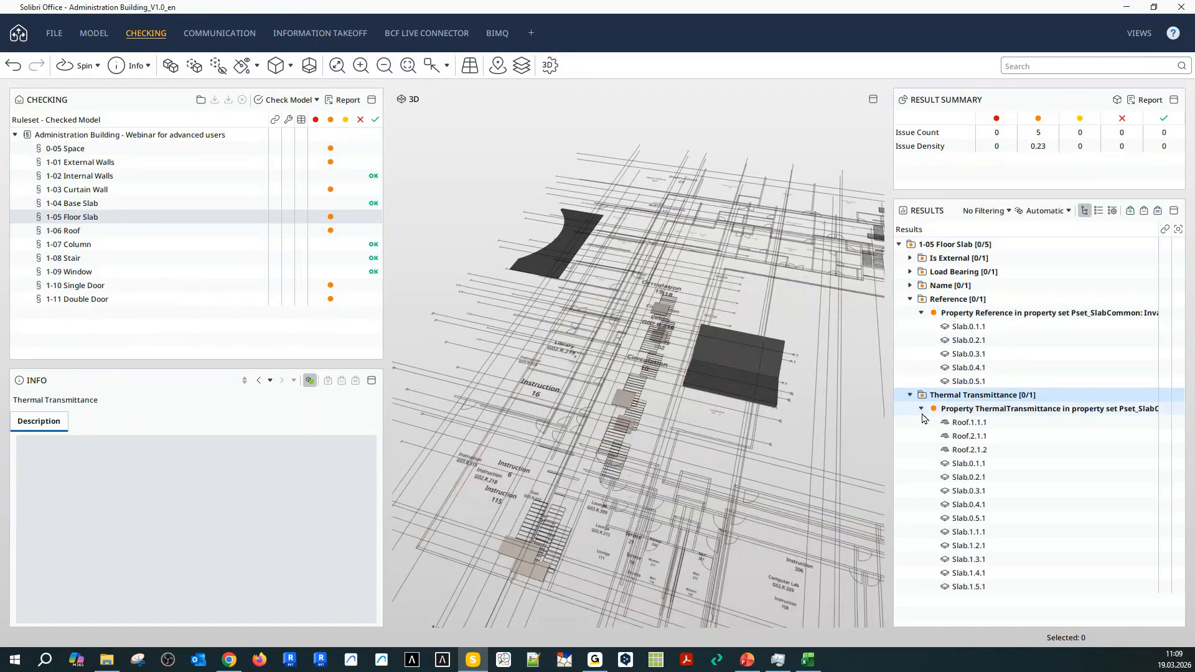
click(956, 425)
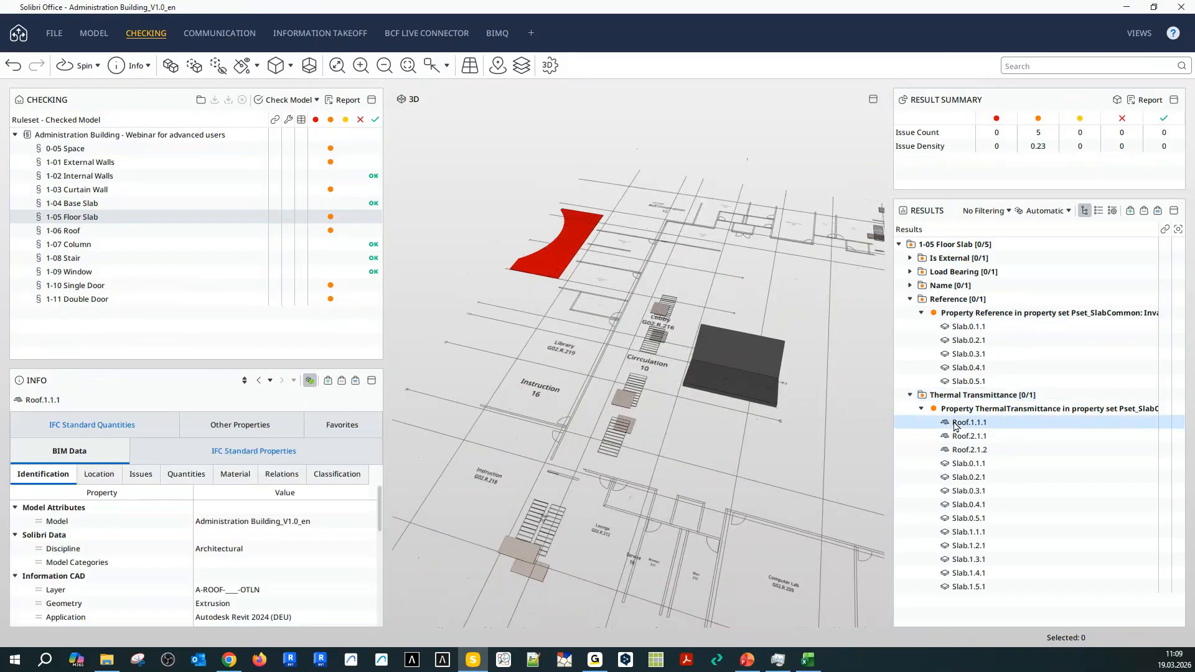
scroll(182, 523, down, 5)
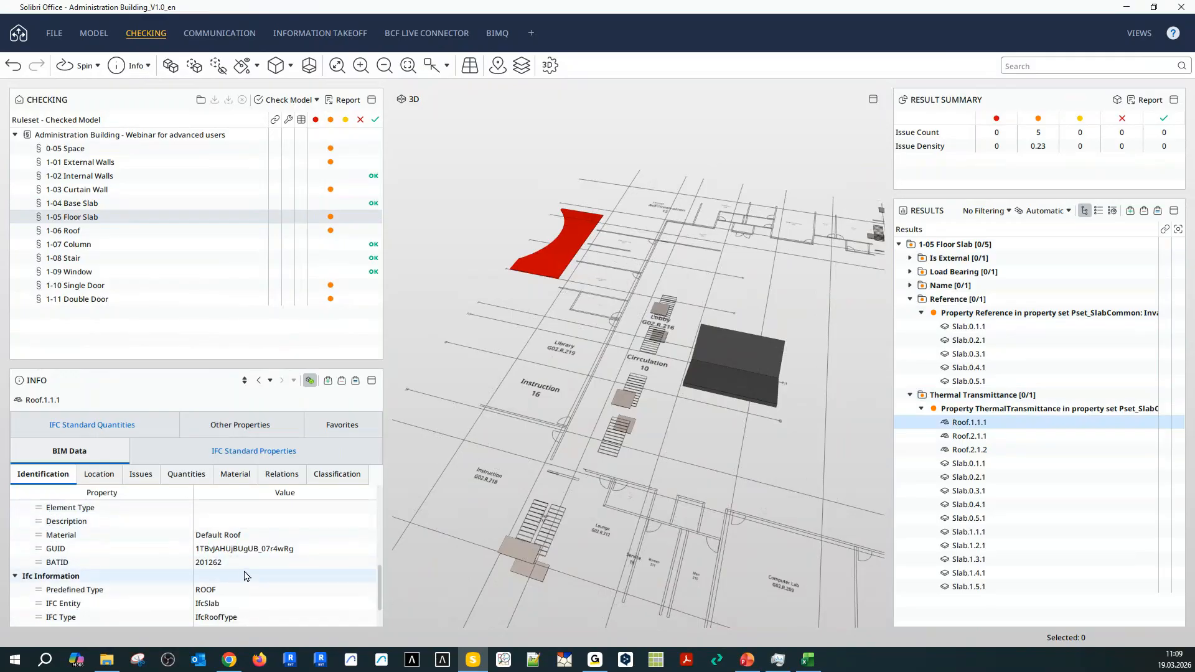
Select the curved roof Roof.1.1 in the 3D view and compare its IFC information with that of Roof.1.1.1.
scroll(245, 576, down, 2)
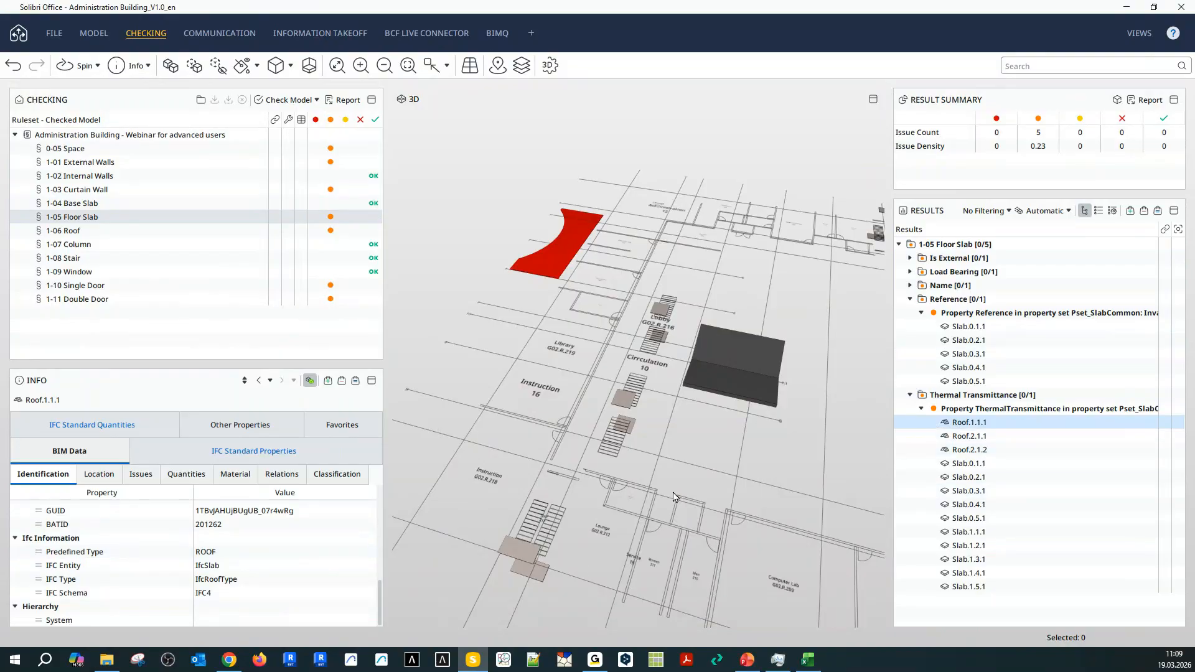
right_drag(601, 442, 652, 453)
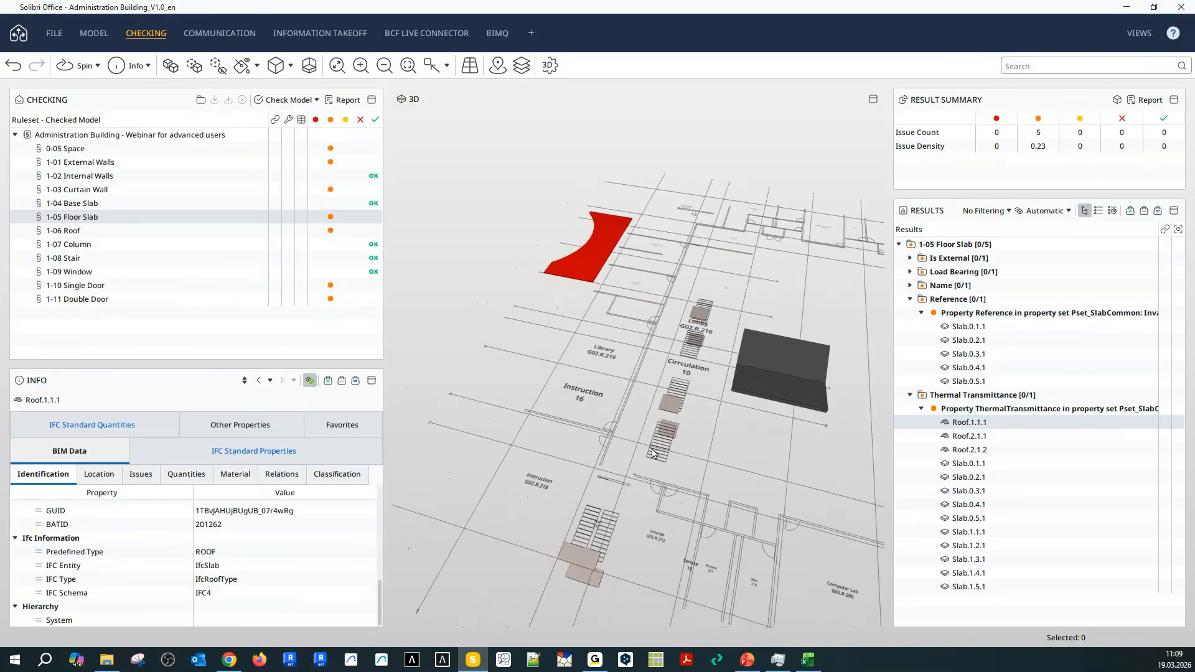
click(588, 254)
scroll(208, 548, down, 5)
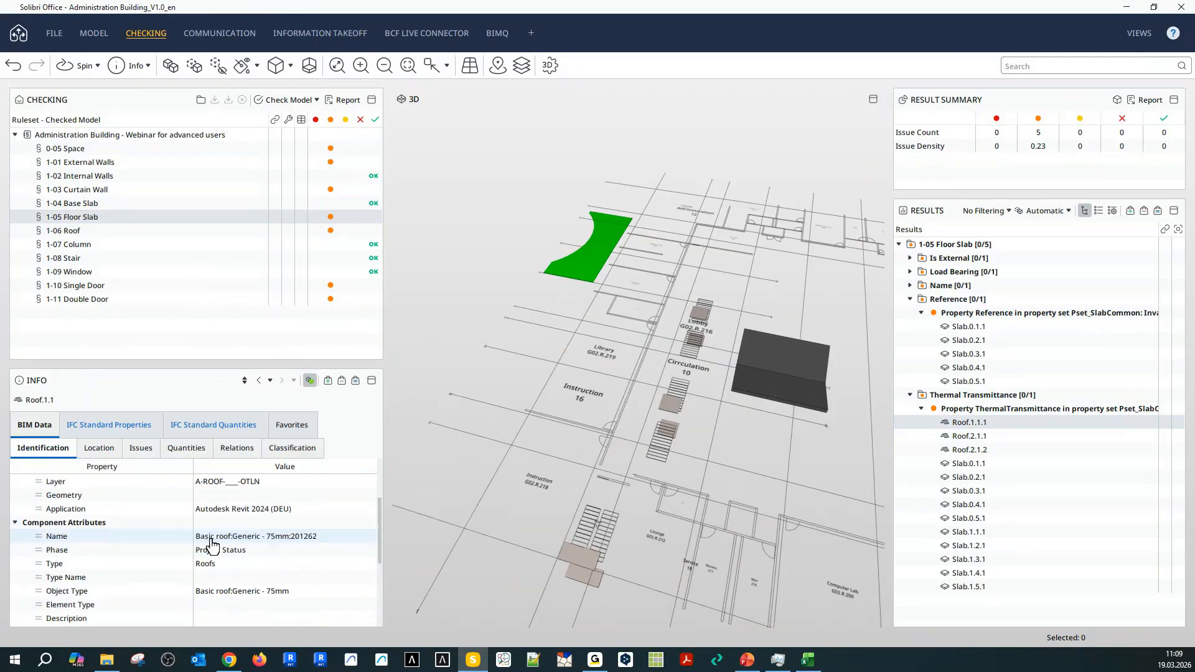
scroll(209, 551, down, 3)
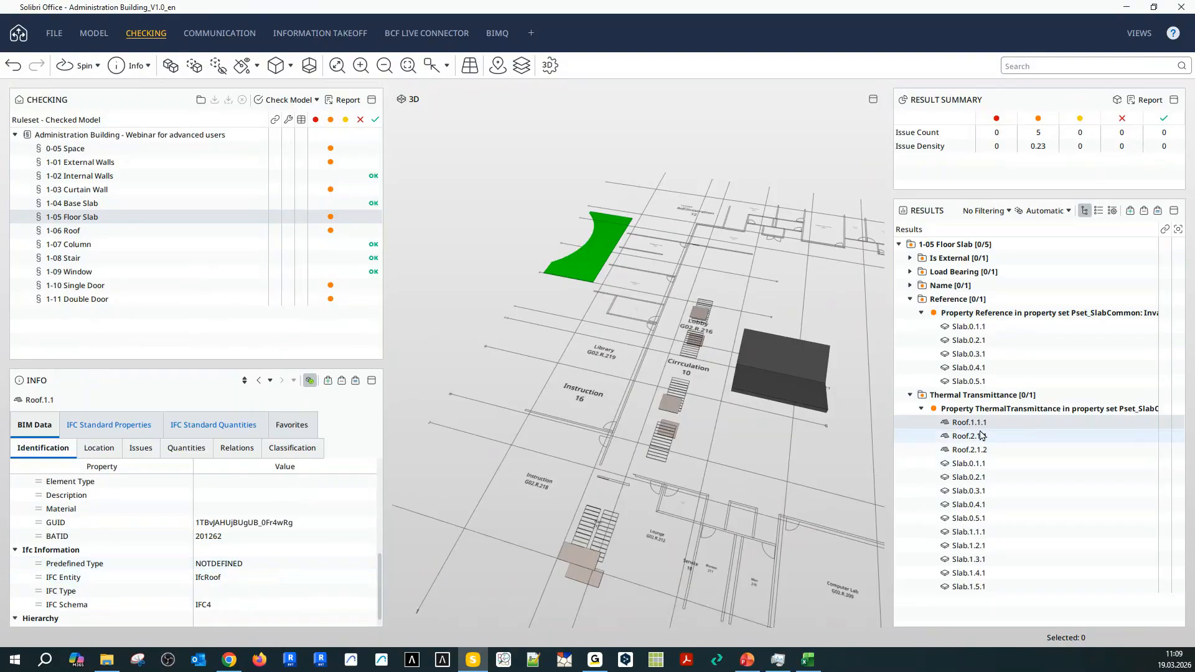
Reselect Roof.1.1.1 from the Thermal Transmittance issue and reread its component attributes and IFC information.
click(961, 423)
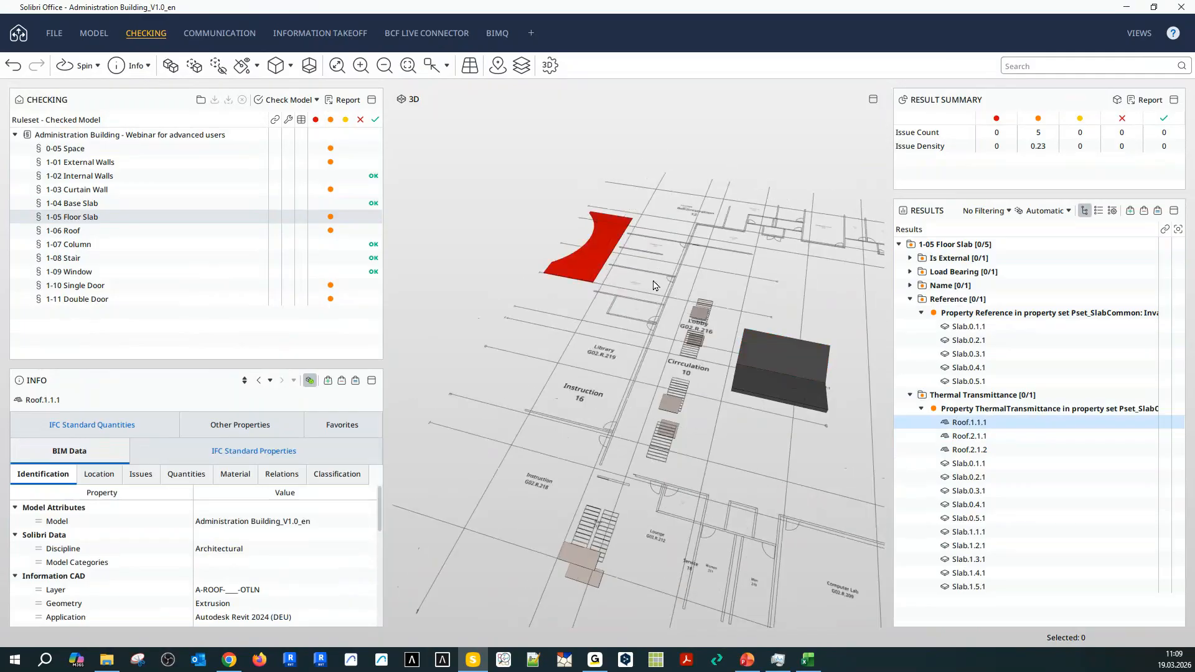
scroll(179, 568, down, 6)
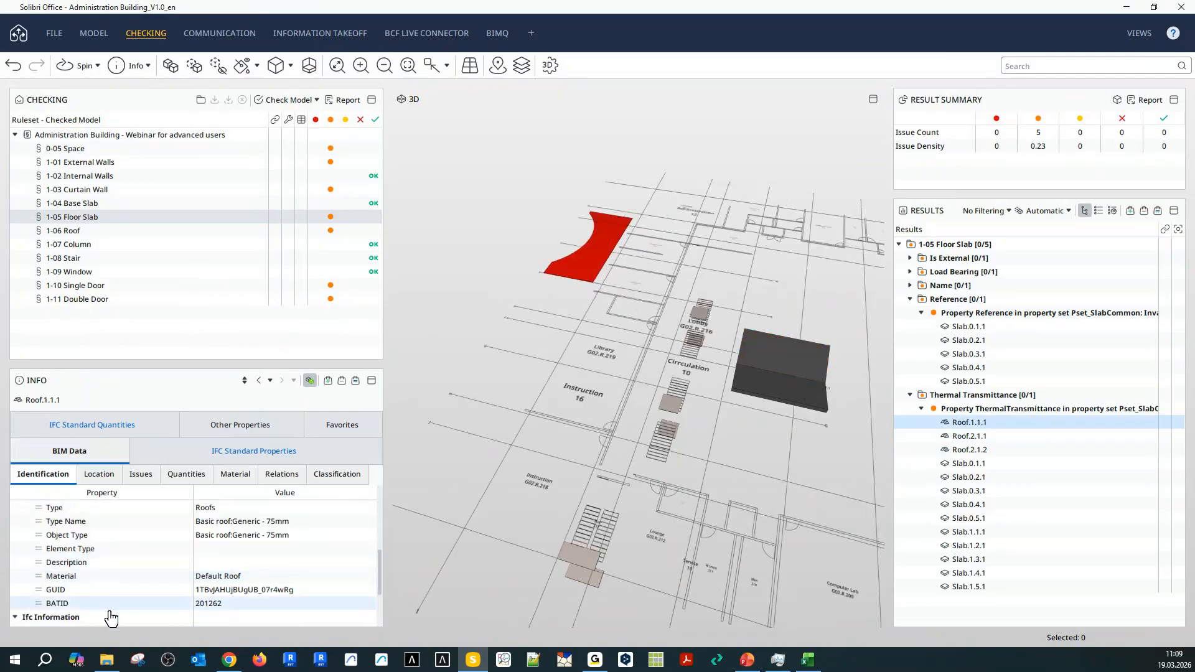
scroll(230, 591, down, 3)
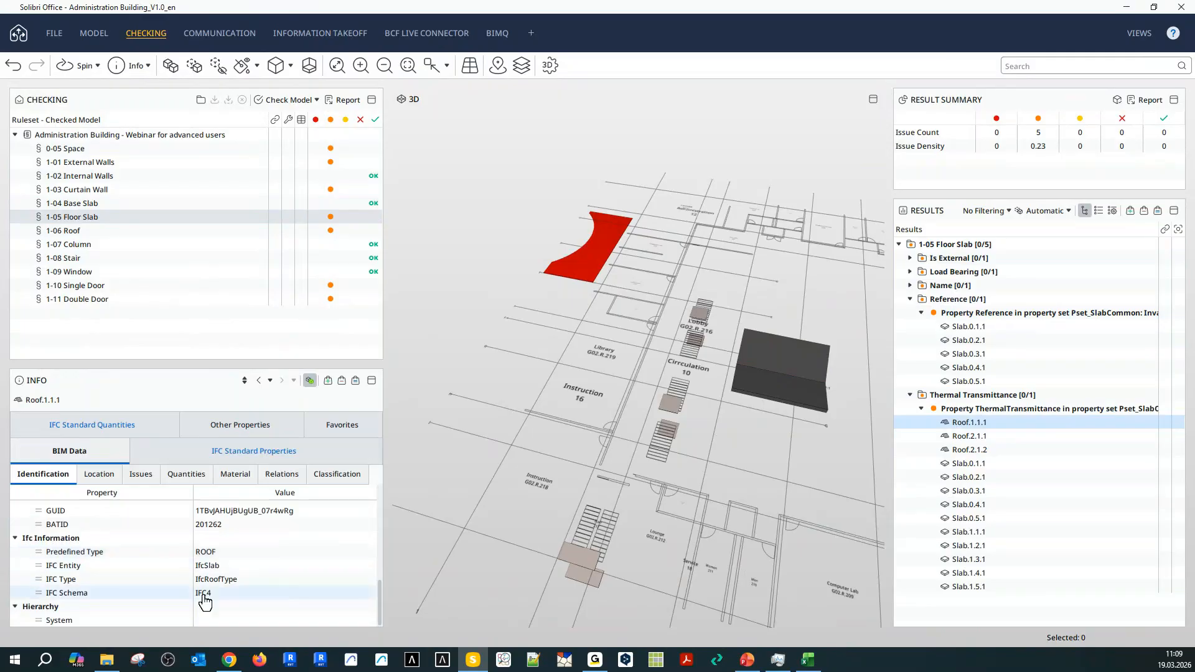
scroll(205, 600, up, 3)
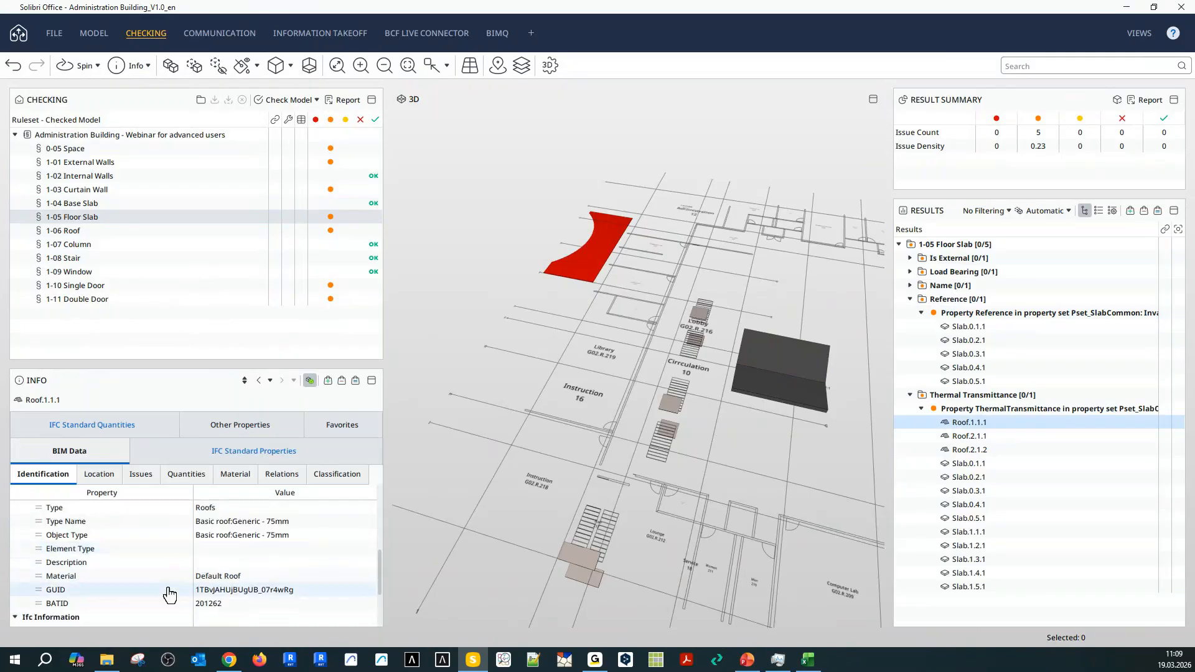
scroll(169, 596, up, 3)
scroll(155, 582, down, 6)
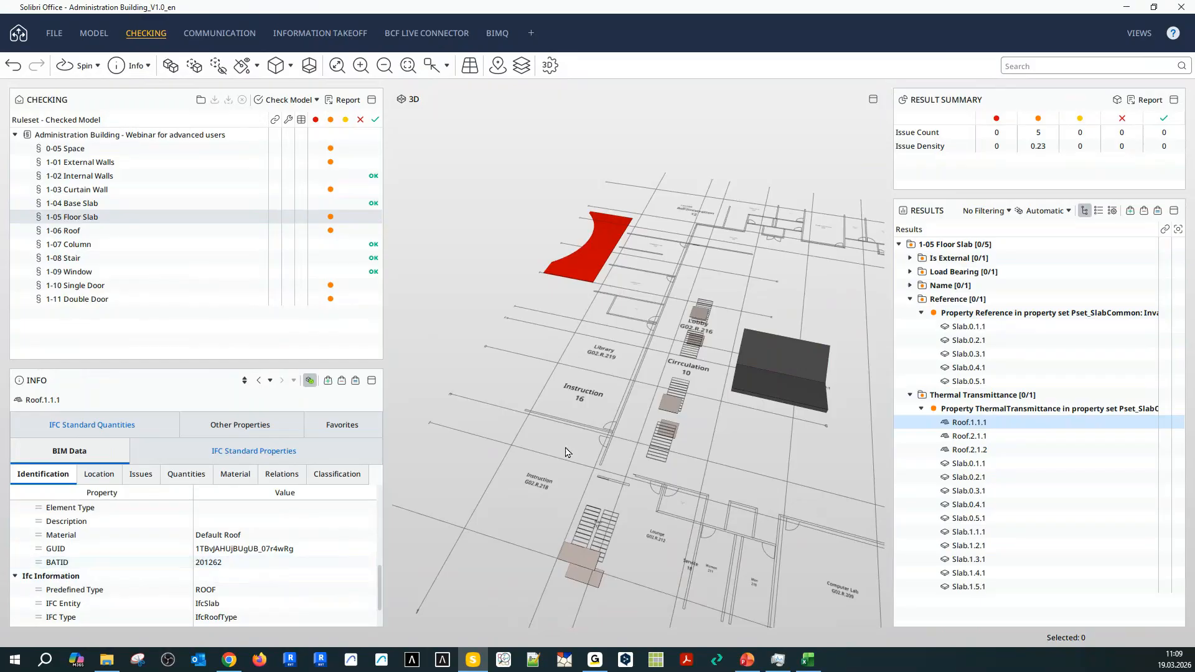
Return to the parent component Roof.1.1 in 3D and check its IFC entity and predefined type.
click(591, 262)
scroll(213, 564, down, 2)
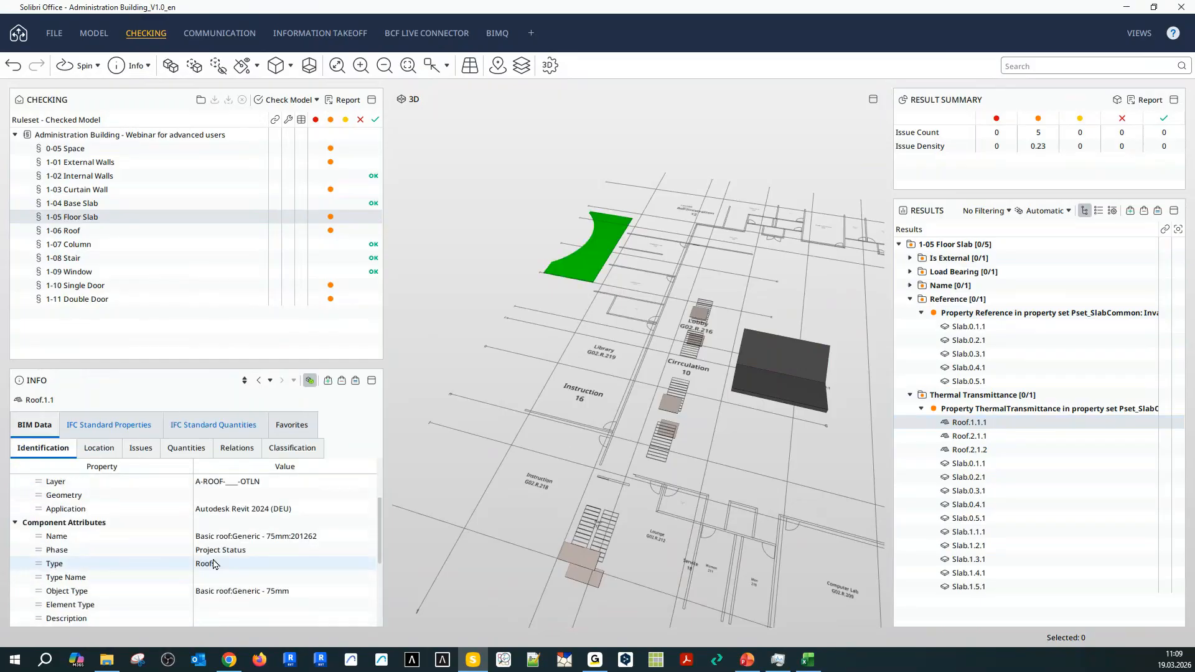
scroll(209, 560, down, 3)
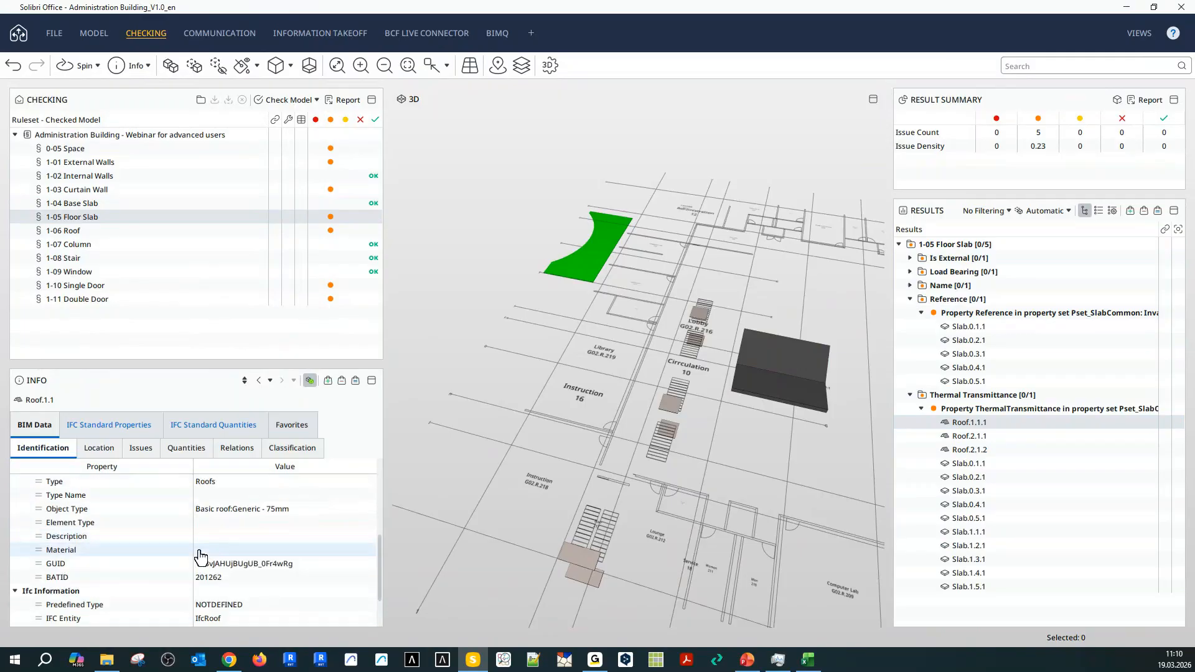
scroll(200, 597, down, 1)
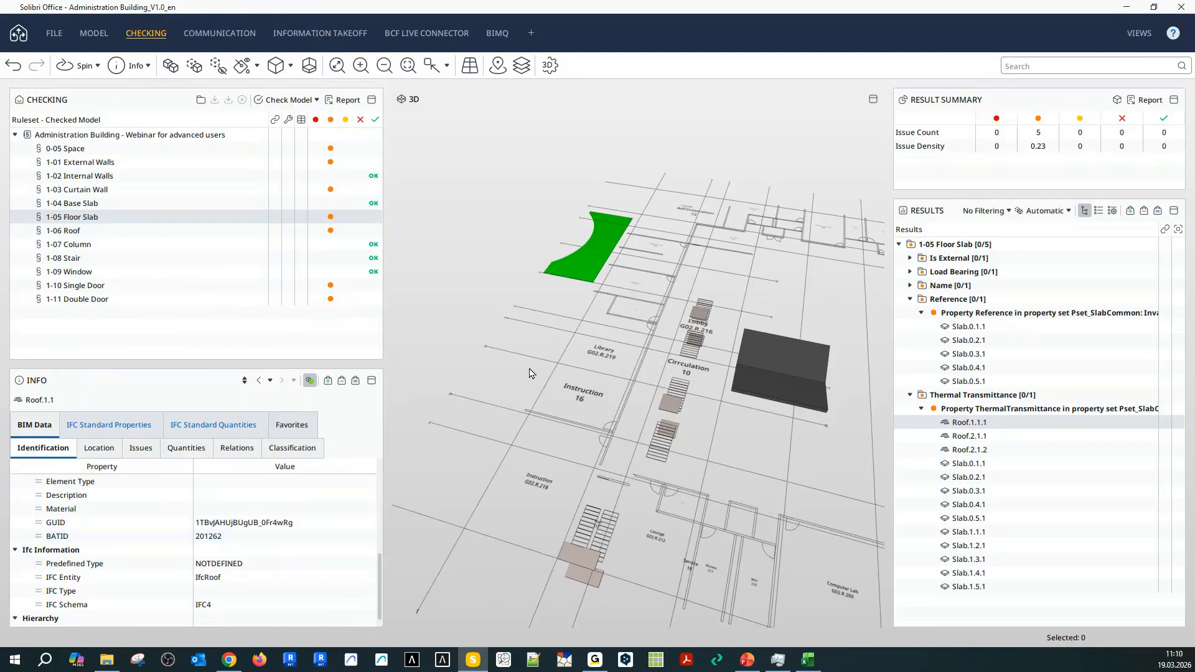
Examine the remaining floor slab issue components in 3D, from the curved roof to the landings near grid lines 1.1 and 2.
middle_drag(535, 367, 595, 461)
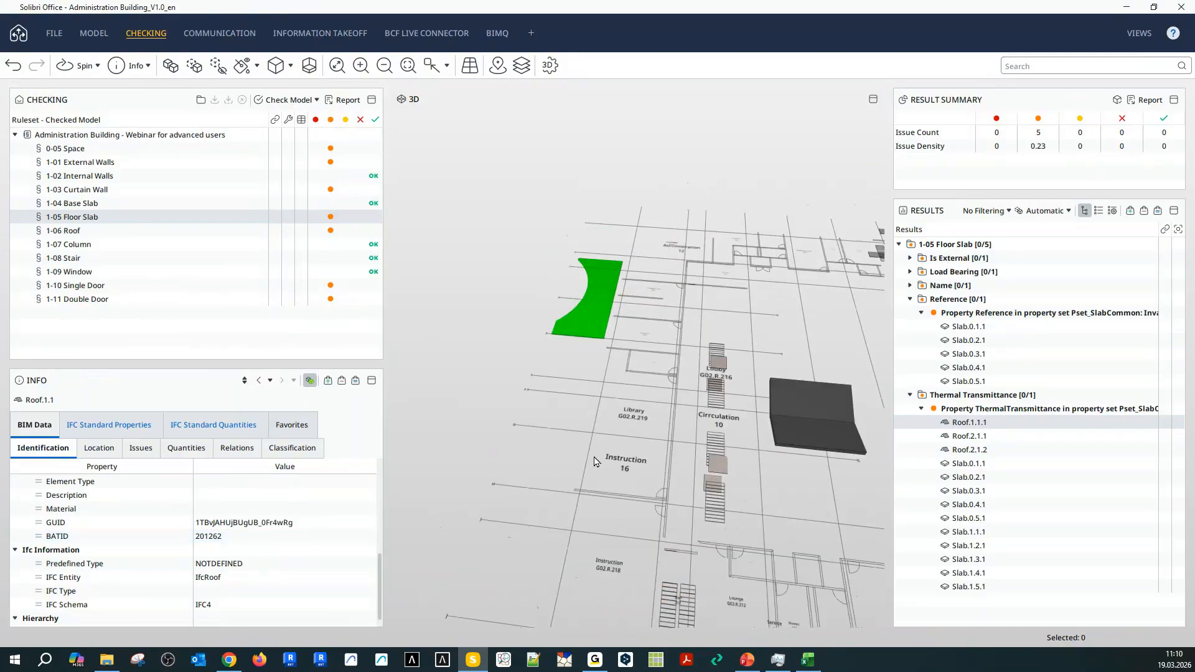
drag(592, 433, 553, 380)
scroll(662, 380, up, 1)
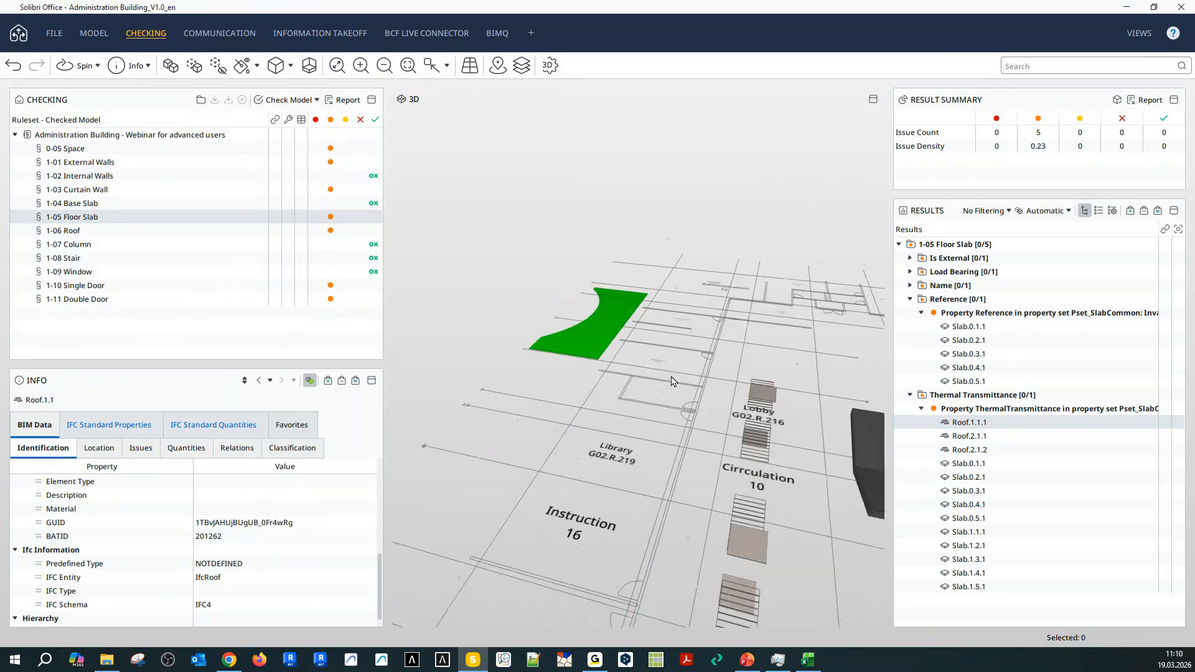
scroll(568, 396, up, 1)
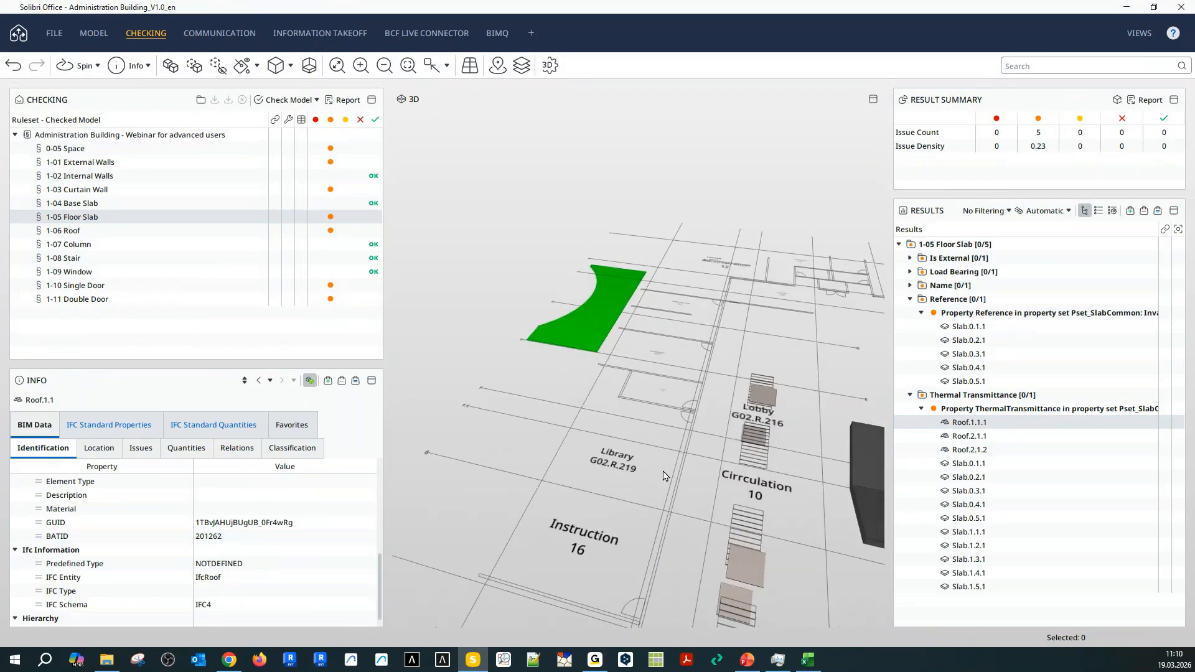
scroll(667, 476, down, 1)
scroll(689, 541, down, 1)
scroll(689, 530, down, 1)
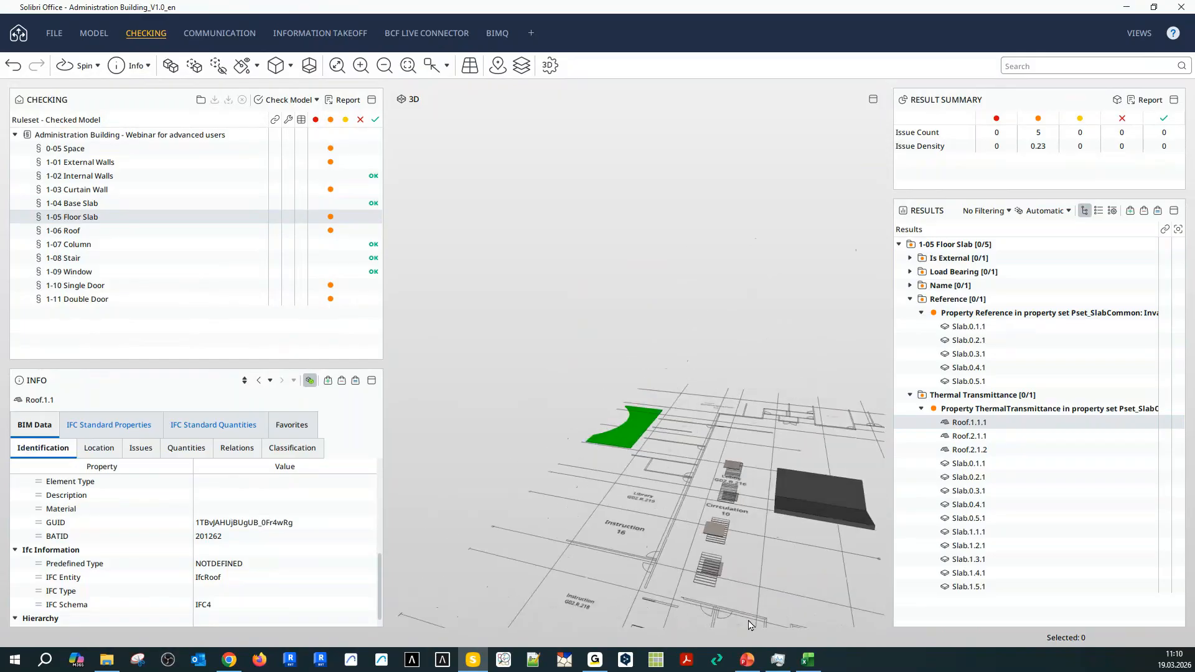
scroll(759, 616, down, 3)
scroll(519, 457, up, 3)
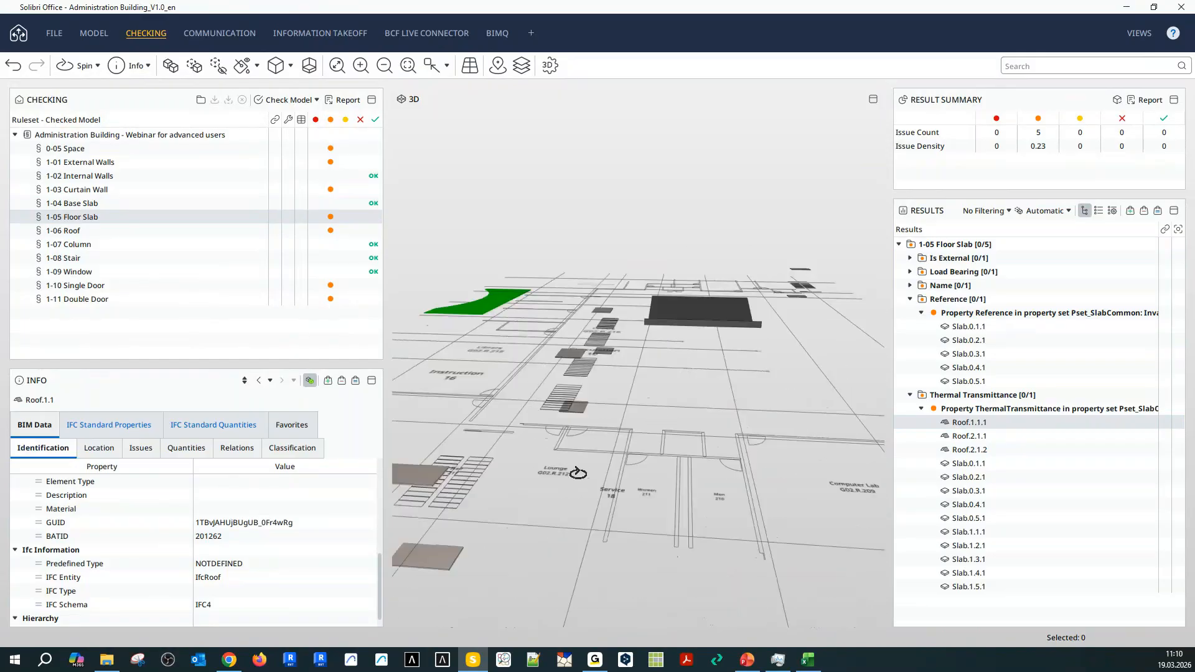
scroll(606, 507, up, 1)
scroll(606, 507, down, 2)
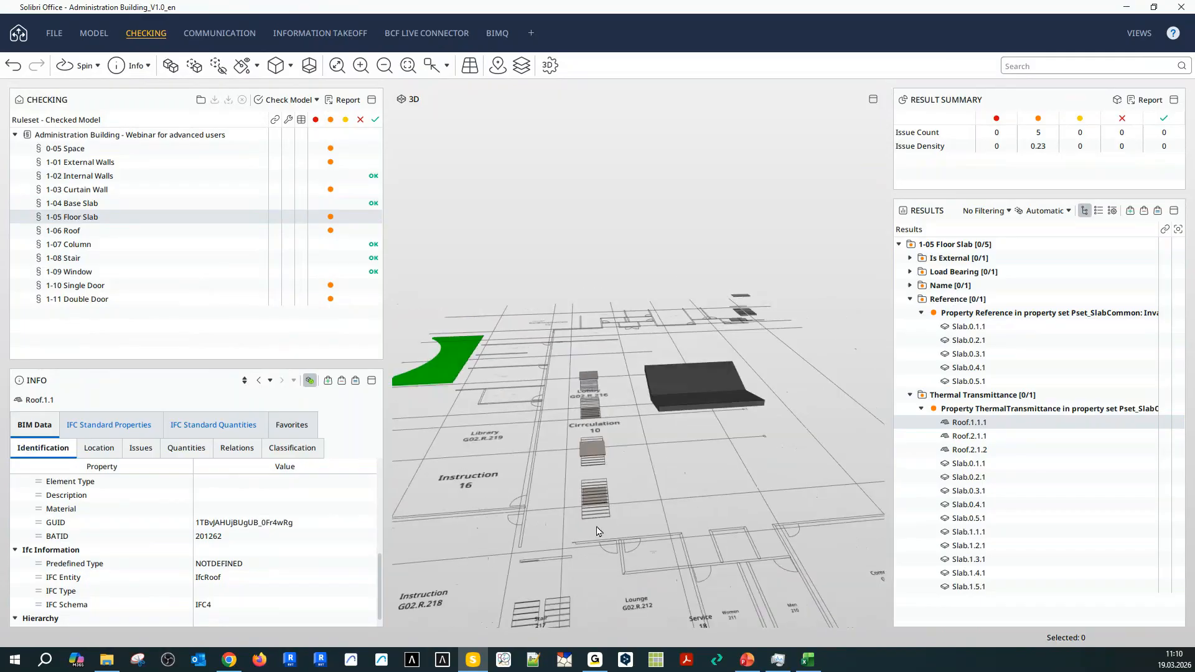
scroll(599, 534, down, 1)
middle_drag(599, 560, 597, 489)
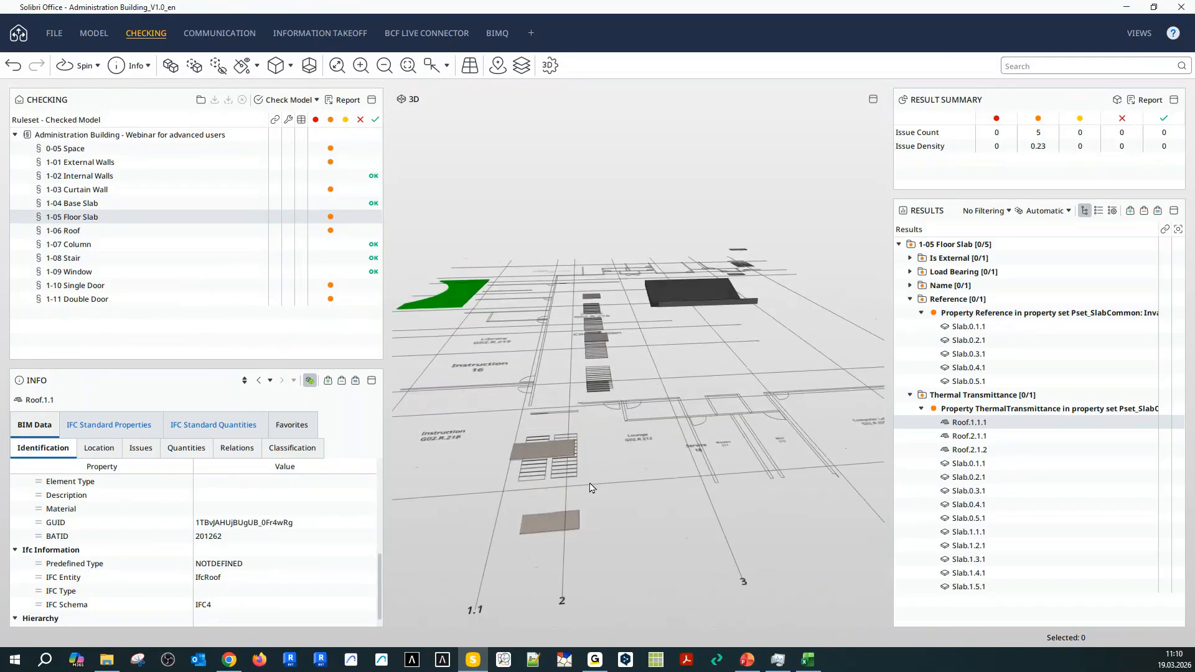
Pick the staircase at grid line 2, narrow the selection to its landing Slab.1.3.1, and inspect the landing's IFC information.
click(543, 454)
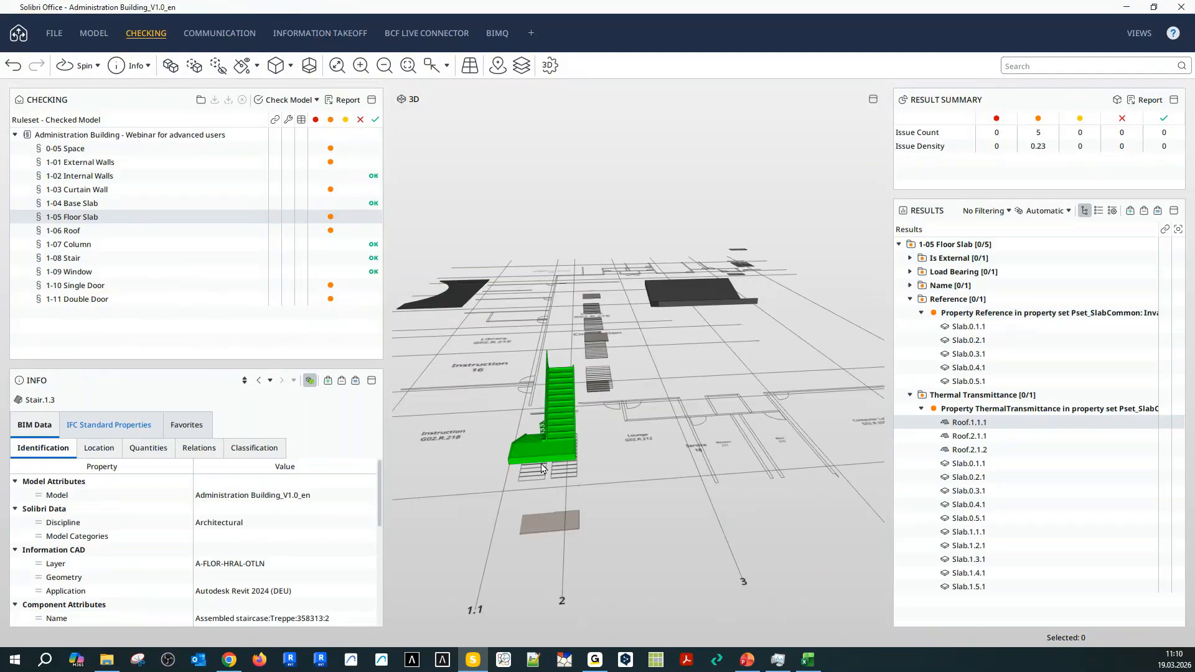
drag(610, 485, 580, 534)
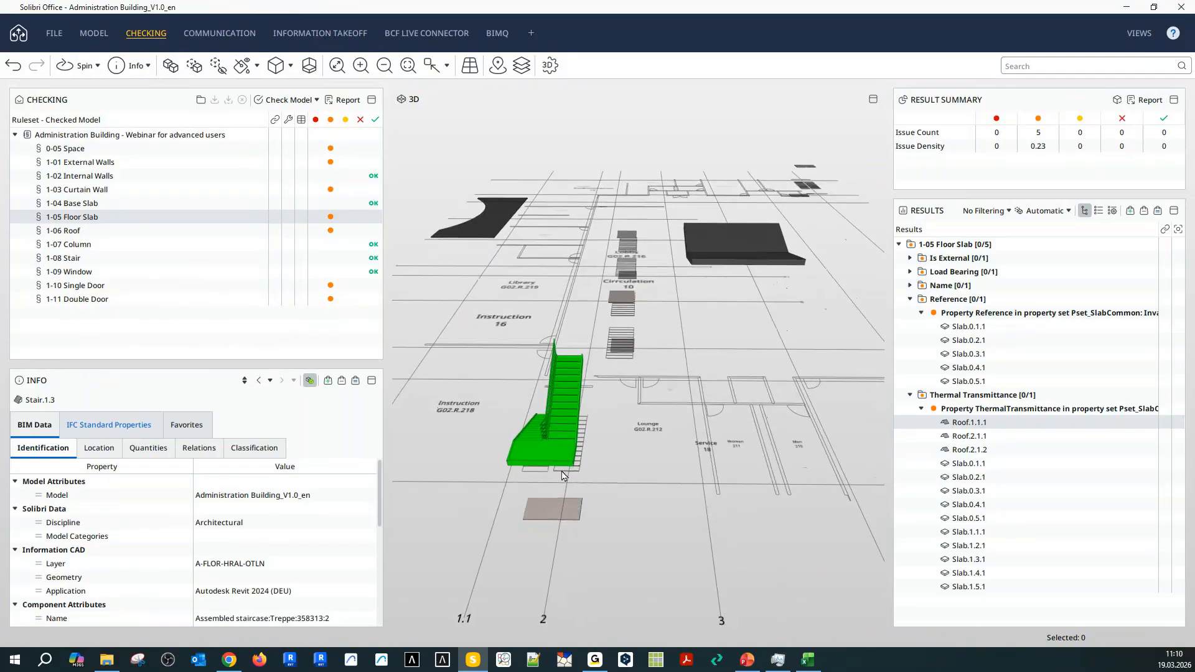
mouse_move(558, 462)
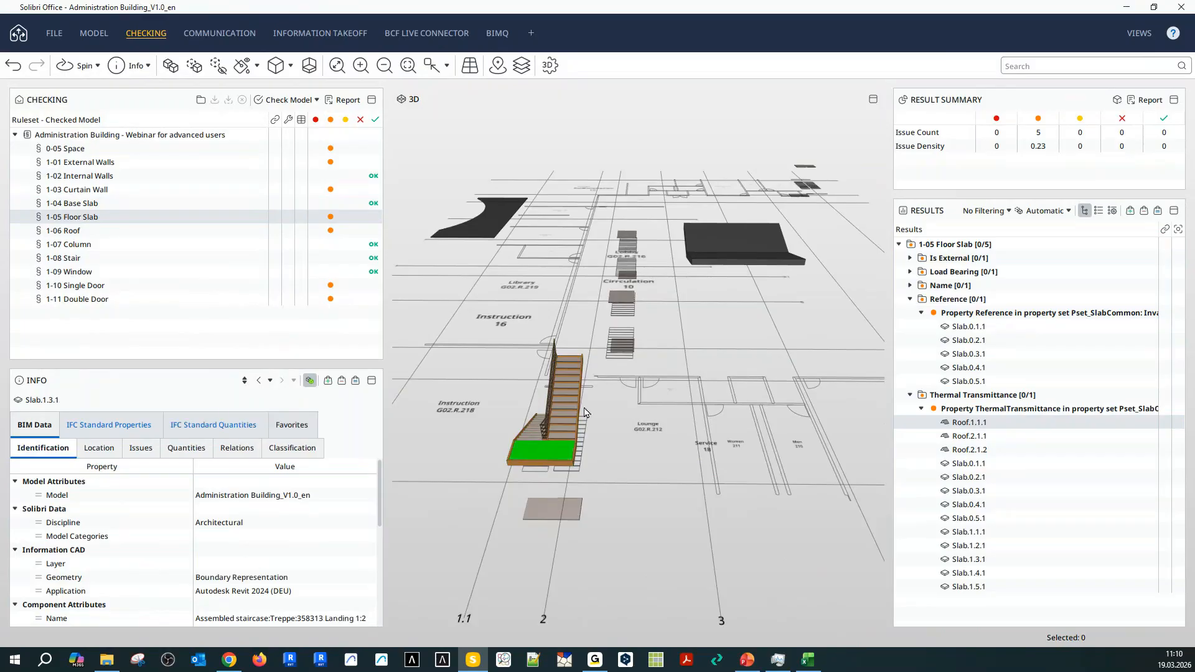
scroll(201, 588, down, 5)
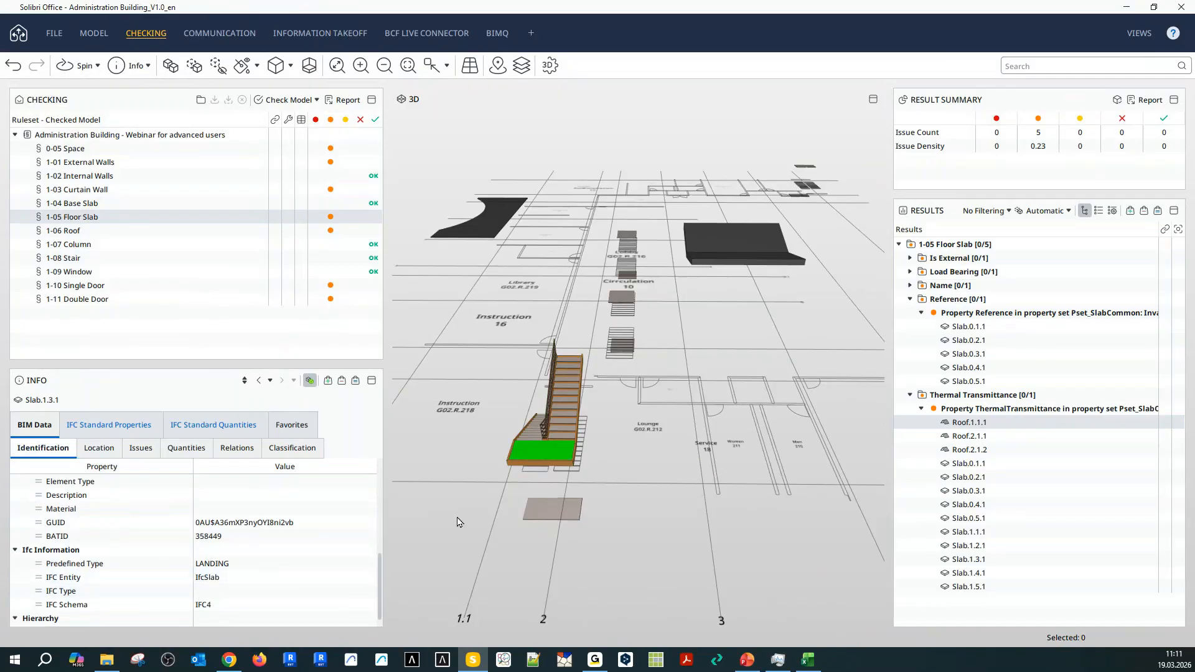
Select the whole staircase Stair.1.3 and inspect its IFC information and its position in the 3D view.
click(560, 413)
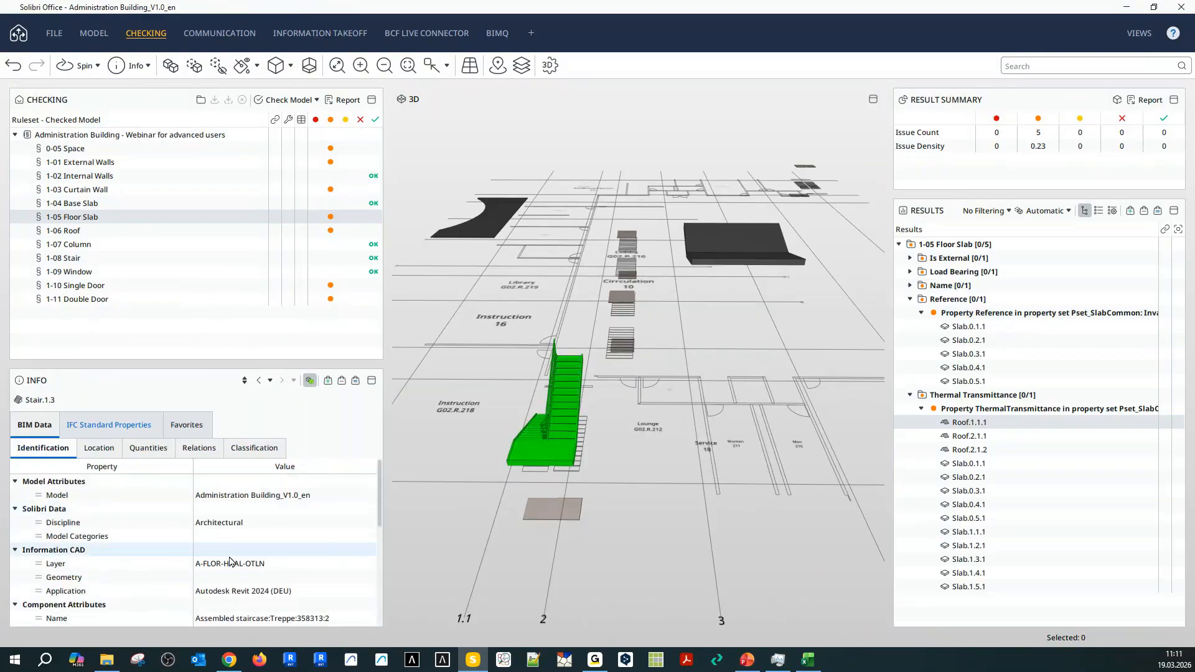
scroll(218, 560, down, 2)
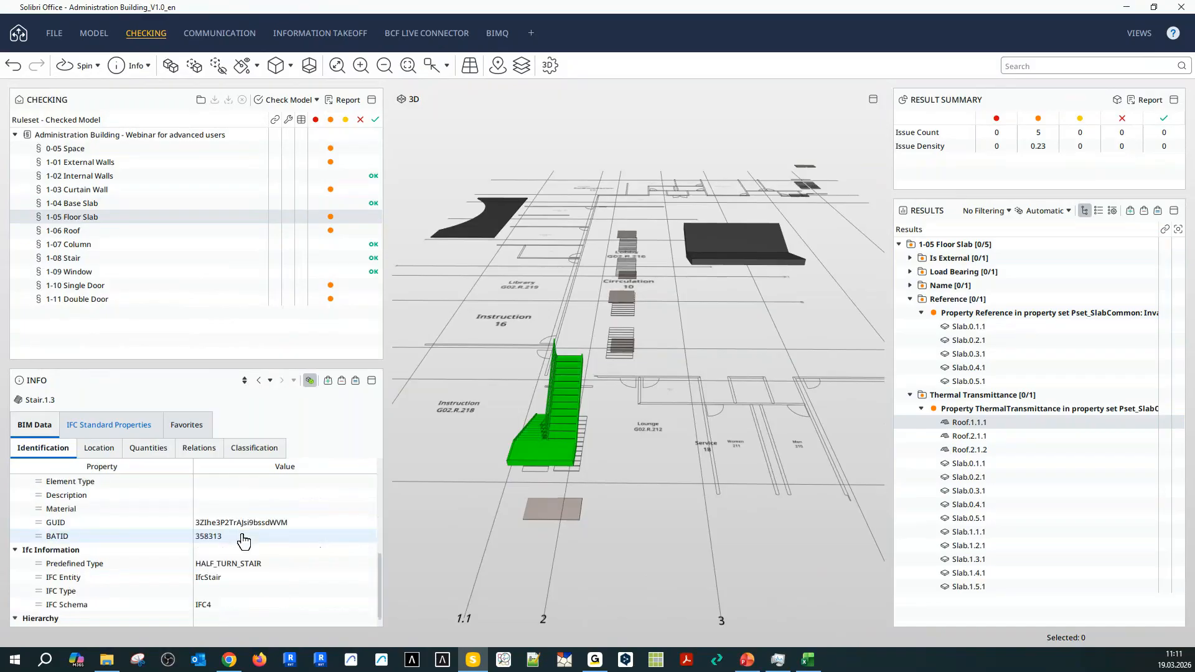
scroll(566, 591, down, 2)
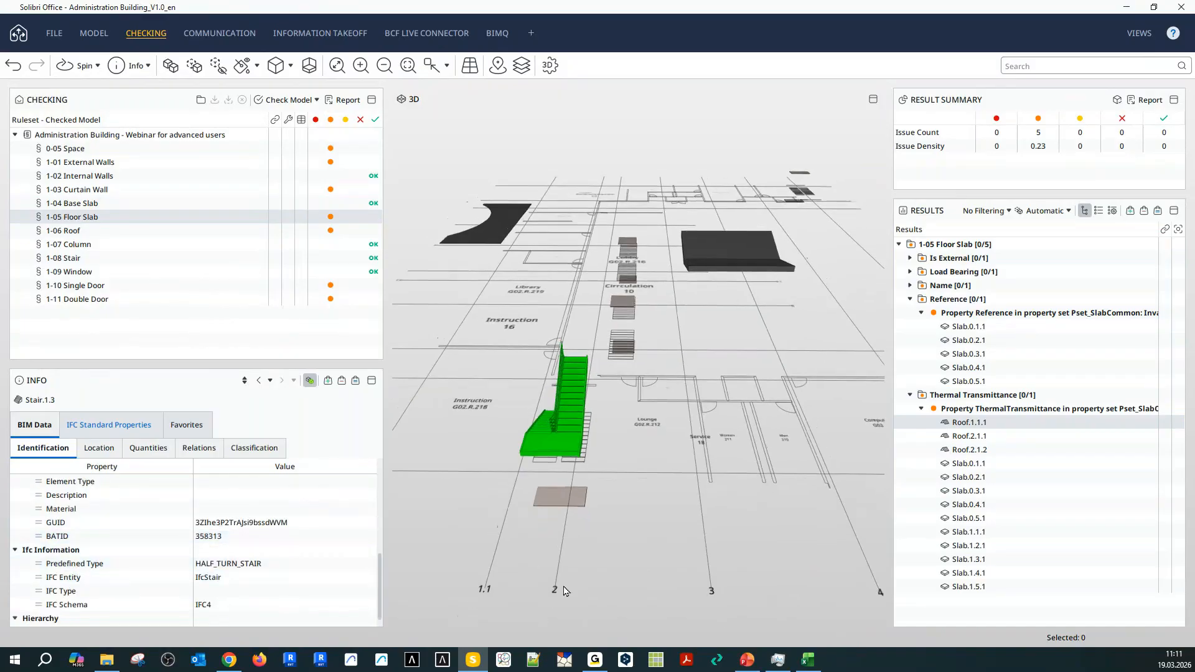
drag(584, 607, 570, 477)
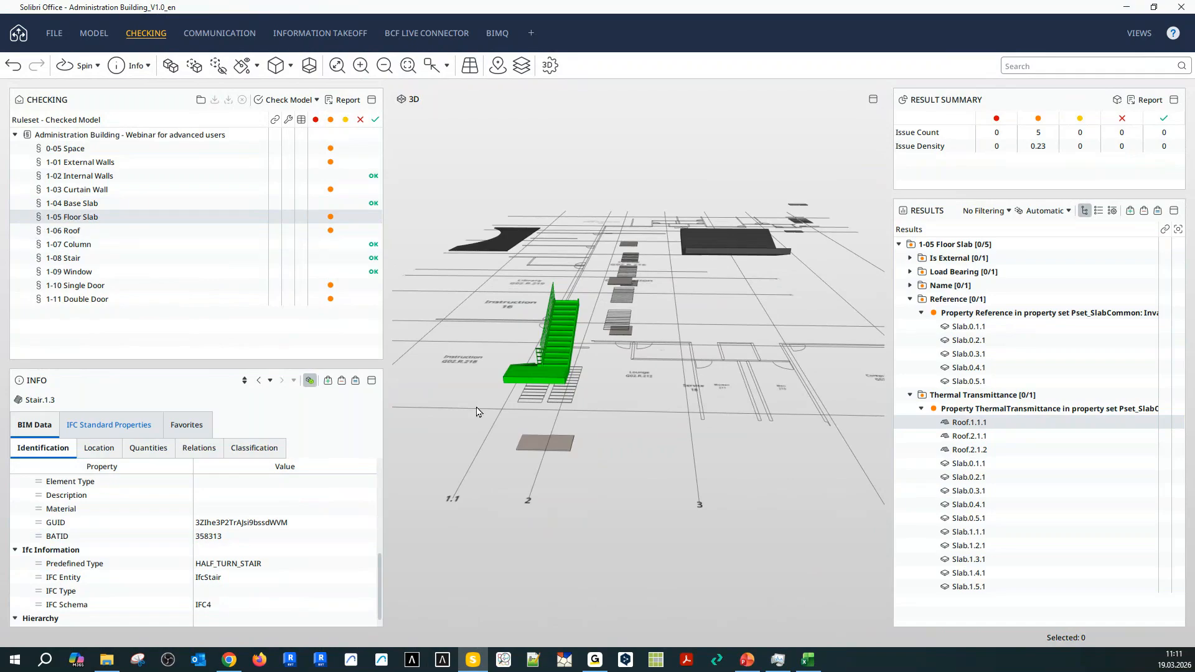
drag(482, 420, 500, 431)
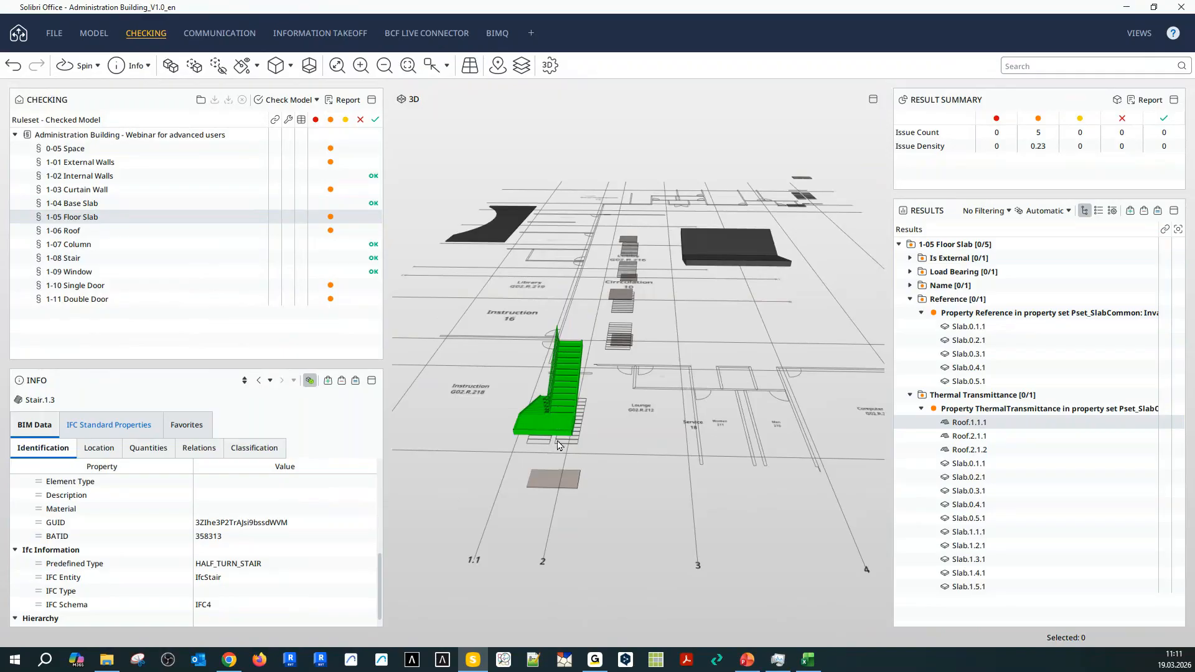
drag(684, 522, 600, 479)
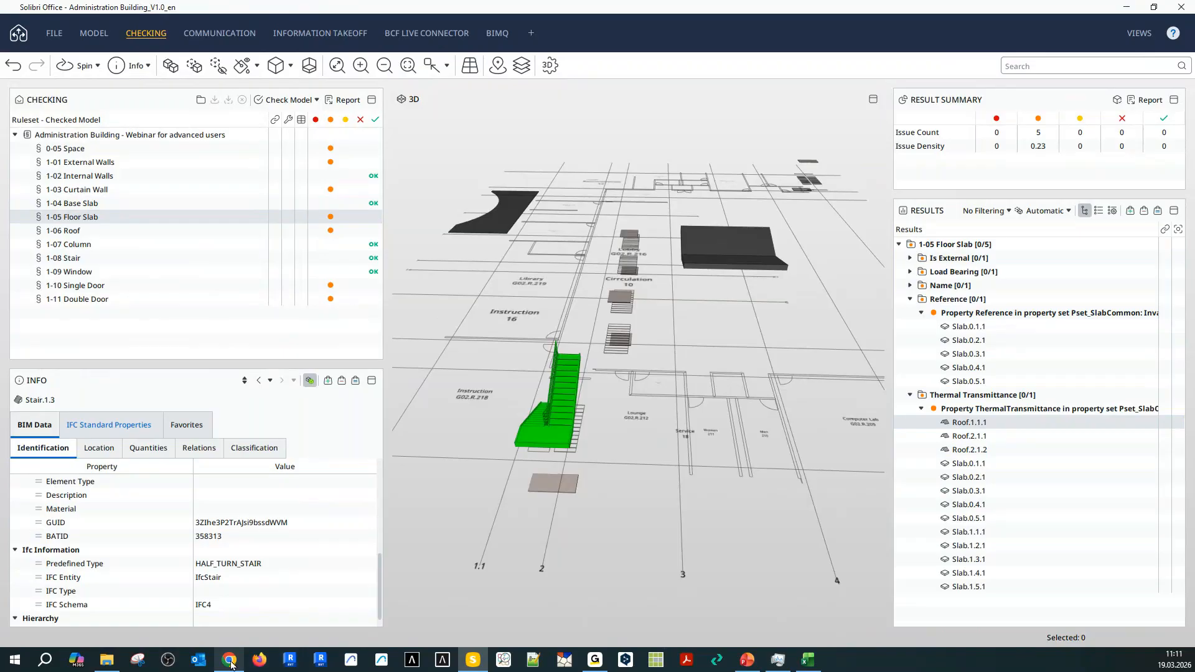
Switch to the BIMQ requirements table in Chrome, collapse the Space object, and mark Floor Slab 1-05.
mouse_move(230, 662)
click(227, 613)
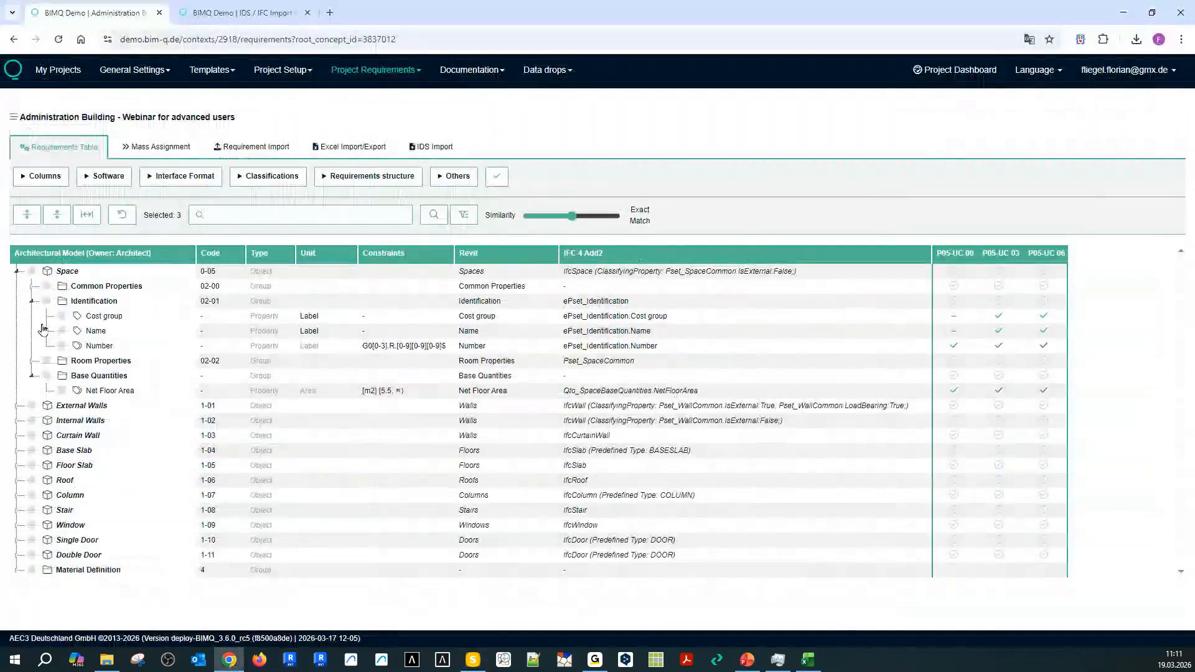
click(17, 271)
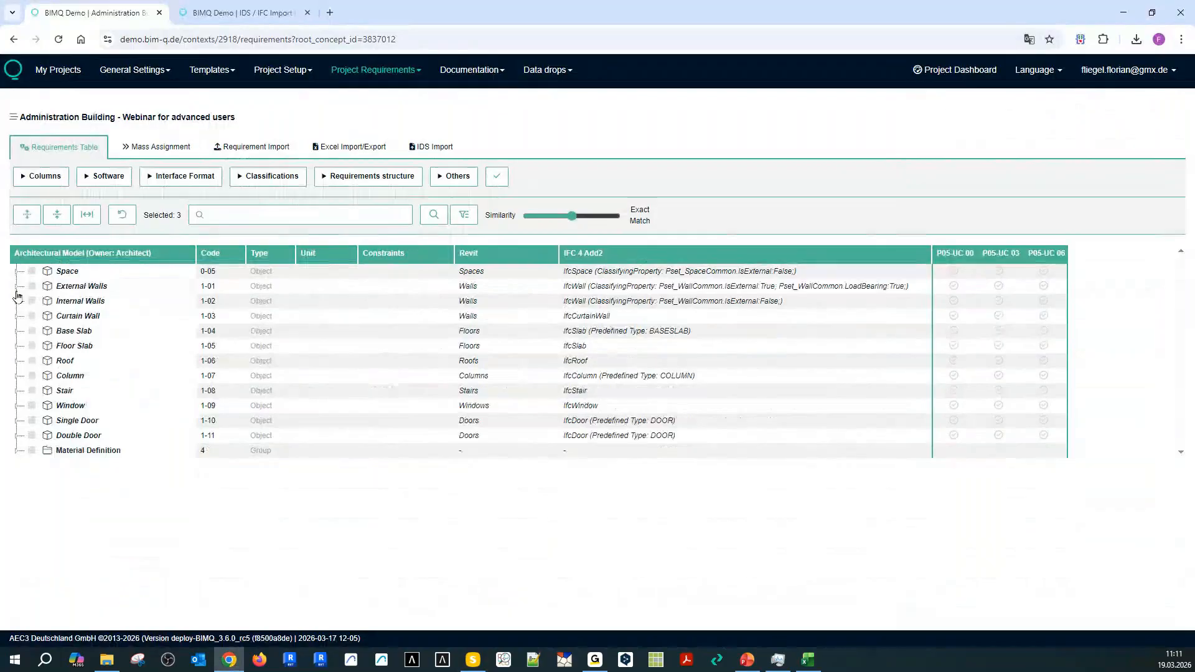
click(31, 346)
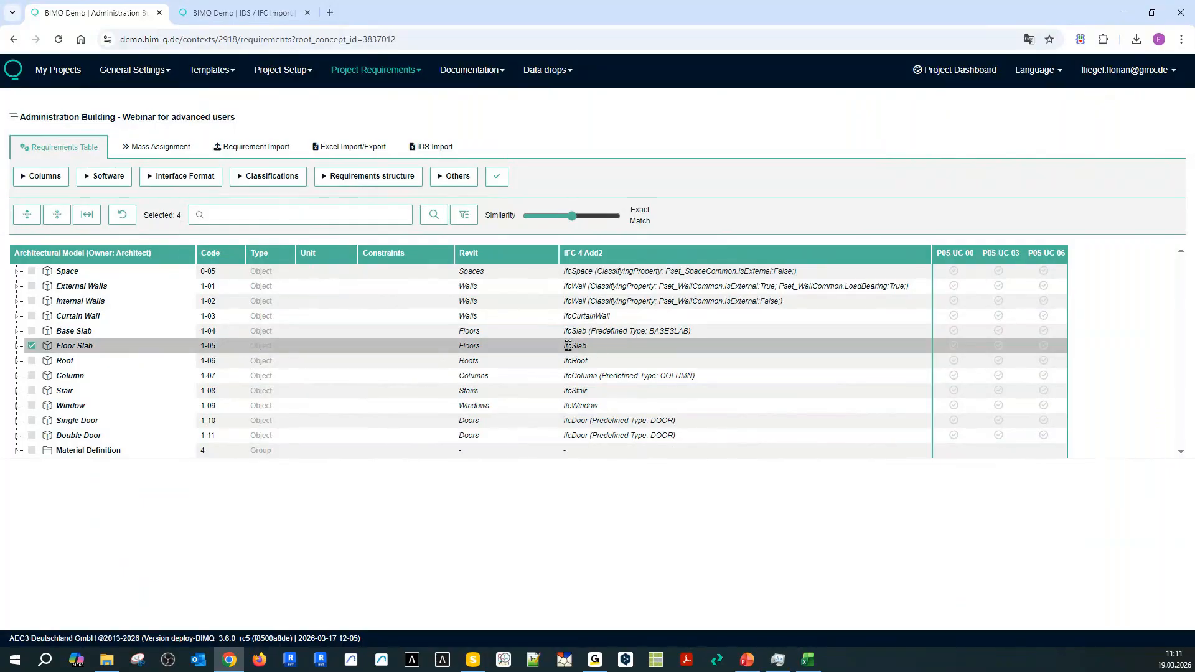
Map the Floor Slab object's IfcSlab entity to the predefined types FLOOR and NOTDEFINED.
click(590, 346)
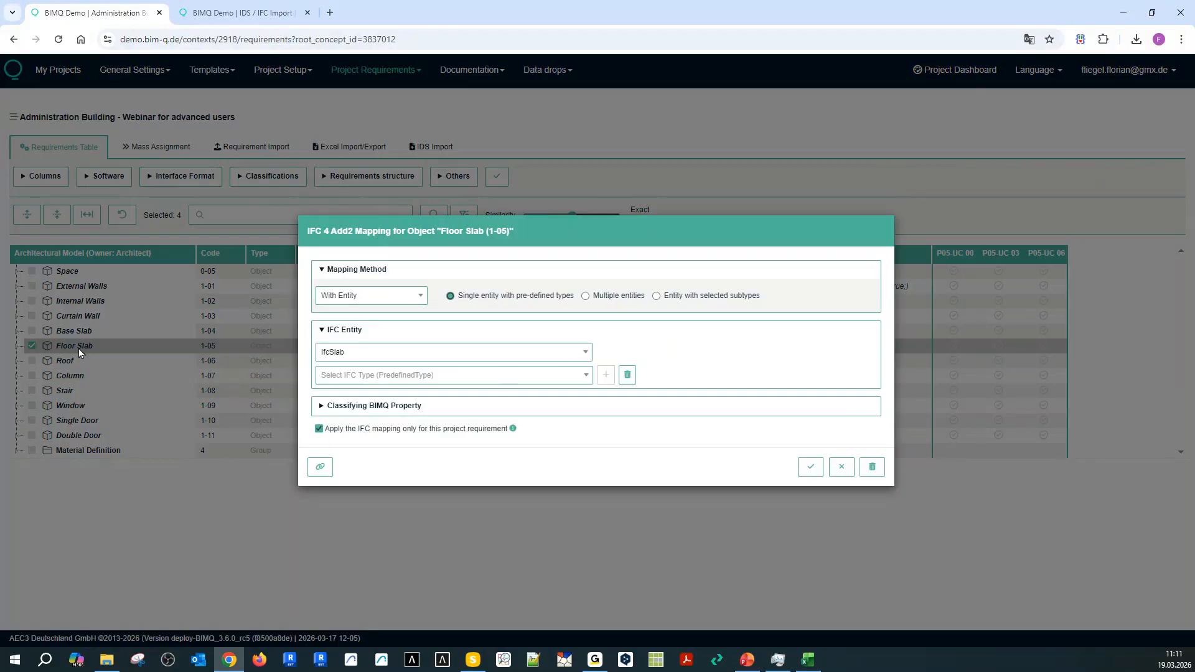
click(361, 375)
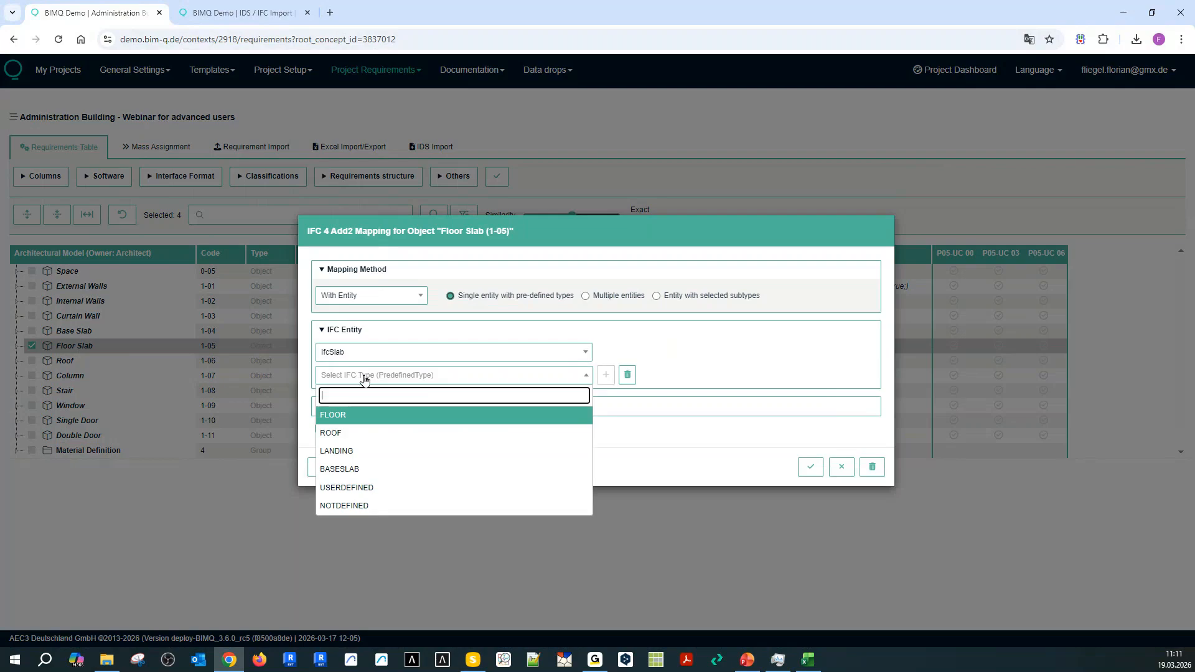
click(364, 415)
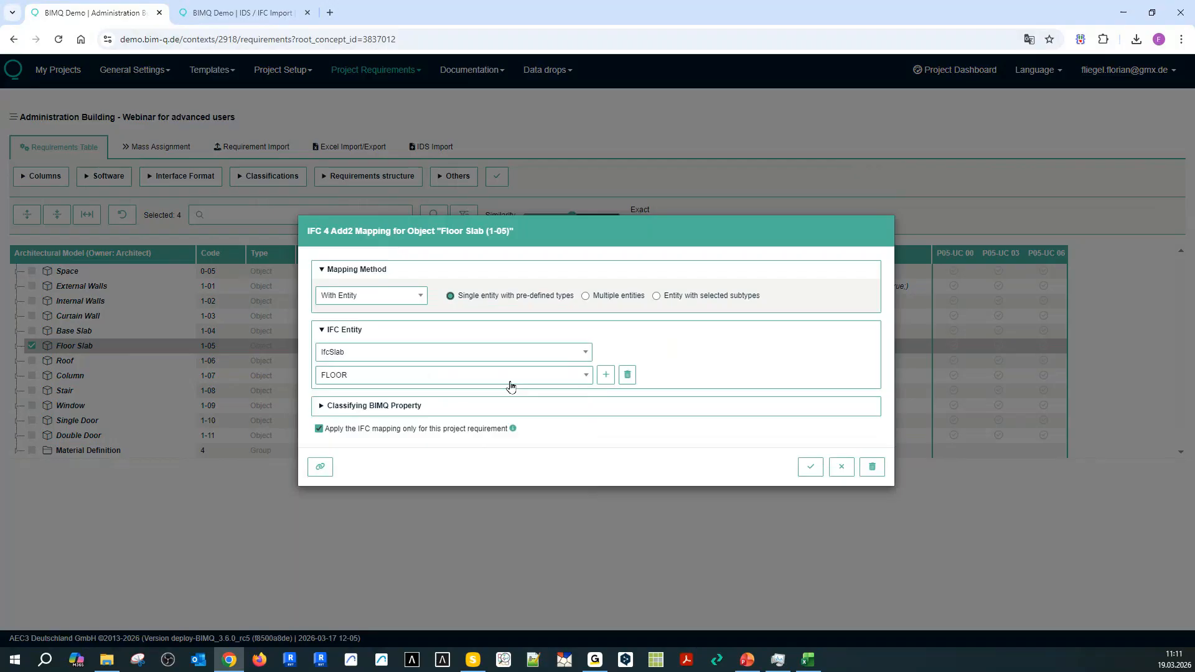
click(605, 374)
click(546, 387)
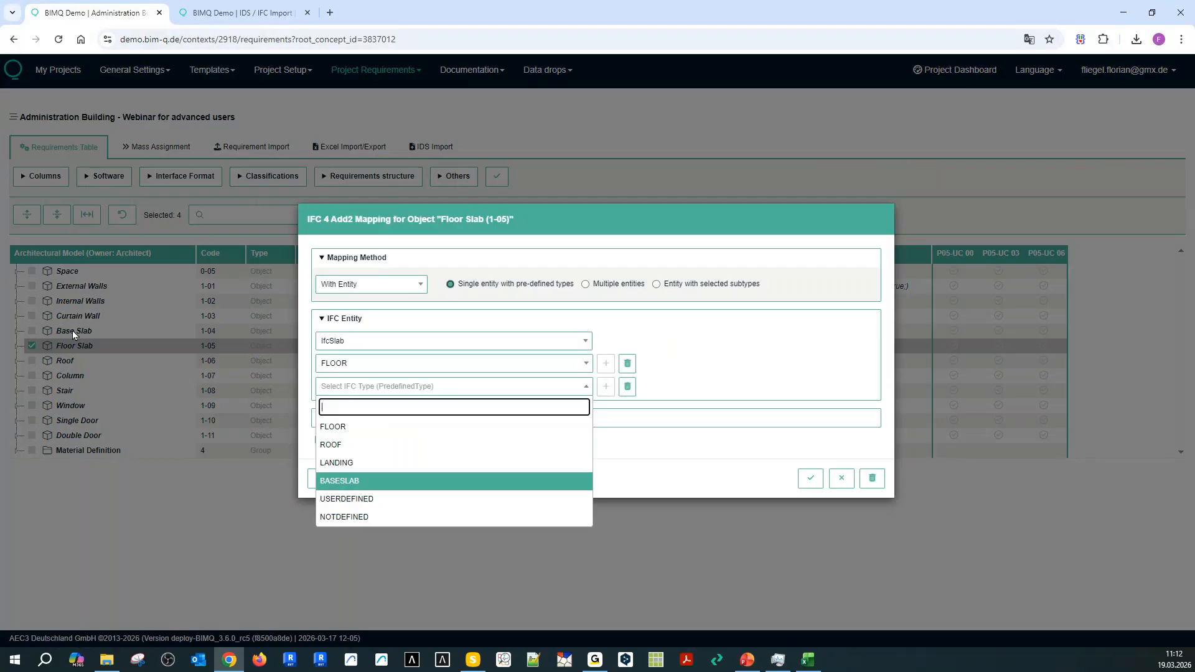
click(361, 518)
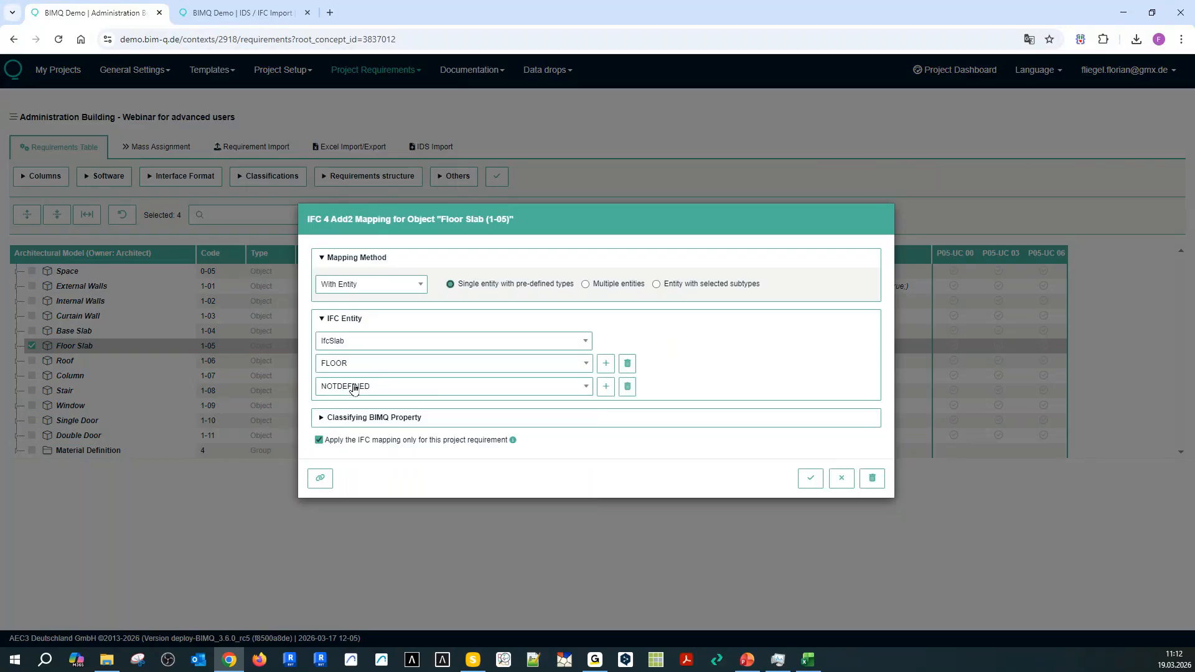
click(606, 387)
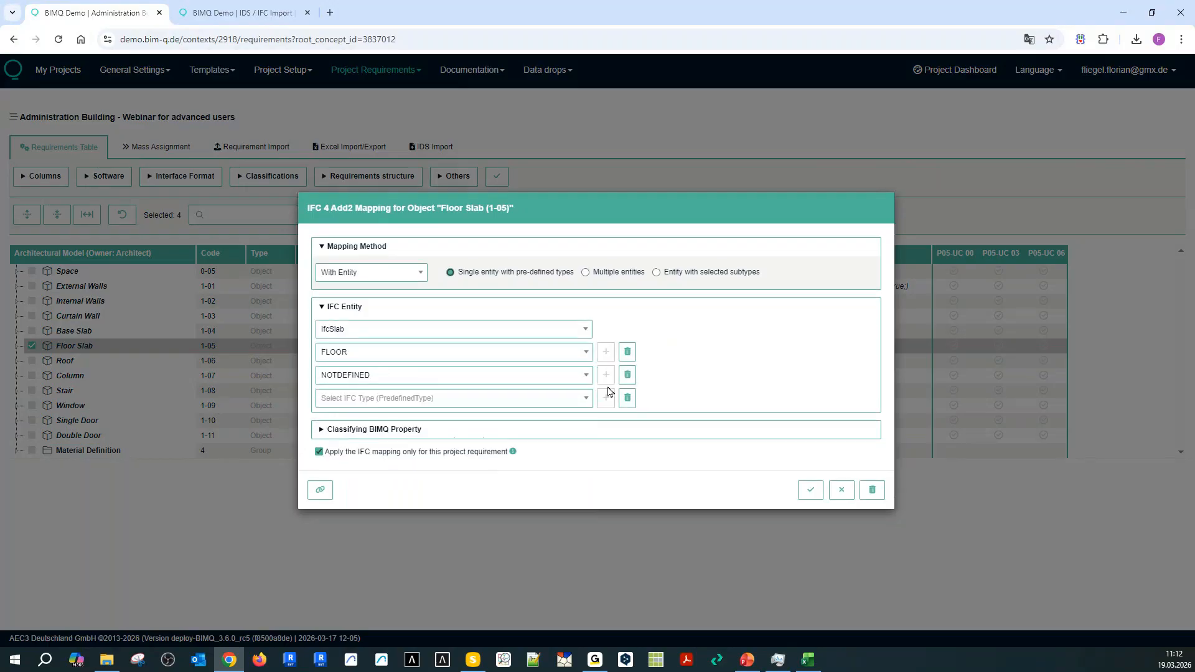
click(351, 401)
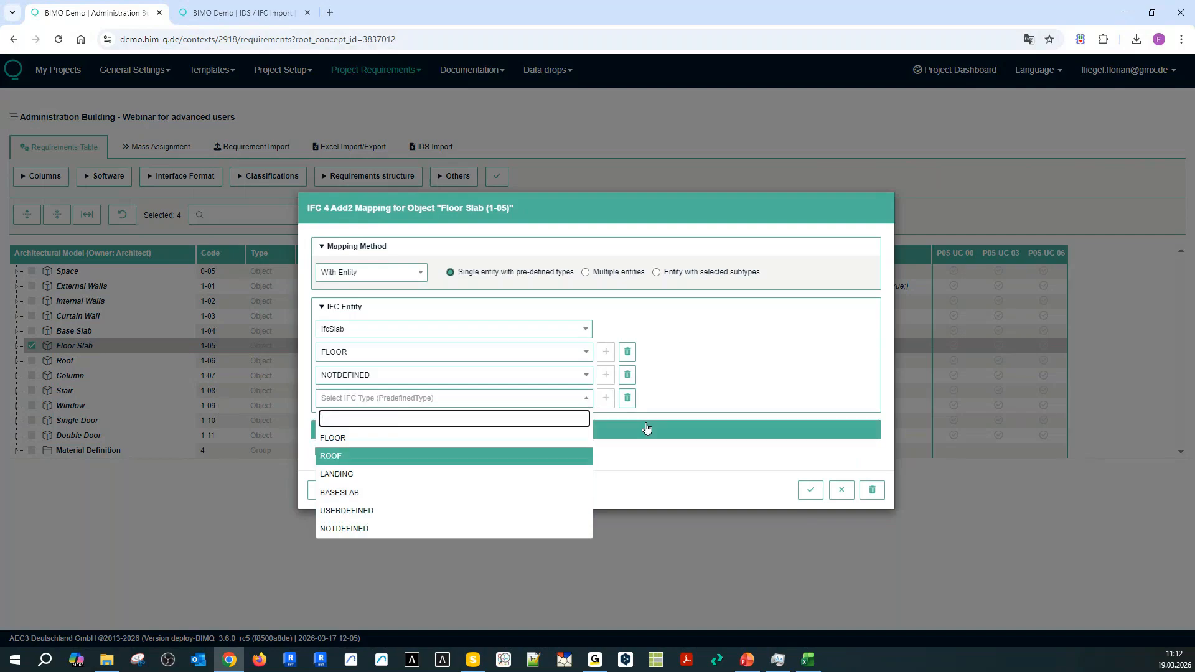
click(699, 389)
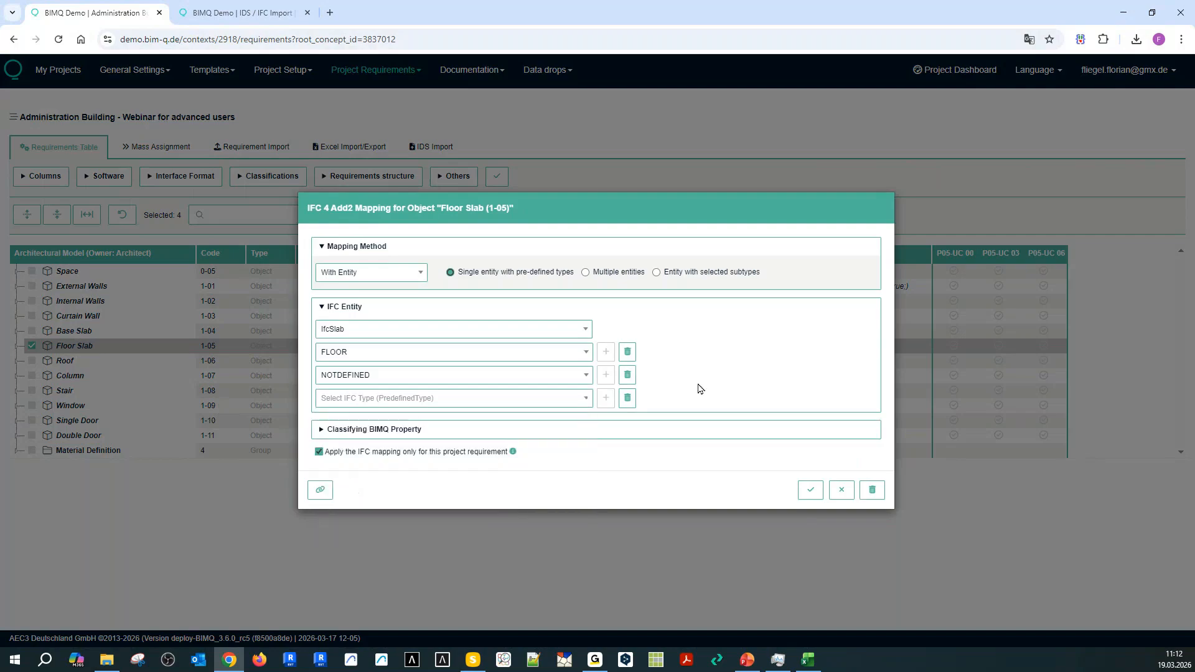
click(628, 399)
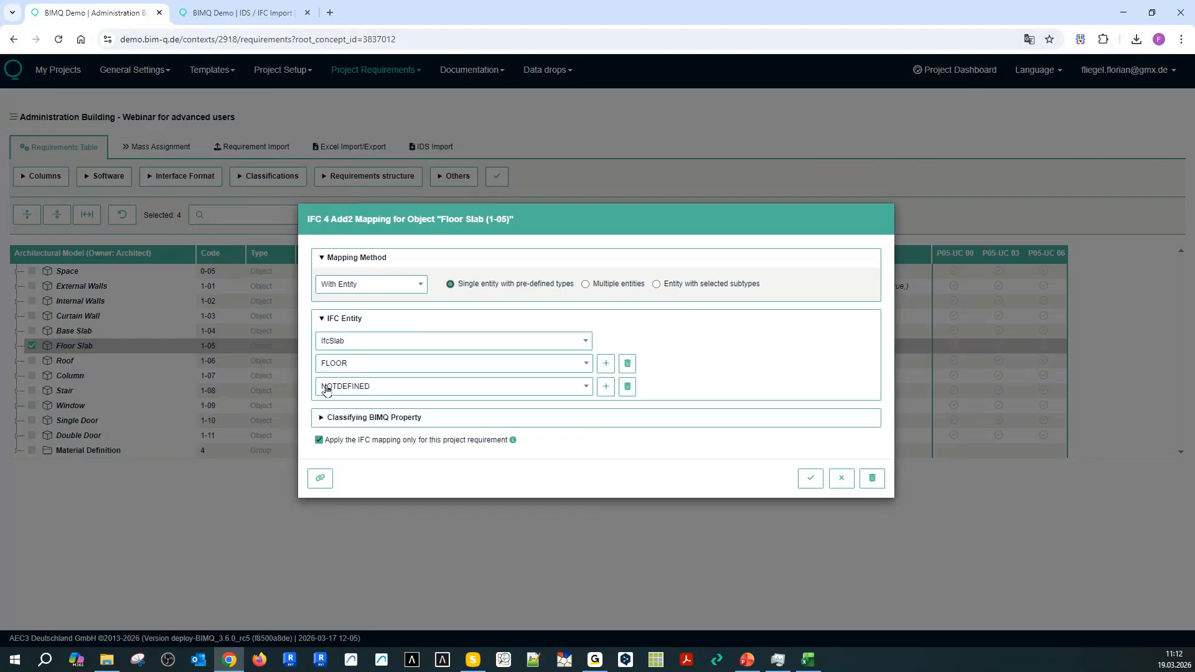
Save the Floor Slab mapping and generate IDS (1.0.0) checking rules for IFC 4 Add2, Coordination Phase (P05), without the Visualization and Model Coordination use cases.
click(810, 478)
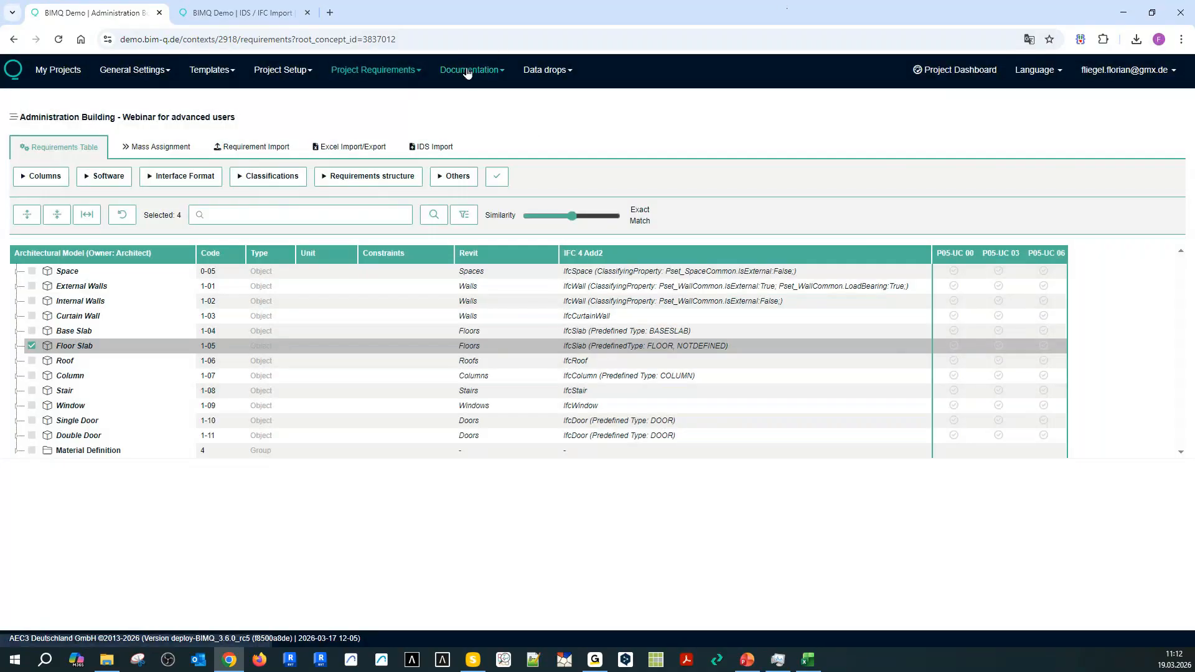
click(473, 130)
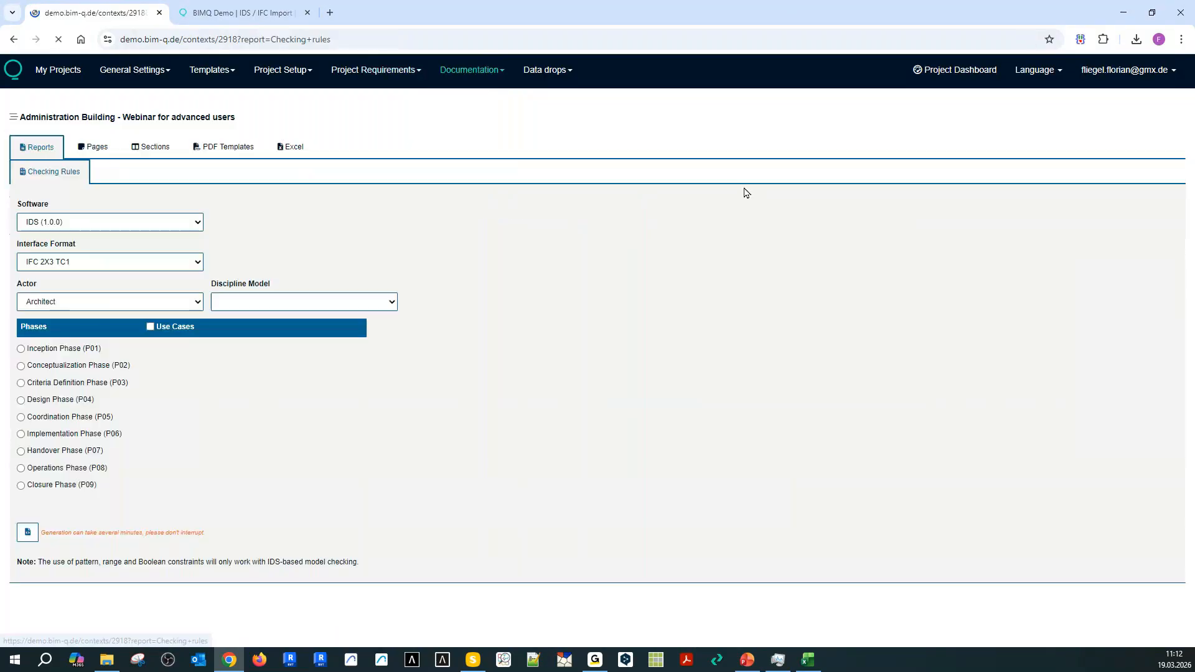
click(66, 239)
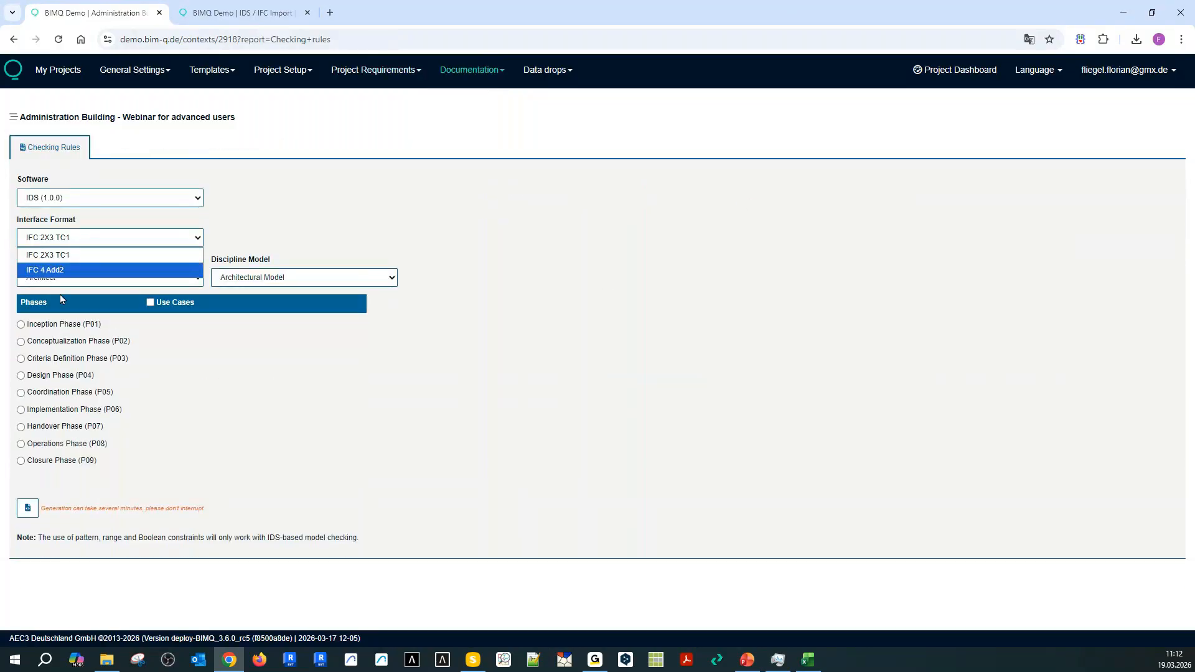
click(53, 266)
click(21, 392)
click(22, 393)
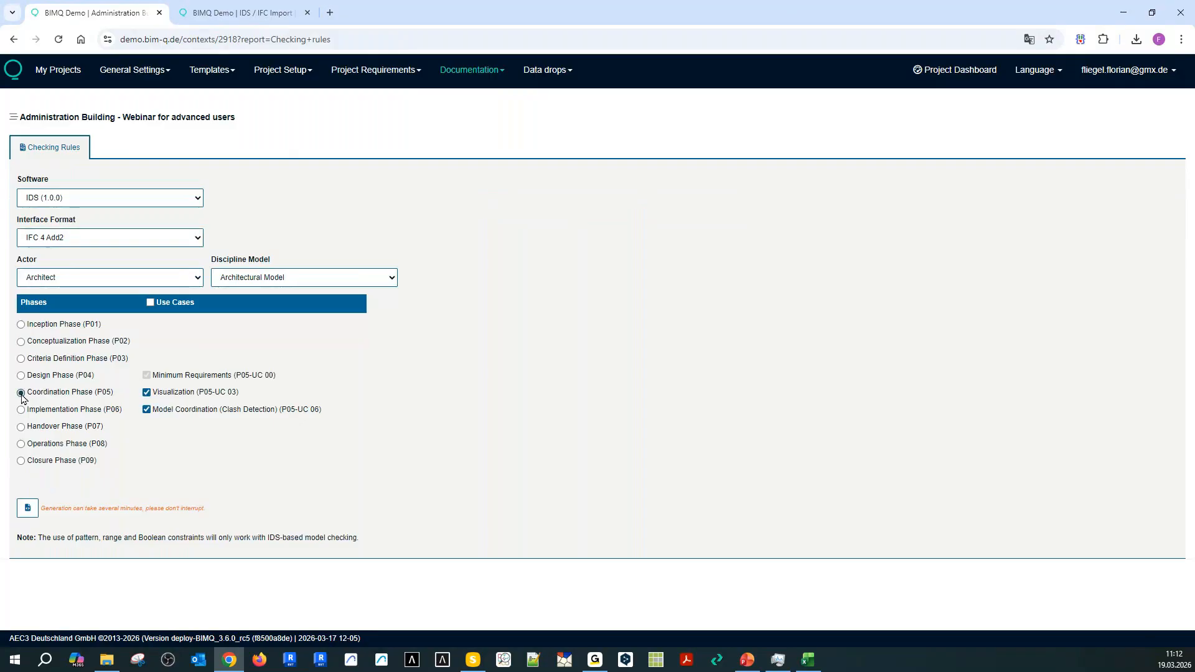
click(151, 303)
click(28, 514)
key(Return)
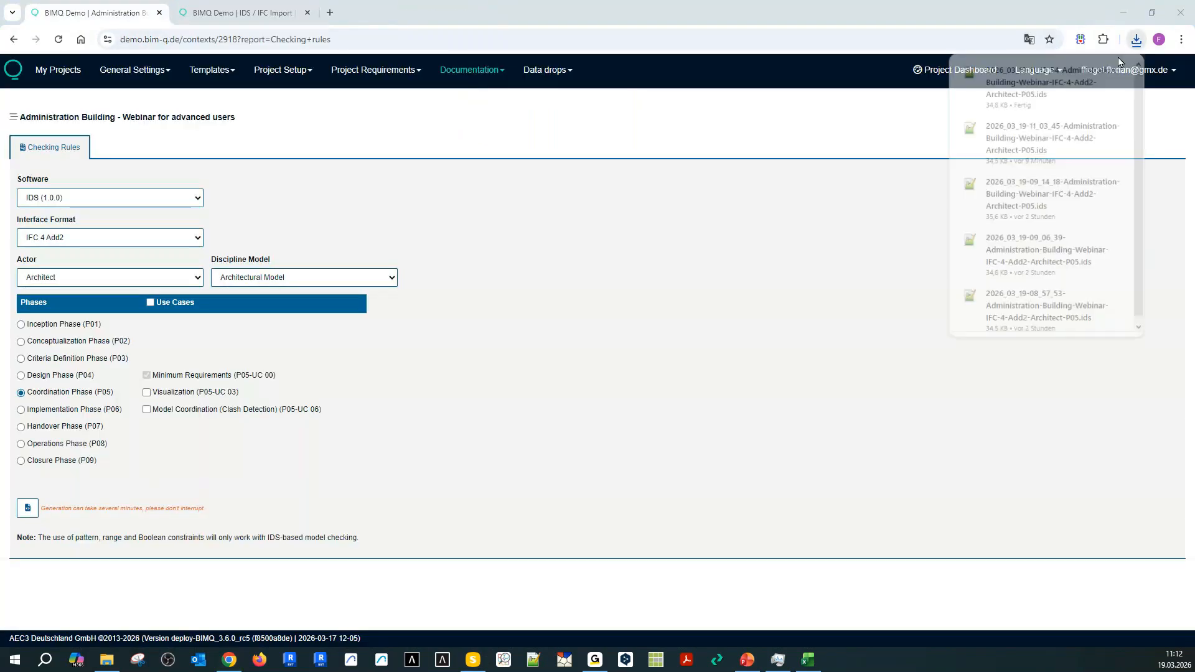
Switch to Solibri Office and remove the ruleset "Administration Building - Webinar for advanced users" from the checking.
drag(1051, 79, 0, 414)
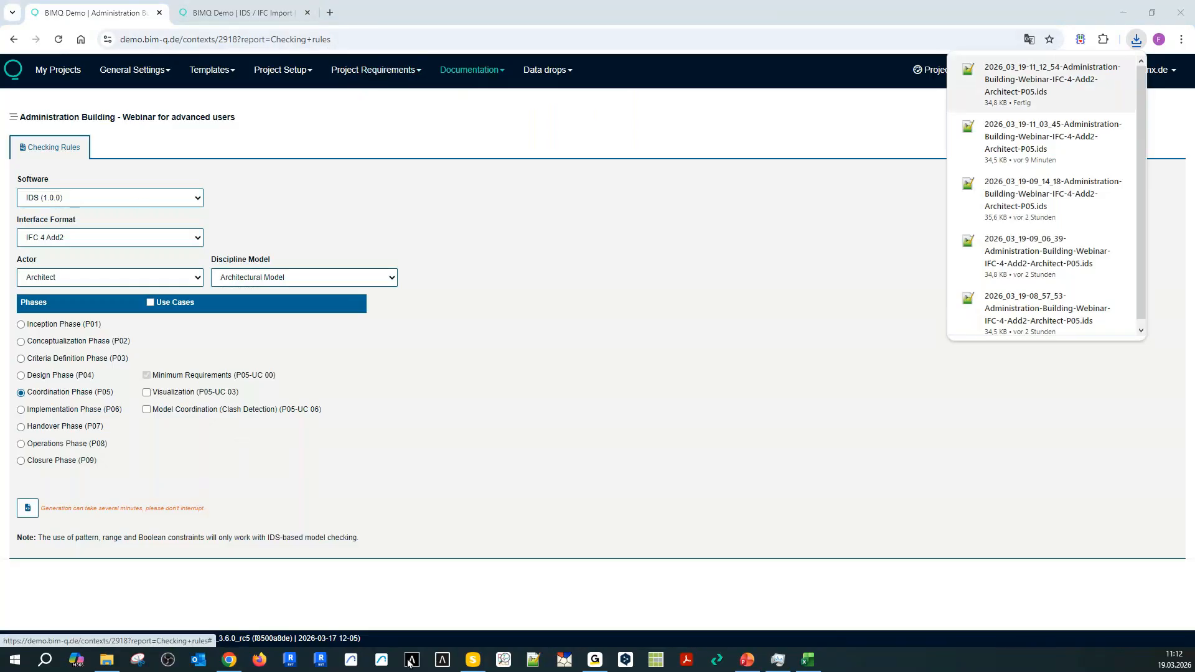
click(472, 659)
click(117, 135)
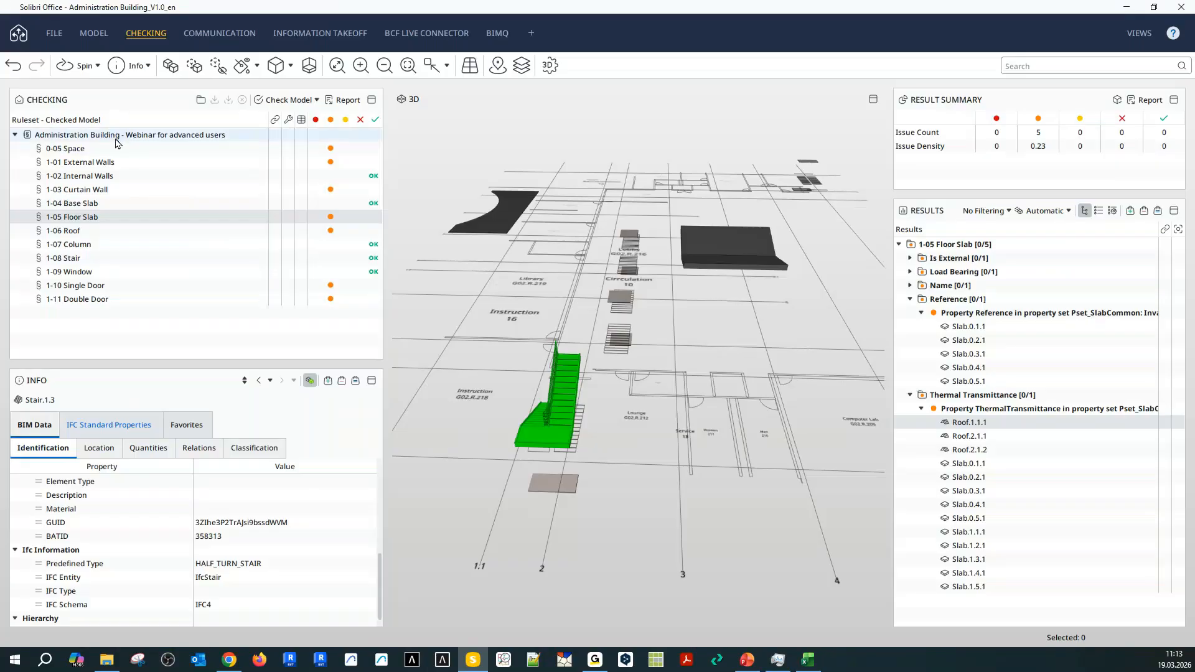
right_click(117, 137)
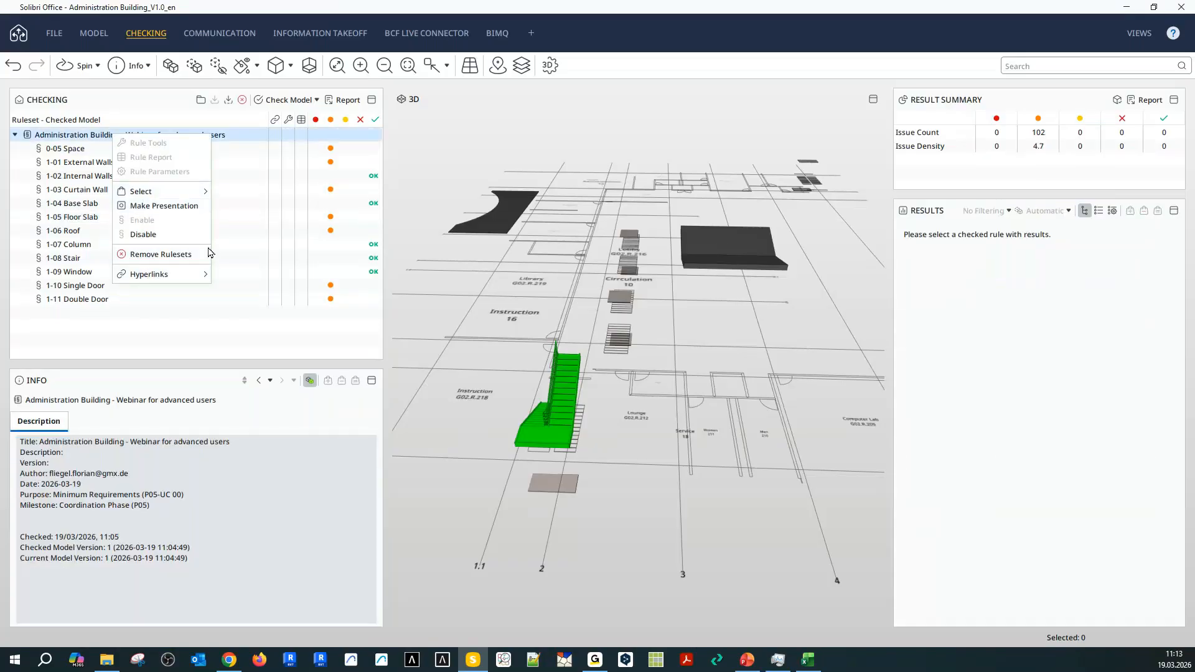
click(142, 255)
click(683, 357)
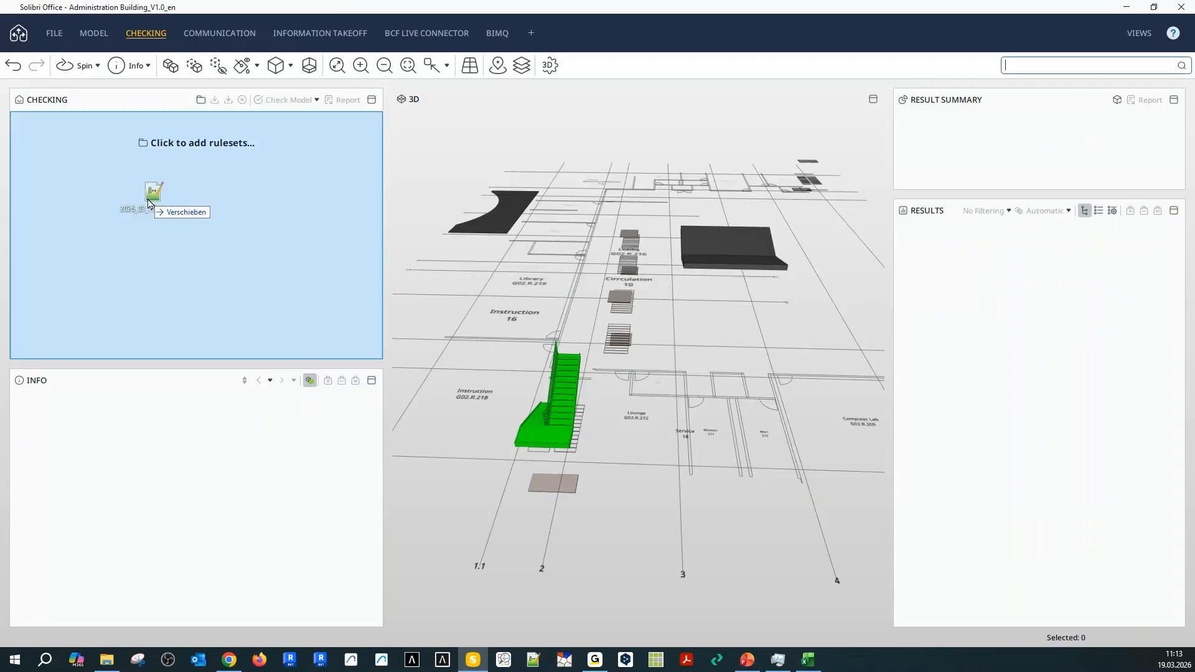
Load the newly generated IDS file as the ruleset, check the model against it, and show the whole building.
drag(152, 203, 187, 202)
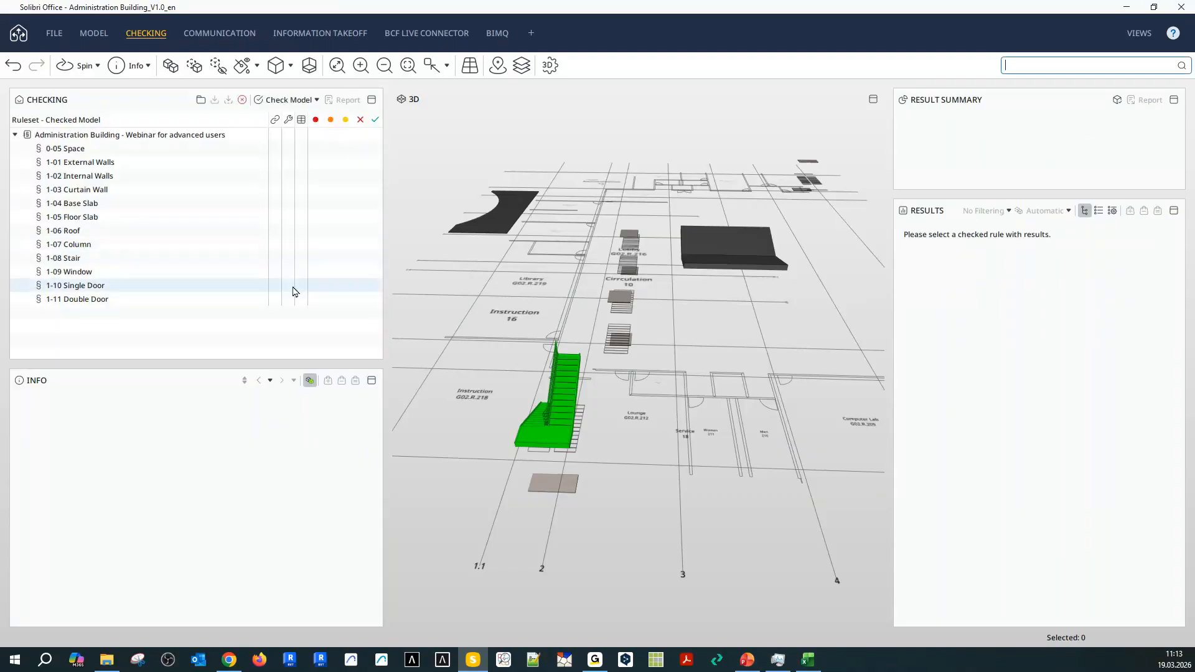
click(291, 101)
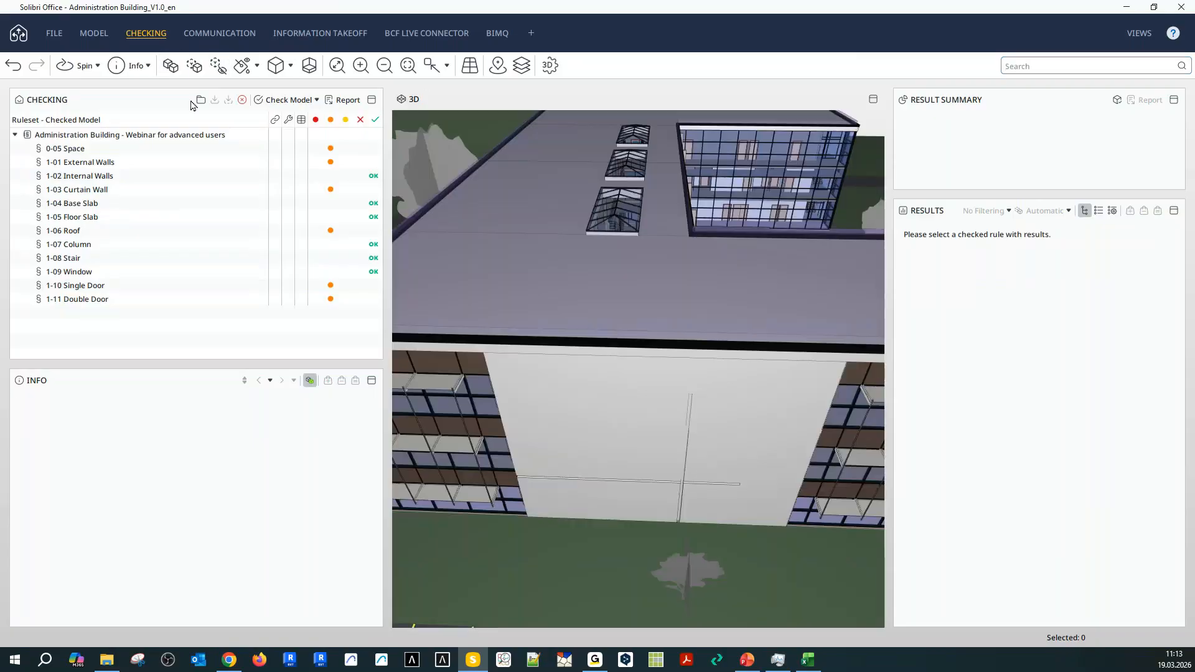
click(171, 65)
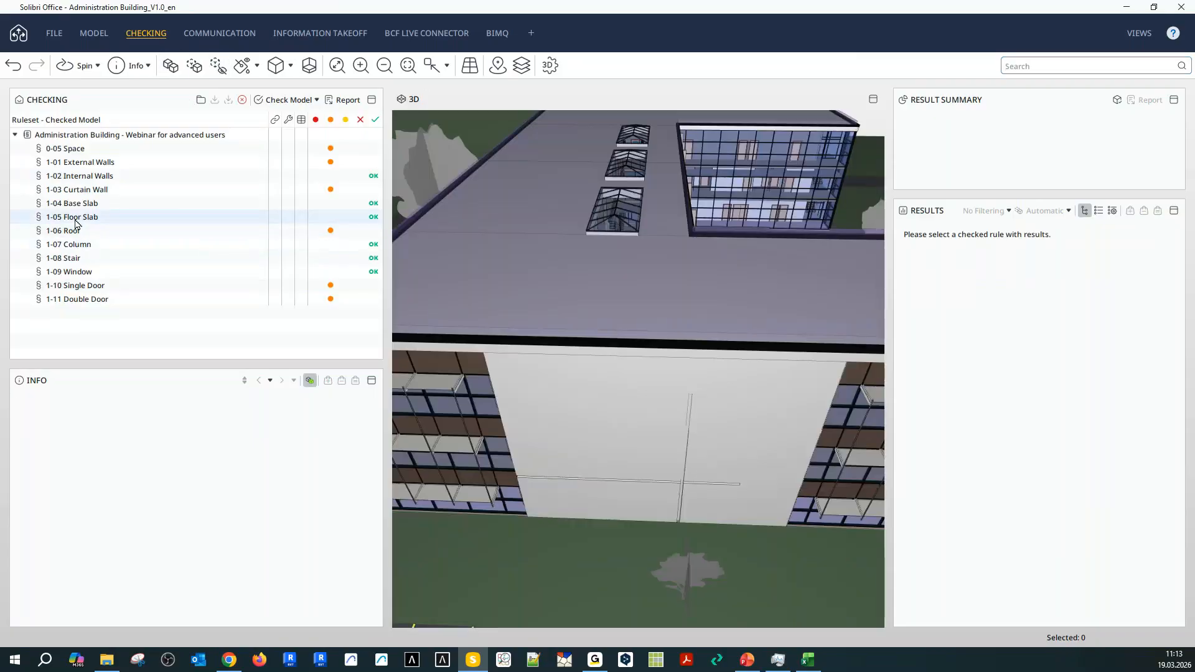
Review the 1-05 Floor Slab and 1-06 Roof rule results and examine the roof's Classification UniFormat issue in 3D.
click(74, 217)
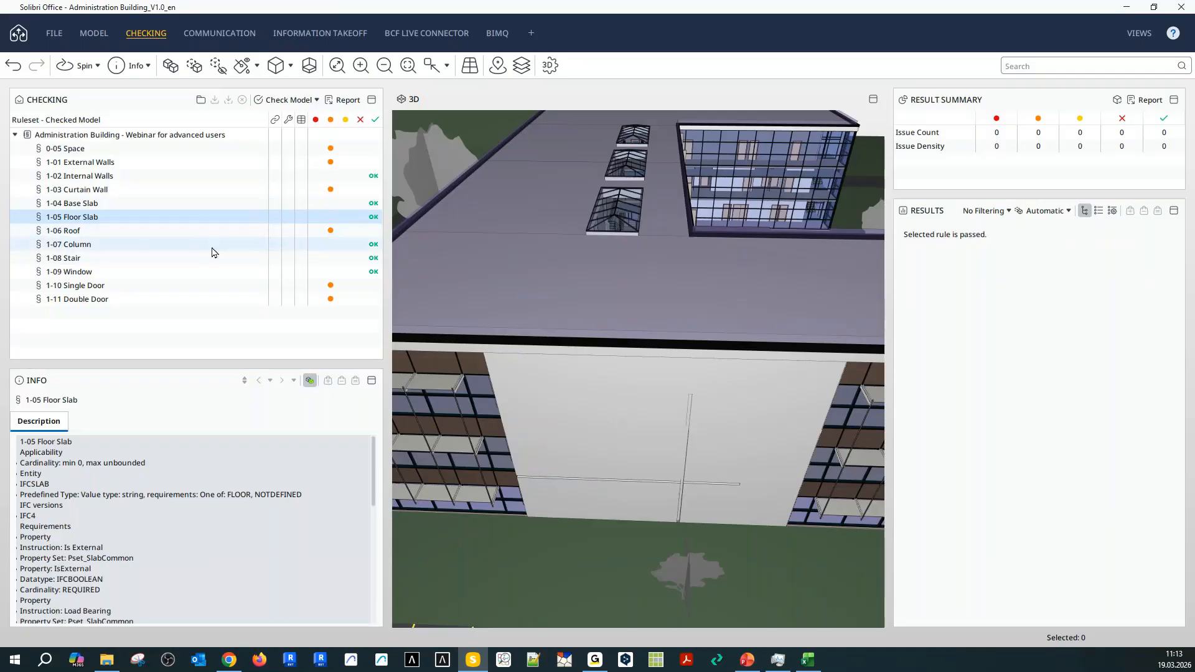
click(50, 231)
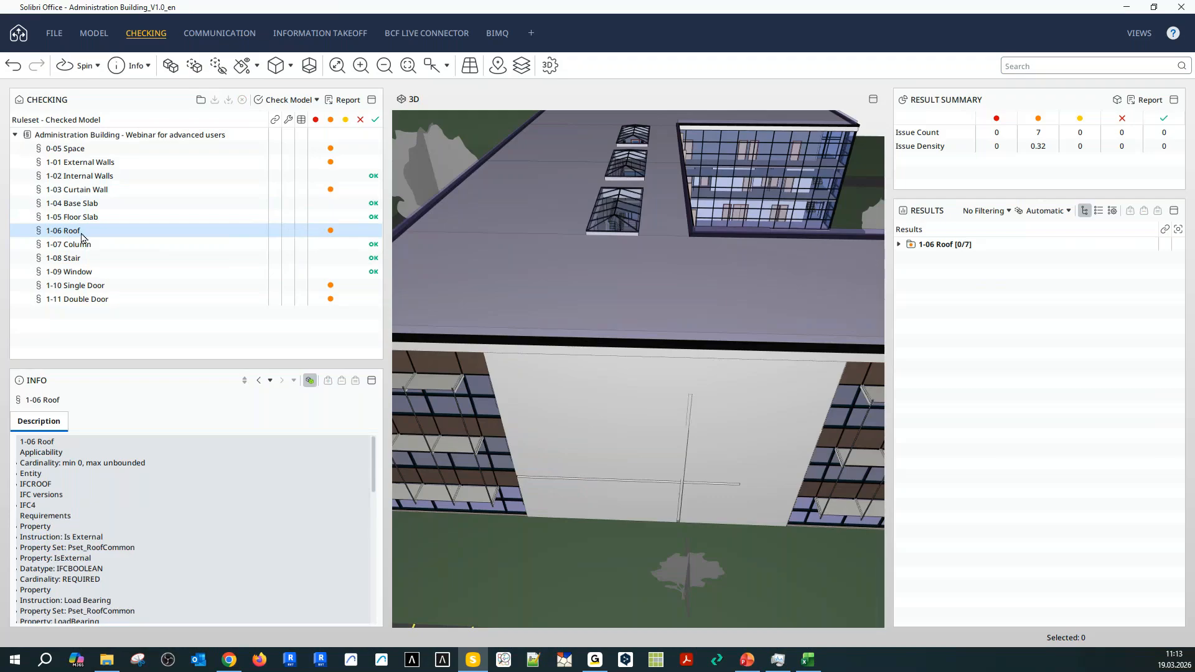
click(899, 245)
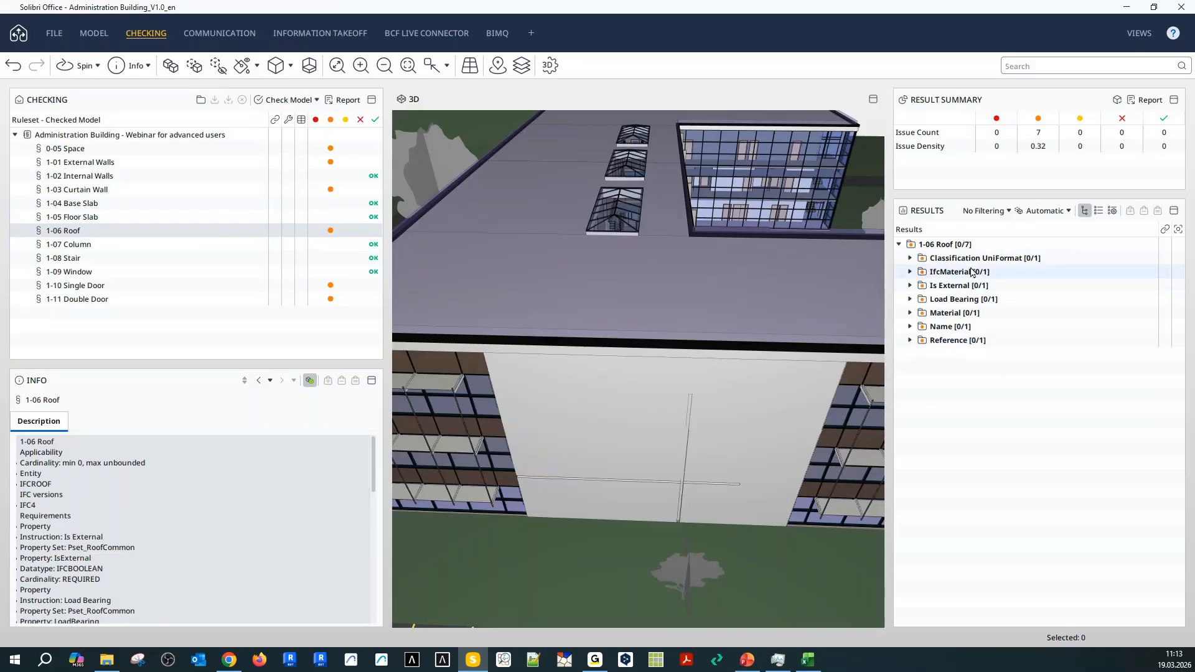
click(940, 259)
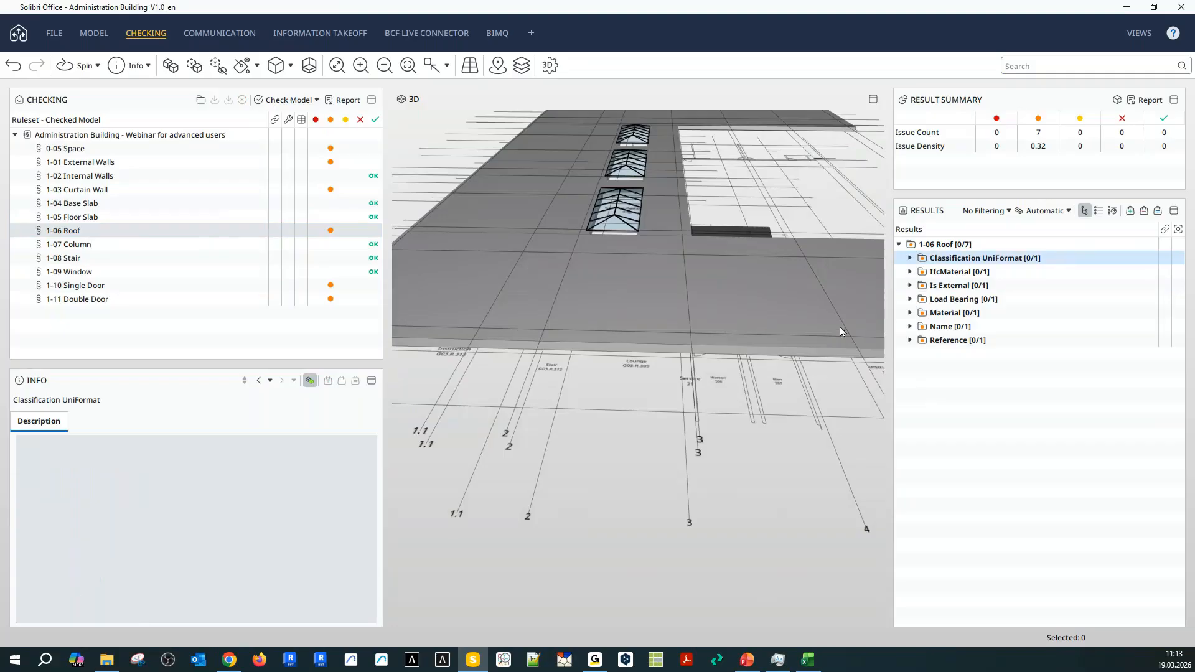
drag(835, 325, 764, 382)
middle_drag(809, 367, 776, 524)
drag(783, 341, 924, 265)
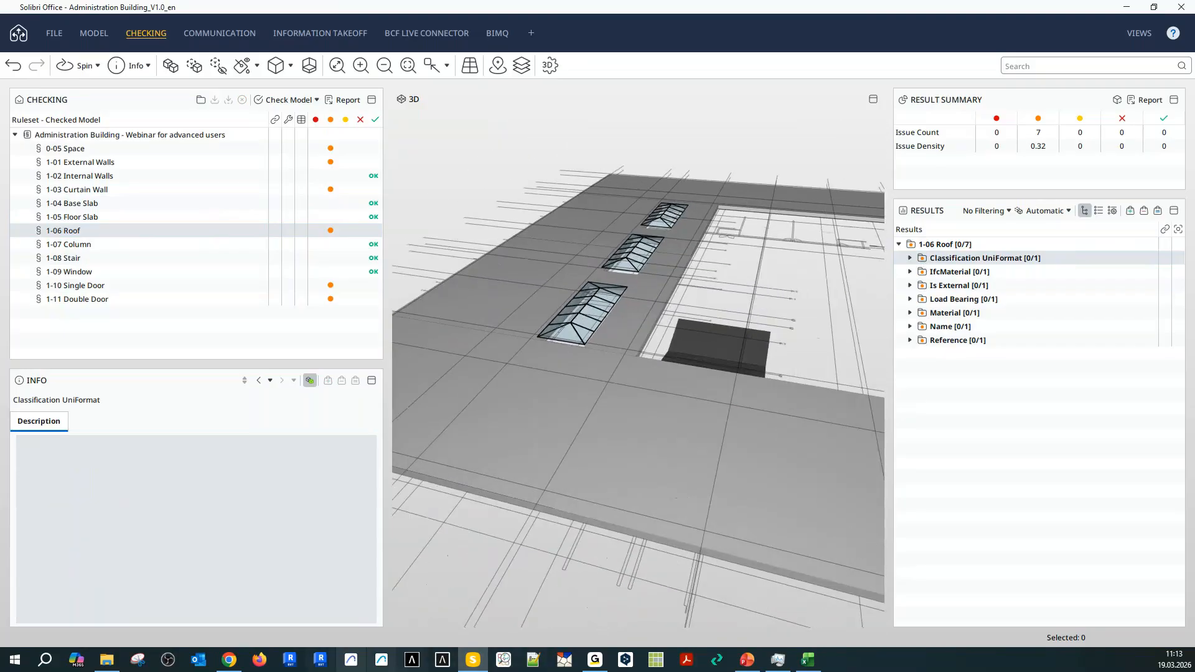
Switch to the Architectural Model requirements in Chrome, unmark Floor Slab, and mark Roof with its Classification UniFormat and IfcMaterial assignments.
click(230, 659)
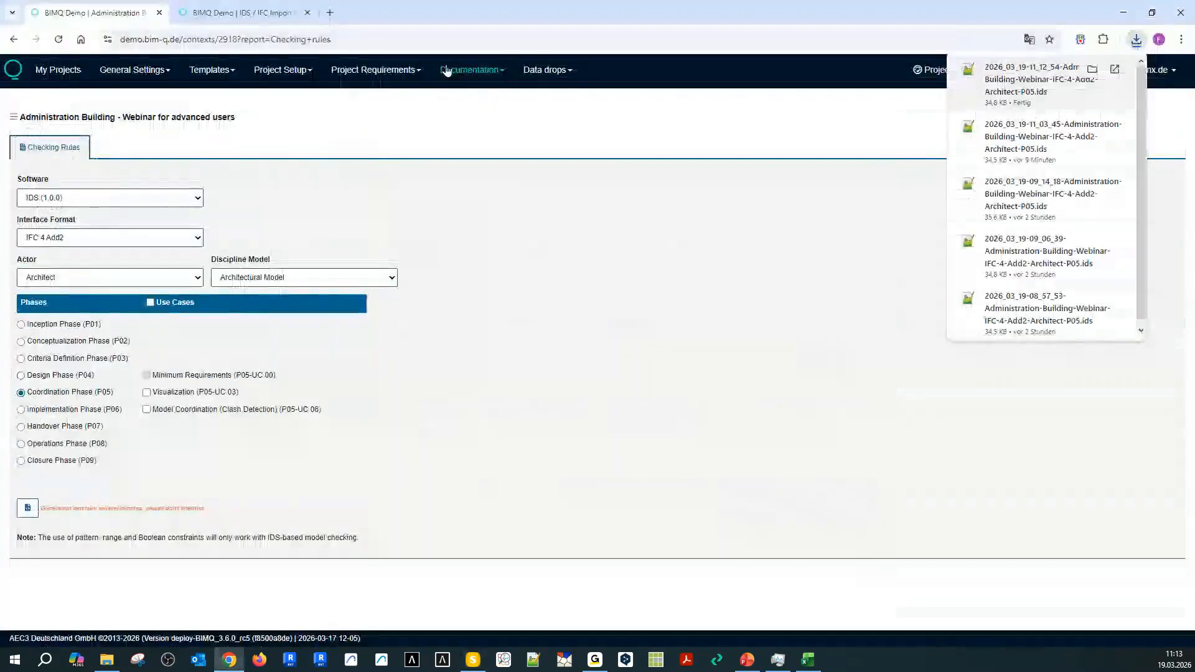
click(373, 70)
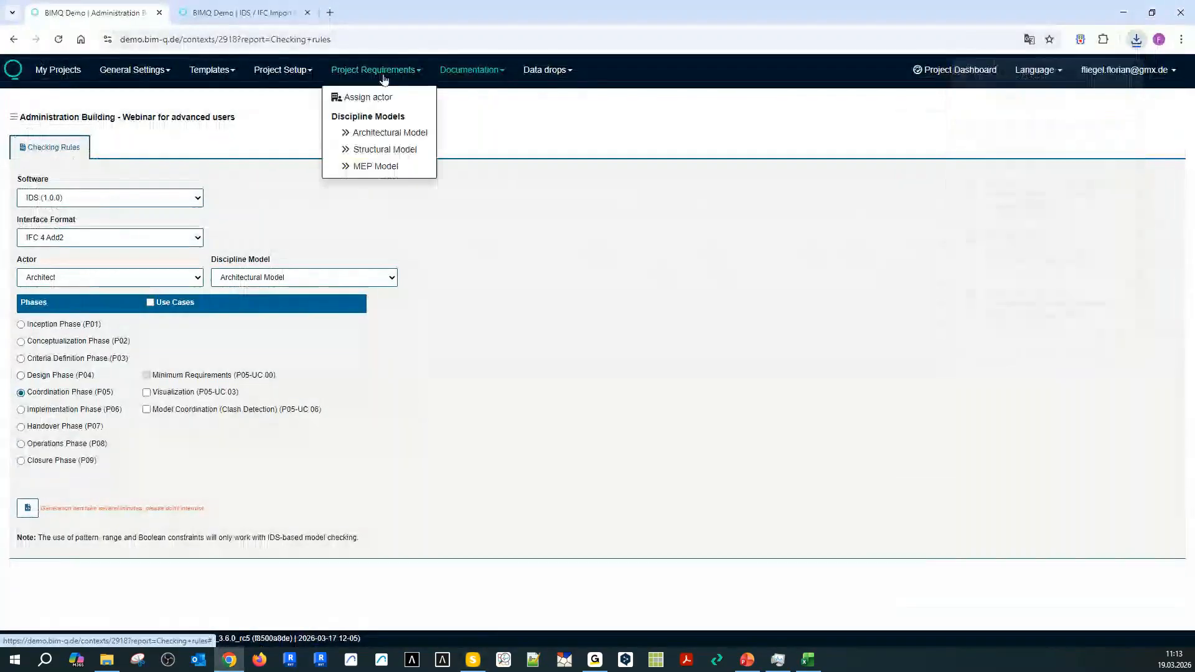
click(374, 138)
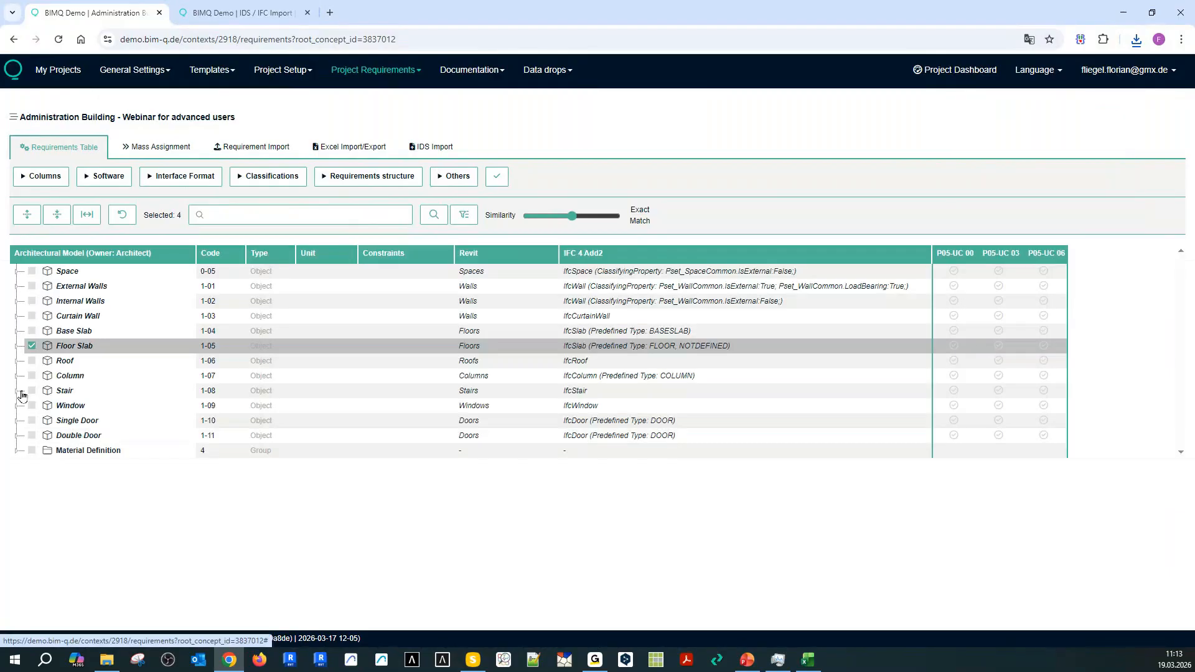
click(31, 346)
click(32, 361)
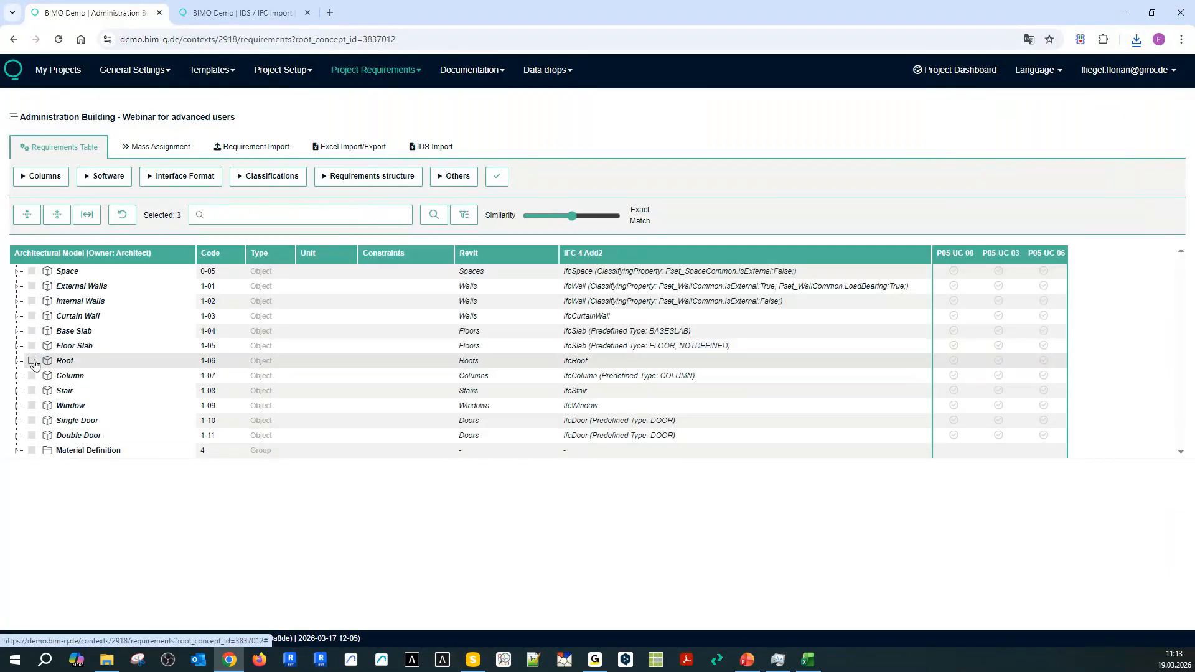
click(17, 361)
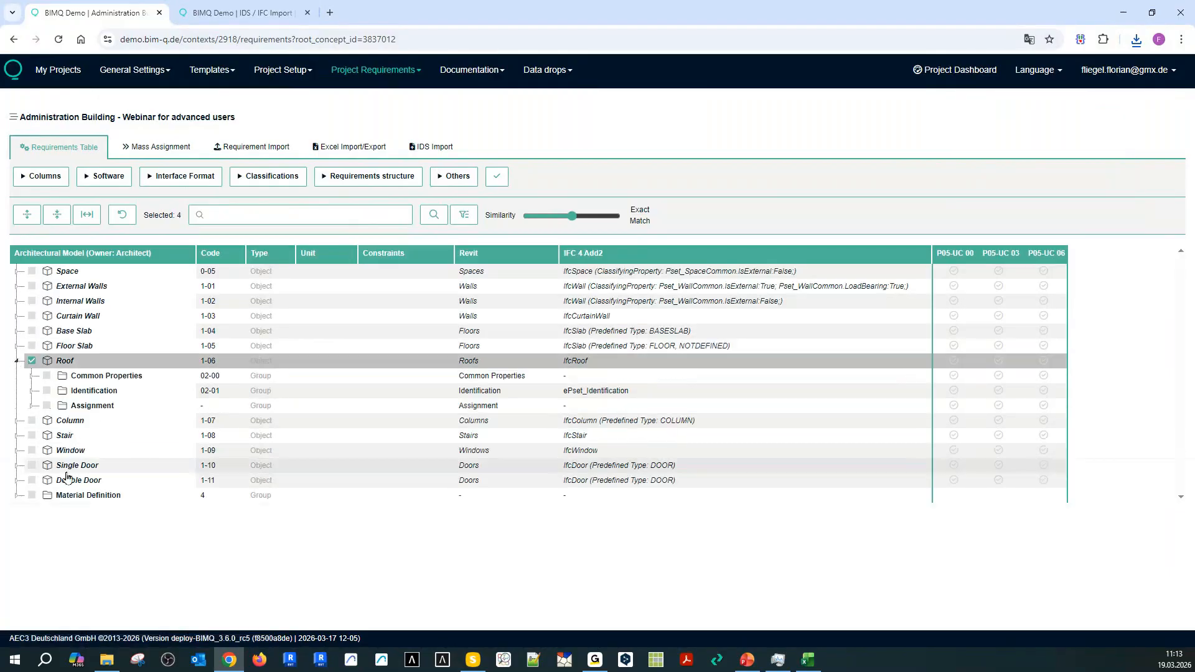
click(32, 406)
click(62, 450)
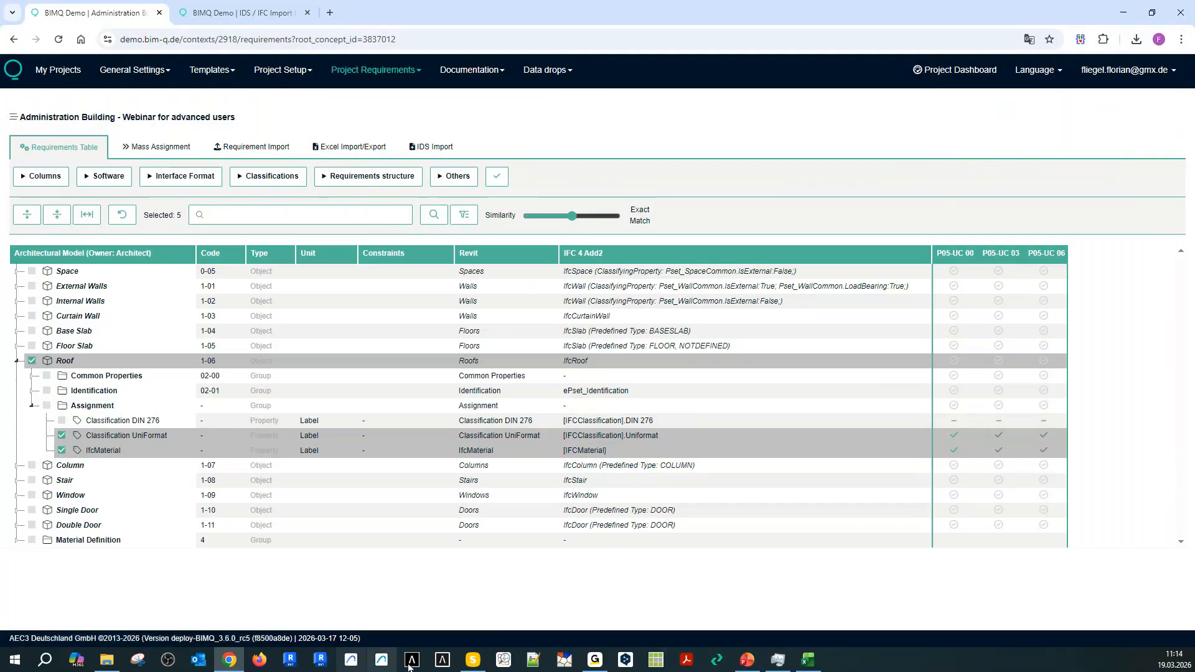
Return to Solibri, list the components in the Classification UniFormat issue, and pick the large flat roof for inspection.
click(472, 660)
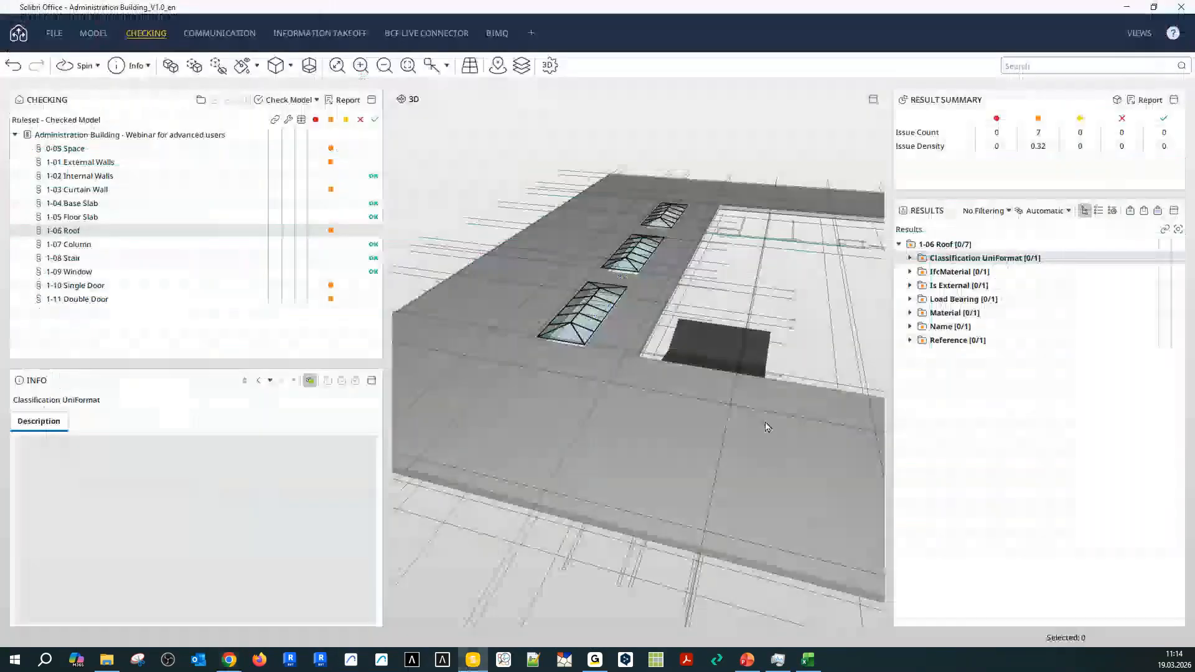
double_click(942, 256)
click(921, 271)
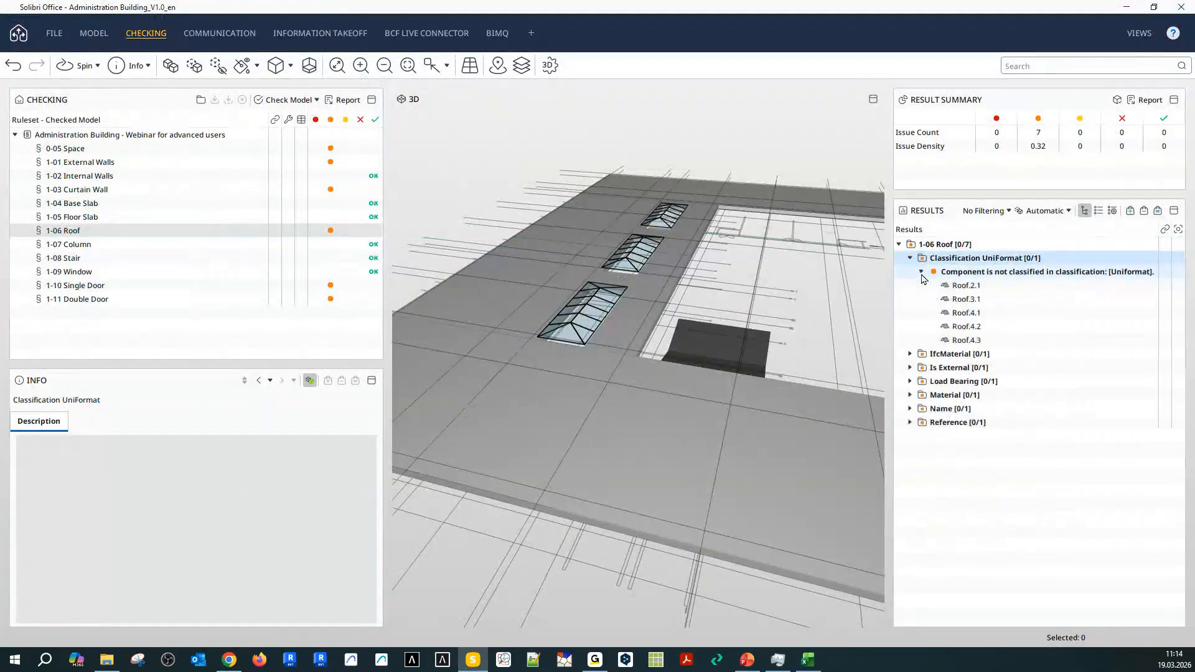
mouse_move(706, 412)
mouse_down()
mouse_move(677, 464)
mouse_move(725, 474)
mouse_move(690, 475)
mouse_move(853, 459)
mouse_move(705, 503)
mouse_move(757, 460)
mouse_move(758, 417)
mouse_move(806, 419)
mouse_move(642, 378)
mouse_up()
scroll(806, 416, down, 2)
click(646, 398)
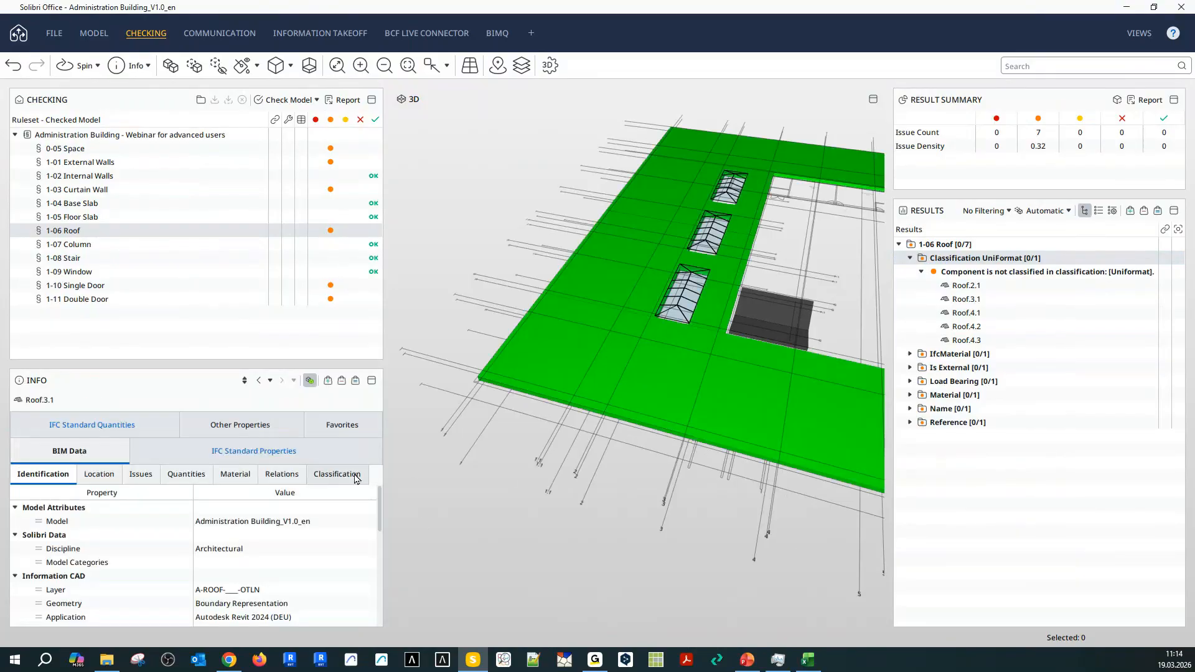
Inspect the Classification data of the large flat roof, the dark courtyard roof, and roofs 4.1 and 4.2 in the issue.
click(329, 475)
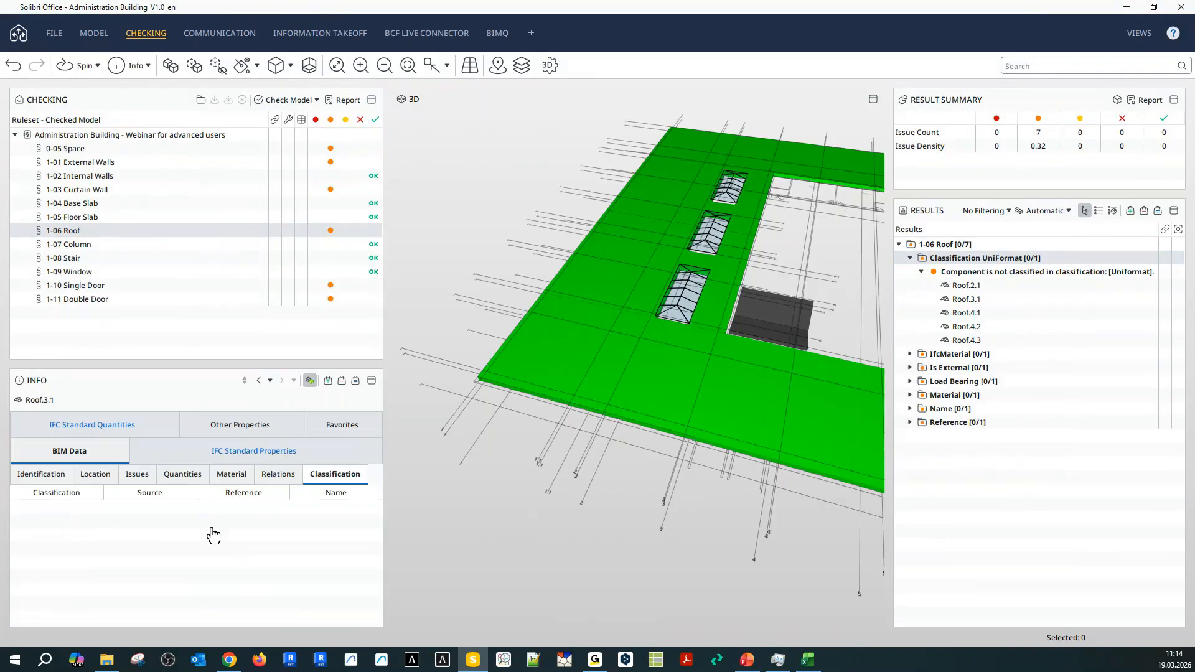
click(766, 322)
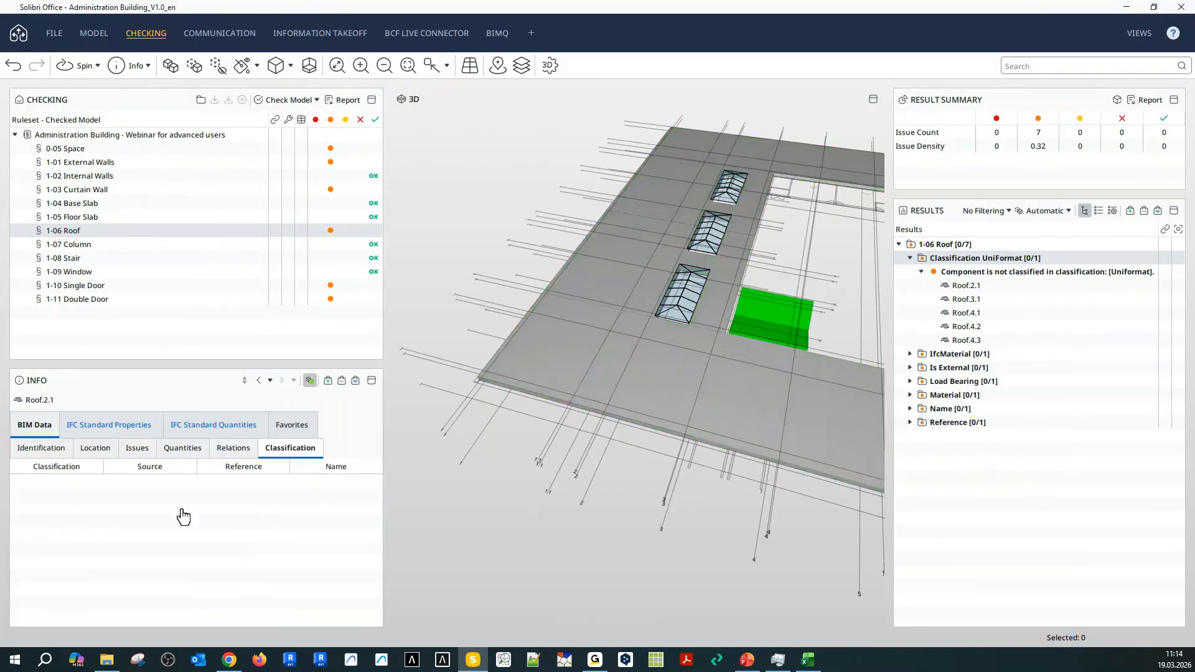
click(991, 313)
click(966, 326)
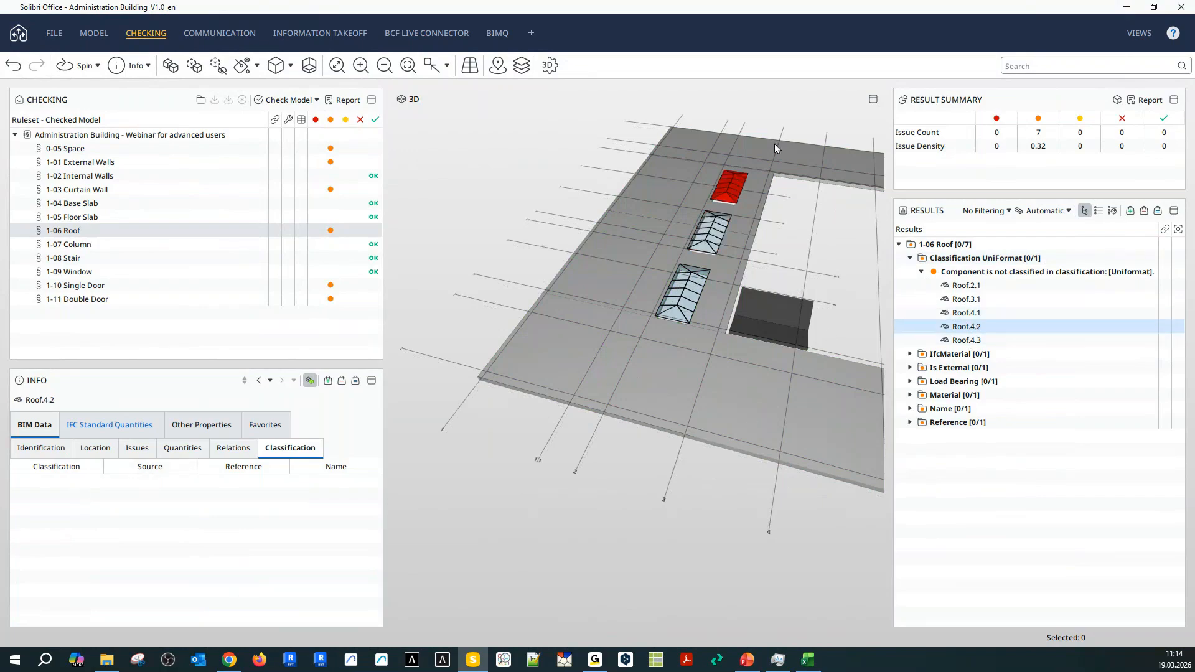
Show all components of the 1-06 Roof result and examine the curved canopy roof's Classification data.
click(939, 244)
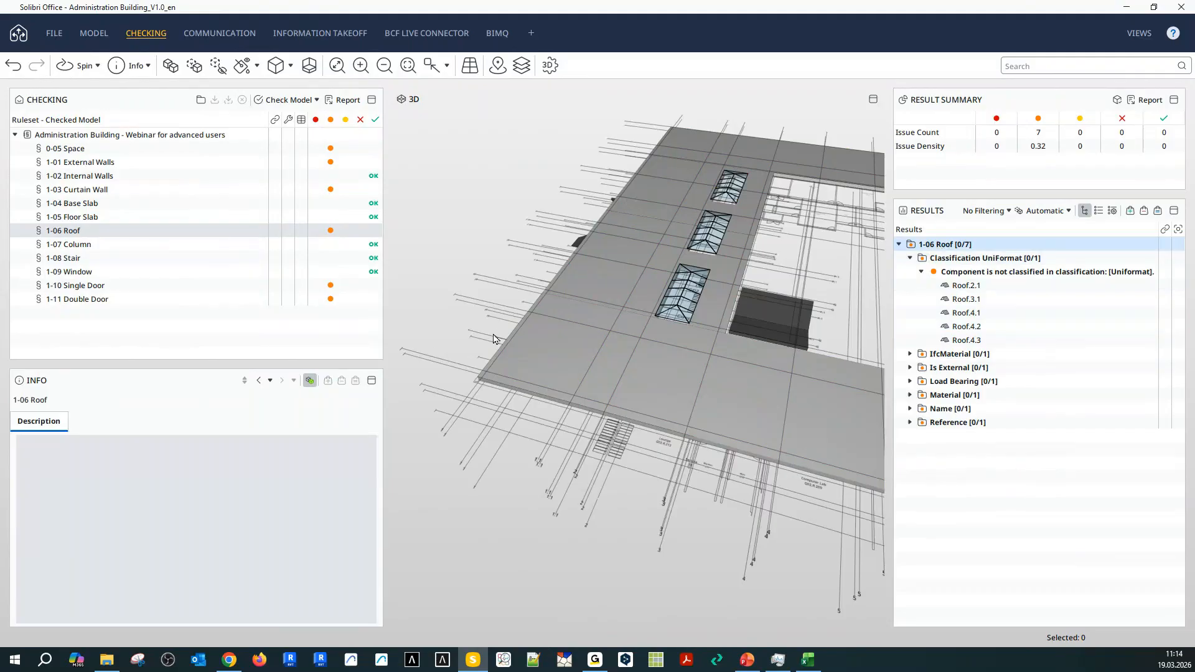
drag(498, 333, 668, 308)
click(712, 255)
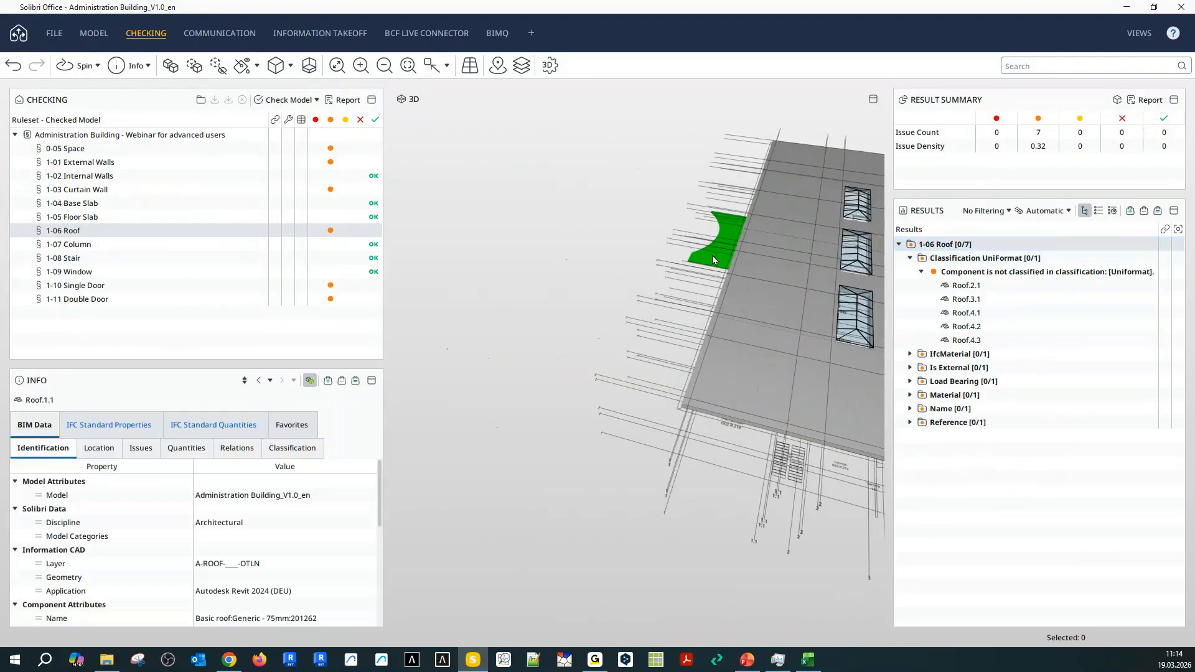
click(277, 448)
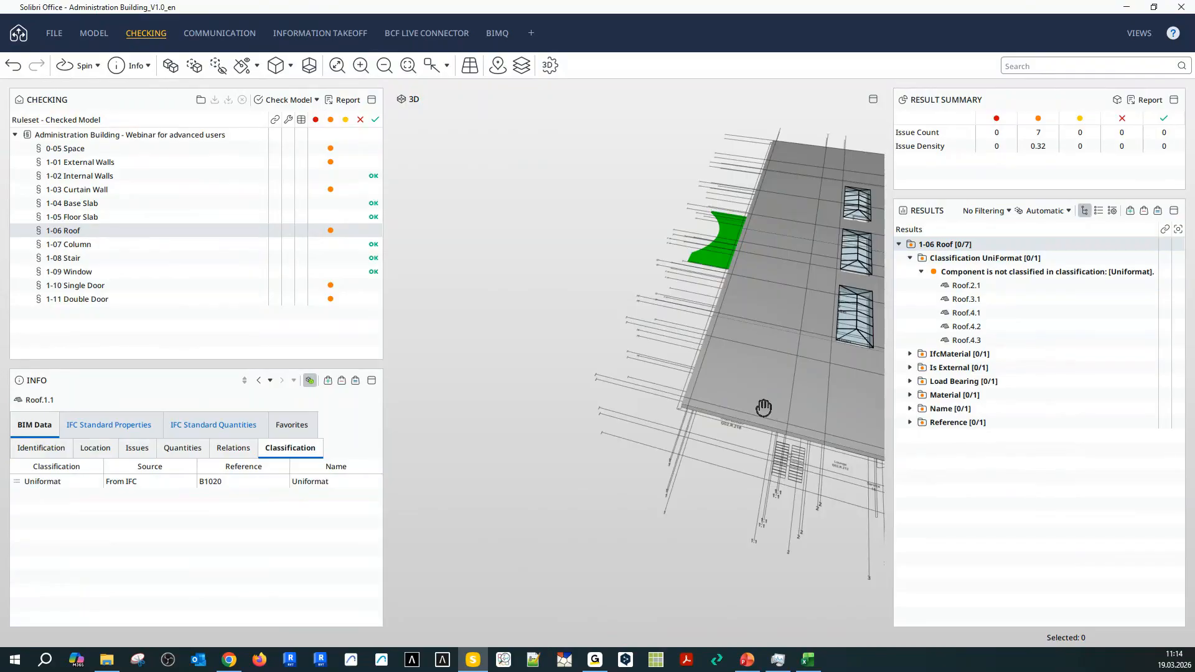
middle_drag(764, 408, 612, 443)
drag(612, 443, 690, 451)
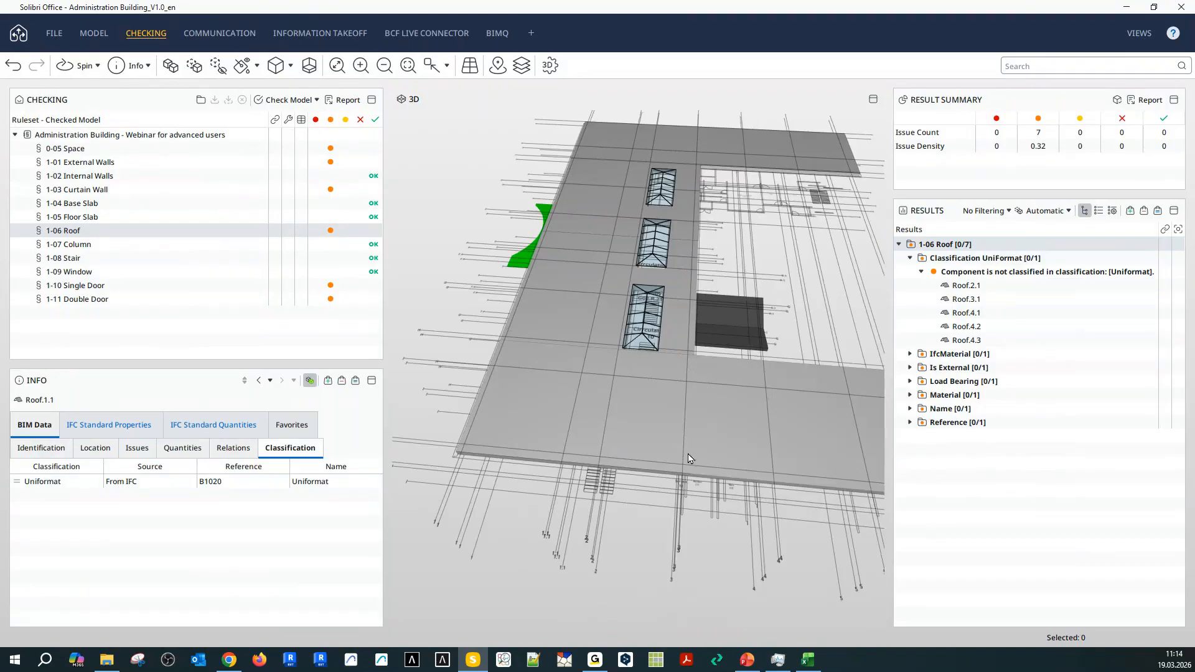
Review the roof's IfcMaterial issue in 3D and check the Material attribute of the curved canopy and the dark courtyard roof.
click(909, 258)
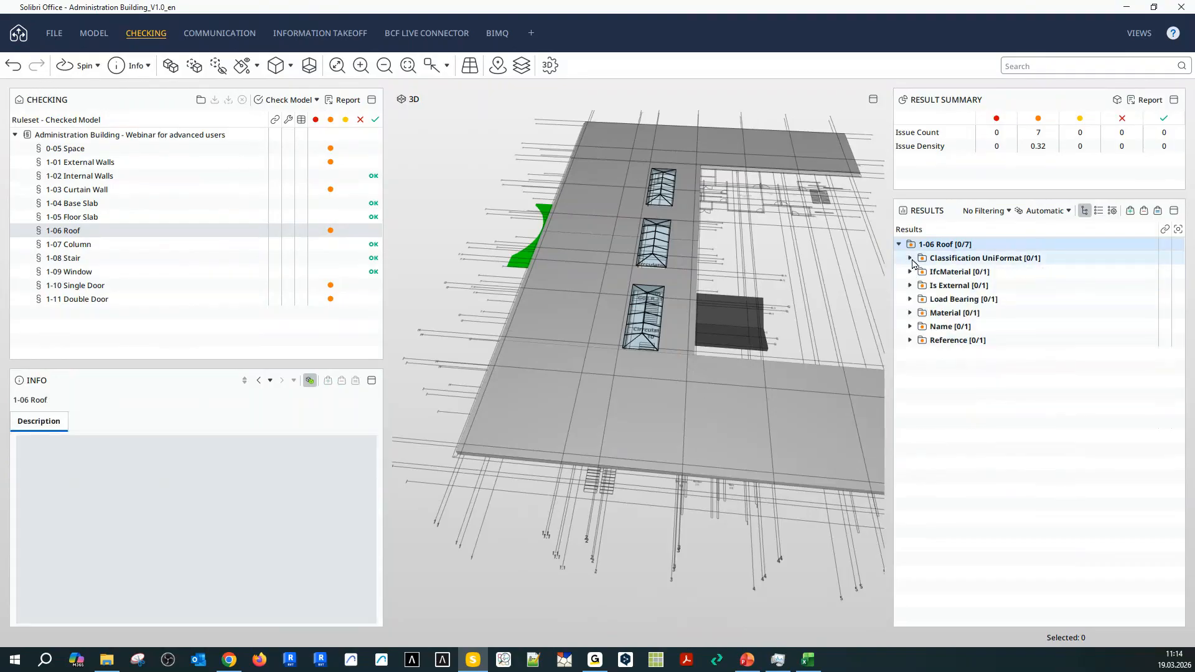
click(910, 272)
click(939, 274)
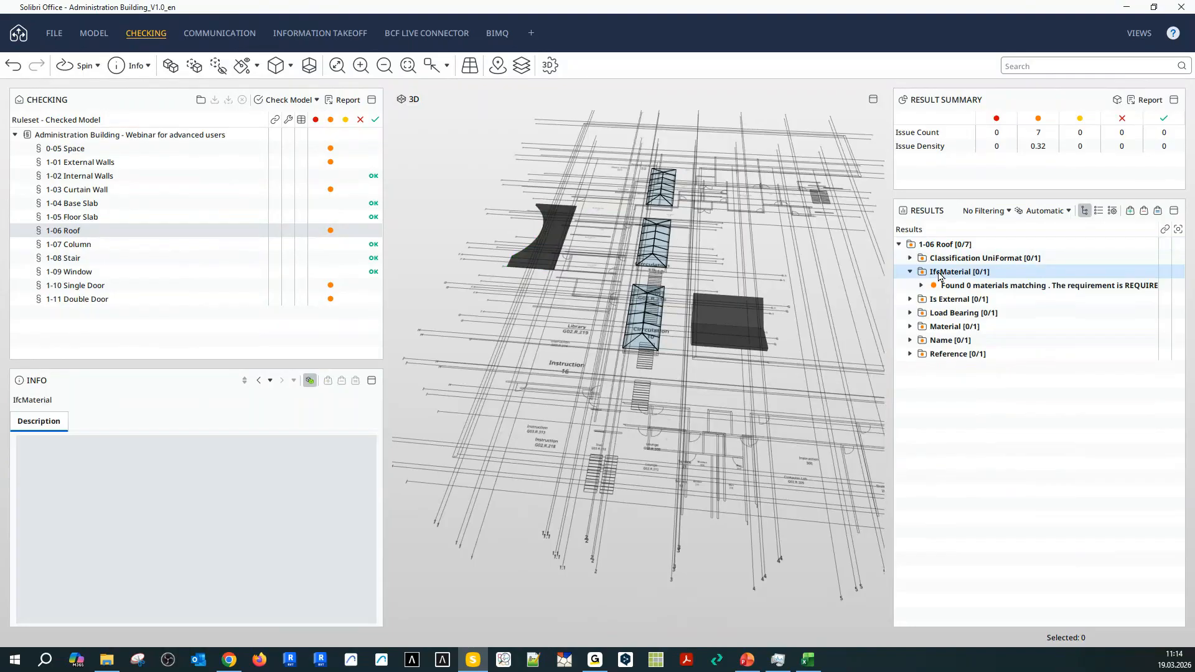
drag(706, 454, 668, 452)
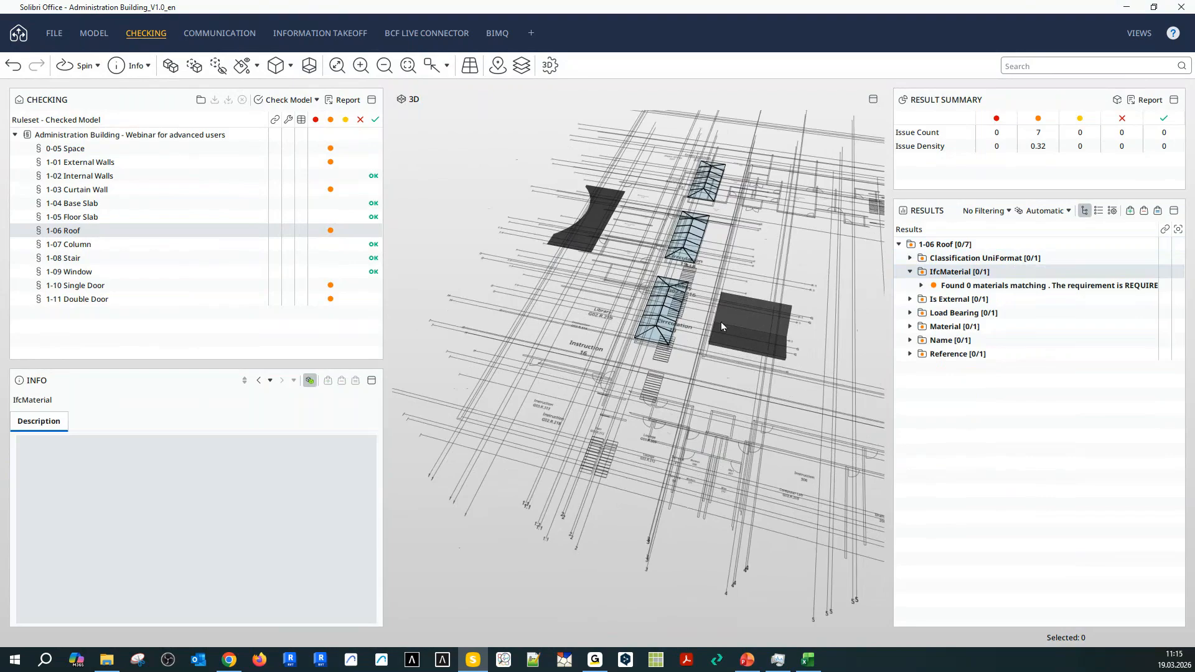
click(595, 217)
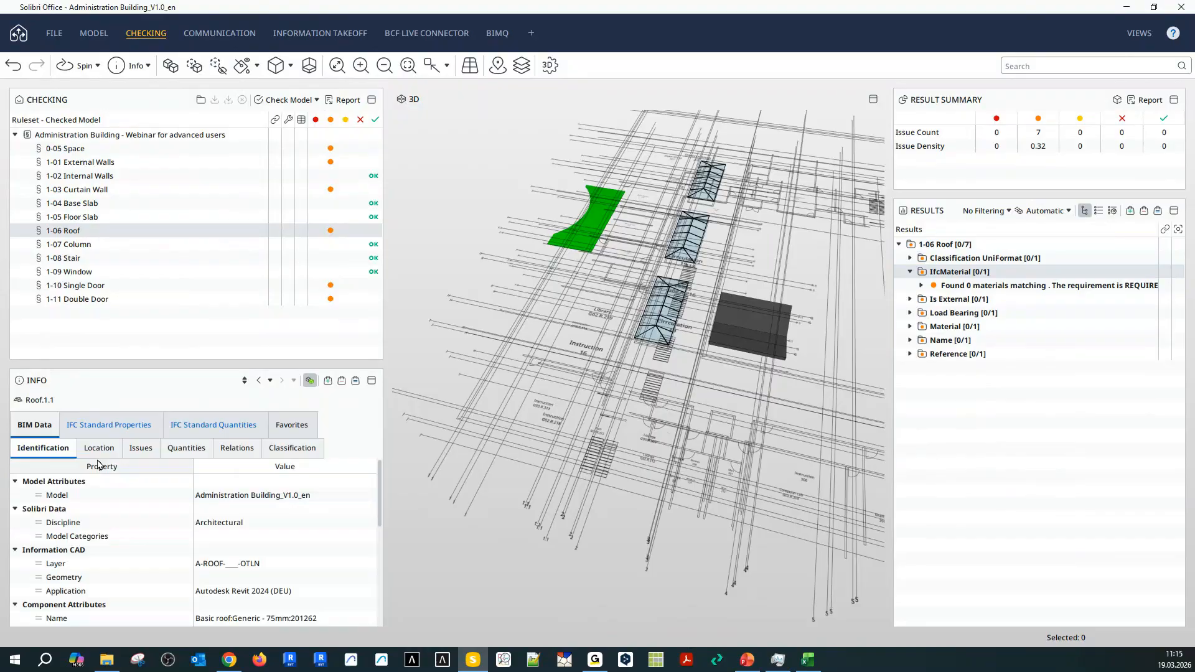
scroll(83, 535, down, 2)
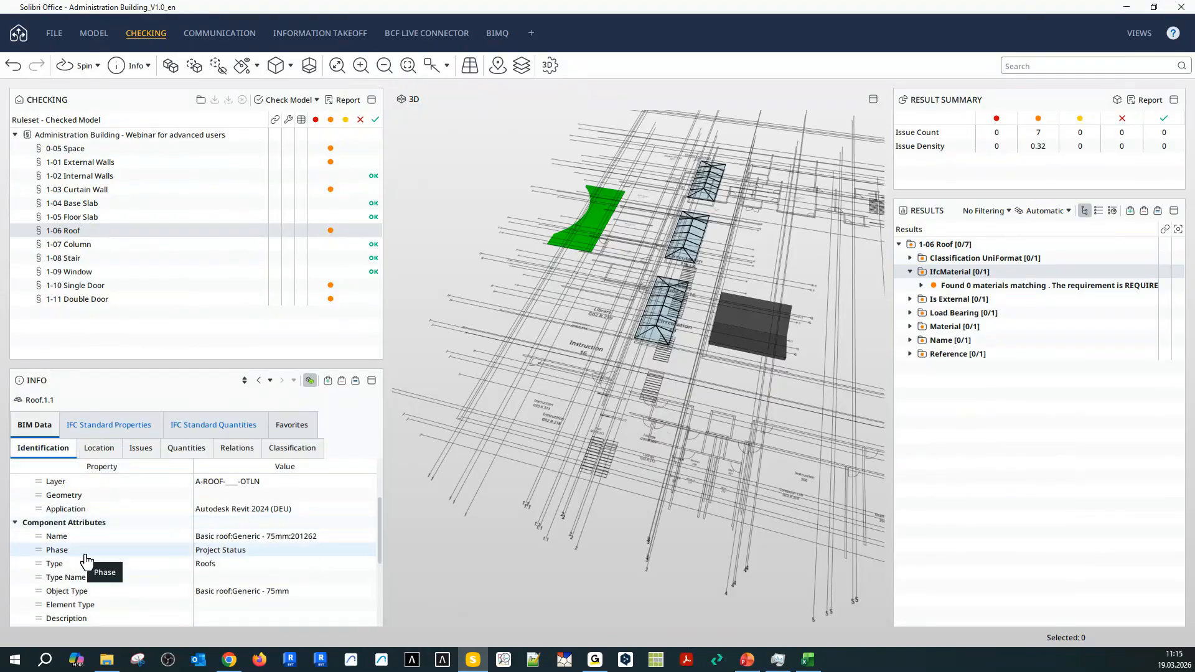
scroll(85, 563, down, 2)
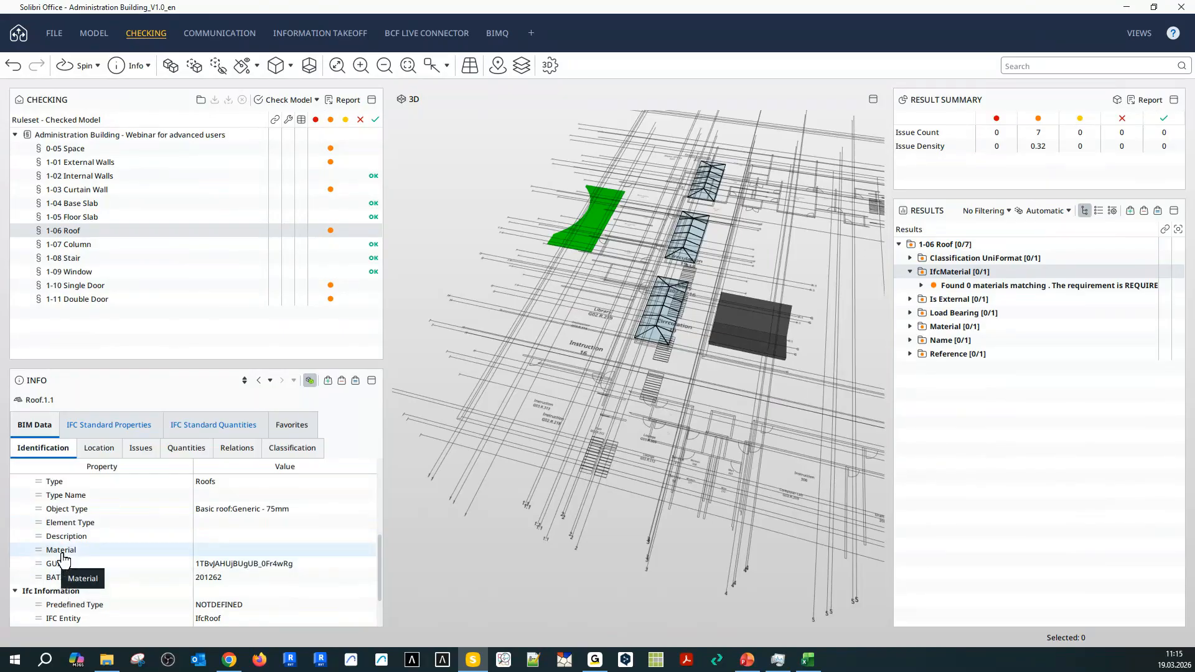
click(749, 327)
scroll(95, 551, down, 4)
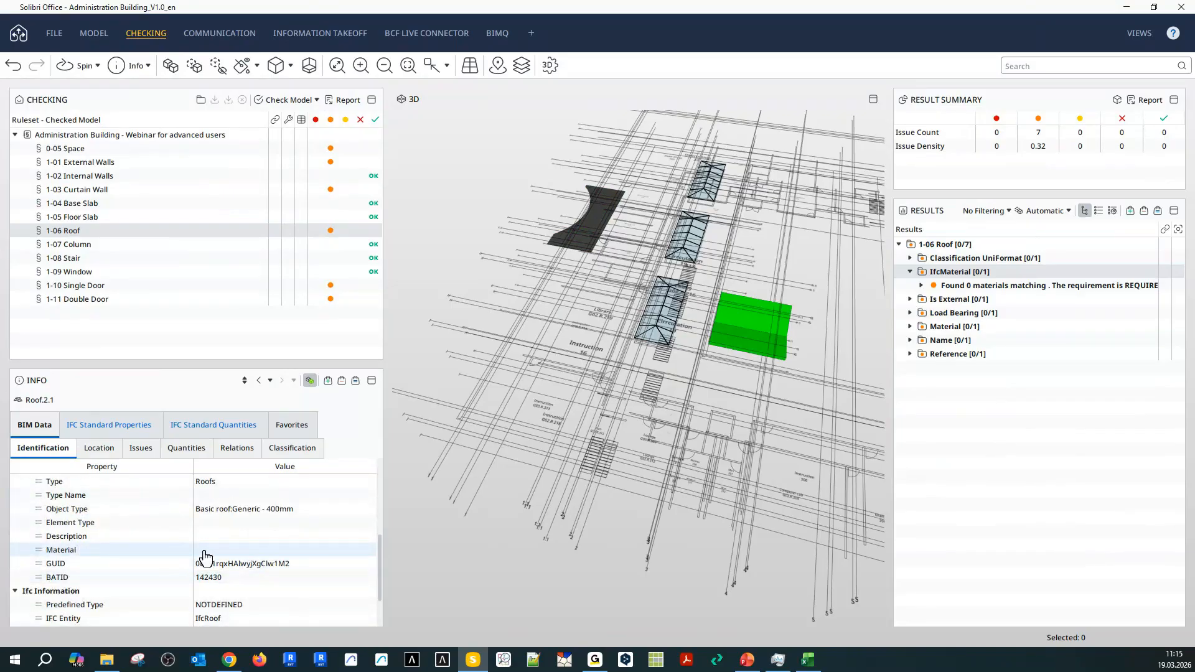
Show all 1-06 Roof components again and check the large flat roof's Material attribute for comparison.
click(933, 244)
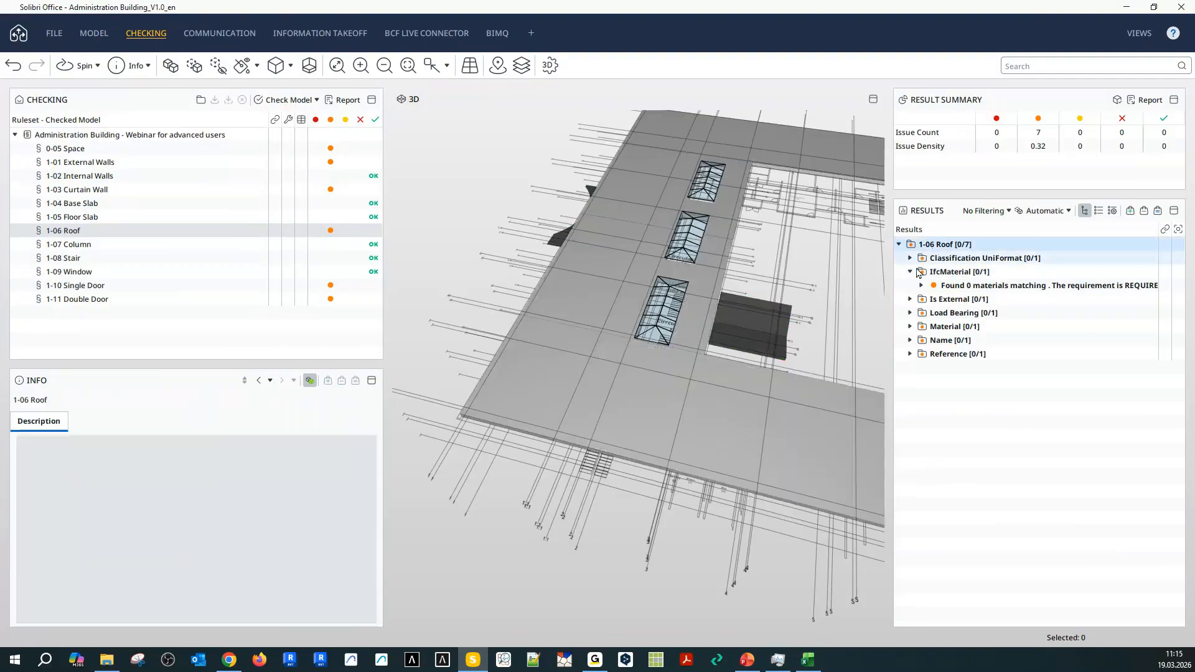
click(582, 395)
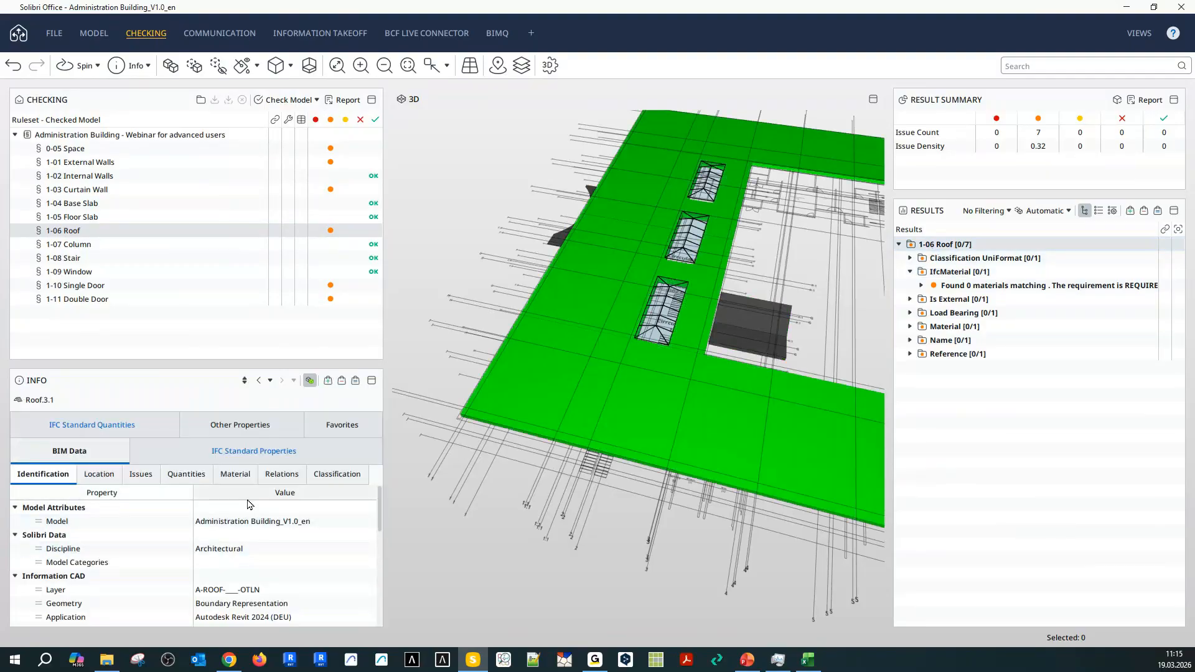
scroll(74, 532, down, 5)
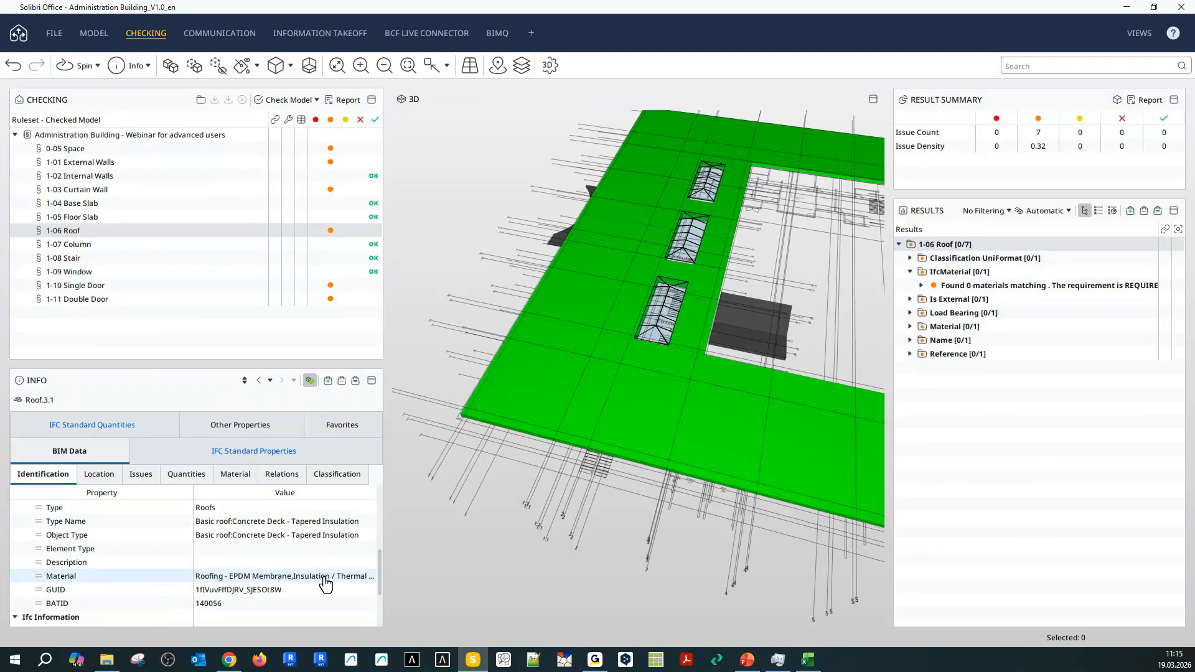
drag(585, 579, 658, 535)
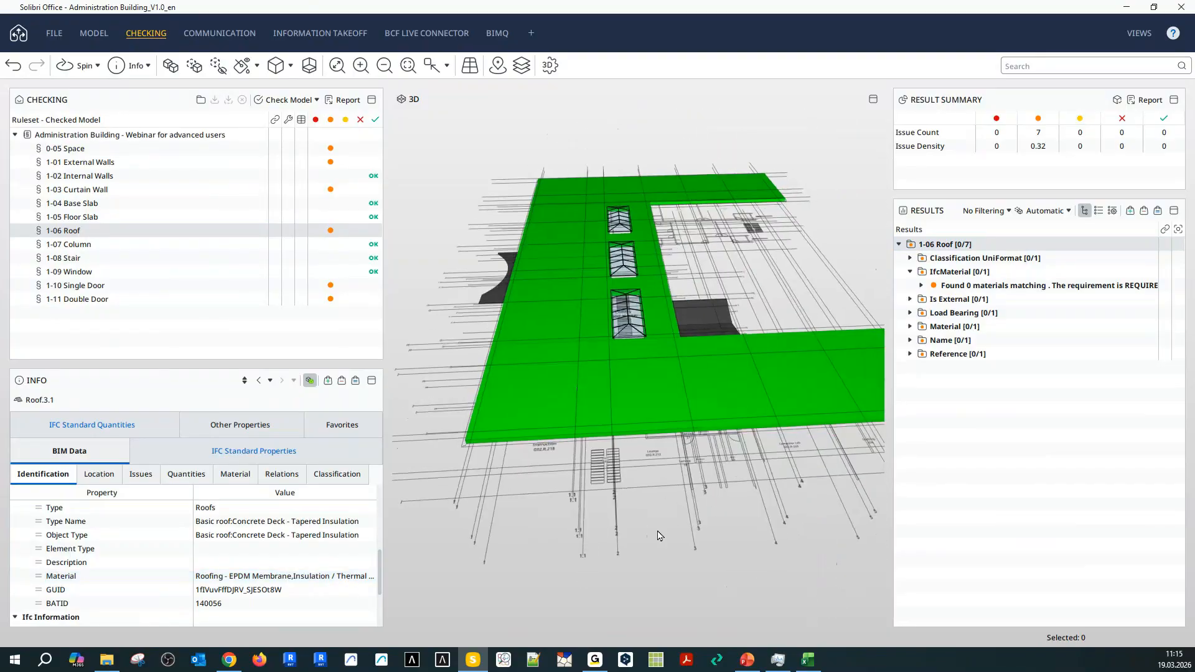
drag(729, 484, 778, 461)
Review the roof's Is External issue and check the Pset_RoofCommon properties of the affected Roof.2.1.
click(910, 271)
click(910, 285)
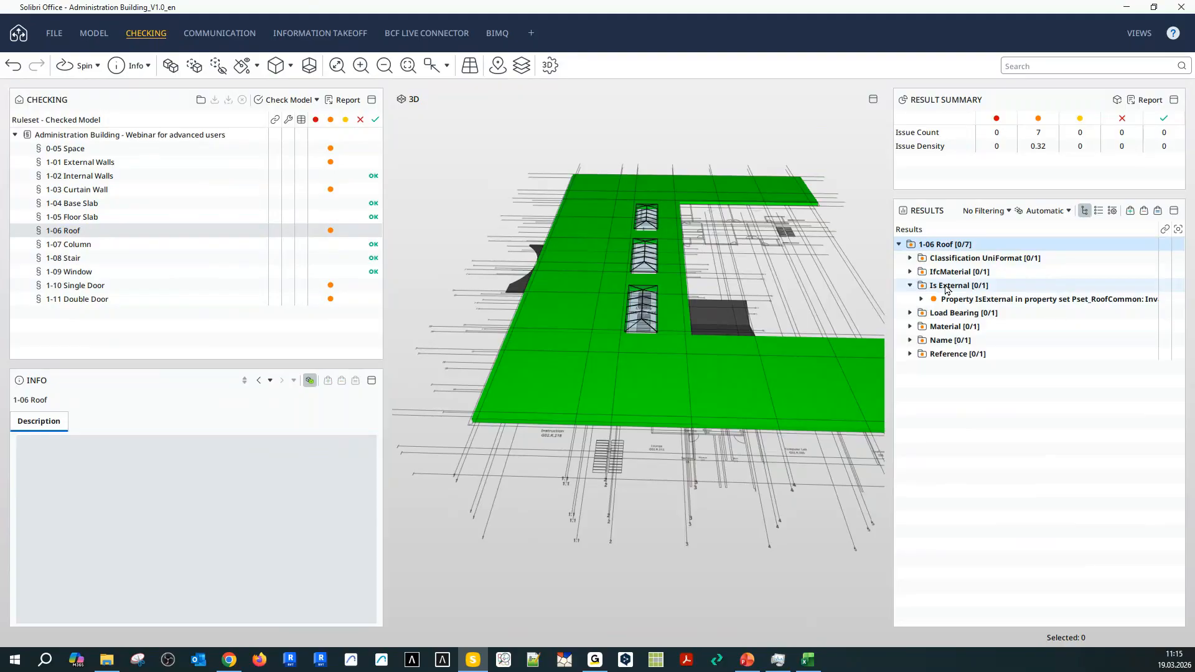
click(946, 286)
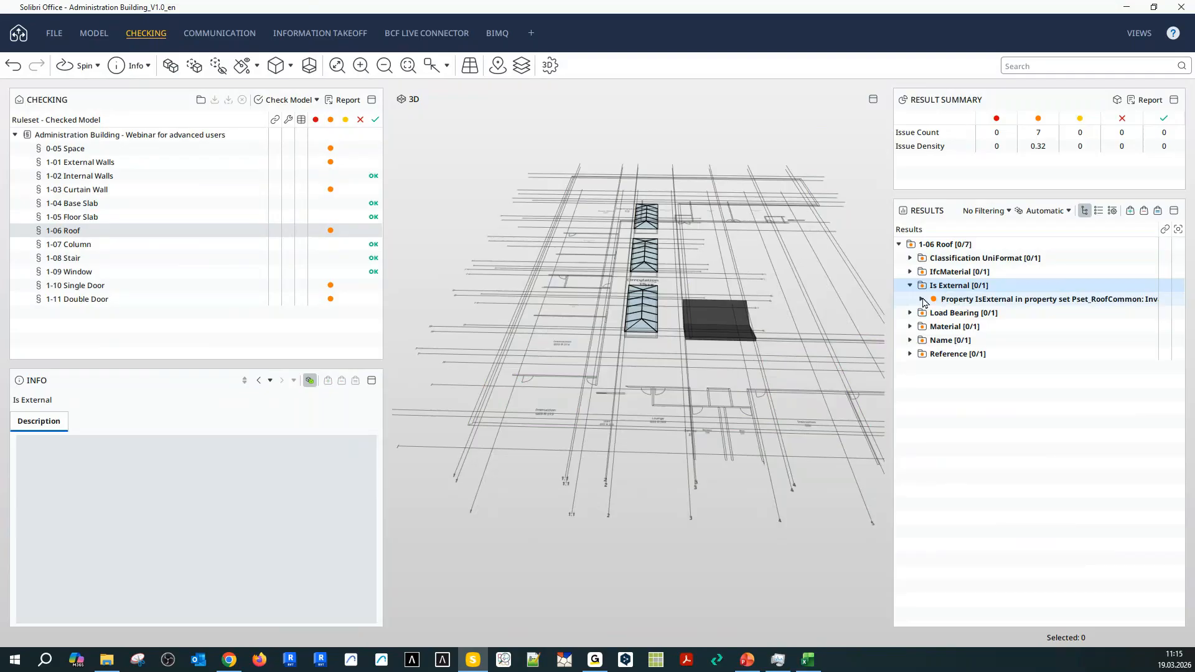
click(921, 300)
click(957, 315)
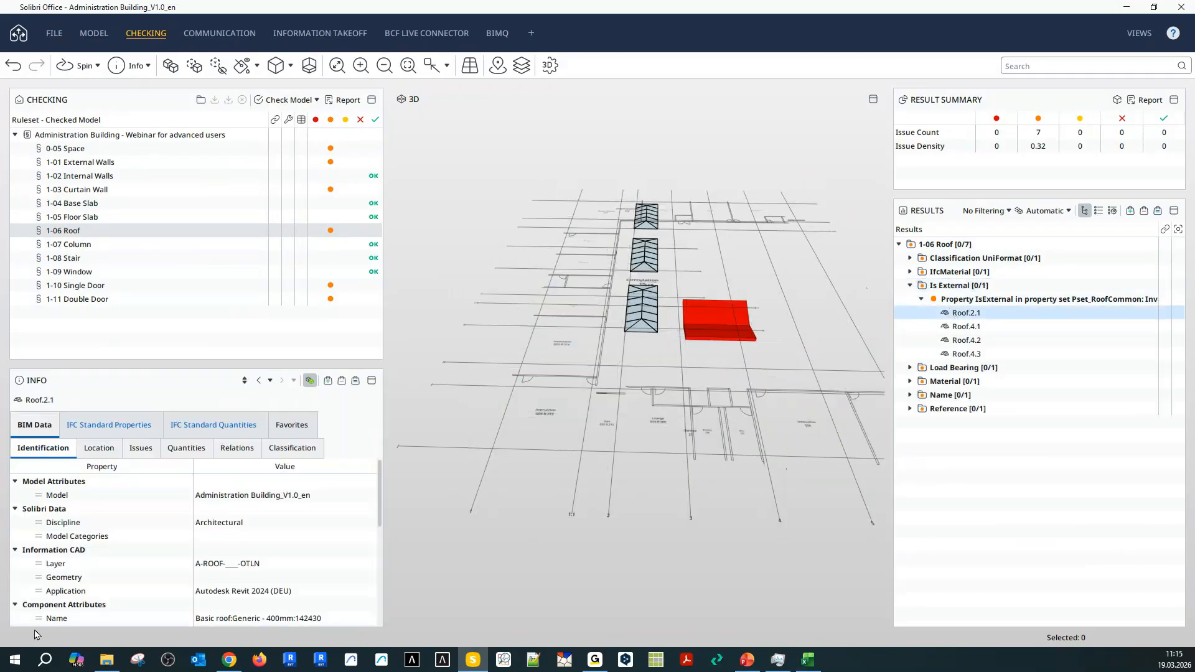
click(139, 427)
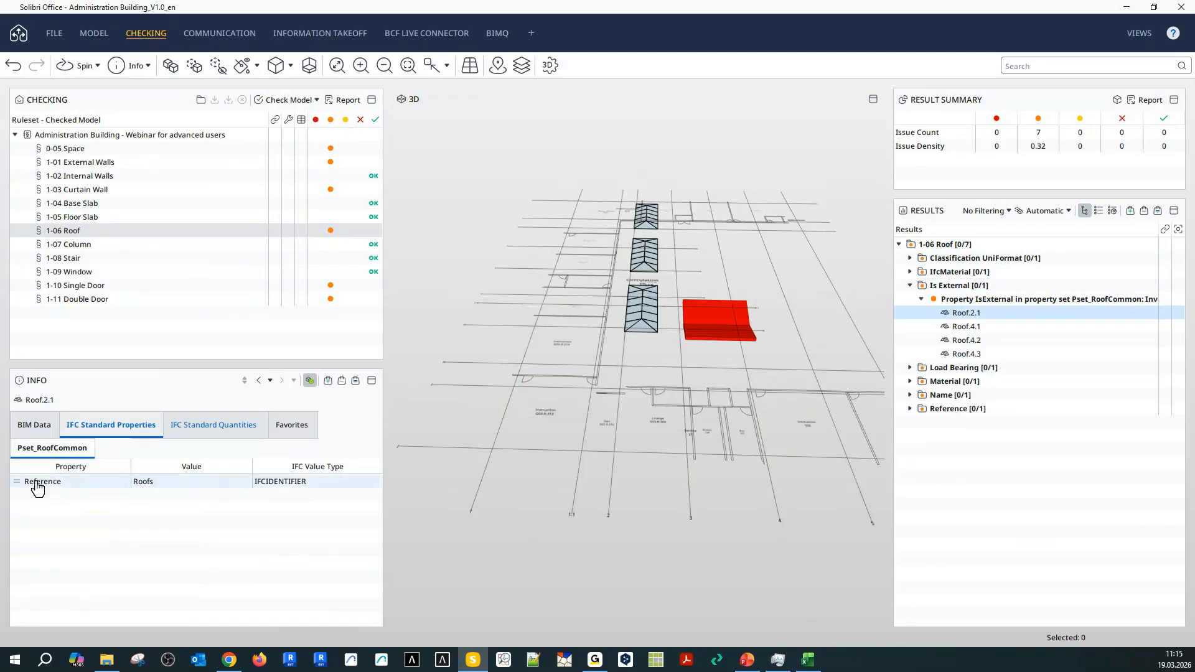
click(911, 287)
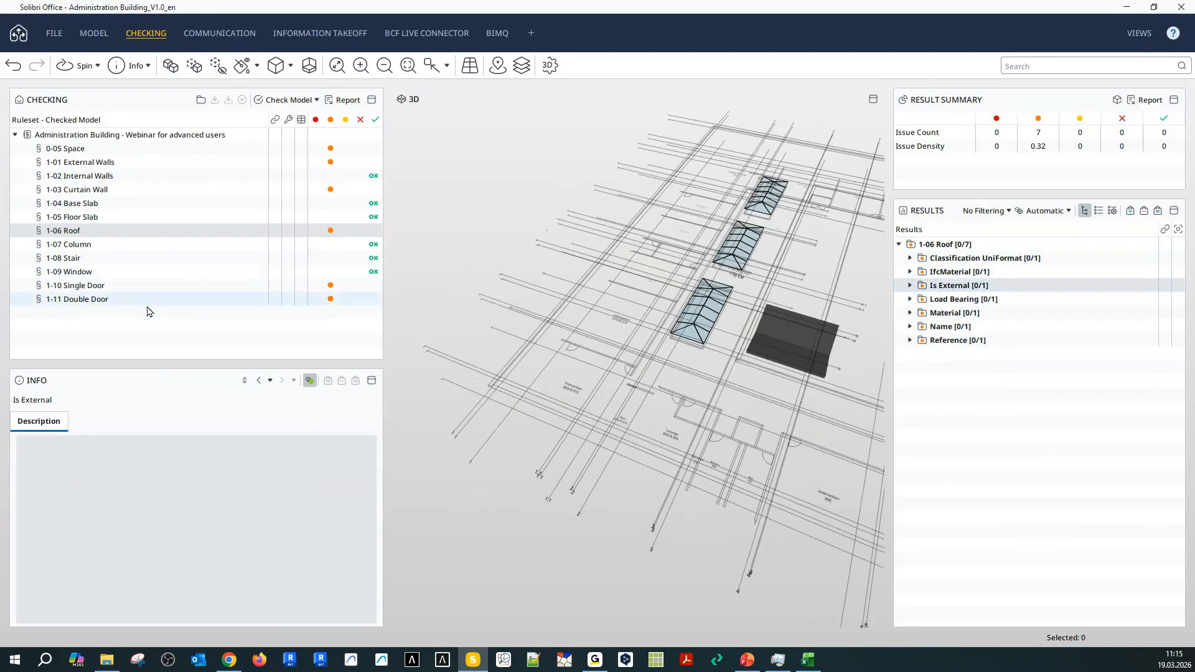
Show the doors covered by the 1-10 Single Door result in 3D and inspect one of the double-leaf doors.
click(66, 287)
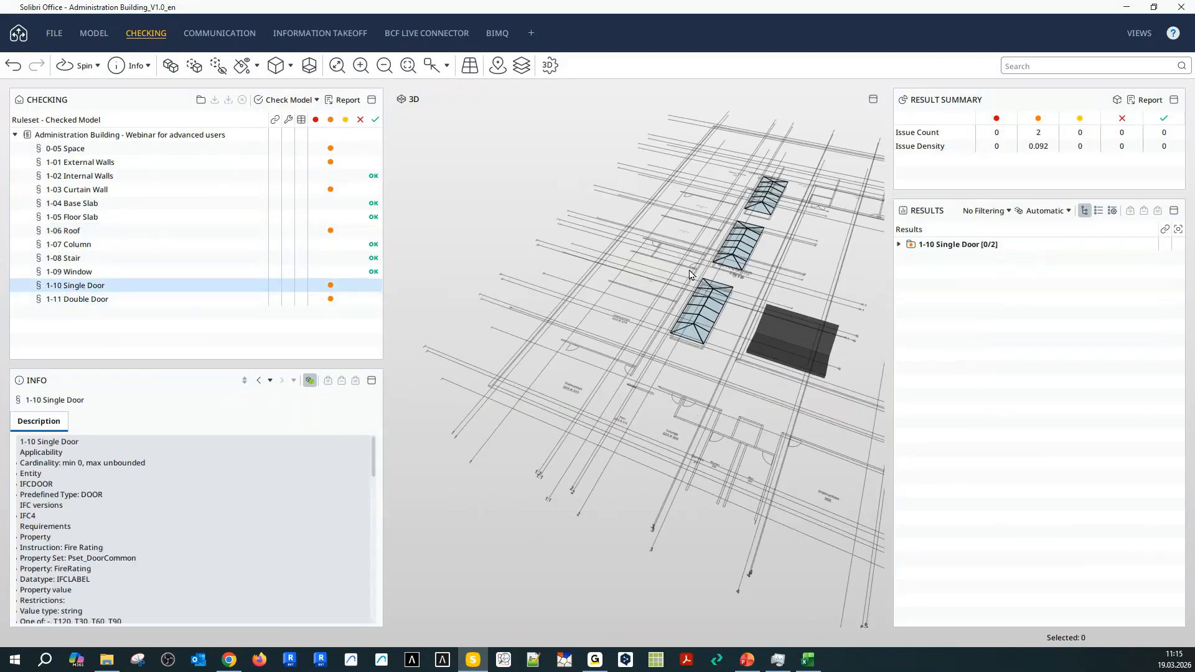
click(934, 244)
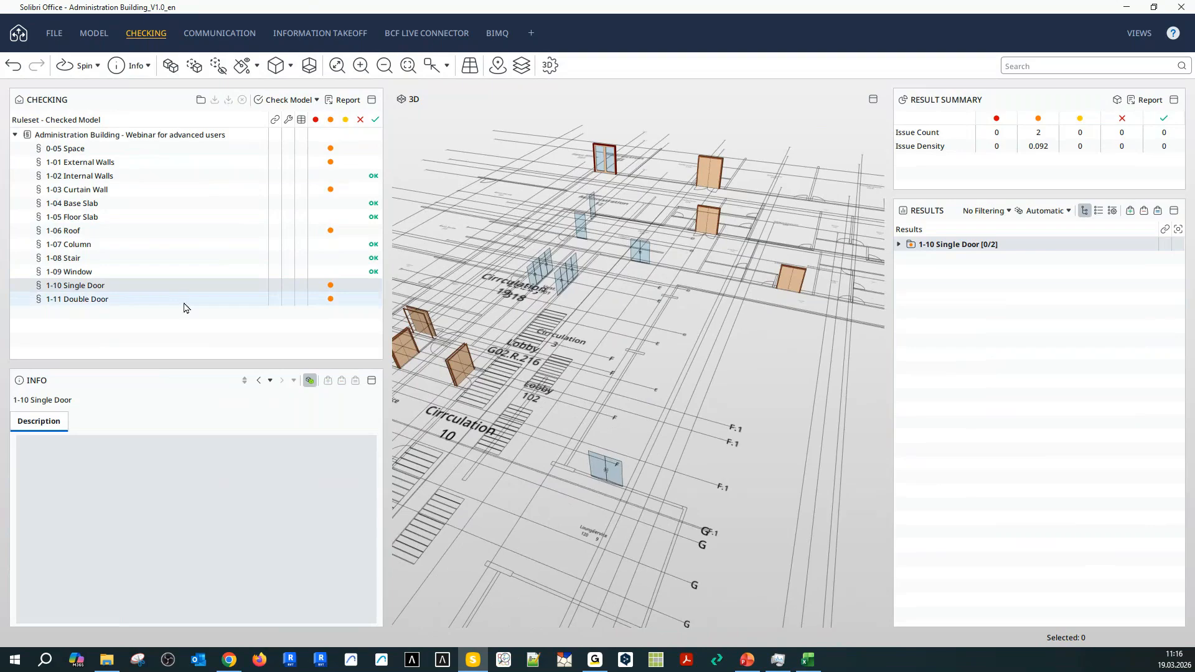
click(699, 218)
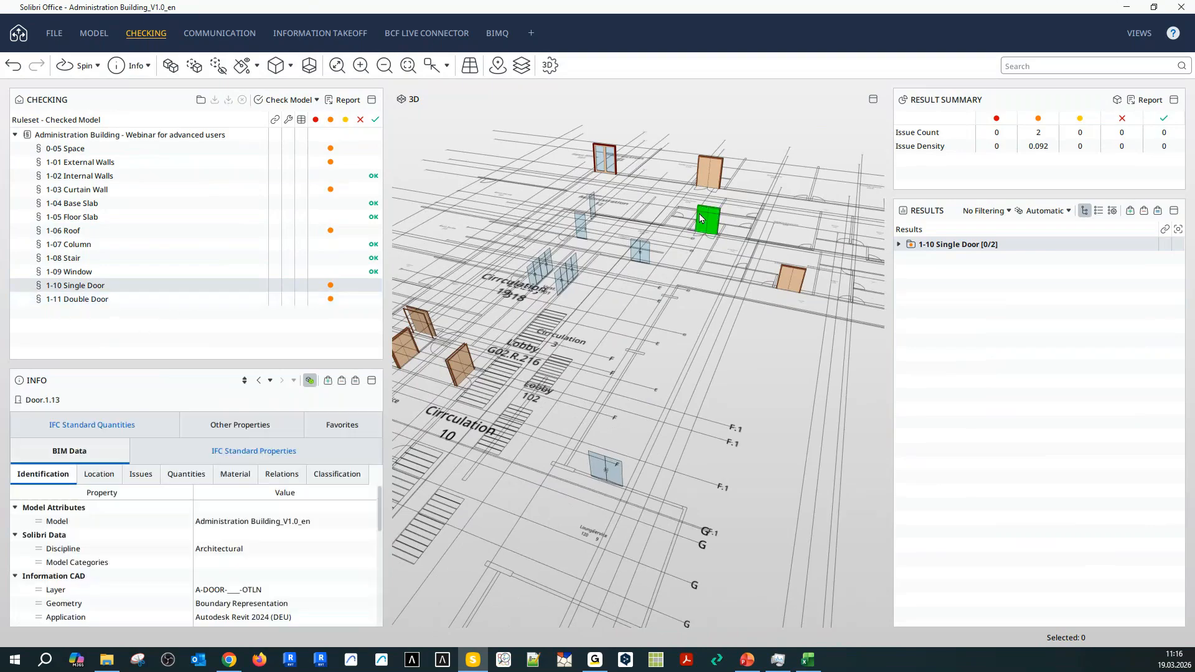
Show the doors covered by the 1-11 Double Door result in 3D and inspect one single-leaf door and the overall door distribution.
click(105, 301)
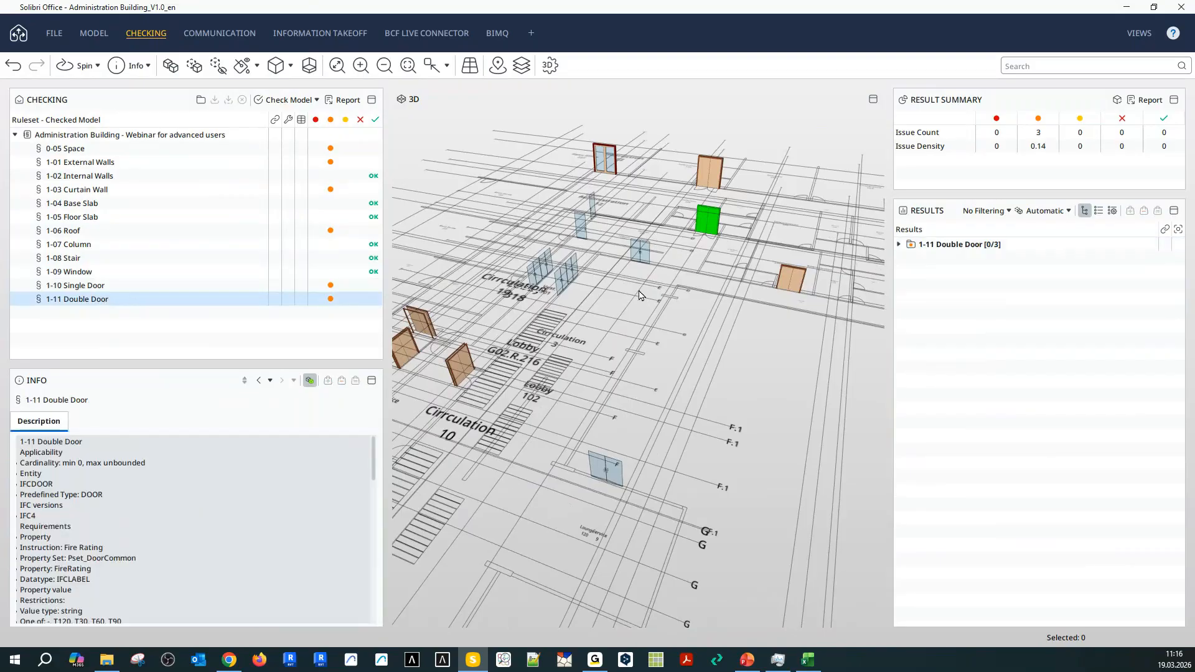
click(955, 245)
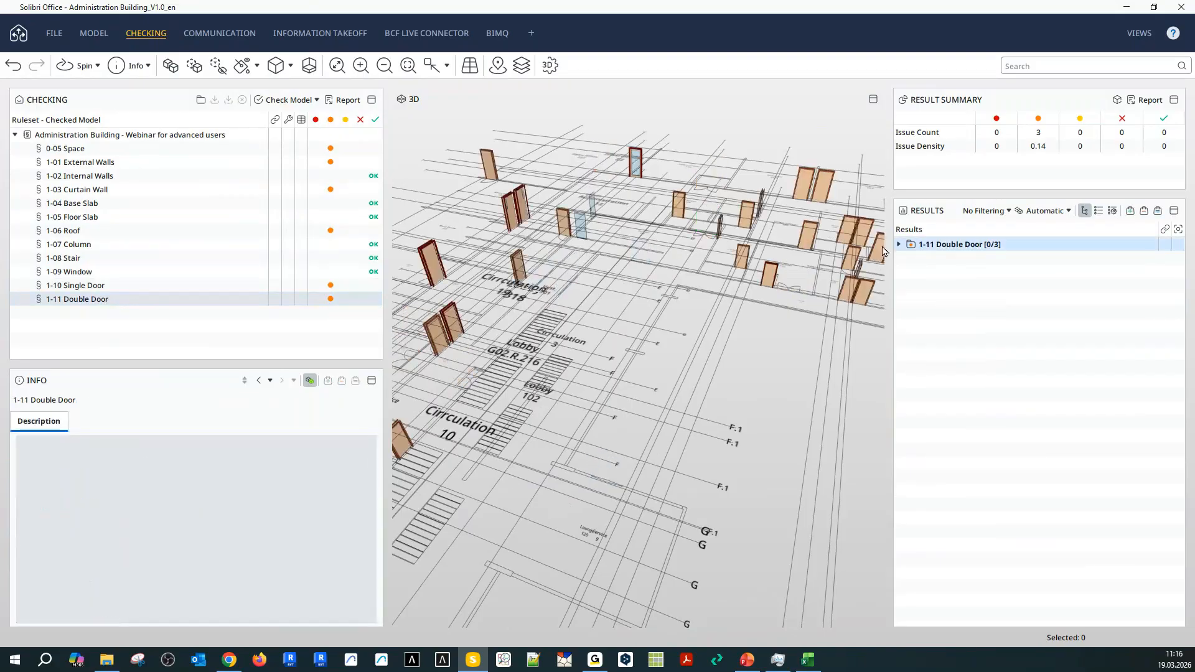
click(743, 260)
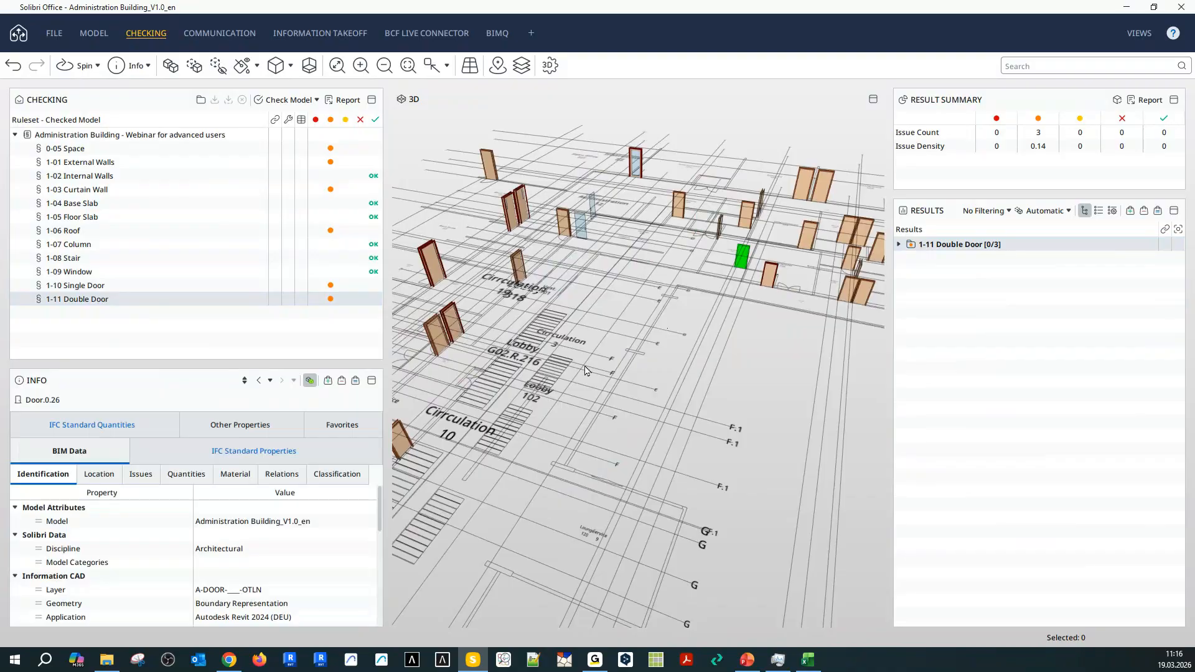
scroll(585, 371, down, 2)
middle_drag(611, 526, 678, 458)
scroll(645, 488, down, 1)
mouse_move(653, 480)
mouse_down()
mouse_move(651, 413)
mouse_move(611, 442)
mouse_move(648, 431)
mouse_move(637, 451)
mouse_up()
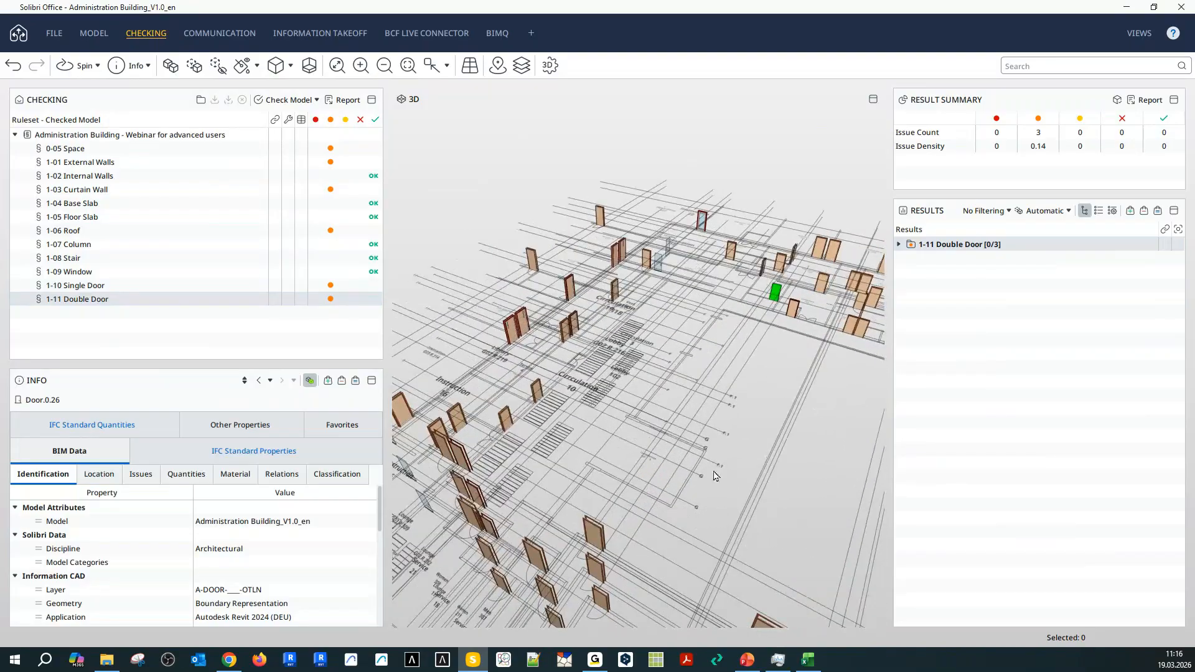
drag(714, 476, 687, 350)
middle_drag(703, 392, 640, 311)
drag(661, 367, 652, 437)
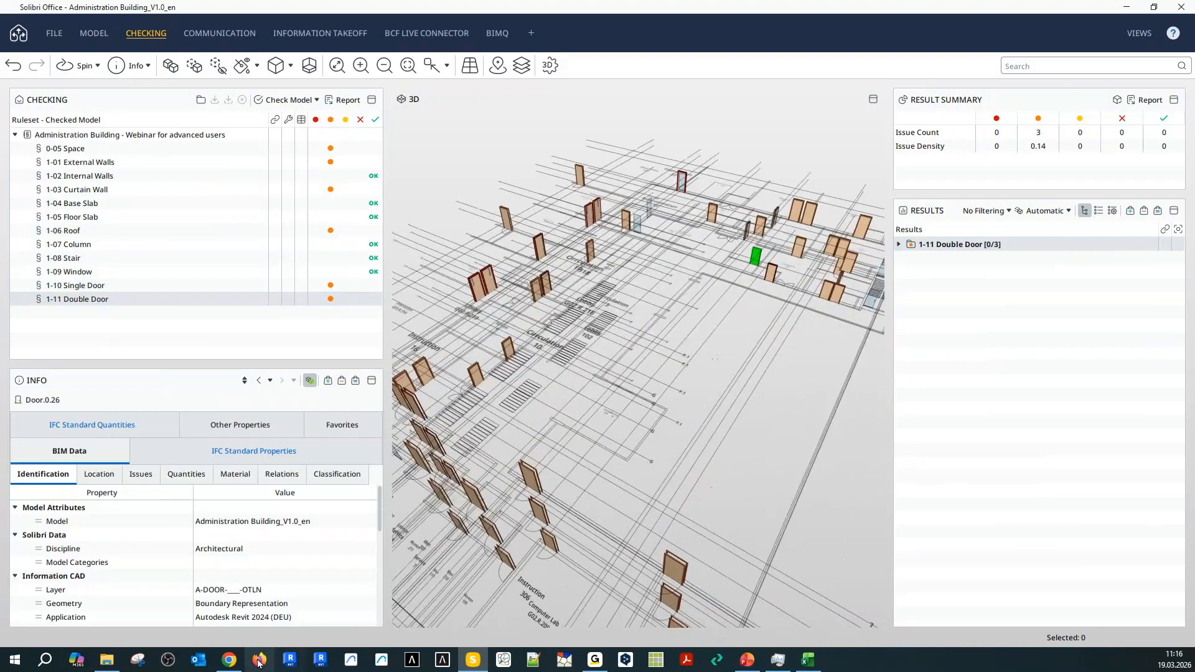
Switch to the BIMQ requirements table in Chrome, mark Single Door and Double Door, and open Single Door's IFC 4 Add2 mapping.
click(229, 659)
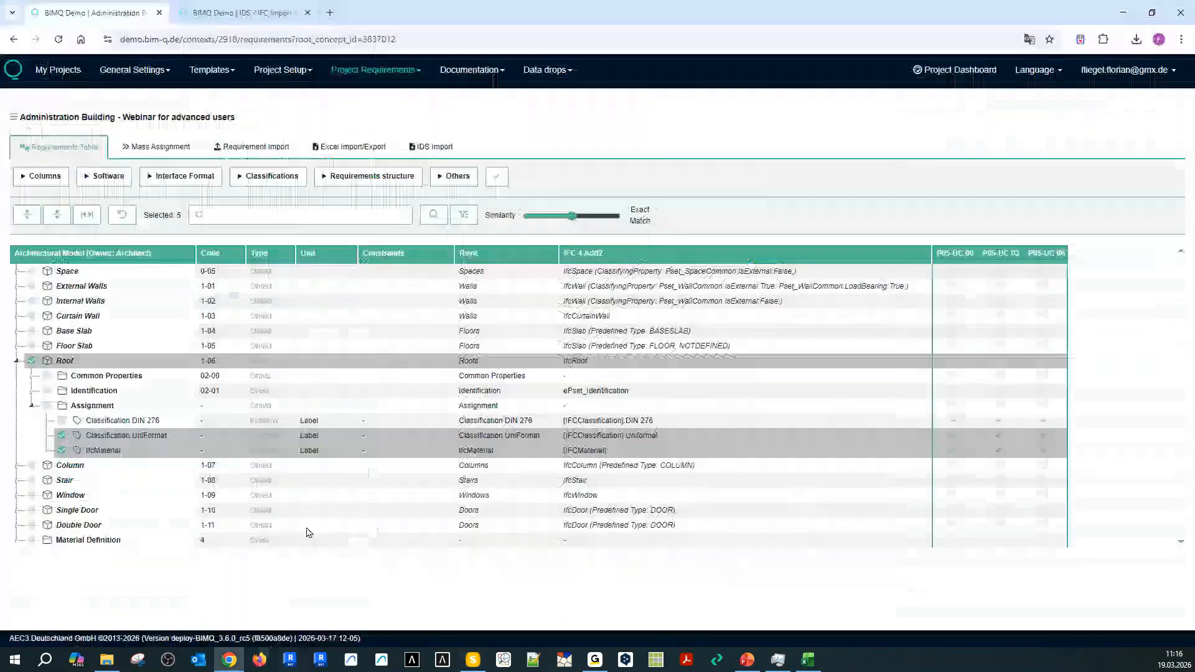
click(16, 362)
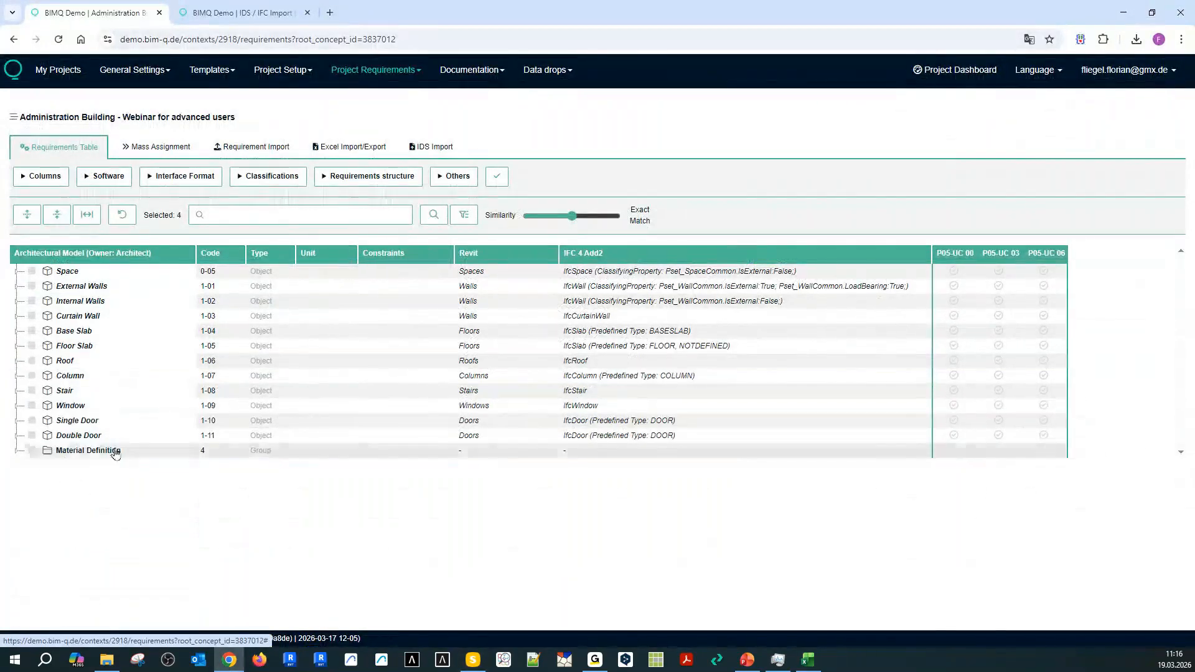
click(32, 420)
click(32, 435)
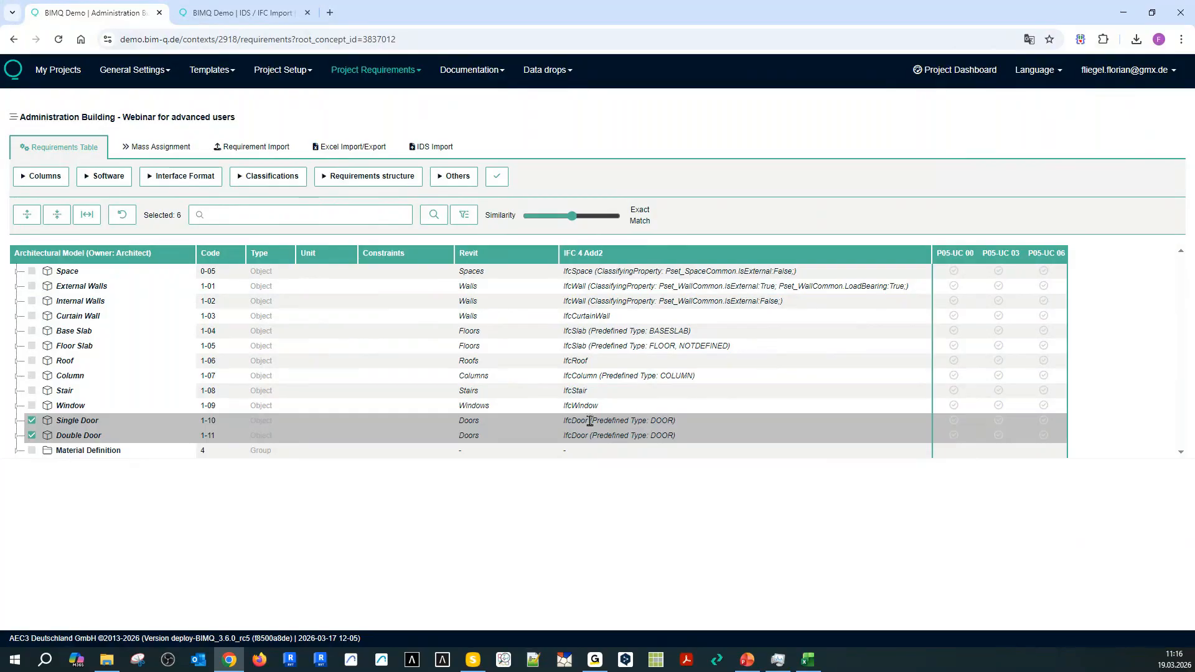
click(132, 420)
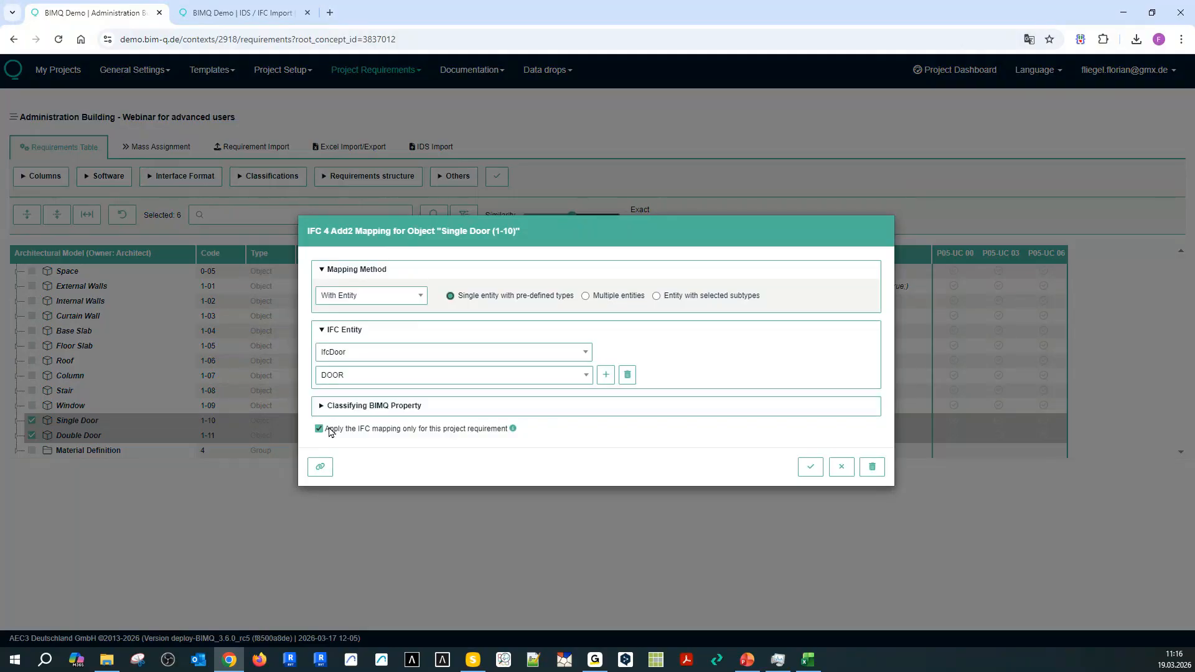
Switch to Solibri and examine the selected single-leaf door's identification data and Pset_DoorCommon properties.
click(471, 661)
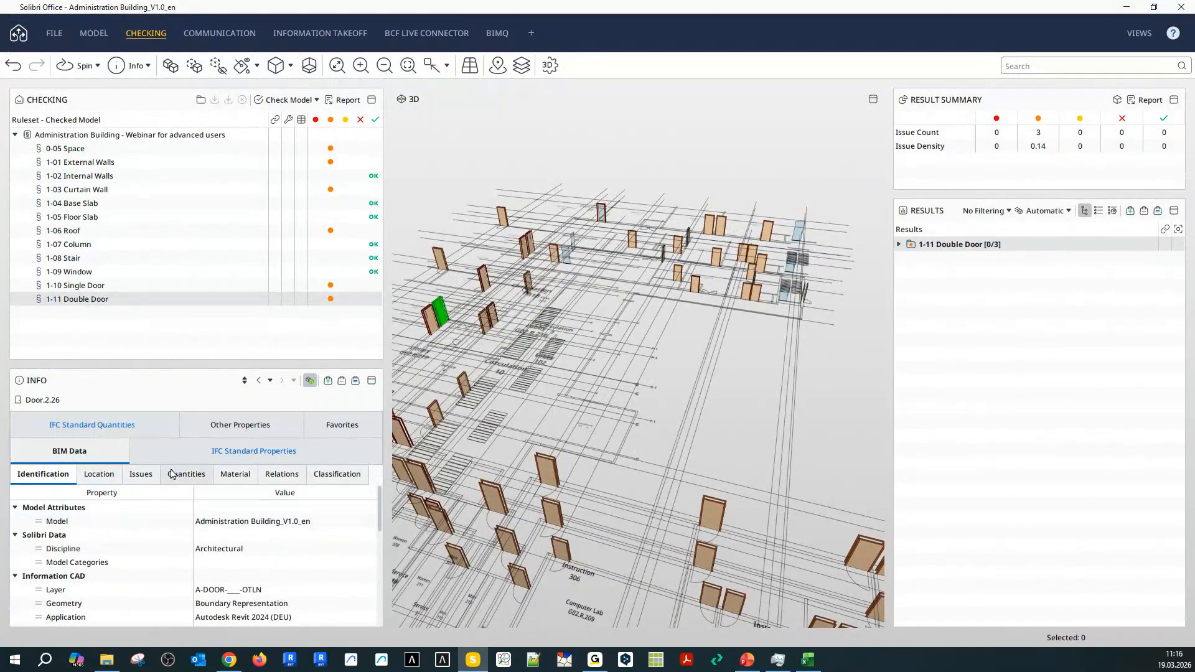
scroll(209, 546, down, 1)
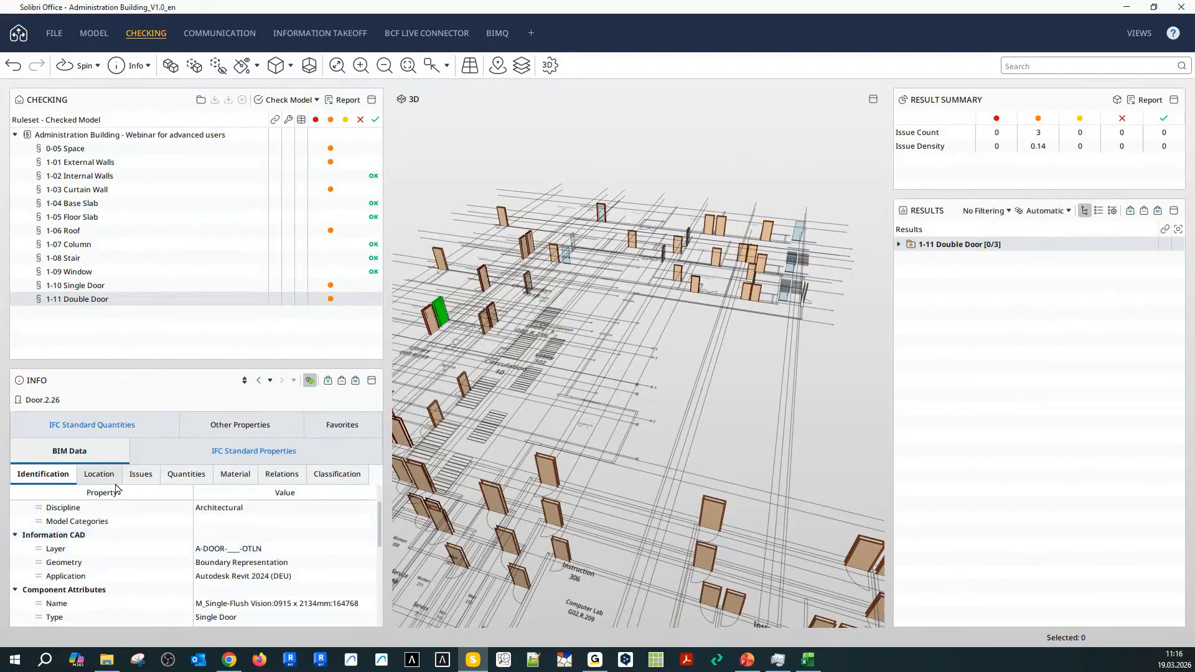
click(222, 452)
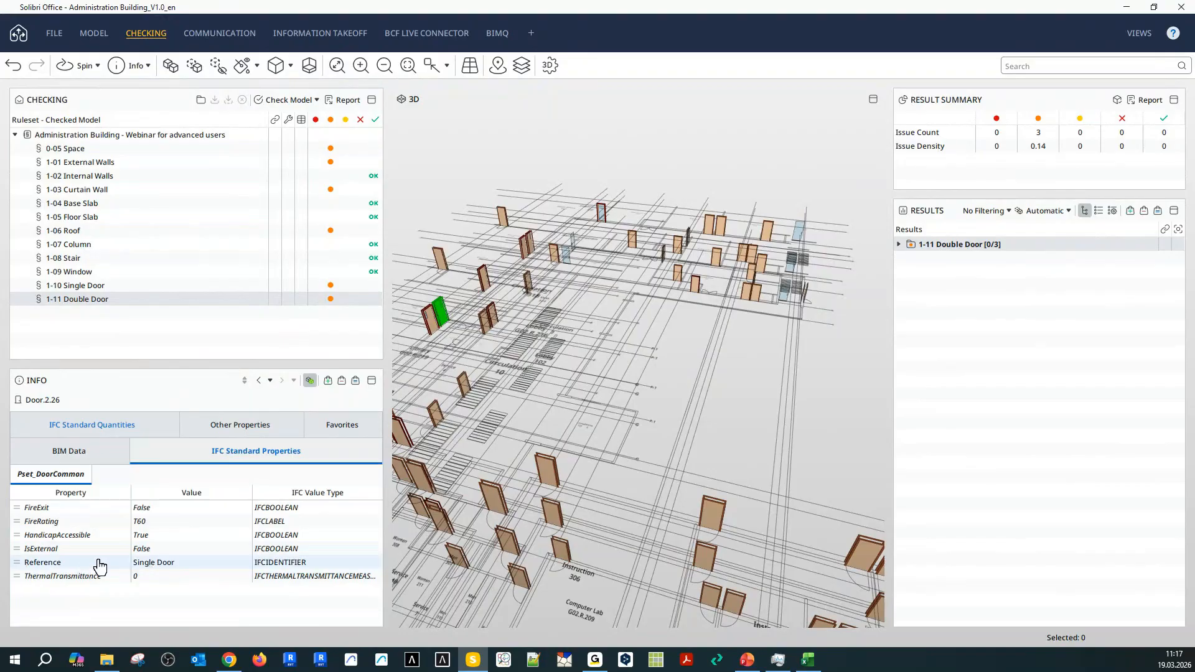
Show the doors of the 1-10 Single Door result and examine a double-leaf door's identification data and Pset_DoorCommon properties.
click(125, 285)
click(945, 245)
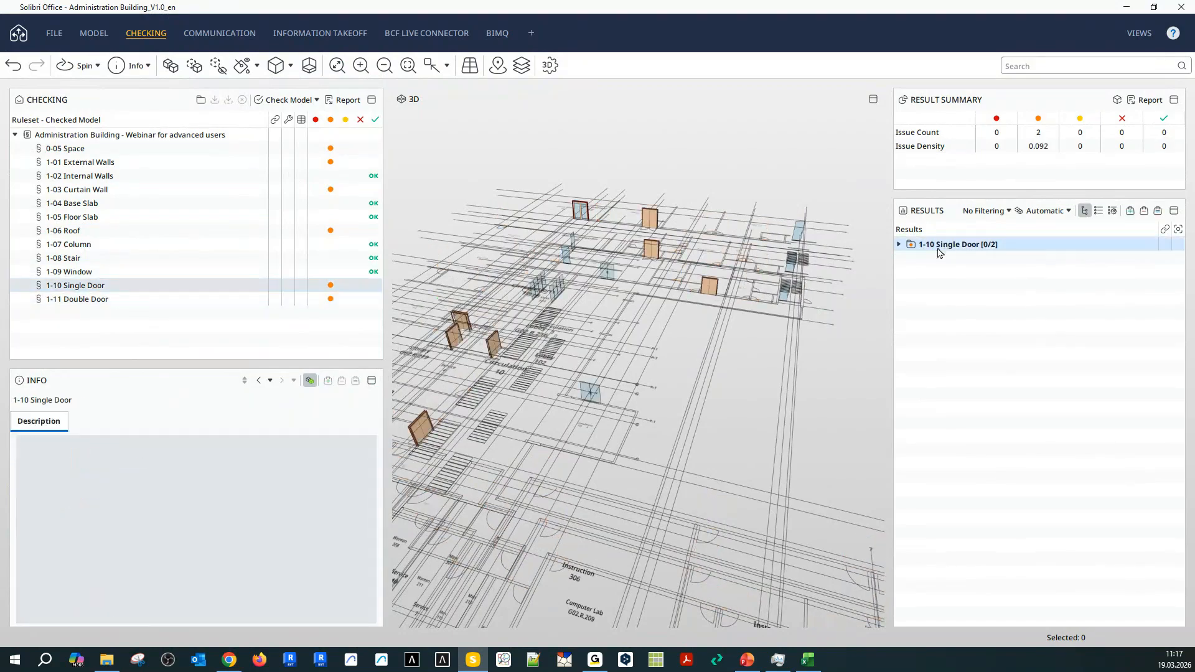
click(653, 257)
scroll(190, 579, down, 3)
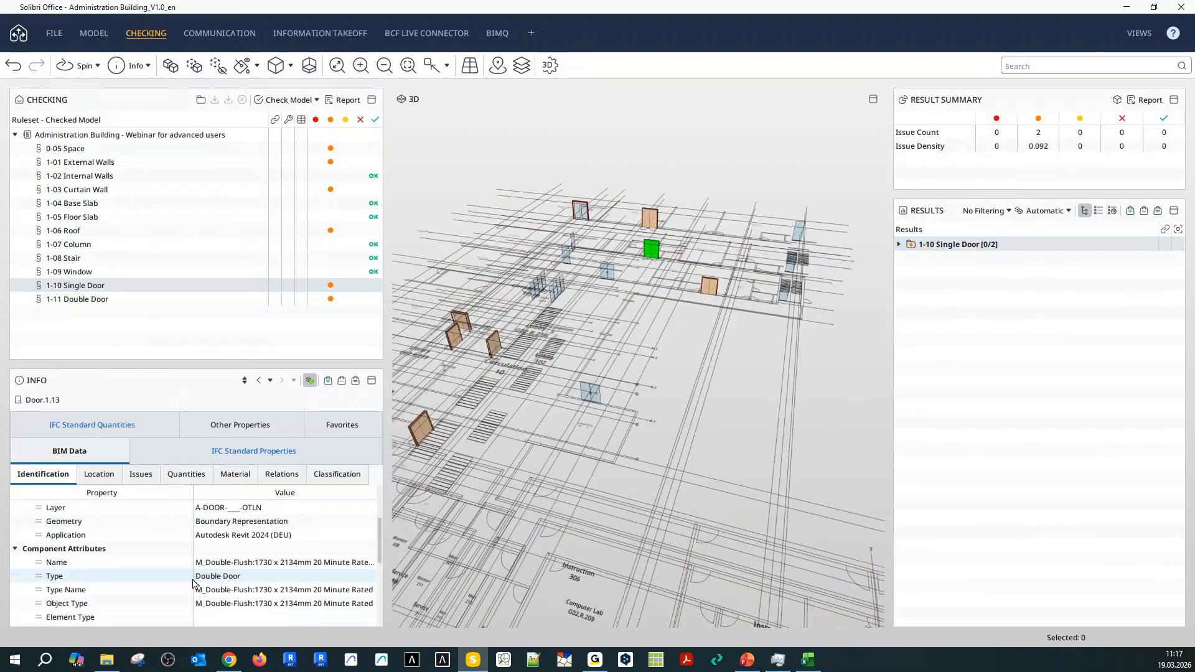
click(219, 449)
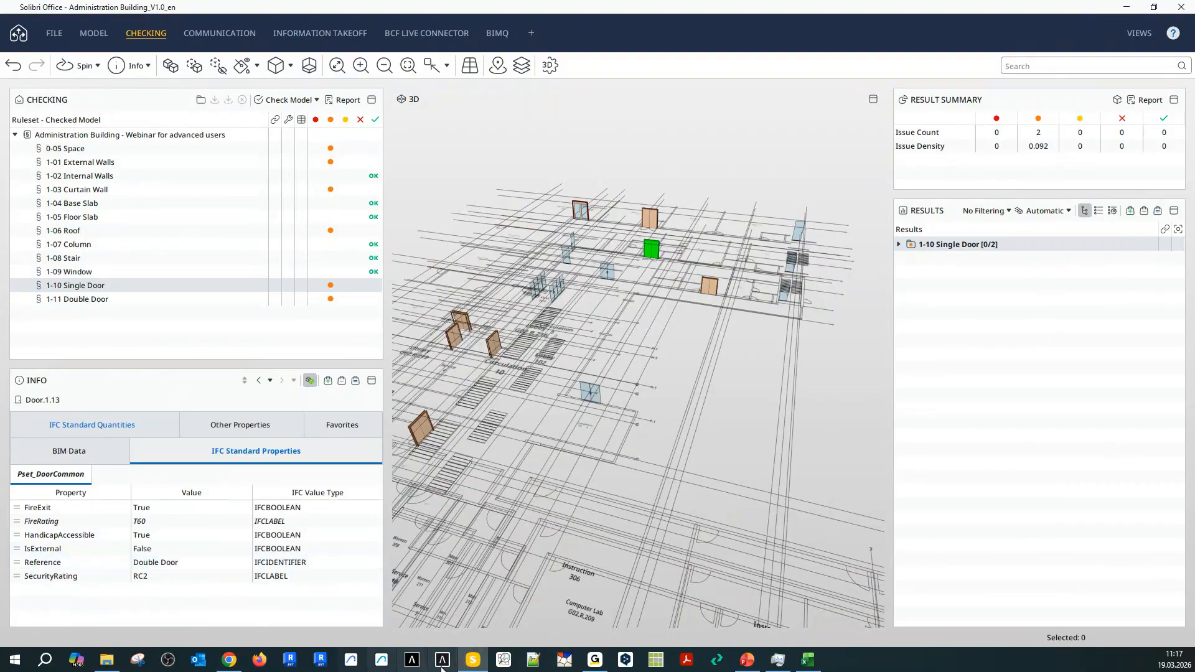
mouse_move(469, 665)
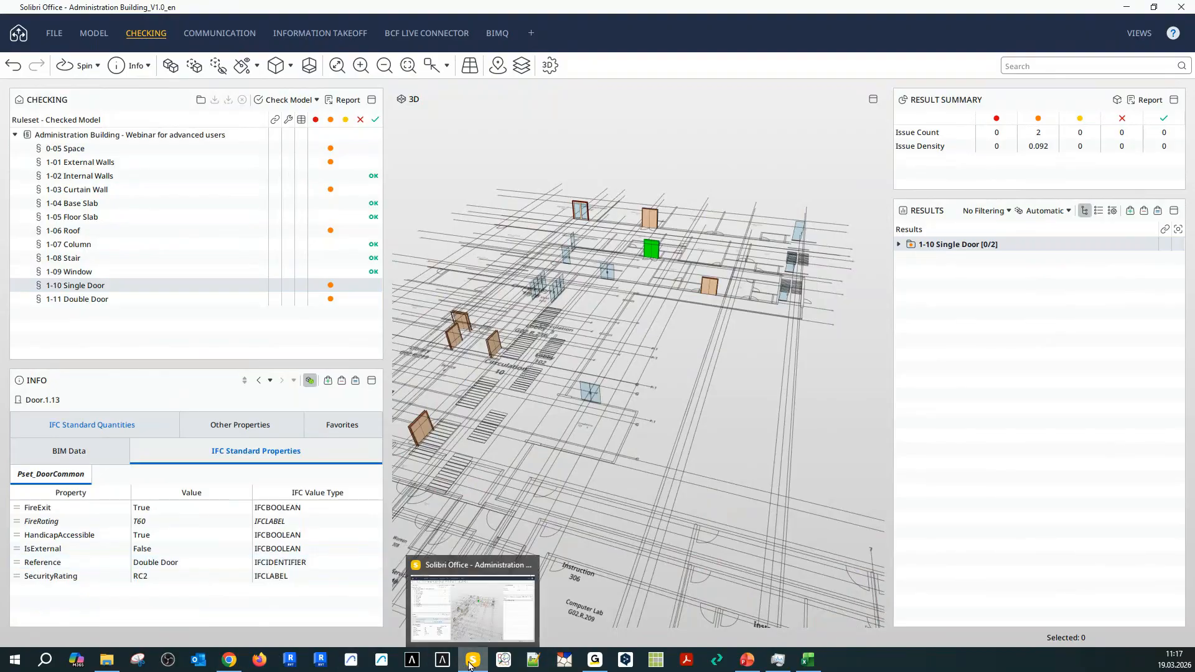
Switch to BIMQ in Chrome and classify Single Door's IFC 4 Add2 mapping by Common Properties, Reference, with value Single Door.
click(229, 660)
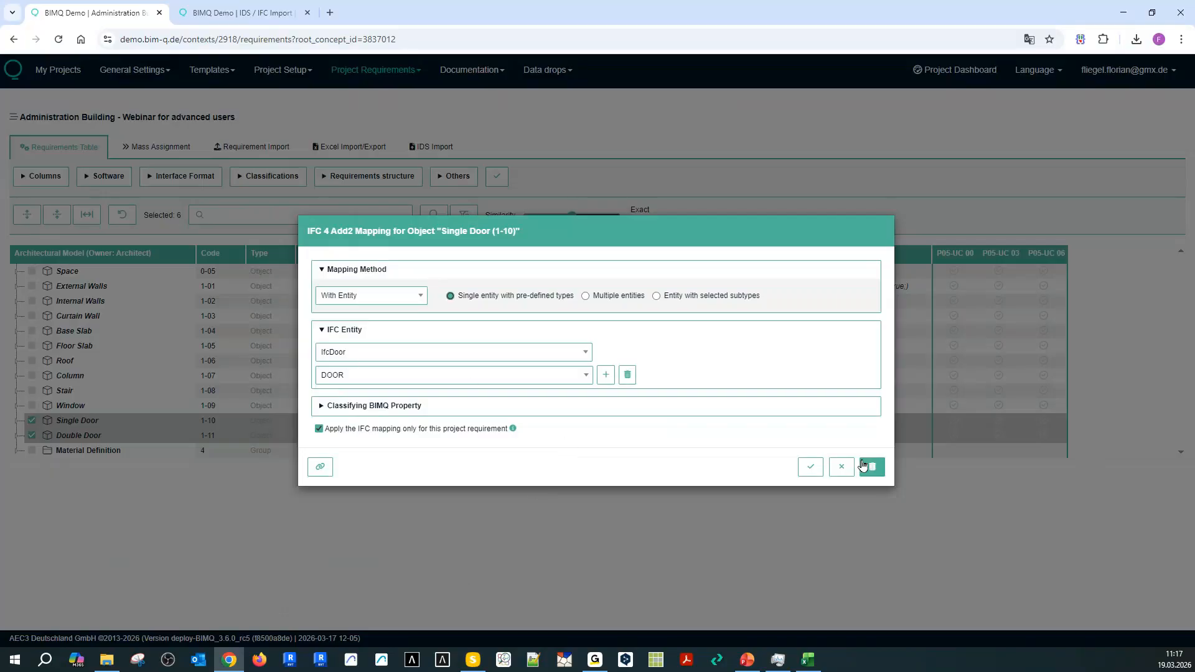
click(841, 466)
click(625, 420)
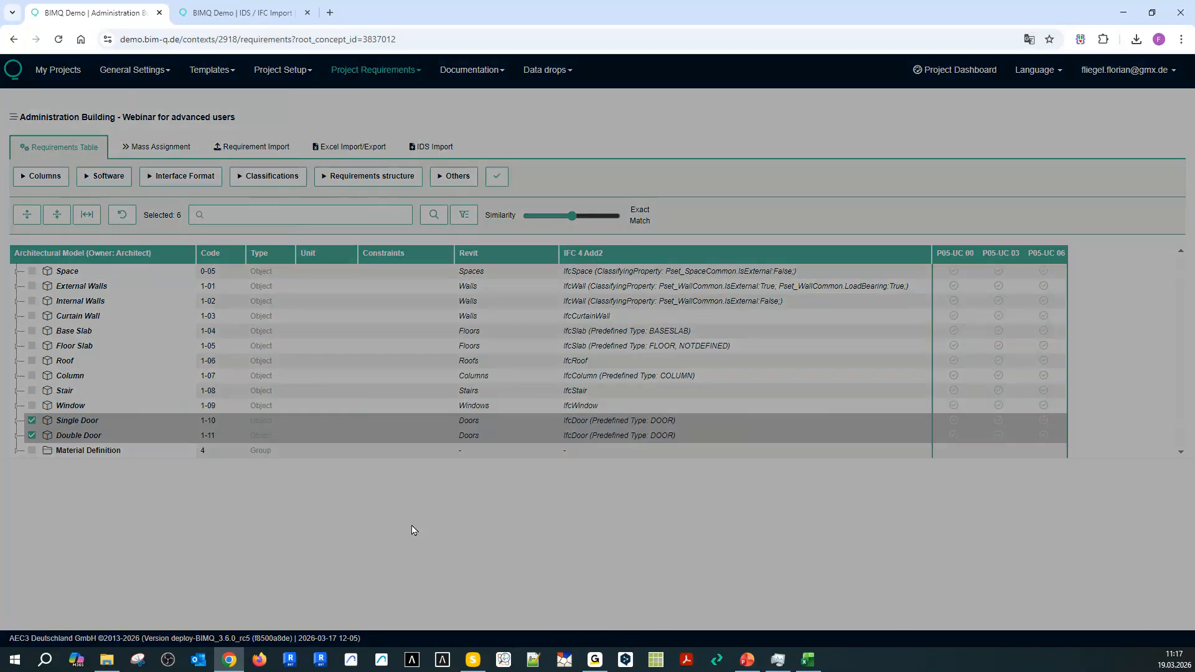
click(324, 406)
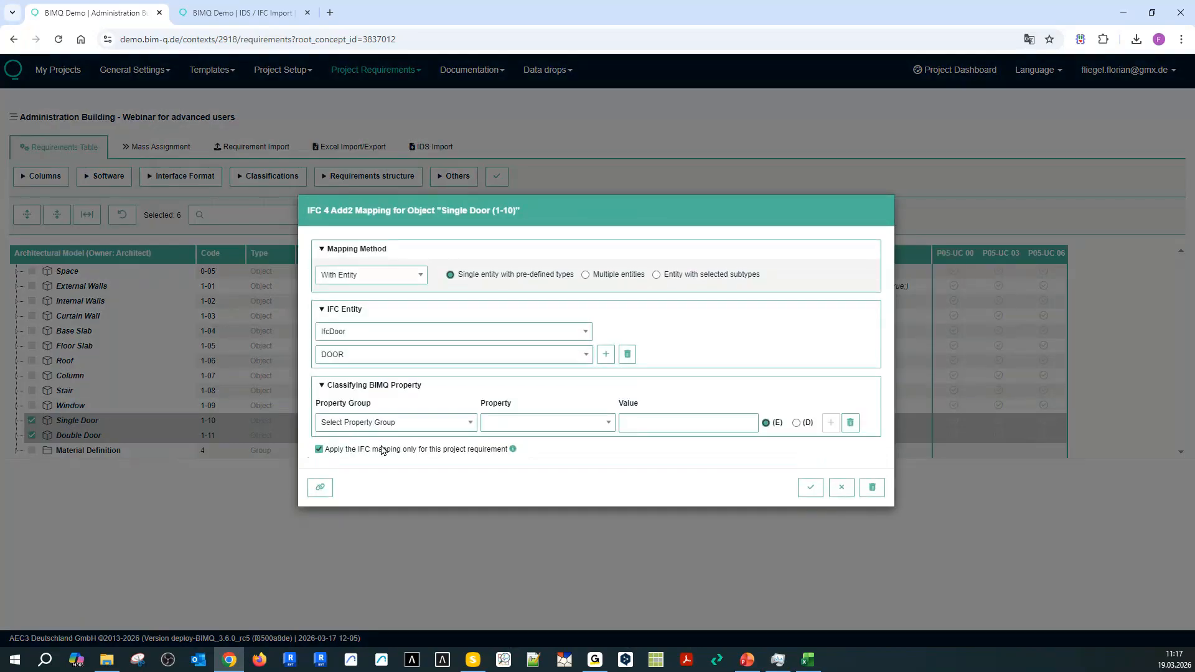
click(397, 421)
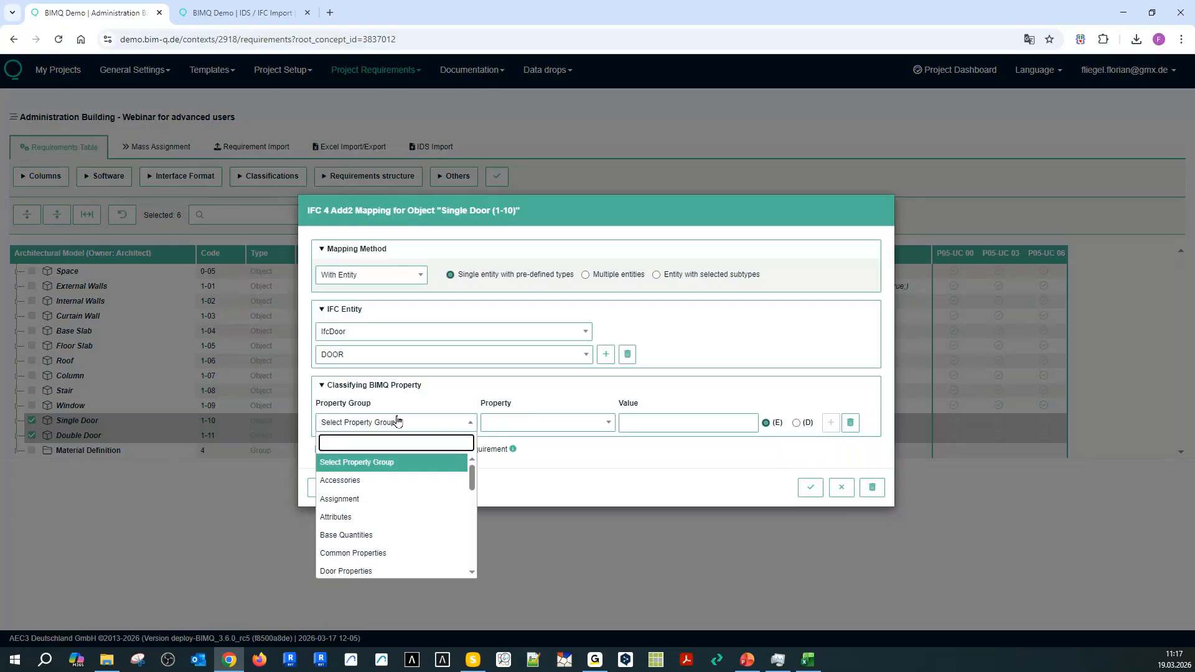
click(379, 552)
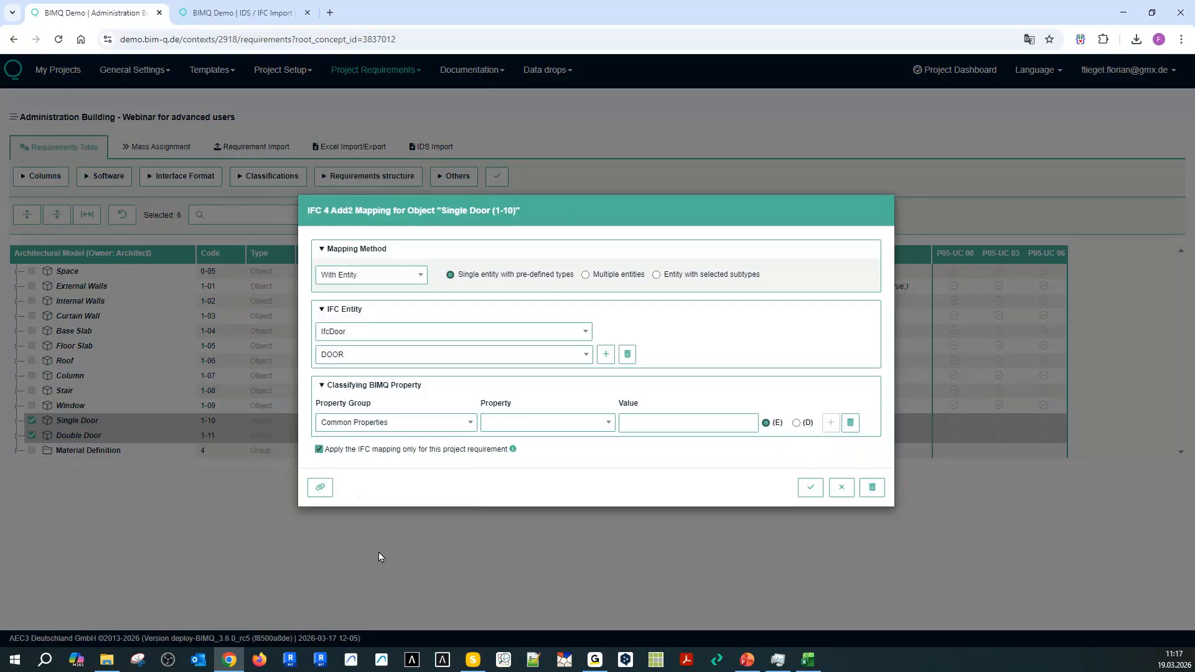
click(508, 426)
scroll(524, 554, down, 2)
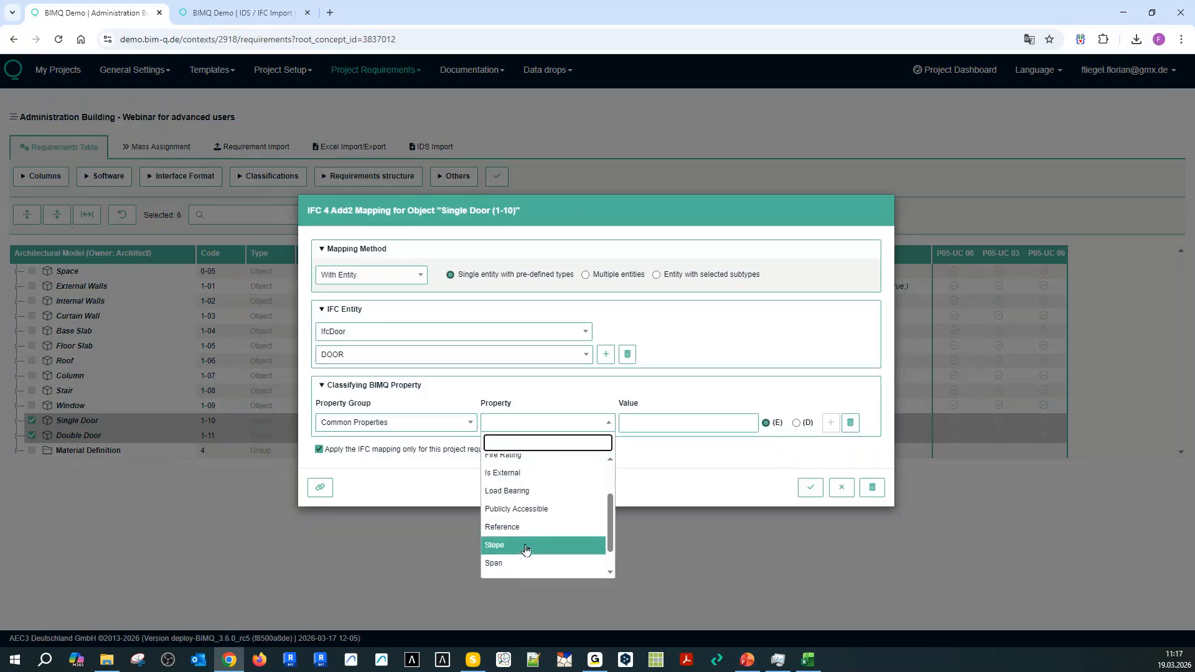
click(515, 526)
click(628, 427)
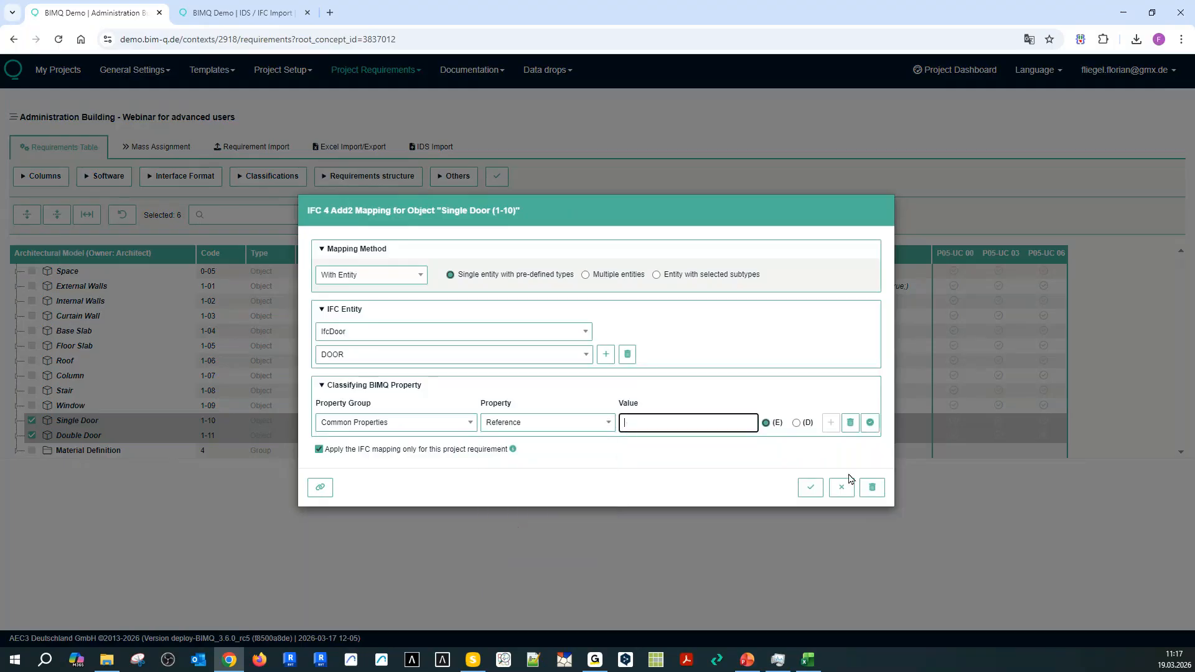
text(Single Door)
click(810, 488)
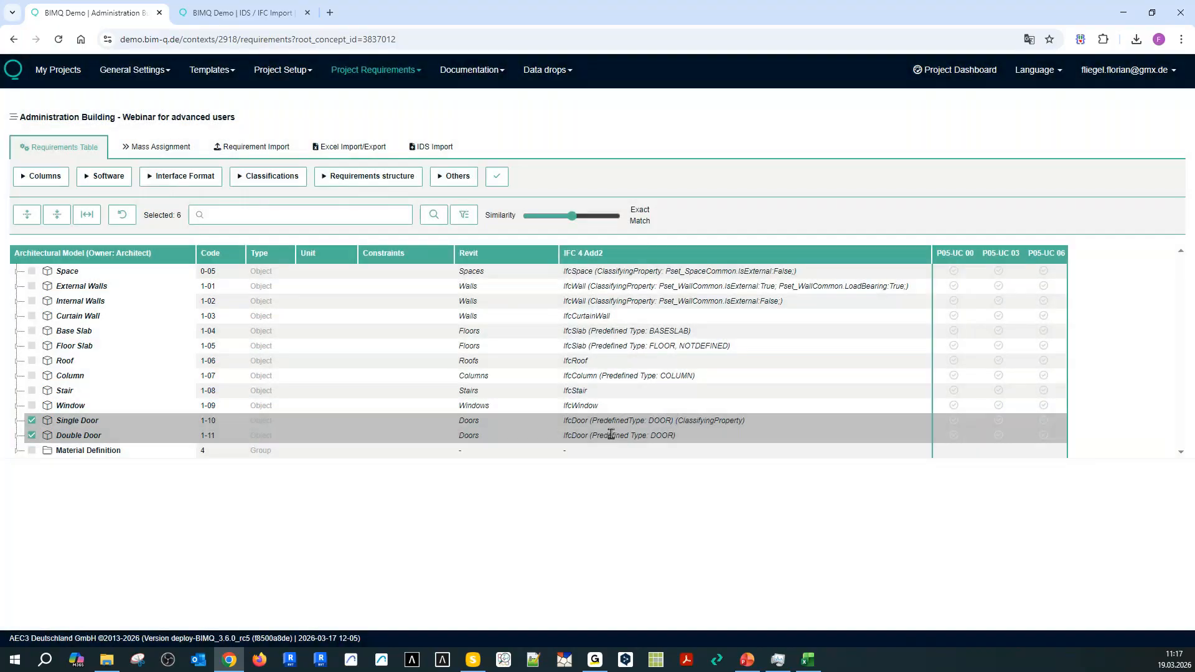
Classify Double Door's IFC 4 Add2 mapping by Common Properties, Reference, with the value Double Door, and save it.
click(616, 435)
click(352, 404)
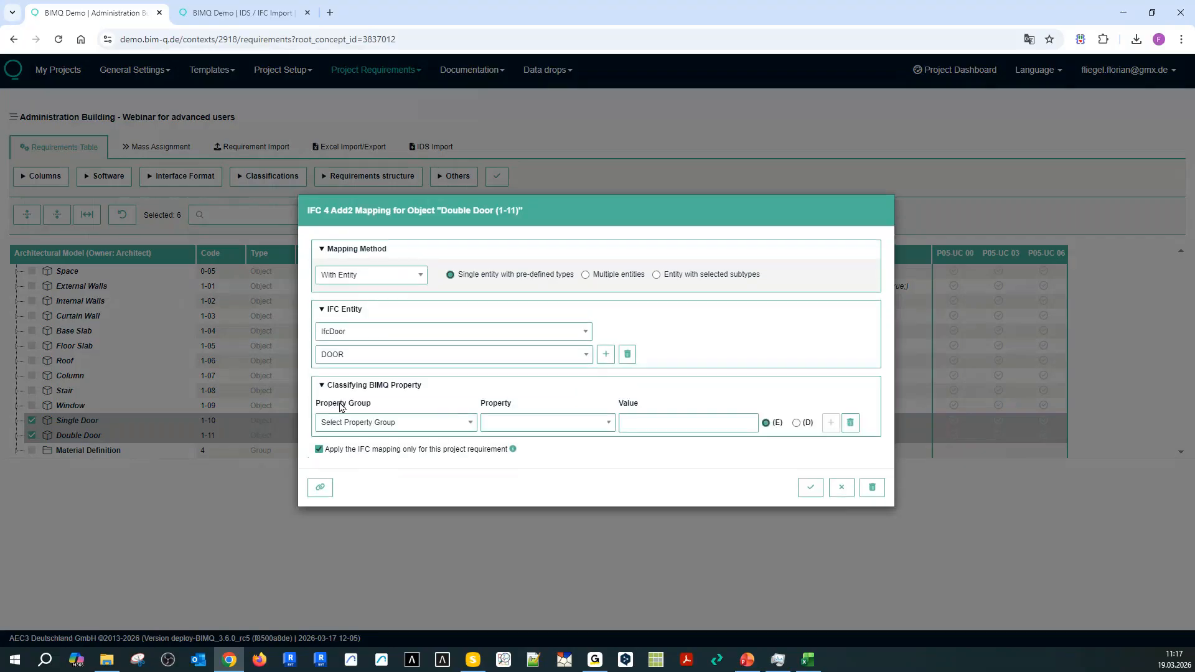
click(358, 423)
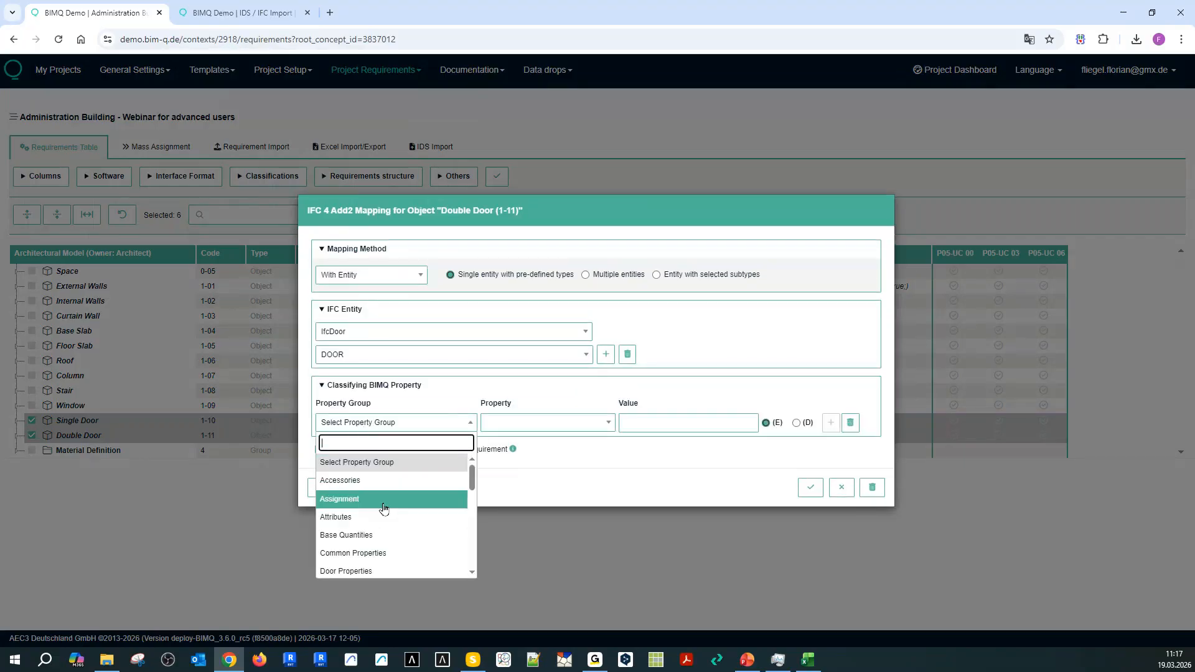
text(comm)
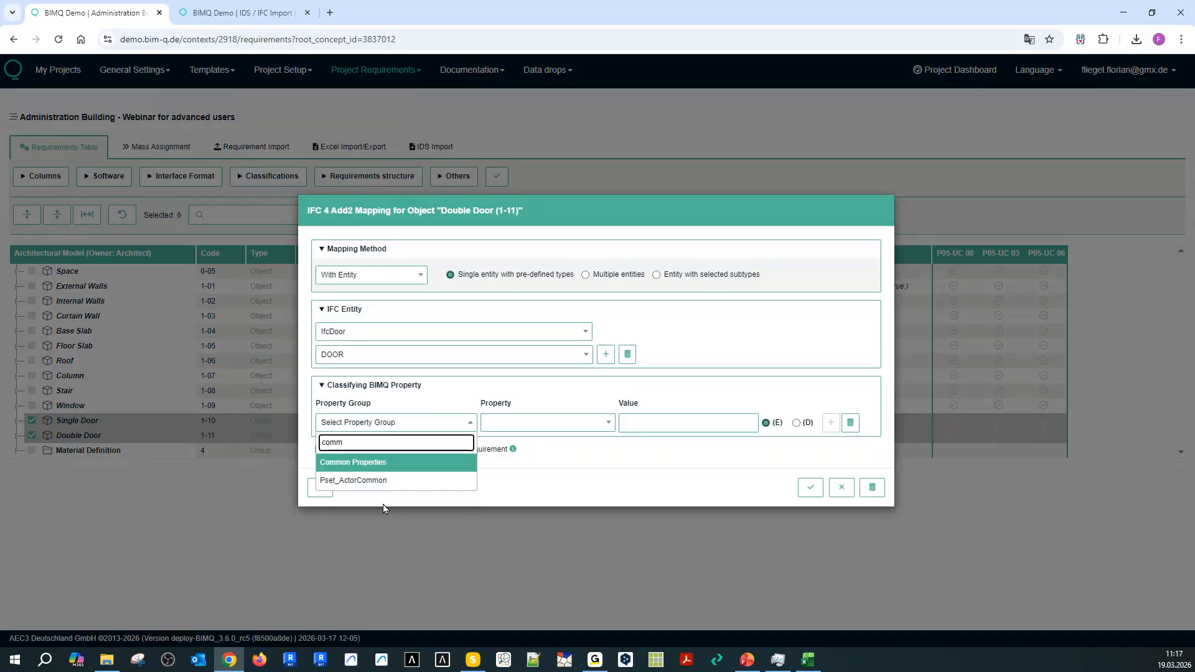
click(381, 462)
click(523, 422)
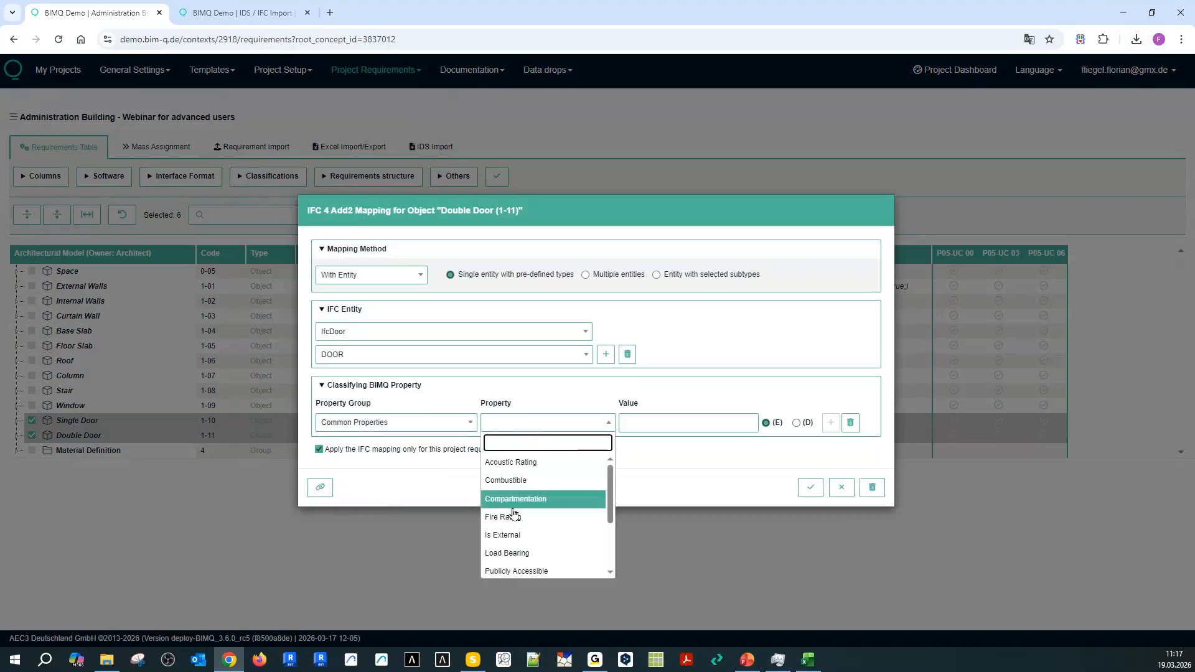
scroll(516, 532, down, 1)
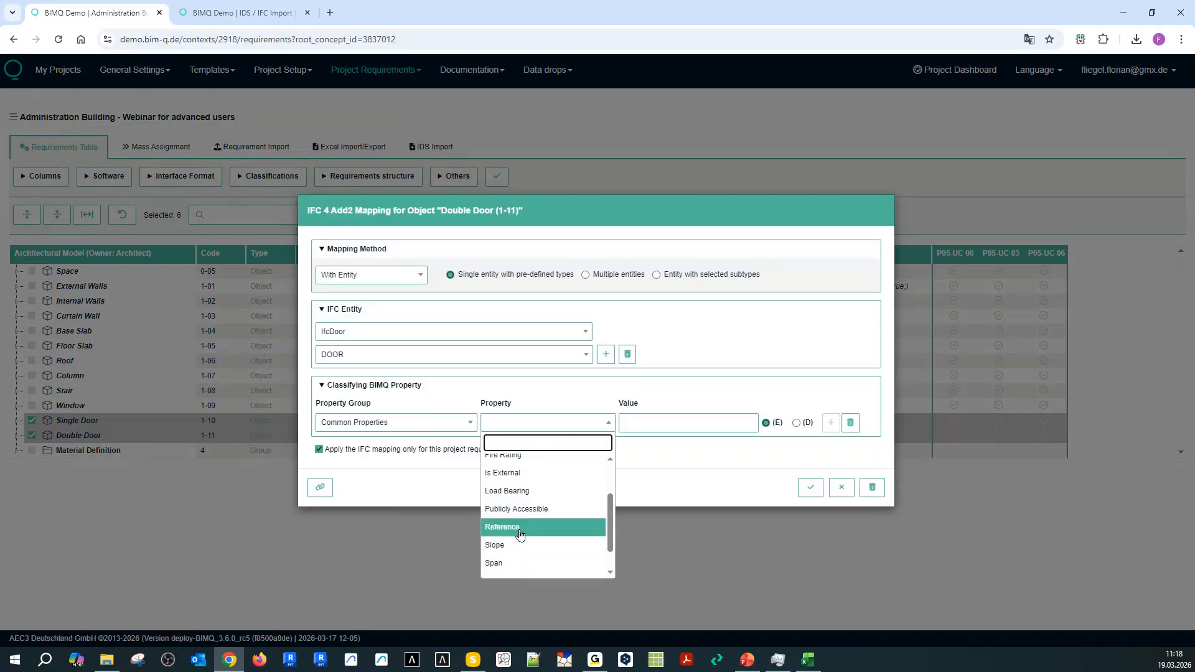
click(520, 535)
click(693, 425)
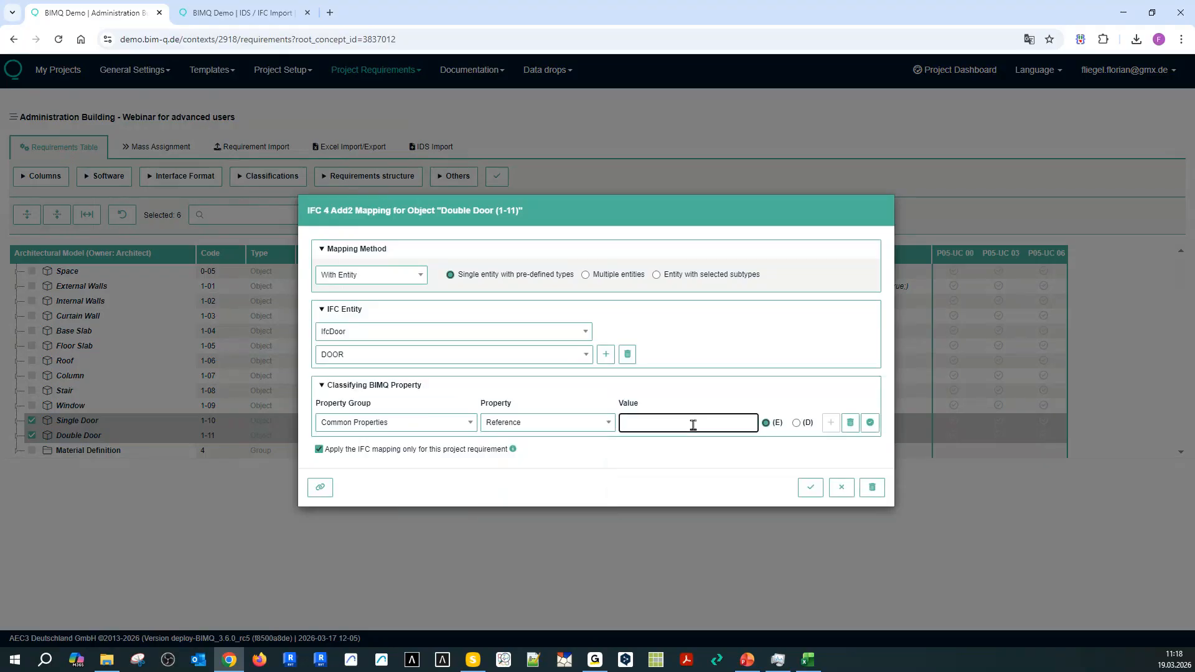
text(Double Door)
click(811, 488)
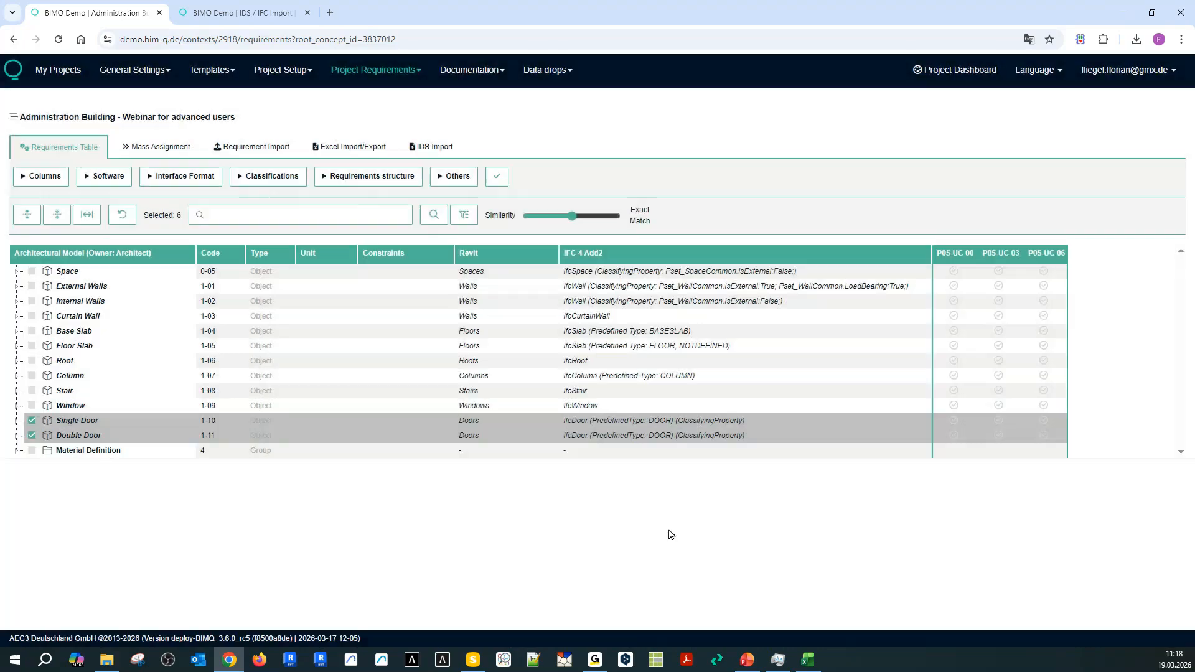
Unmark the Single Door and Double Door rows in the BIMQ requirements table.
click(473, 660)
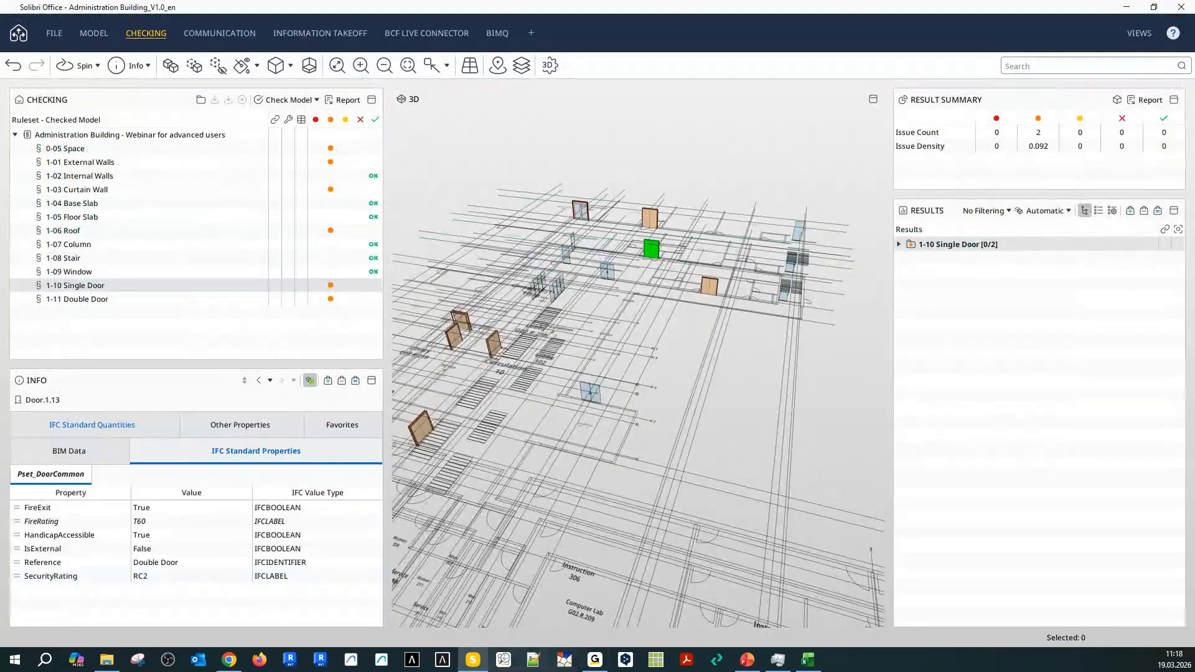
click(229, 659)
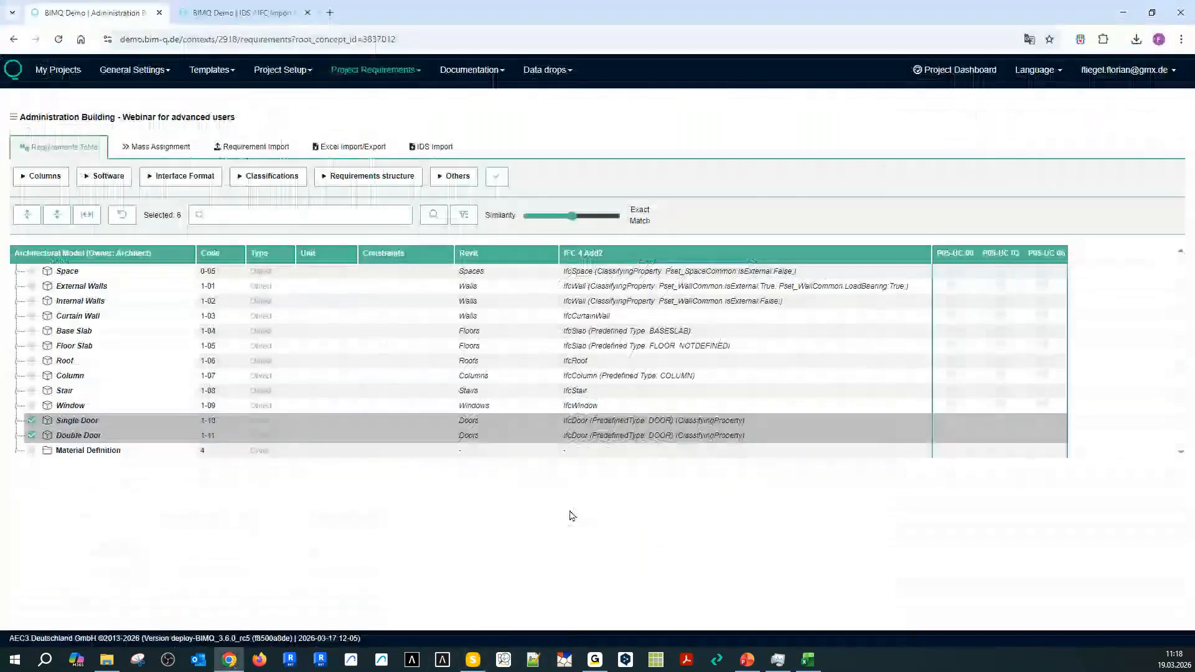
click(31, 436)
click(31, 421)
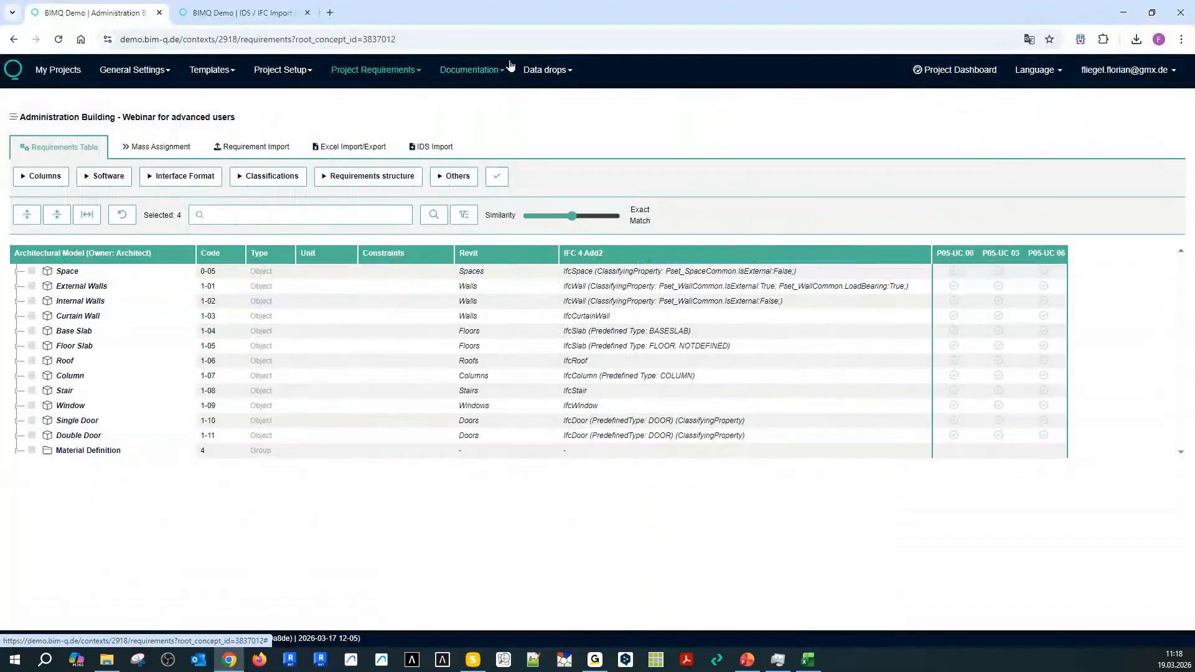
Generate IDS checking rules for IFC 4 Add2, Architect, Coordination Phase (P05), with only the Minimum Requirements use case.
click(470, 70)
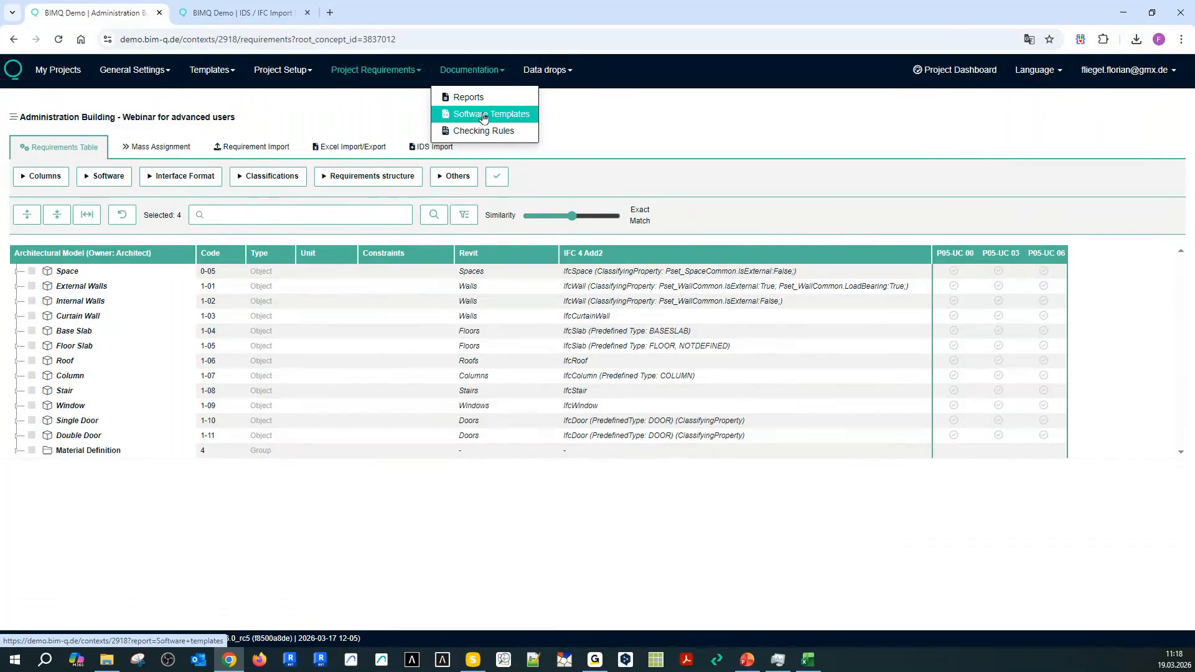
click(493, 131)
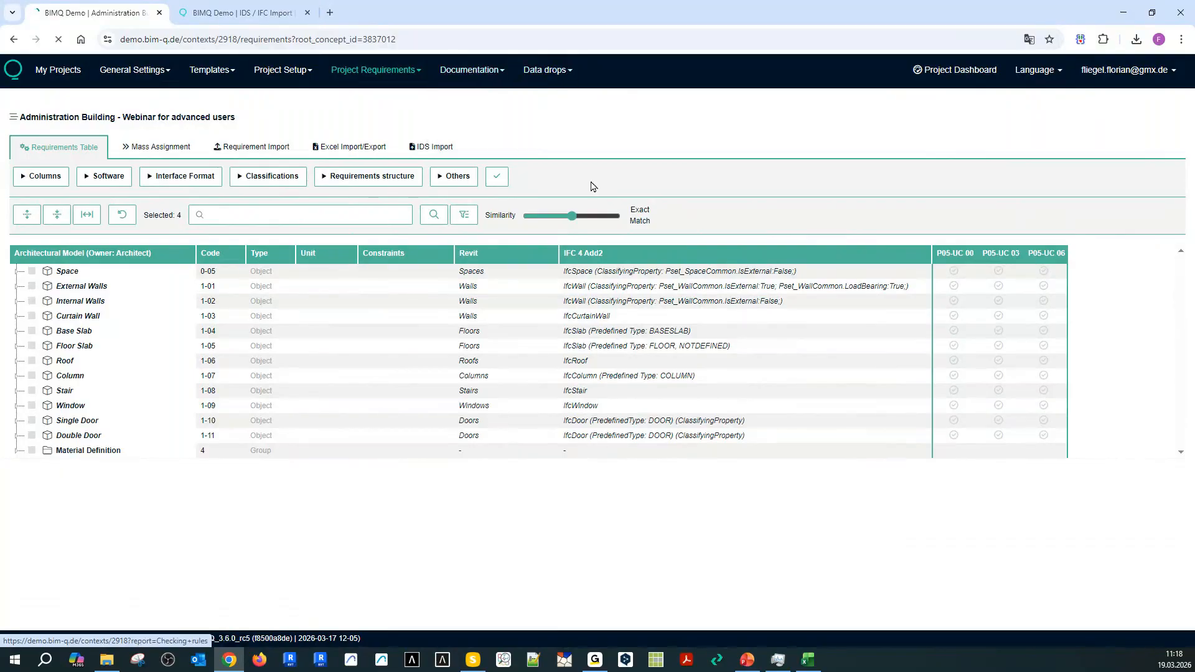
click(93, 237)
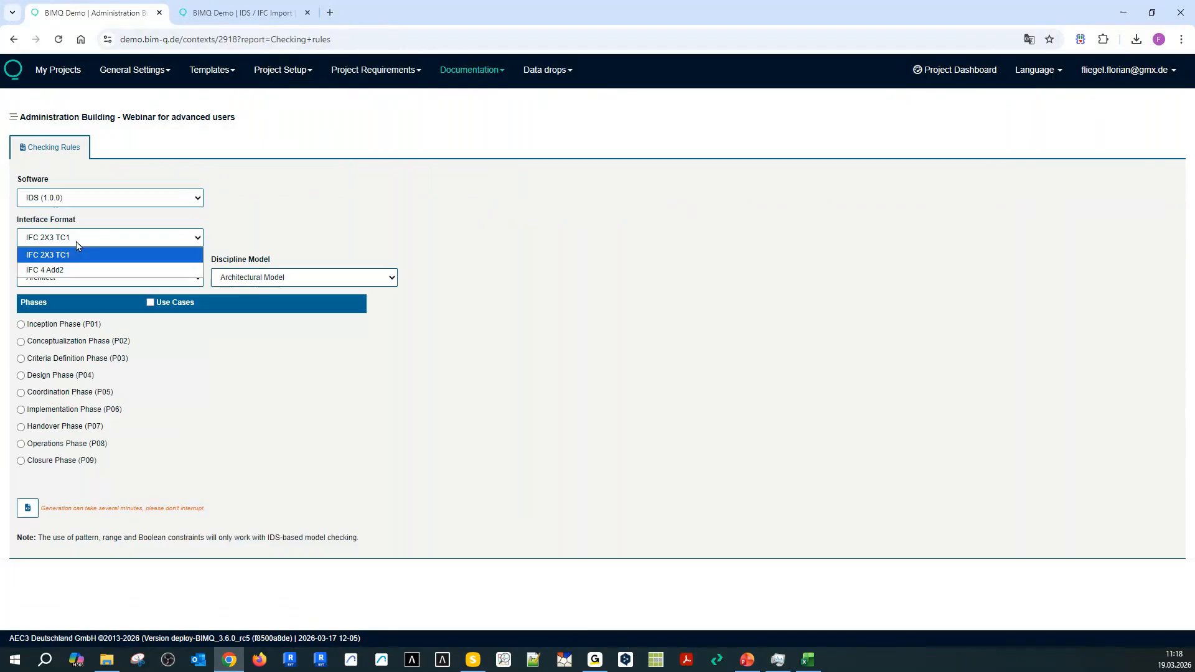
click(56, 268)
click(21, 394)
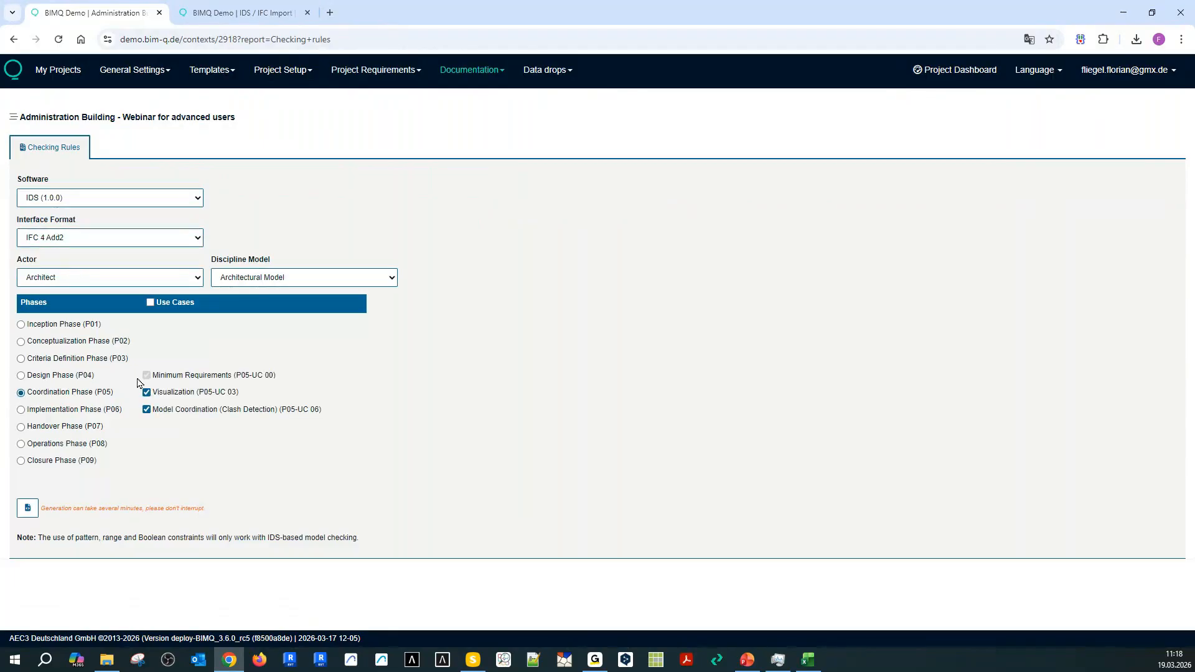
click(150, 302)
click(150, 303)
click(27, 508)
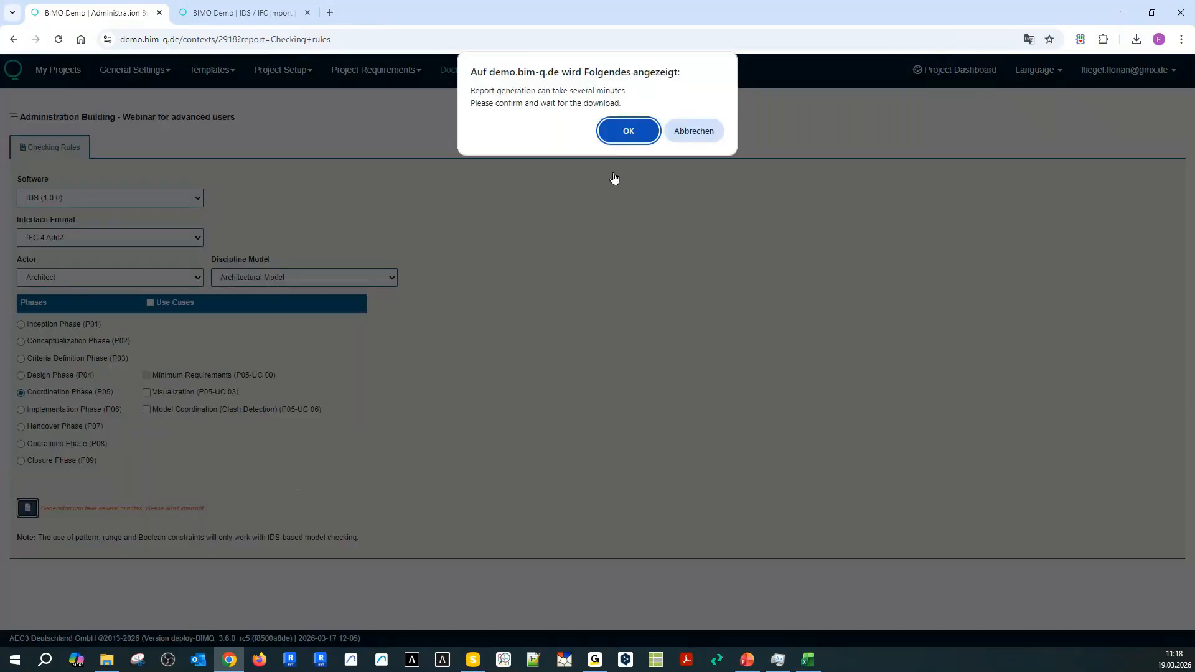
click(616, 133)
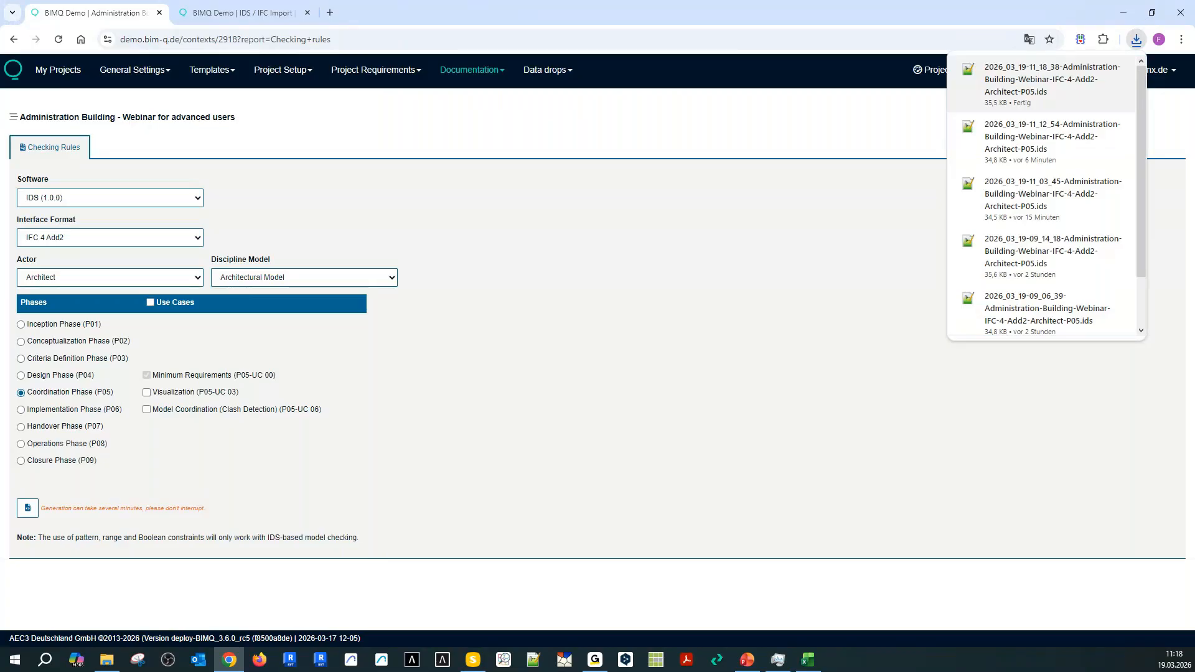
Switch to Solibri and replace the Administration Building - Webinar for advanced users ruleset with the newly generated IDS.
click(470, 661)
click(124, 134)
right_click(136, 133)
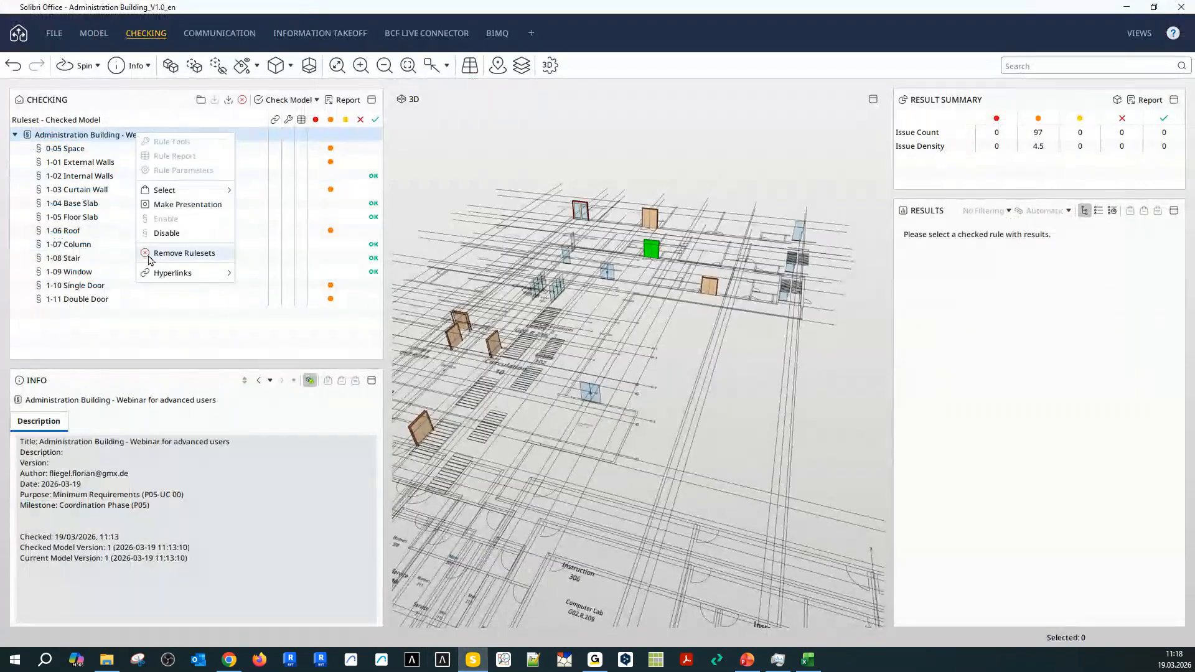
click(149, 252)
click(679, 356)
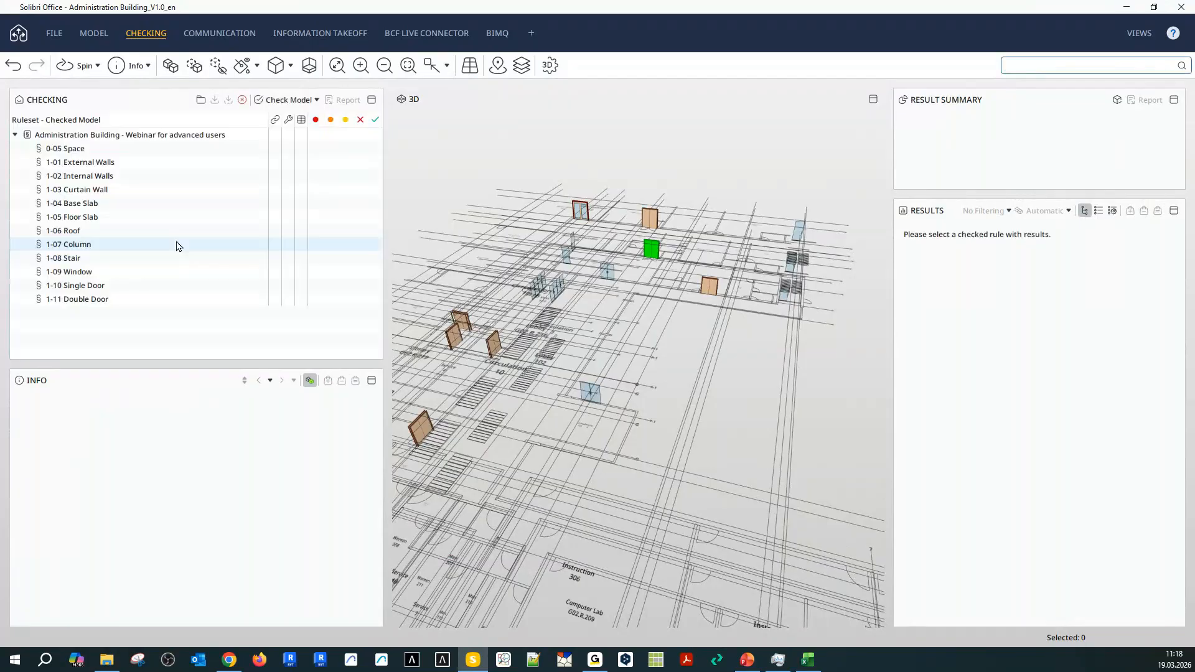
Rerun the check with the whole model shown and review the 1-10 Single Door and 1-11 Double Door results.
click(170, 65)
click(282, 100)
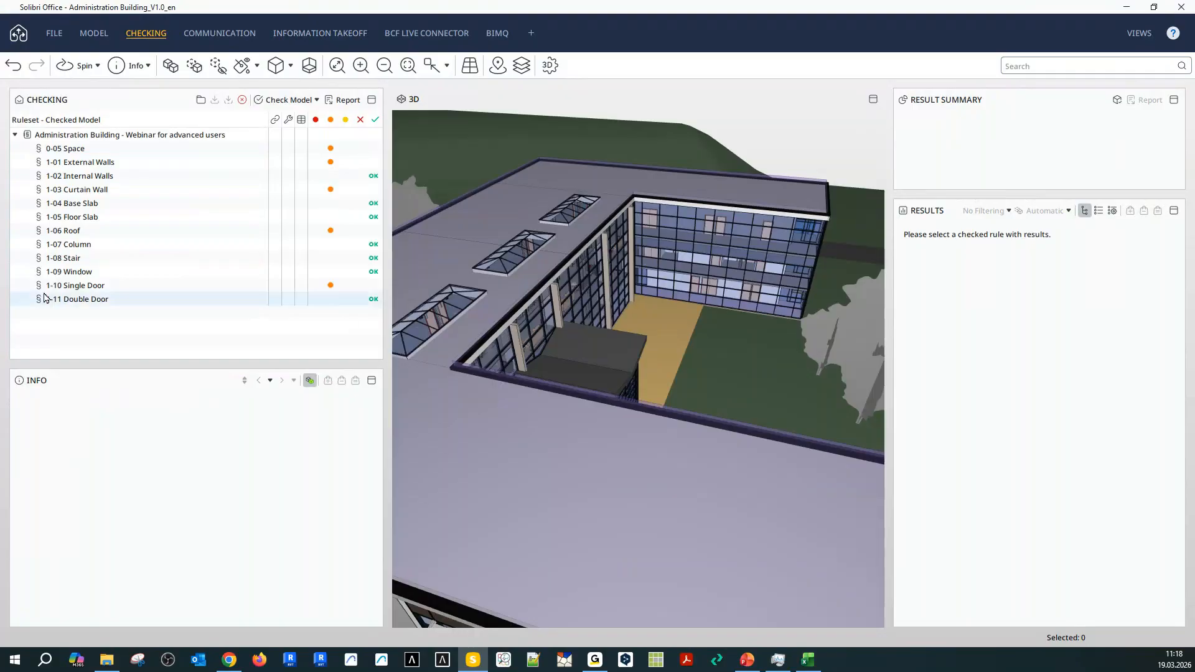
click(187, 285)
click(101, 300)
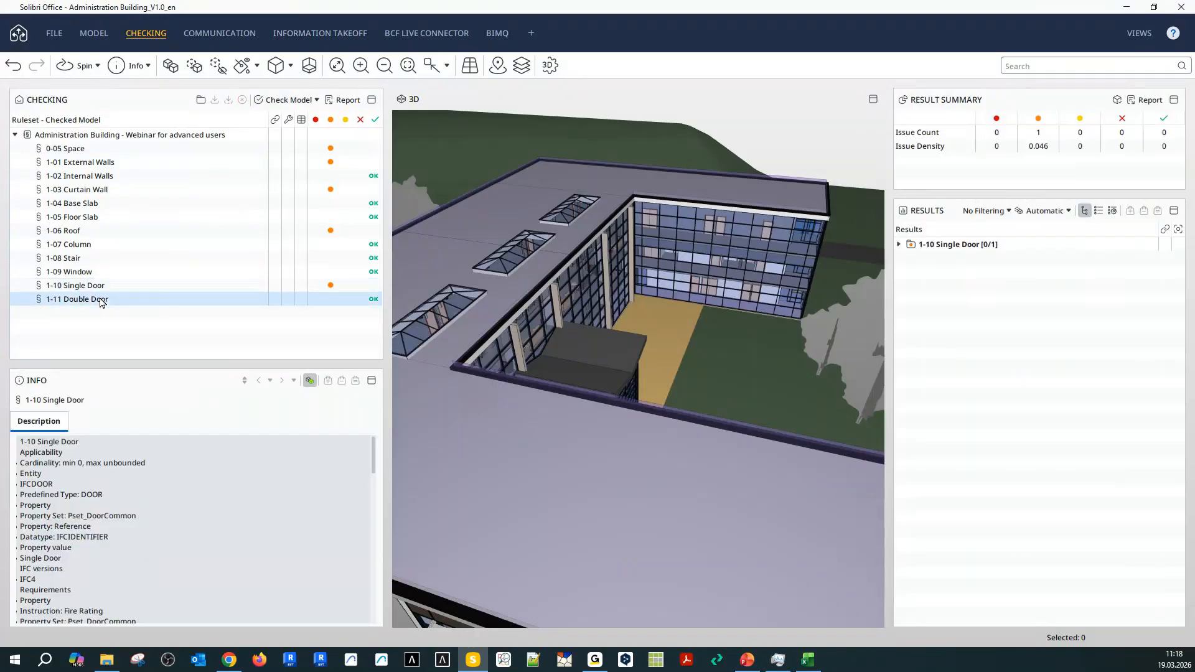
Examine the Fire Rating issue under 1-10 Single Door, reading its description and locating several of the affected doors in the model.
click(86, 288)
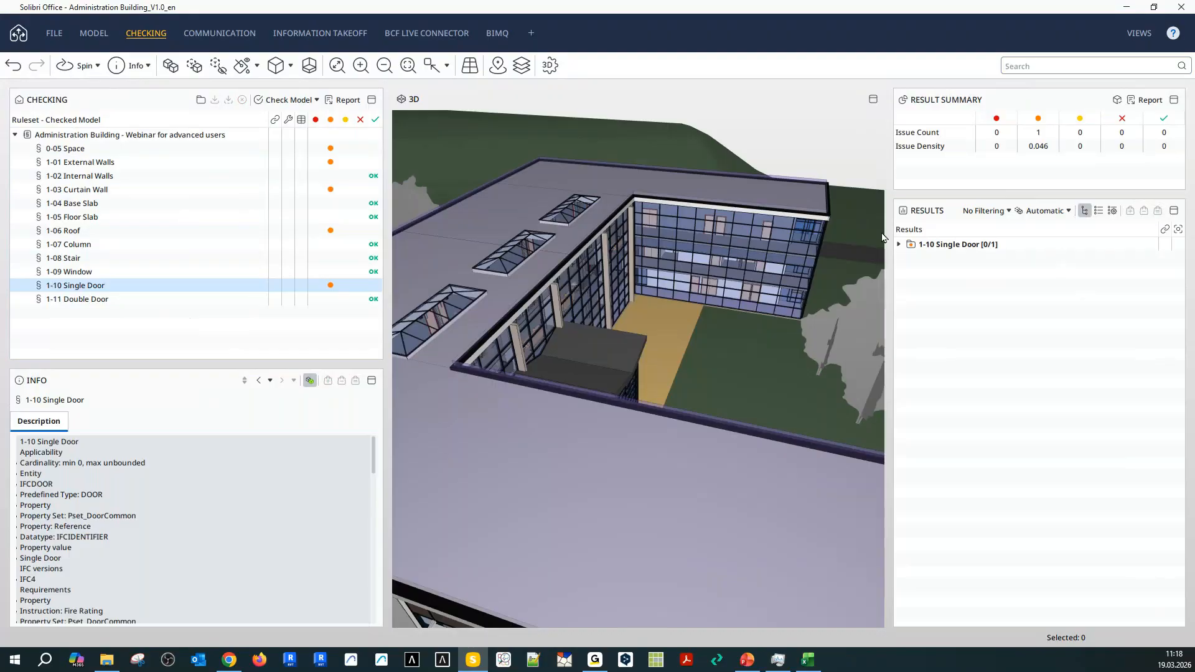
click(898, 244)
click(910, 259)
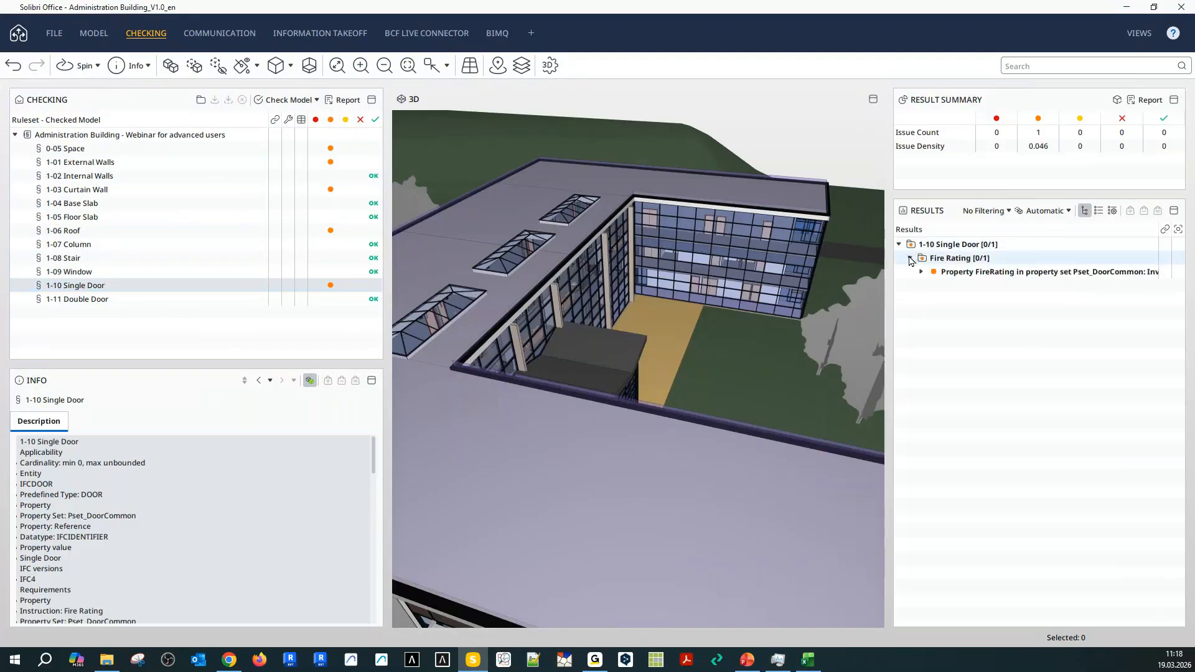
click(930, 260)
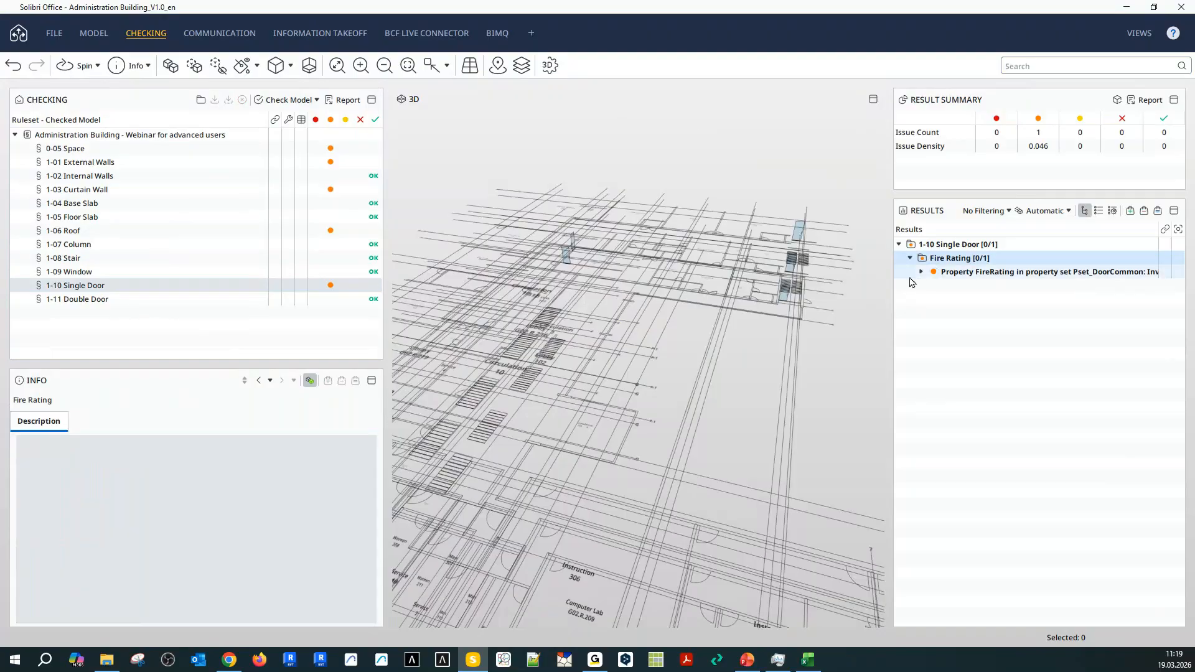
click(921, 271)
click(959, 285)
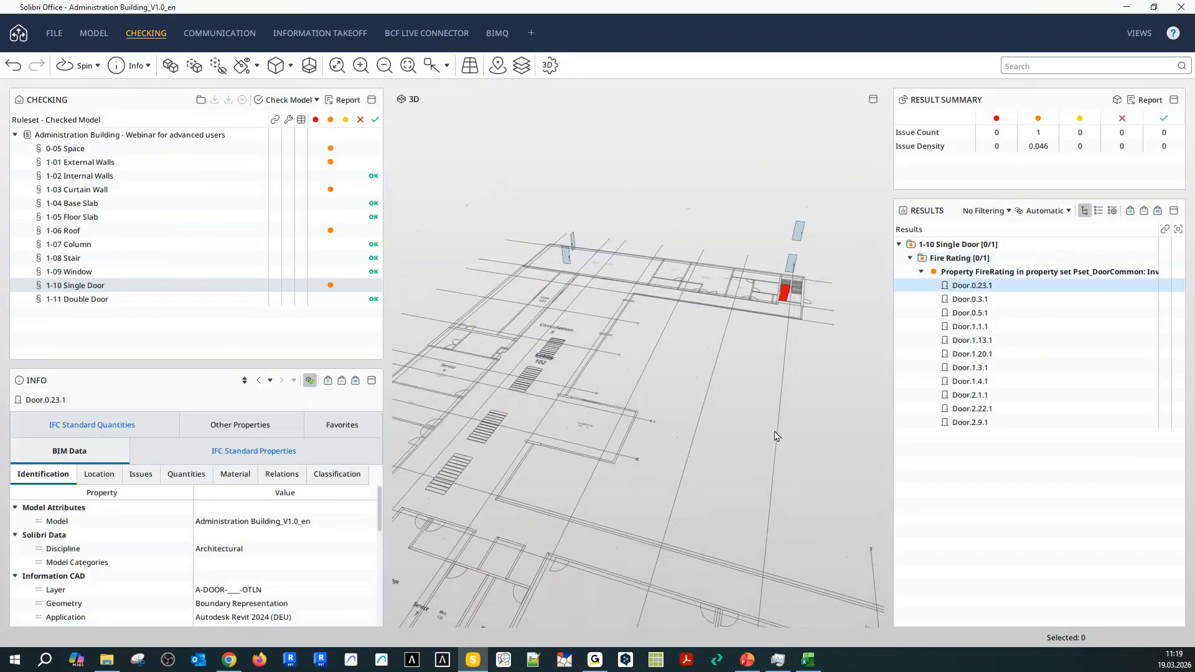
click(992, 273)
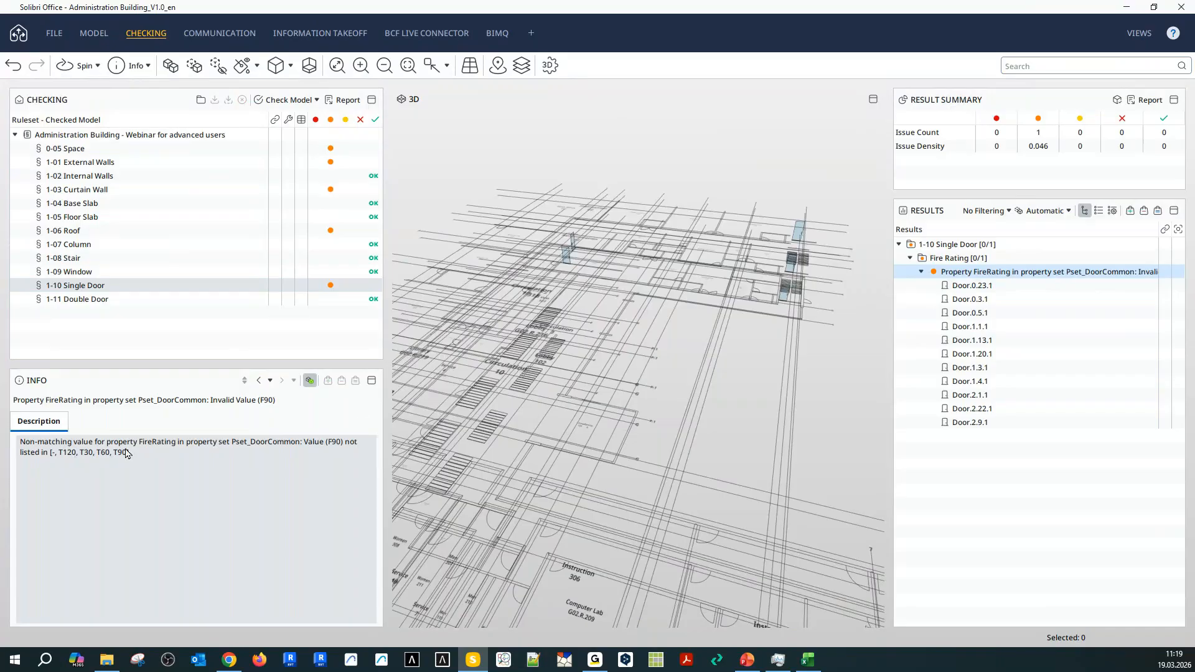
click(942, 286)
click(960, 313)
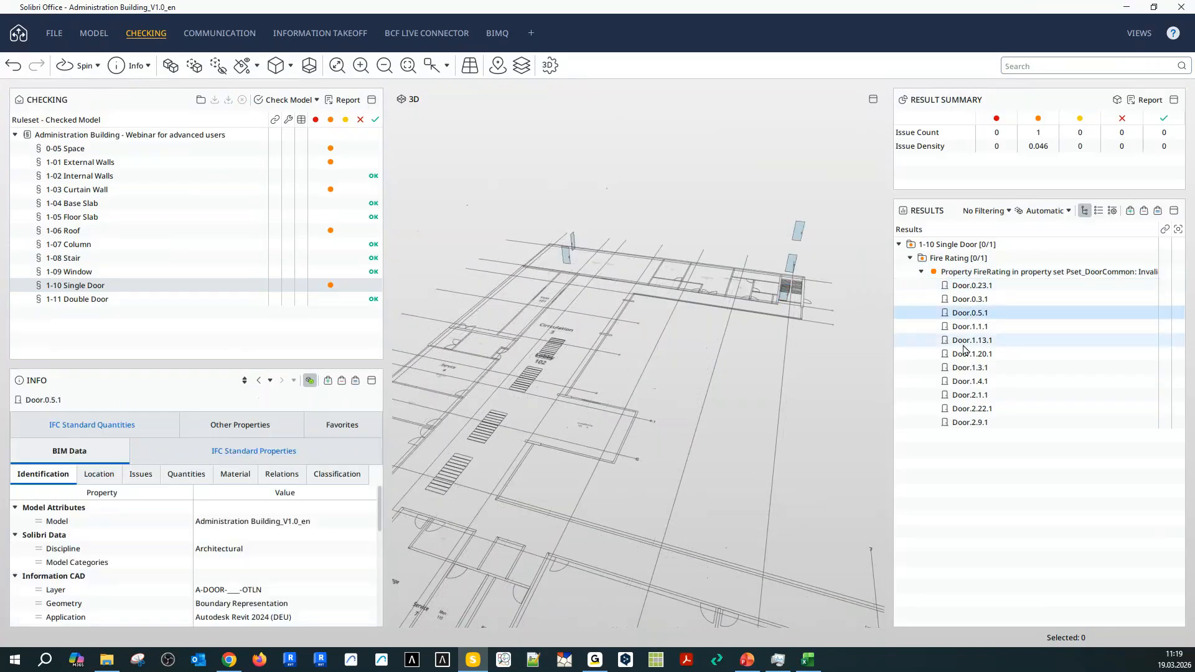
click(964, 353)
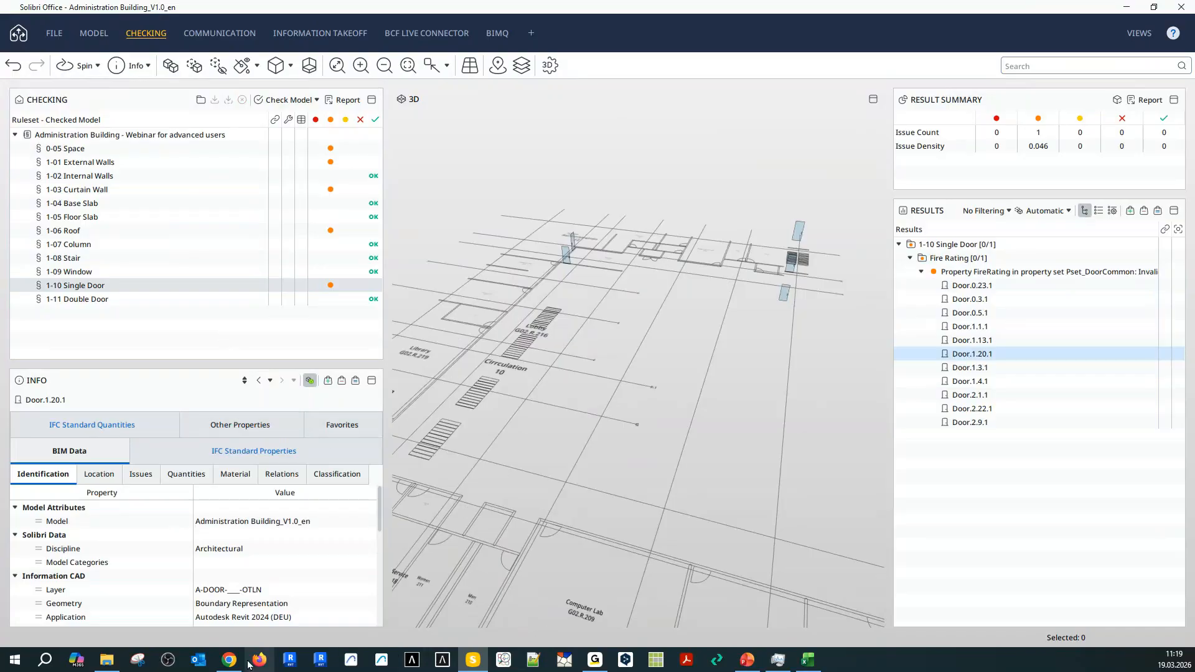
Switch to BIMQ in Chrome, open the Architectural Model requirements and expand Material Definition down to Reinforced Concrete's concrete properties and base quantities.
mouse_move(228, 661)
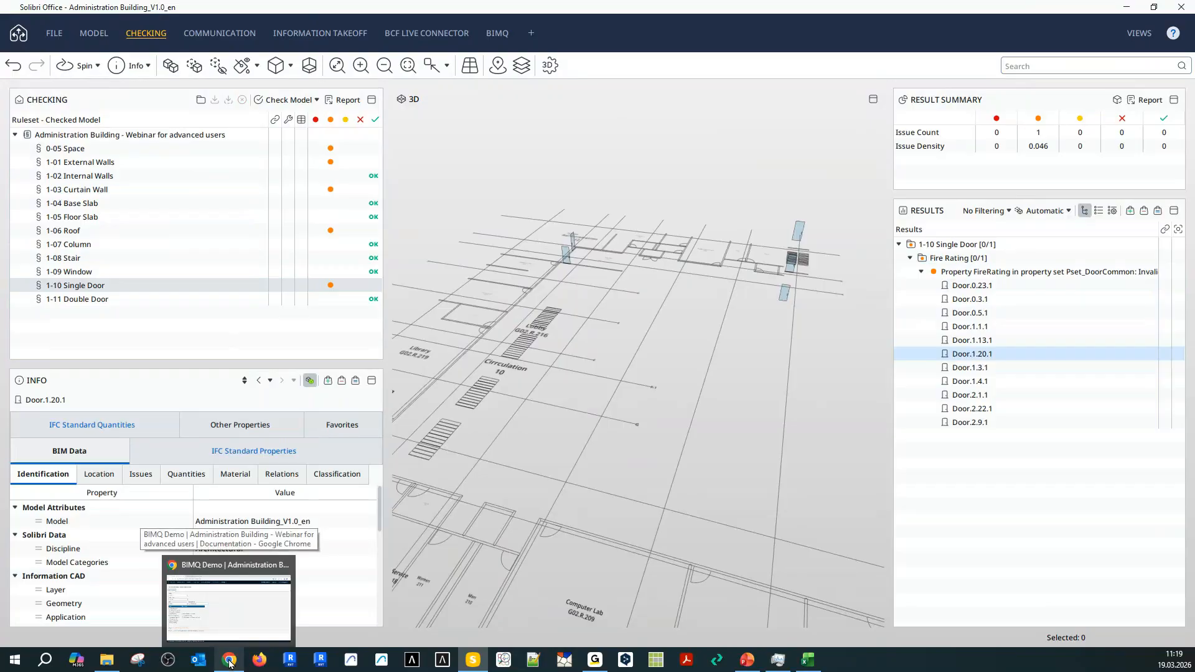
click(229, 661)
mouse_move(373, 69)
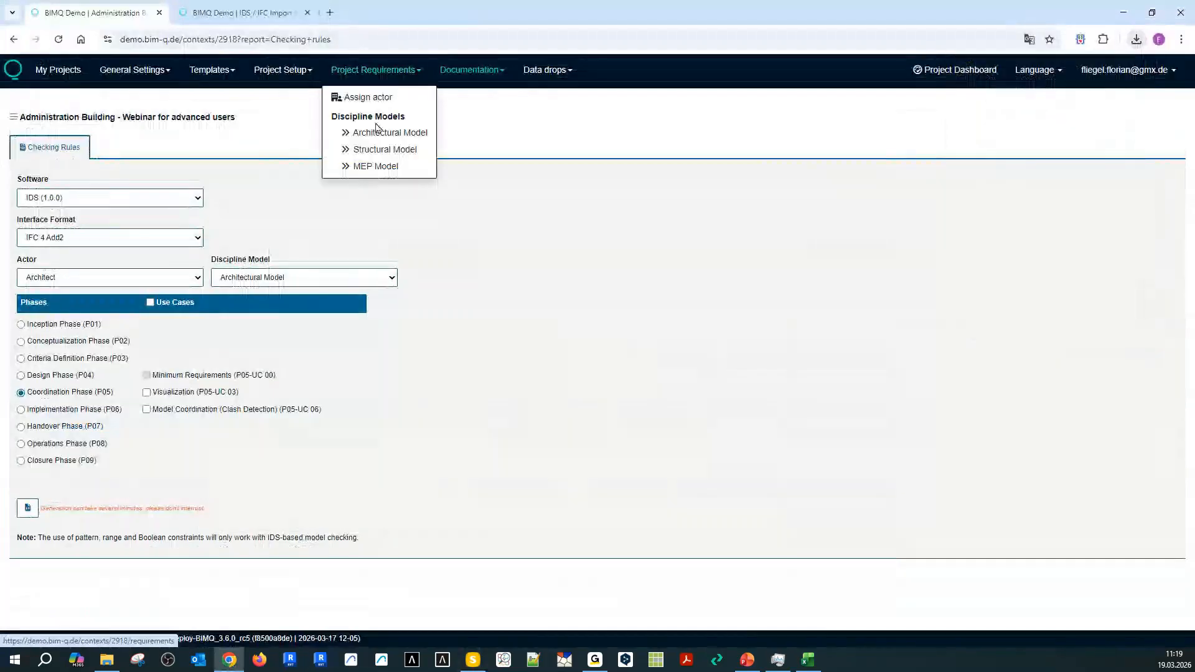
click(380, 133)
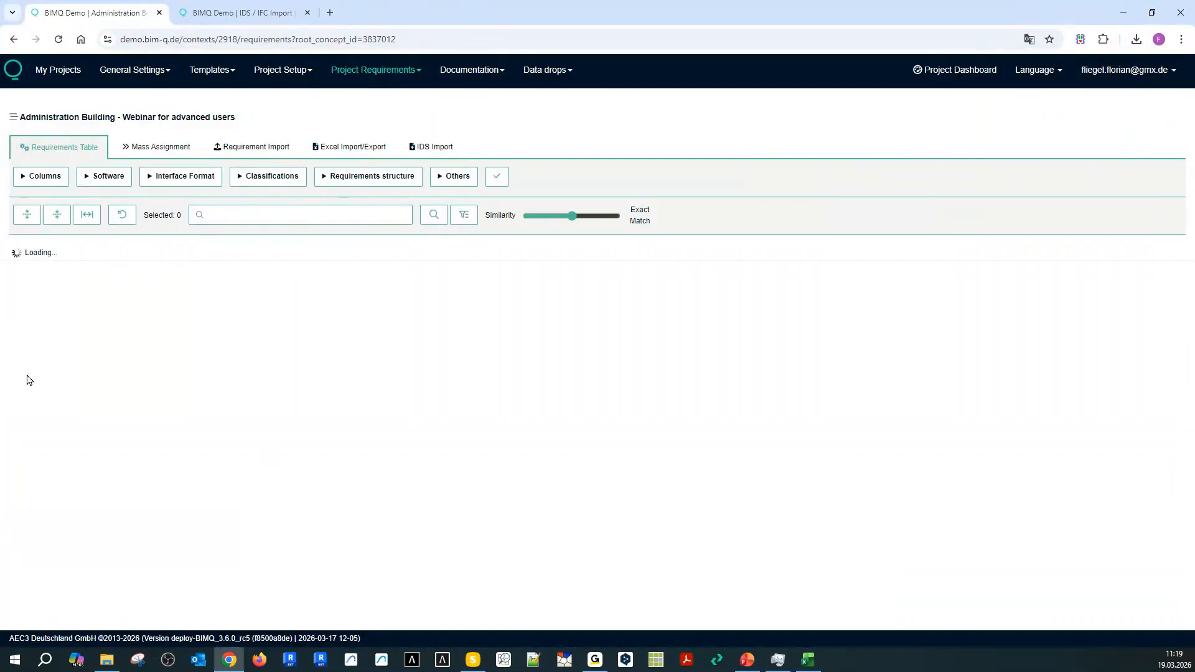
click(17, 450)
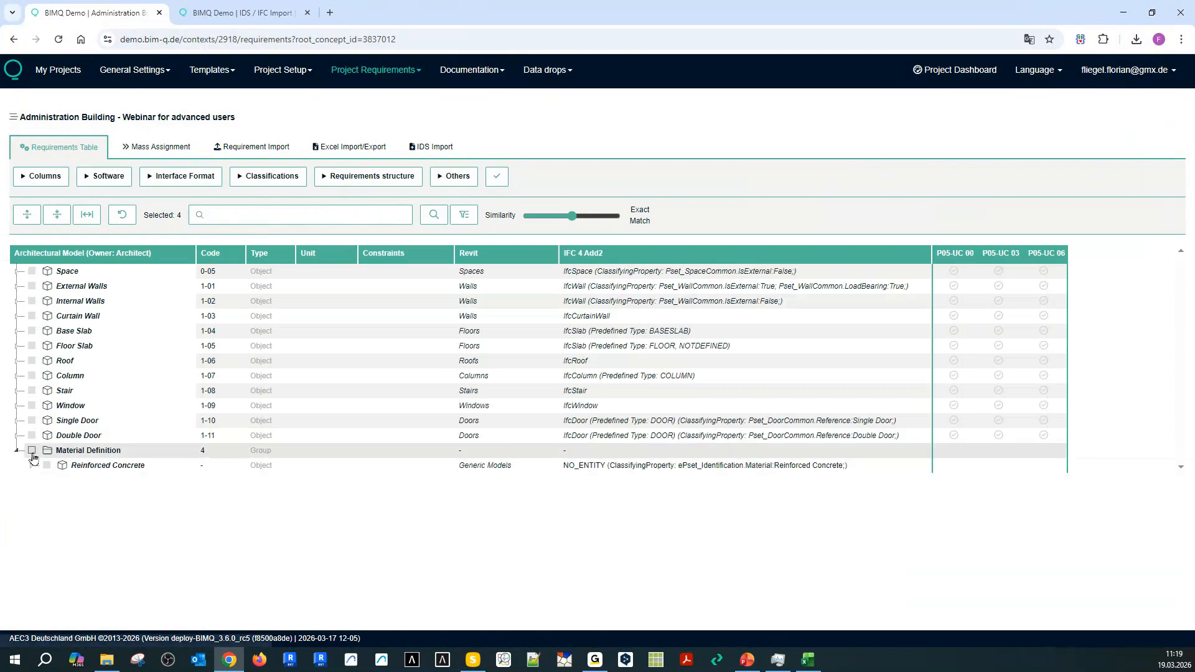
click(31, 466)
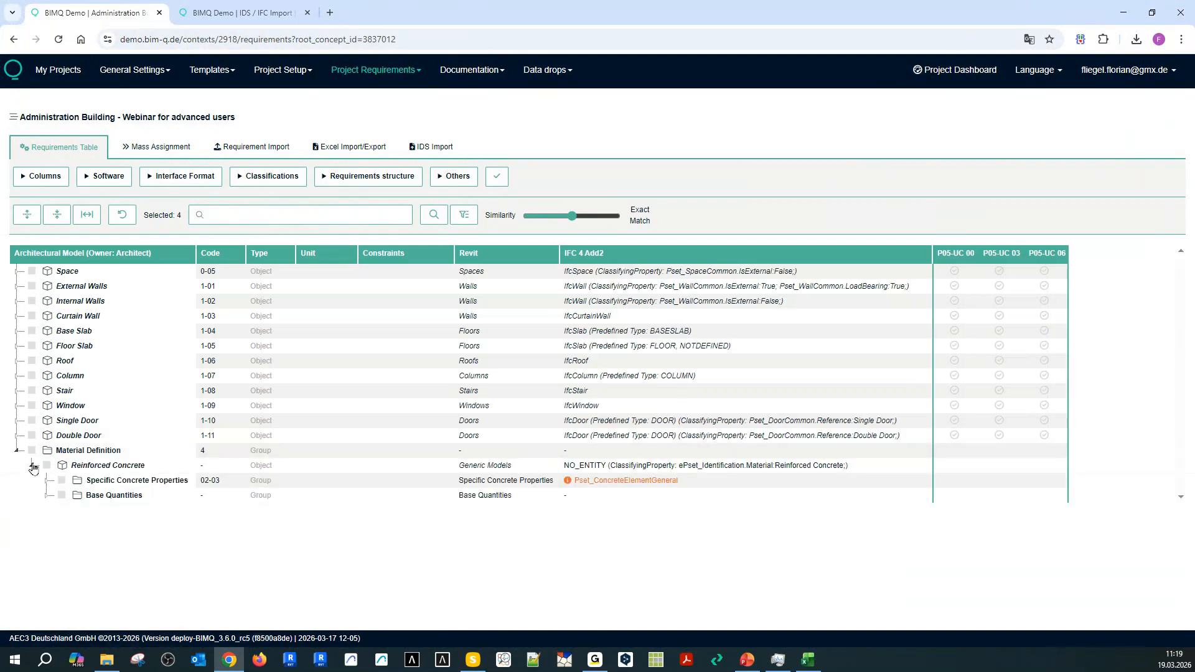
click(47, 480)
click(47, 525)
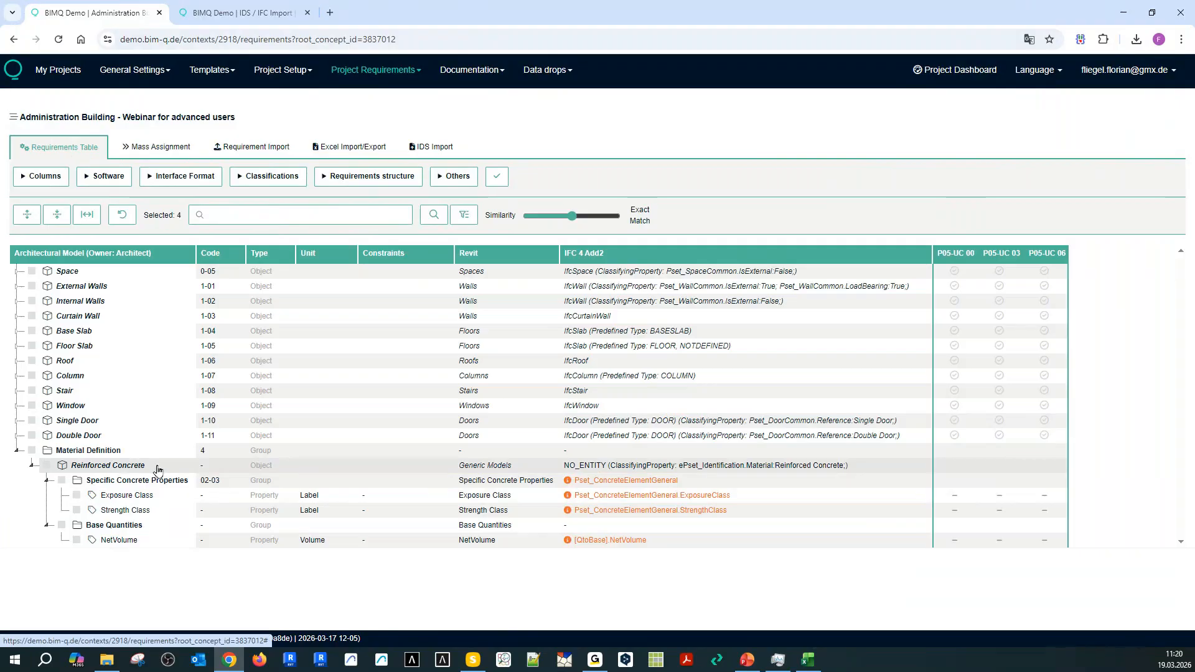
Review the IFC 4 Add2 mapping of Reinforced Concrete and save it with the Without Entity method and Identification Material as classifying property.
click(574, 464)
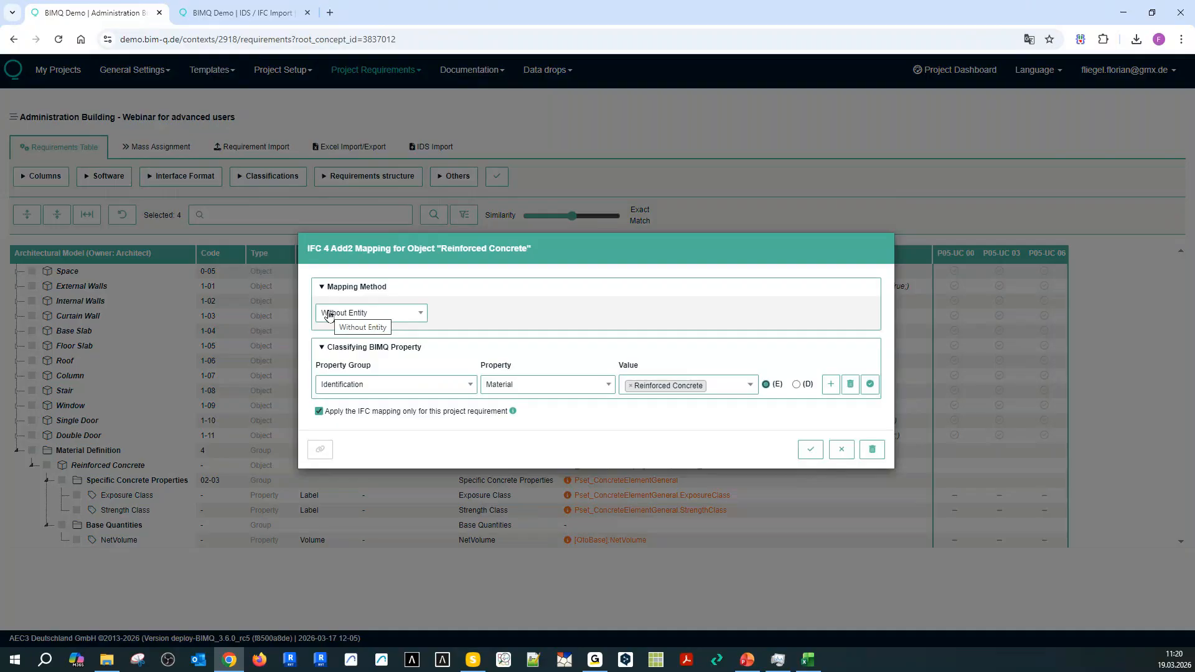
click(330, 314)
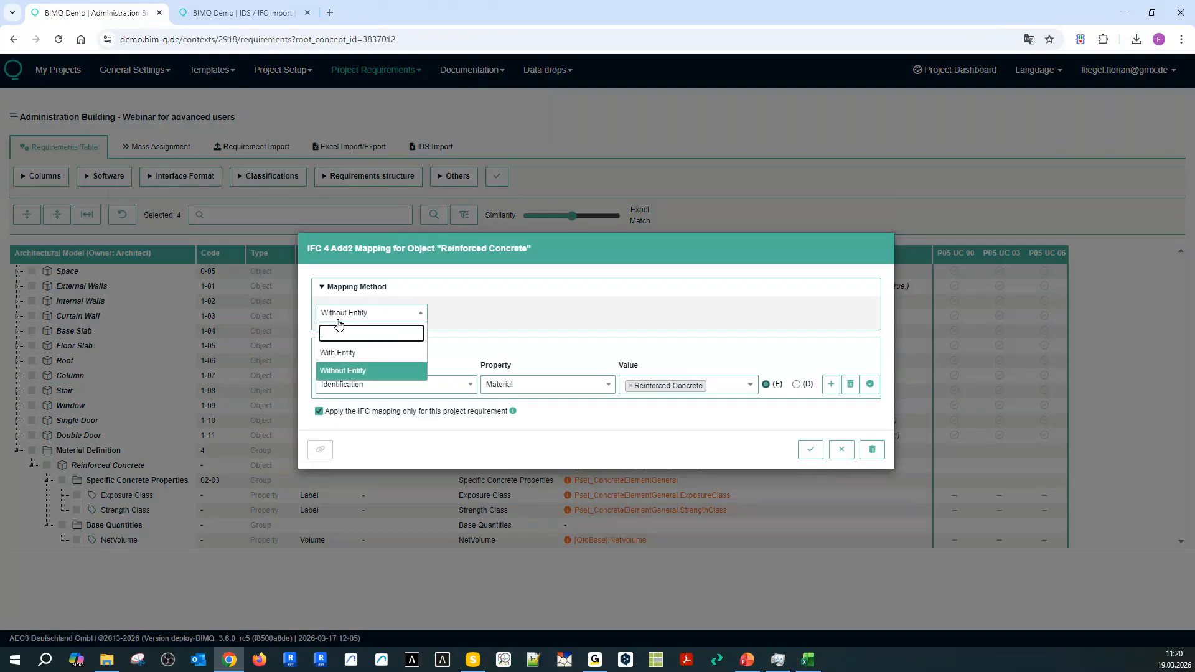
click(345, 371)
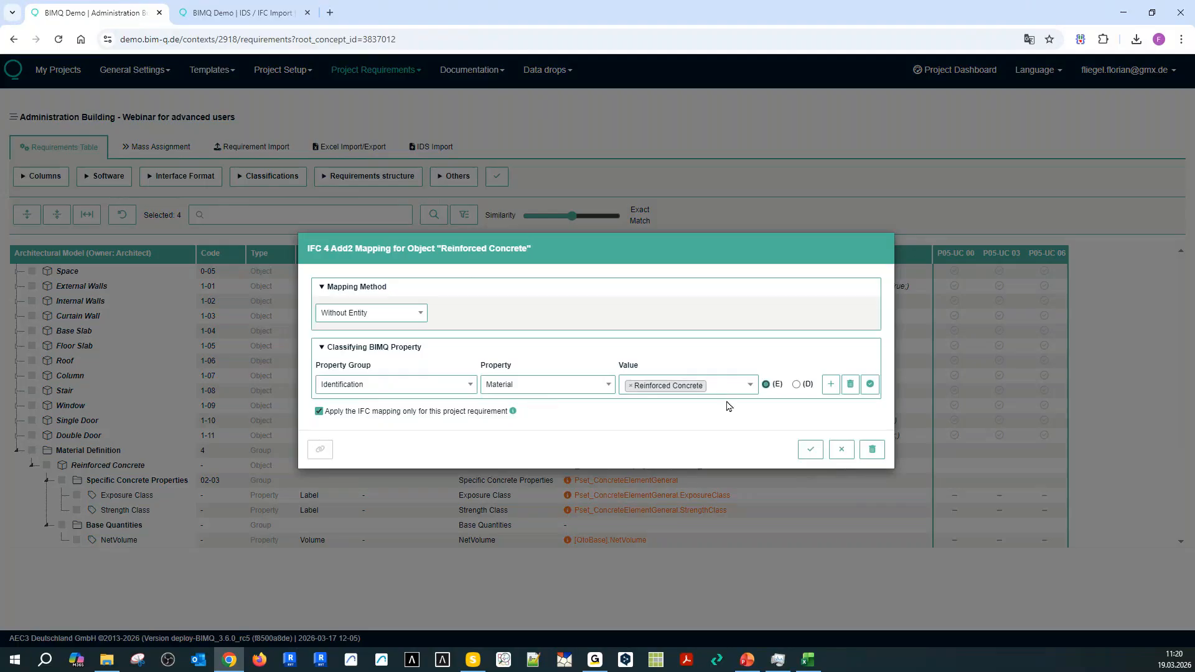
click(810, 449)
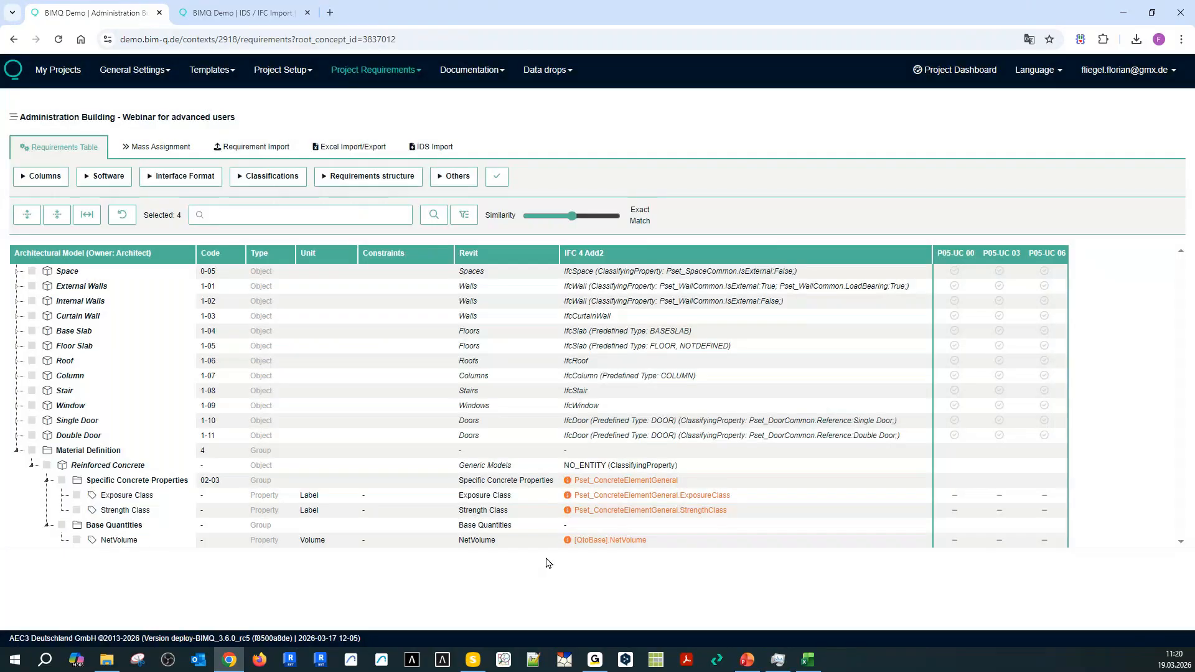
Switch to Solibri, show the whole model and inspect the ePset_Identification properties of the large exterior wall.
click(473, 660)
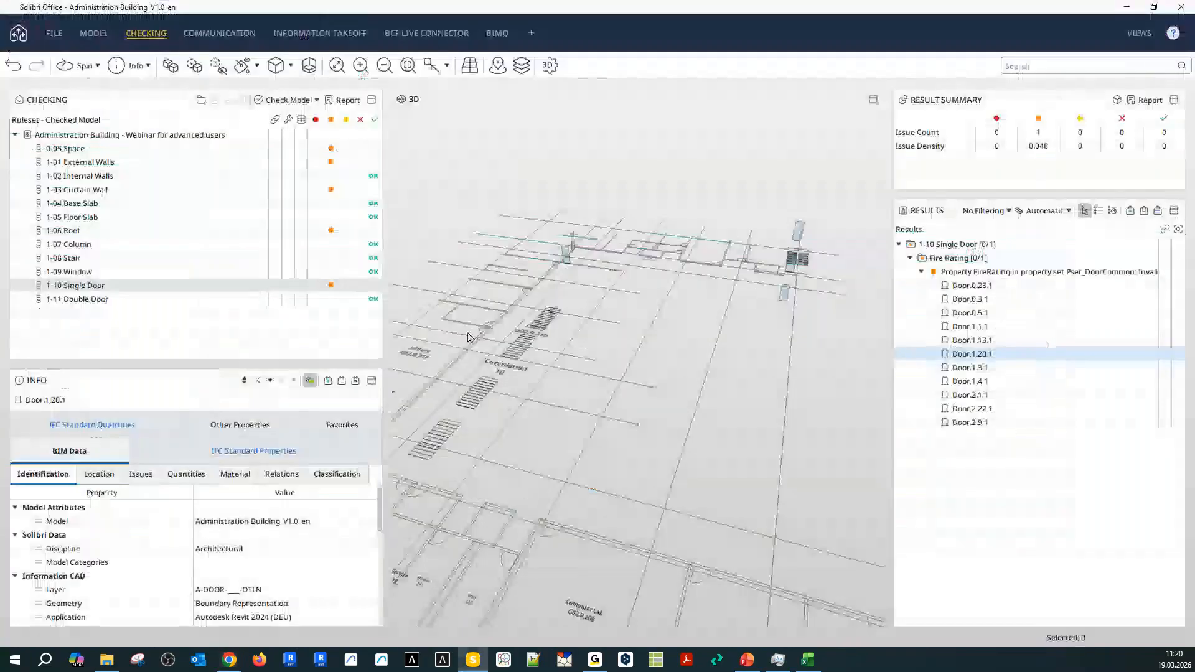
click(171, 66)
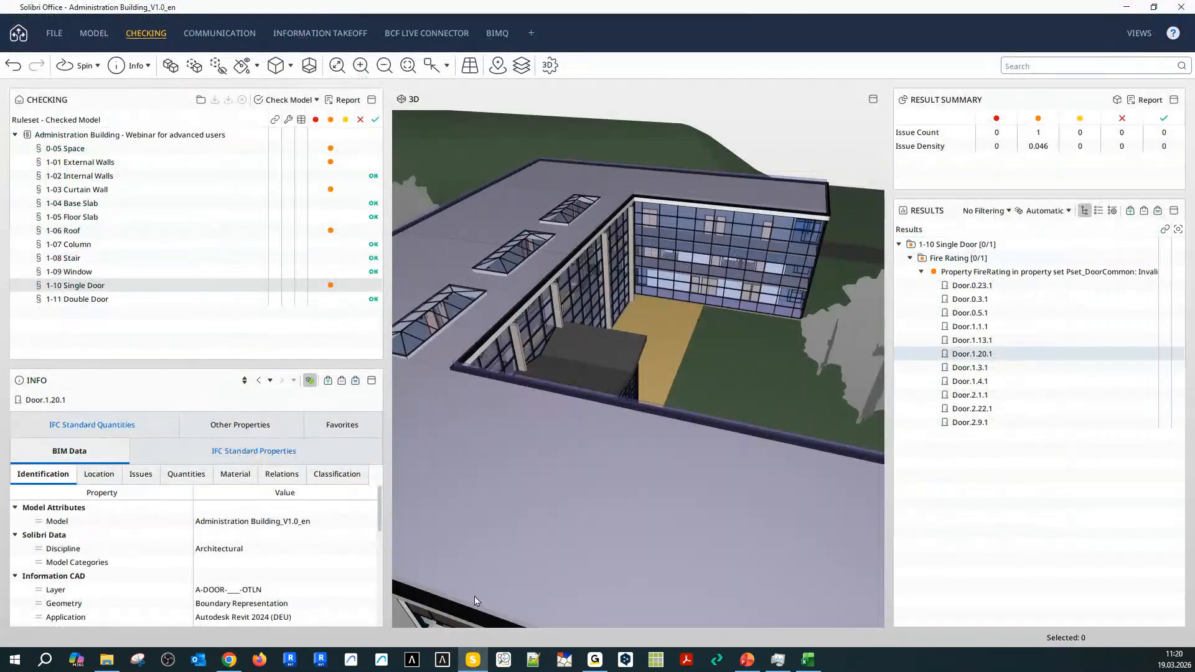
click(487, 551)
middle_drag(525, 603, 647, 394)
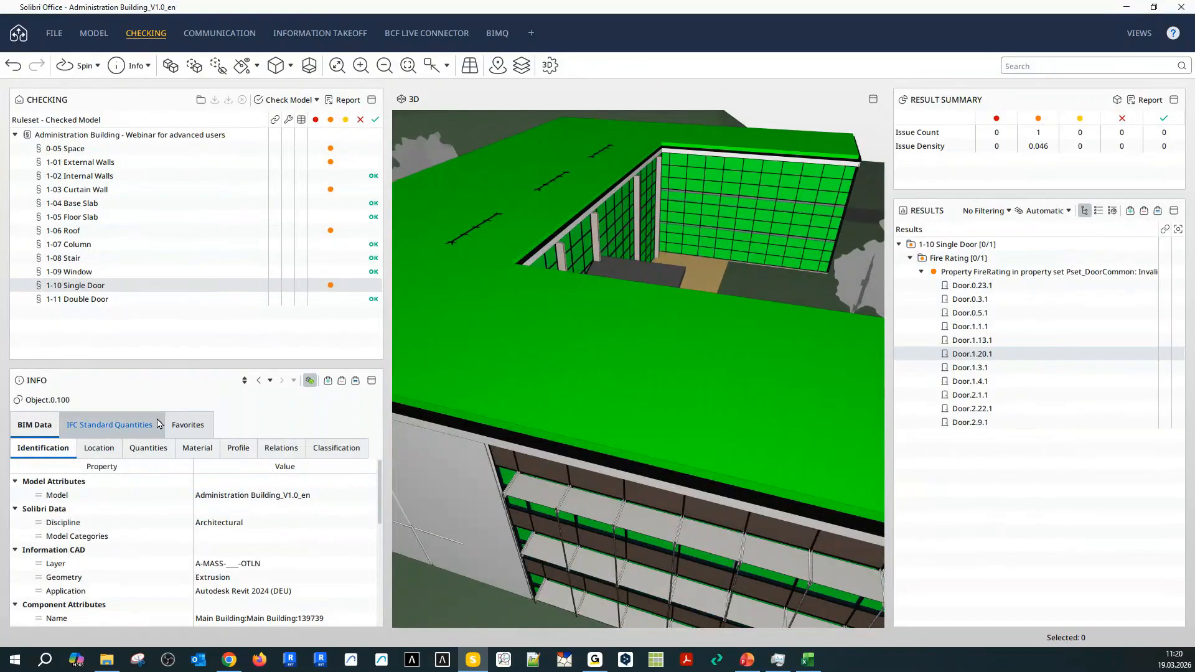
click(519, 586)
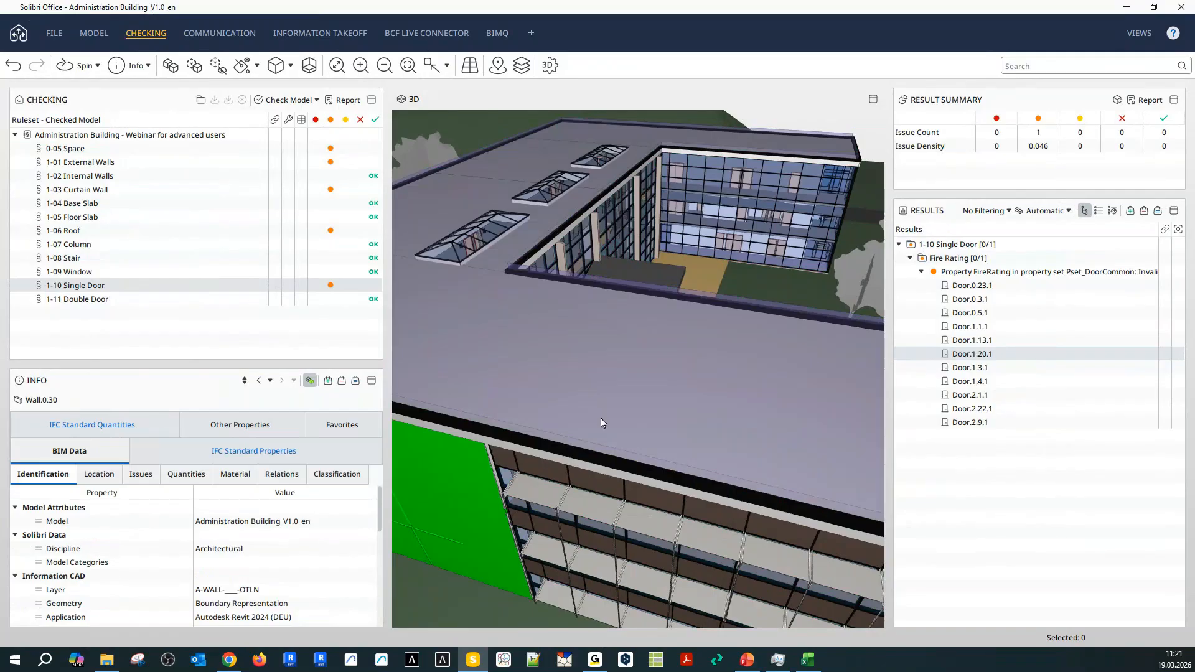
middle_drag(569, 478, 716, 333)
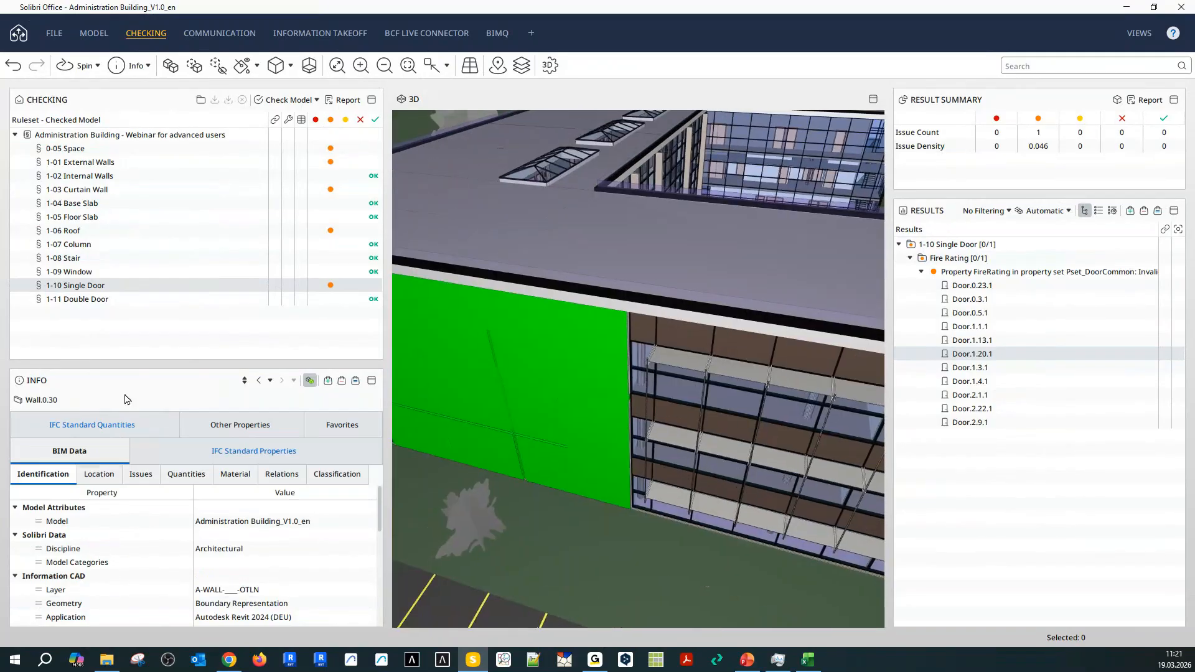
click(239, 433)
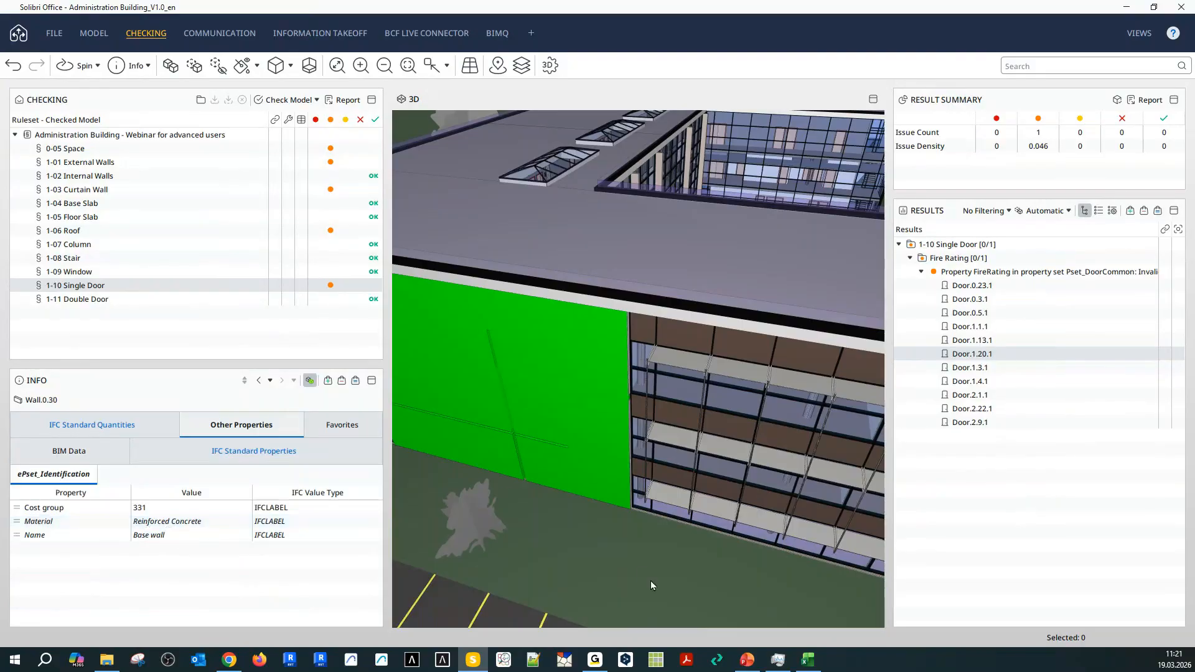
drag(651, 585, 541, 412)
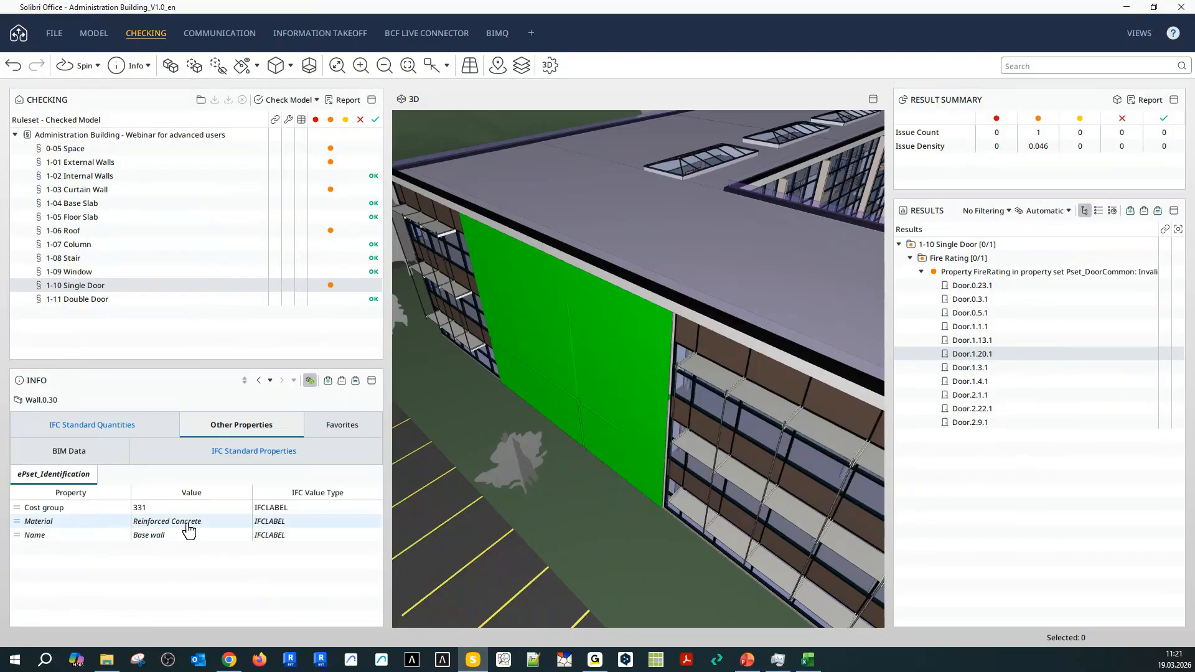
drag(608, 503, 685, 445)
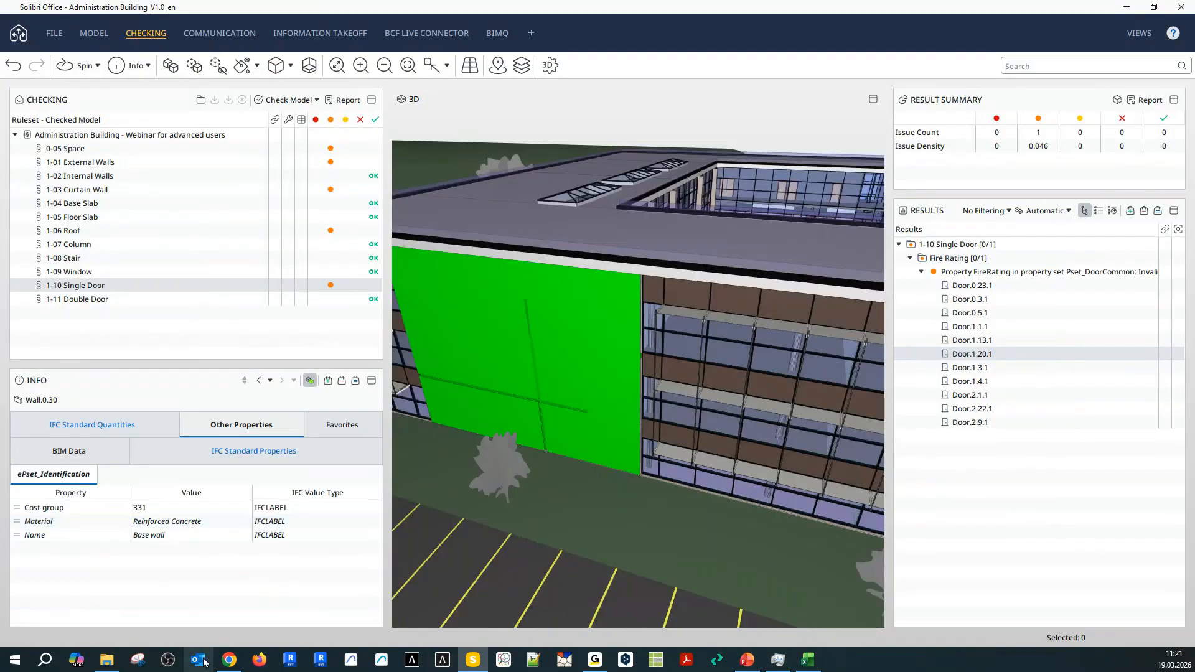
Return to BIMQ and require Exposure Class, Strength Class and NetVolume of Reinforced Concrete from use case P05-UC 00.
click(229, 660)
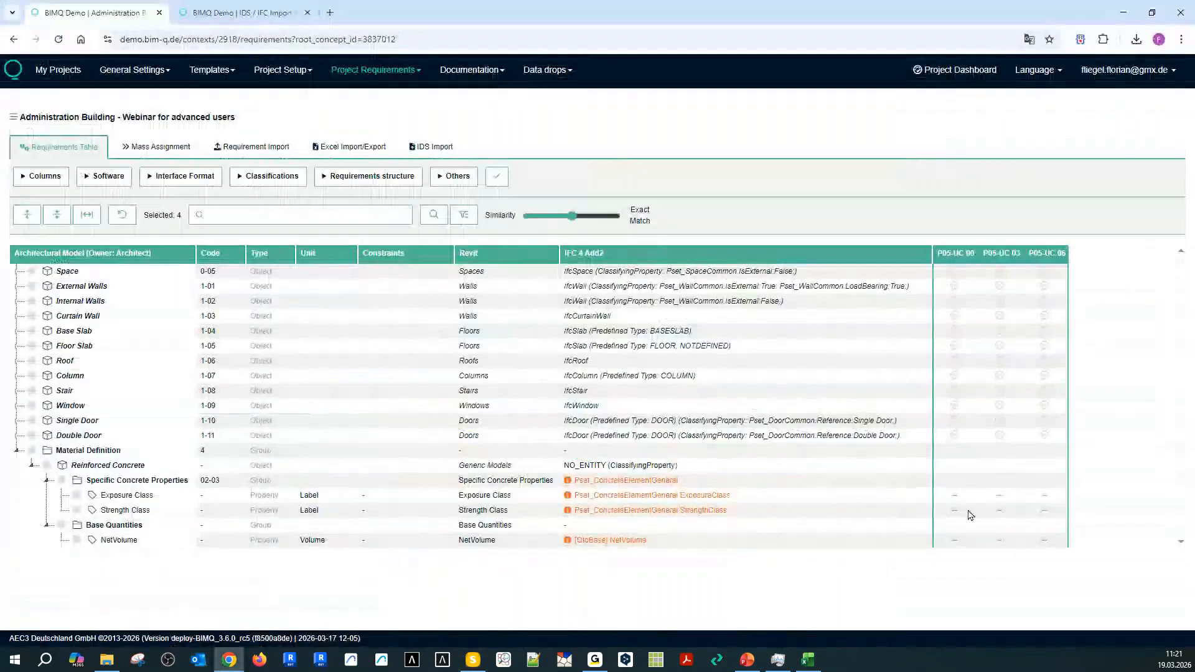
click(955, 495)
click(954, 509)
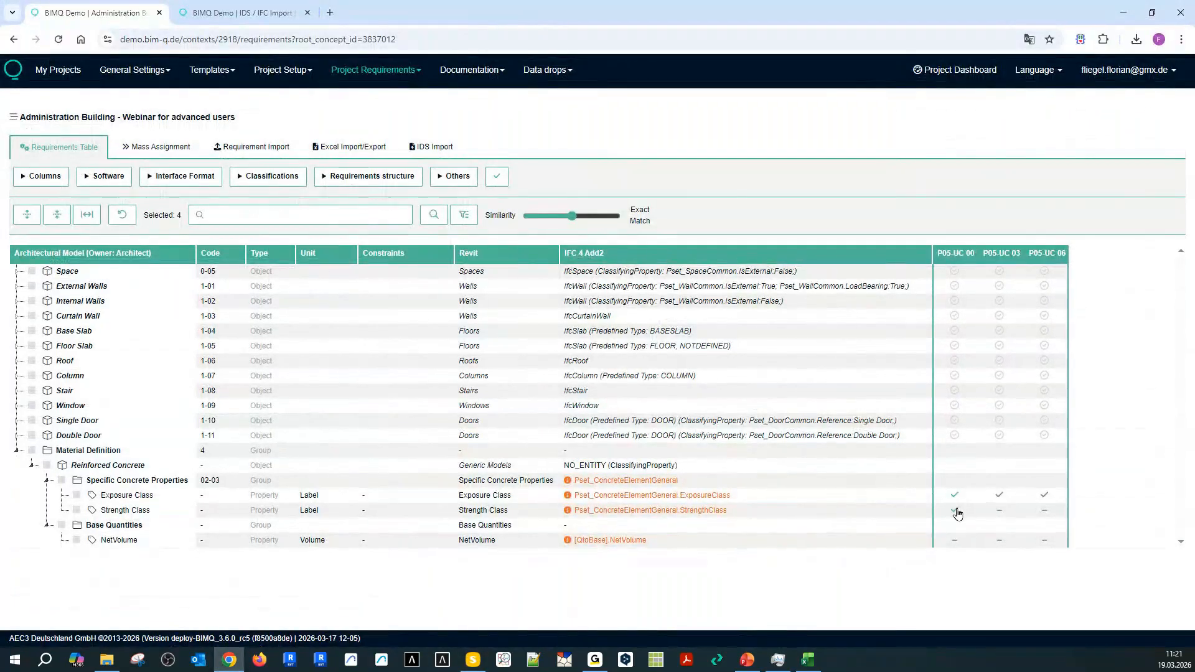
click(954, 540)
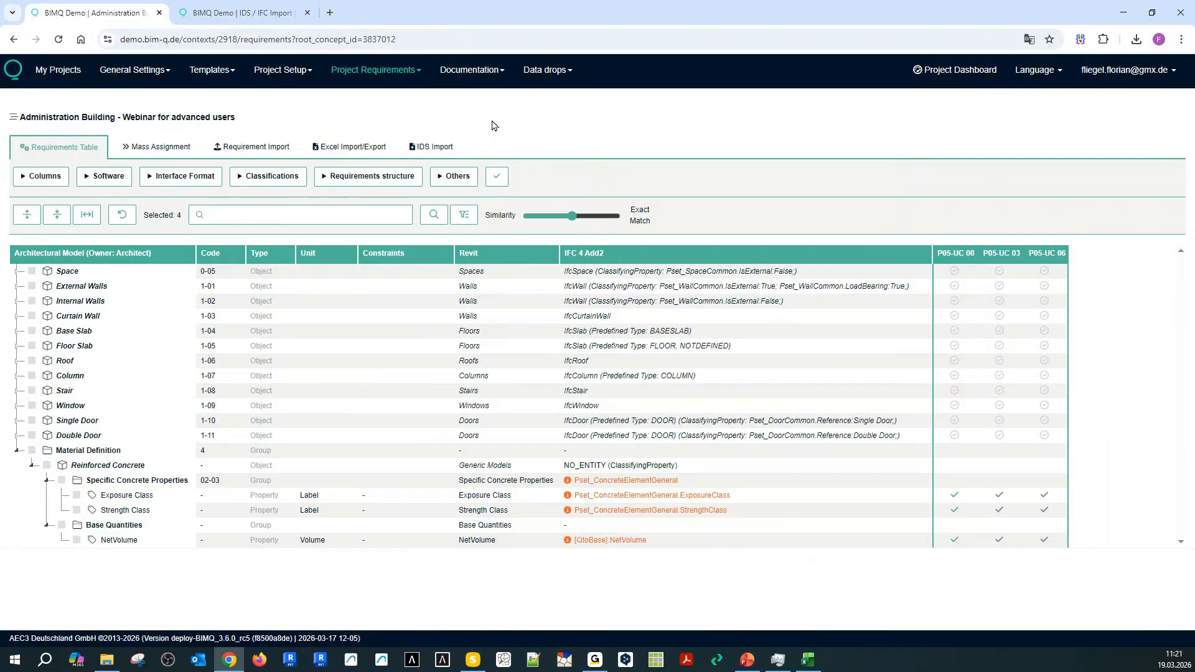
Generate IDS checking rules for IFC 4 Add2, Architect, Coordination Phase (P05), with only the Minimum Requirements use case.
click(444, 74)
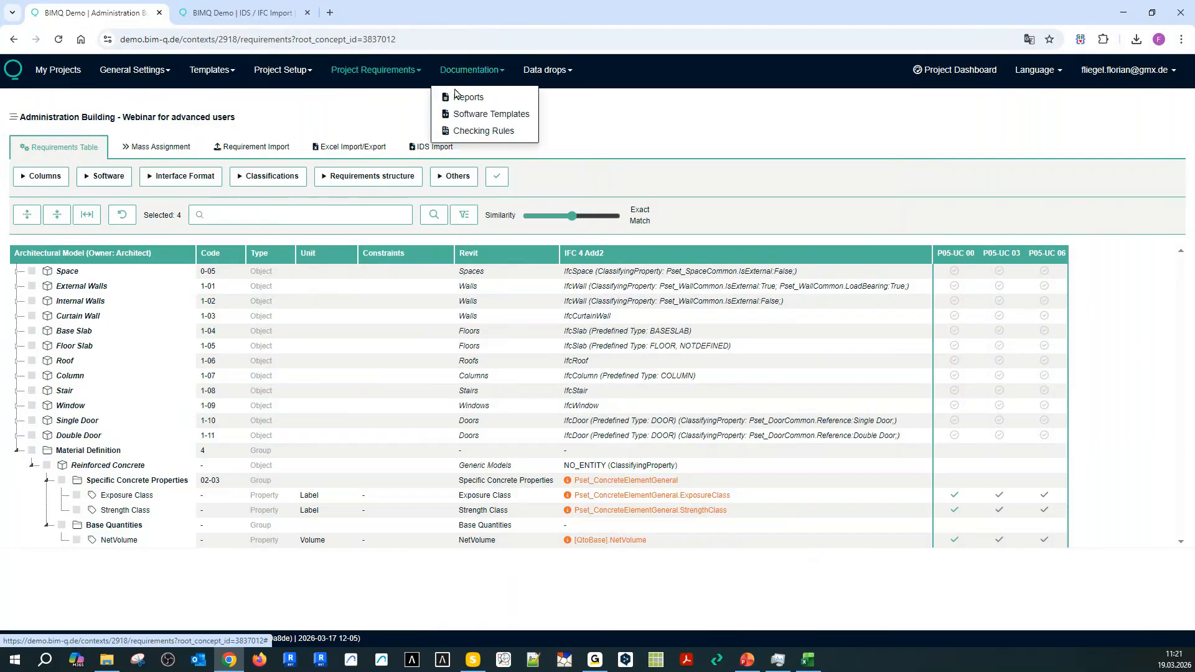
click(471, 131)
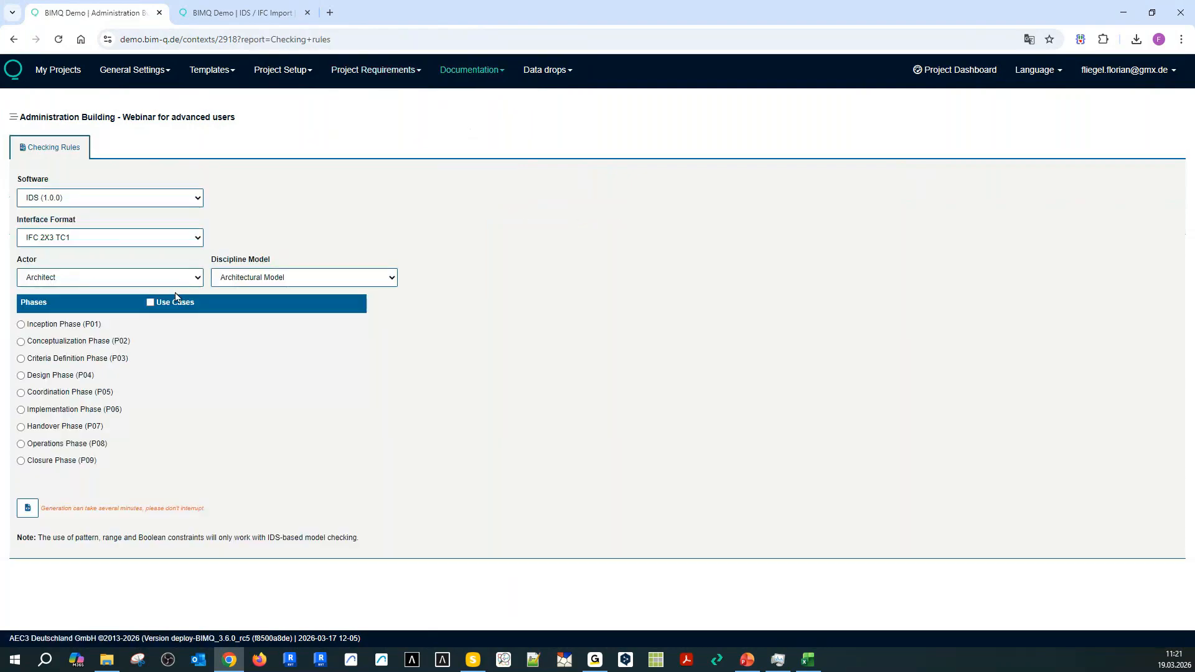
click(93, 237)
click(69, 269)
click(21, 392)
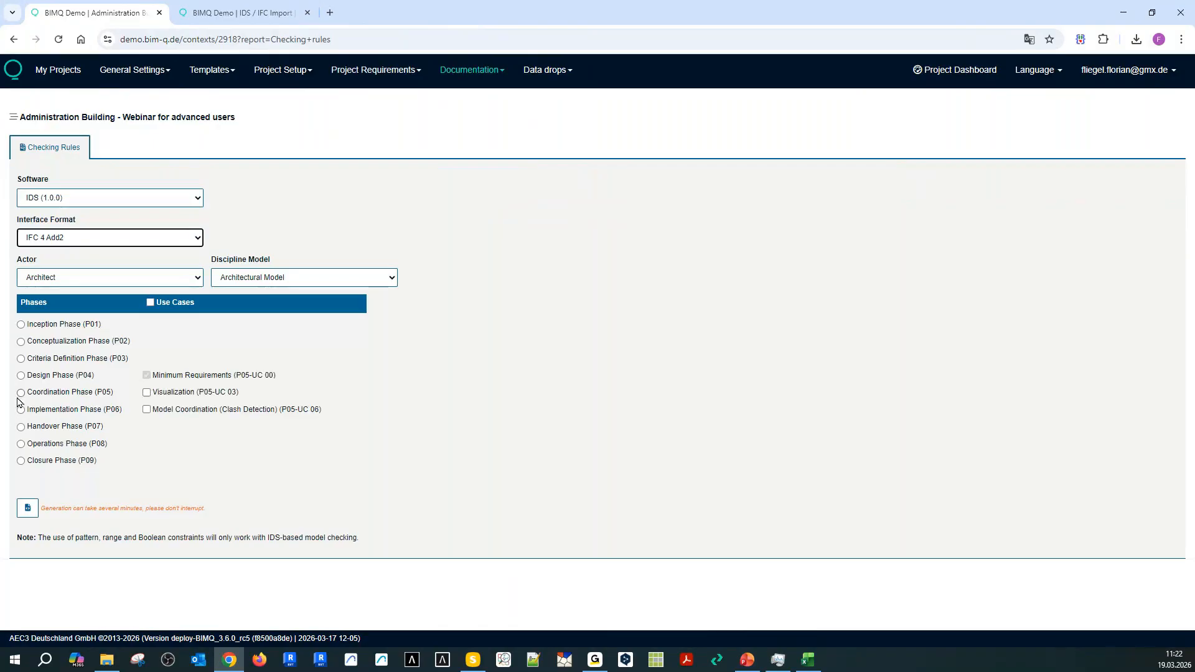
click(150, 303)
click(28, 507)
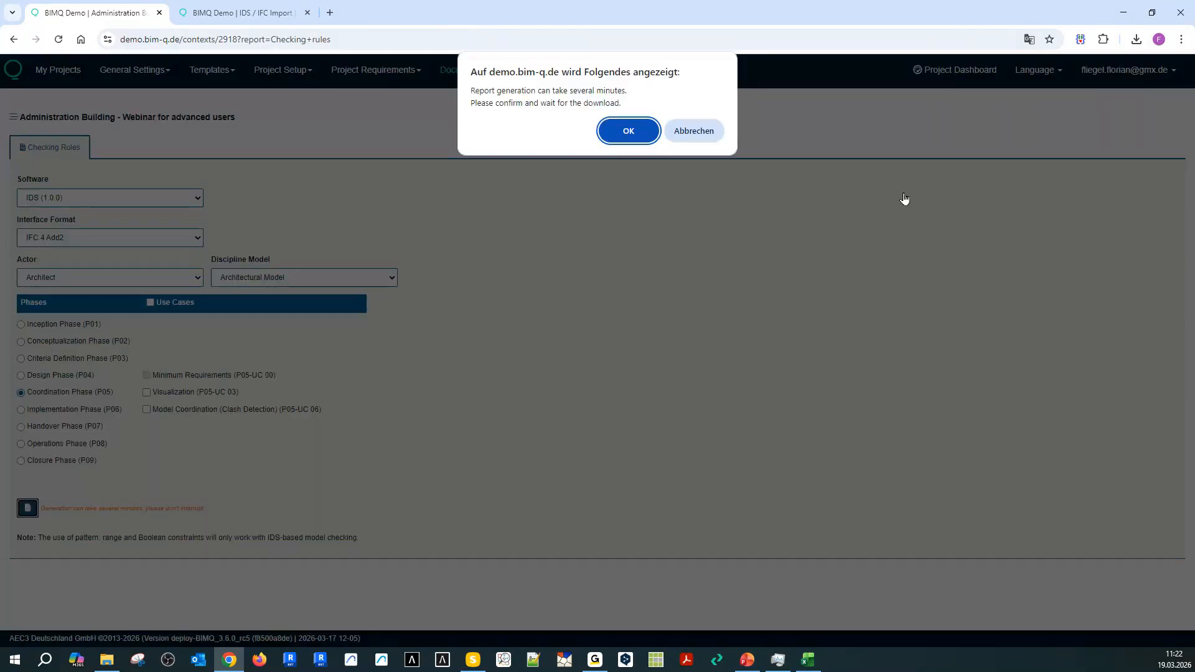
click(635, 134)
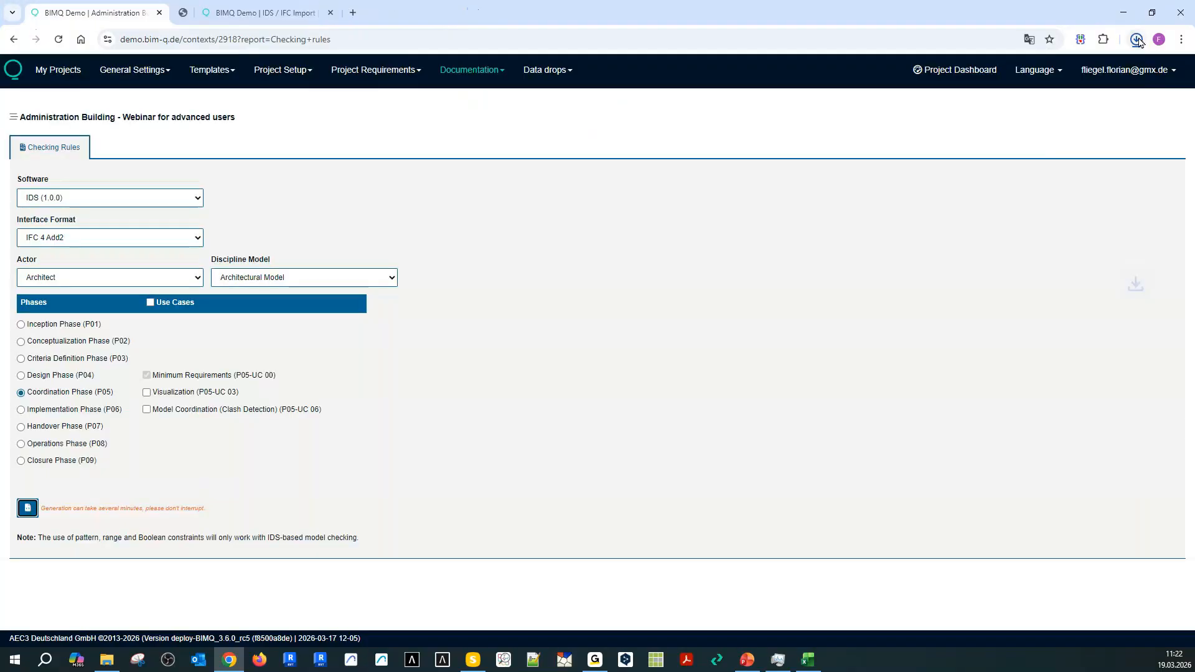
Switch to Solibri and remove the checked ruleset "Administration Building - Webinar for advanced users" together with its checking results.
click(1140, 42)
drag(1027, 76, 368, 574)
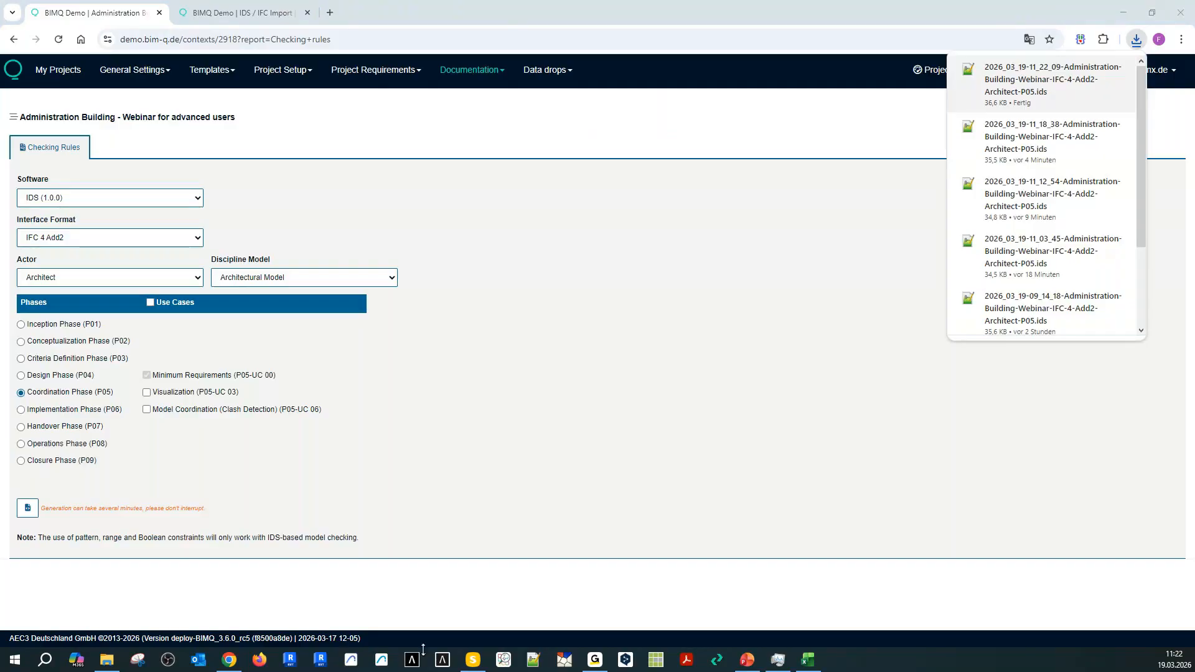
click(475, 661)
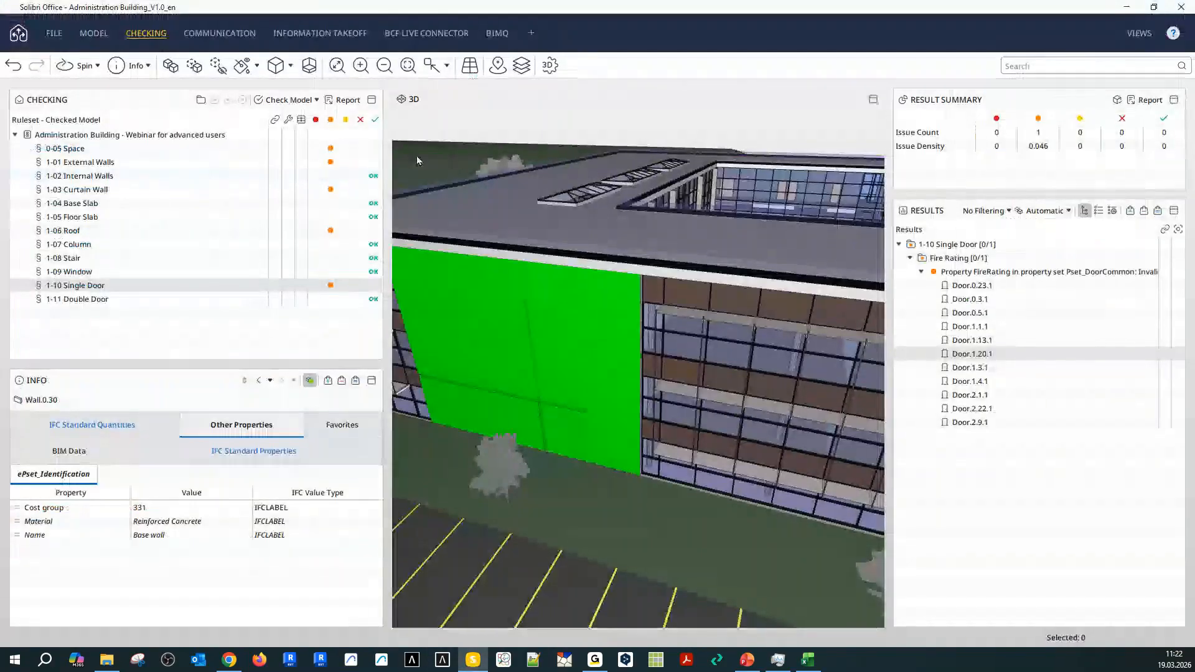
scroll(489, 282, up, 3)
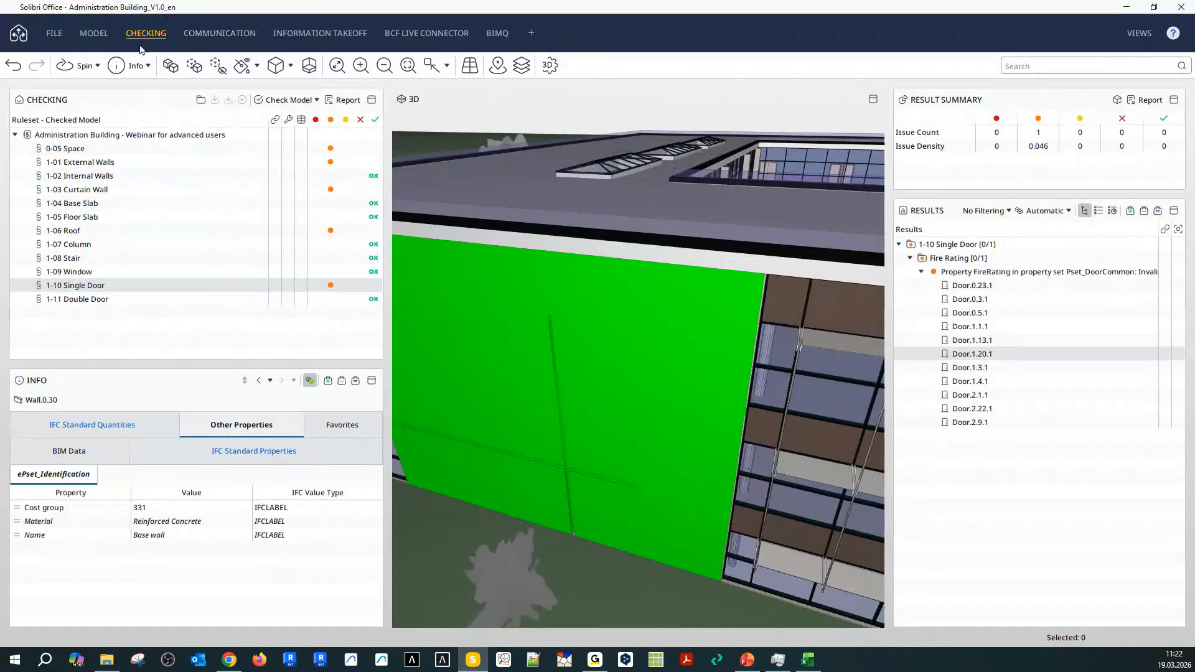
click(89, 136)
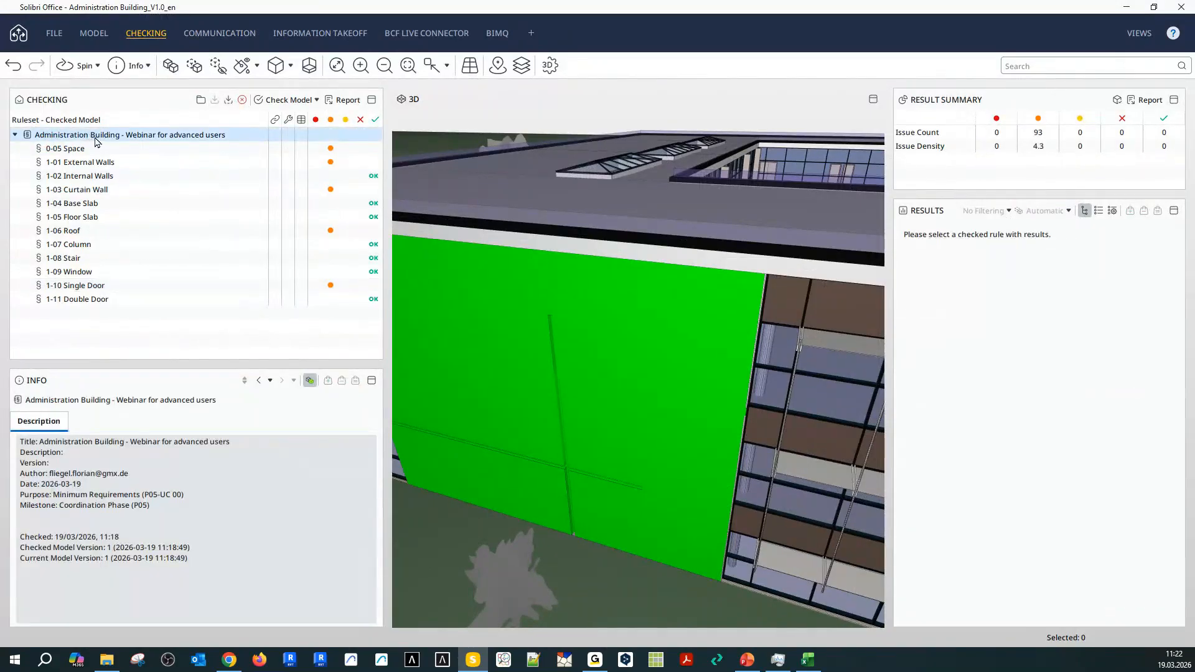
right_click(96, 142)
click(156, 258)
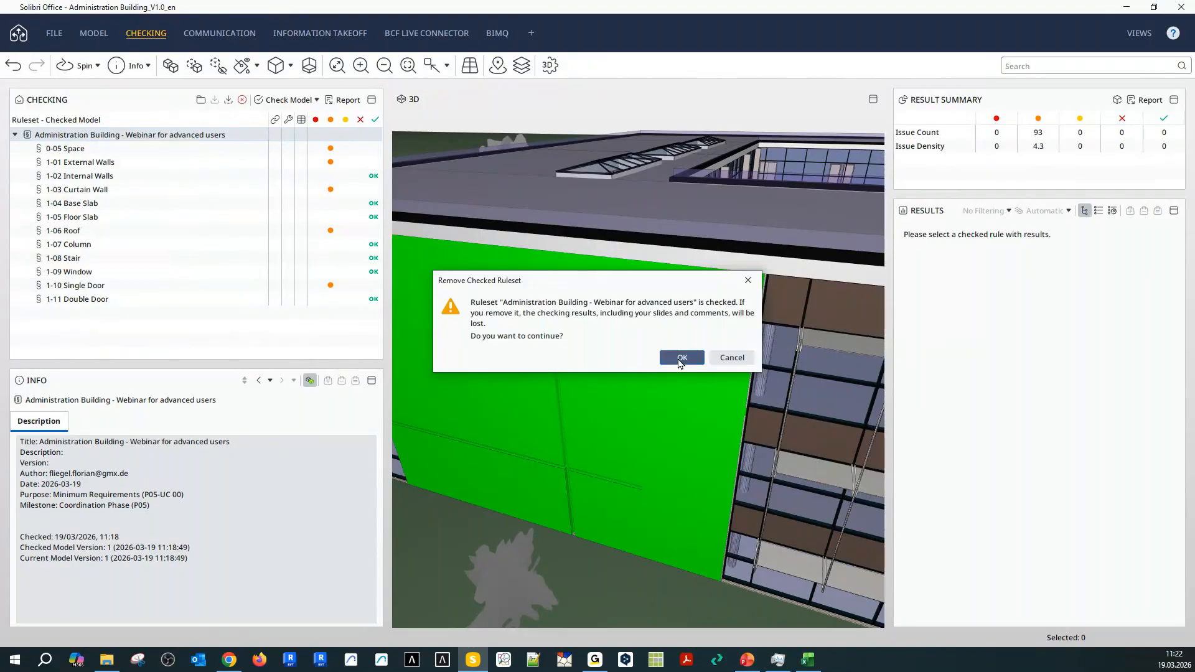
click(680, 360)
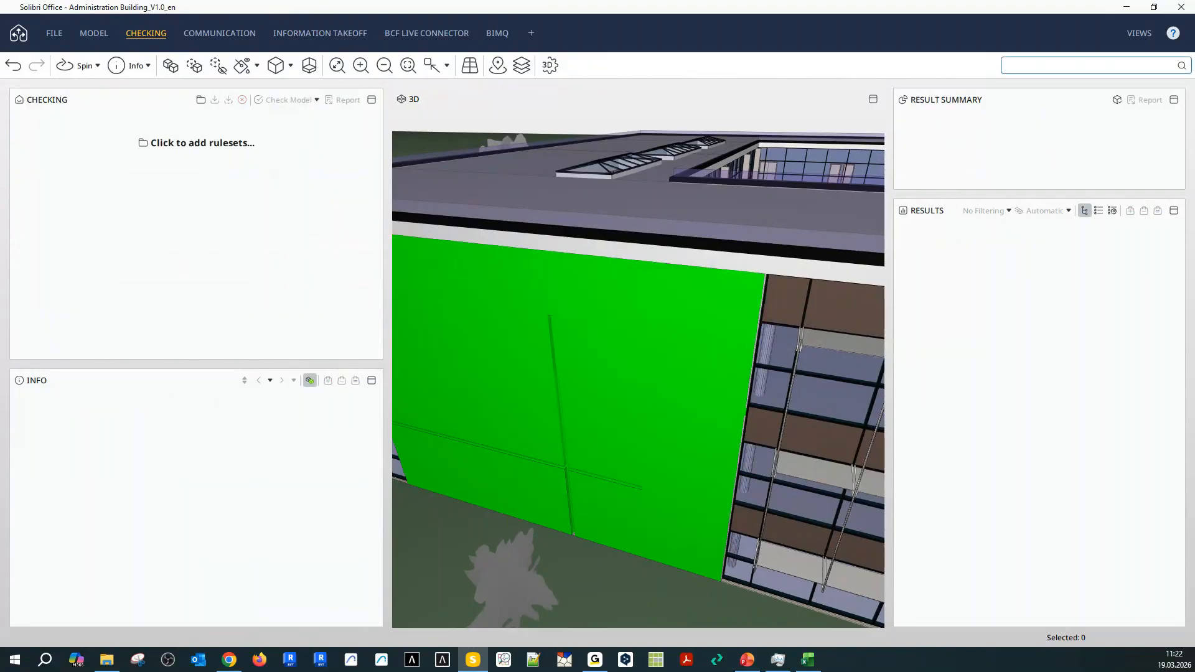
Add the newly generated Administration Building IDS file for Architect P05 as a ruleset and check the model against it.
drag(1, 244, 72, 237)
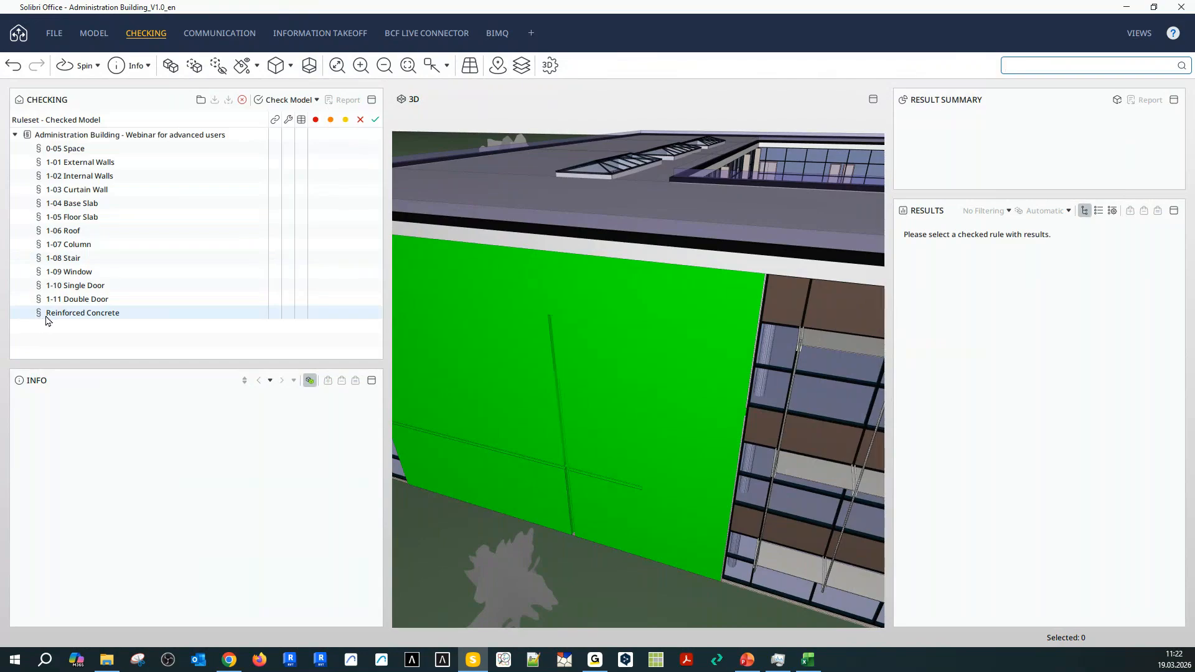
click(258, 99)
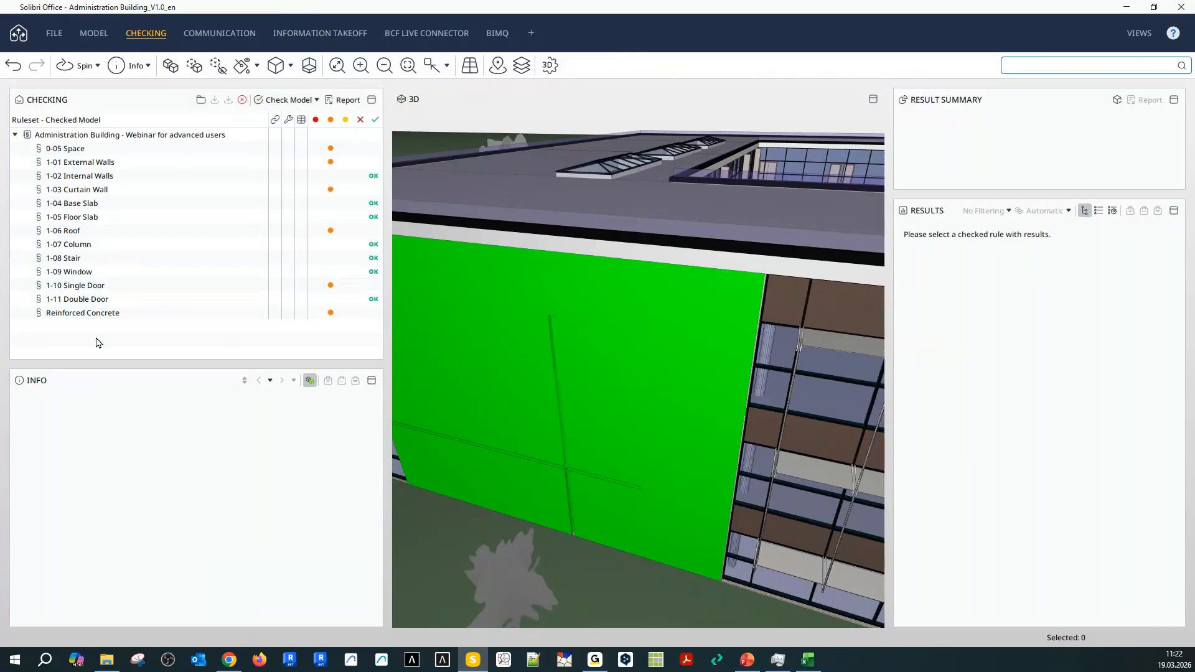
Open the checking results of the Reinforced Concrete rule and view the affected elements across the whole building.
click(46, 314)
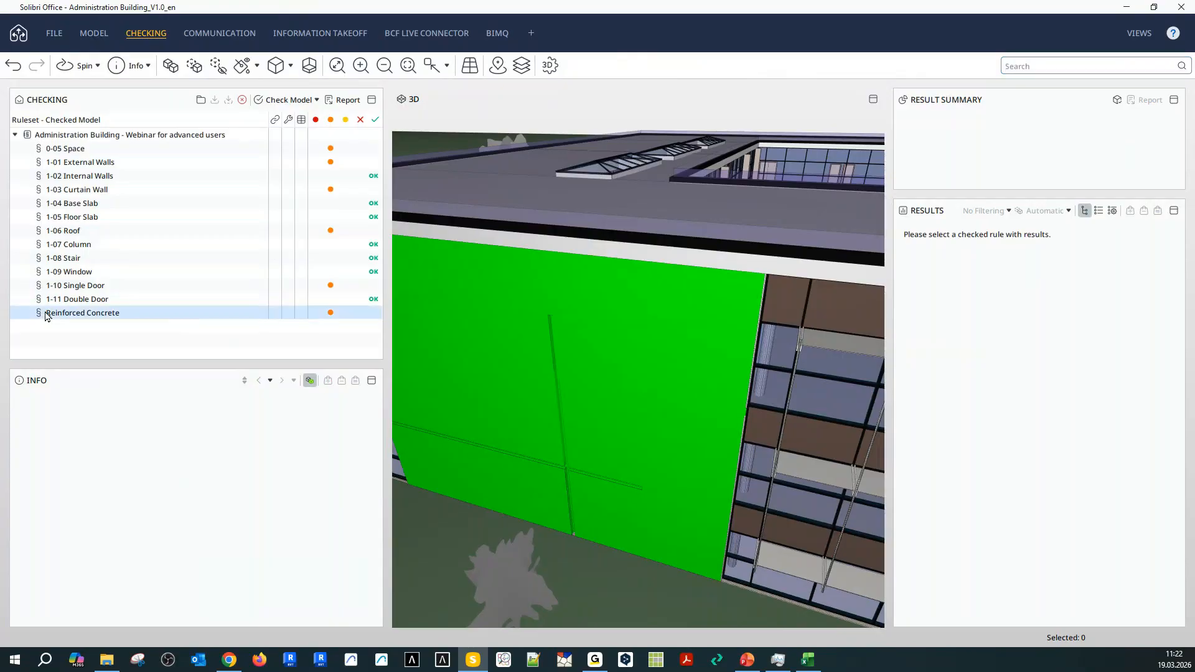
click(899, 244)
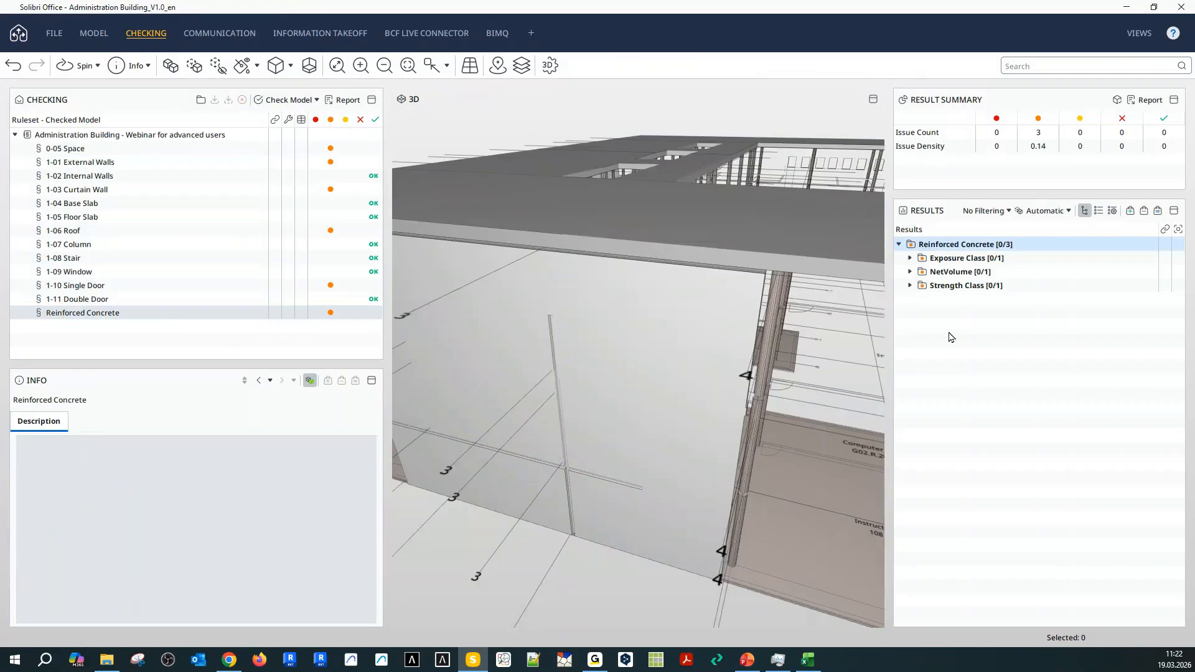
scroll(710, 416, down, 5)
drag(760, 590, 640, 565)
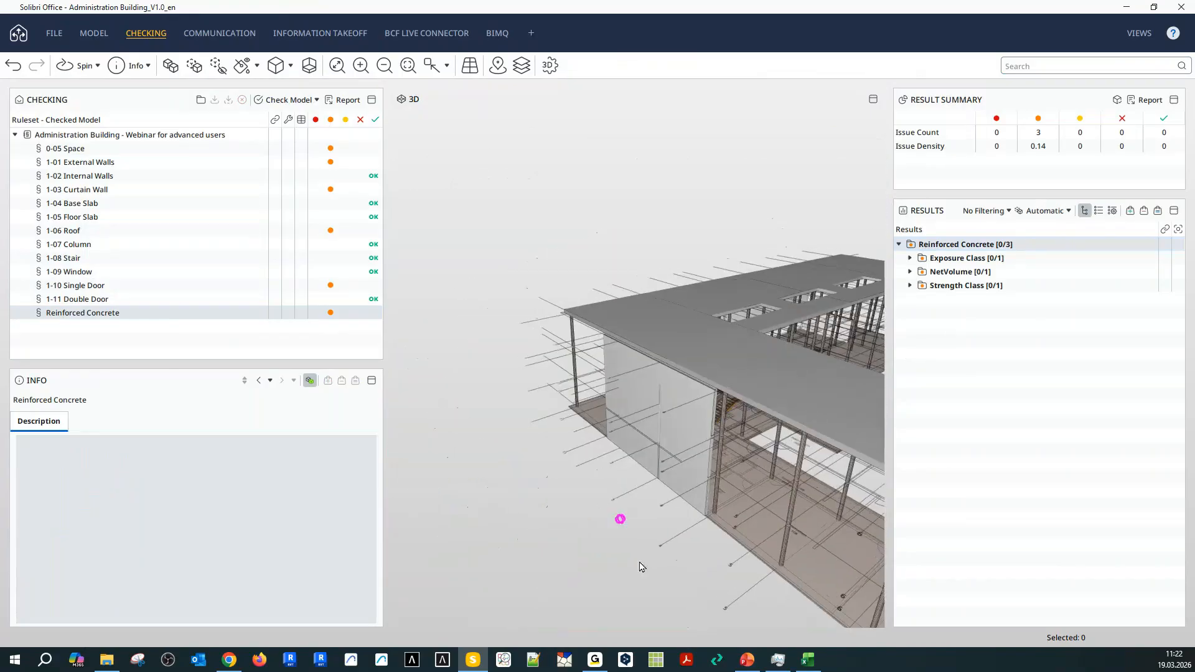
middle_drag(713, 590, 423, 280)
scroll(672, 326, down, 5)
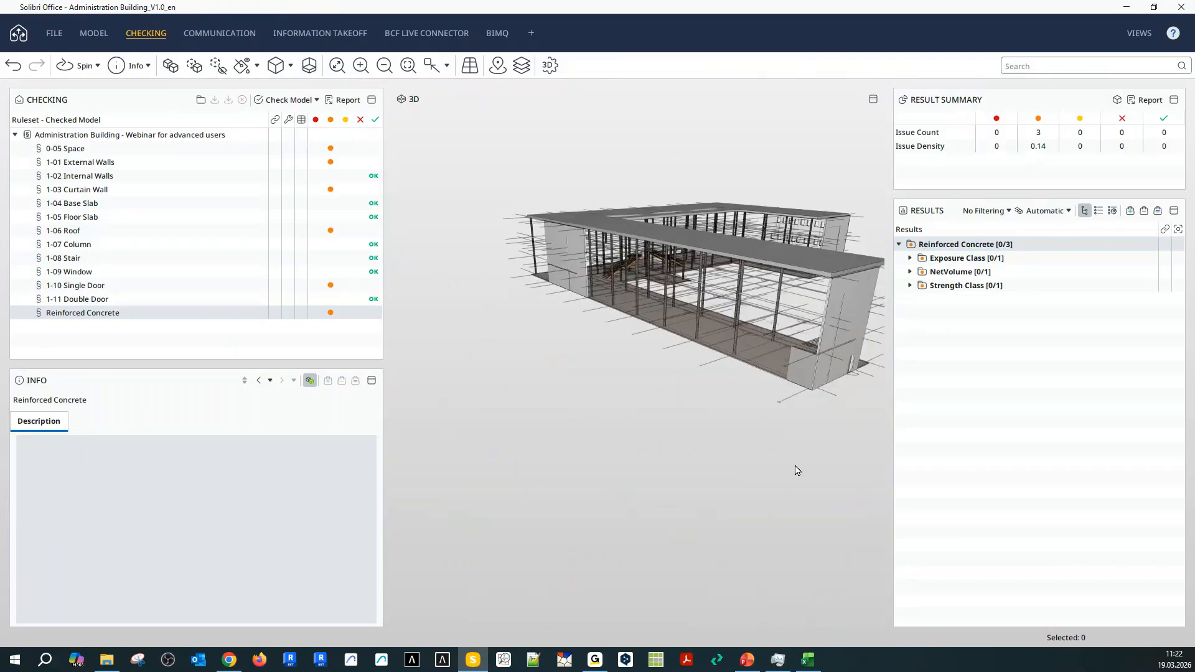
middle_drag(798, 471, 760, 564)
drag(691, 490, 746, 511)
Go through all elements under the Exposure Class issue and inspect the IFC standard properties of Roof.3.1.
click(910, 258)
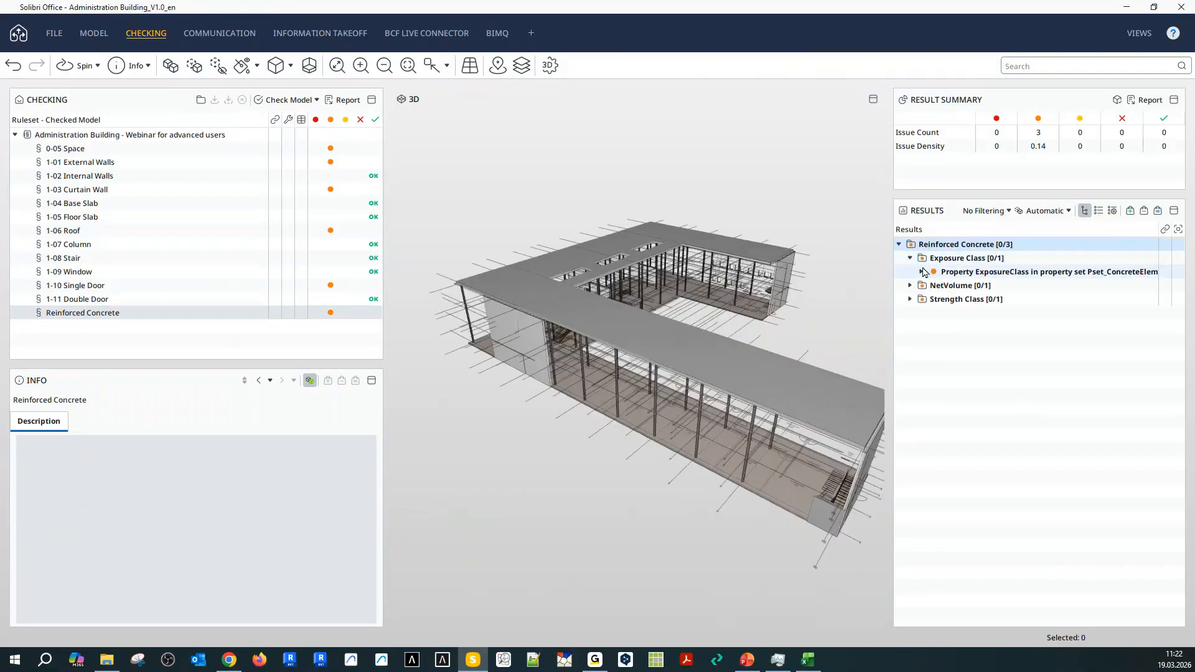
click(921, 272)
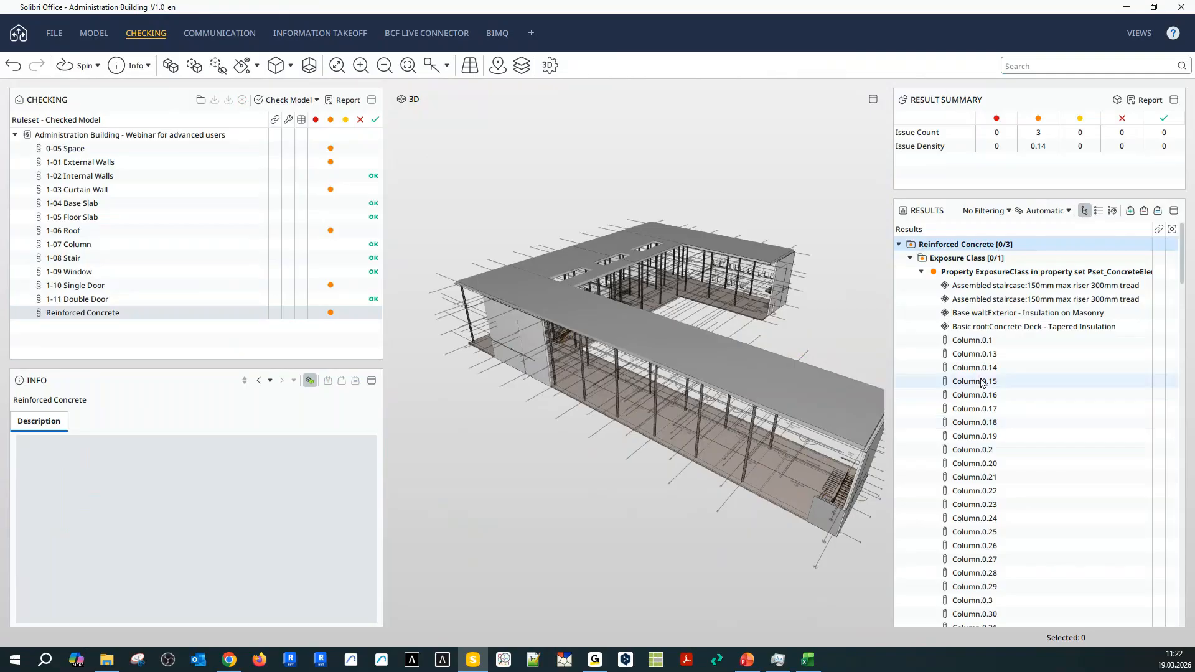
scroll(981, 383, down, 6)
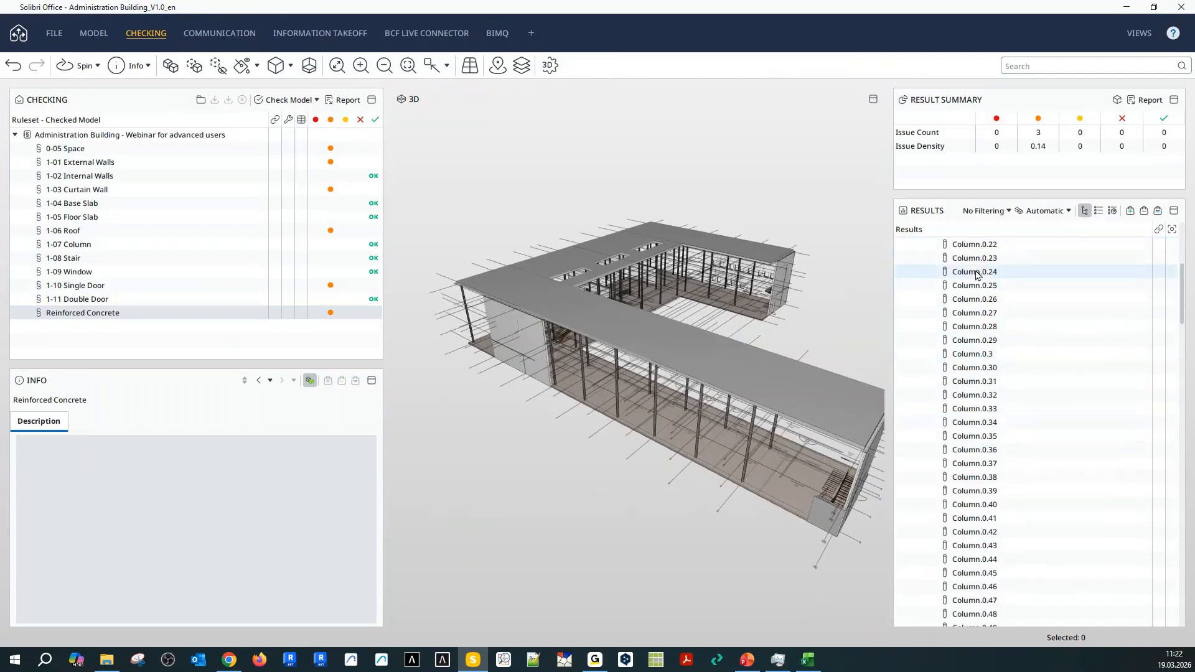
scroll(975, 299, down, 15)
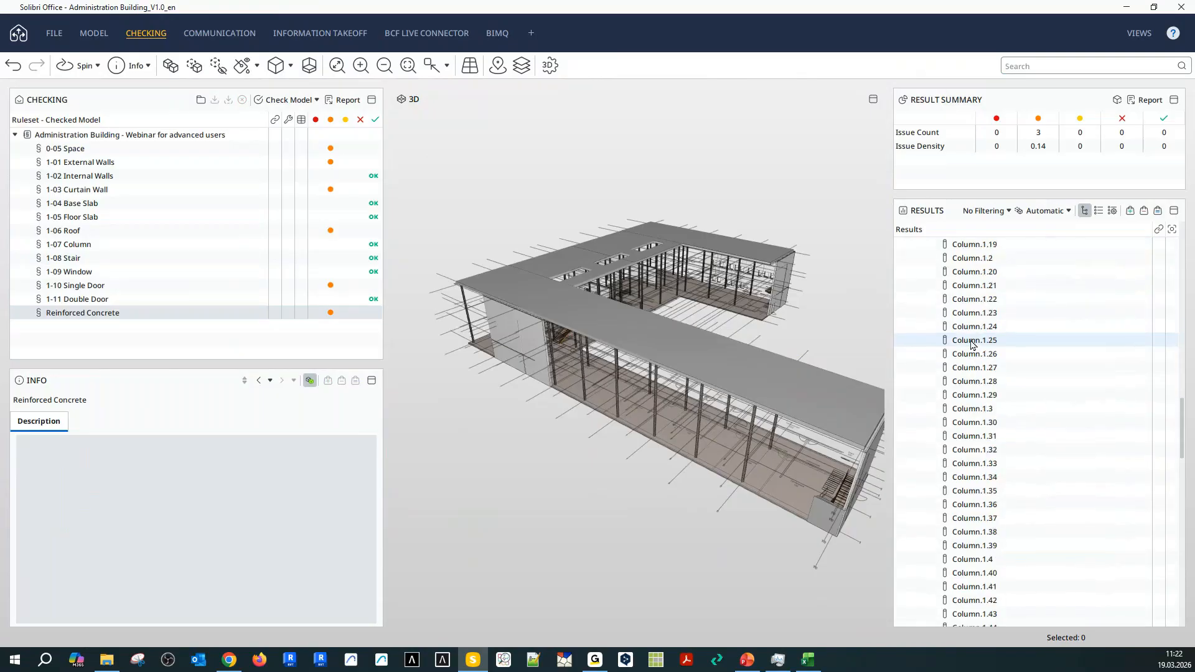
scroll(973, 344, down, 20)
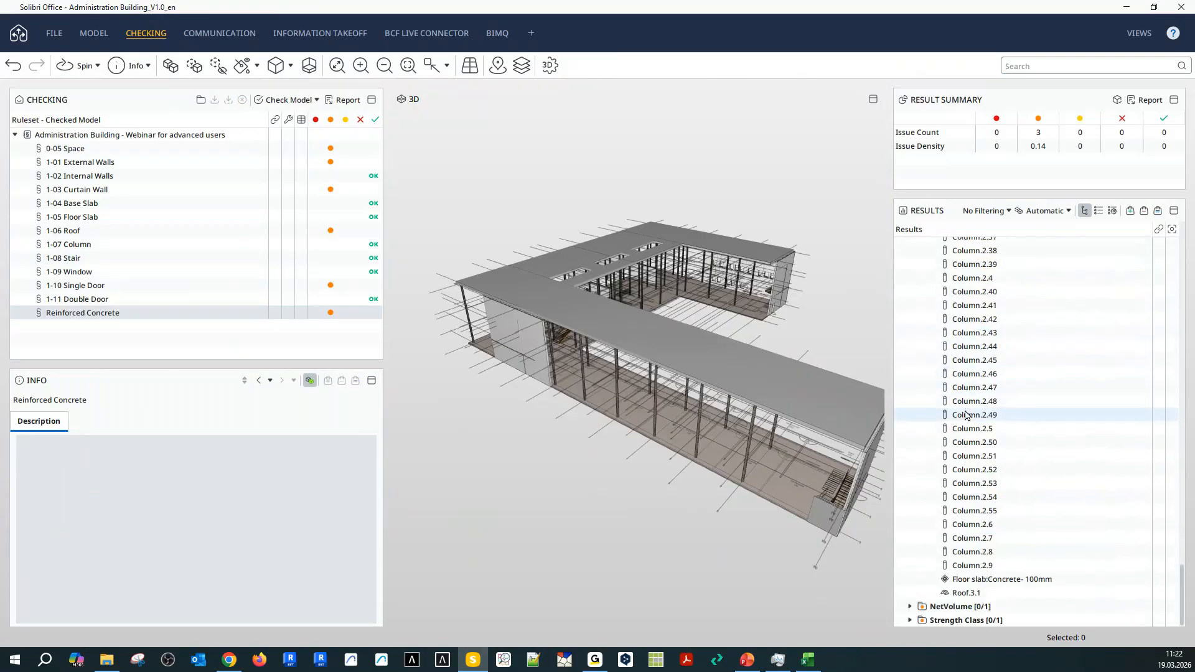
drag(804, 586, 782, 534)
click(972, 590)
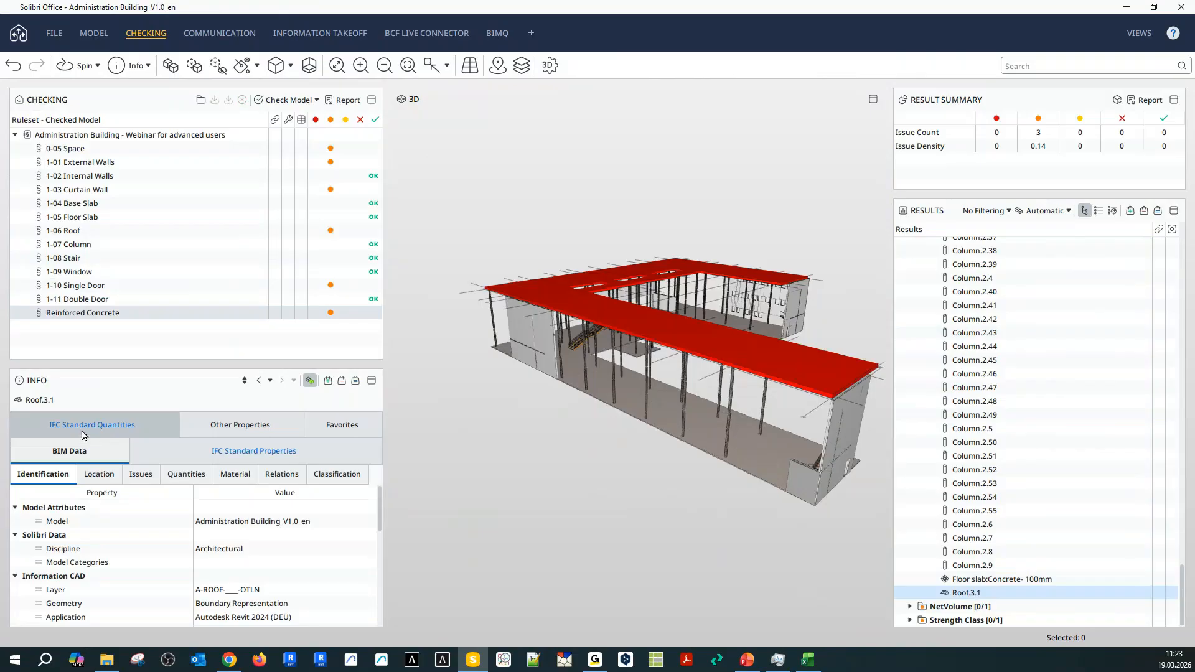
click(203, 456)
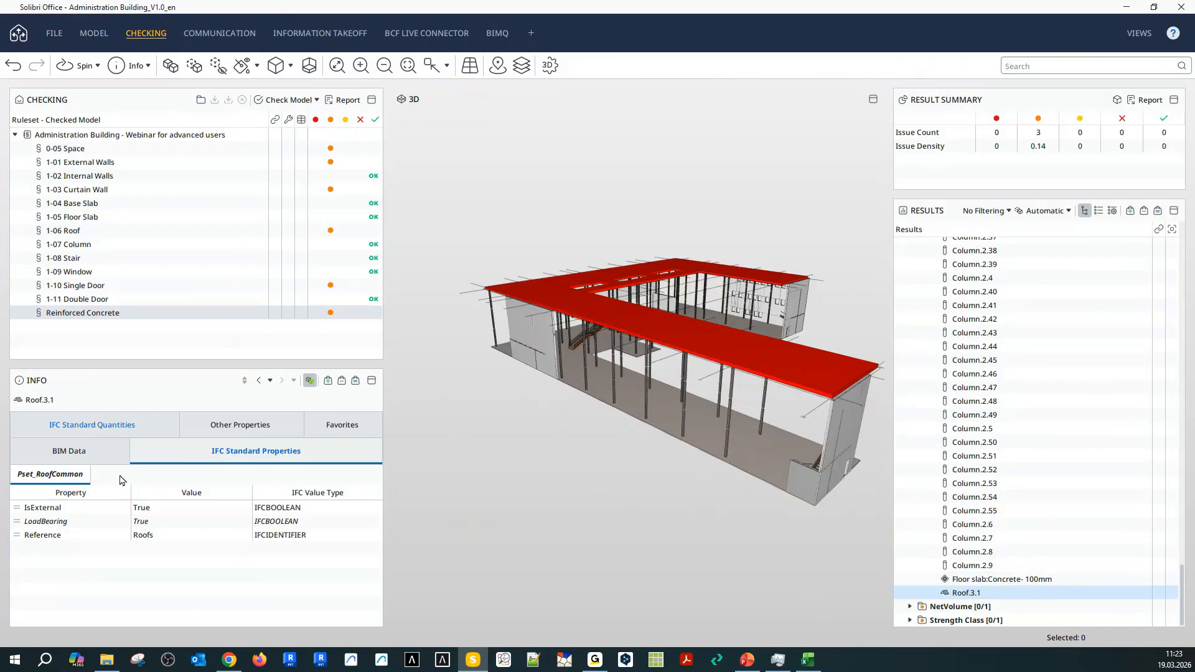
Inspect the Pset_ConcreteElementGeneral properties of Column.1.22 on the long open side of the building.
scroll(678, 428, up, 6)
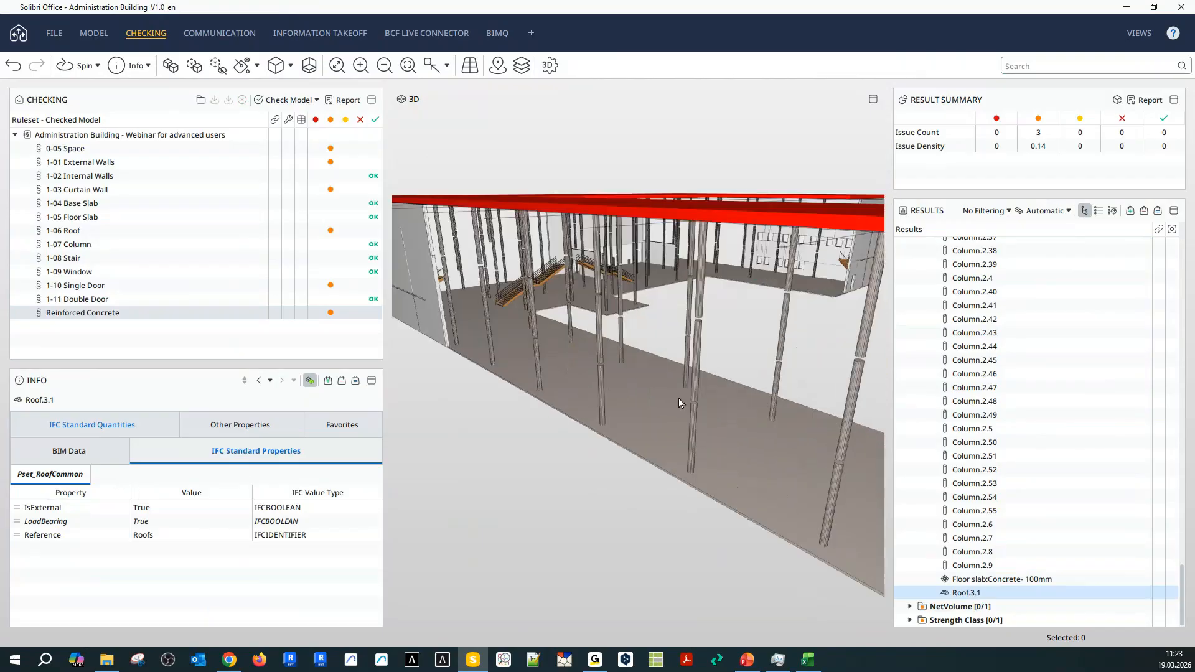
click(697, 396)
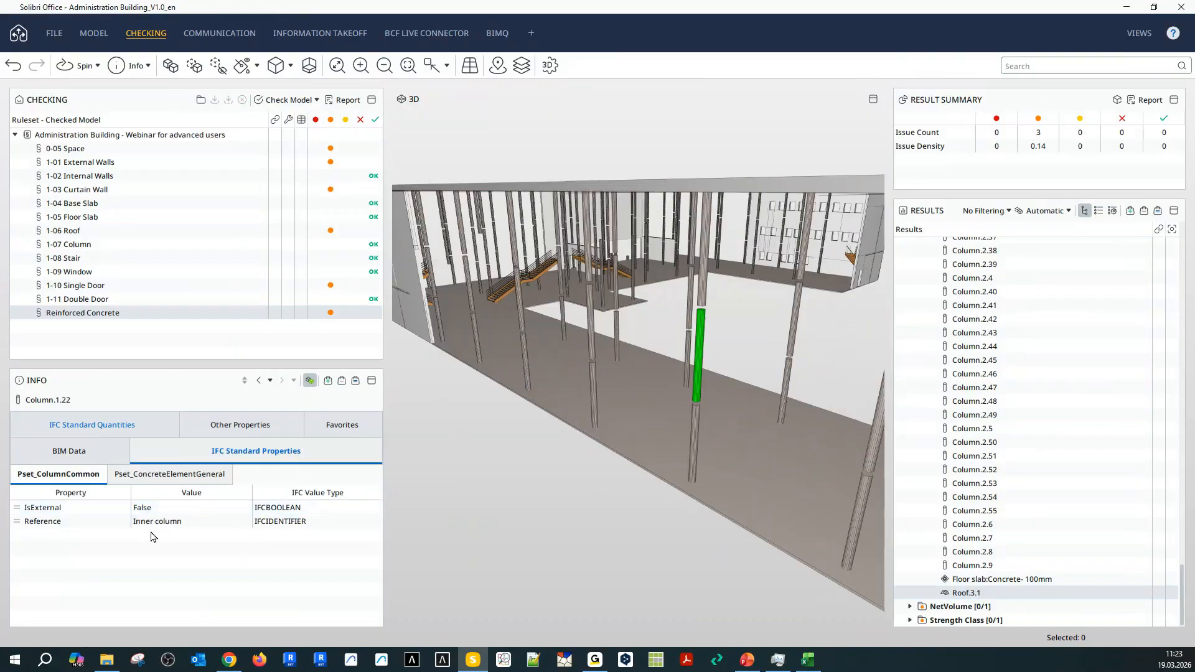
click(143, 475)
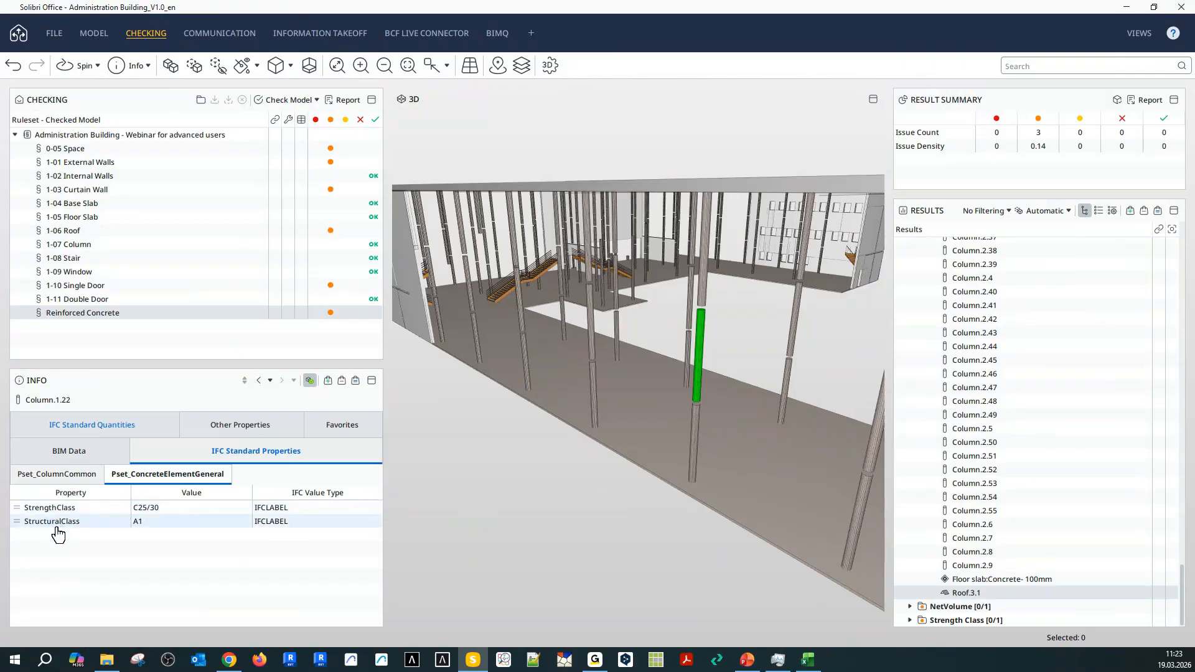
drag(463, 542, 512, 567)
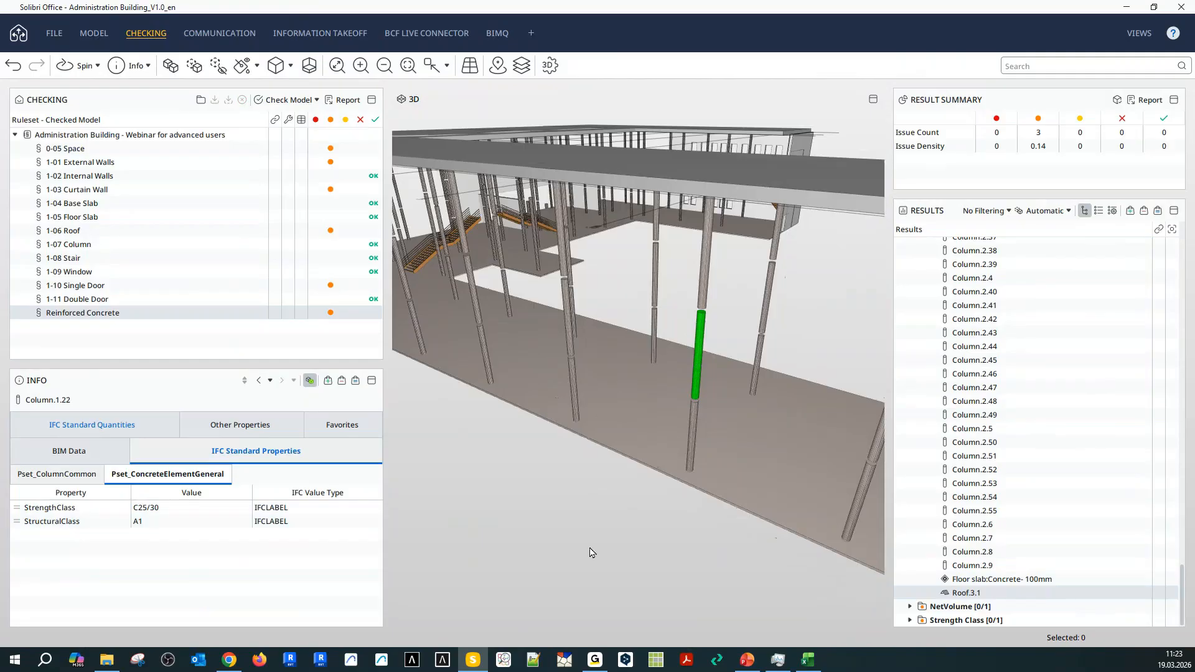
drag(591, 552, 629, 535)
Collapse the Exposure Class results and examine the Strength Class issue's description and affected elements in the model.
scroll(933, 287, up, 20)
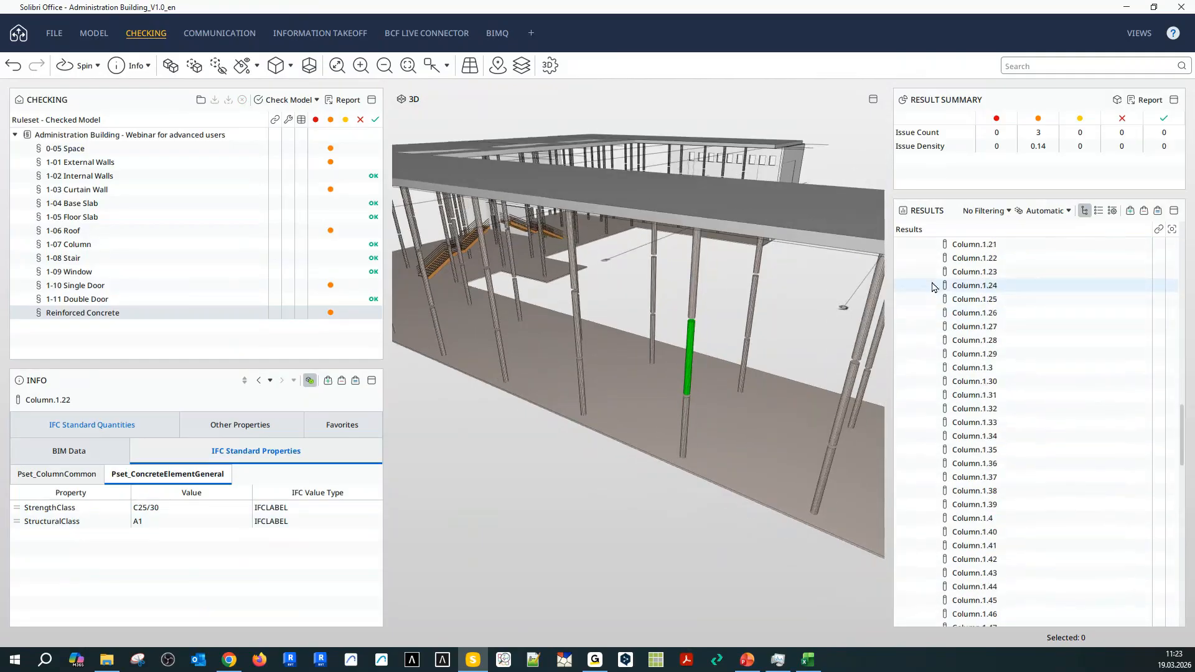
scroll(932, 287, up, 15)
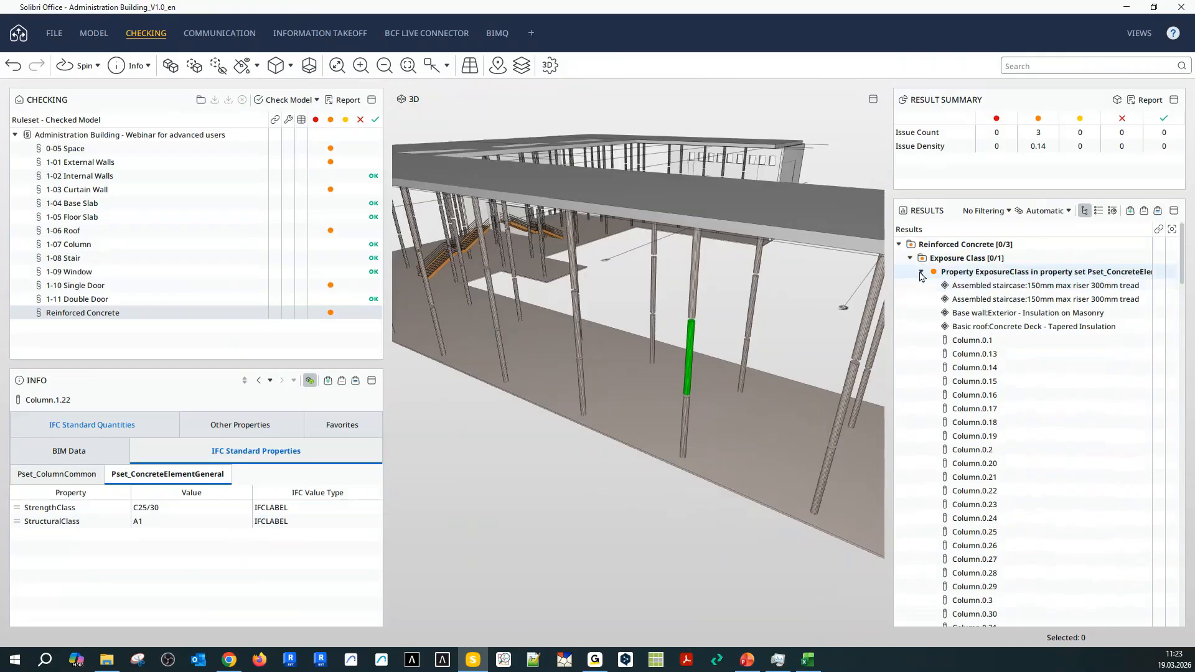
click(922, 274)
click(910, 257)
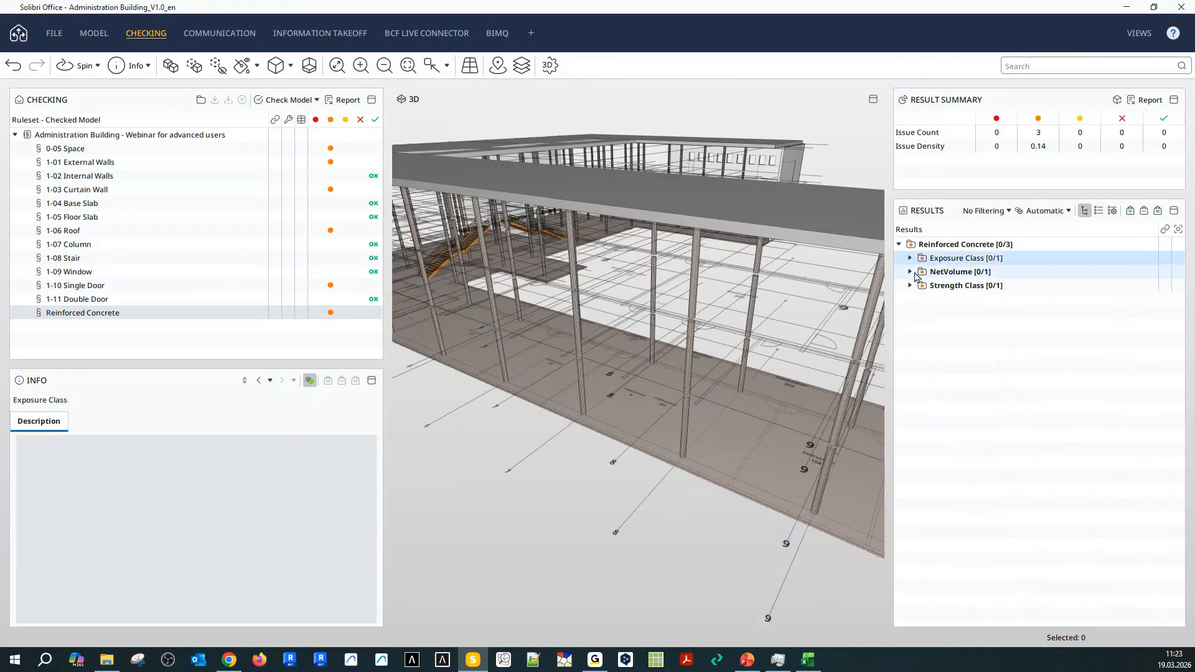
click(910, 285)
click(921, 298)
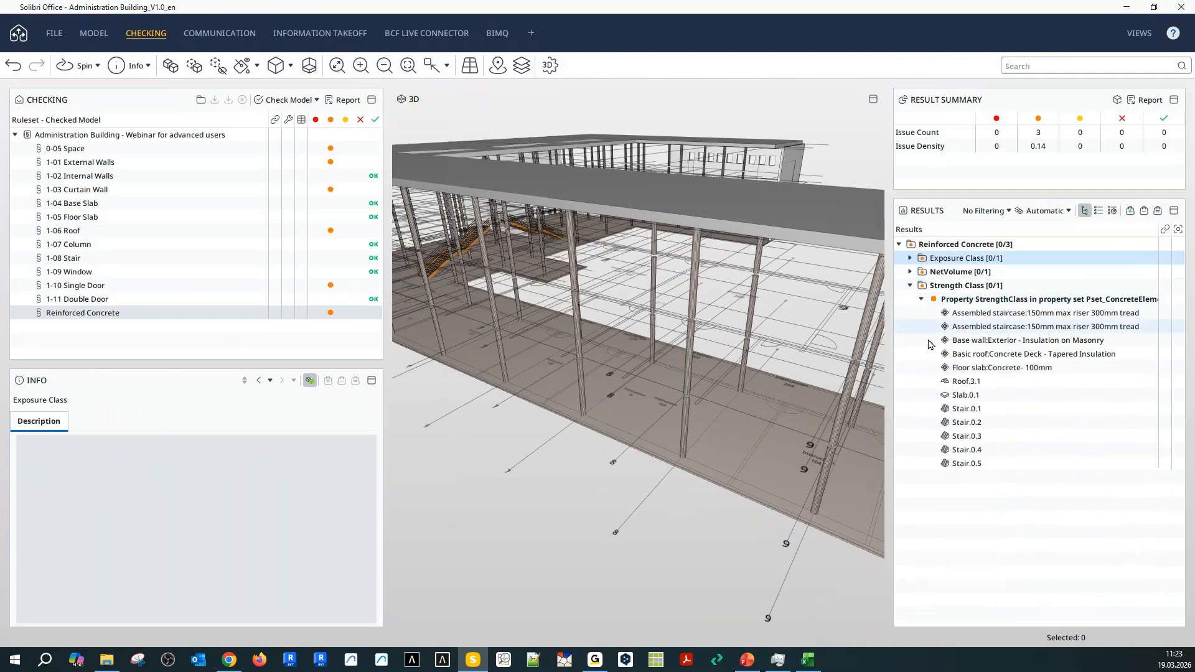
click(967, 299)
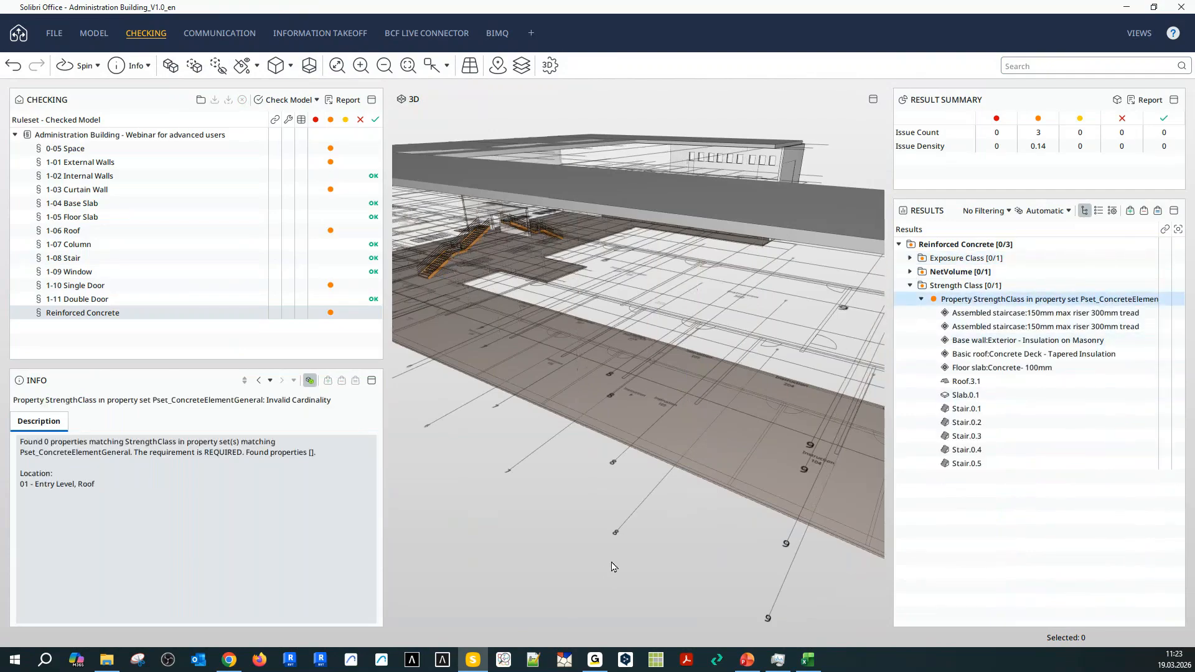
drag(611, 562, 533, 568)
scroll(580, 573, down, 4)
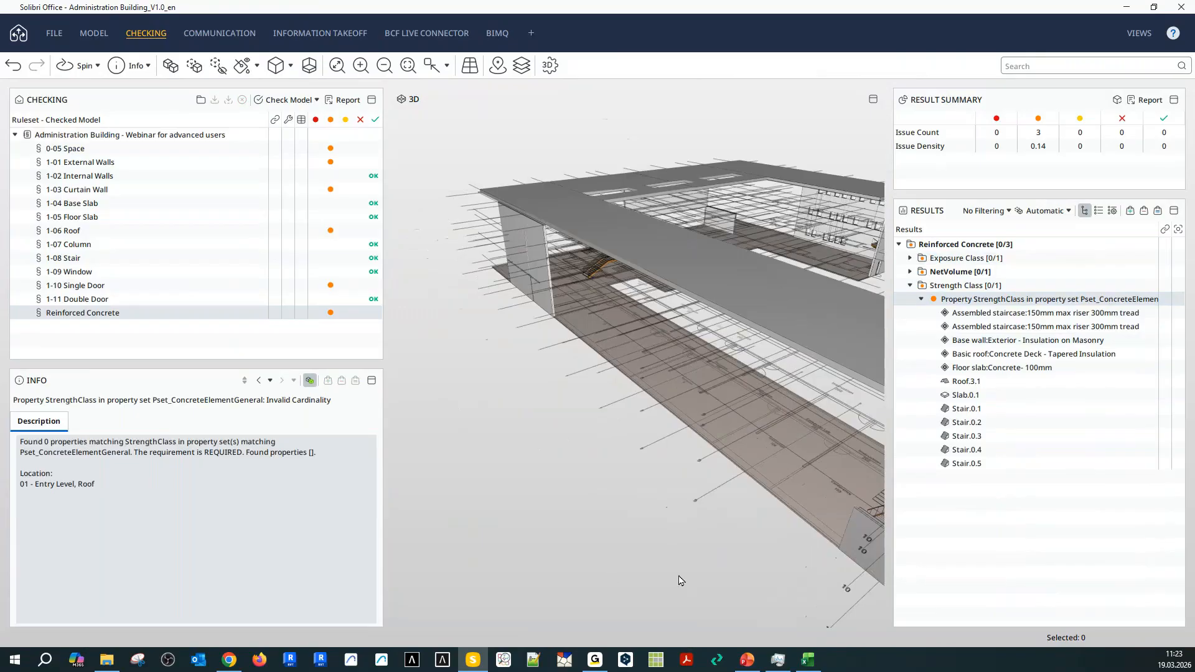
drag(680, 580, 809, 497)
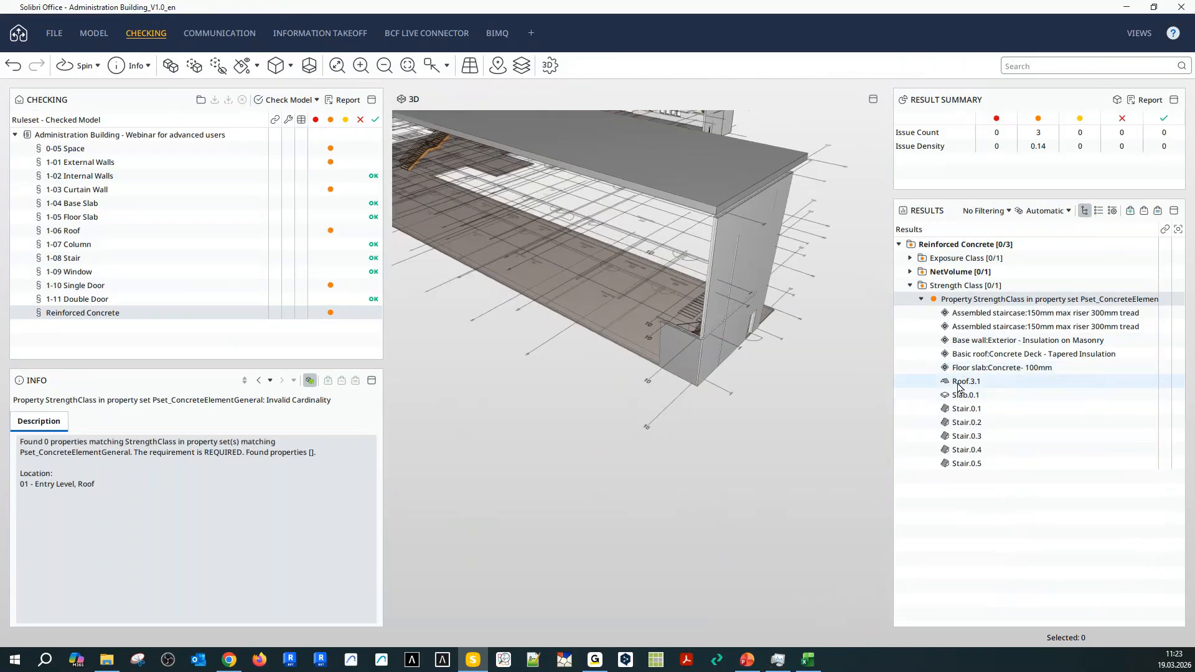
Inspect the IFC standard properties of Roof.3.1 and Stair.0.1 listed under the Strength Class issue.
click(963, 382)
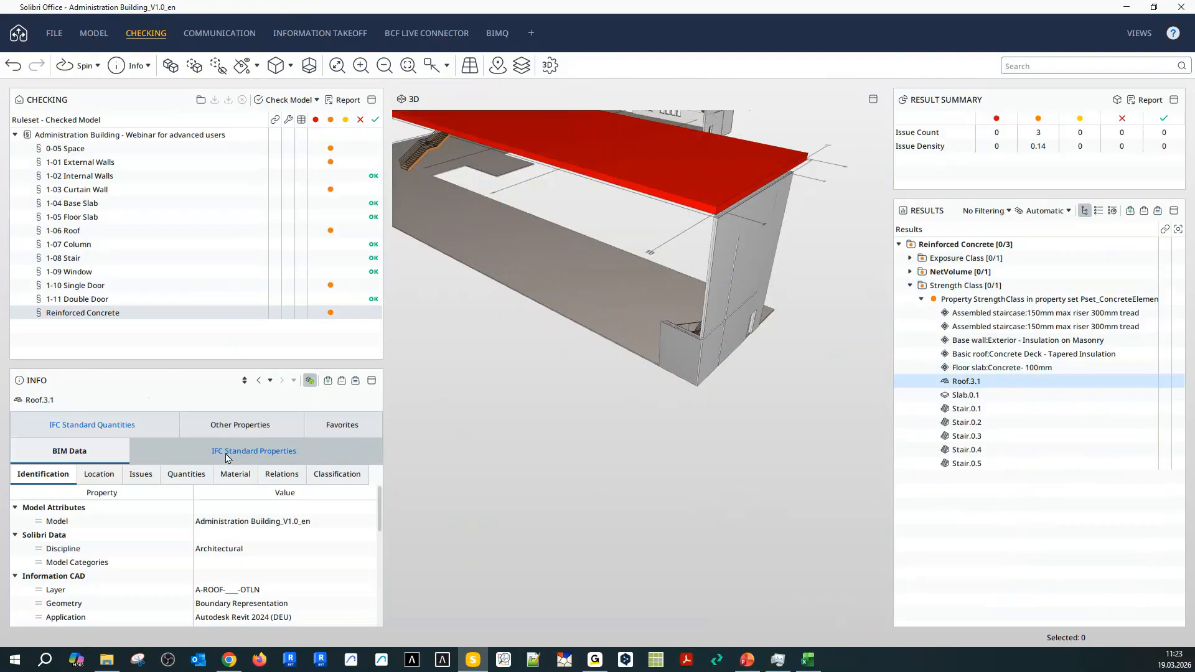
click(226, 453)
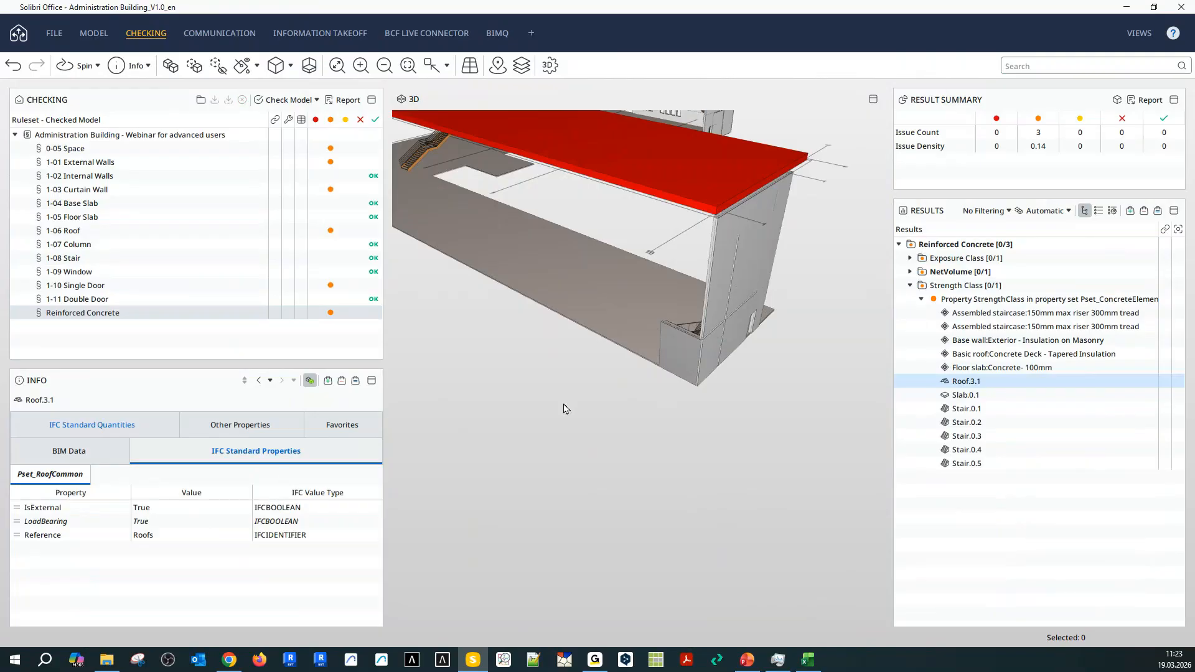
middle_drag(578, 399, 603, 552)
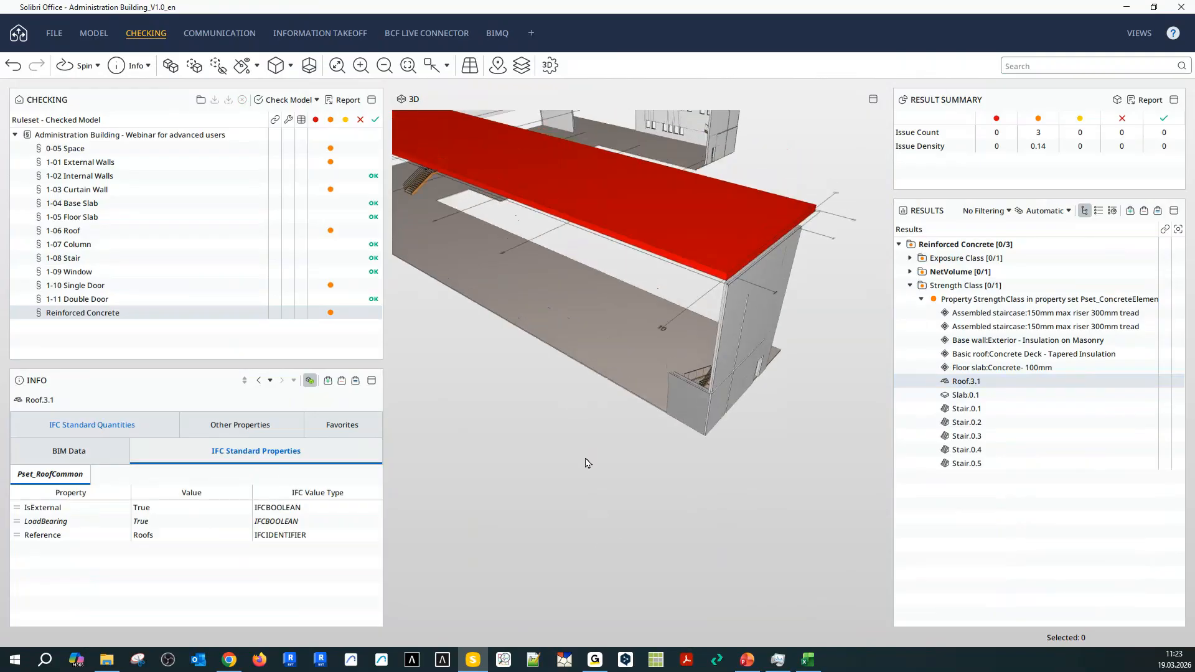
drag(489, 455, 567, 413)
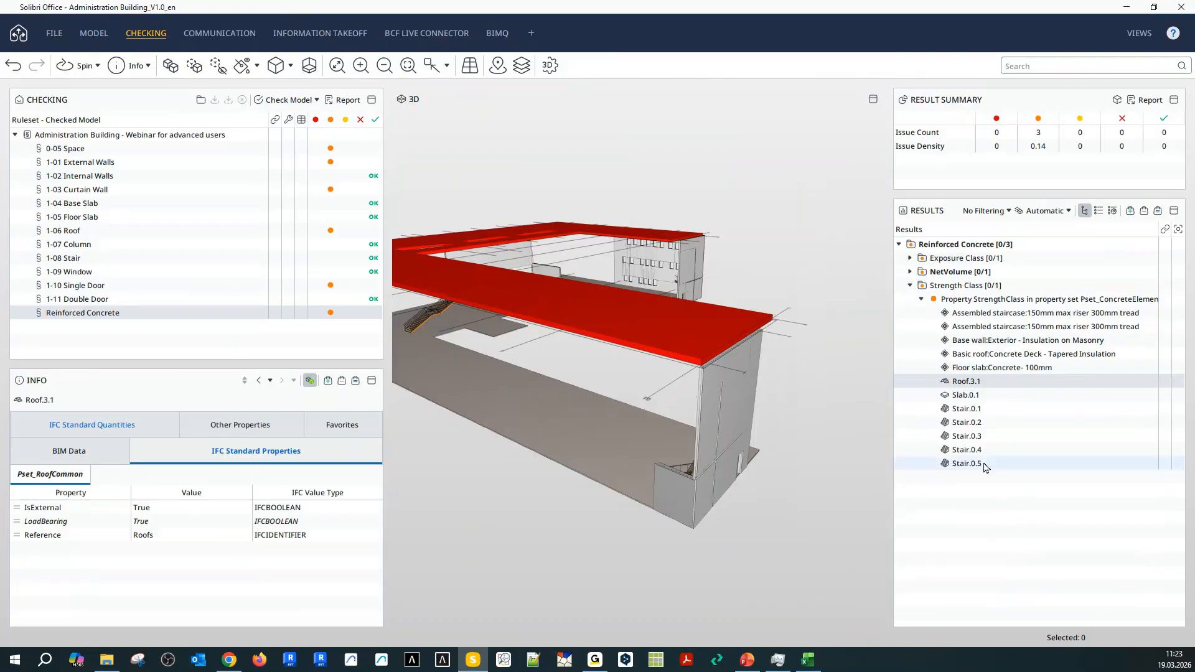
click(966, 409)
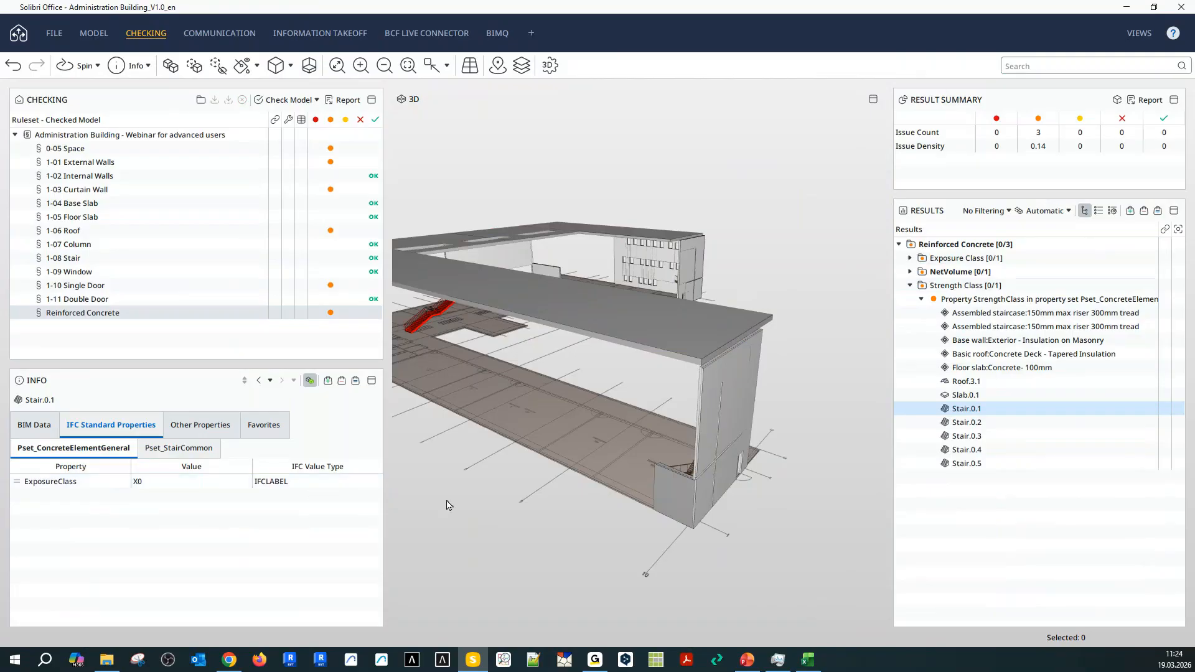
Collapse the Strength Class results and go through the elements listed under the NetVolume issue.
drag(447, 505, 609, 530)
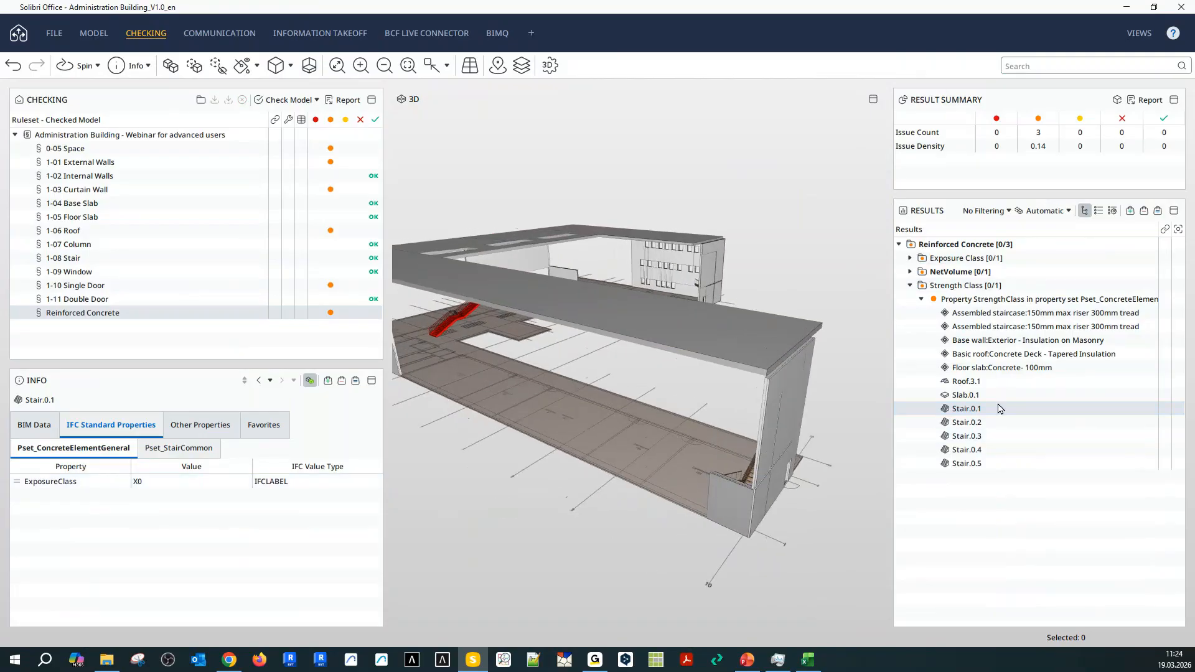
click(910, 286)
click(910, 271)
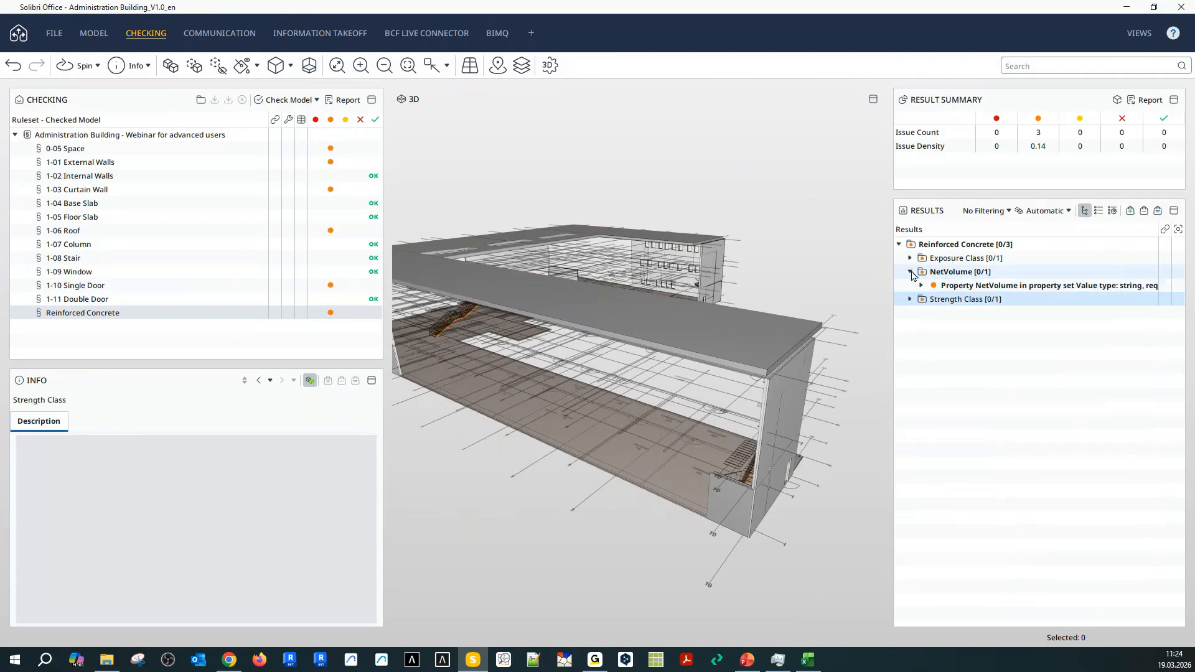
click(921, 286)
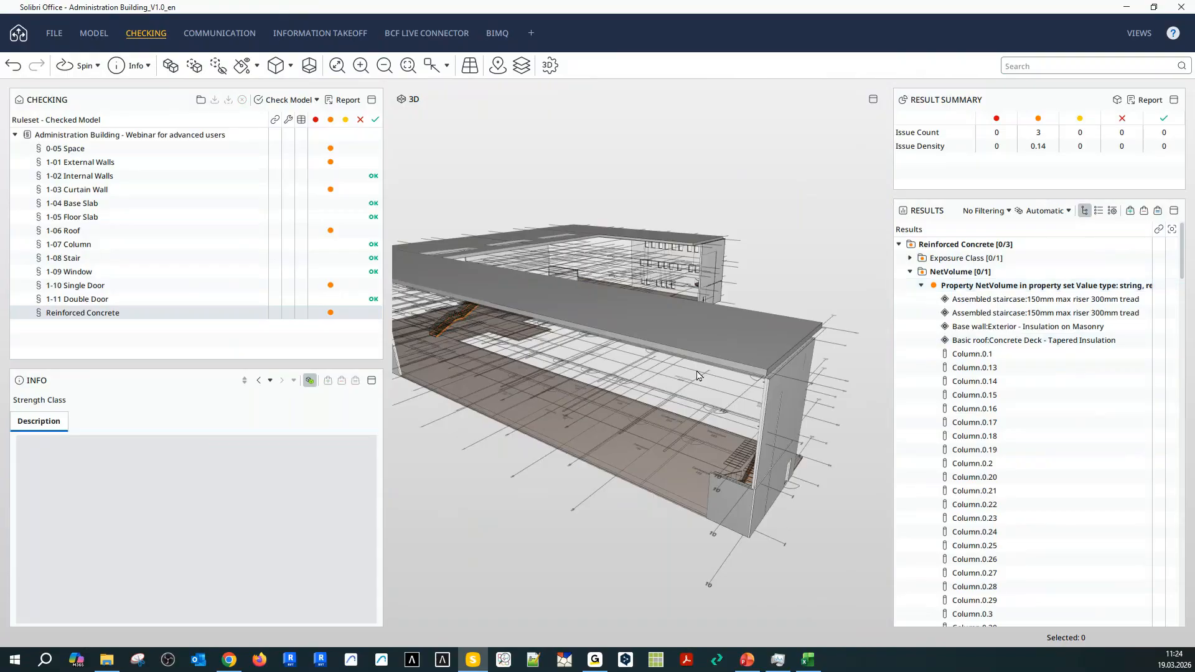
scroll(1015, 430, down, 20)
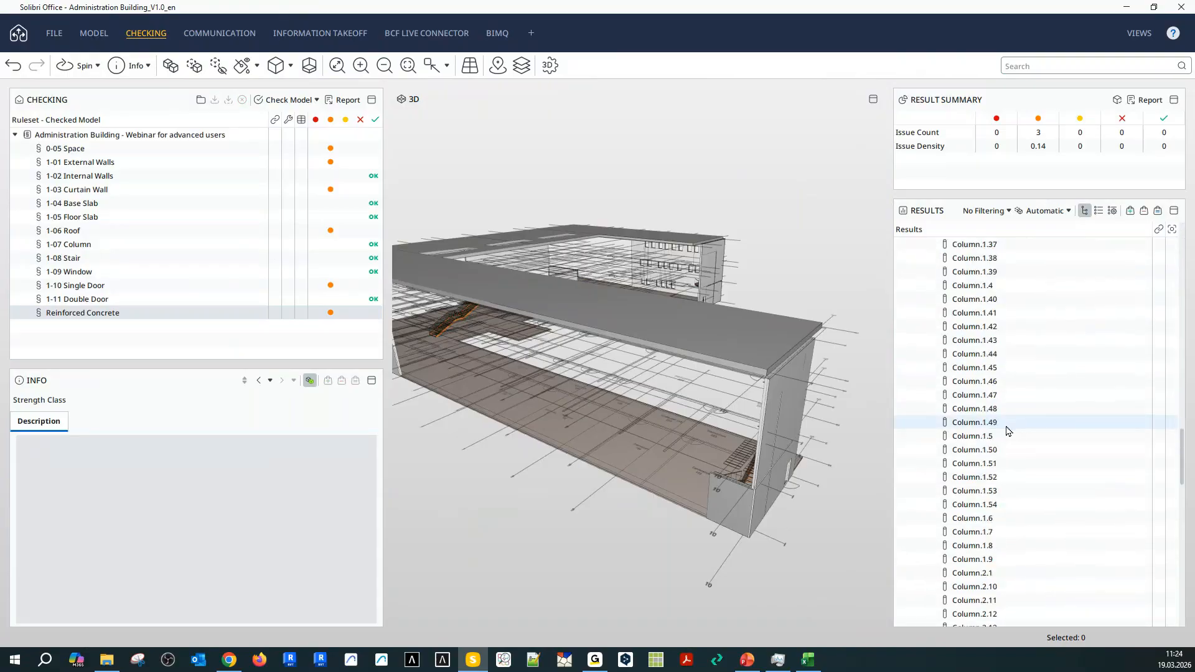
scroll(1002, 437, up, 20)
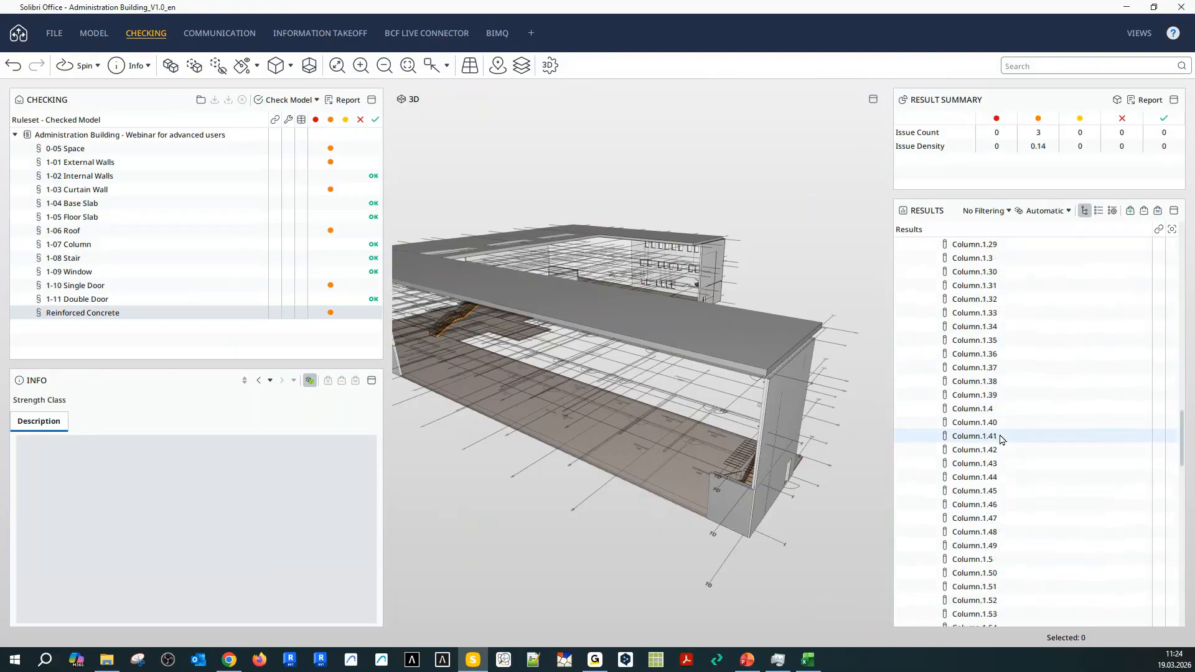
scroll(1002, 439, up, 5)
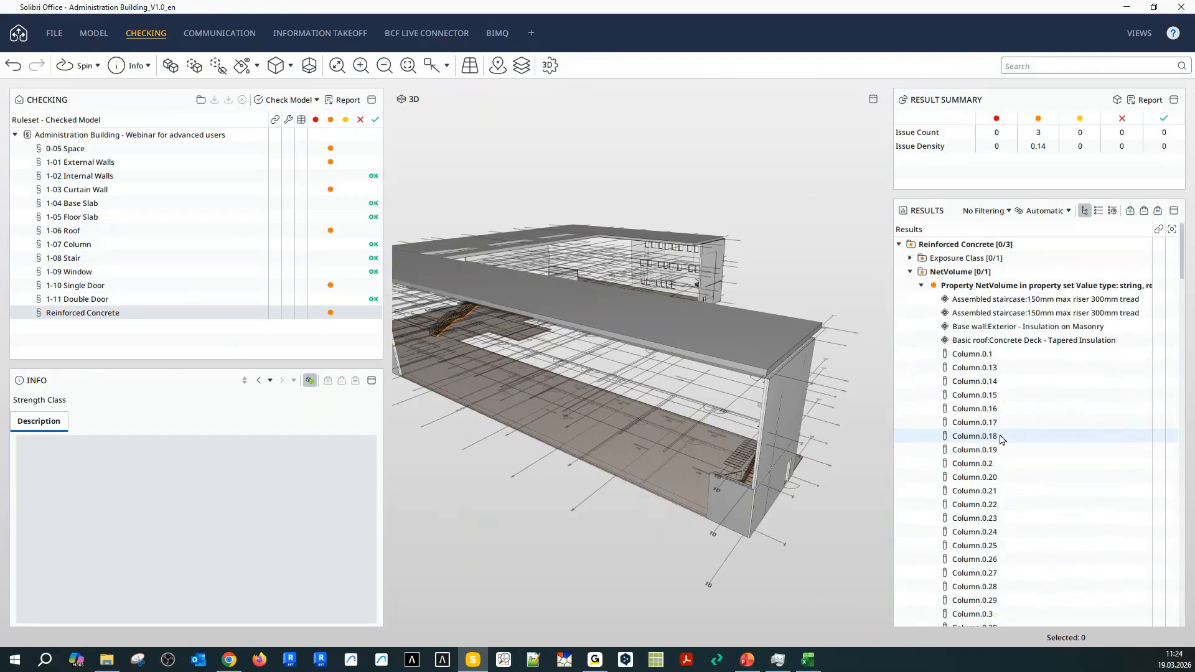
Inspect the IFC standard quantities of the building's roof, and collapse the NetVolume issue's element list.
click(707, 353)
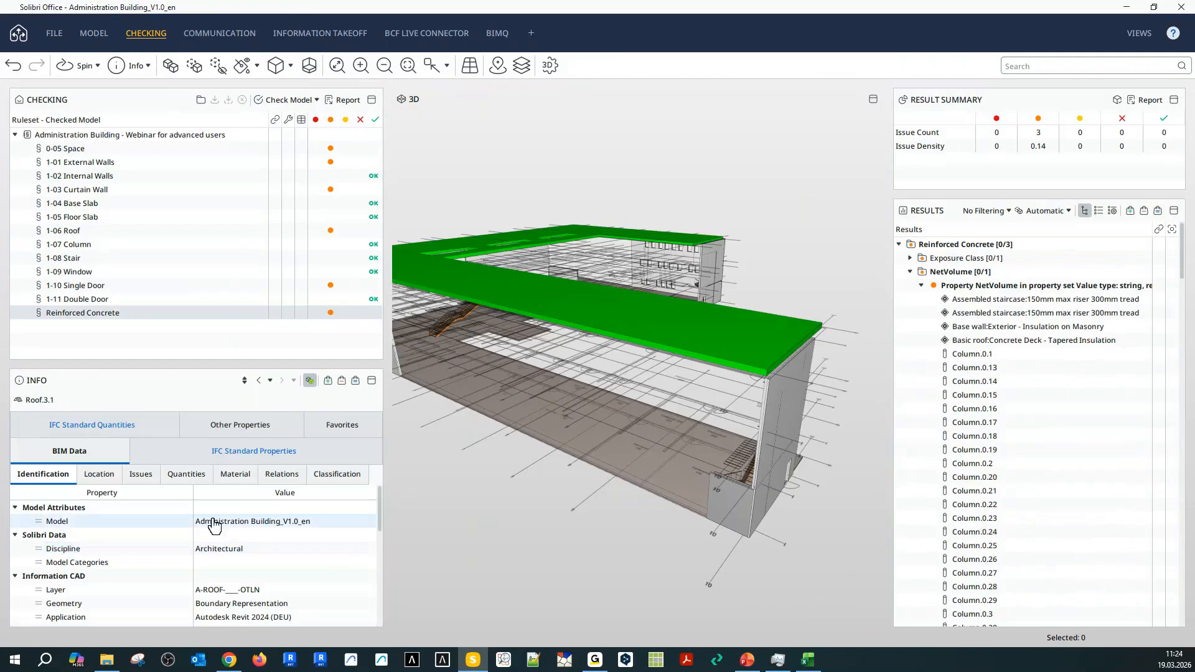
click(105, 436)
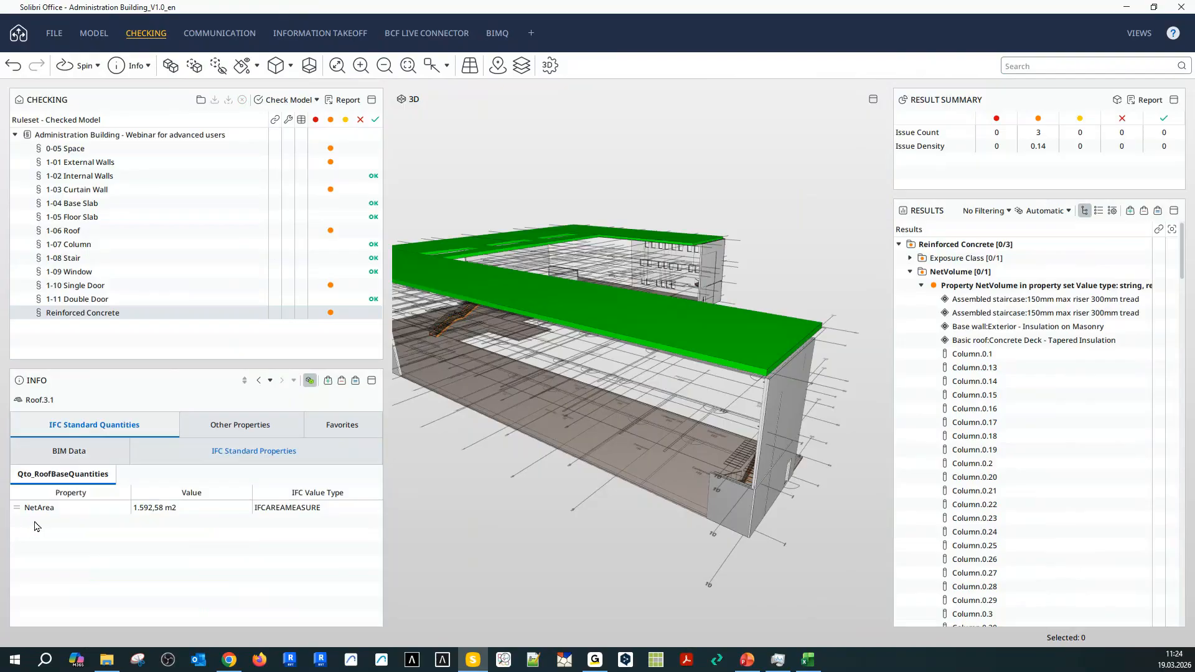
drag(558, 535, 505, 560)
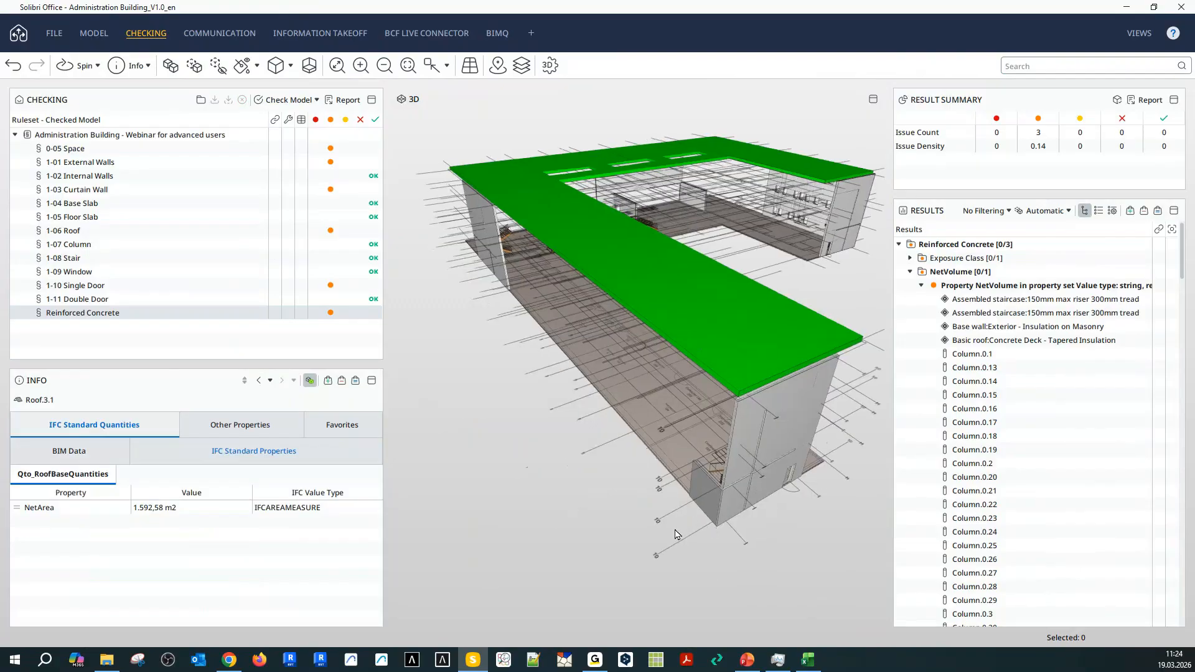
click(921, 286)
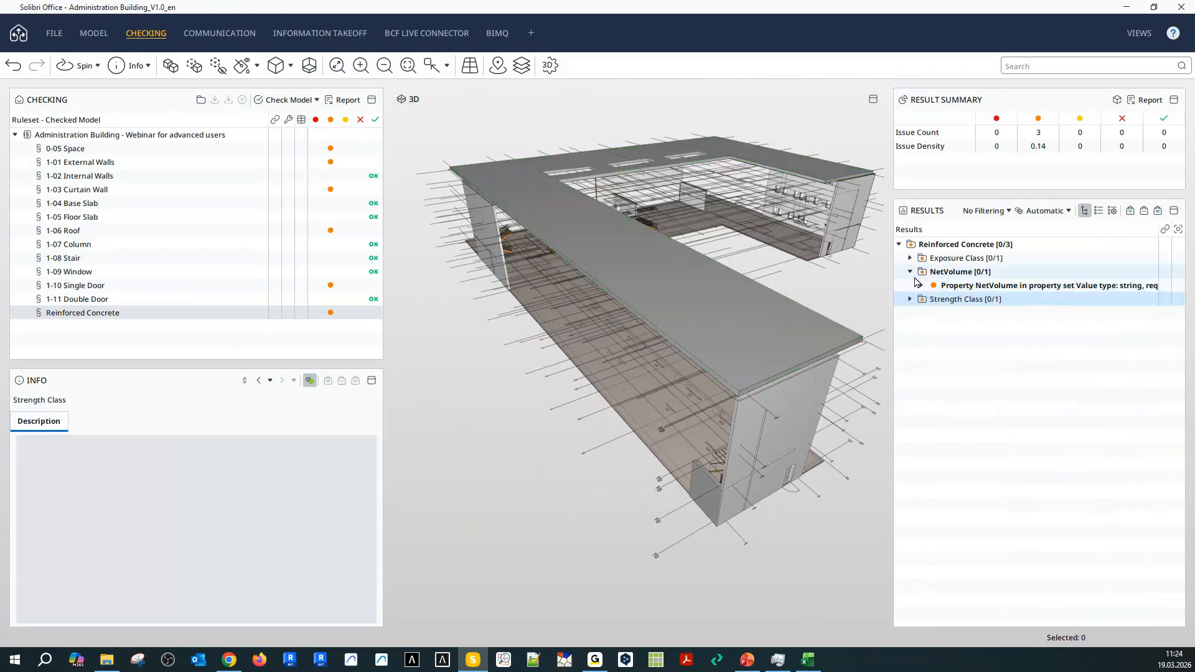
drag(446, 480, 507, 473)
mouse_move(525, 579)
mouse_down()
mouse_move(605, 495)
mouse_move(516, 602)
mouse_move(533, 562)
mouse_up()
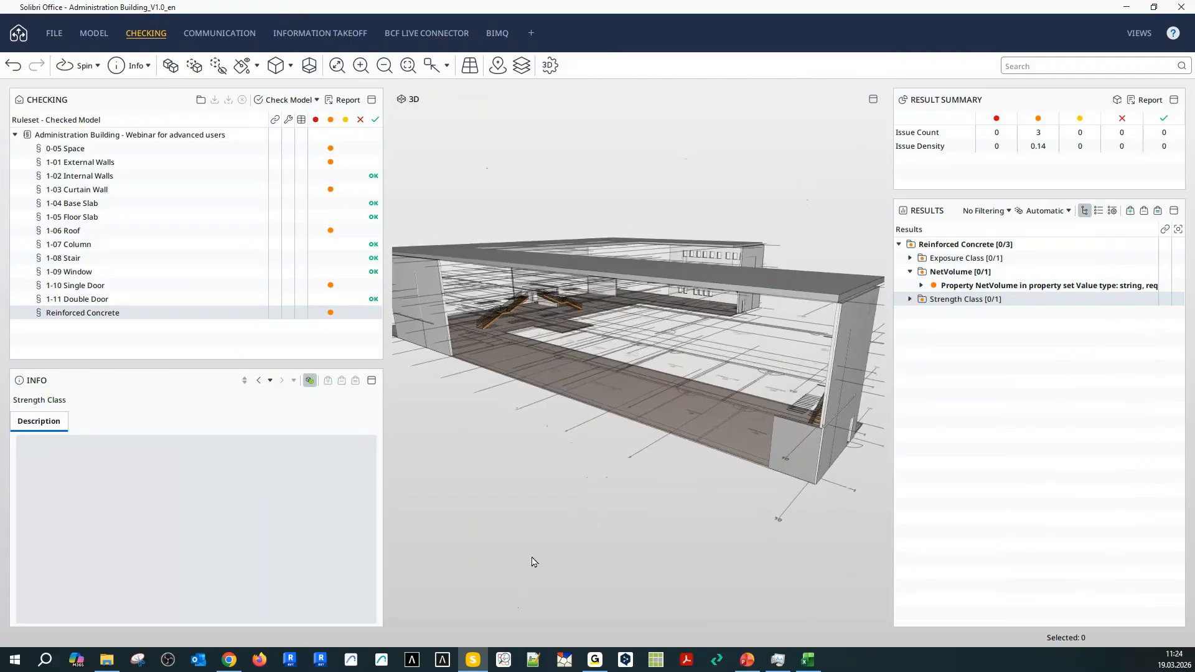
drag(590, 515, 469, 602)
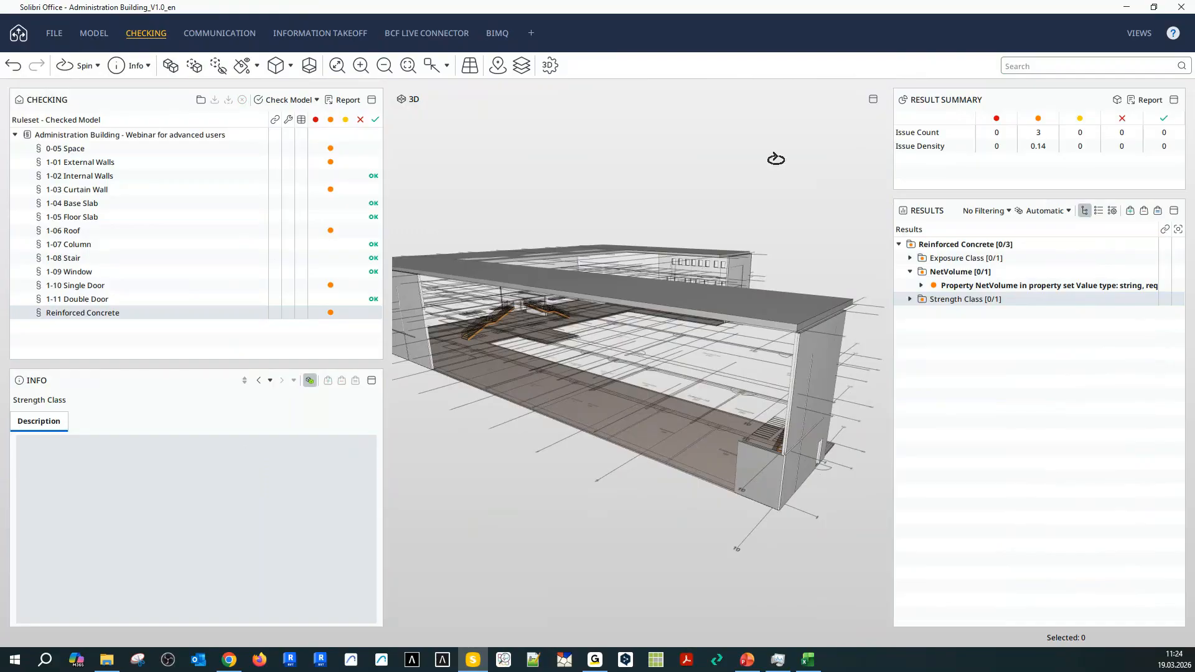
drag(776, 159, 865, 108)
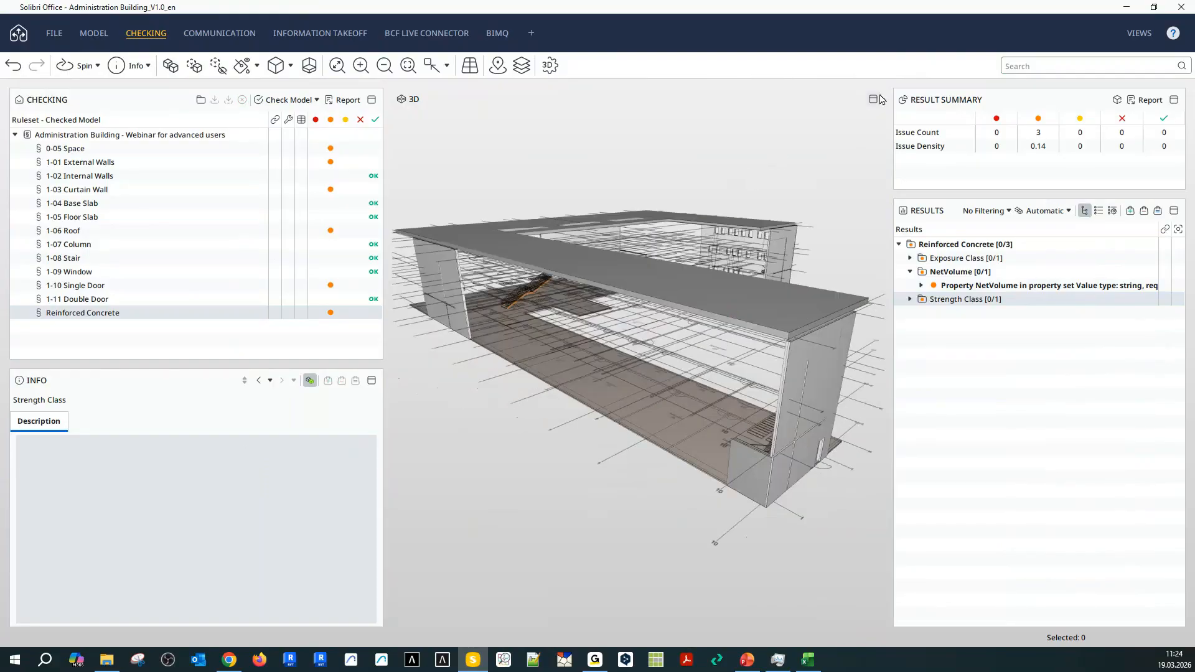
Switch to BIMQ in the browser and view the project requirements table of the Architectural Model.
click(229, 666)
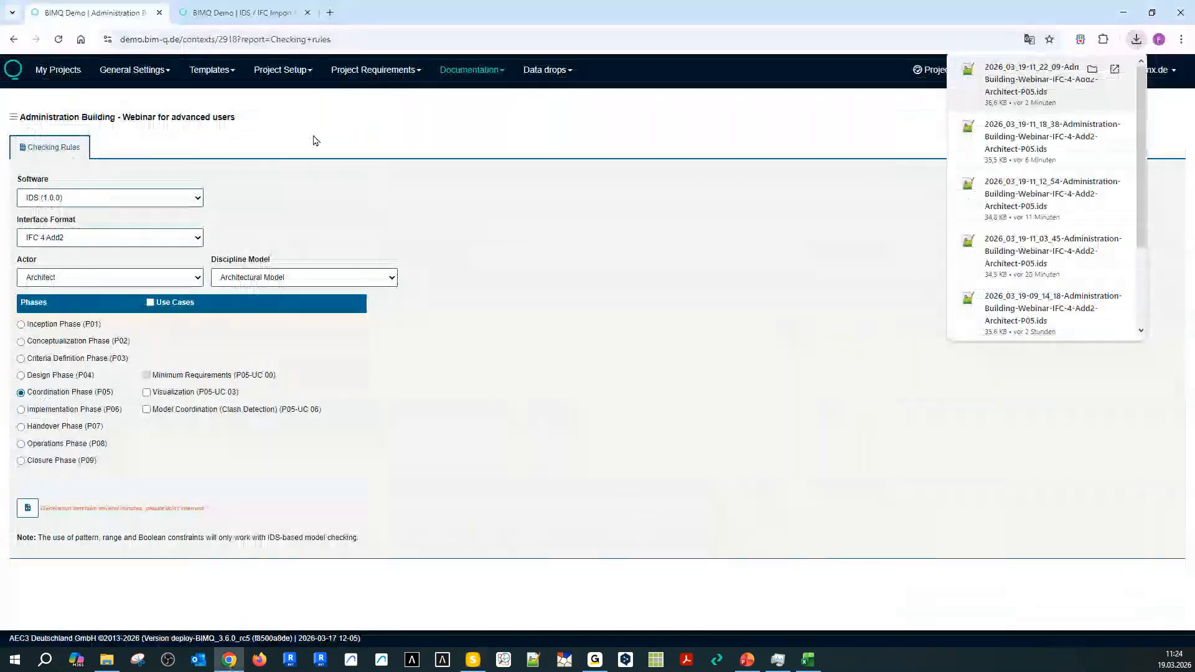
click(356, 73)
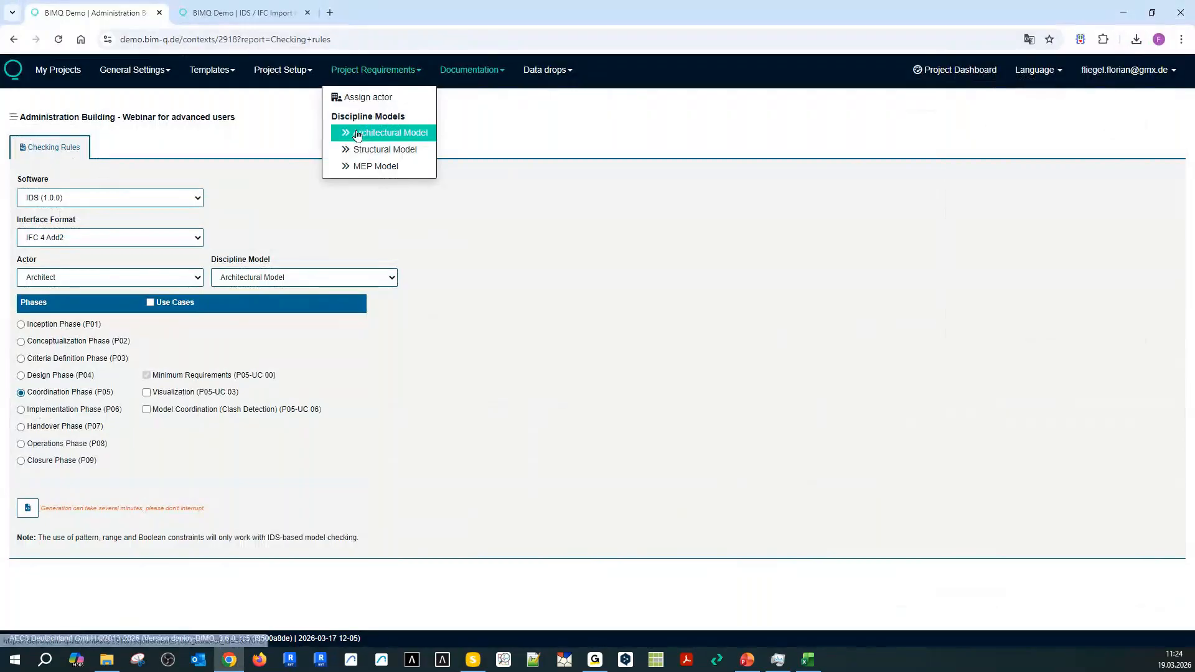
click(370, 132)
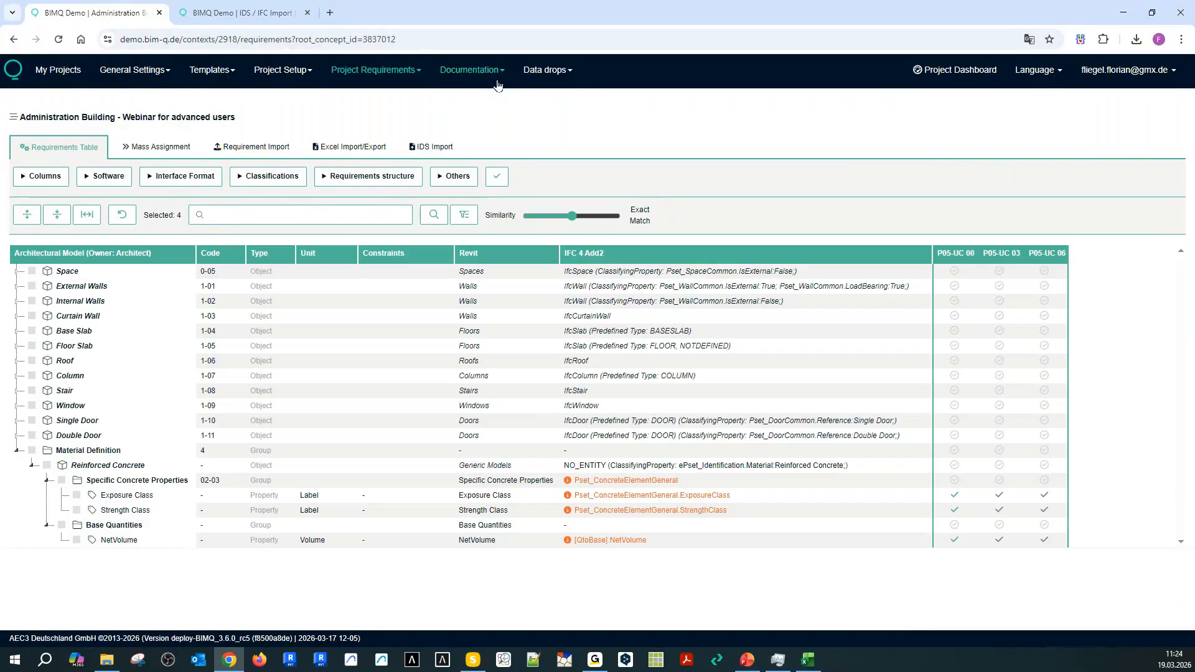
Add a project data drop with code 001, name Datadrop 1 and due date 01.04.2026.
click(533, 73)
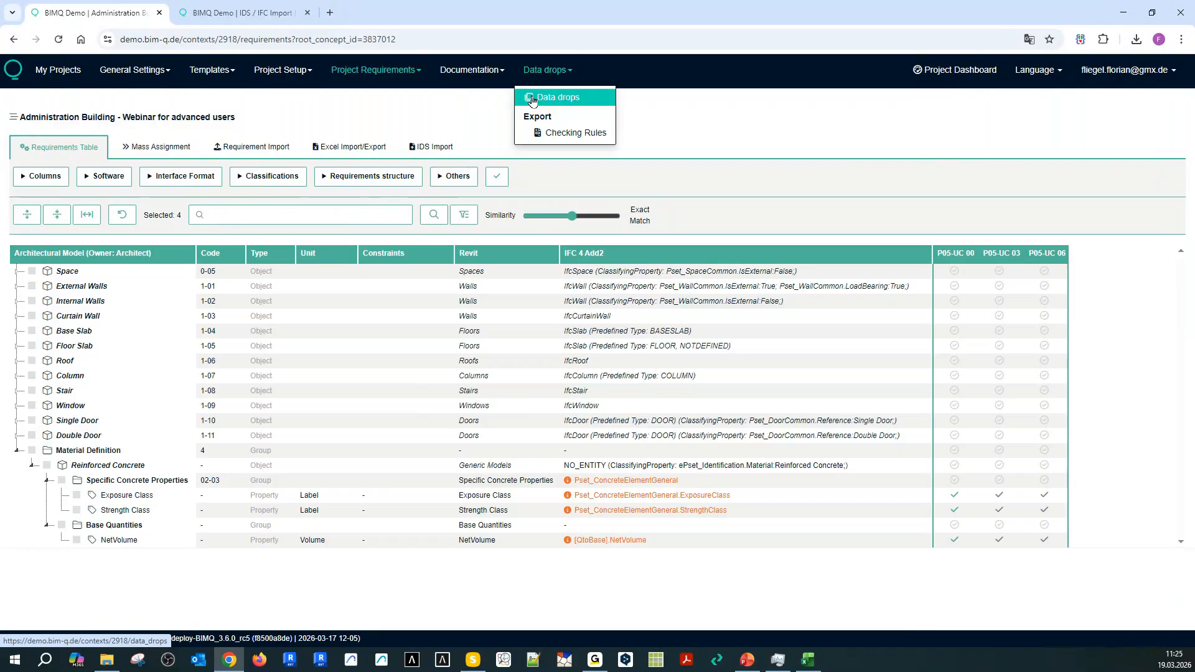
click(532, 99)
click(146, 179)
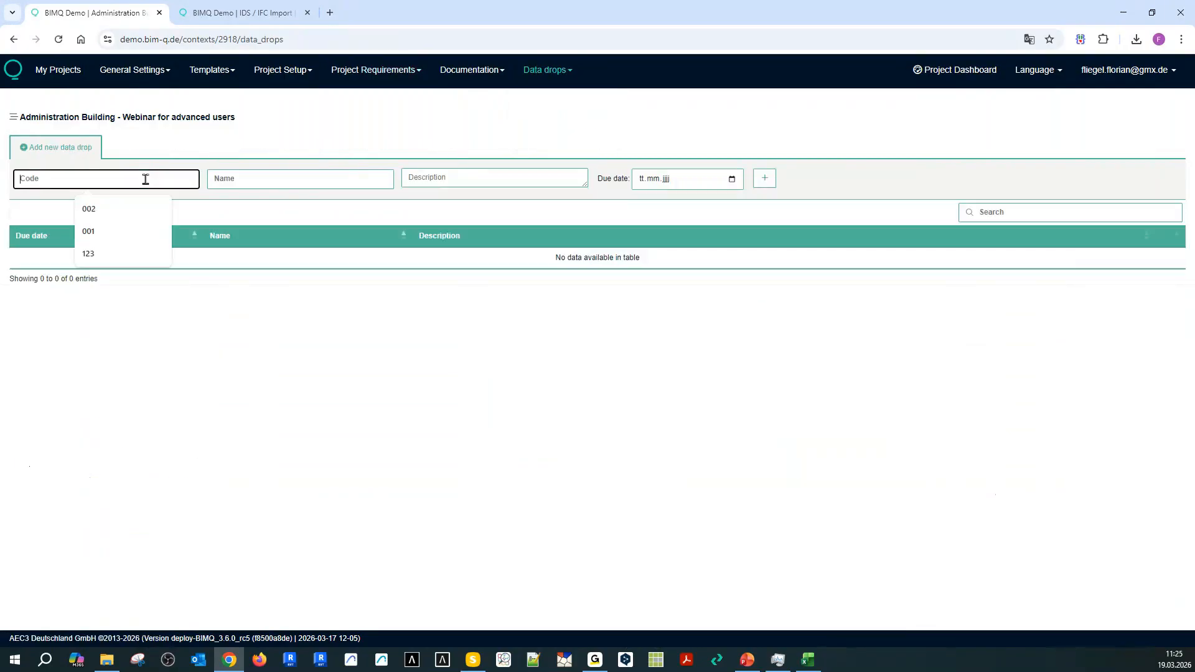
click(108, 232)
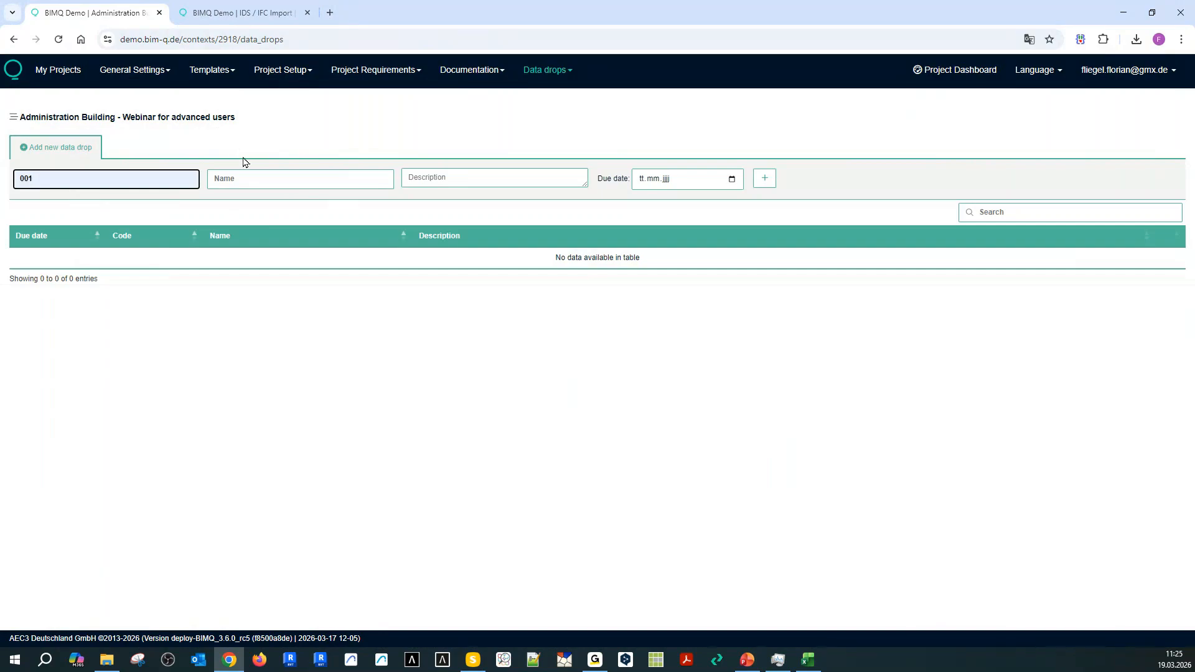
click(241, 179)
click(283, 206)
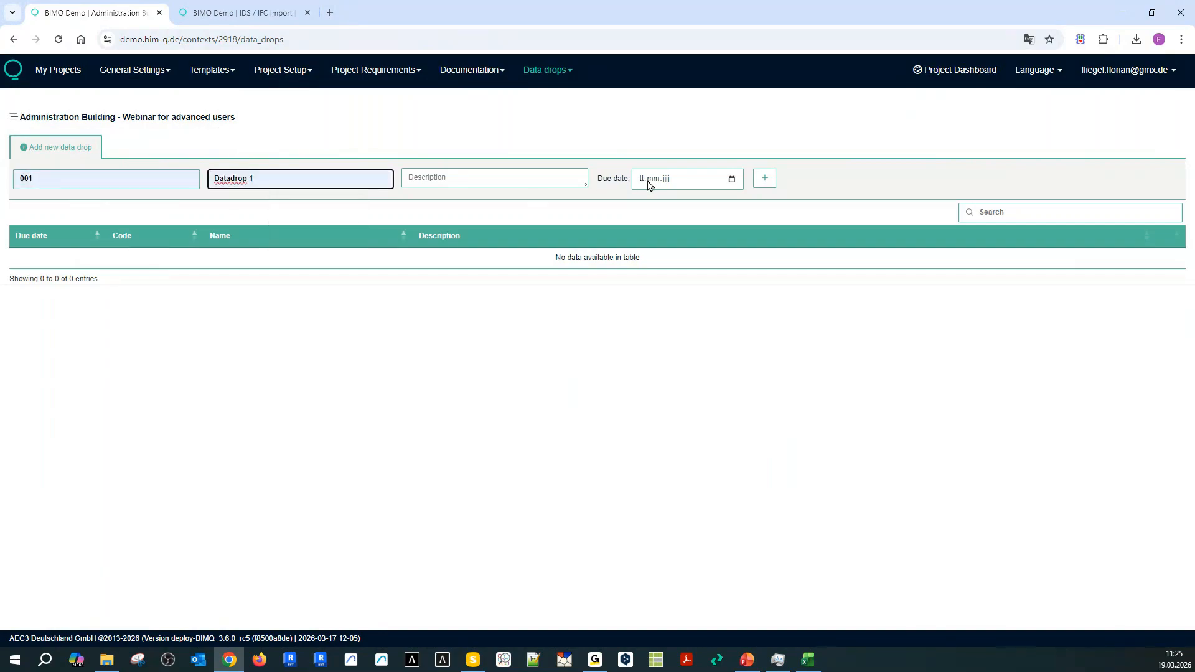
click(731, 180)
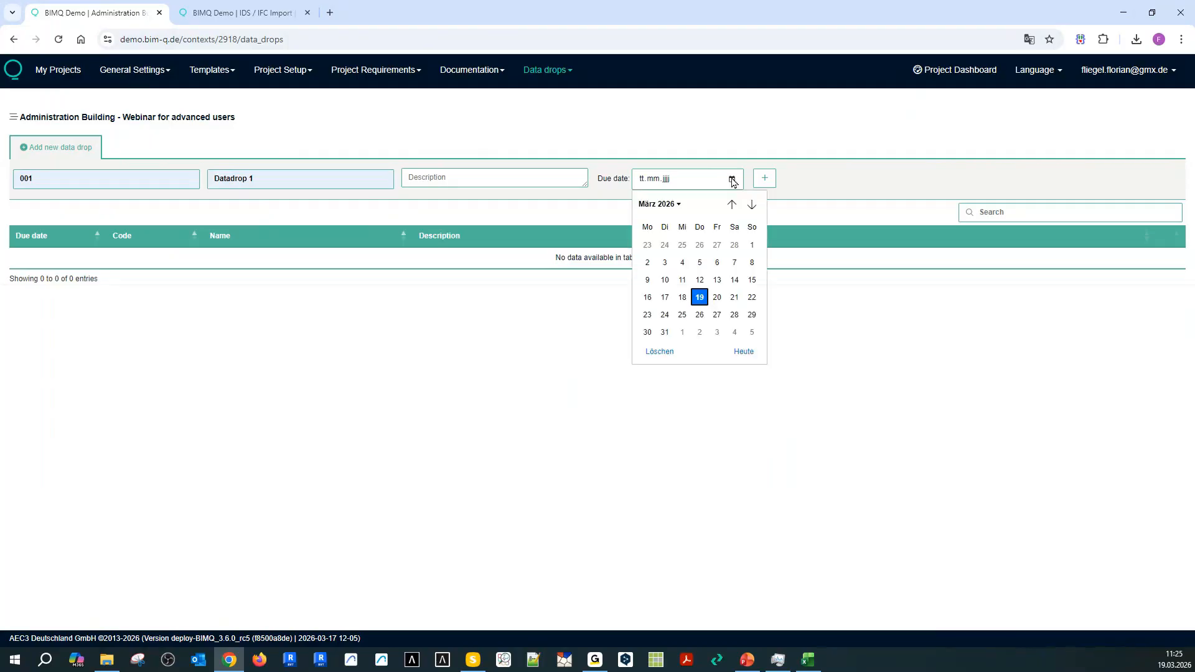
click(752, 205)
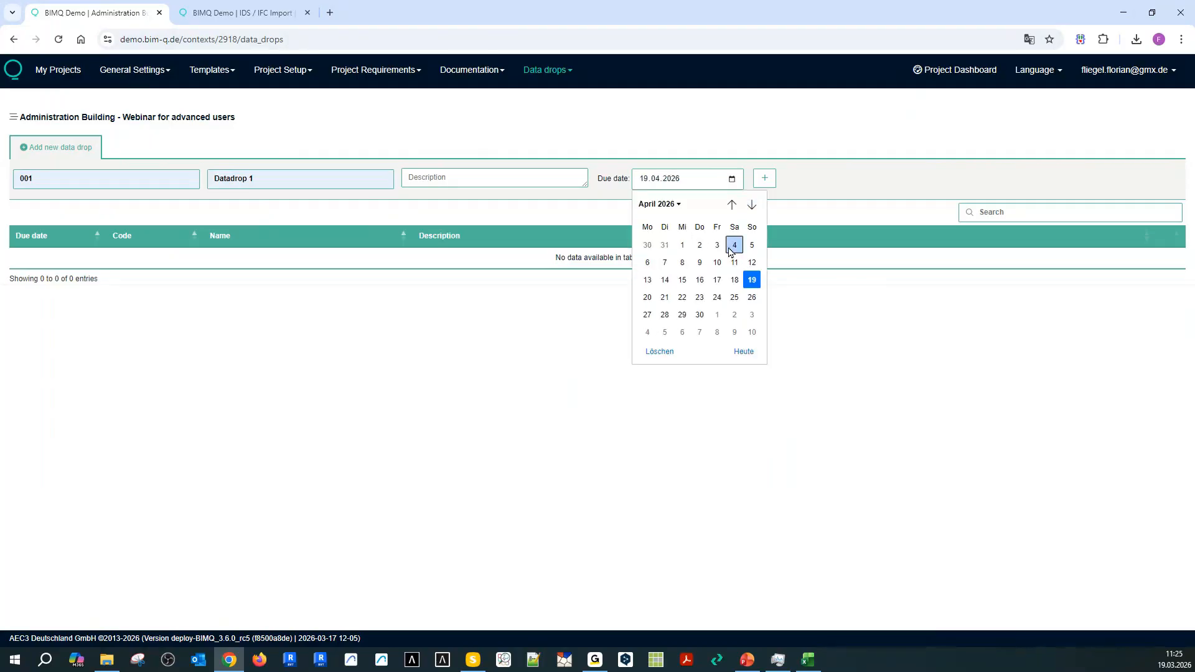
click(682, 244)
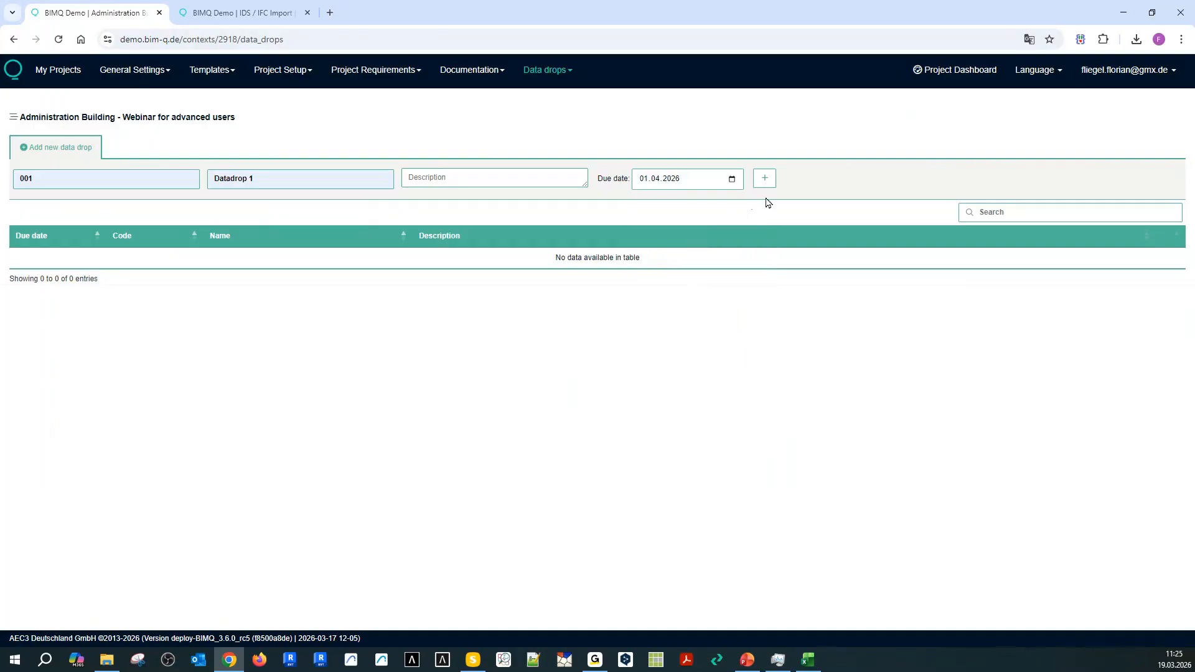
click(765, 179)
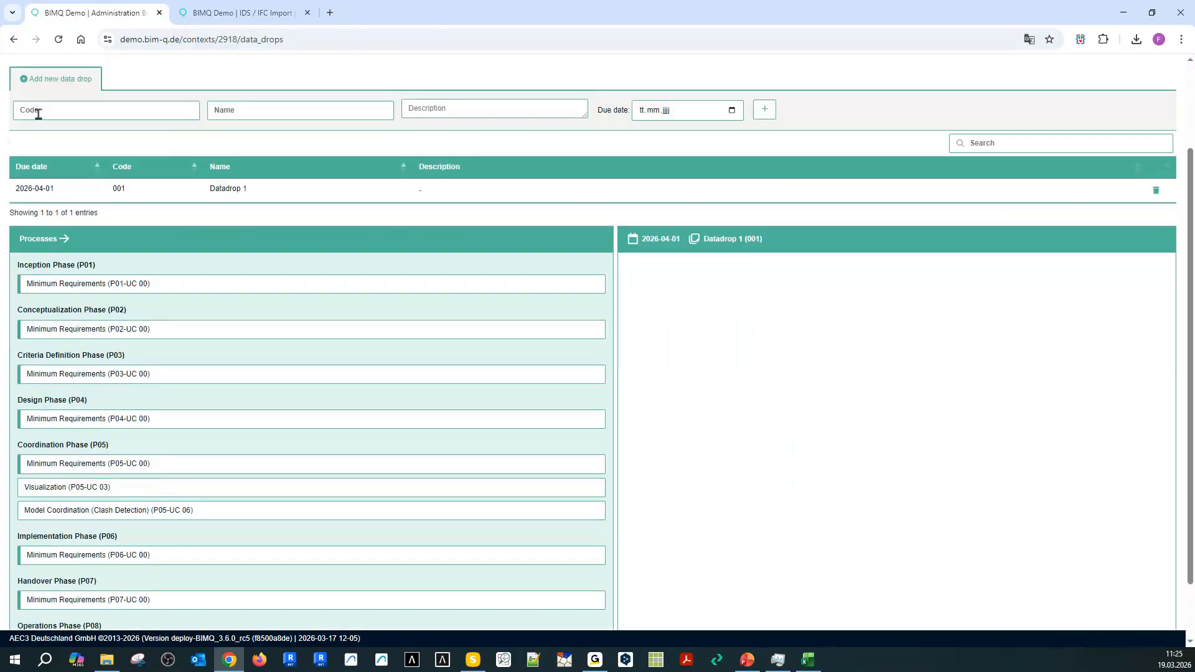
Add a second data drop with code 002, name Datadrop 2 and due date 01.05.2026.
click(37, 112)
click(89, 143)
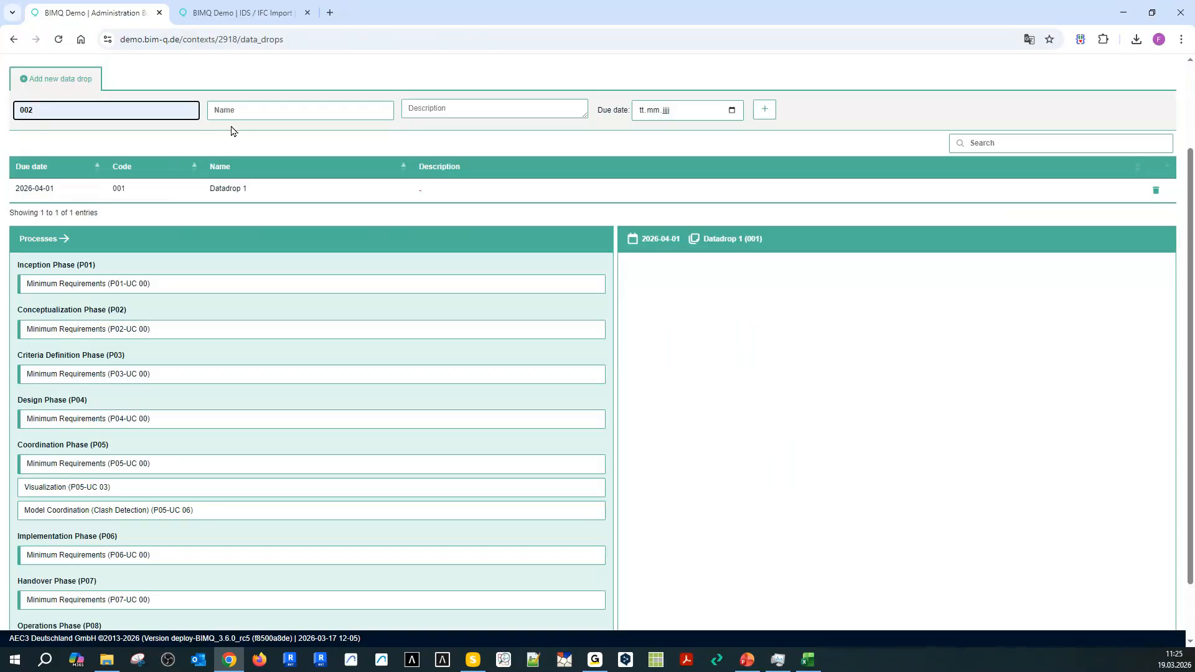
click(273, 107)
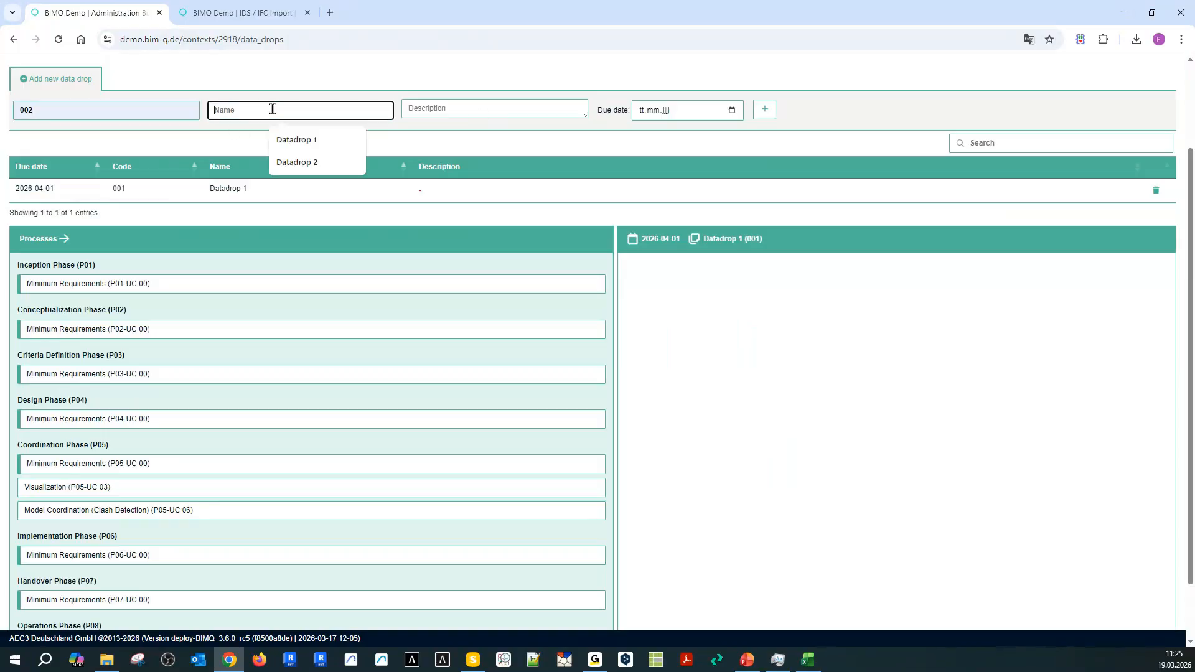
click(293, 165)
click(678, 112)
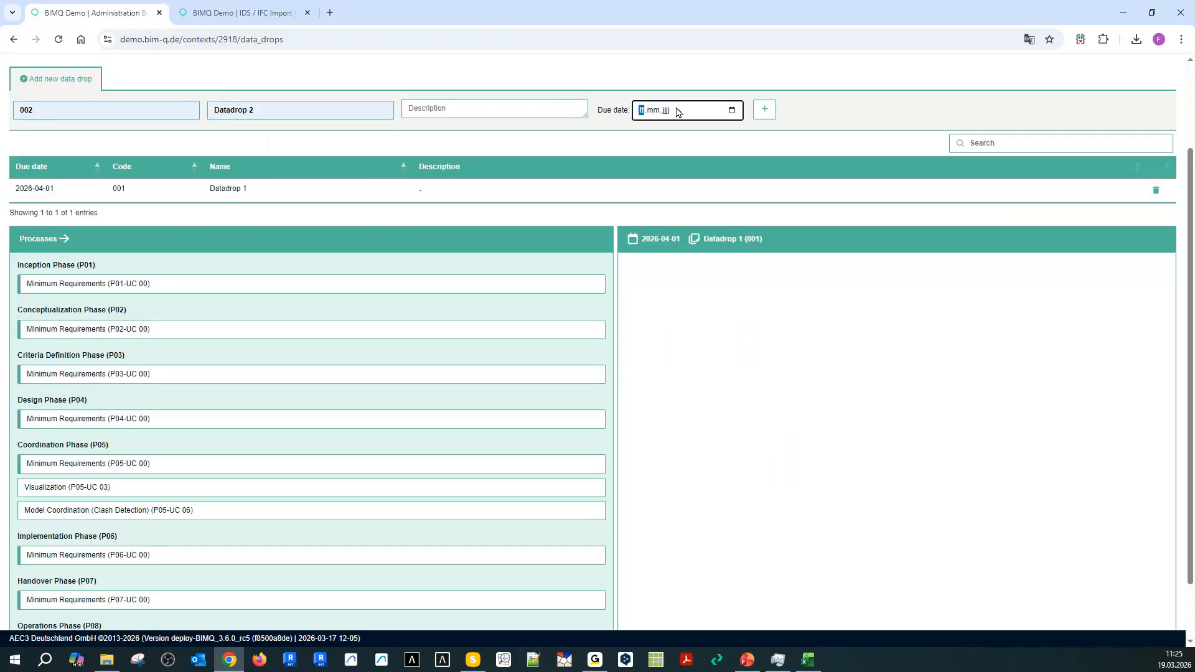
click(731, 111)
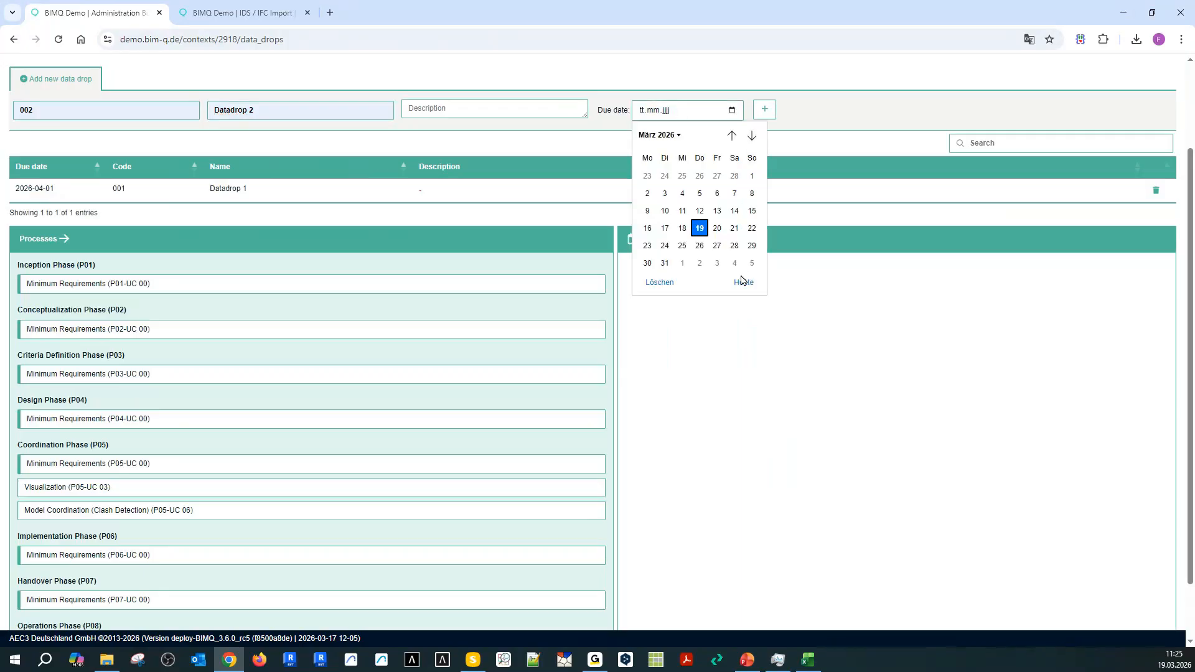
click(754, 137)
click(717, 176)
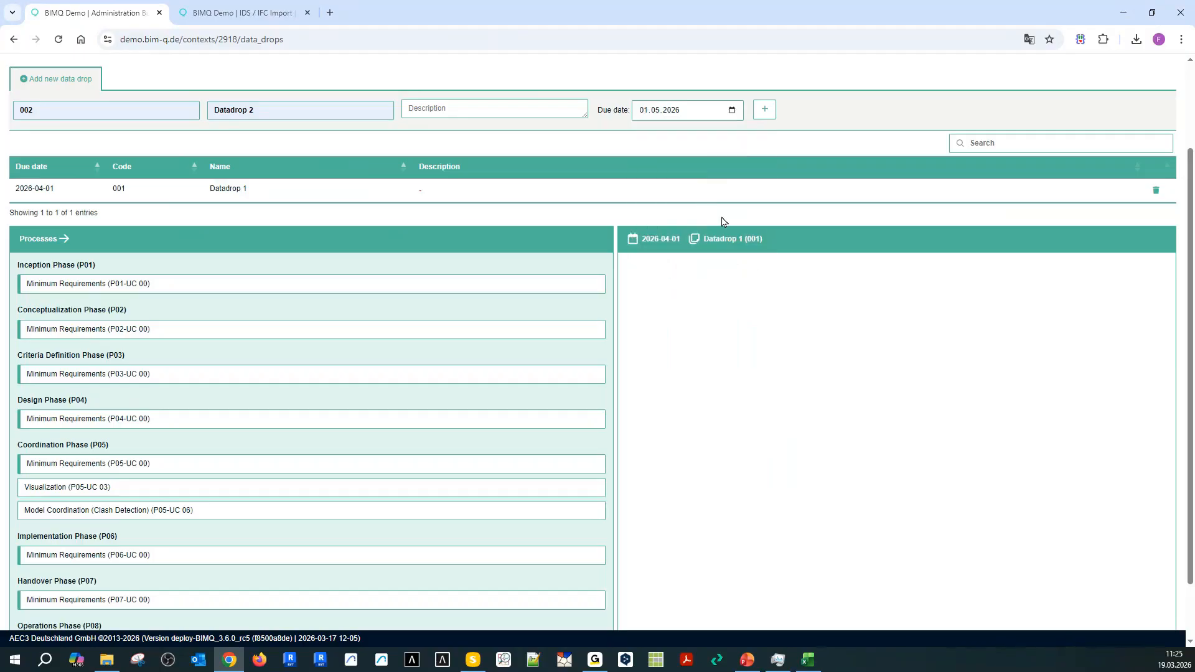
click(764, 110)
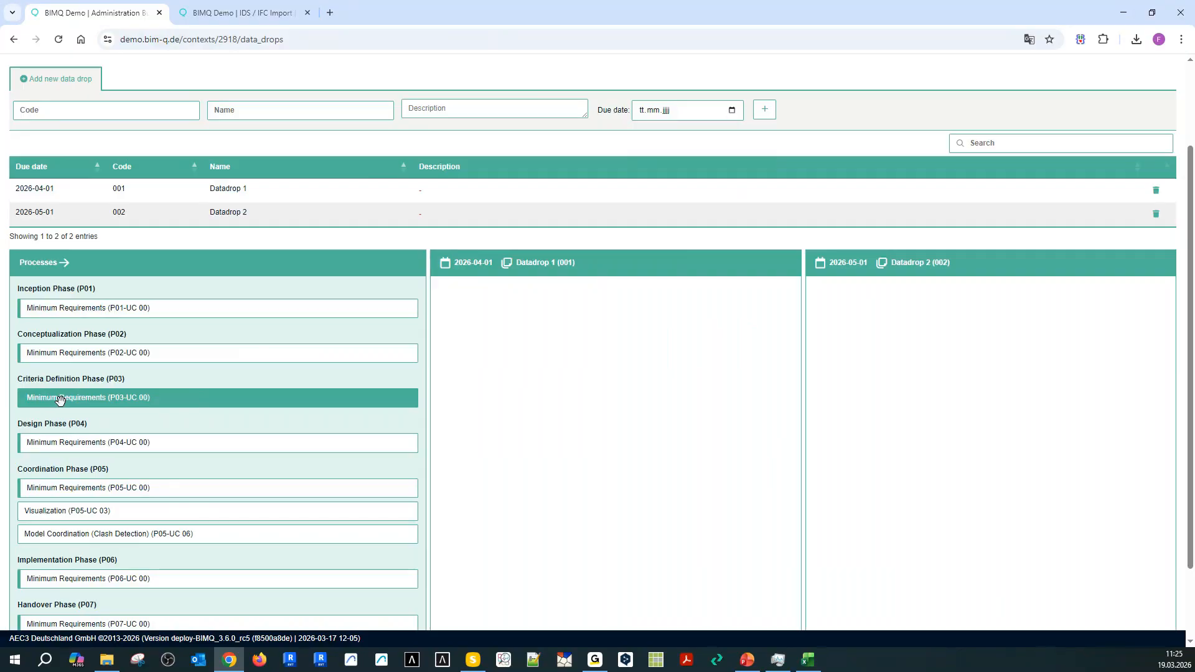
Assign the Criteria Definition Phase minimum requirements (P03-UC 00) to both data drops and all three Coordination Phase (P05) use cases to Datadrop 2.
drag(60, 399, 618, 373)
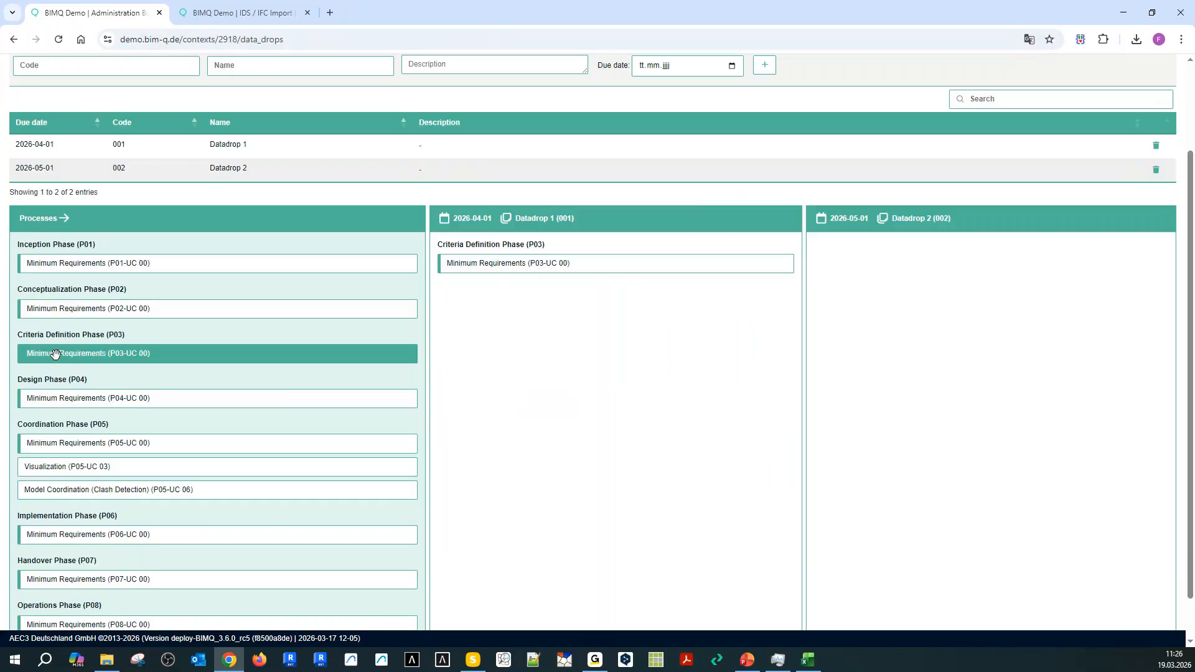
drag(55, 354, 975, 287)
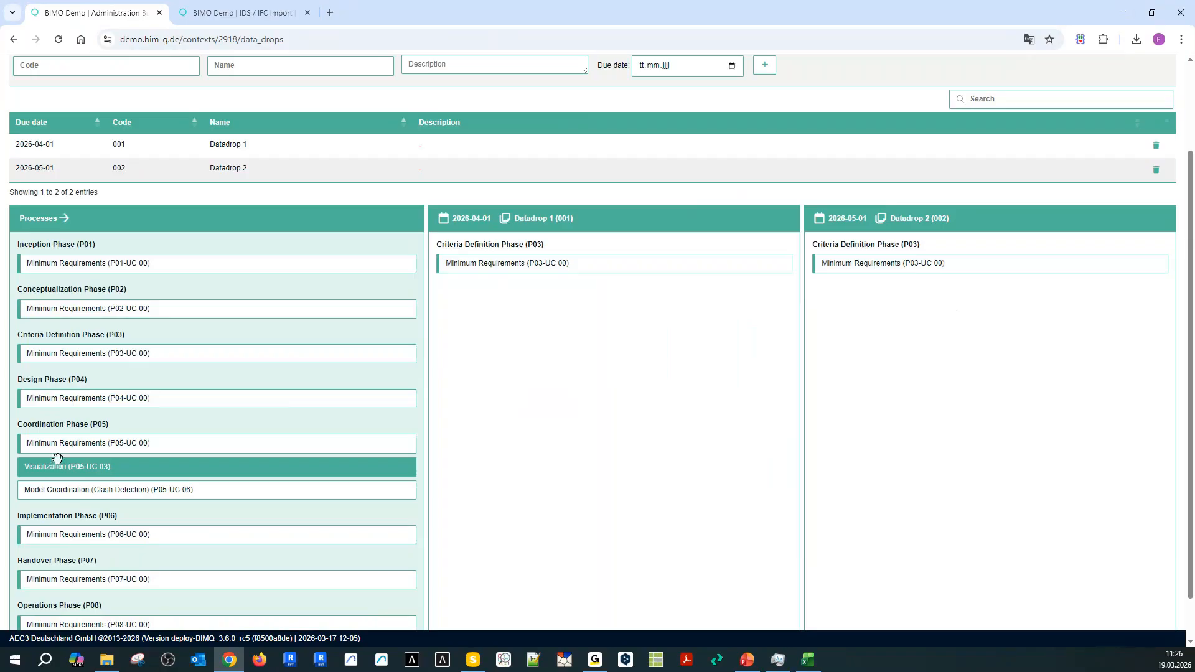
drag(48, 443, 930, 403)
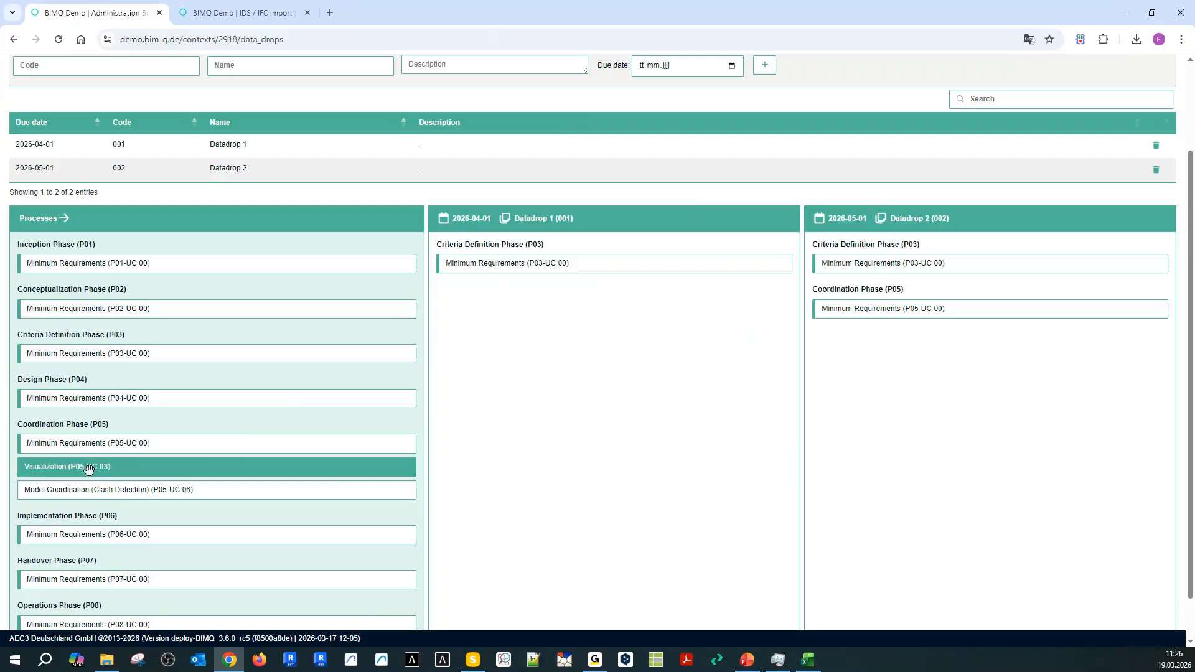
drag(88, 468, 977, 407)
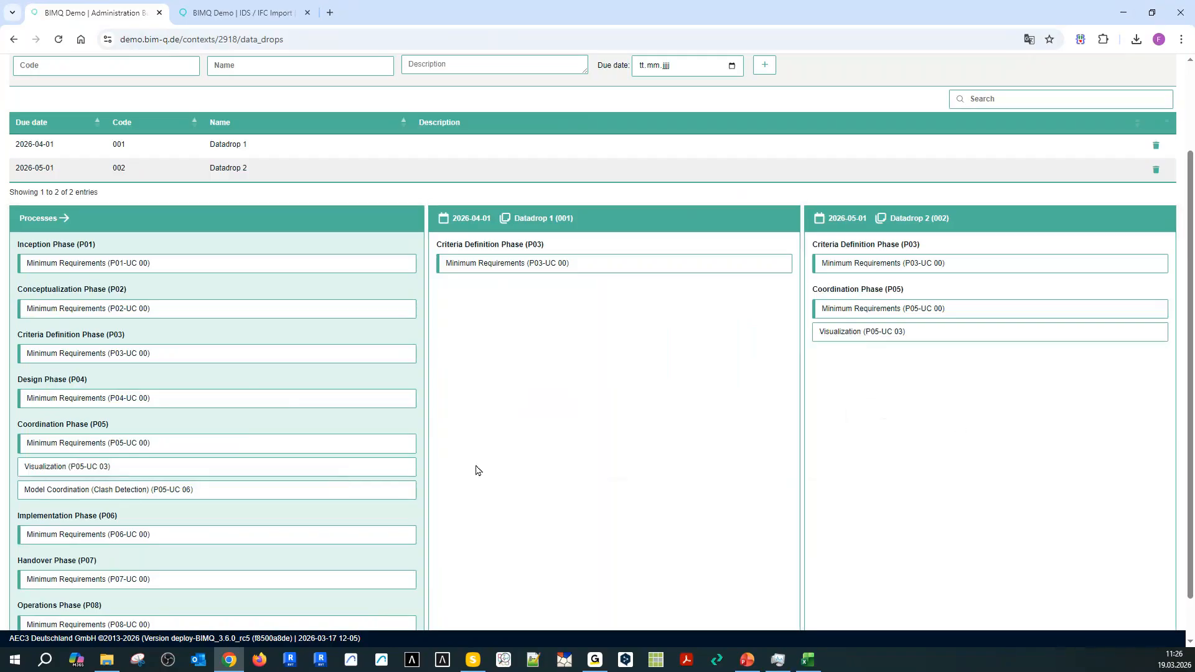
drag(44, 492, 949, 429)
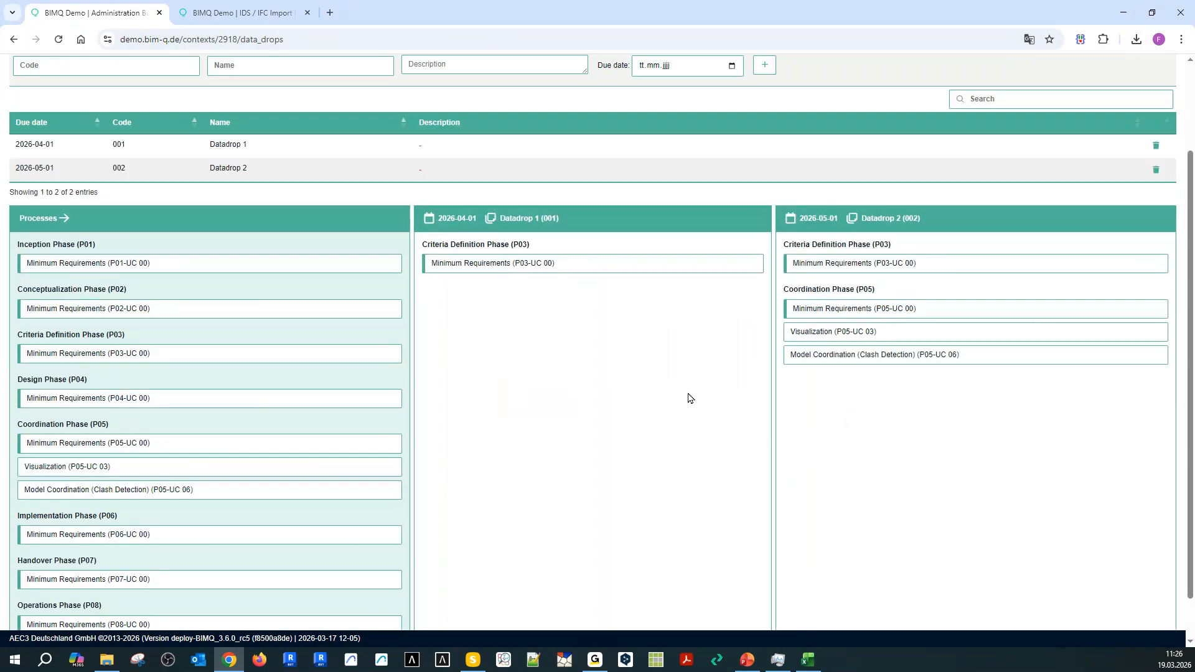
Export the checking rules of Datadrop 2 (002) as IDS (1.0.0) with the interface format IFC 4 Add2.
scroll(445, 397, up, 1)
scroll(445, 397, up, 2)
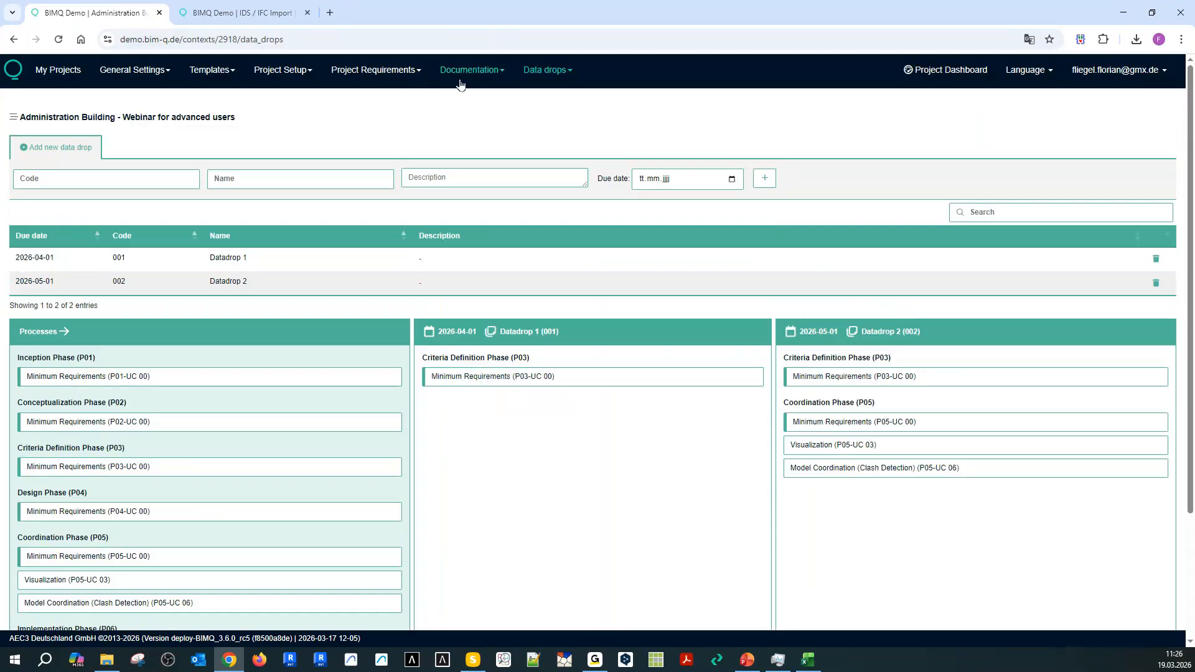
click(538, 70)
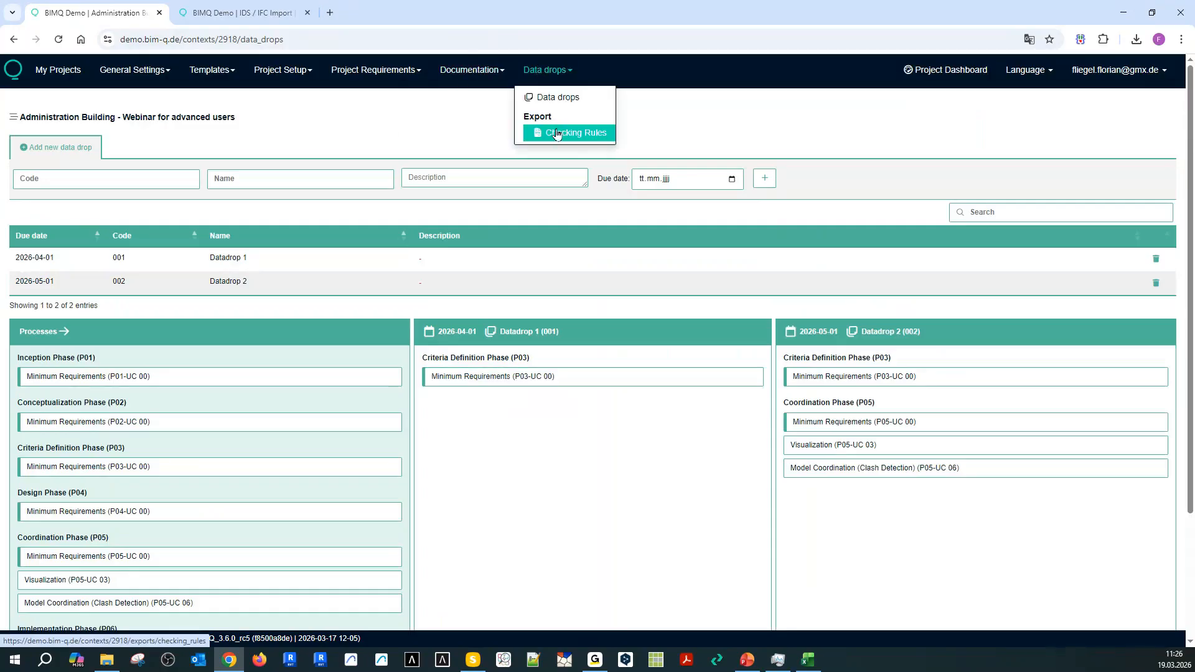
click(557, 134)
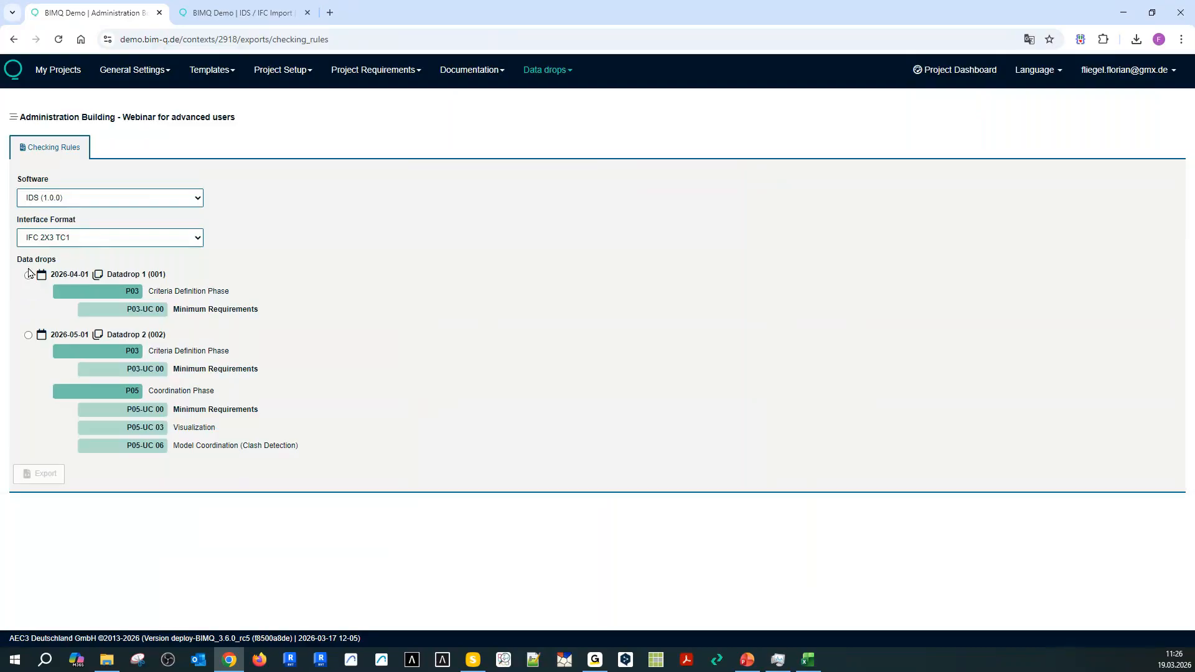
click(28, 335)
click(94, 241)
click(82, 269)
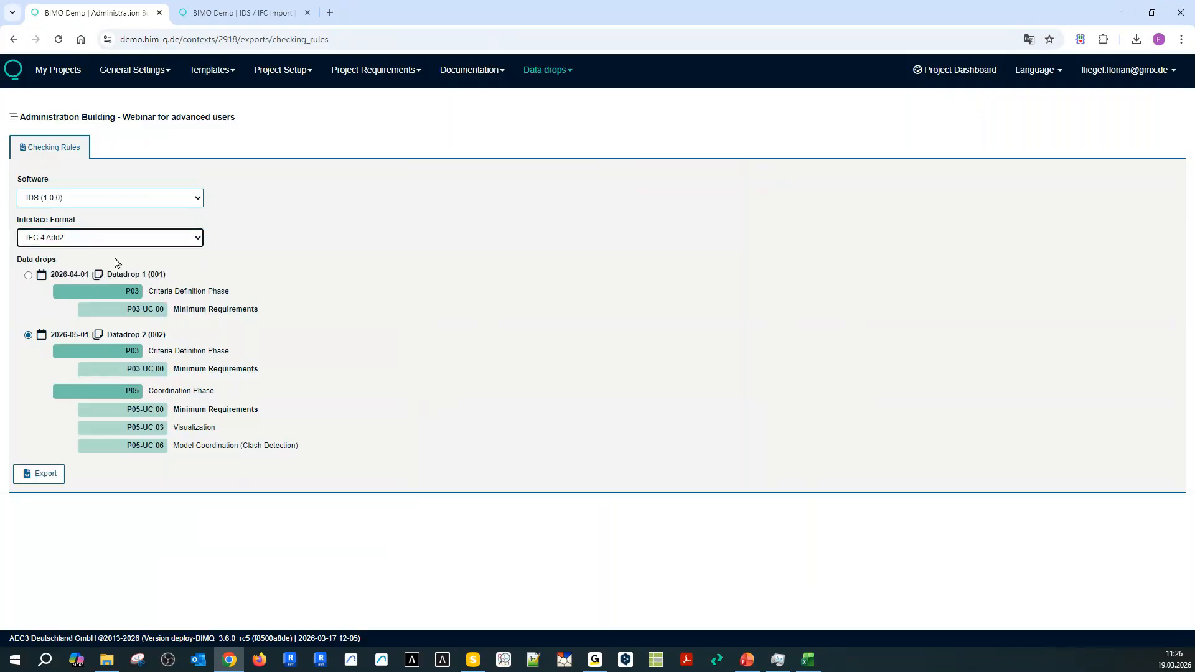
click(36, 477)
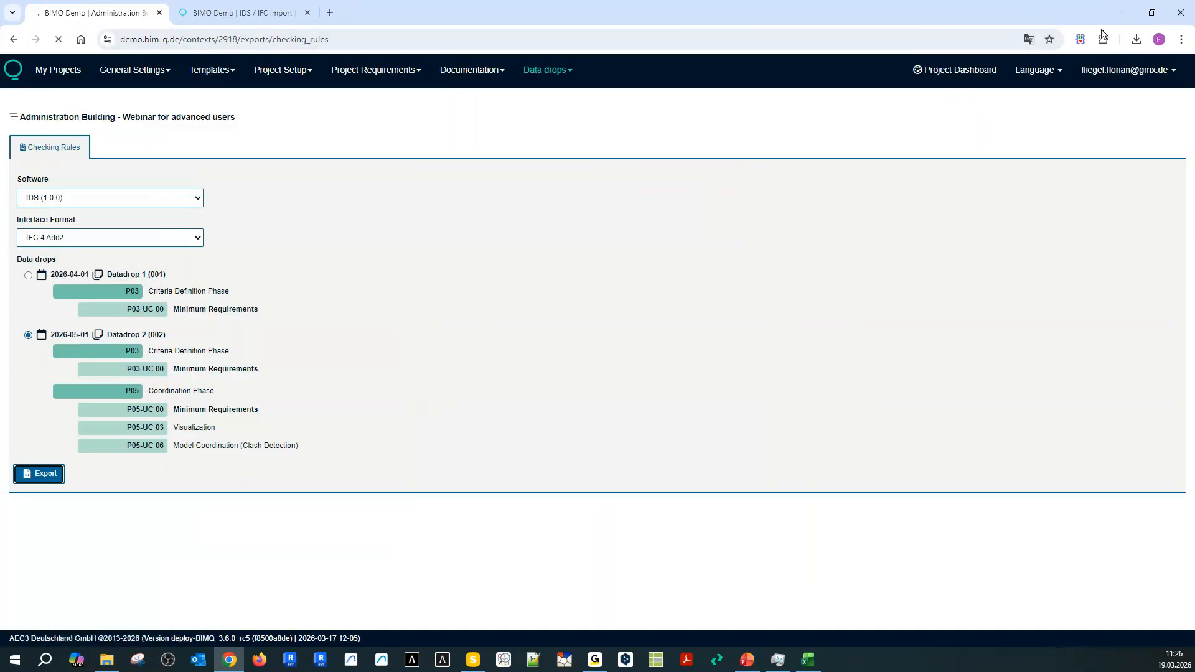
Open the downloaded Datadrop 2 archive, widen the name column to read the full IDS file names, and close the archive window.
click(1135, 40)
click(1033, 87)
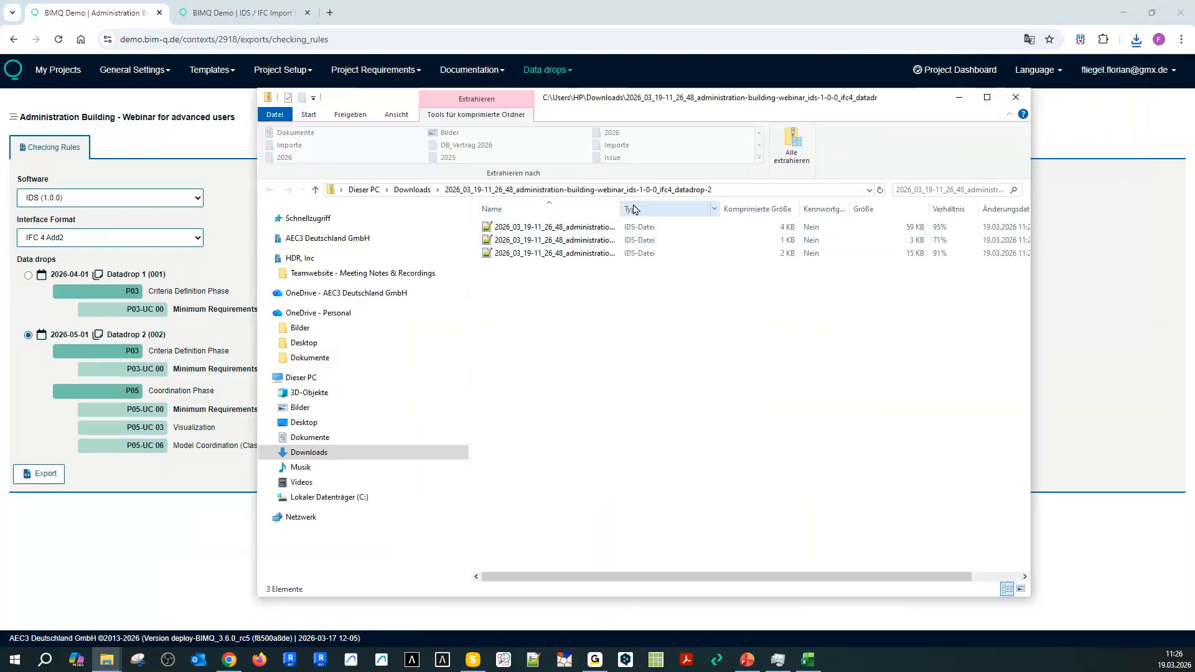
drag(621, 206, 823, 199)
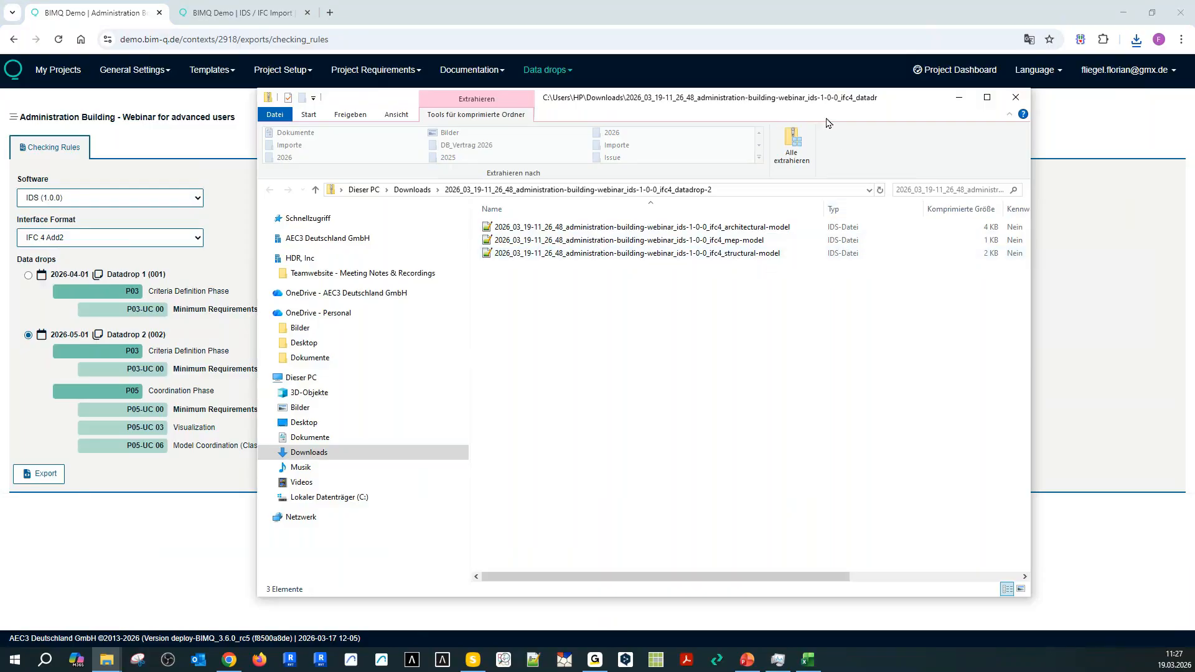
drag(822, 101, 724, 158)
click(862, 155)
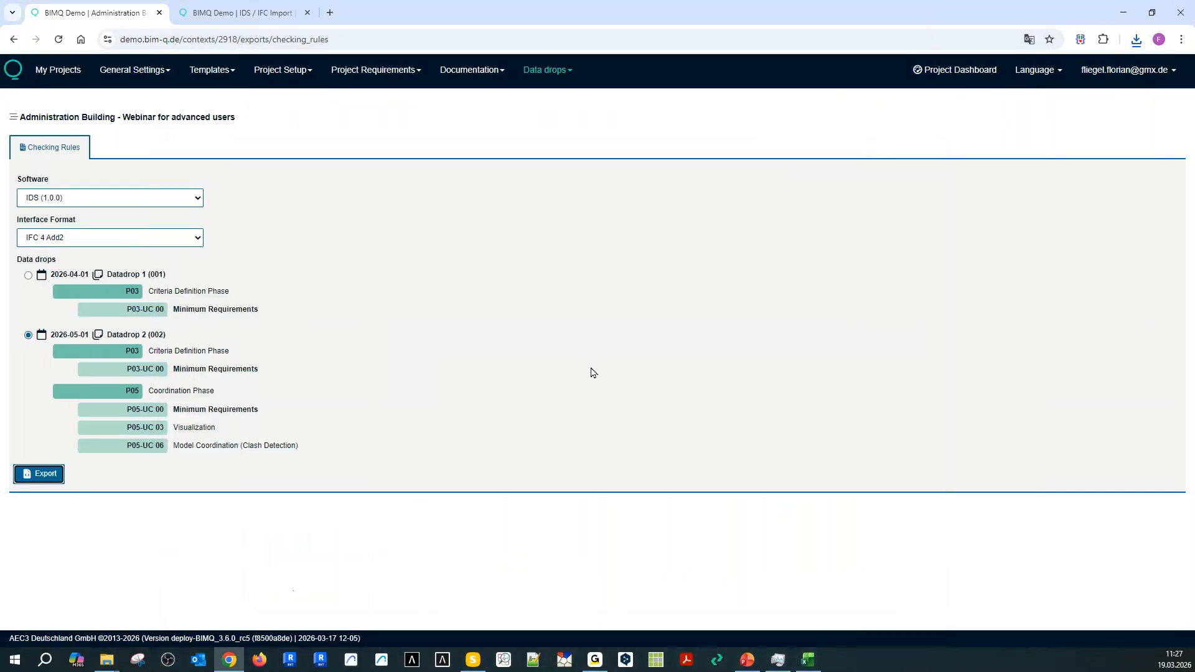